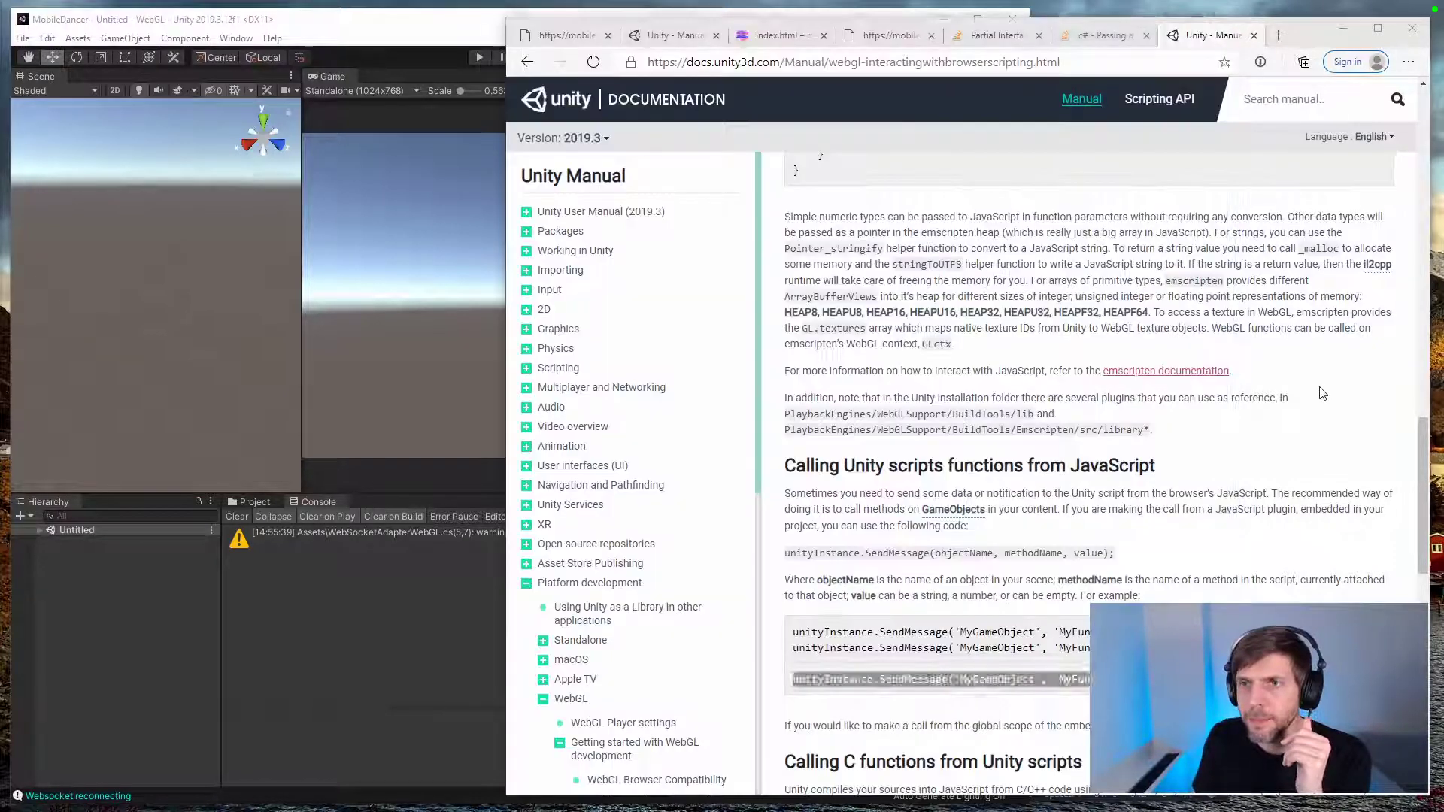
Step: Bring the browser forward and close the Unity manual page on interacting with browser scripting
click(1342, 216)
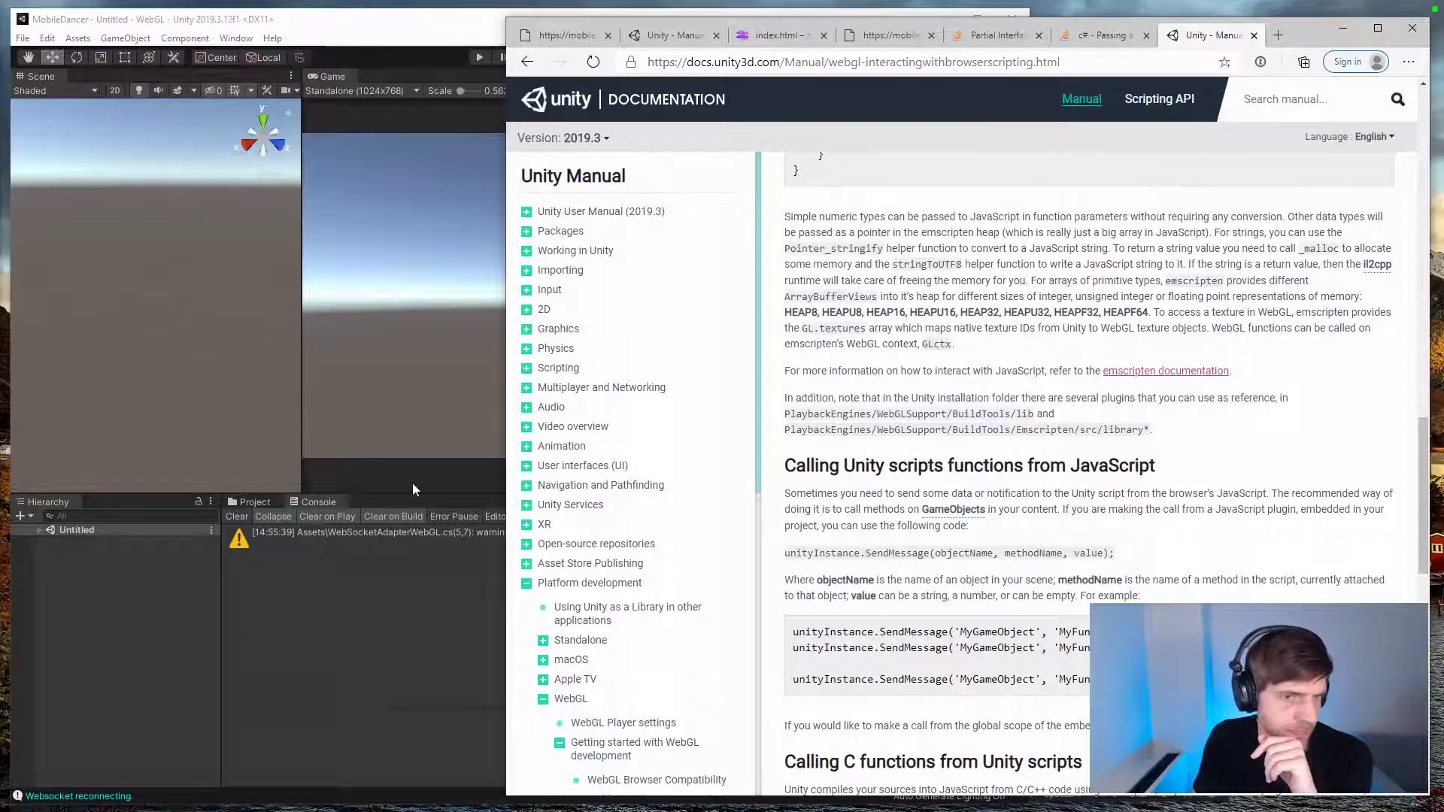
click(397, 606)
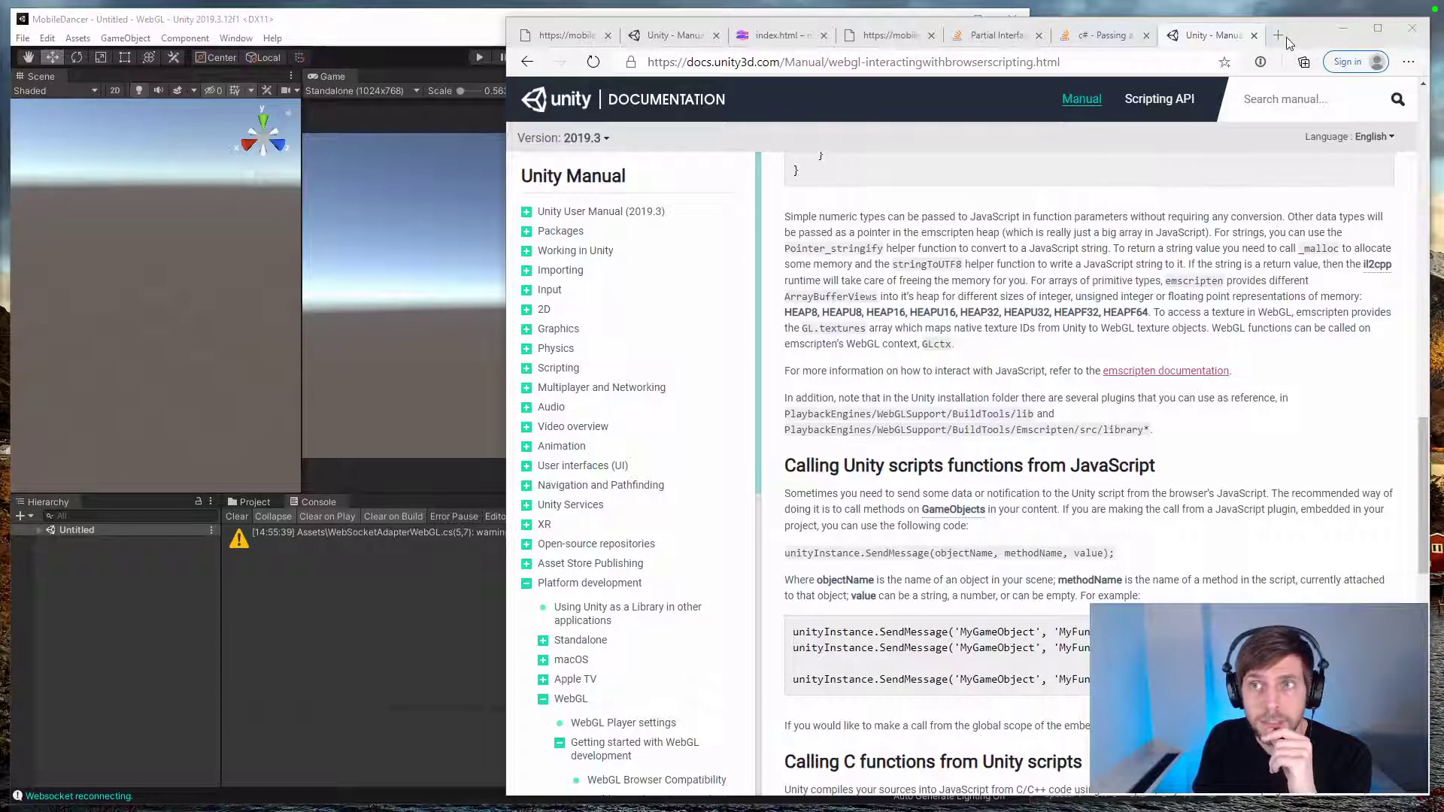
click(1254, 36)
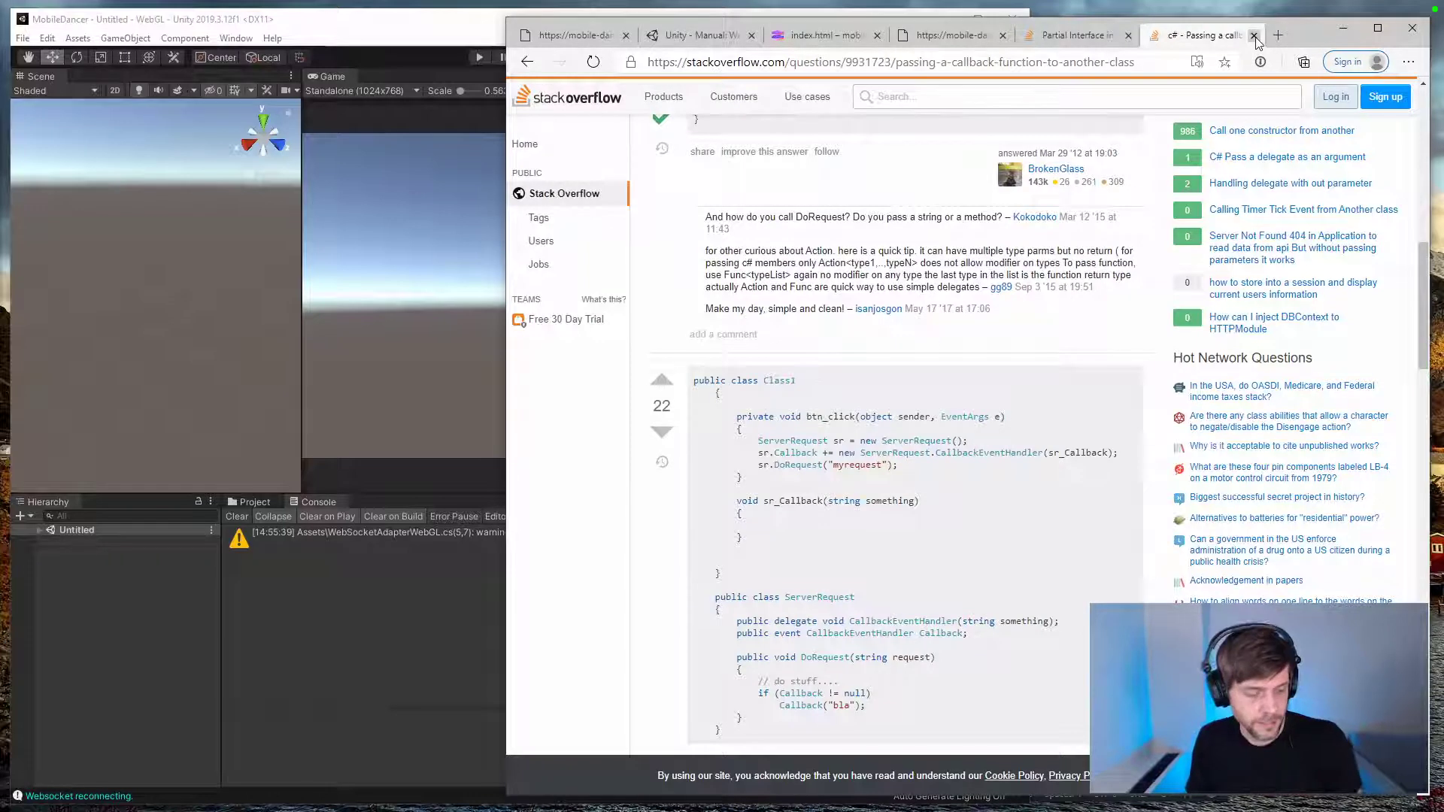
key(alt+Tab)
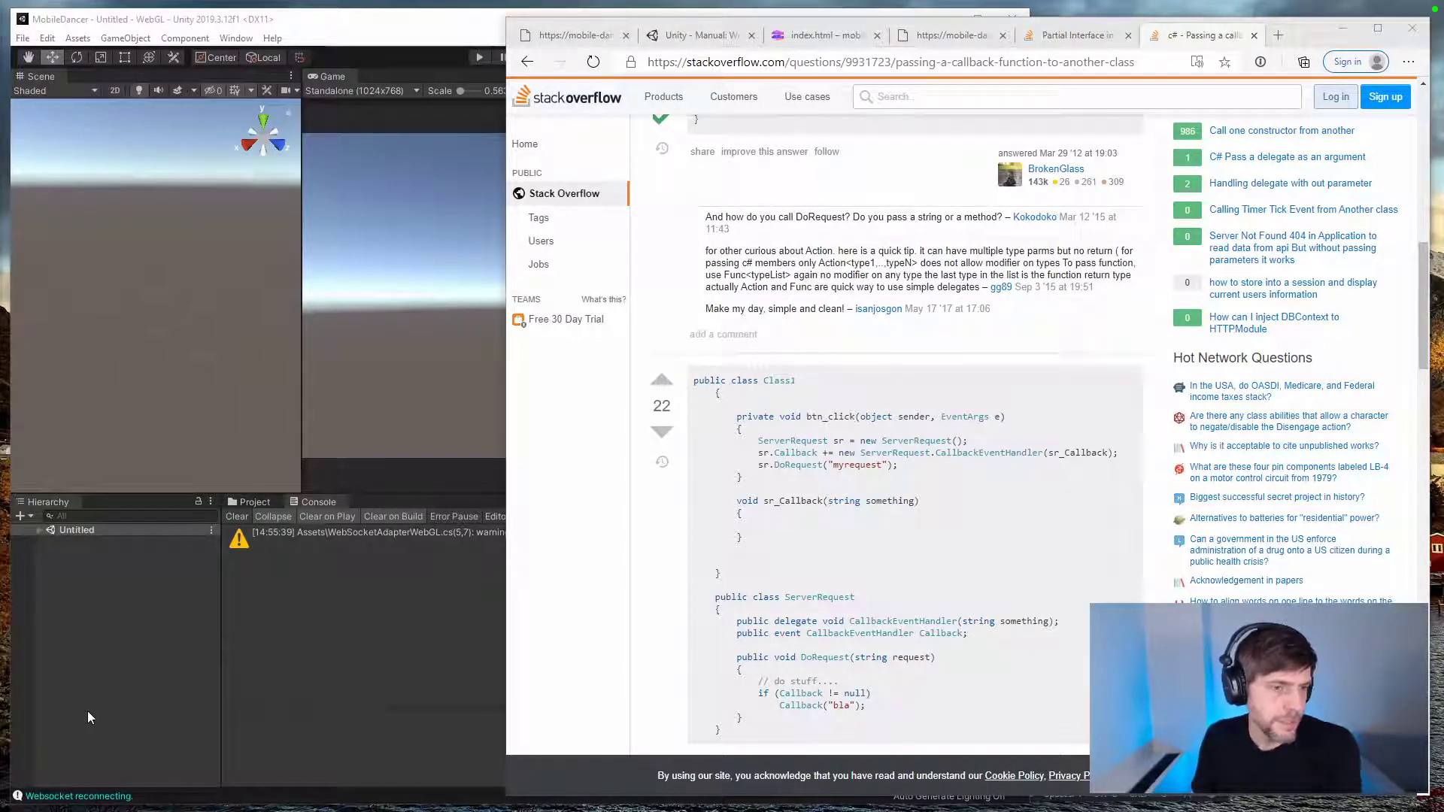
Step: Minimize the browser and close both code editor windows behind Unity
click(1343, 28)
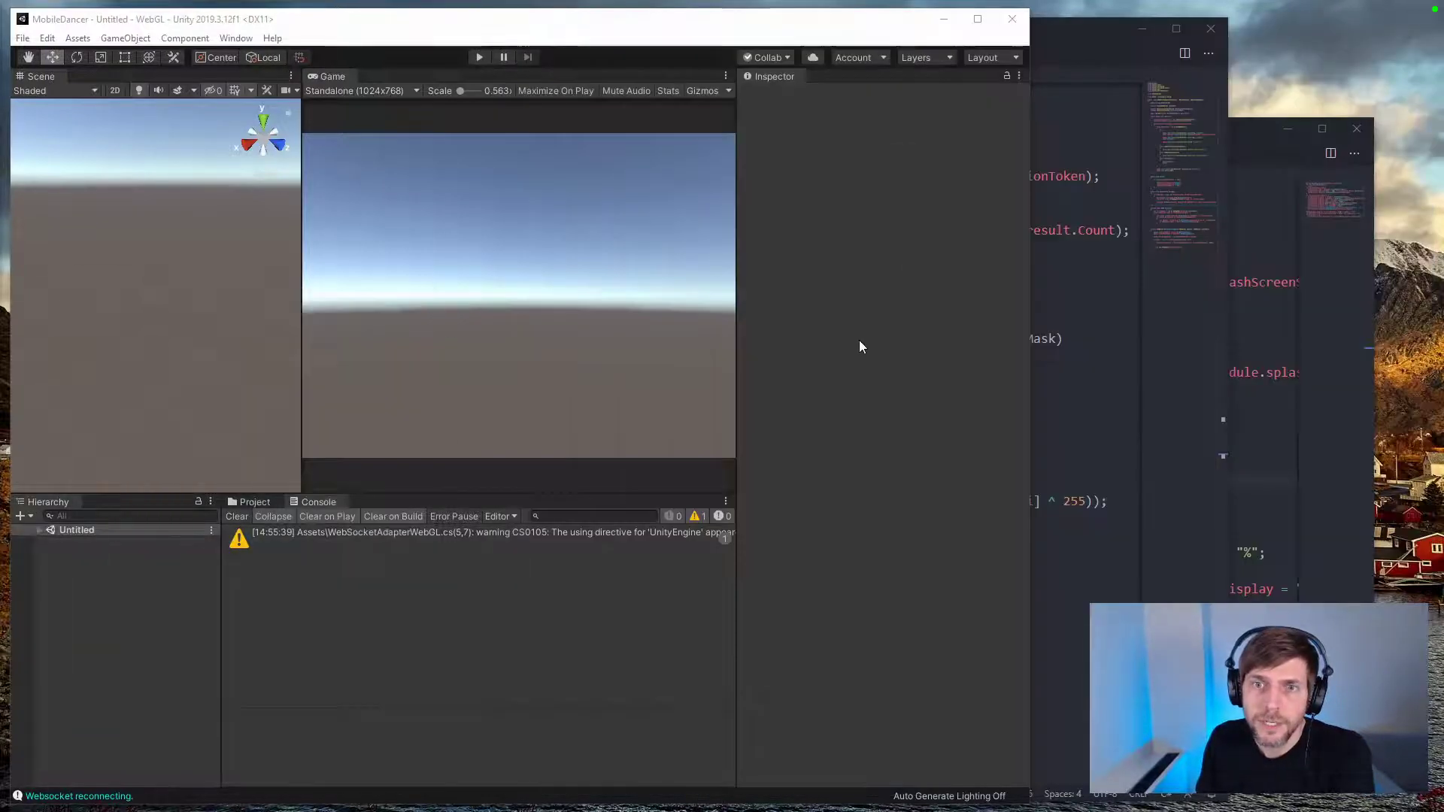
click(1209, 30)
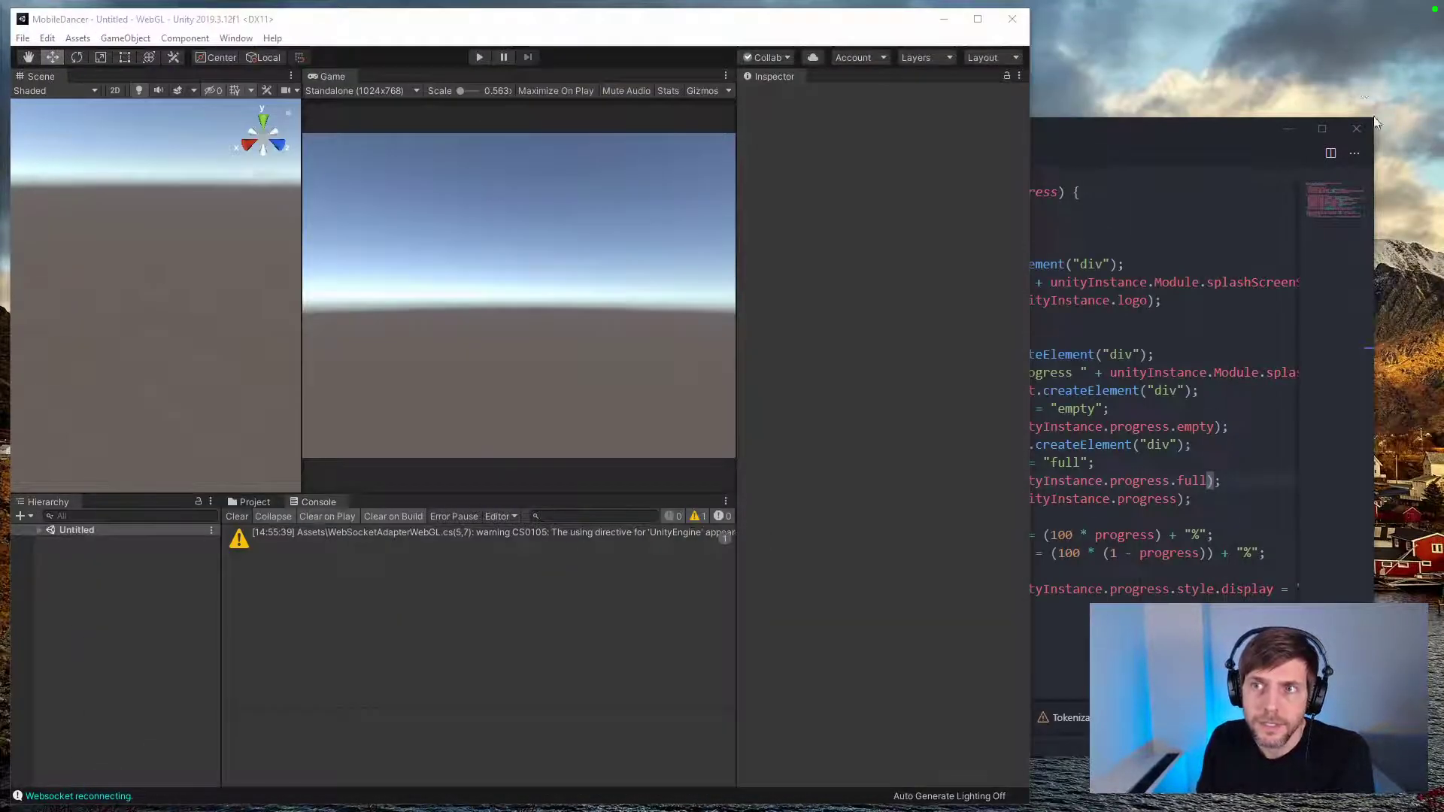
click(1358, 128)
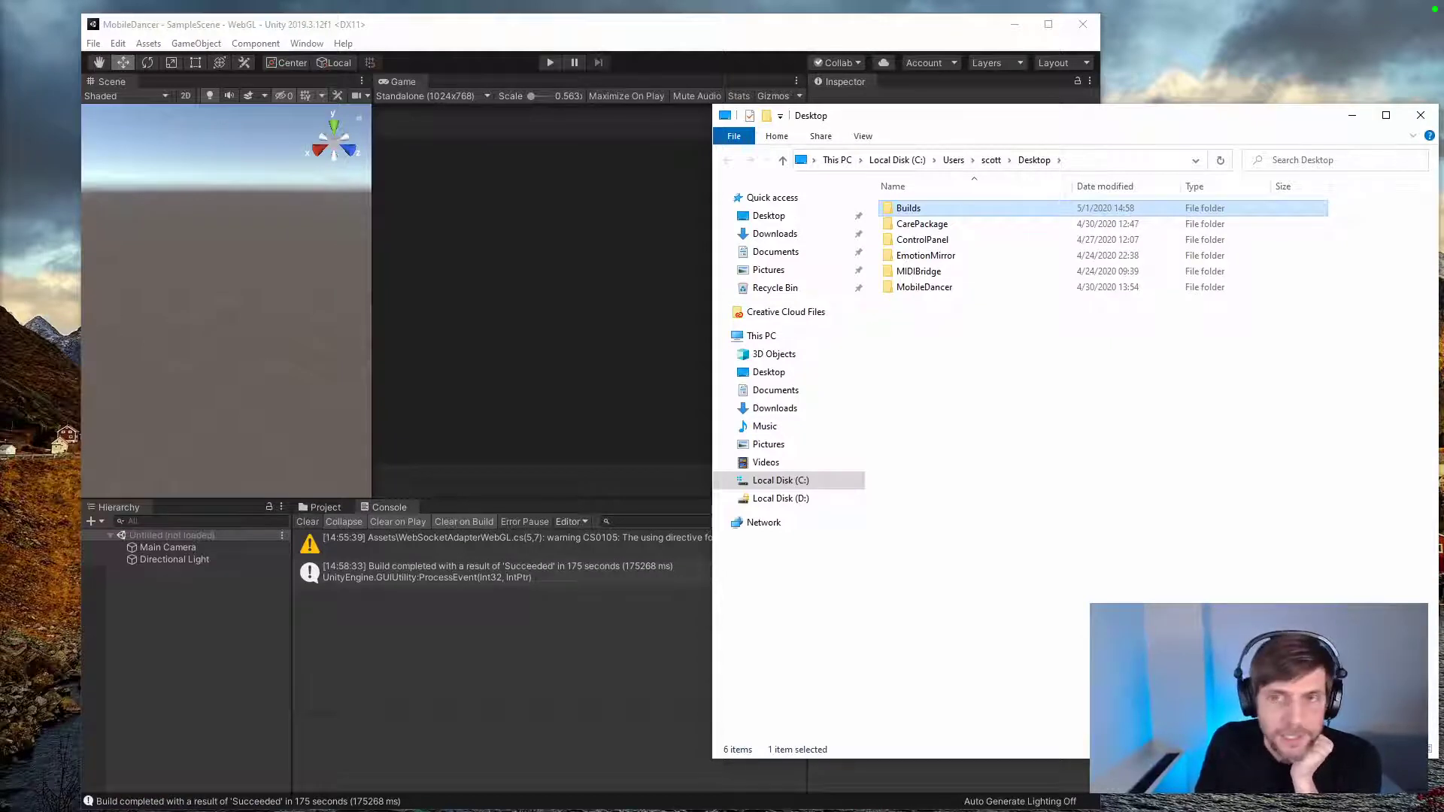
Step: Open index.html from the Desktop Builds folder to check the WebGL build in the browser
double_click(906, 209)
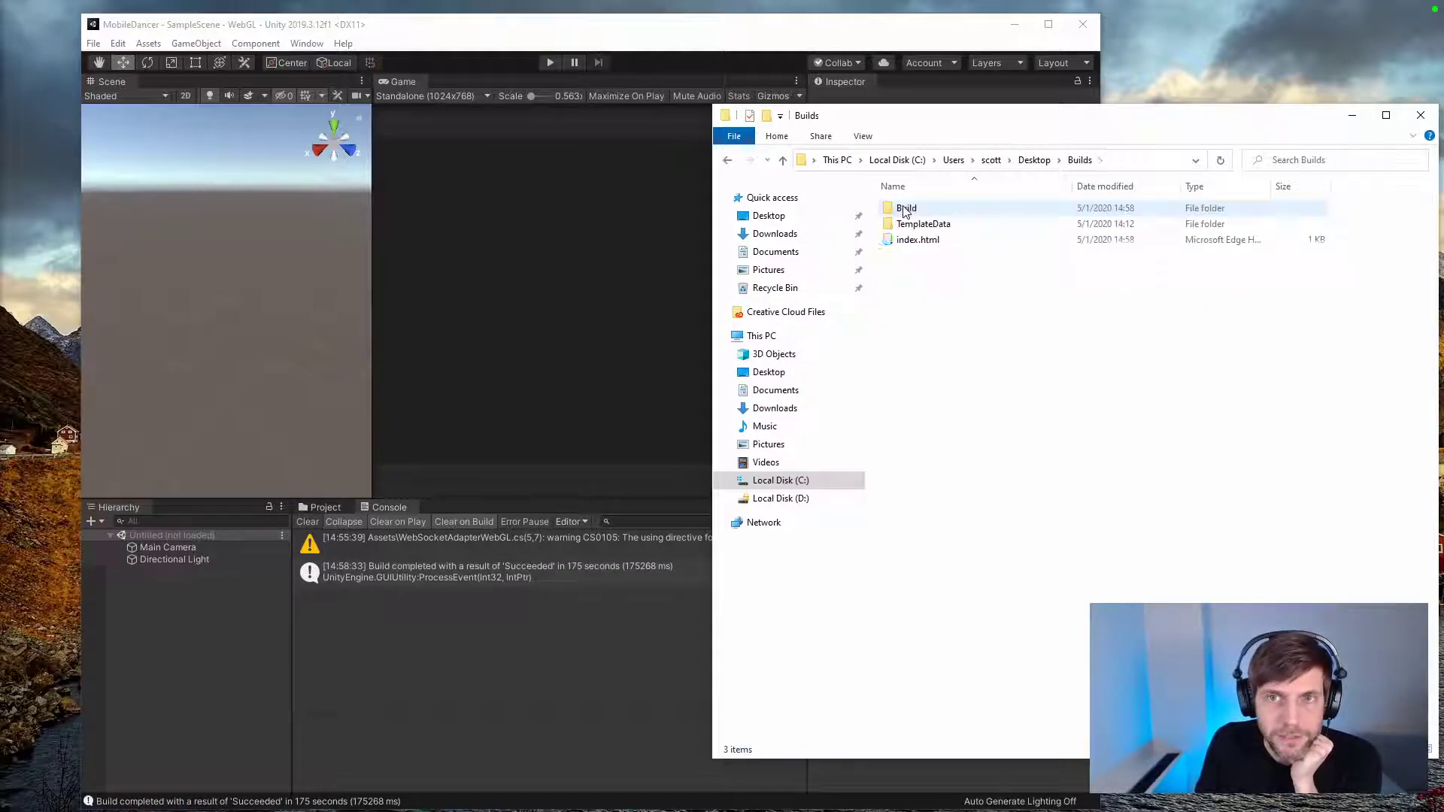
double_click(908, 241)
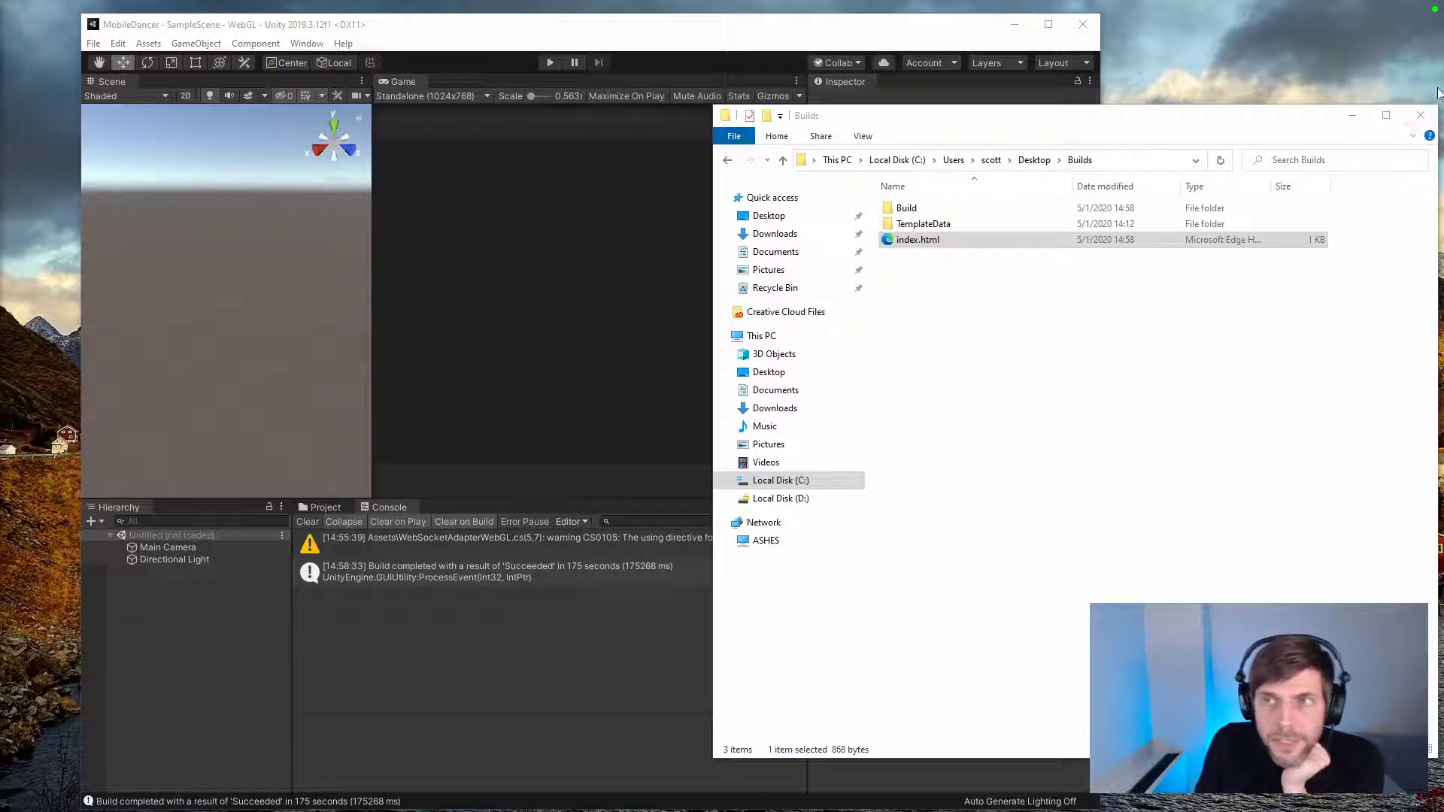
click(1390, 131)
click(1390, 128)
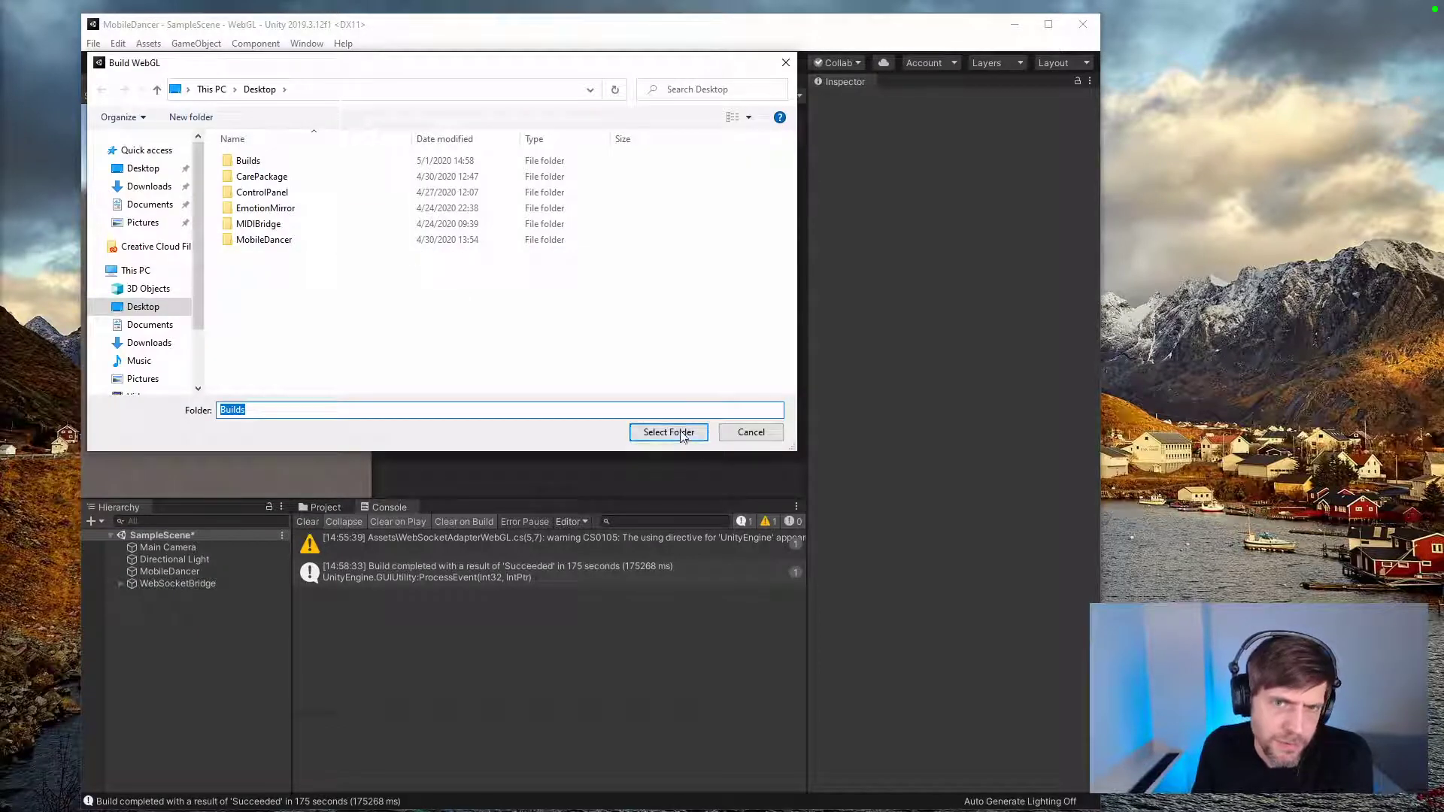
Step: Start a new WebGL build of the project into the Desktop Builds folder
click(681, 434)
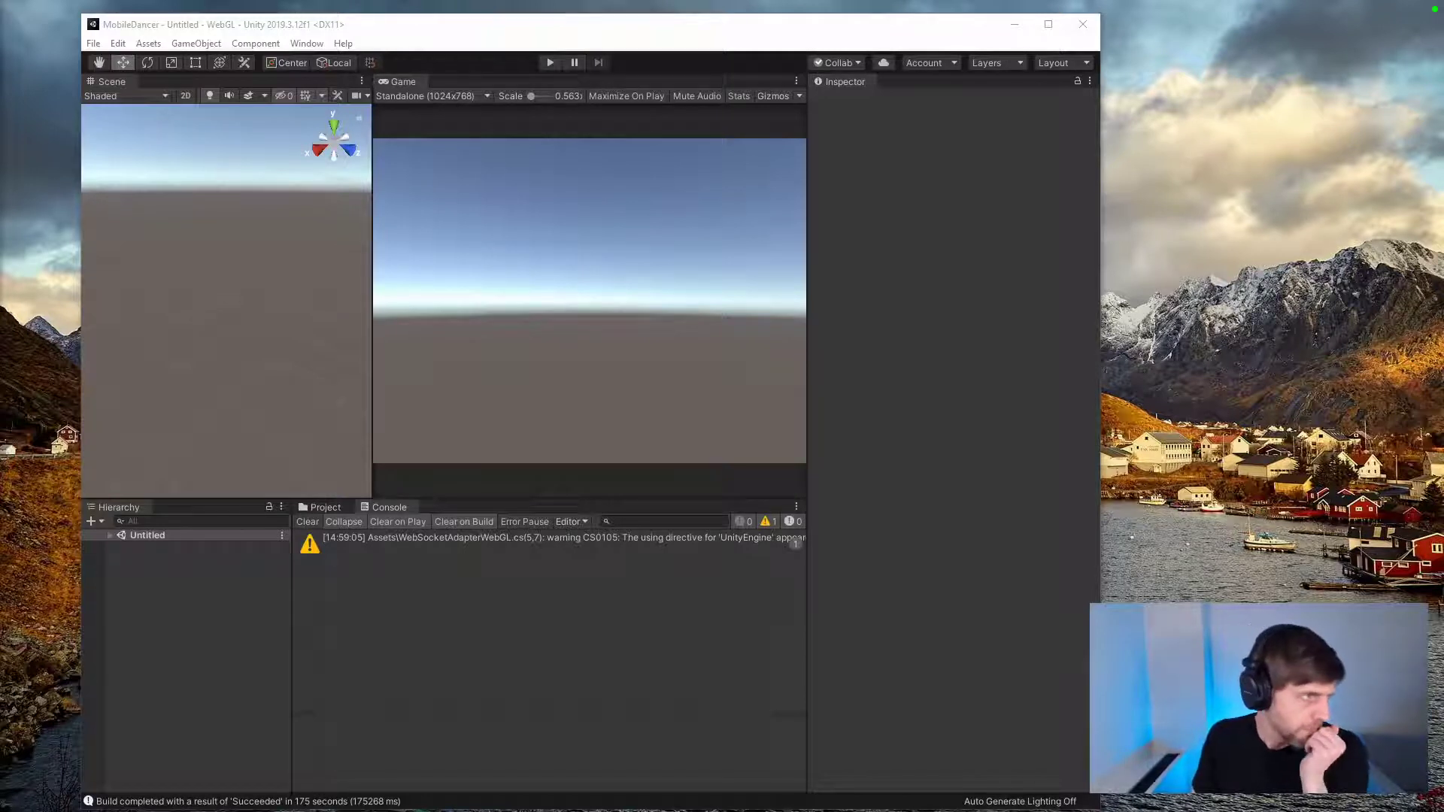
Step: Open the "WebGL build is slow" Unity Forum thread from the search results and enlarge the browser window
drag(0, 113, 1120, 110)
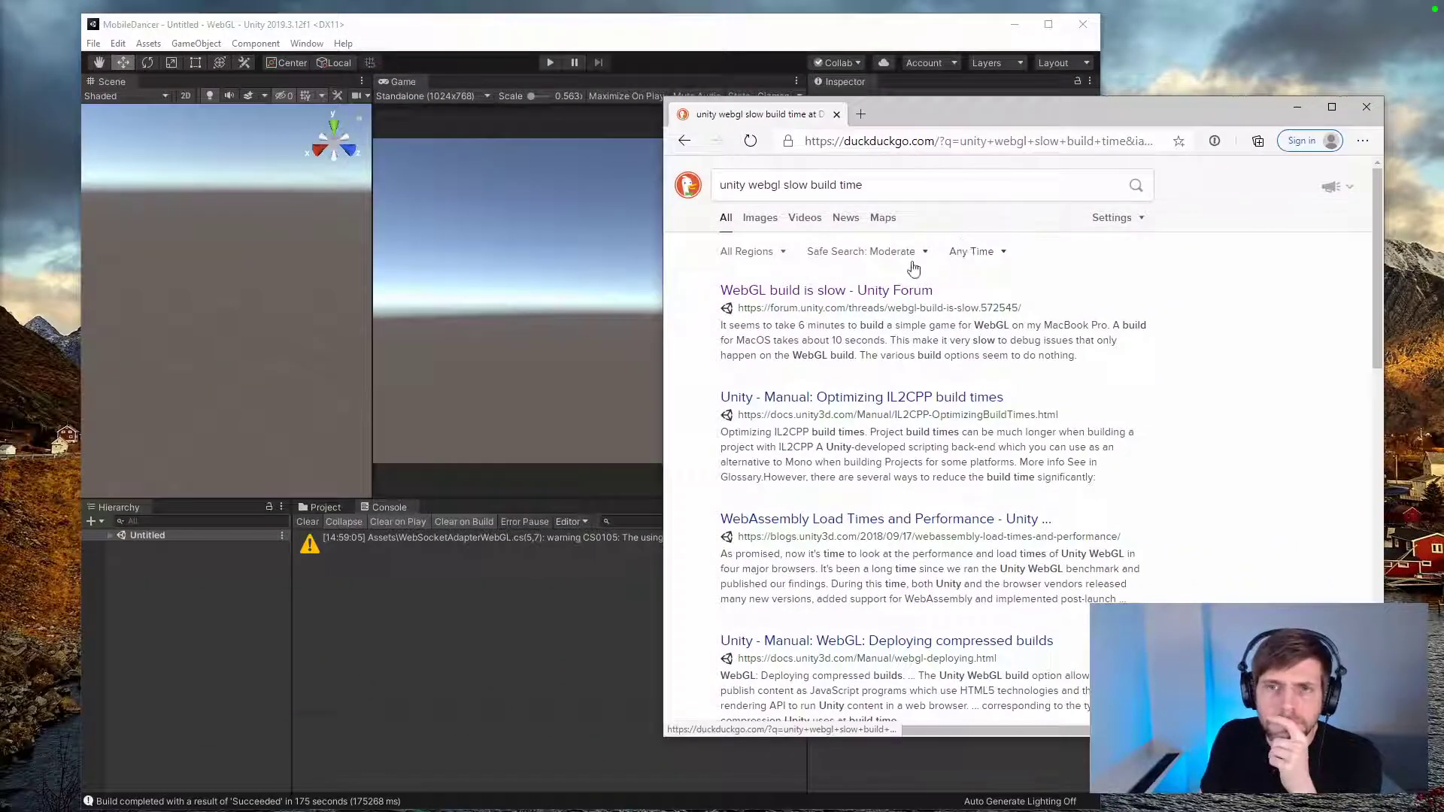
click(902, 291)
drag(1384, 97, 1426, 20)
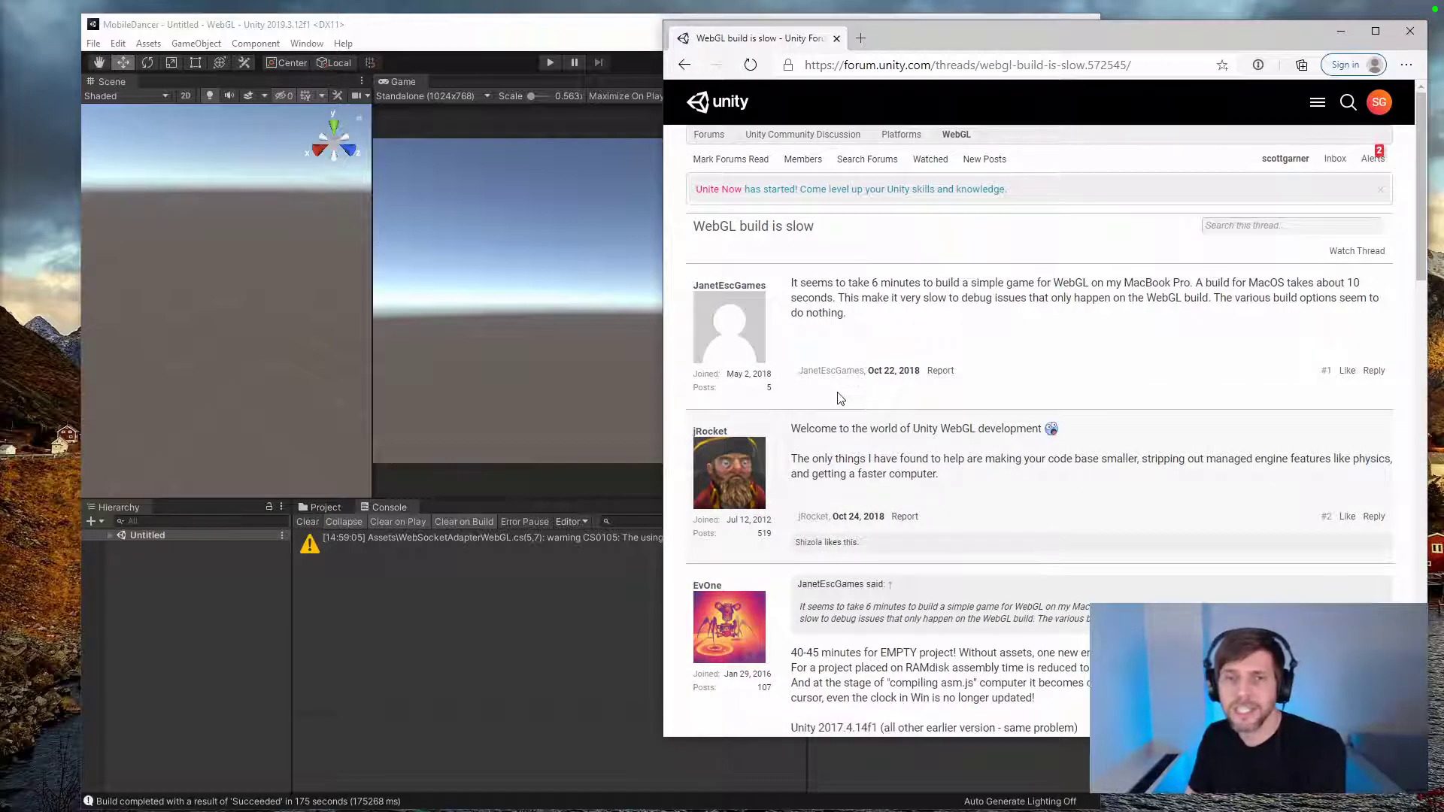
drag(664, 740, 601, 809)
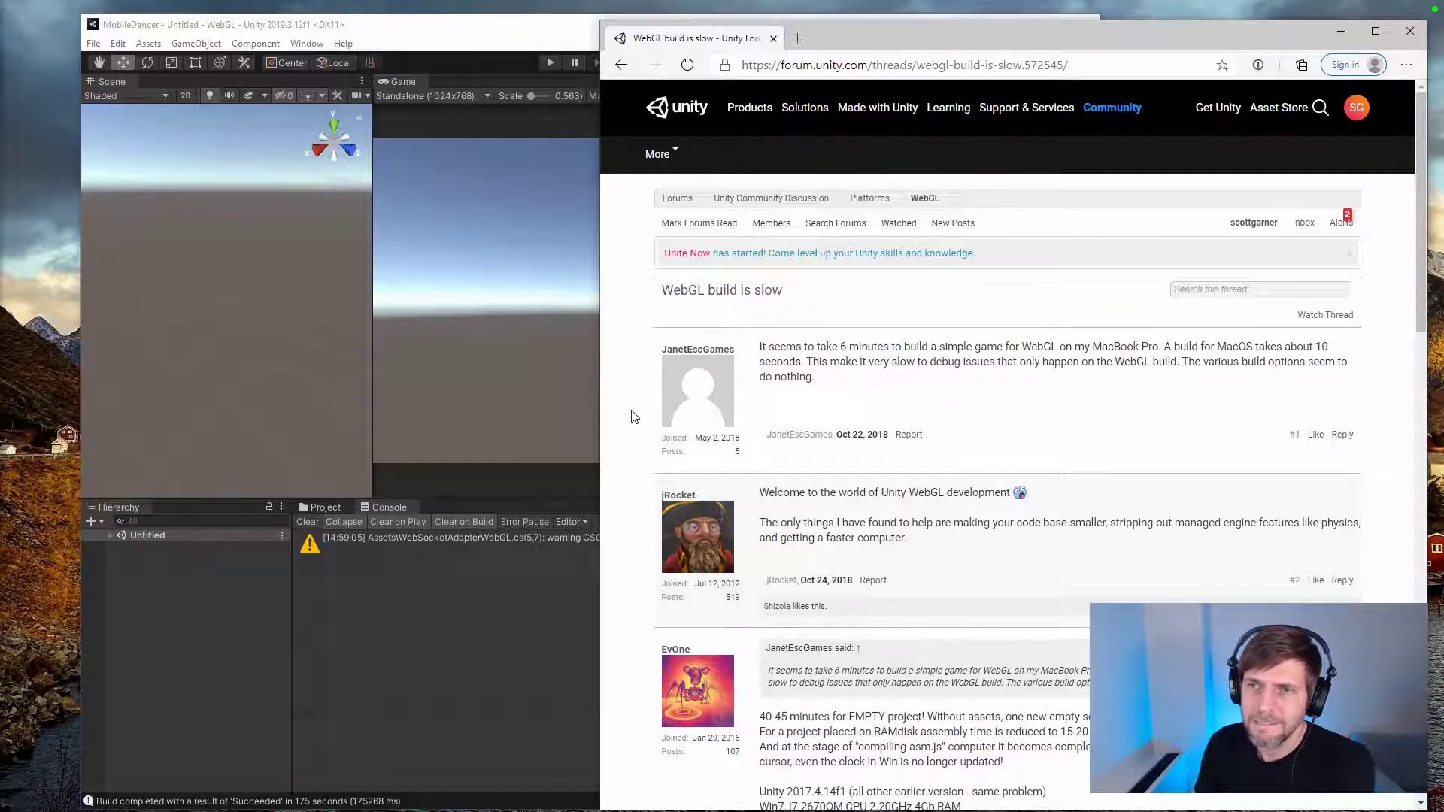
Step: Read the forum replies about WebGL build times and the hardware used
scroll(631, 415, down, 8)
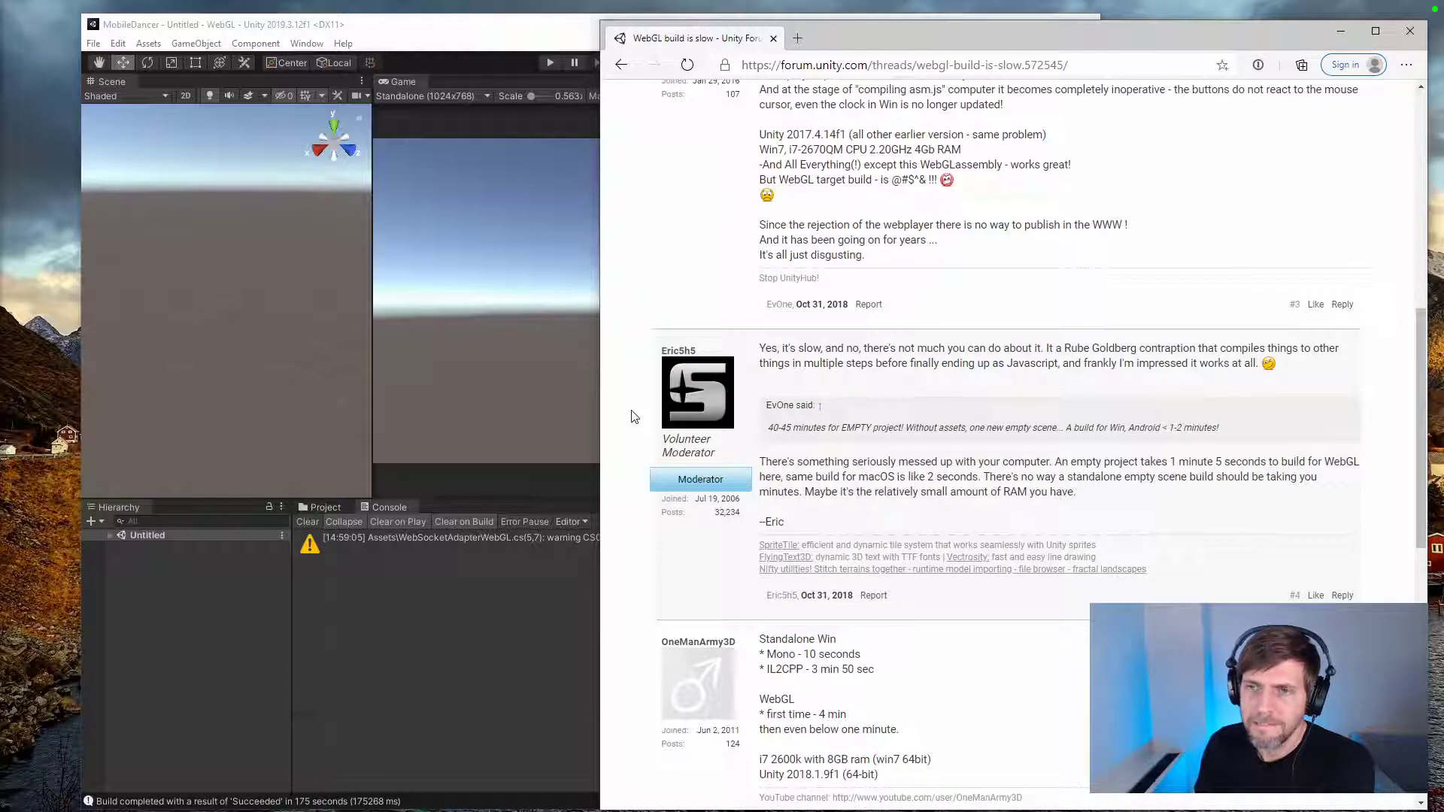
drag(771, 344, 1270, 366)
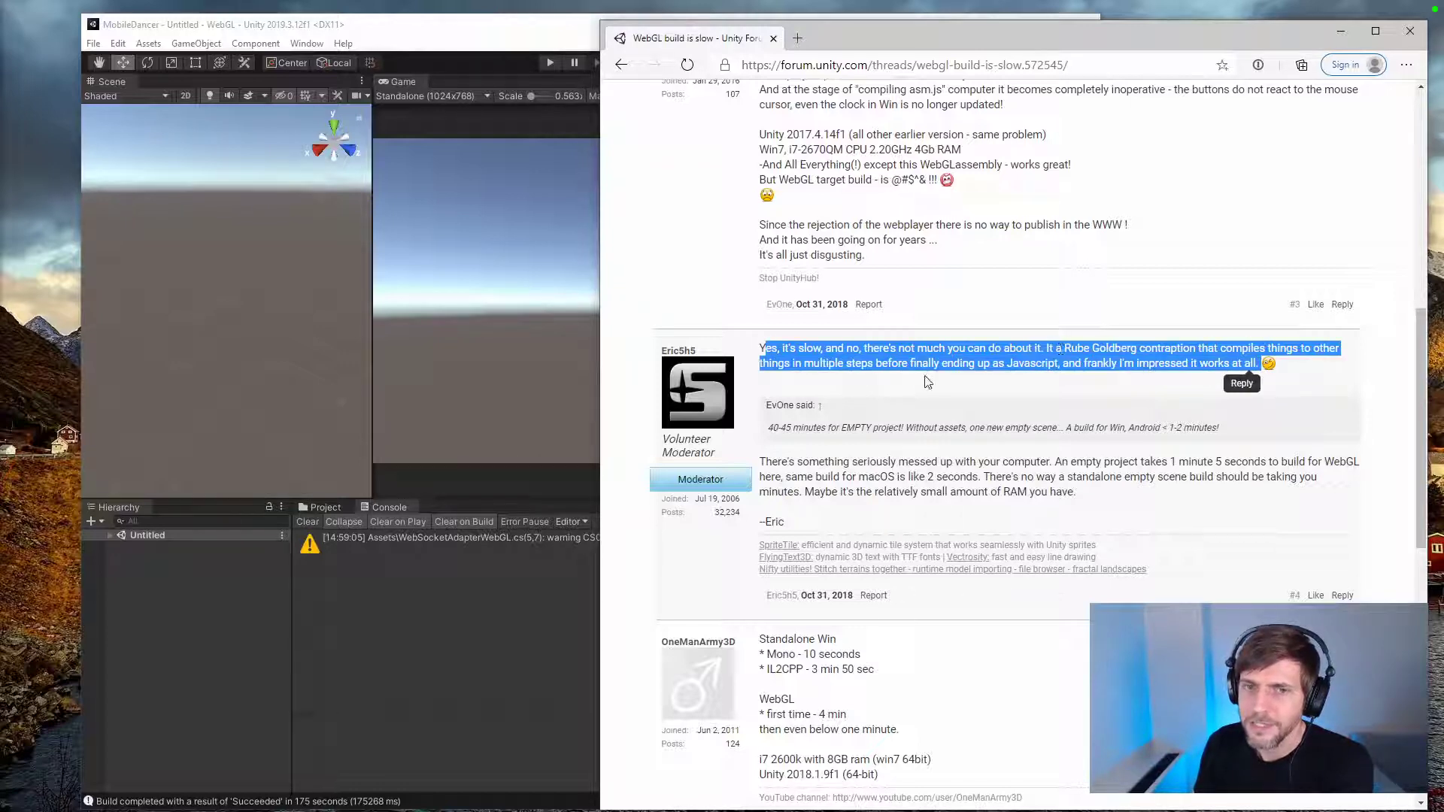
scroll(908, 386, down, 6)
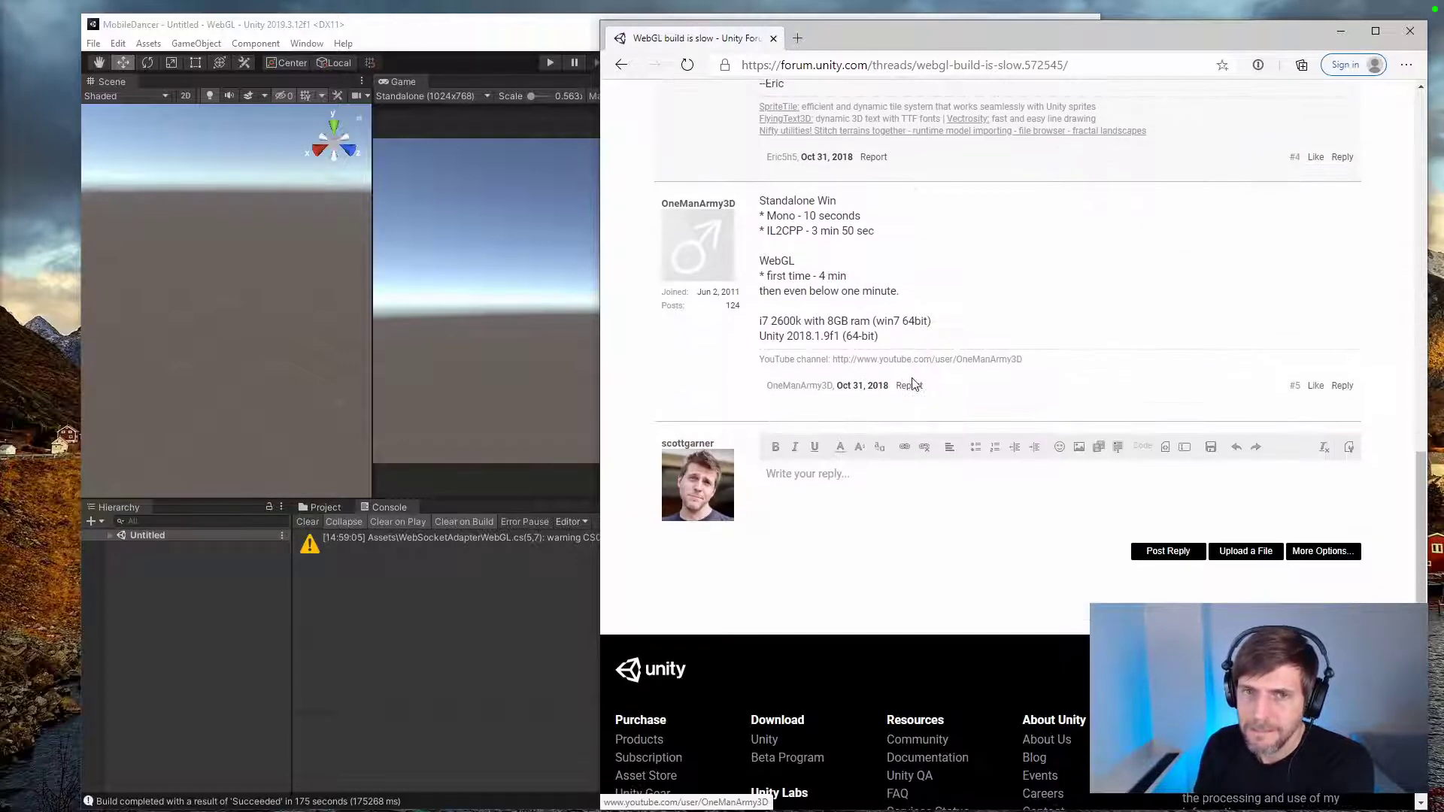
scroll(911, 385, up, 3)
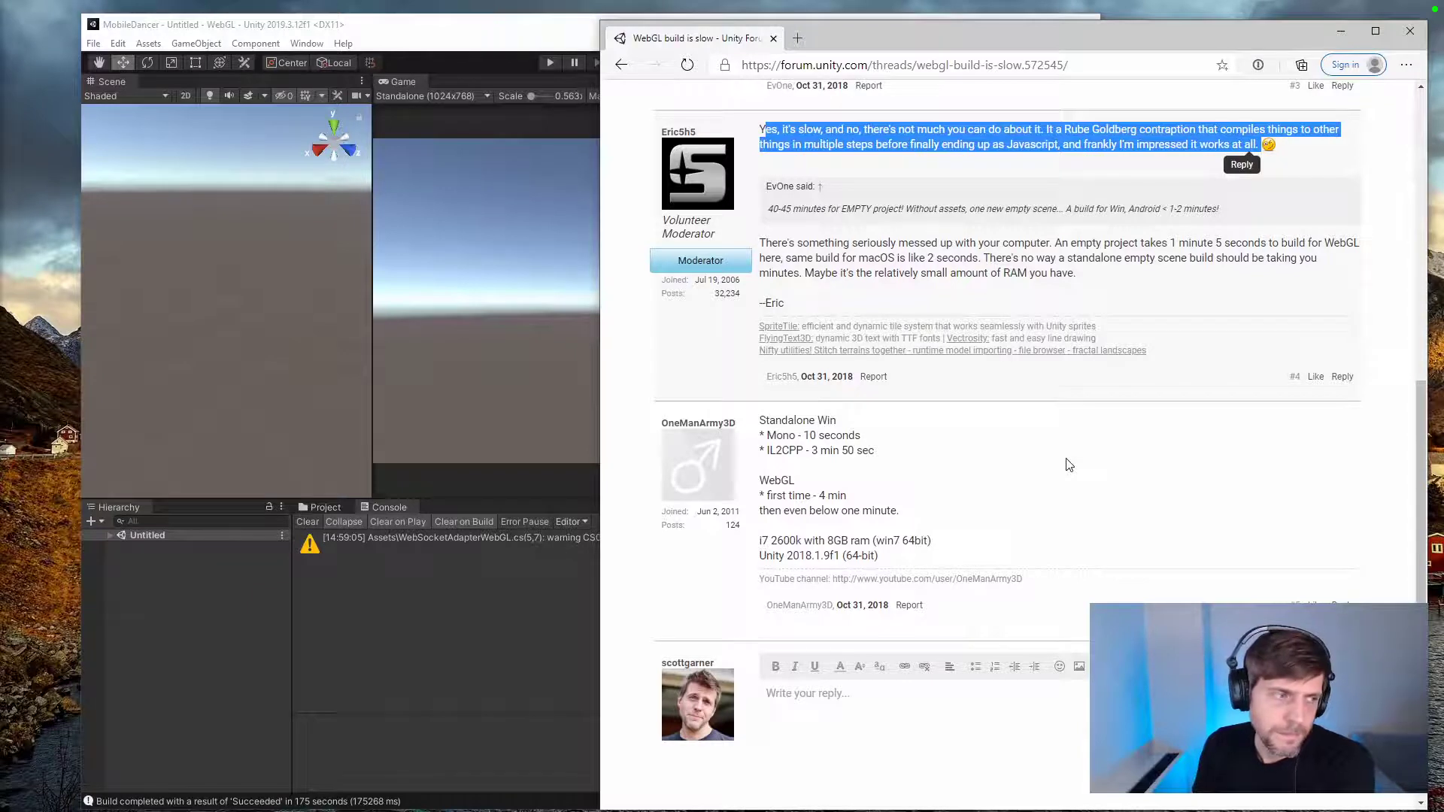
drag(912, 515, 752, 483)
click(866, 482)
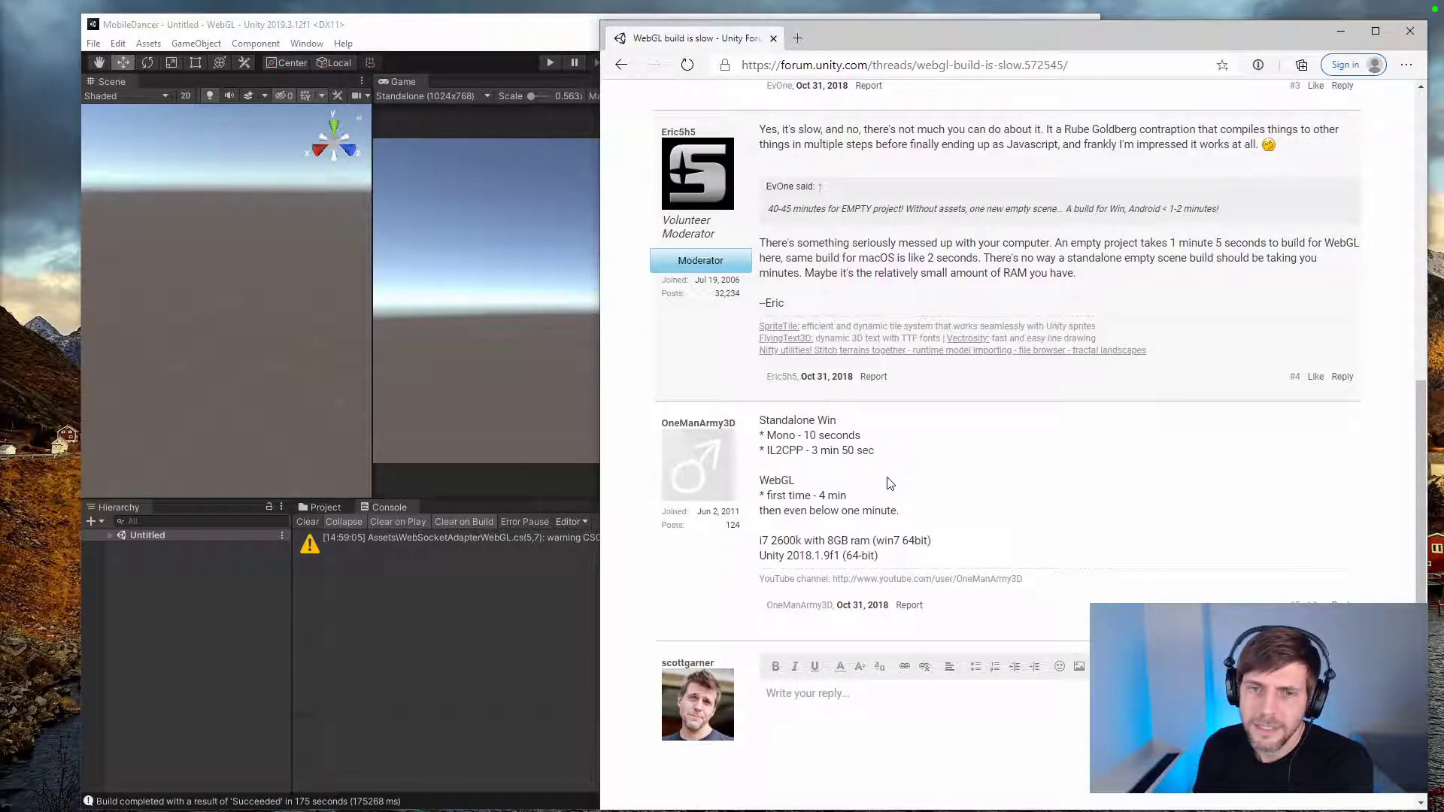
drag(768, 541, 812, 542)
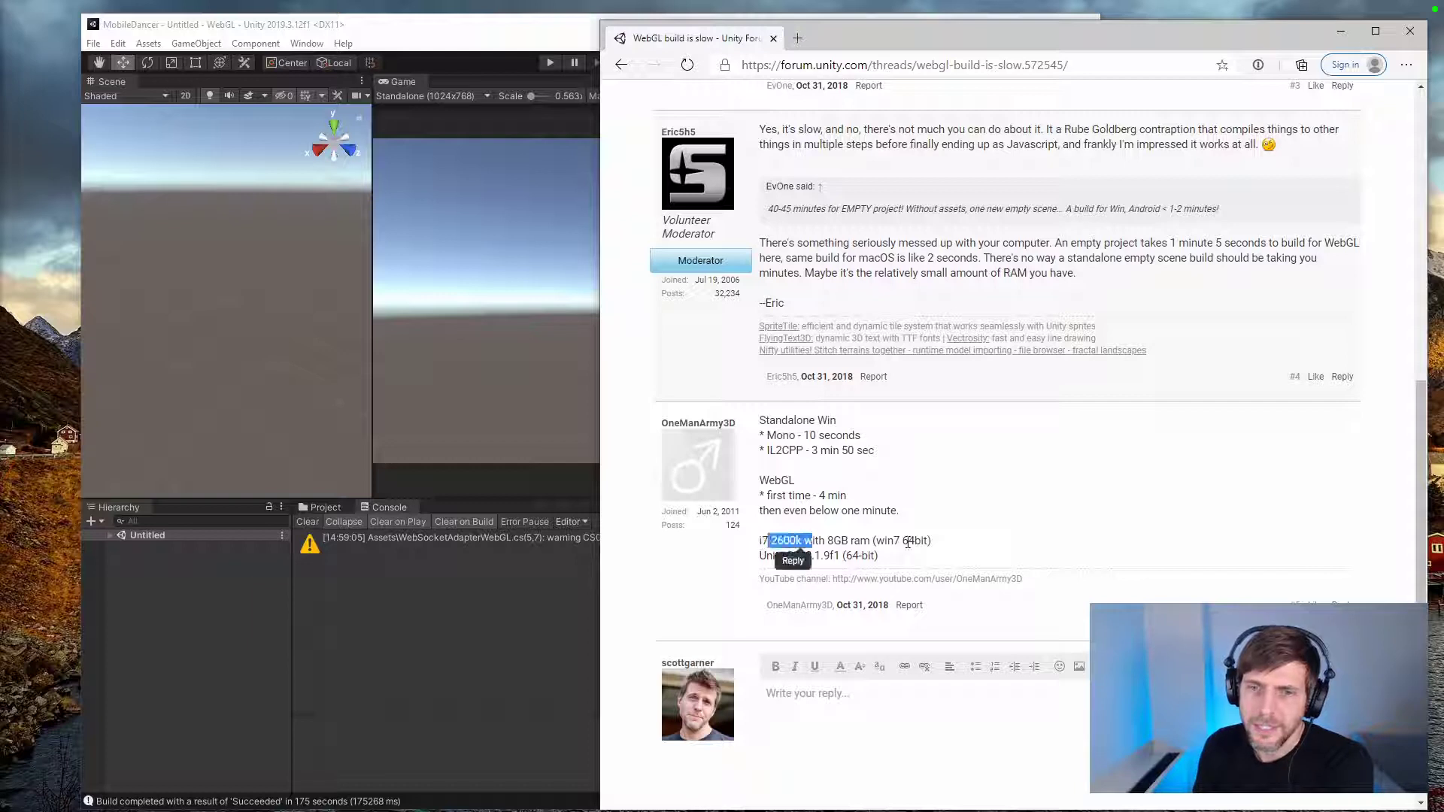
click(918, 519)
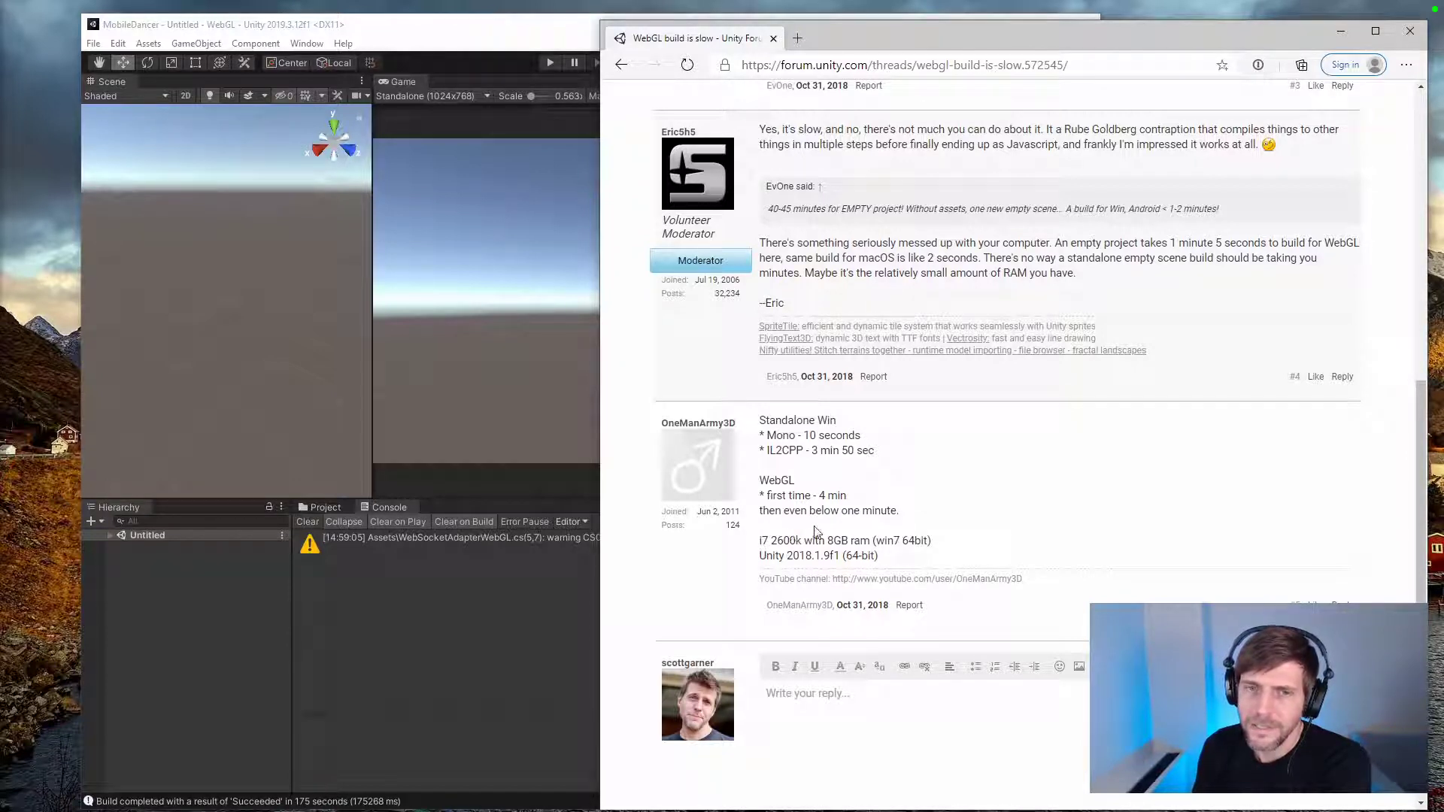
Step: Return to the search results and review the Unity manual page "WebGL performance considerations"
key(alt+Left)
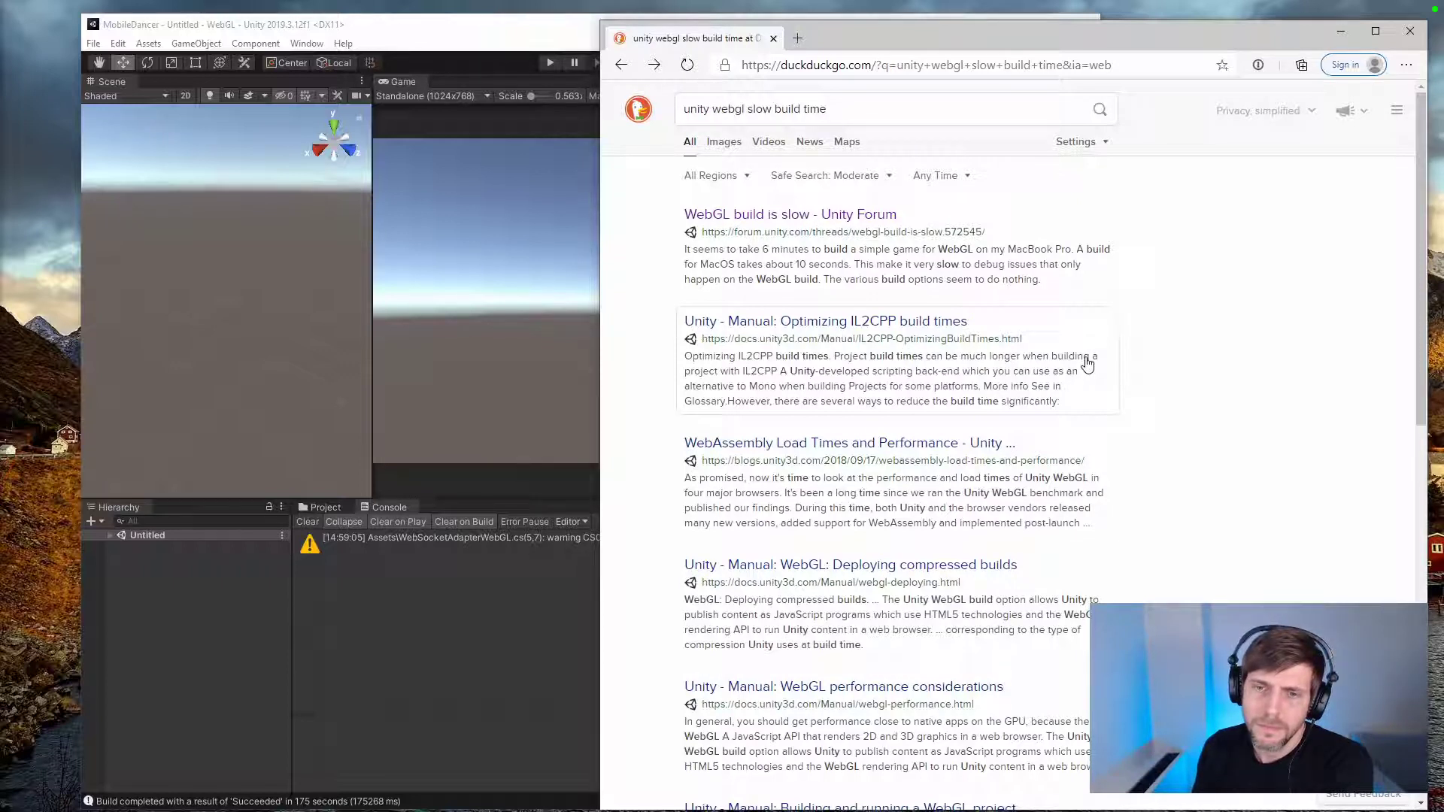
scroll(1087, 363, down, 4)
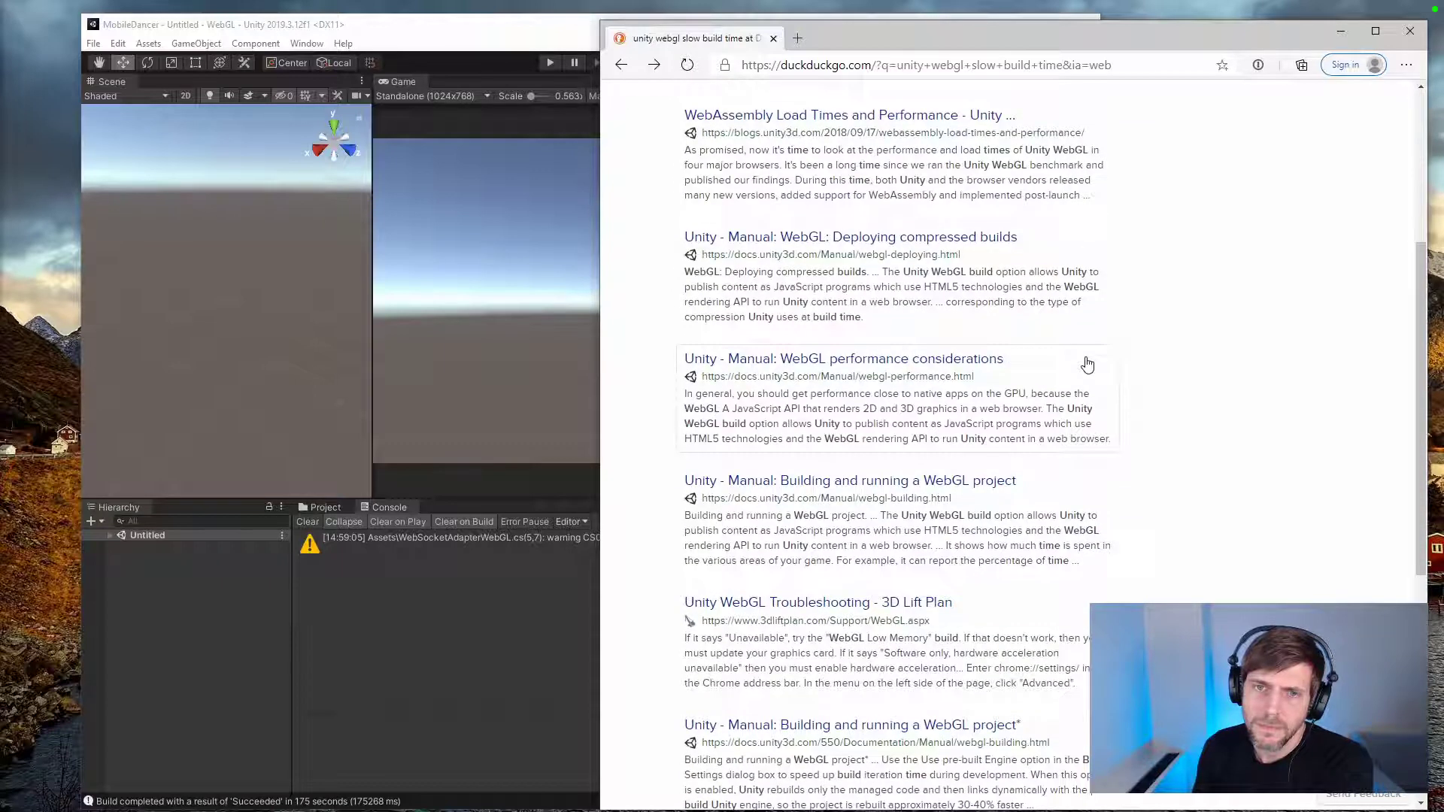
click(890, 360)
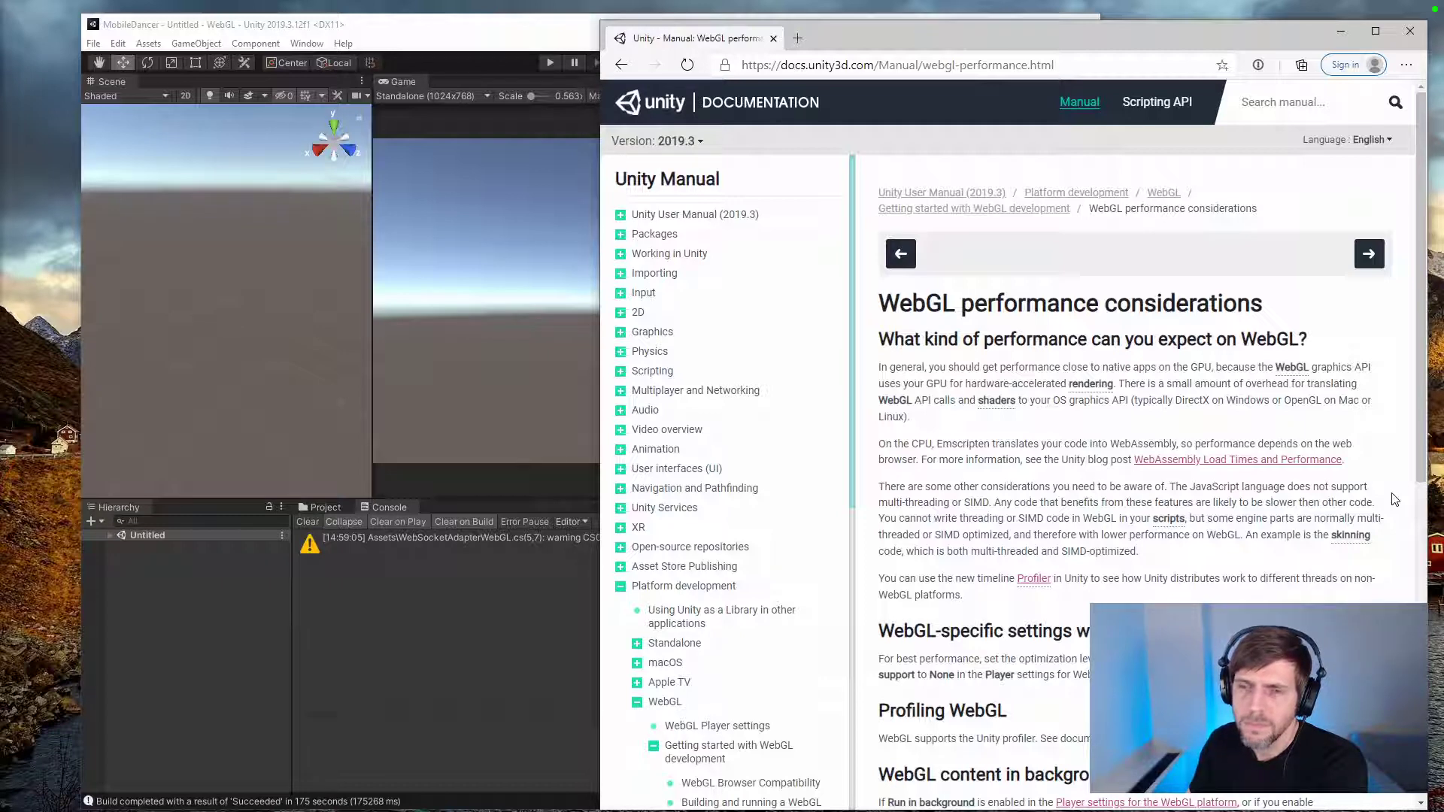
scroll(1394, 499, down, 4)
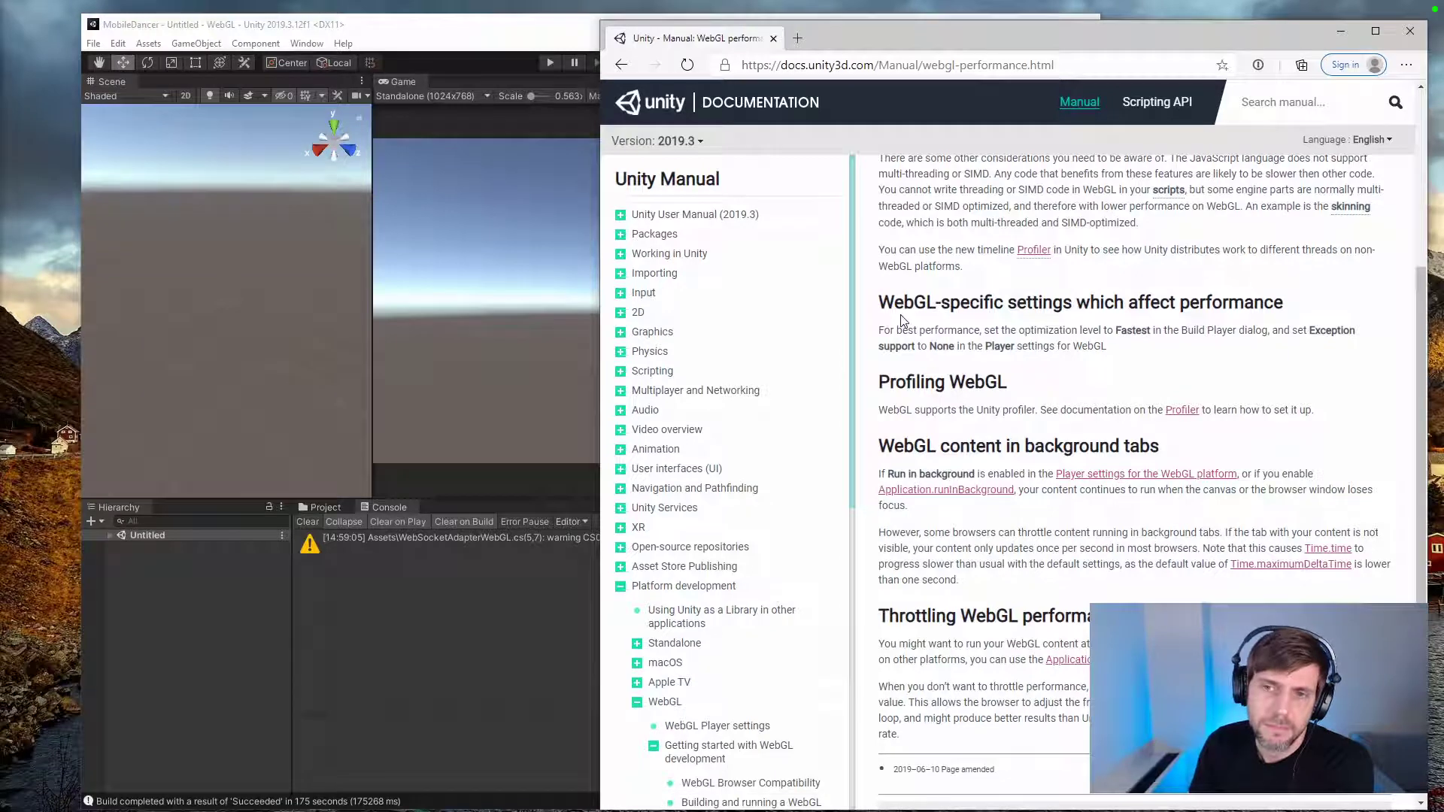
Step: Go back to the search results and read the Reddit thread "Why do webGL builds take forever?" for causes of slow builds
click(621, 65)
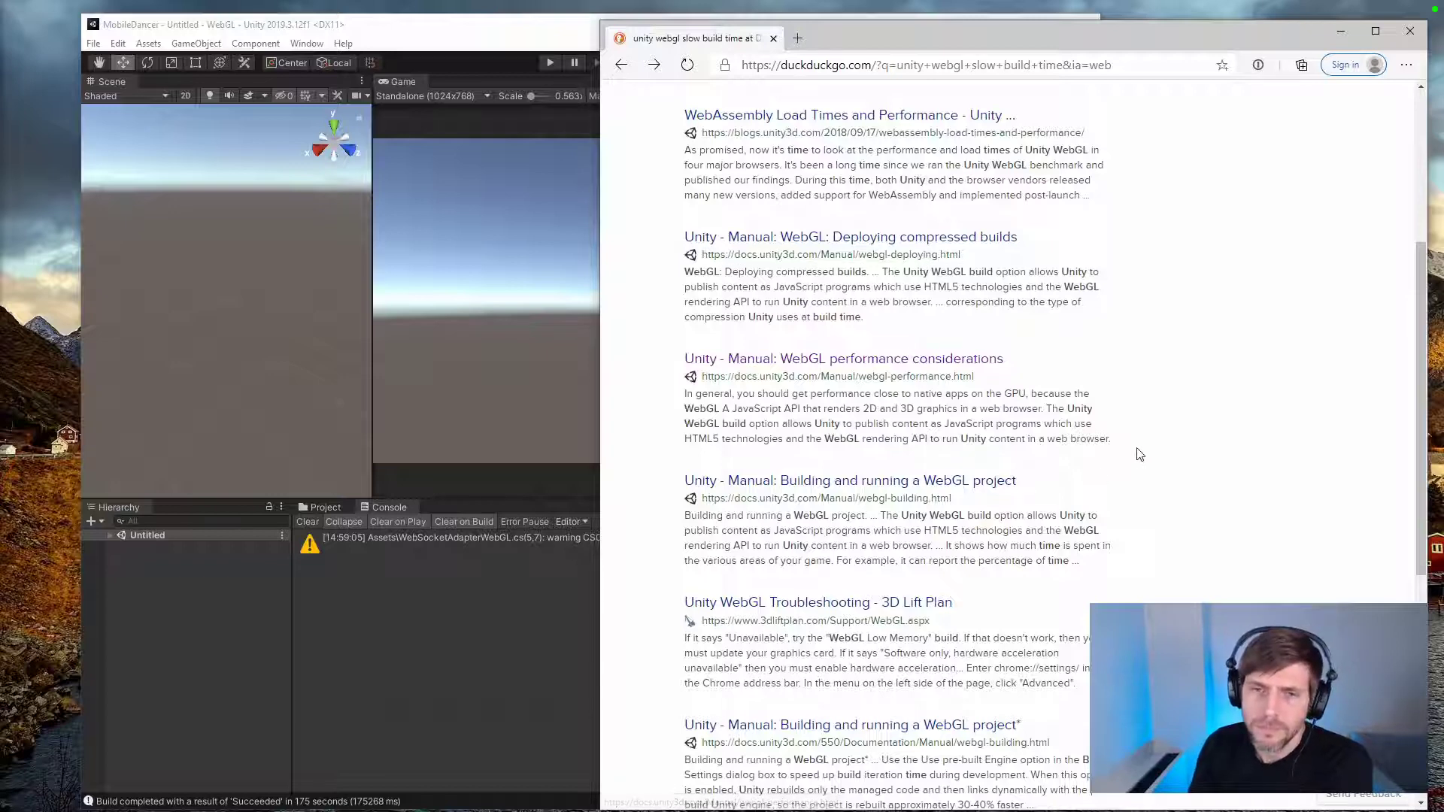
scroll(1137, 453, down, 4)
scroll(1138, 454, down, 2)
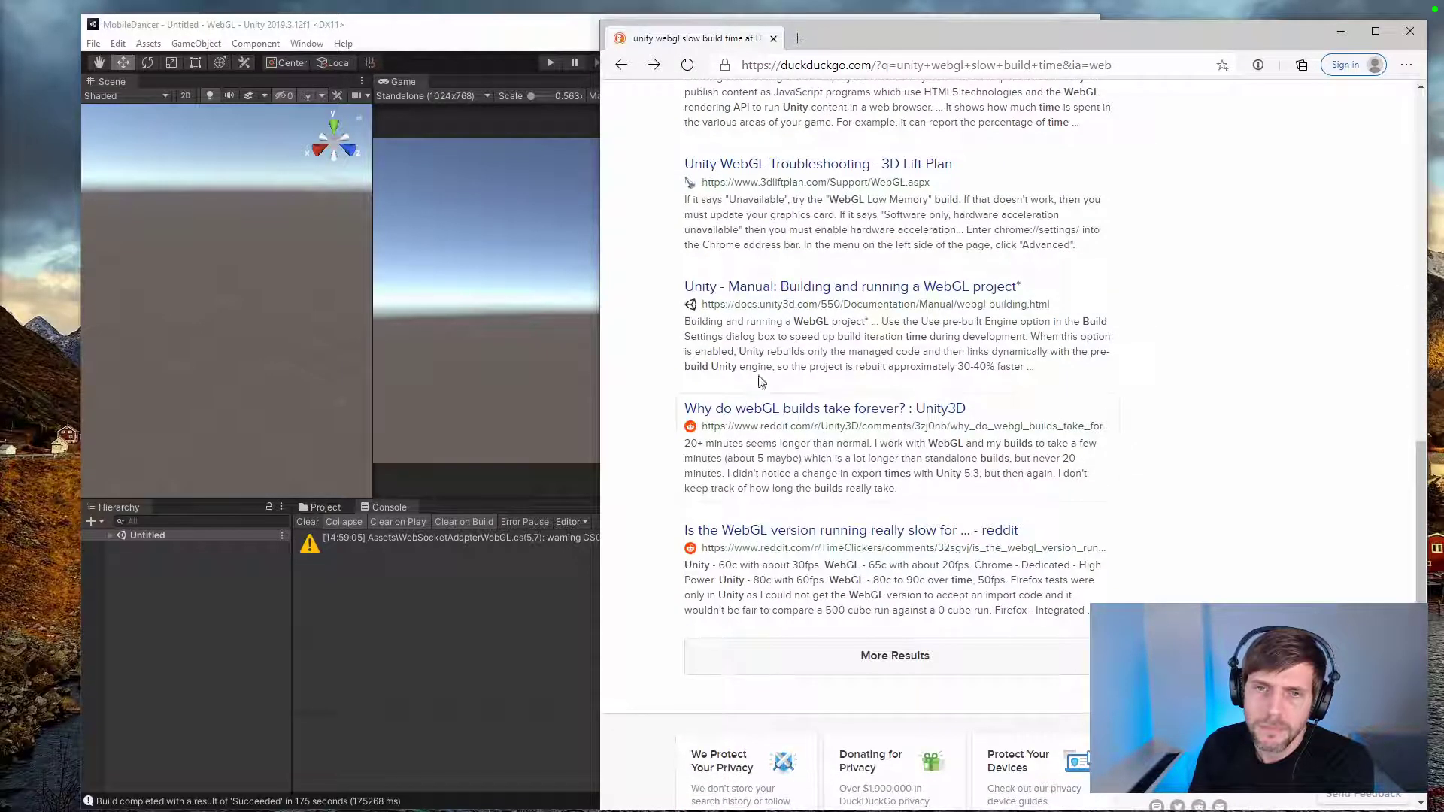
click(785, 408)
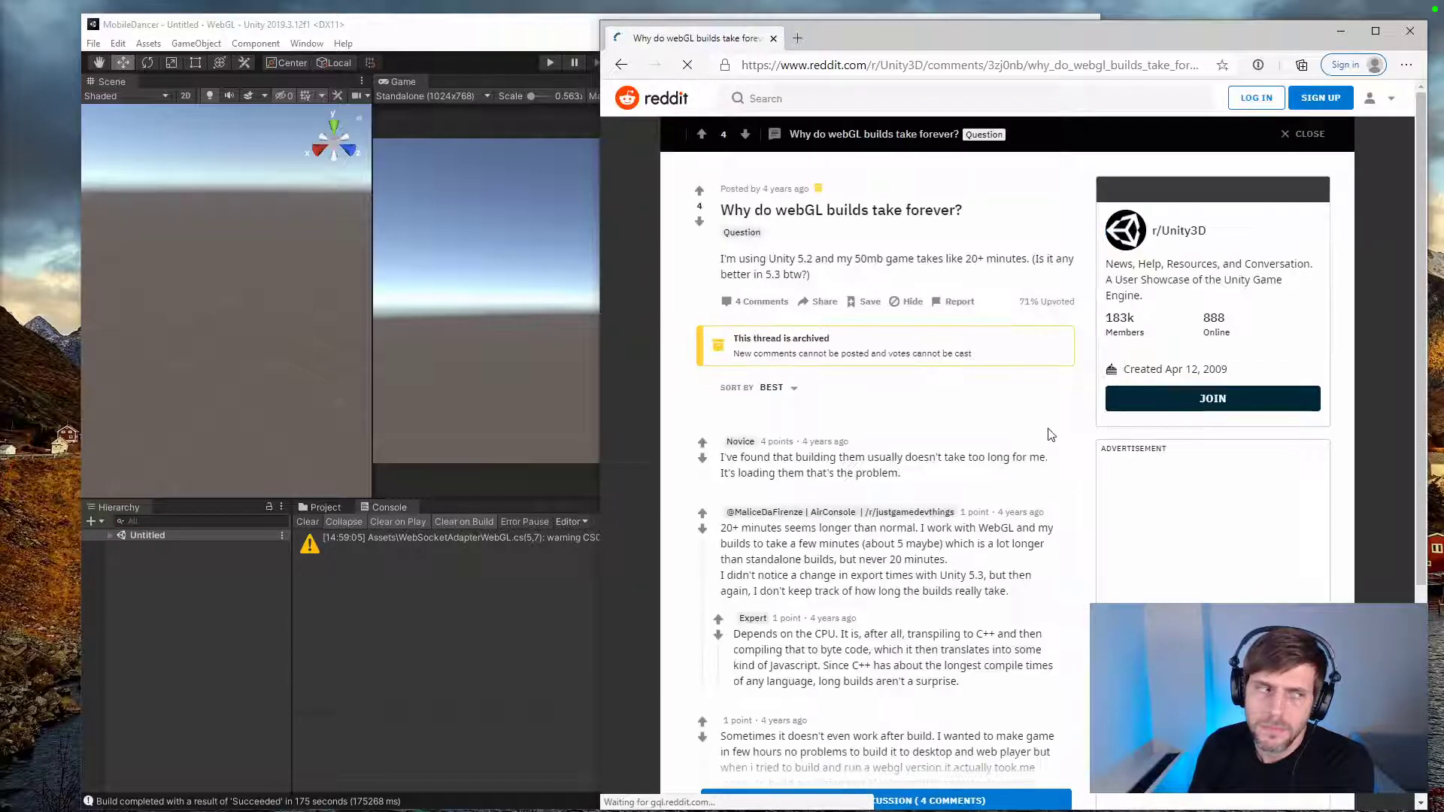
scroll(1050, 435, down, 1)
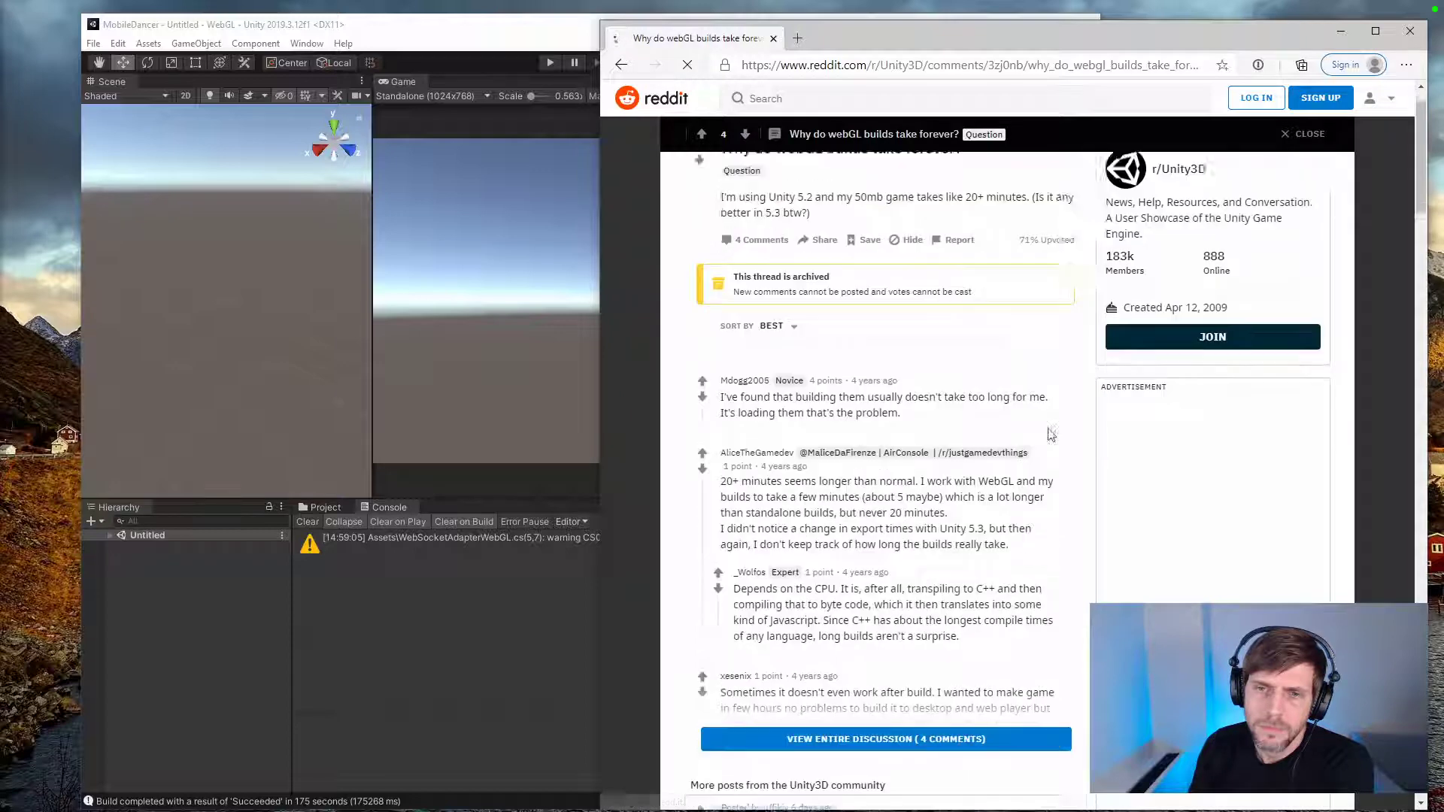
scroll(1051, 434, down, 1)
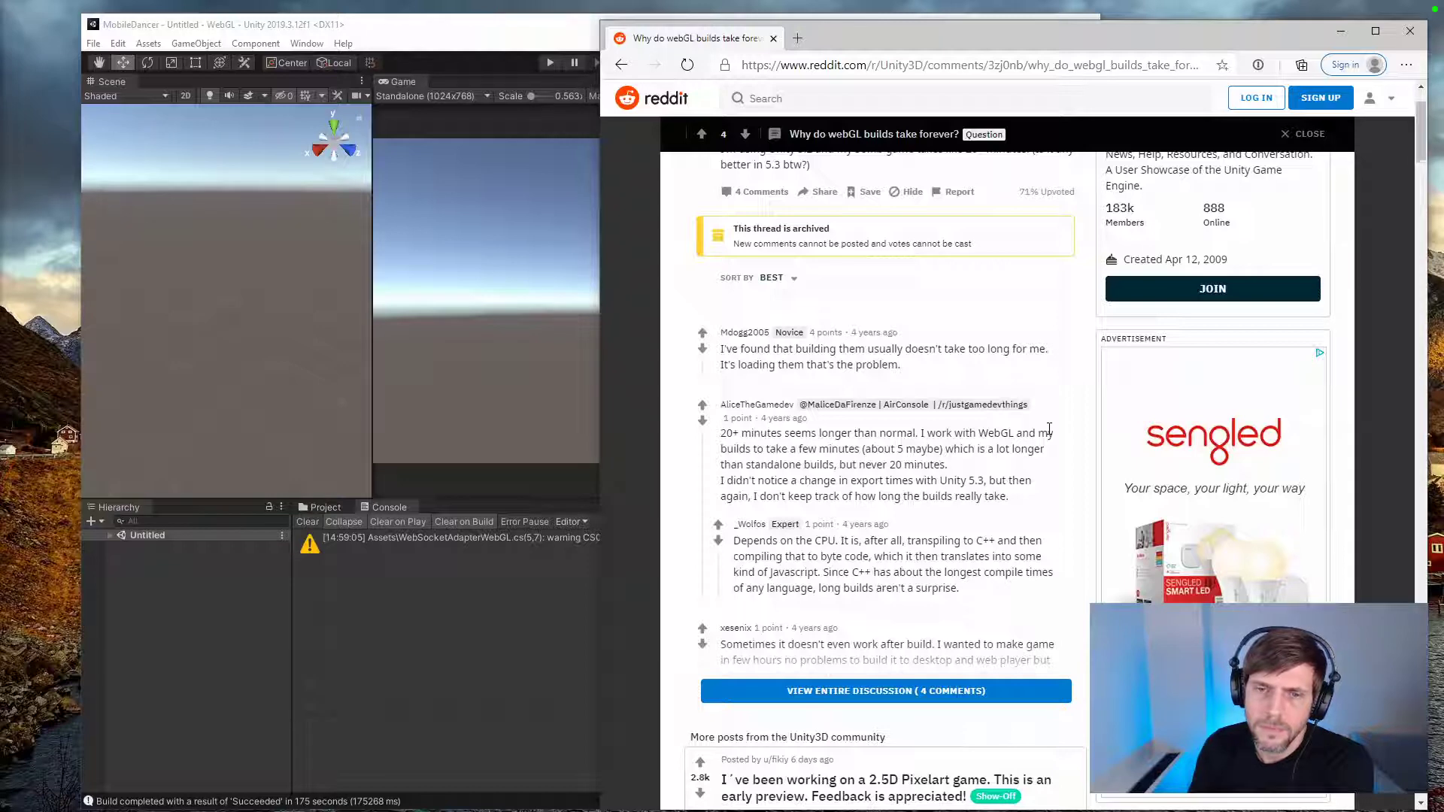
scroll(1049, 428, down, 2)
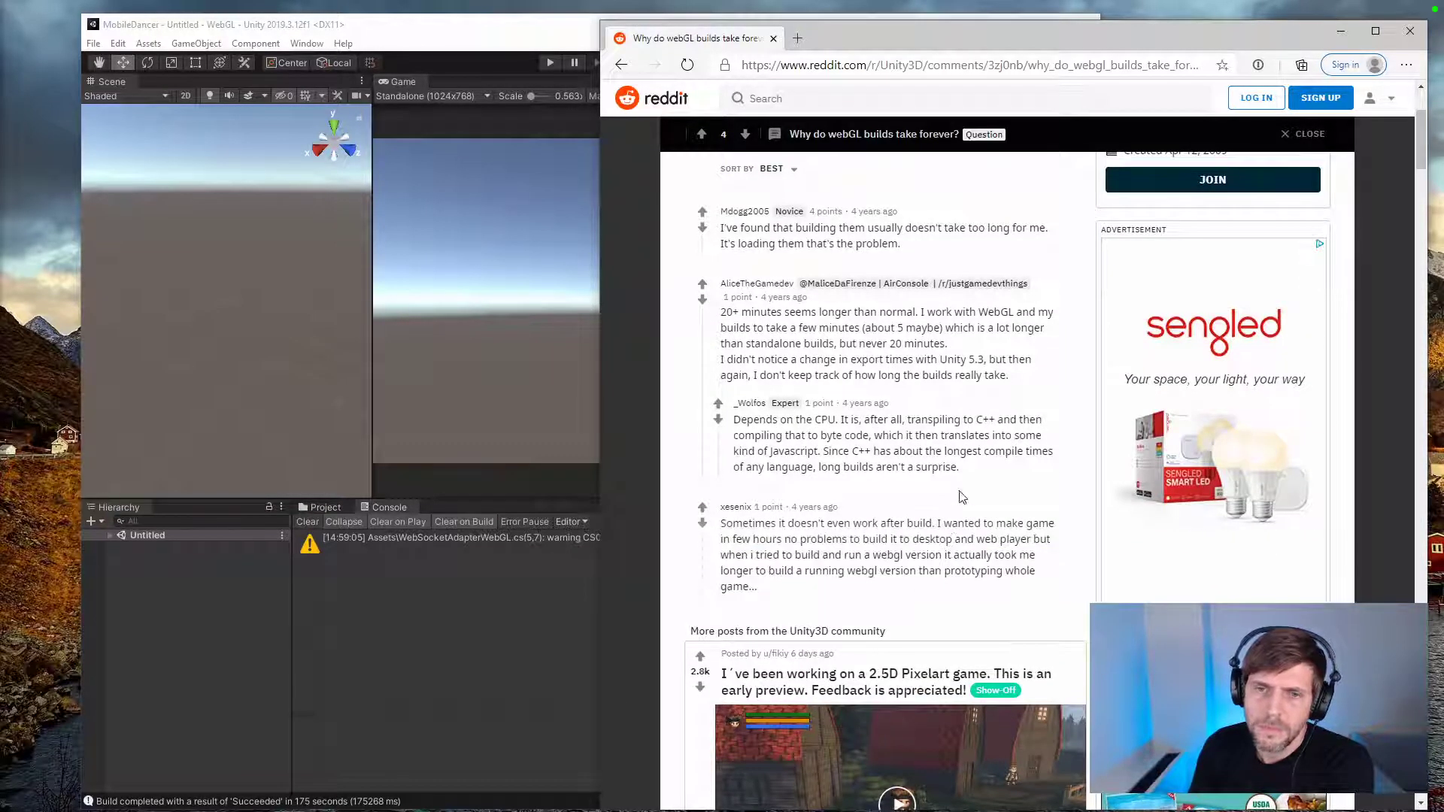
drag(961, 472, 740, 415)
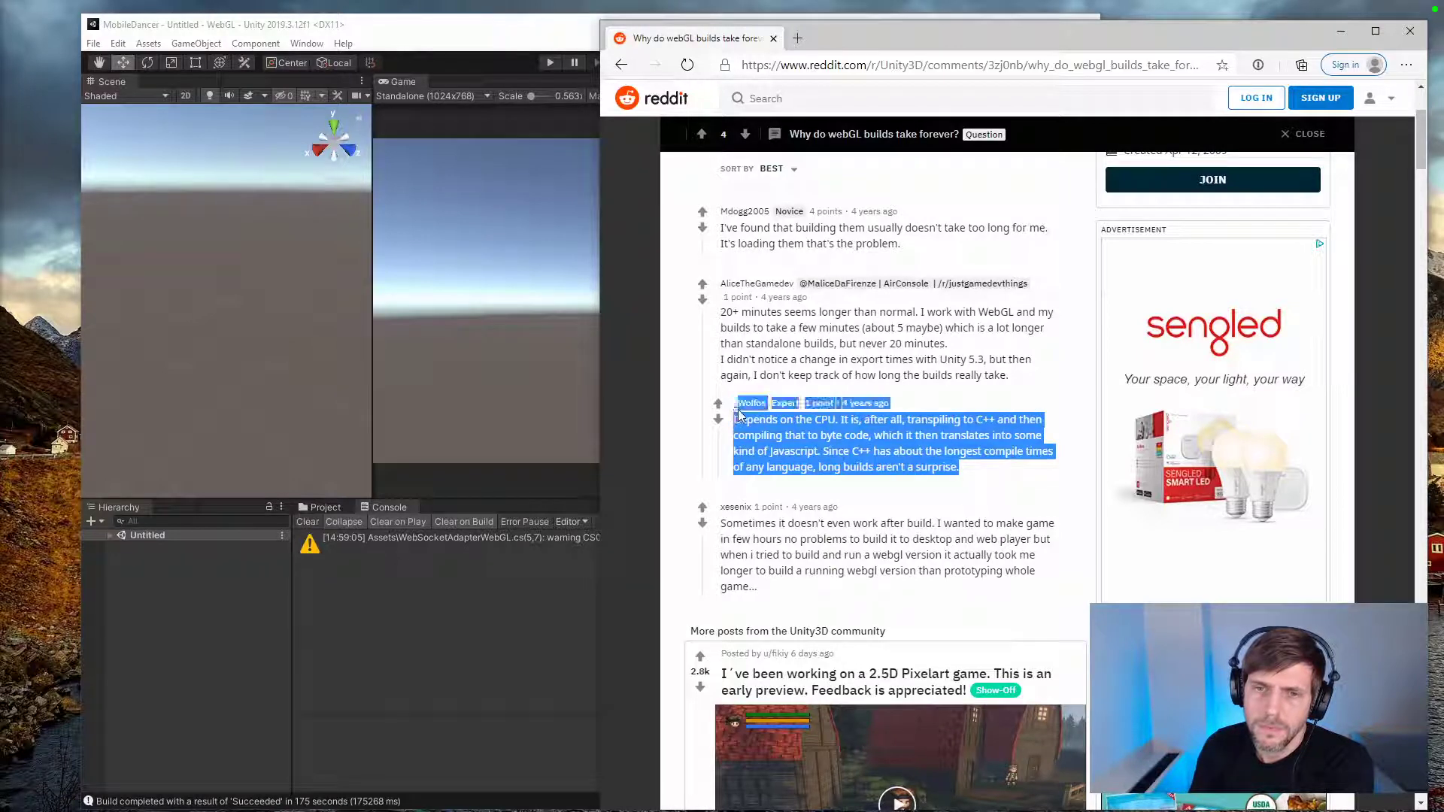
click(674, 442)
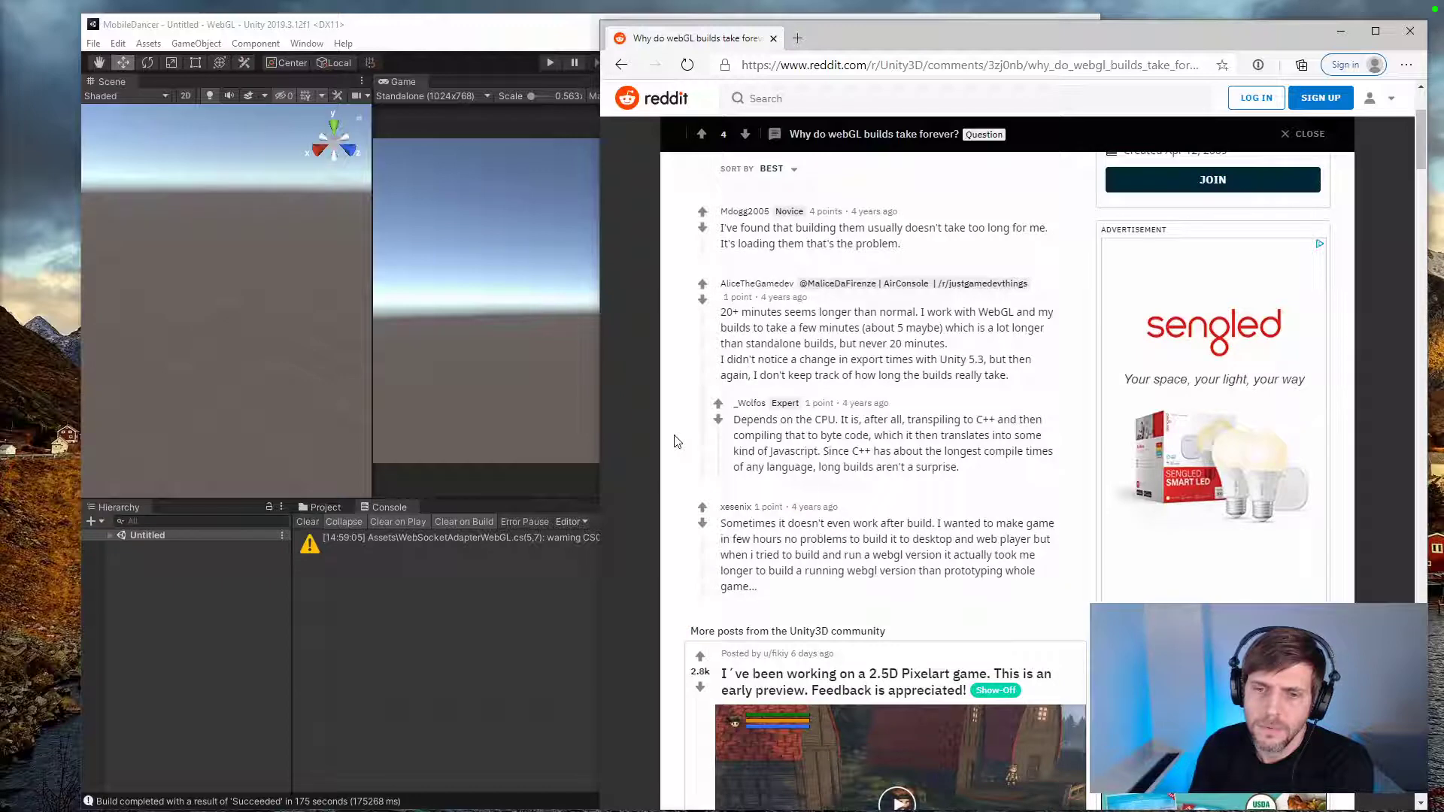
scroll(674, 442, down, 3)
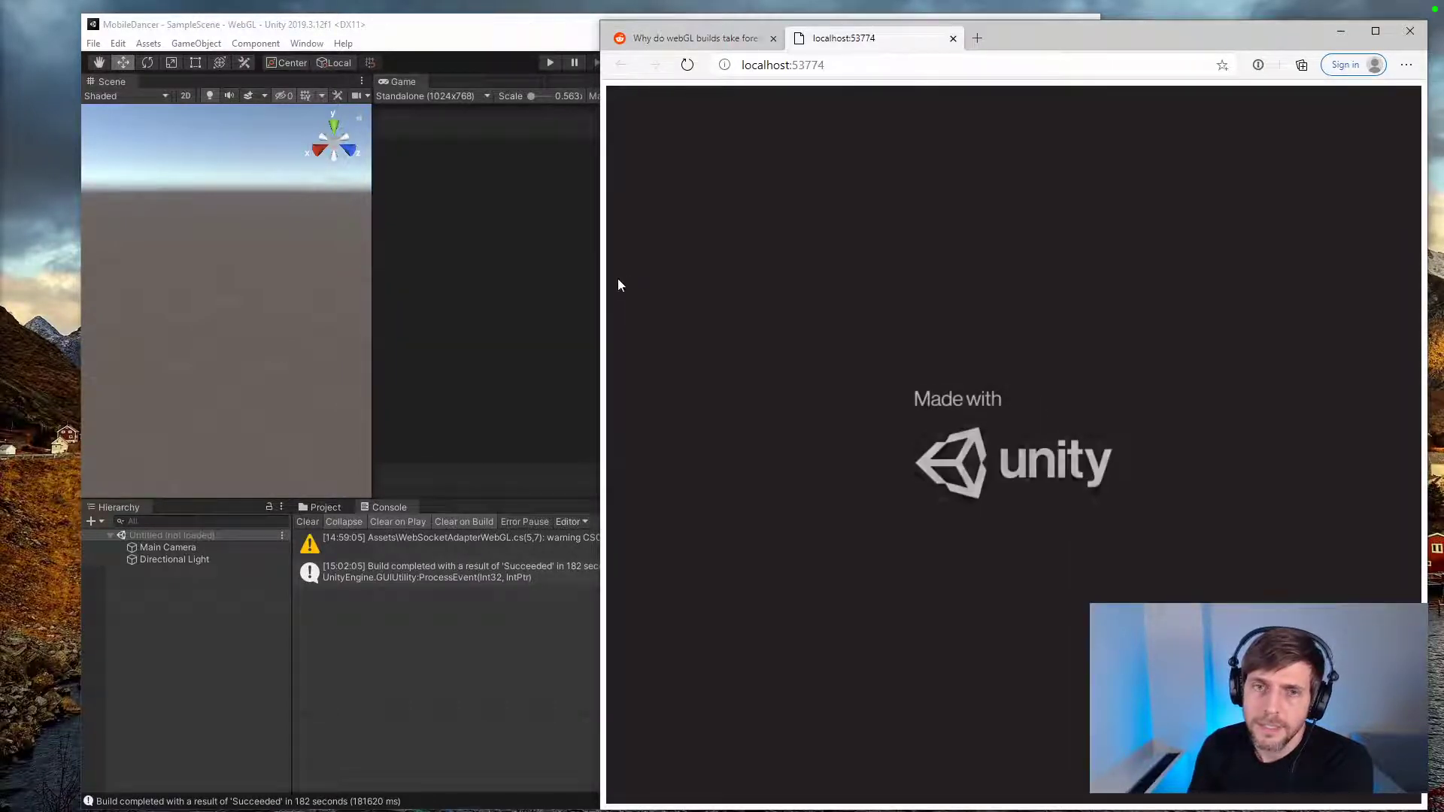
Step: Widen the browser window showing the WebGL build at localhost:53774
drag(594, 279, 277, 282)
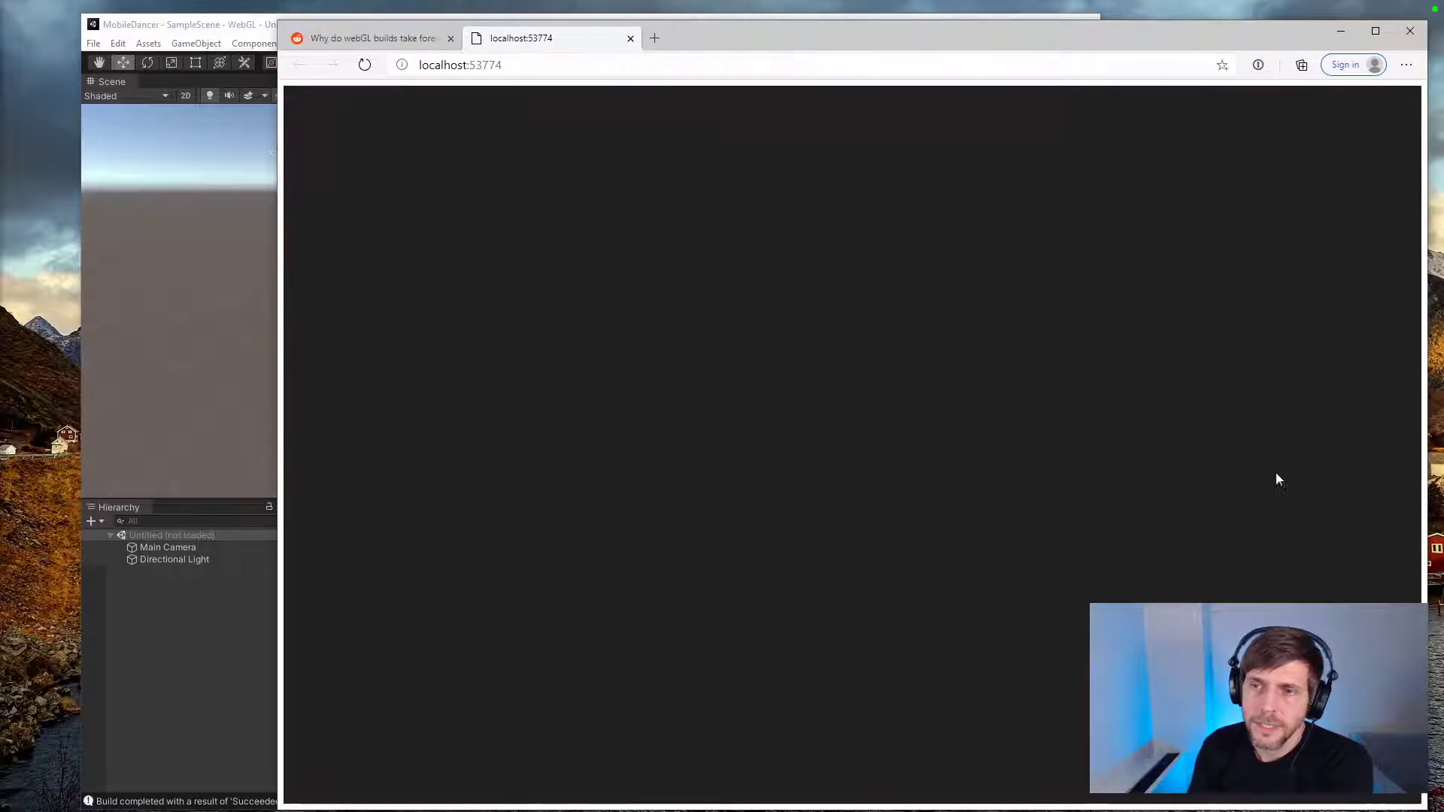
Step: Open the browser developer tools on the localhost:53774 build and display the page's sources
right_click(1420, 456)
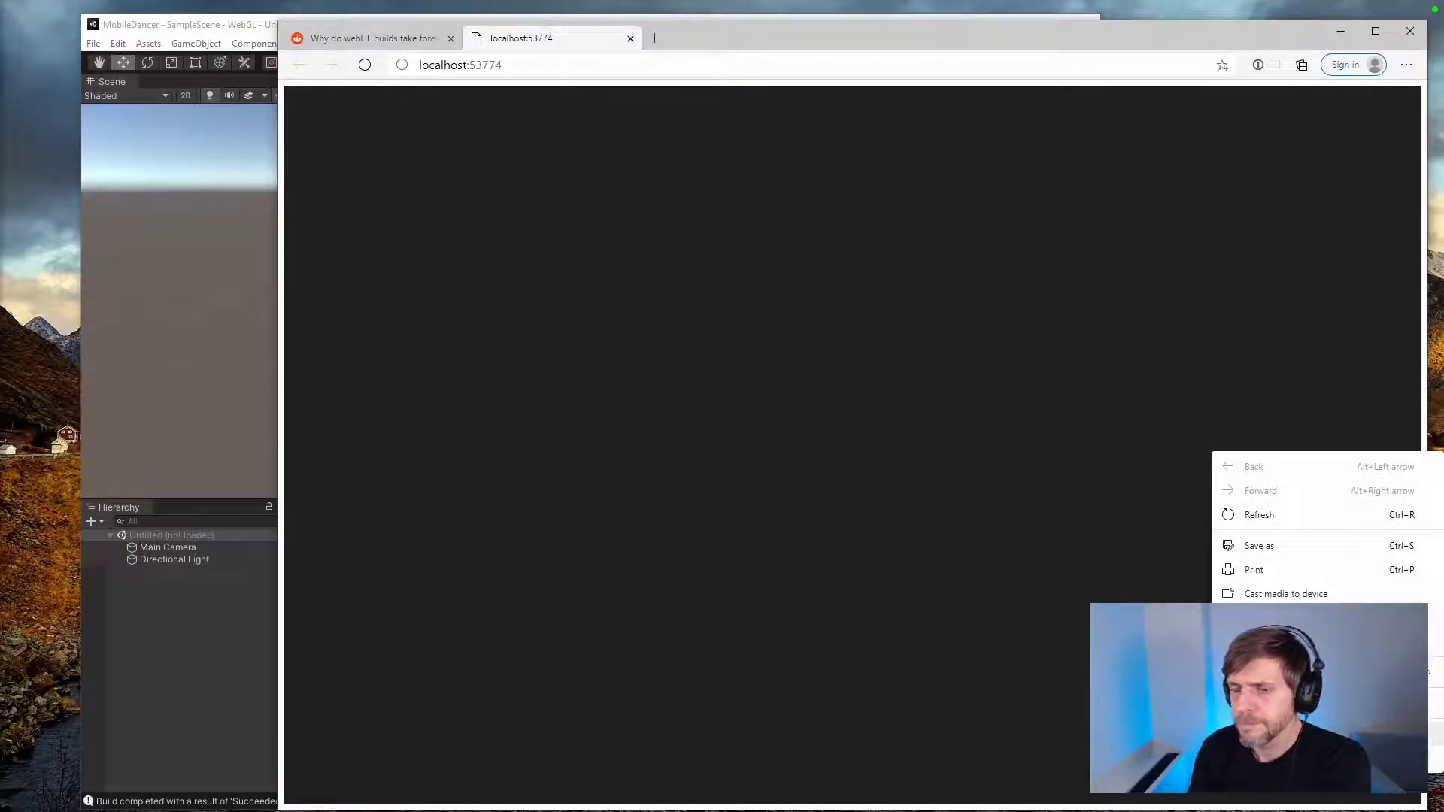
click(1263, 758)
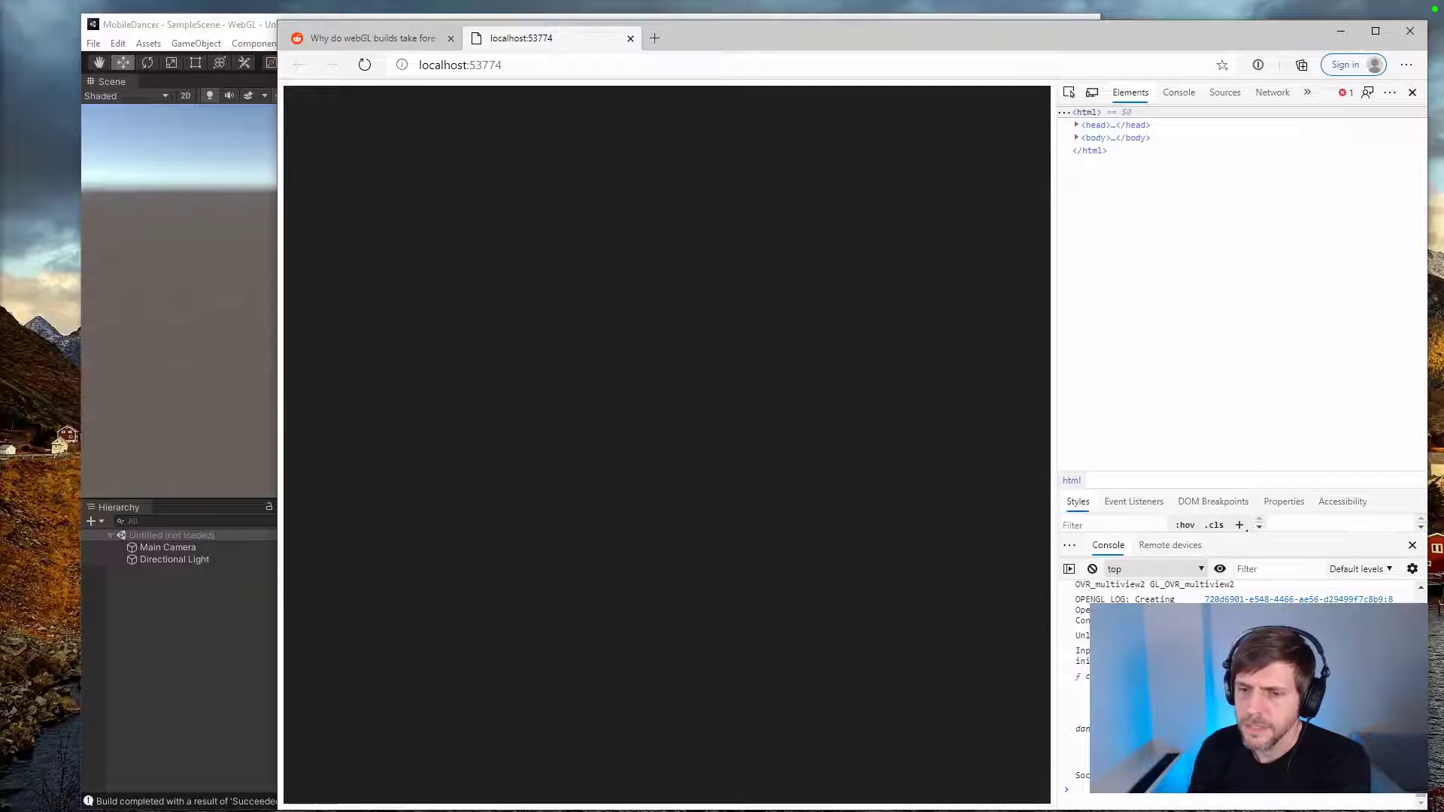
click(1225, 92)
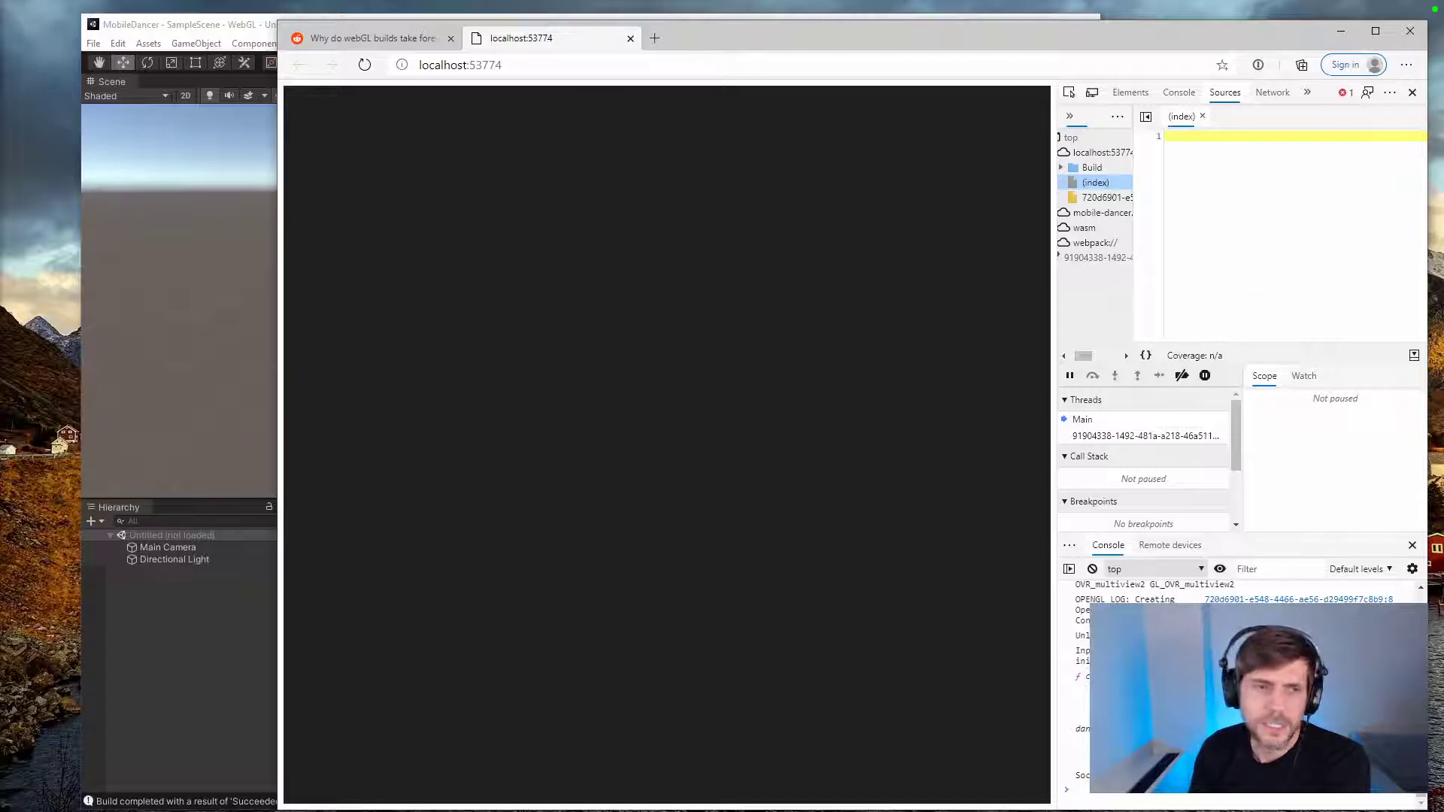
Step: From the Unity project, open the MobileDancer script in the code editor and check the console.log(connect) line in the WebGL template's index.html
click(181, 545)
click(566, 576)
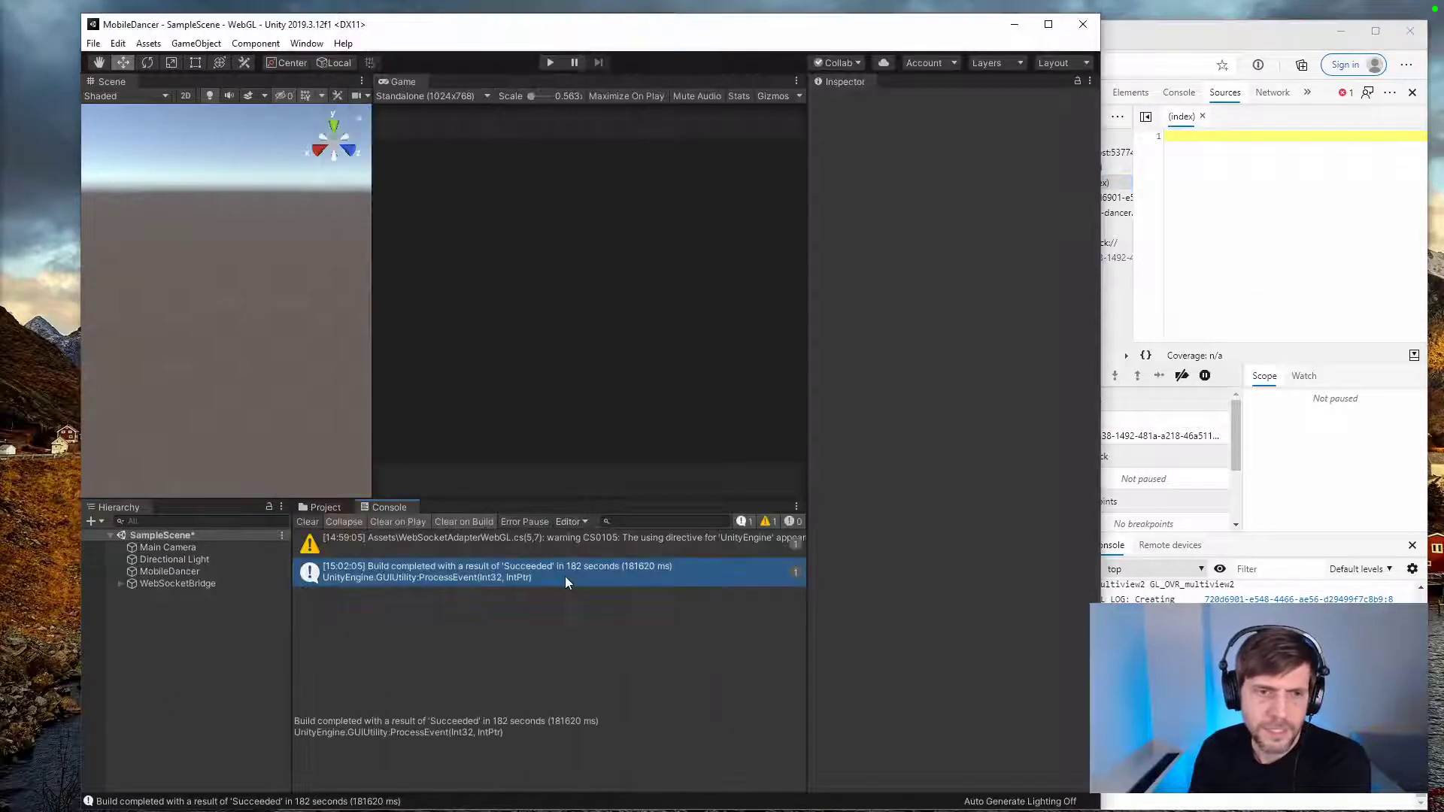
click(336, 507)
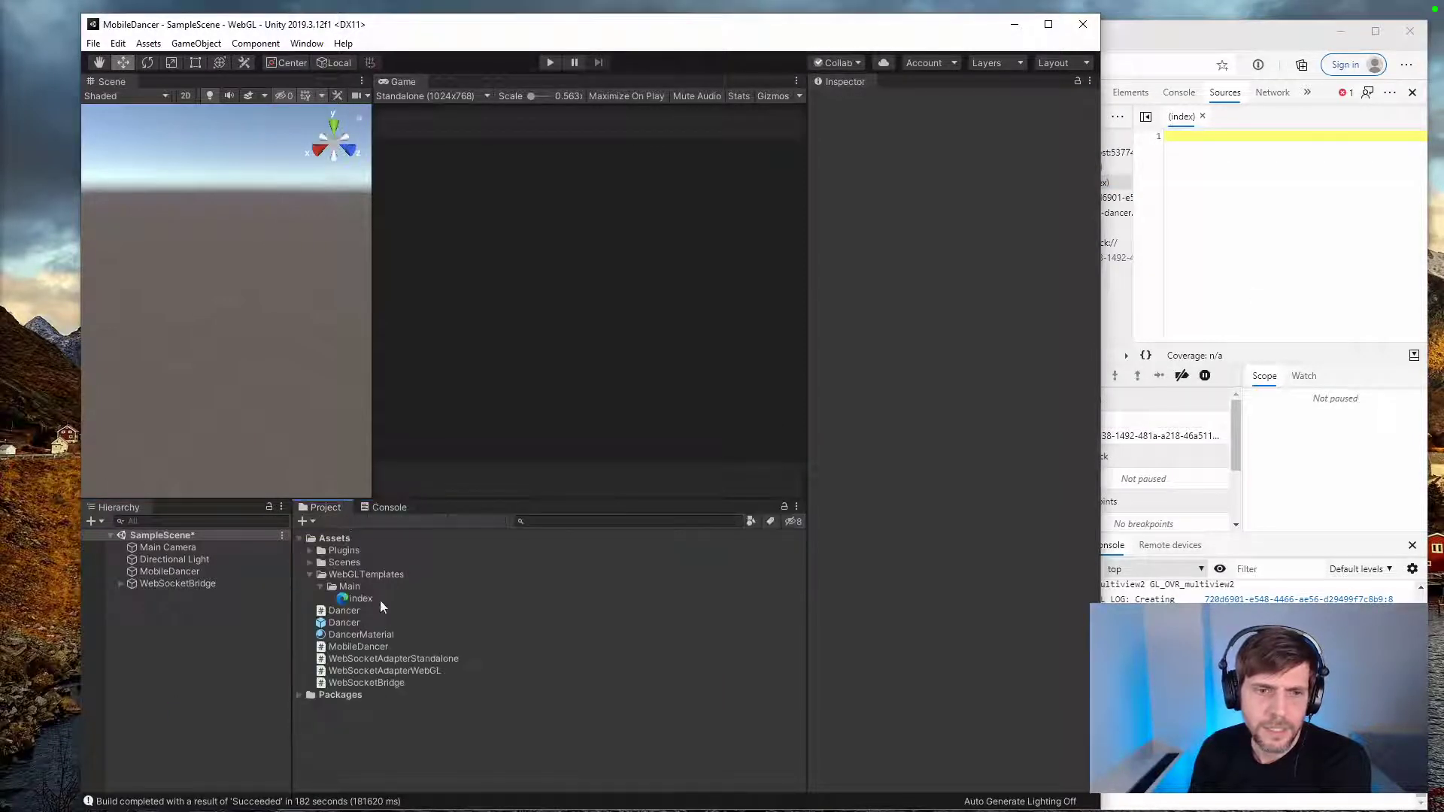
double_click(367, 647)
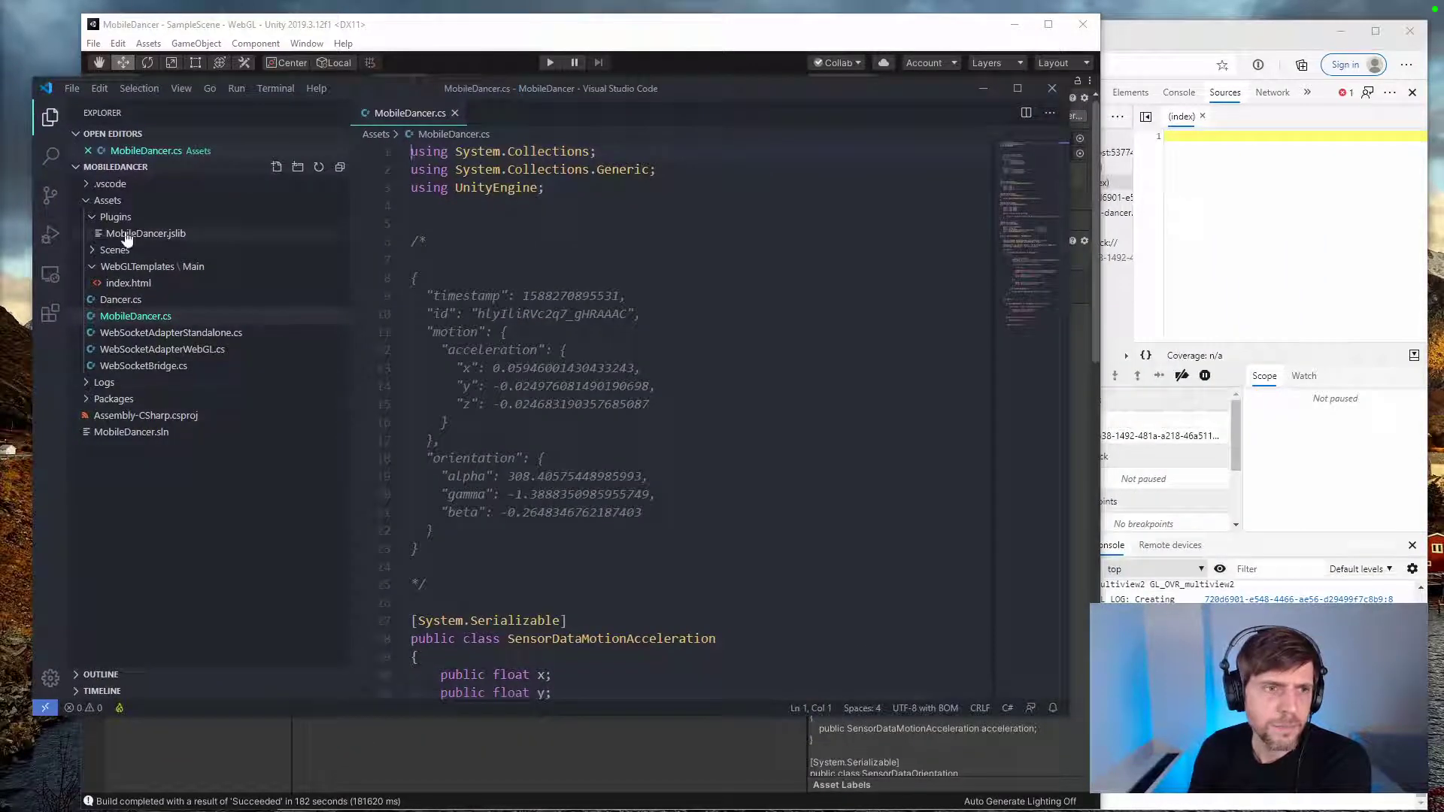
click(128, 283)
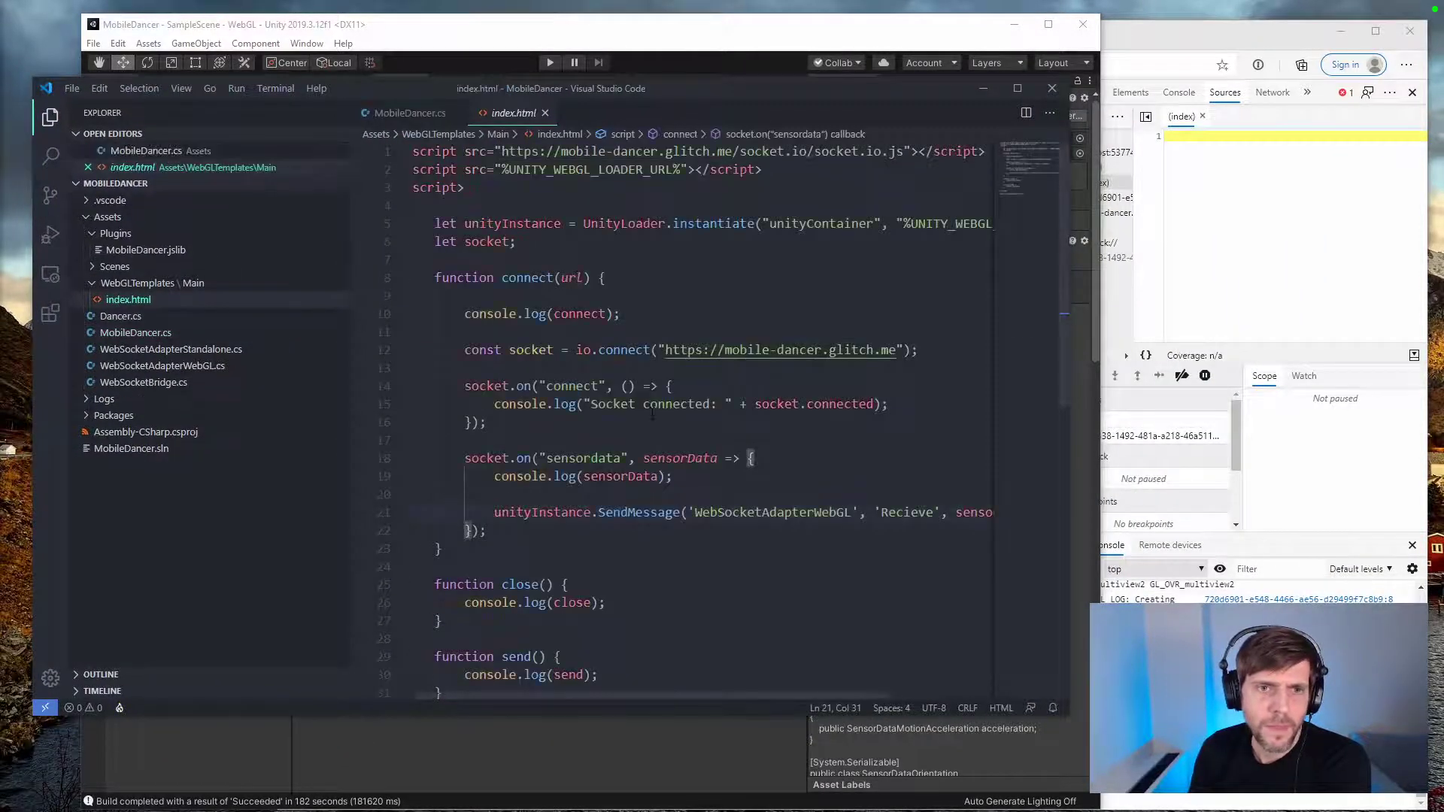
drag(621, 313, 460, 318)
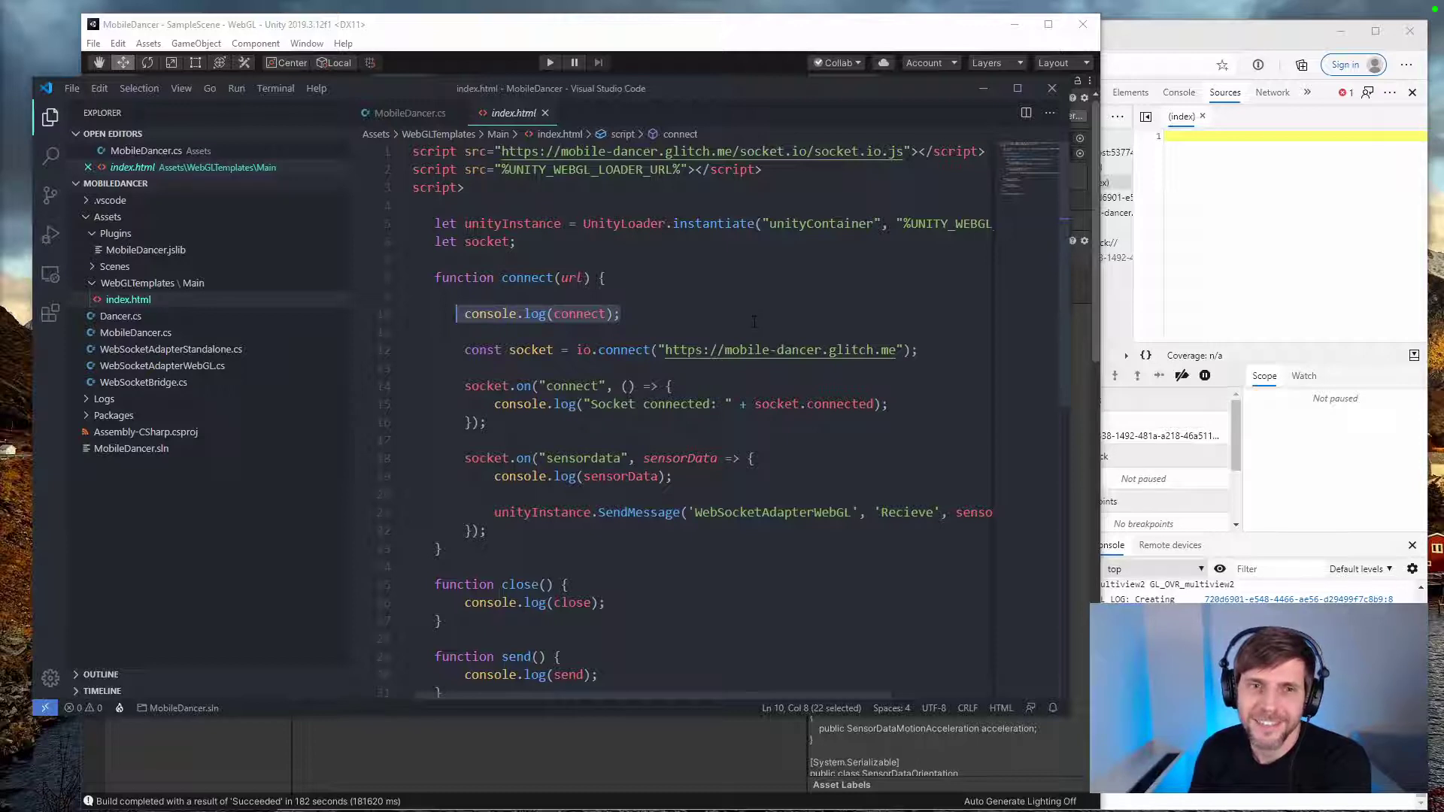
Step: Return to the running WebGL build, review its console messages and dismiss the SendMessage error alert
click(1209, 47)
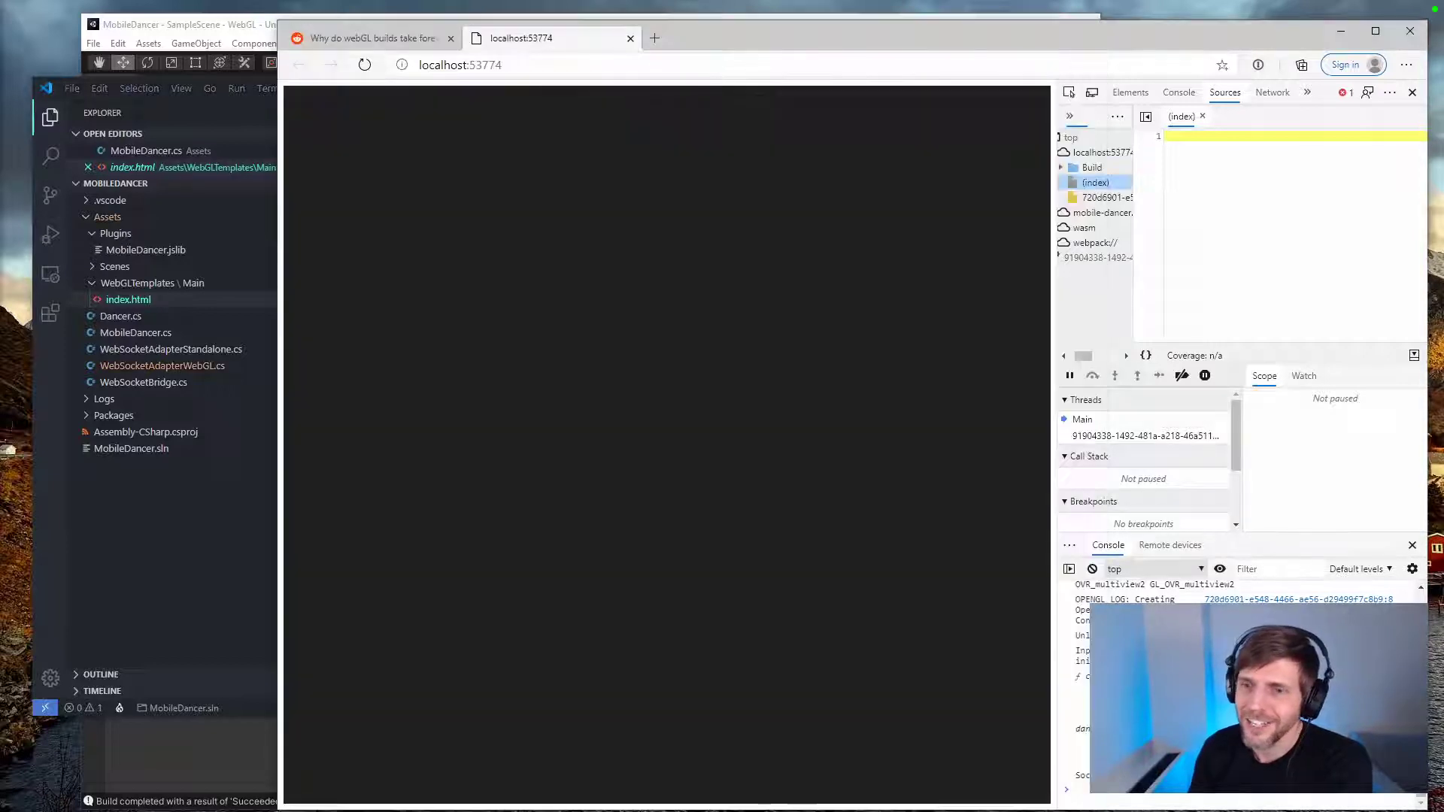
scroll(1290, 591, up, 10)
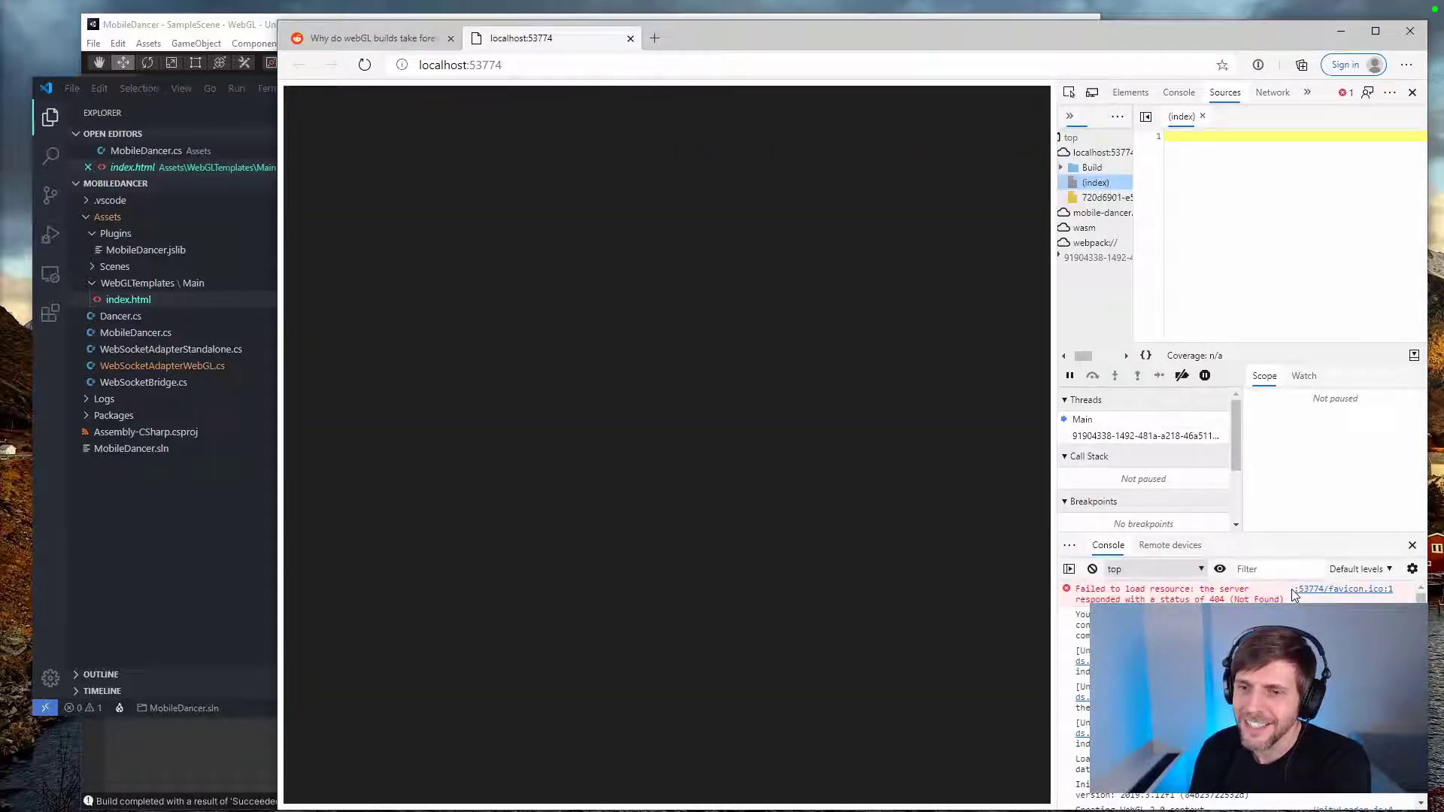
scroll(1285, 594, down, 8)
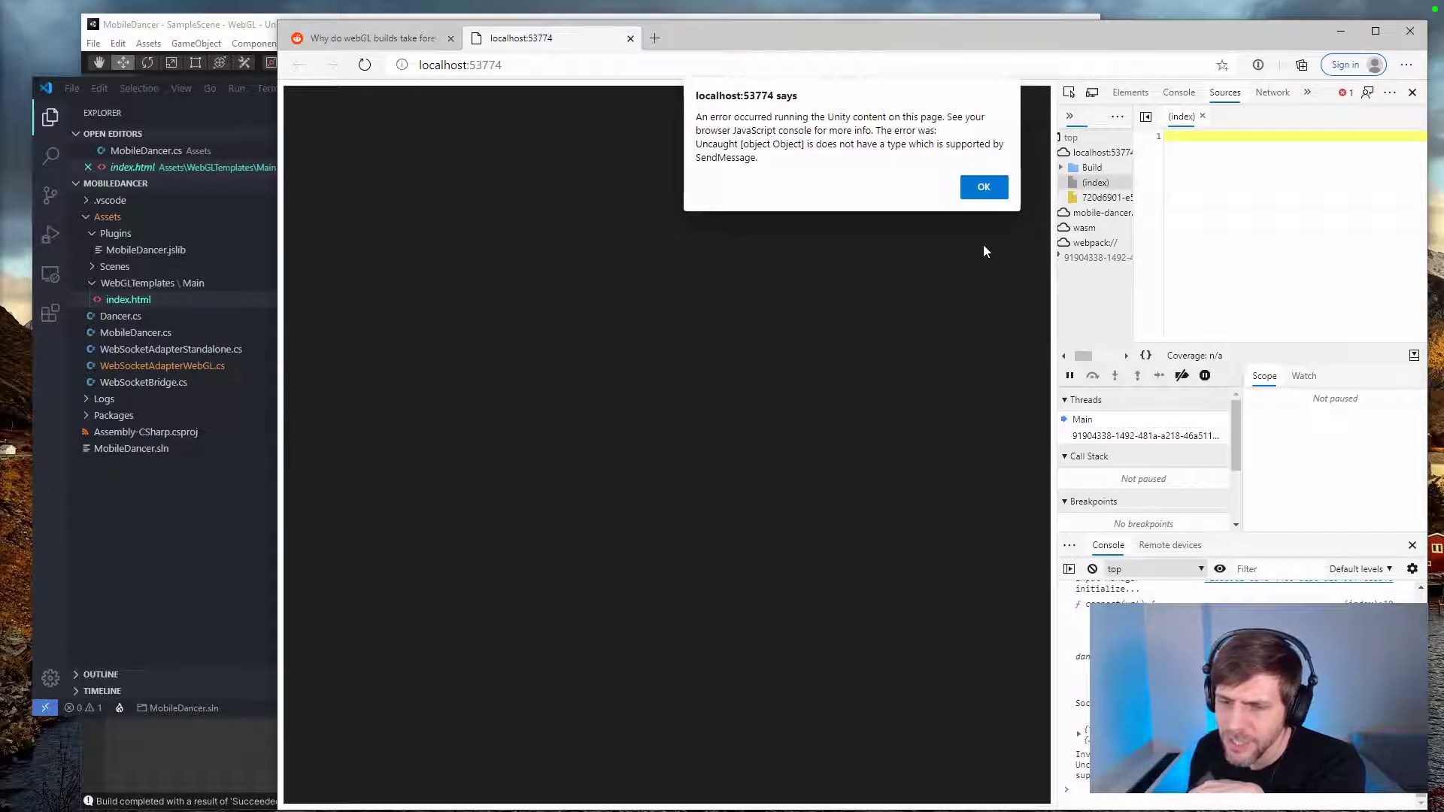
click(987, 191)
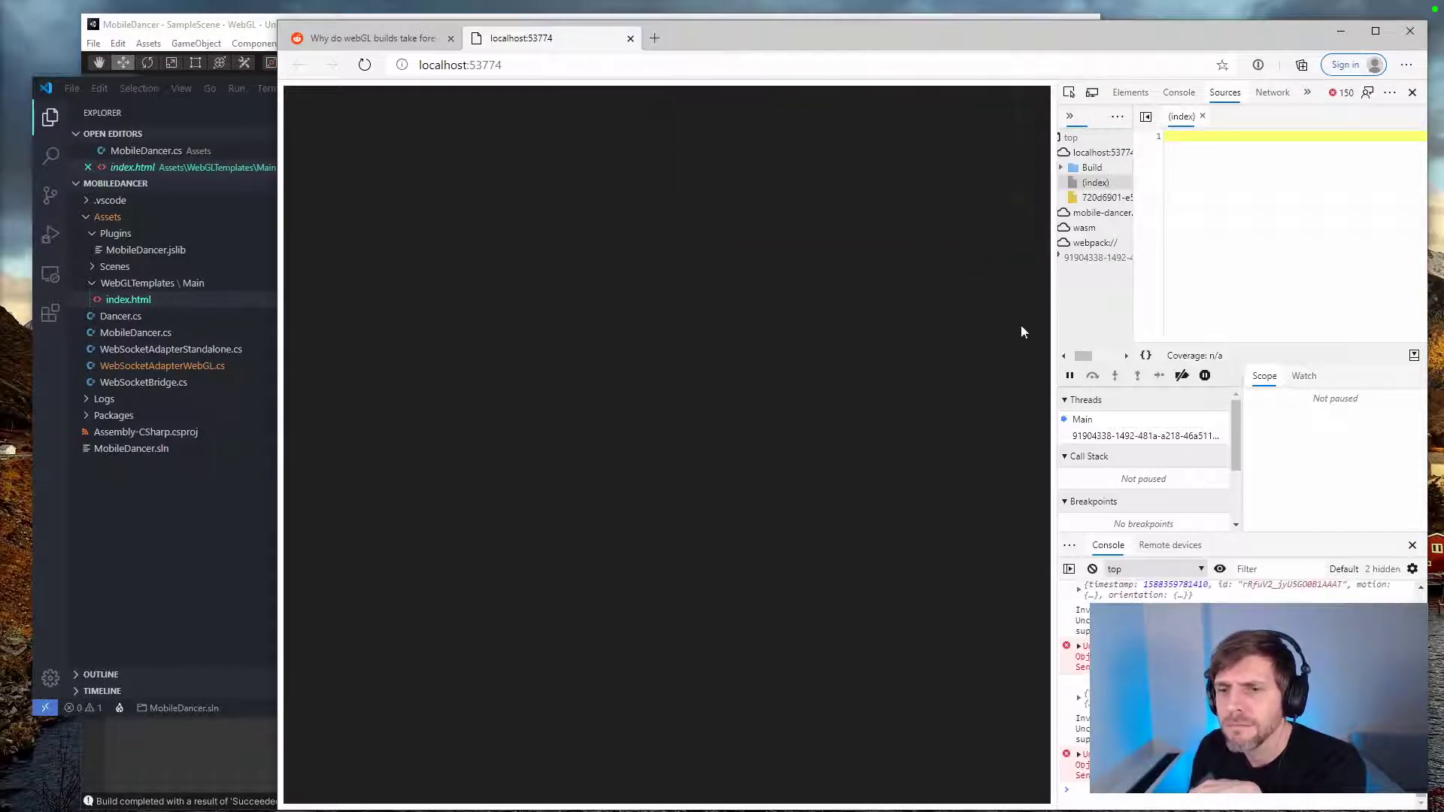
Step: Copy the unsupported SendMessage type error from the console and search the web for it in a new browser tab
double_click(1081, 729)
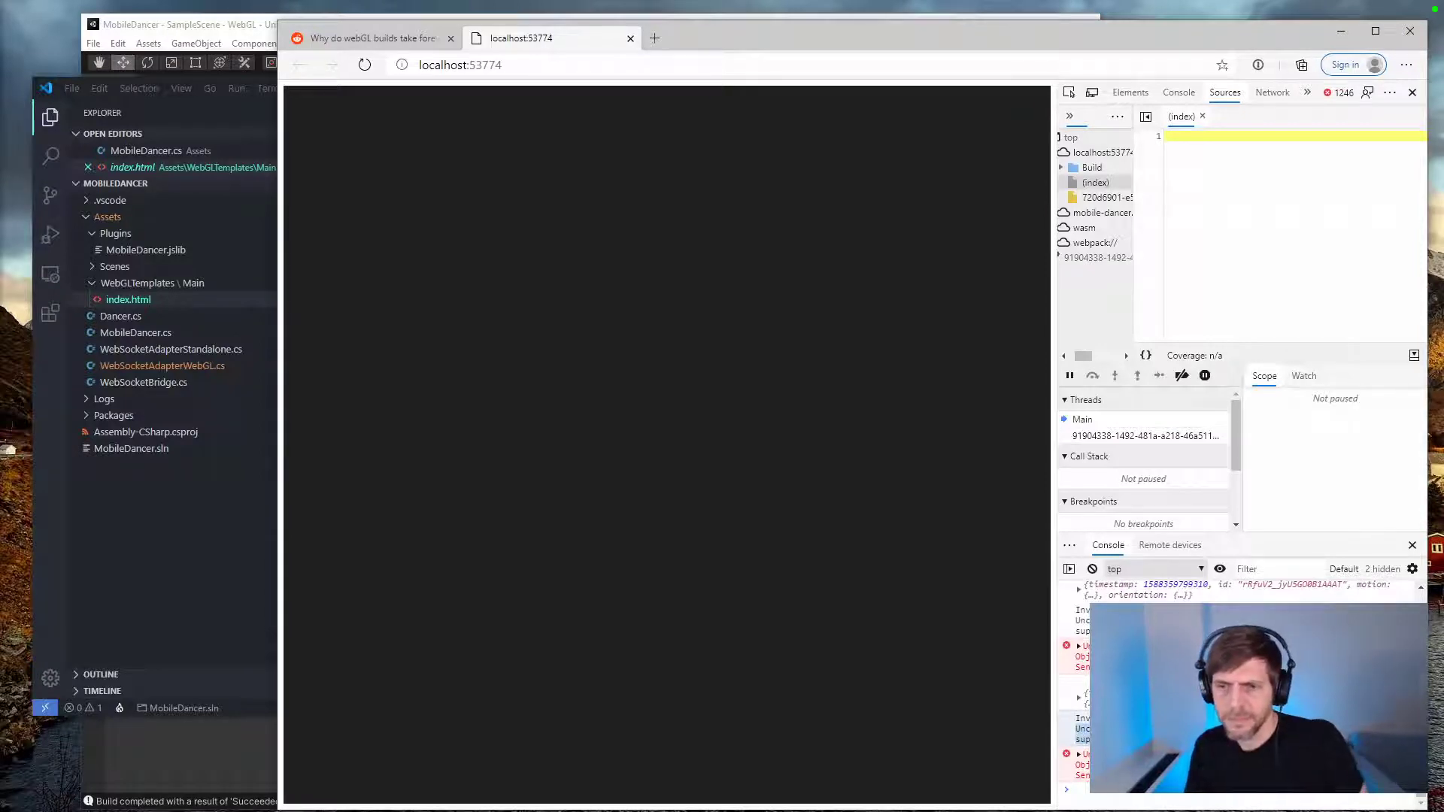
key(ctrl+t)
text(Uncaught [object Object] is does not have a type which is supported by SendMessage.)
key(Return)
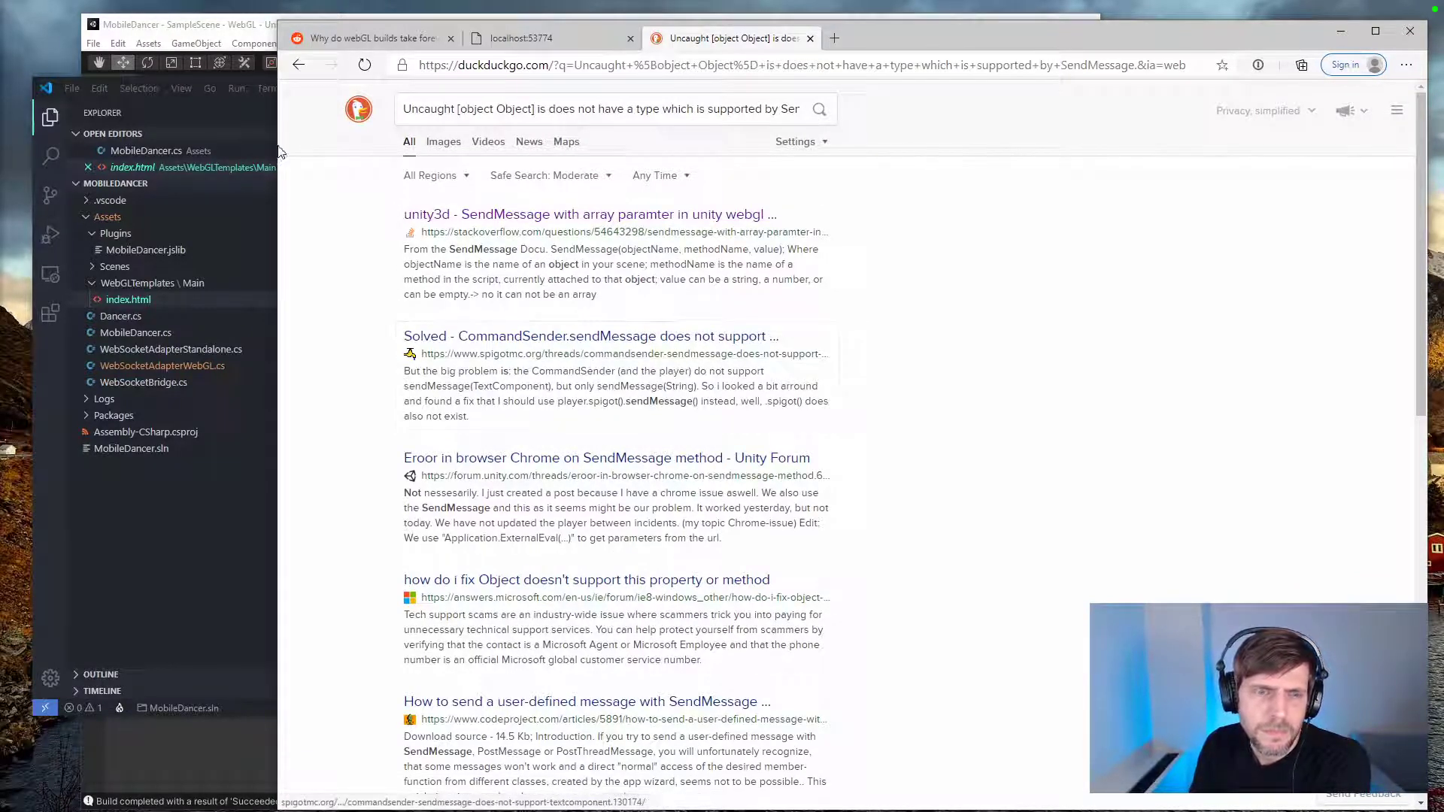
Step: Try changing the SendMessage target to 'webSocketAdapterWebGL' in the WebGL template's index.html
click(228, 82)
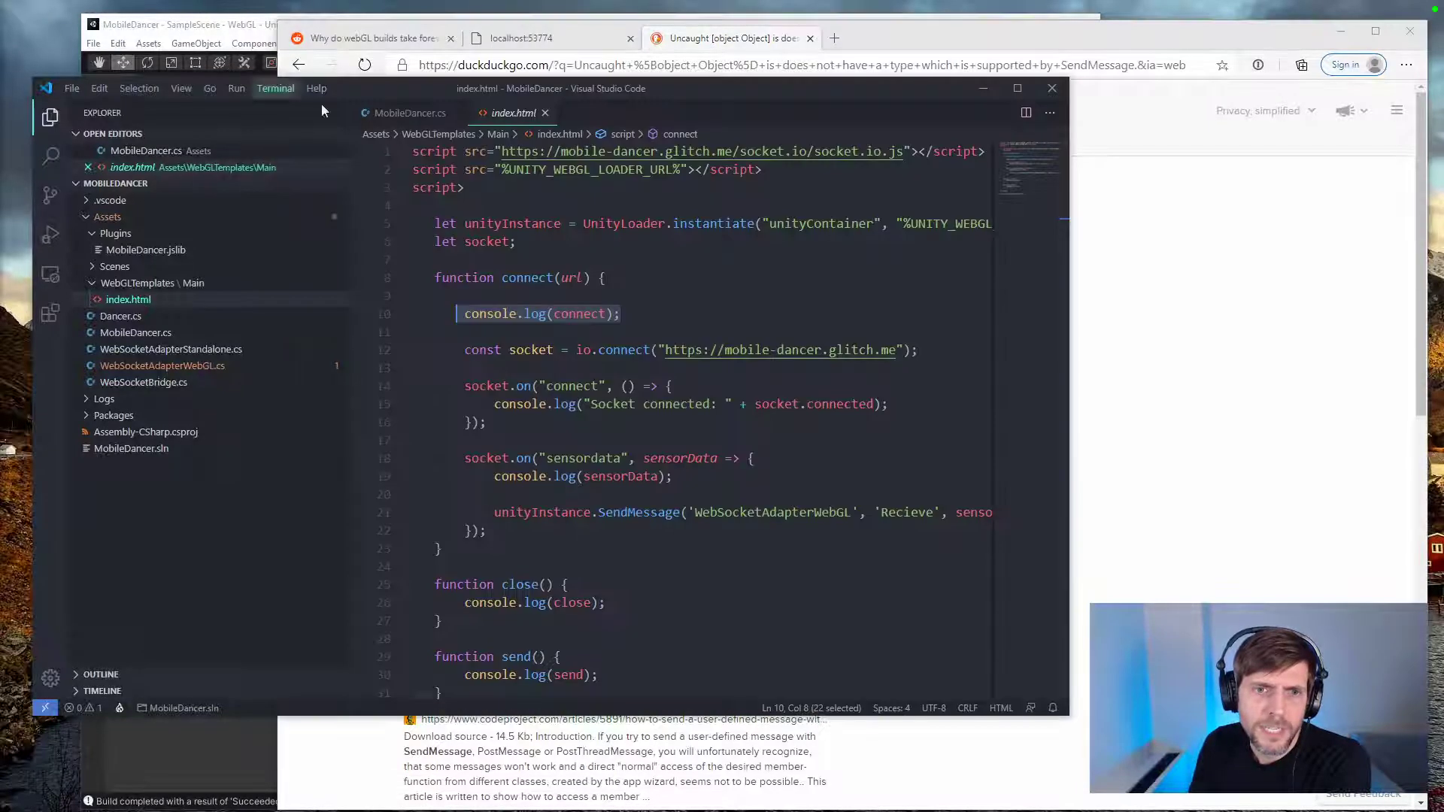
click(730, 513)
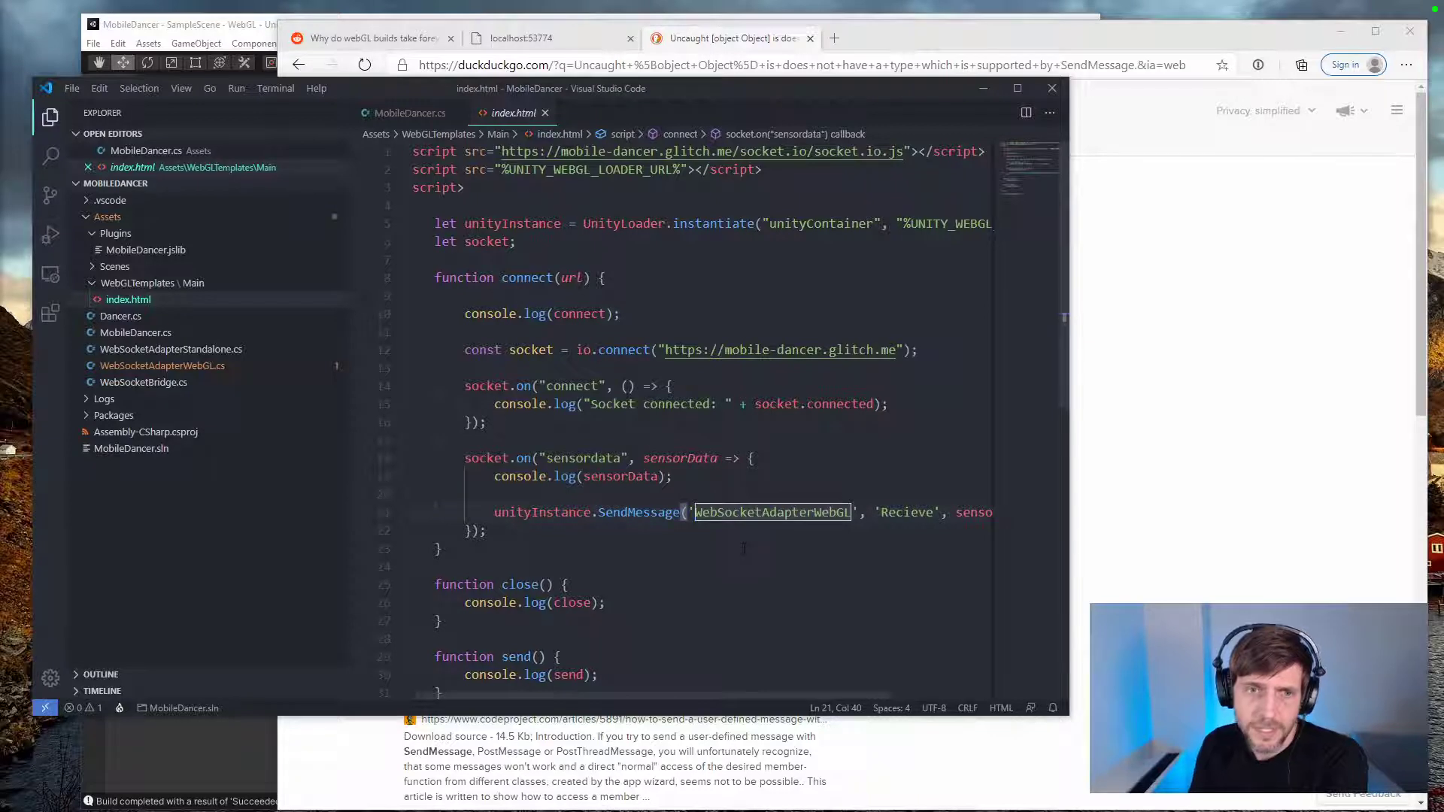
key(Delete)
text(w)
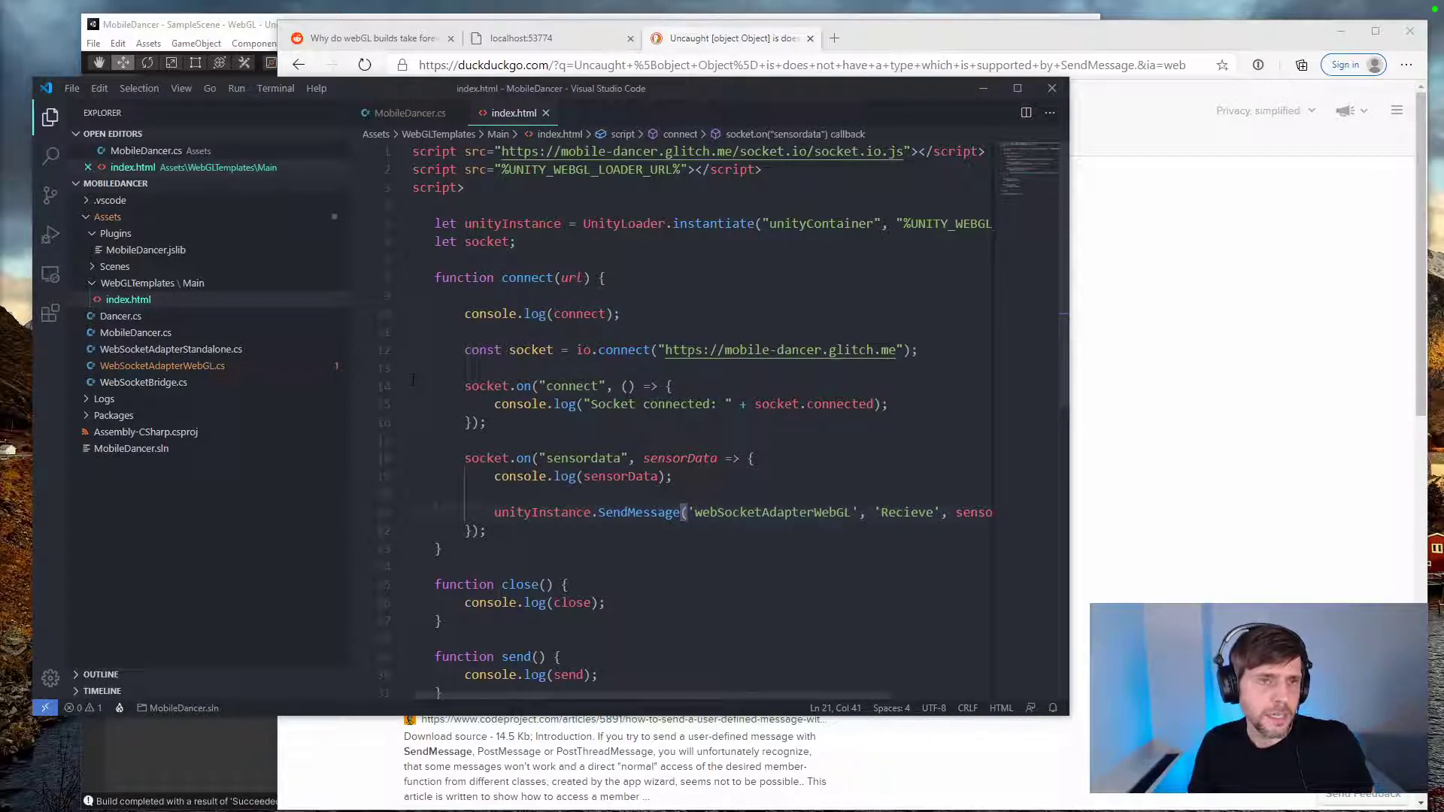
Step: Open the desktop's Builds folder in a new, widened code editor window and inspect the SendMessage call in its index.html
key(ctrl+shift+n)
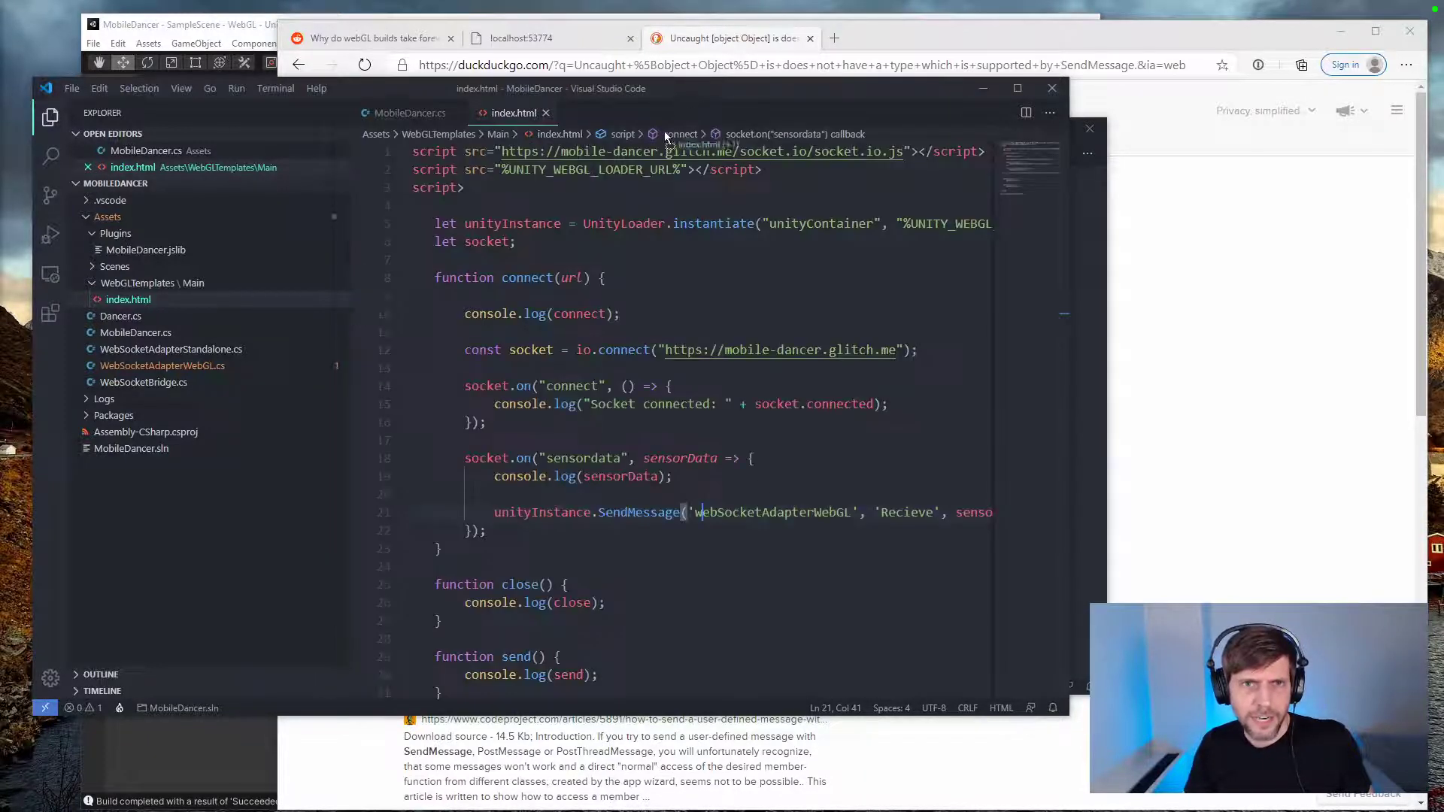
drag(906, 141, 581, 230)
click(52, 220)
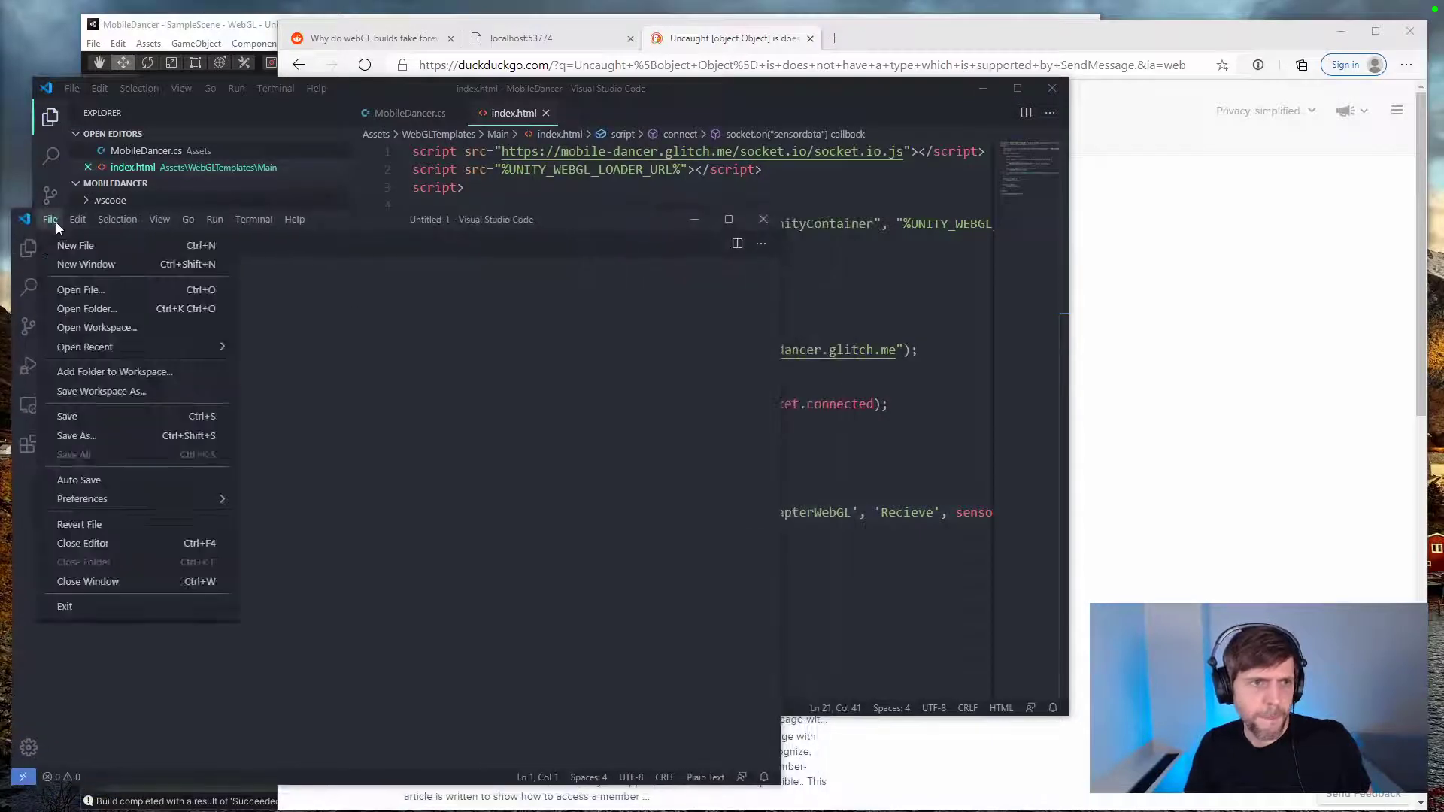
click(109, 310)
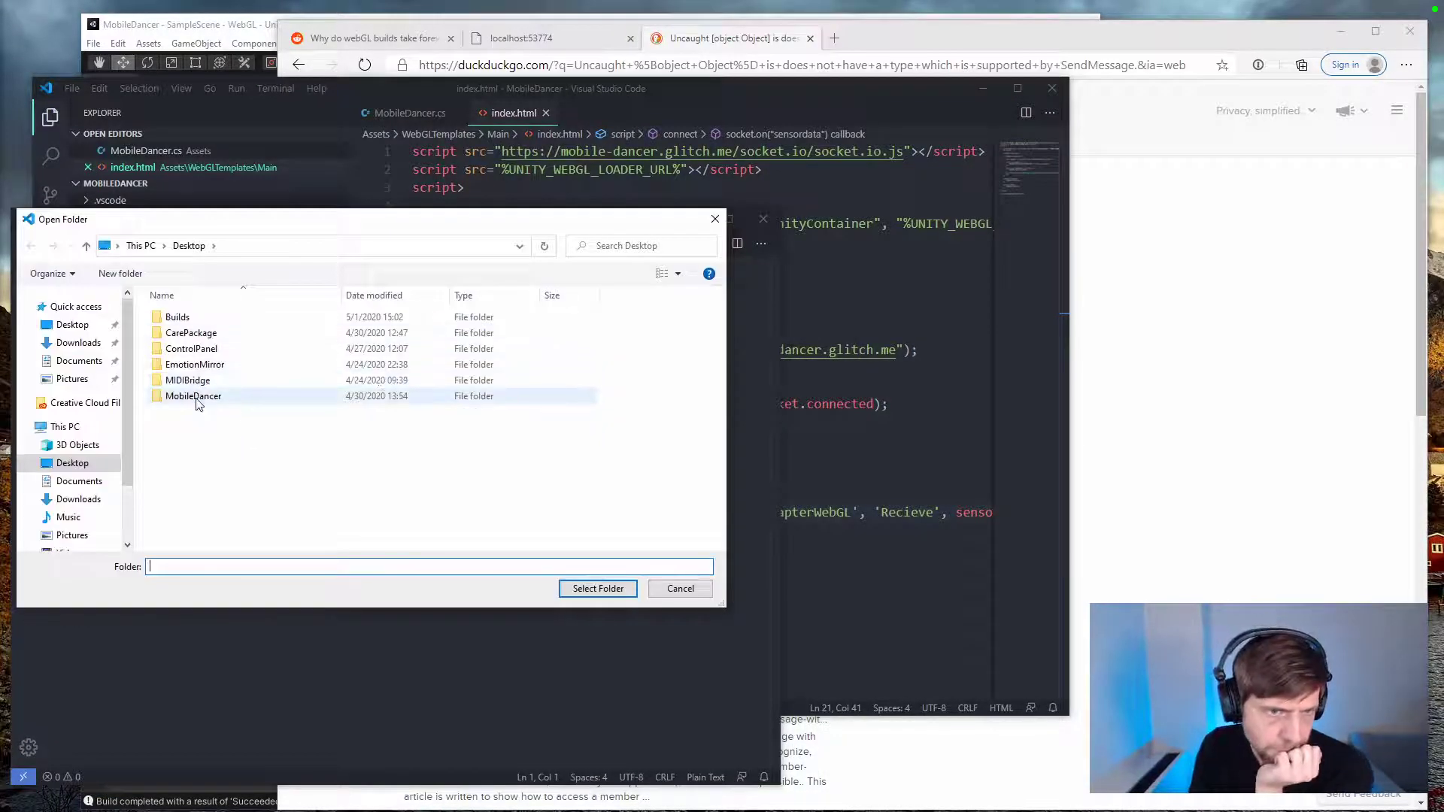
double_click(178, 316)
click(598, 589)
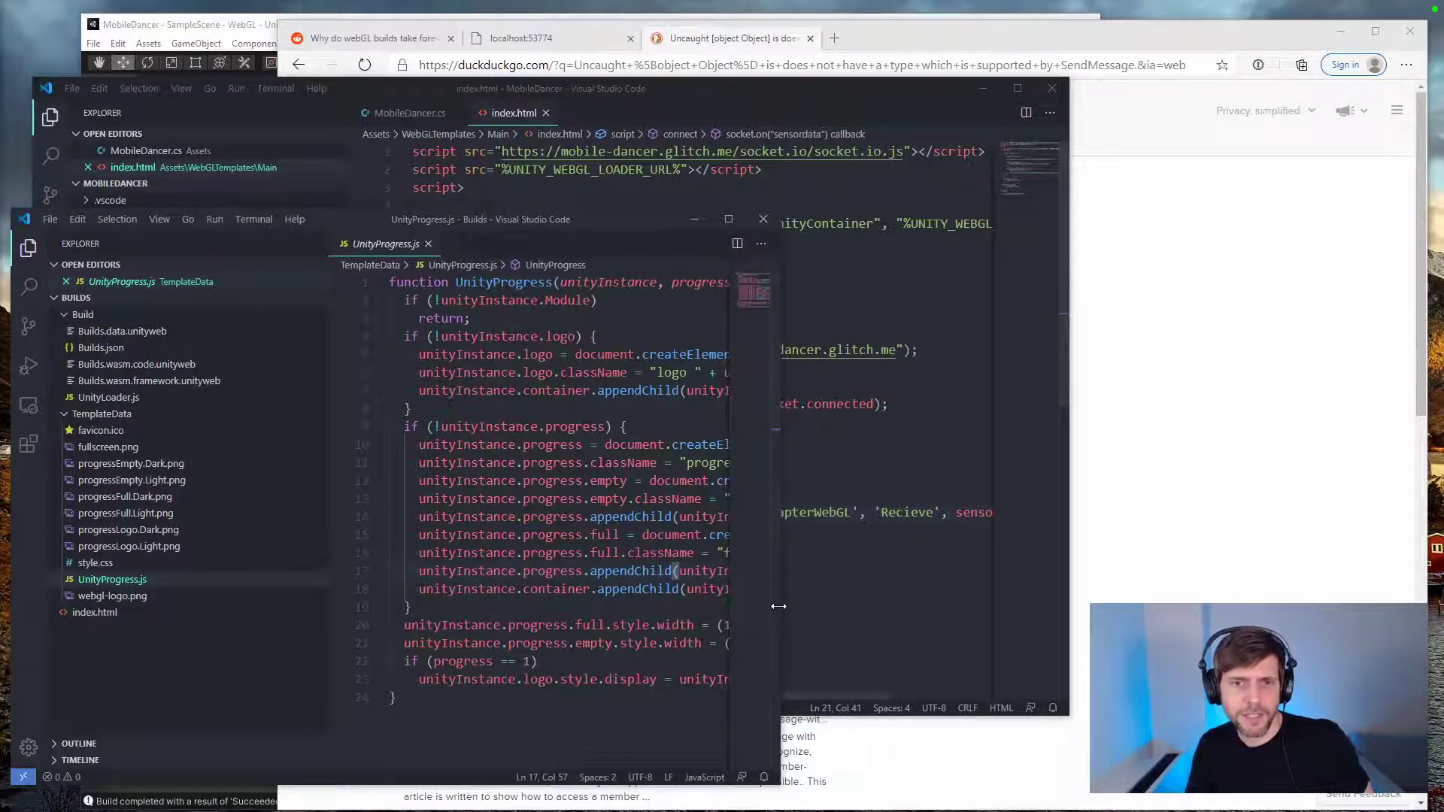
drag(779, 607, 1256, 607)
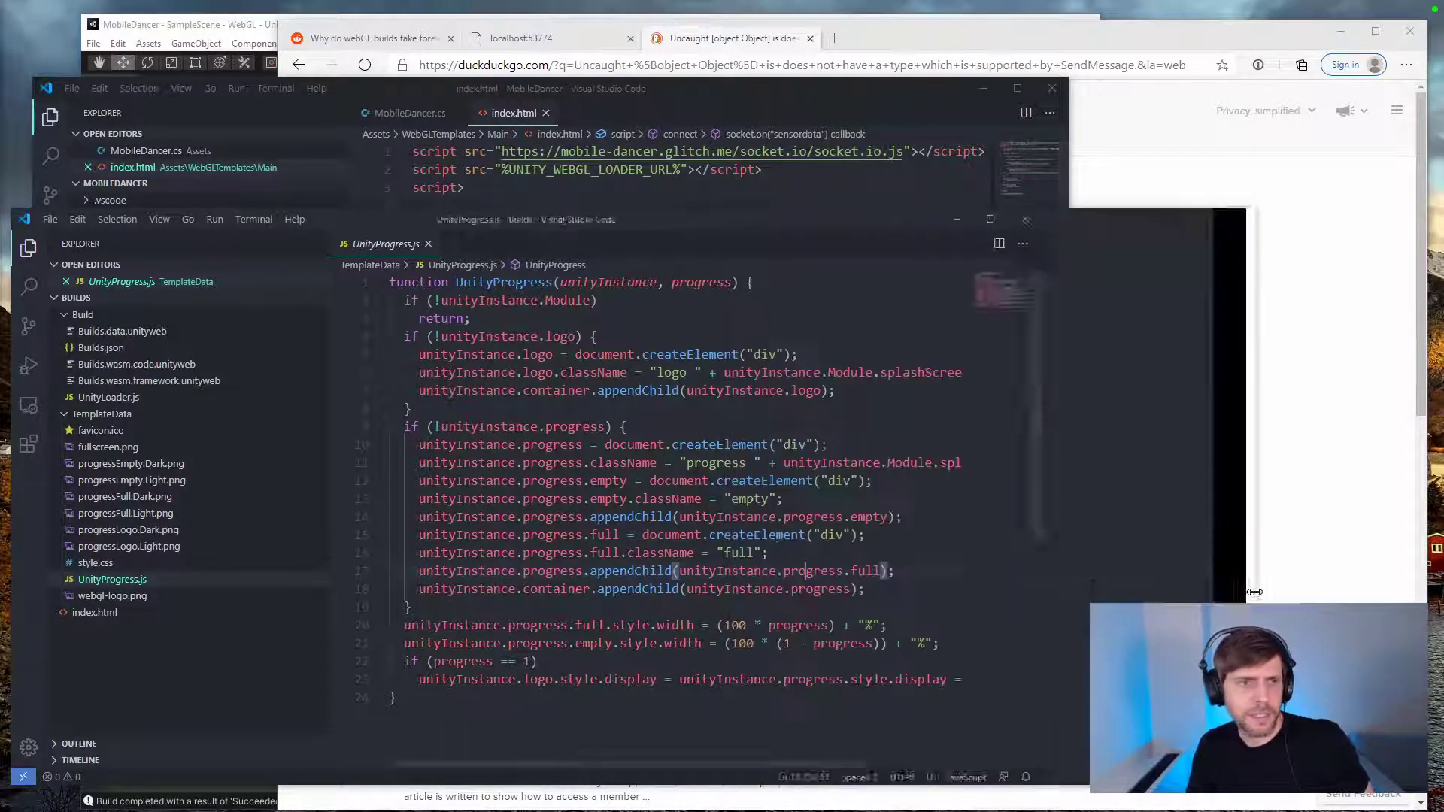
click(135, 613)
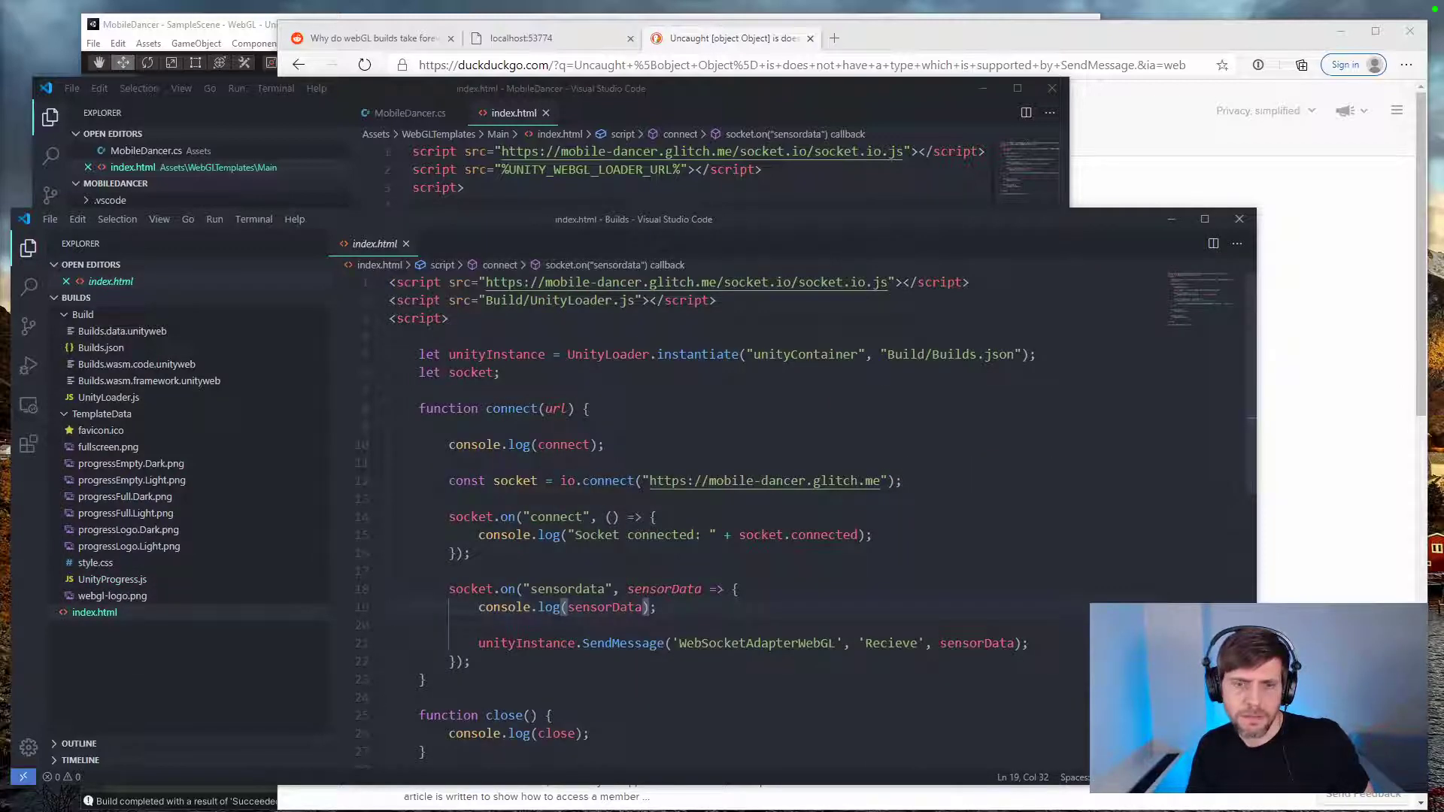
scroll(636, 568, down, 5)
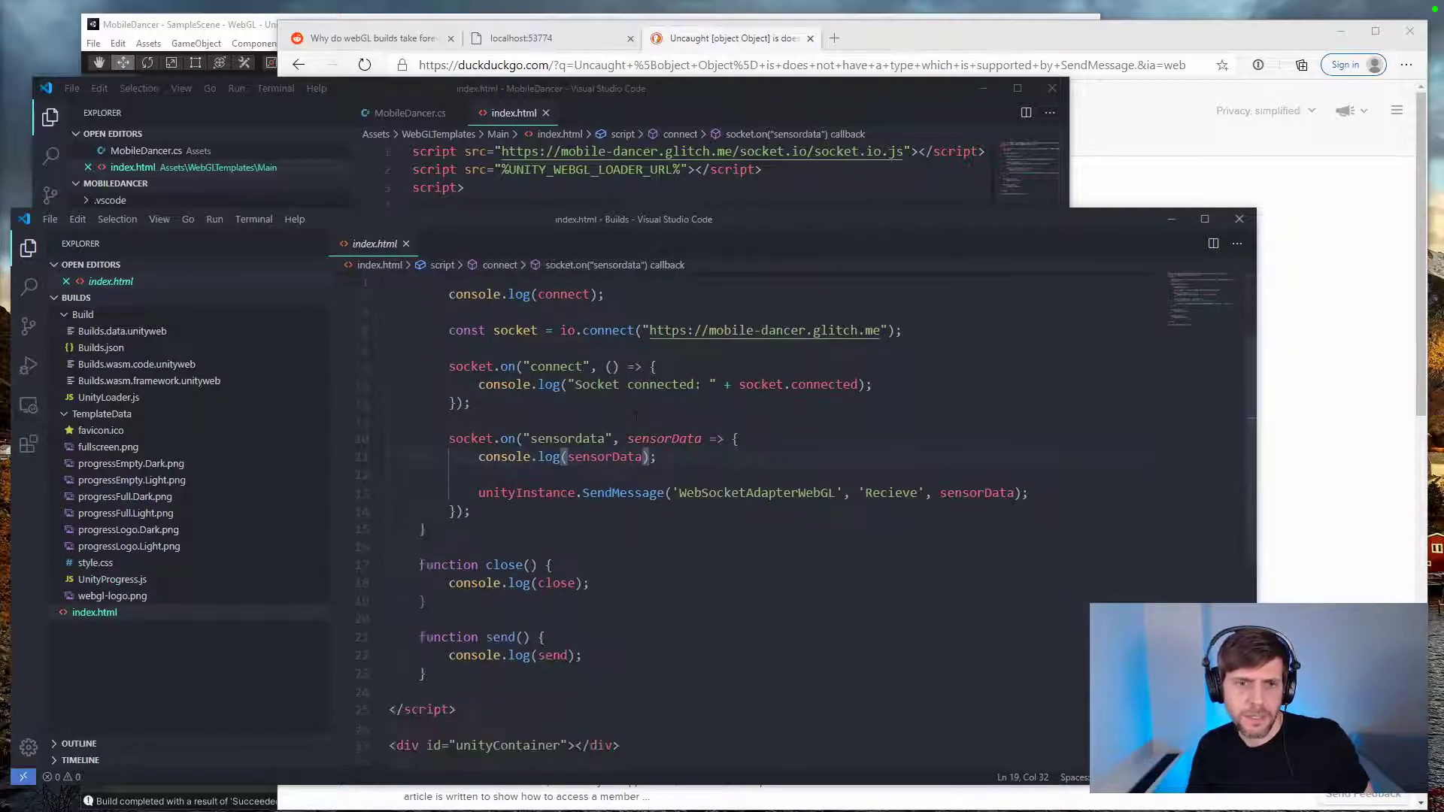
scroll(635, 568, up, 2)
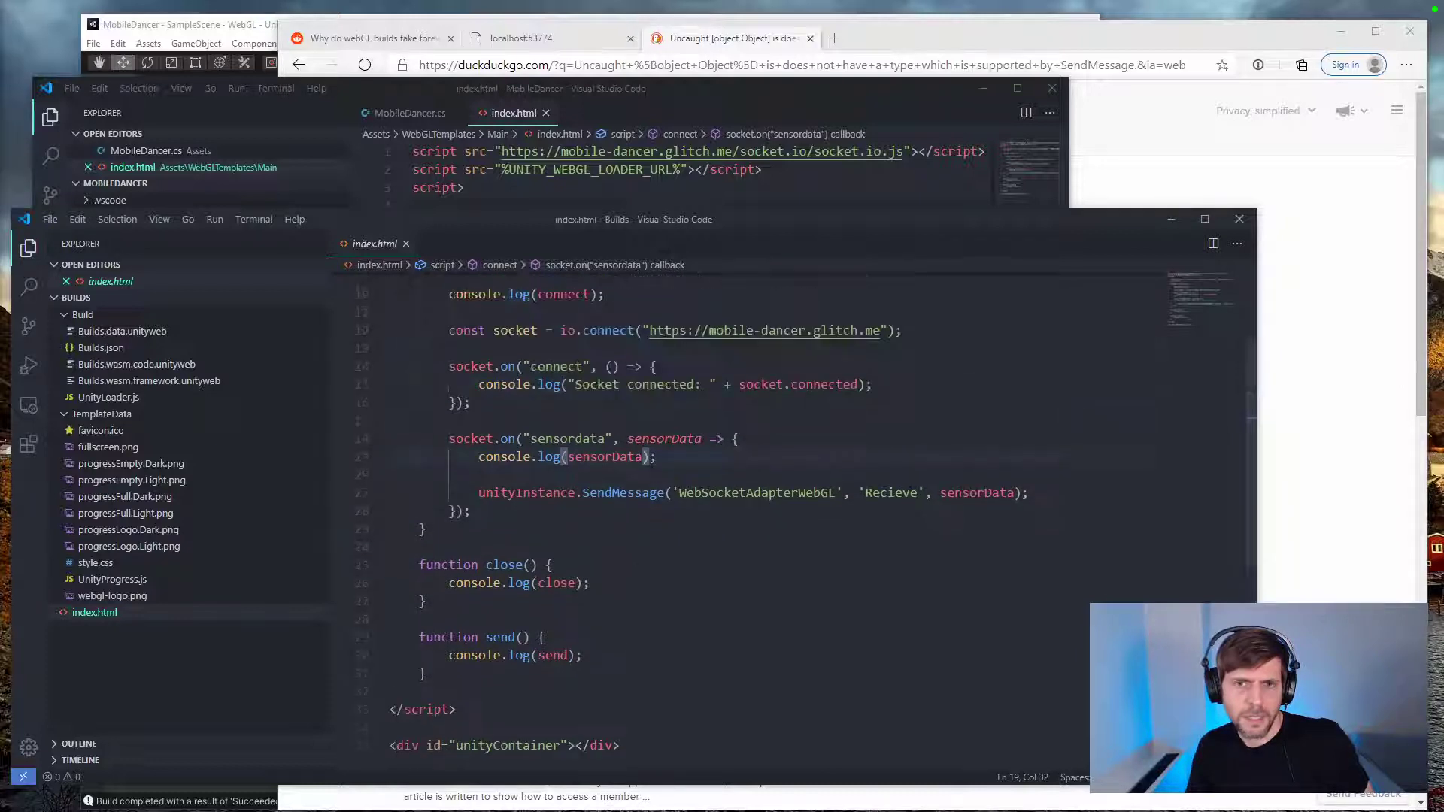
Step: Try lowercase first letters for the SendMessage object and method names in the built index.html, then restore the capitals
click(687, 494)
key(BackSpace)
text(w)
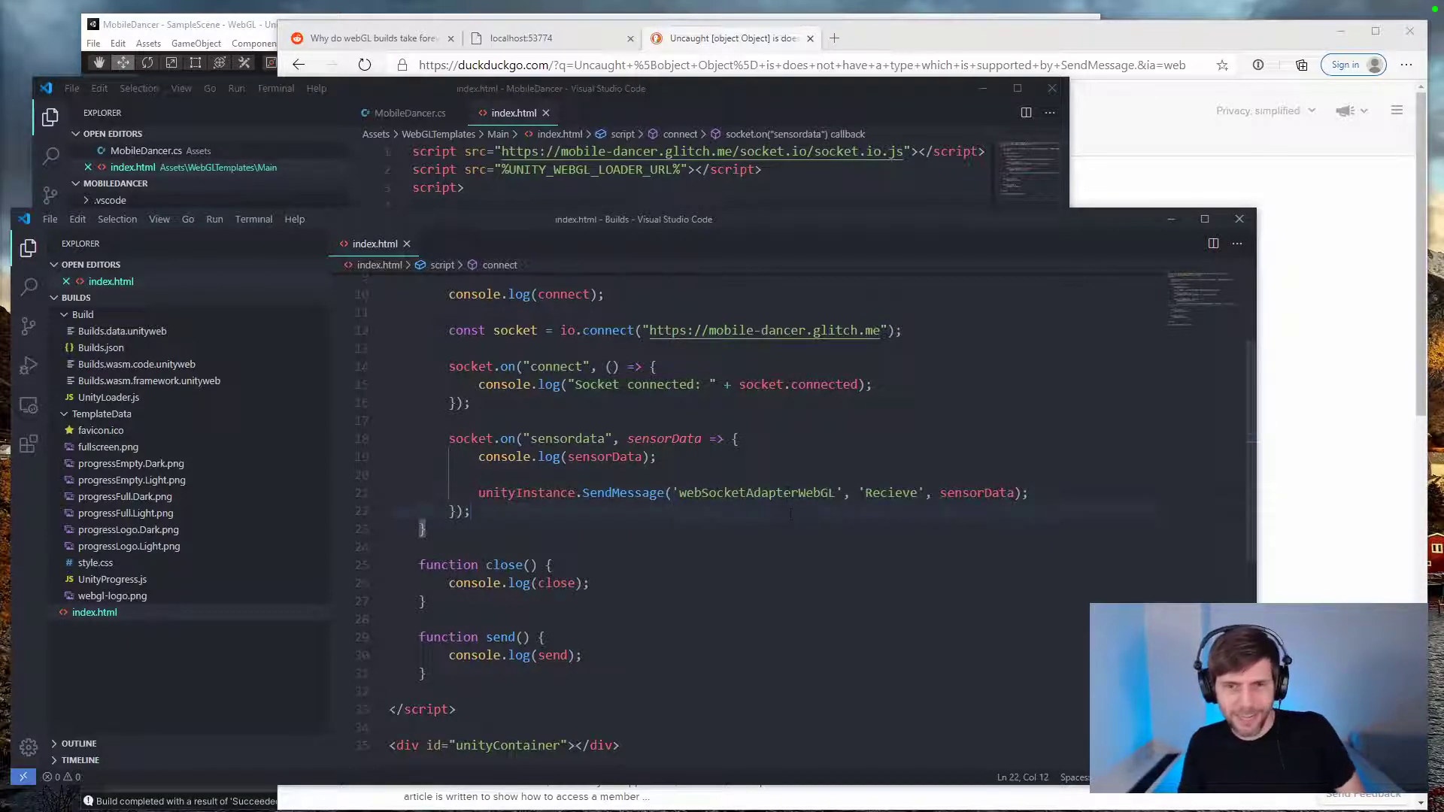
key(BackSpace)
text(W)
key(ctrl+s)
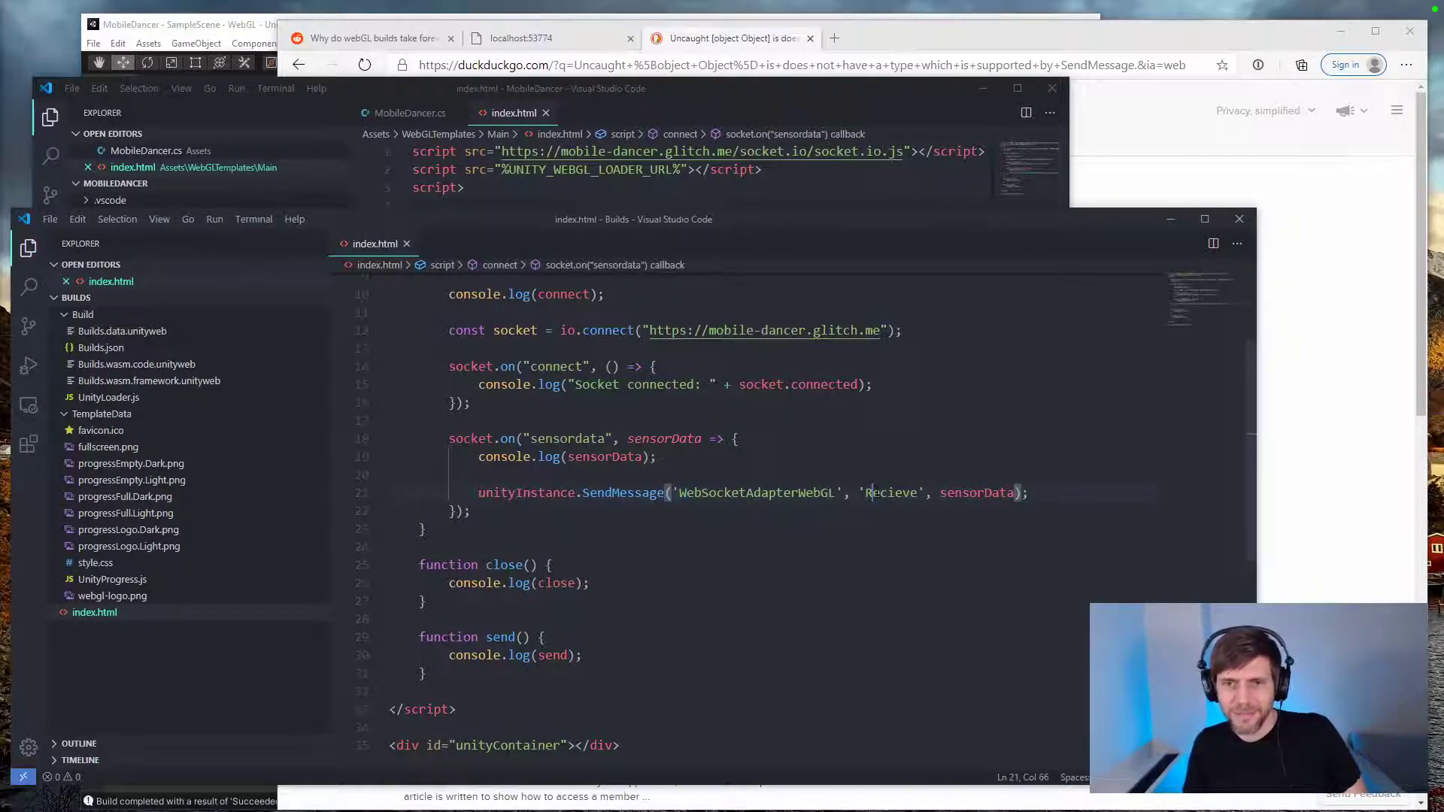
key(BackSpace)
text(r)
key(BackSpace)
text(R)
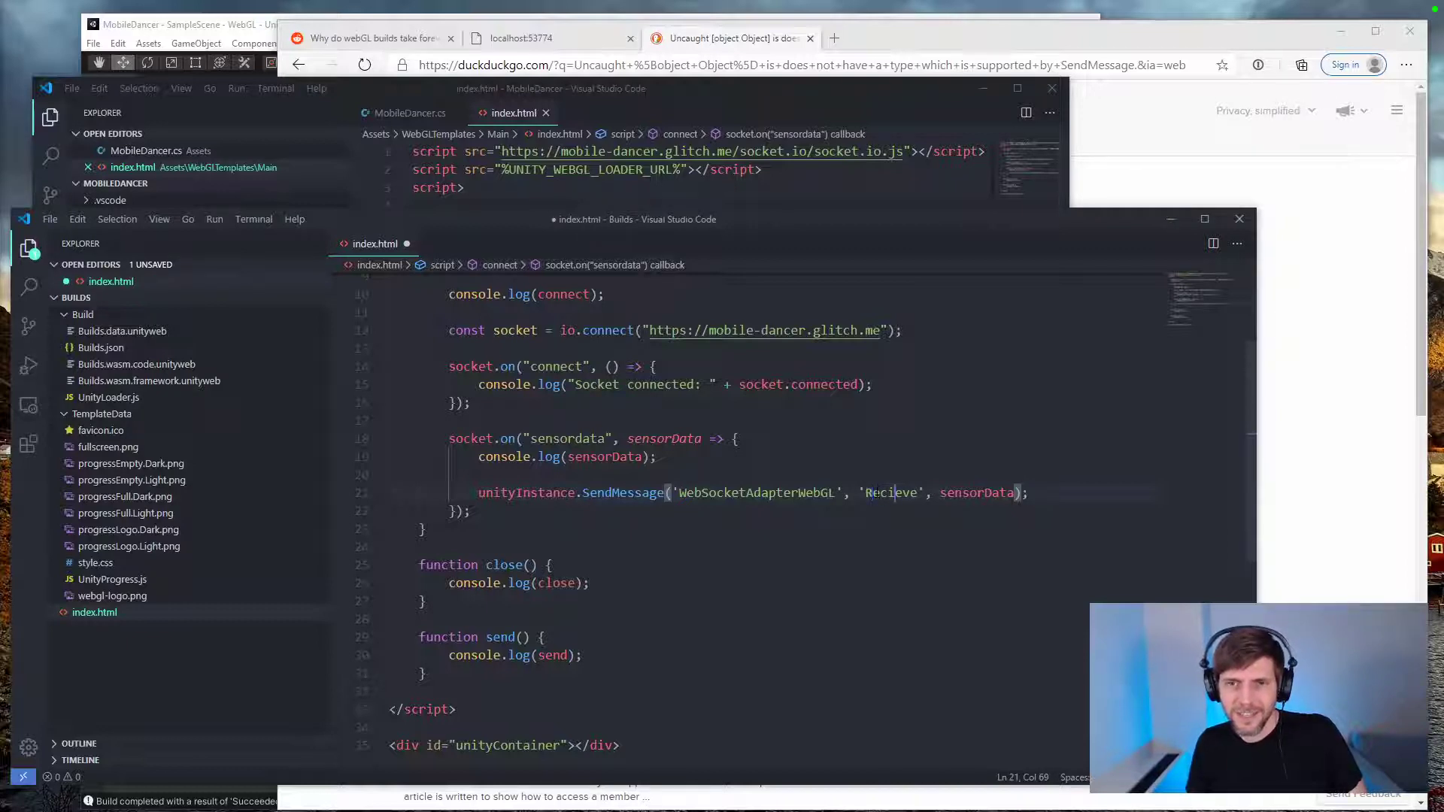
Step: Correct the SendMessage method name to 'Receive' in the built index.html and save the file
key(BackSpace)
key(Right)
text(i)
key(ctrl+s)
Step: In the WebGL template's index.html, set the SendMessage arguments to 'WebSocketAdapterWebGL' and 'Receive', and save the file
click(829, 175)
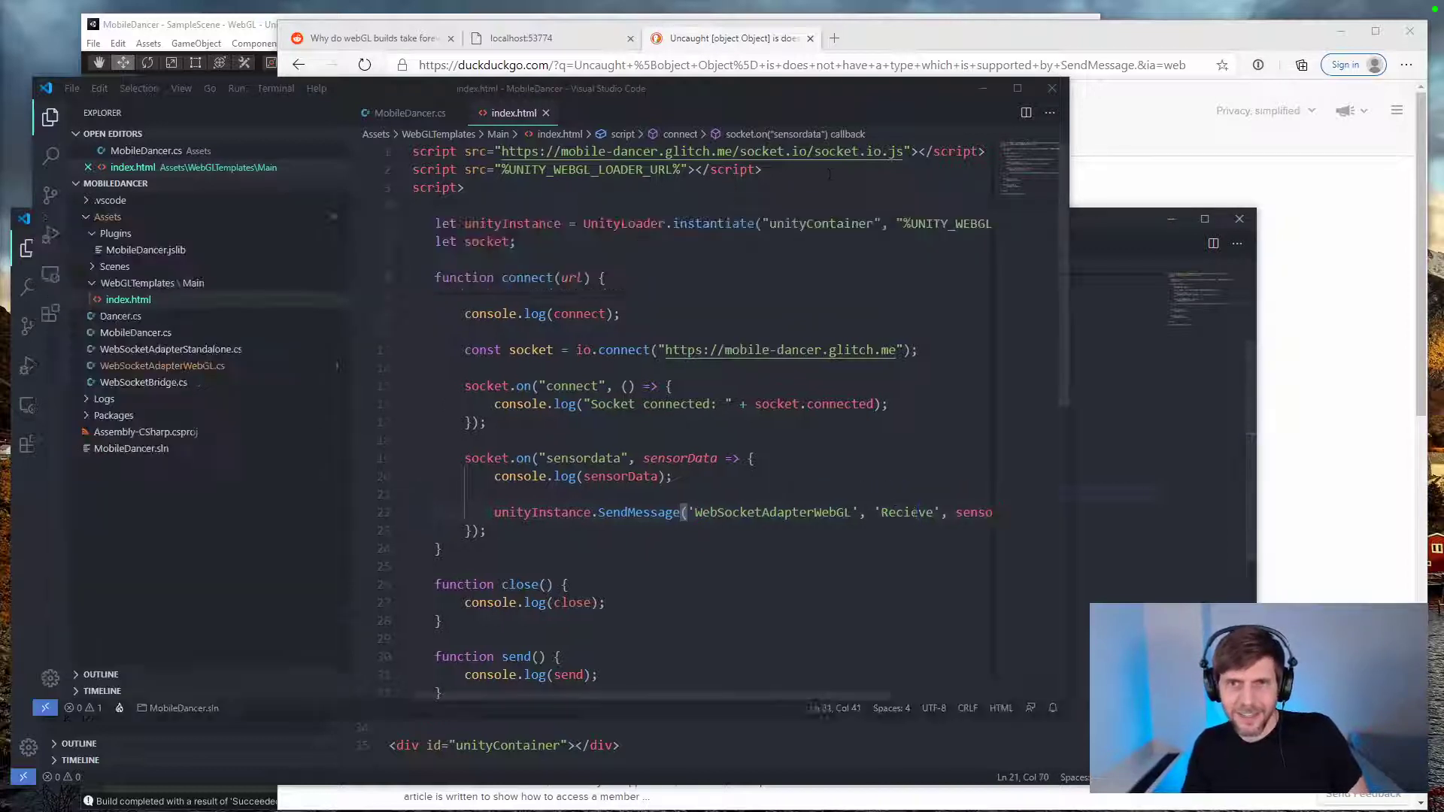
click(702, 512)
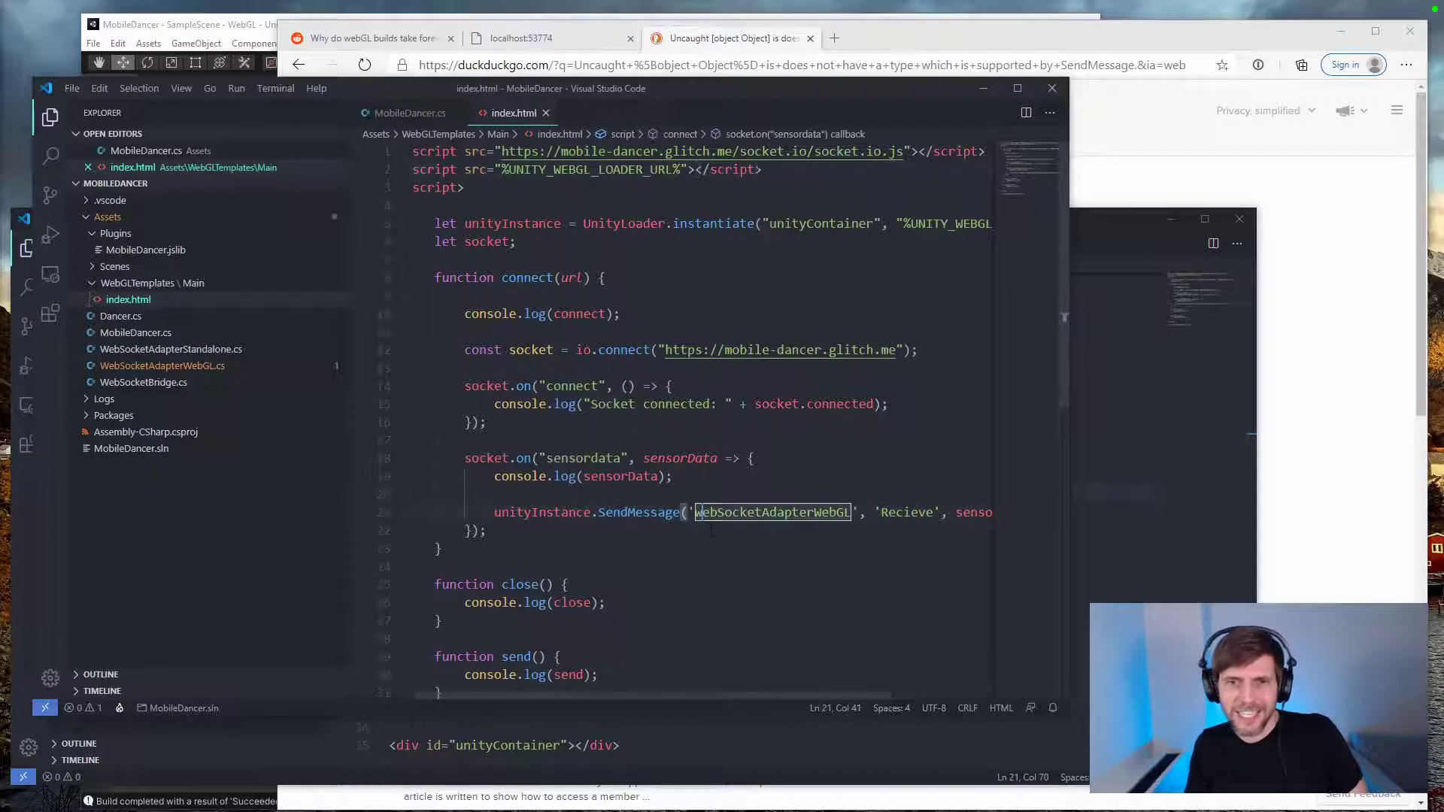
key(BackSpace)
text(W)
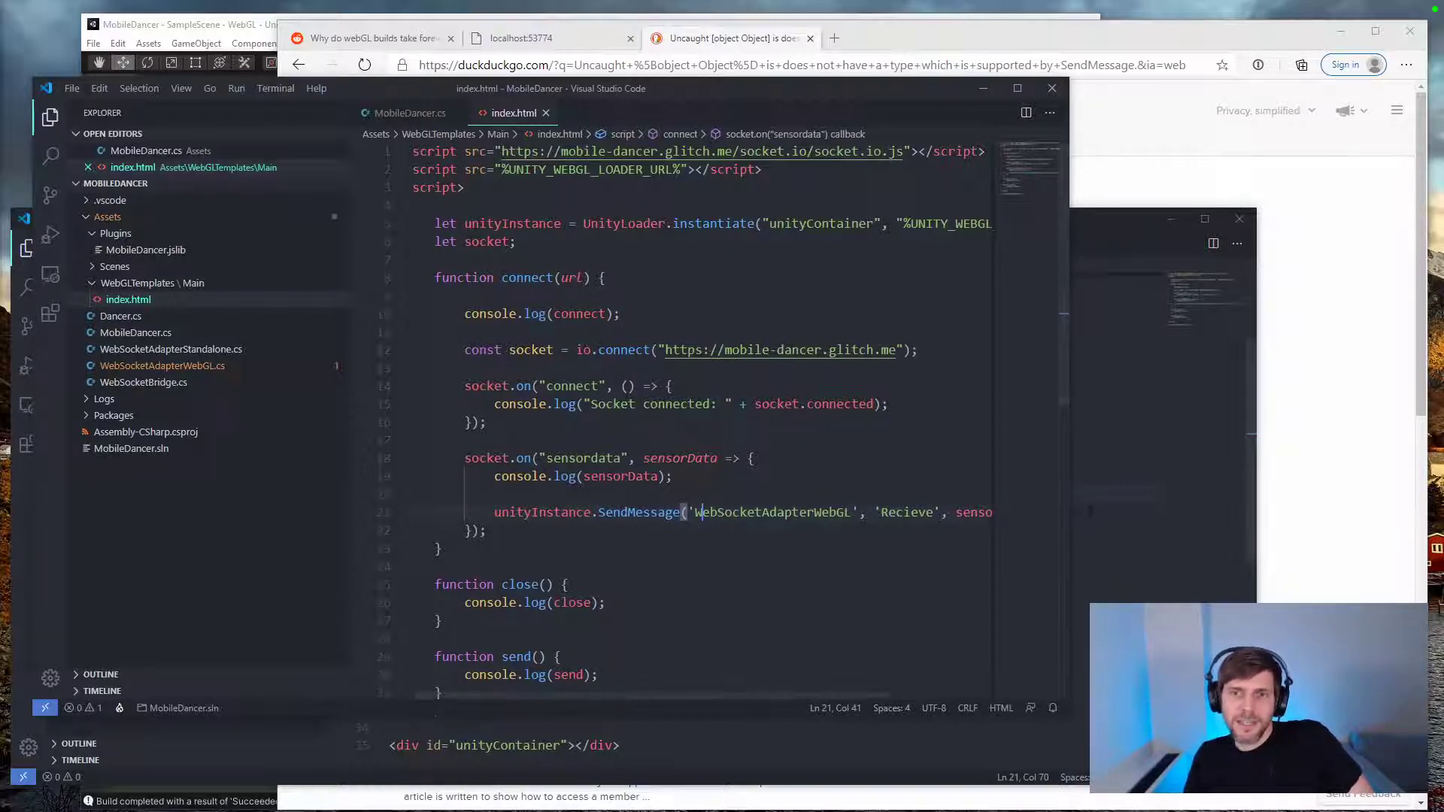
click(913, 513)
key(BackSpace)
text(e)
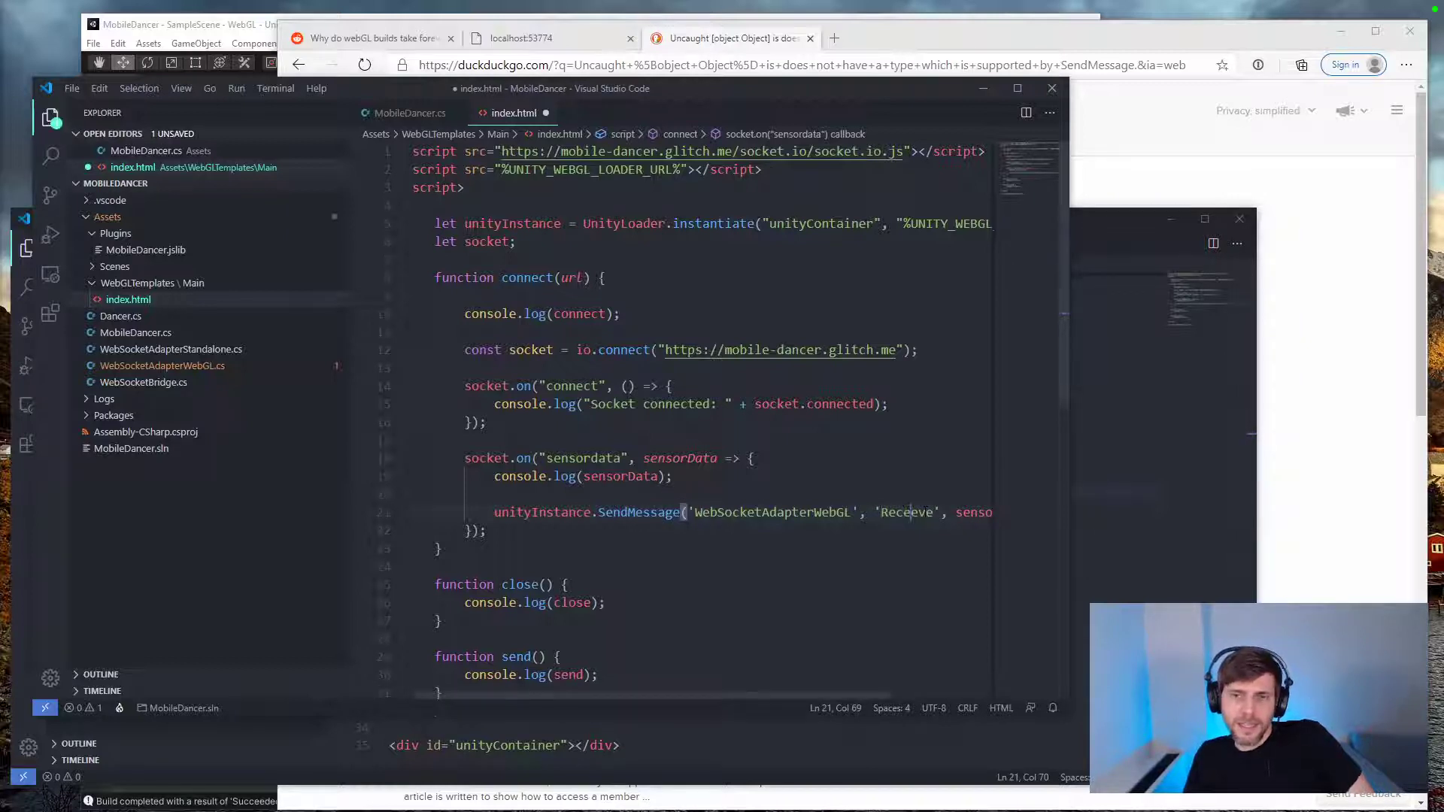
key(Right)
key(BackSpace)
text(i)
key(ctrl+s)
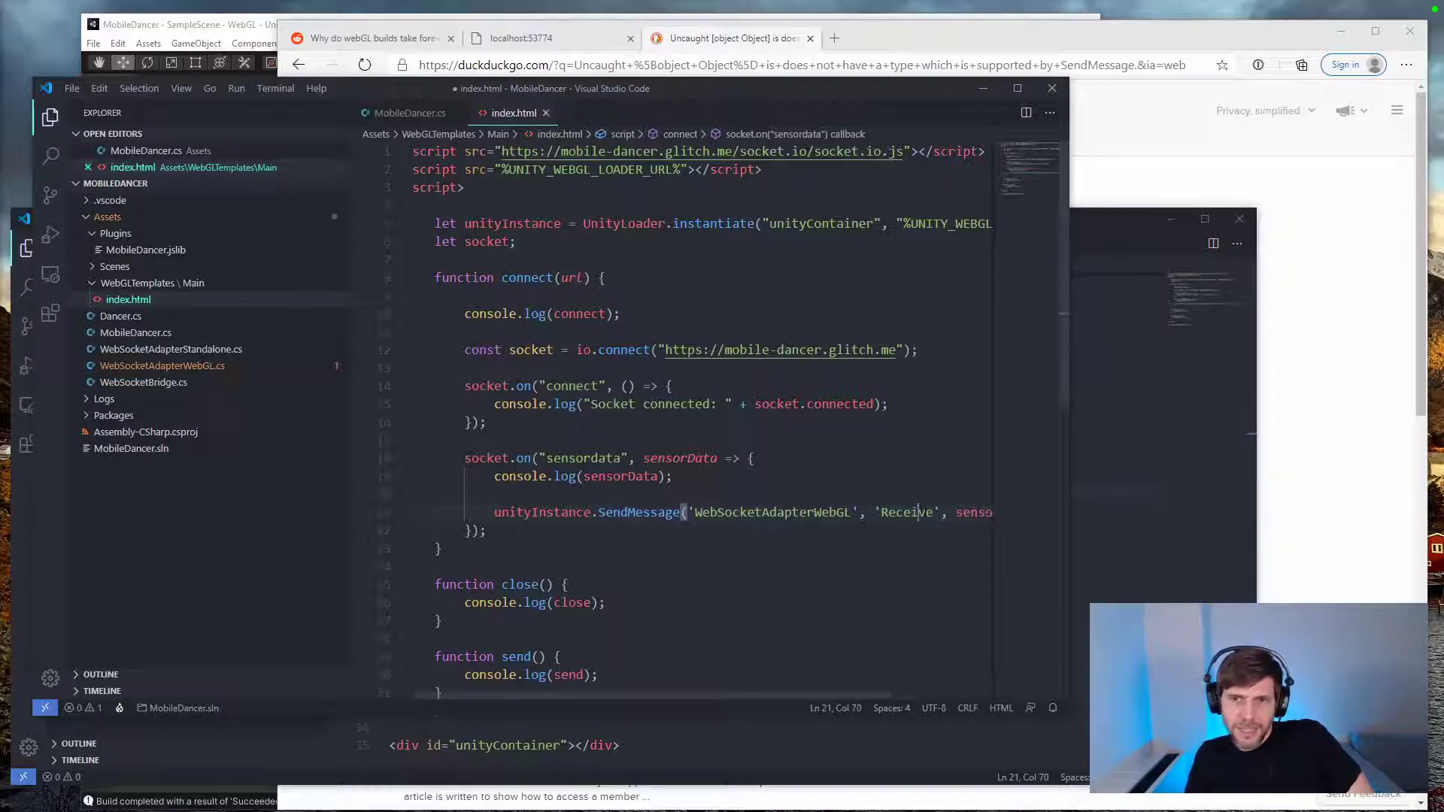
Step: Return to the localhost:53774 page and reload it to test the build with the edited index.html
click(1116, 571)
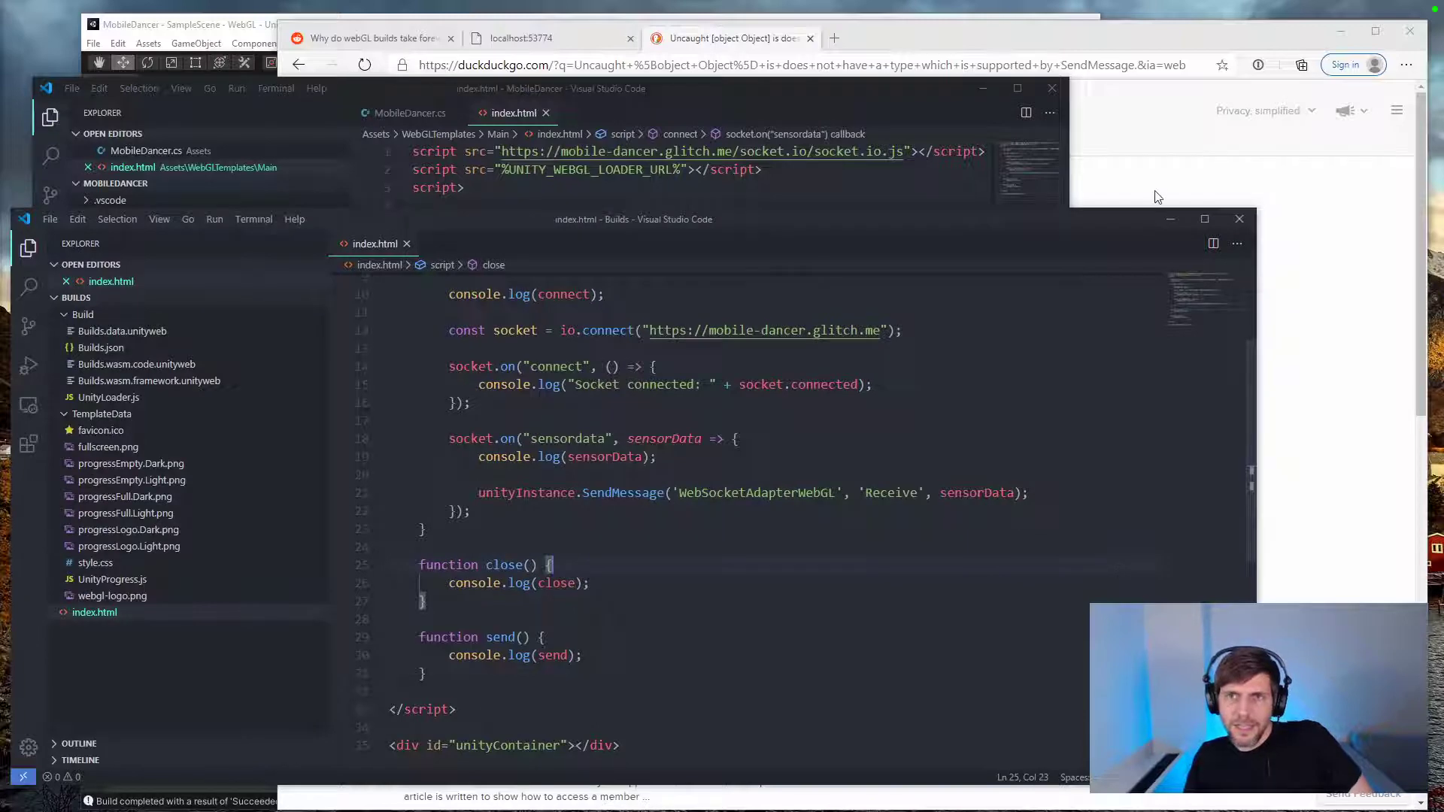
click(575, 28)
click(526, 37)
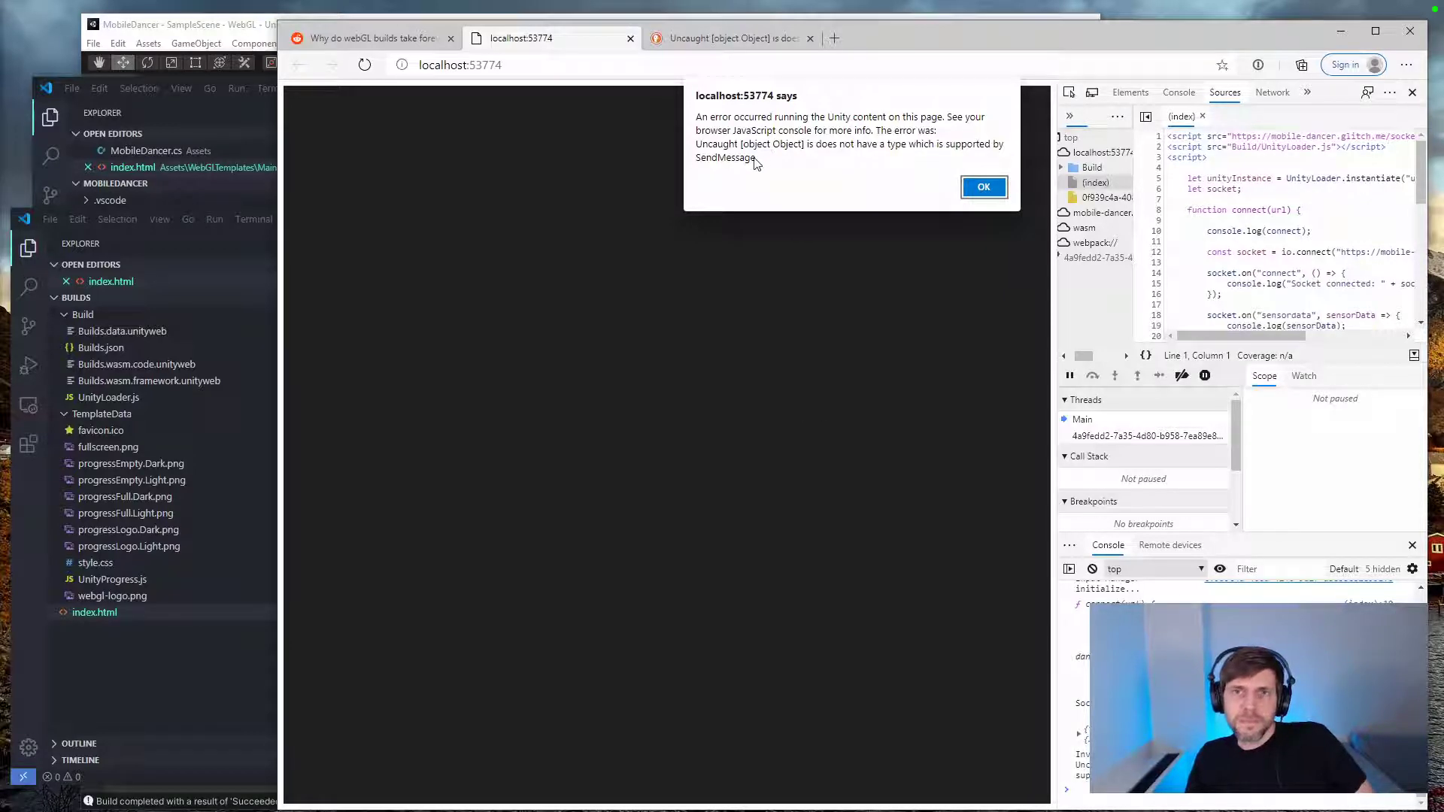
Step: Dismiss the error alert and search the web in a new tab for: unity webgl "supported by sendmessage"
click(965, 192)
key(ctrl+t)
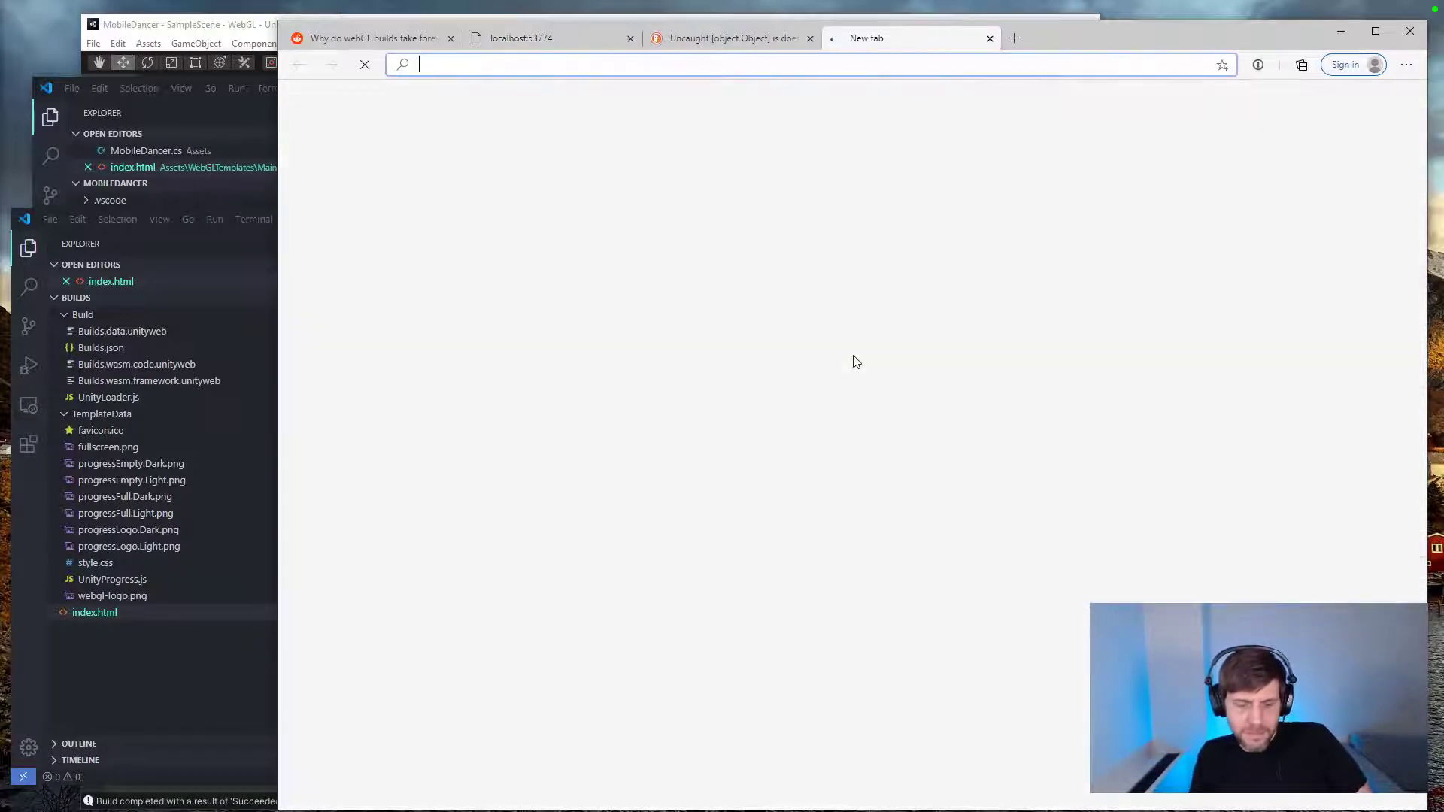
text(unity webgl "type)
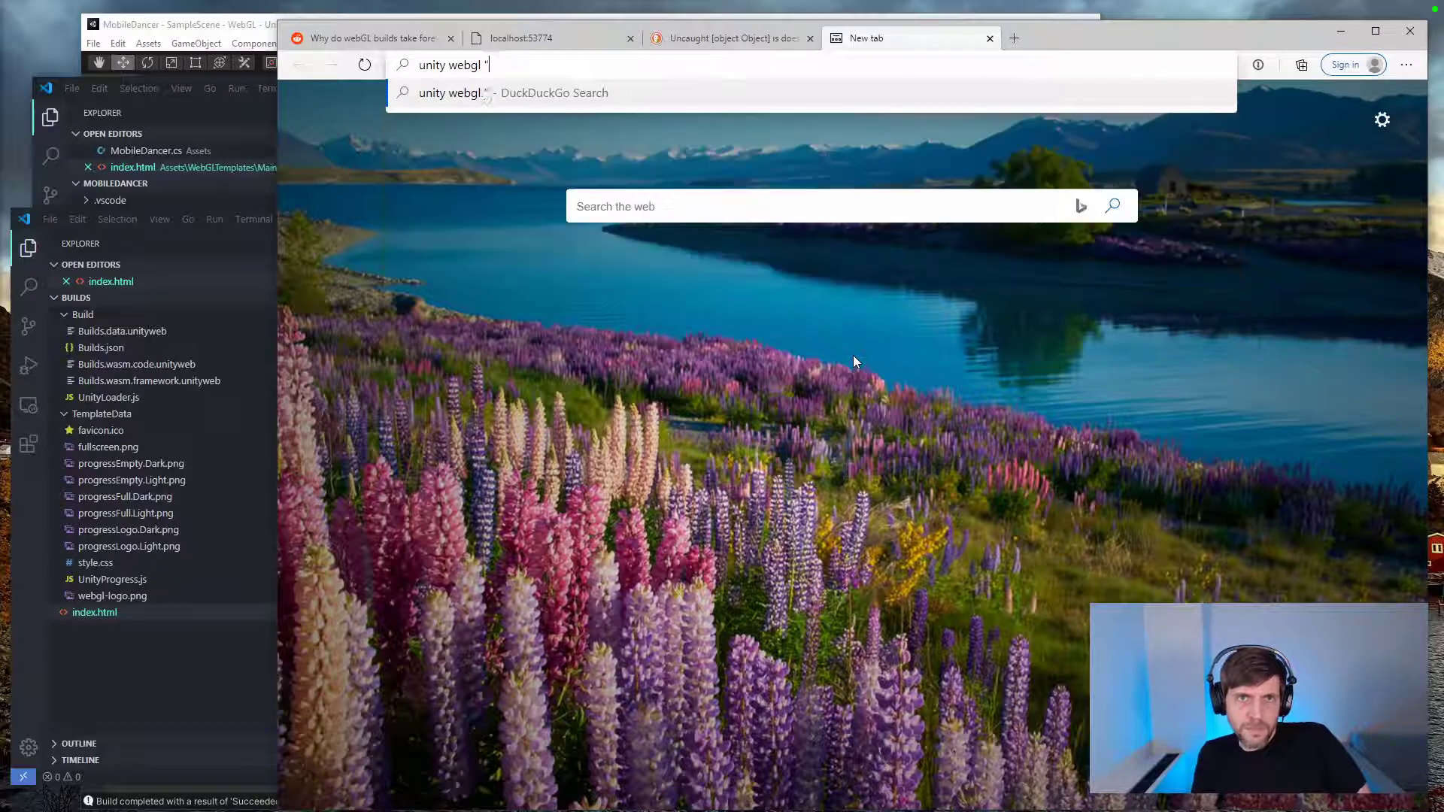
key(BackSpace)
key(BackSpace)
key(BackSpace)
key(BackSpace)
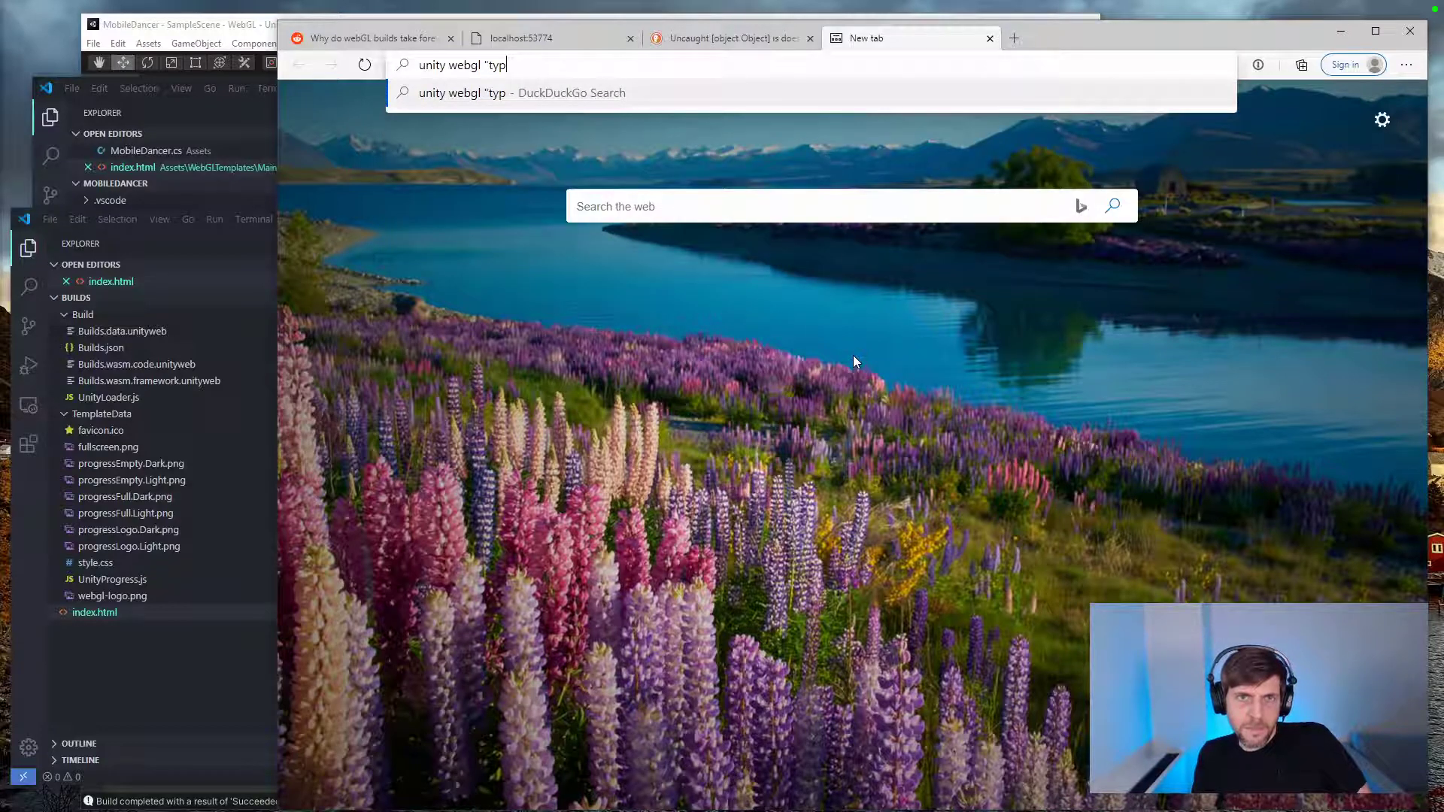
text(supp)
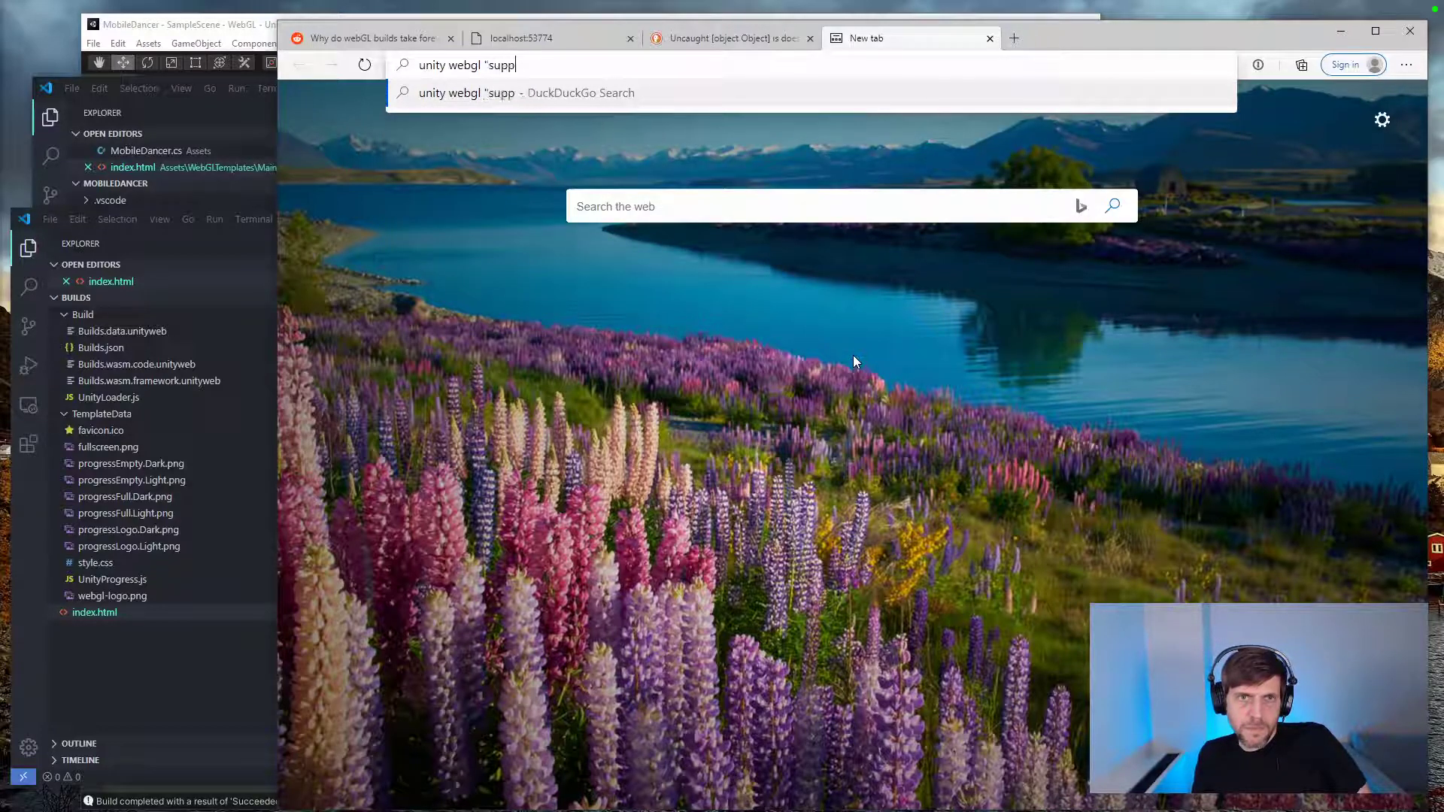
text(orted by sendmessage")
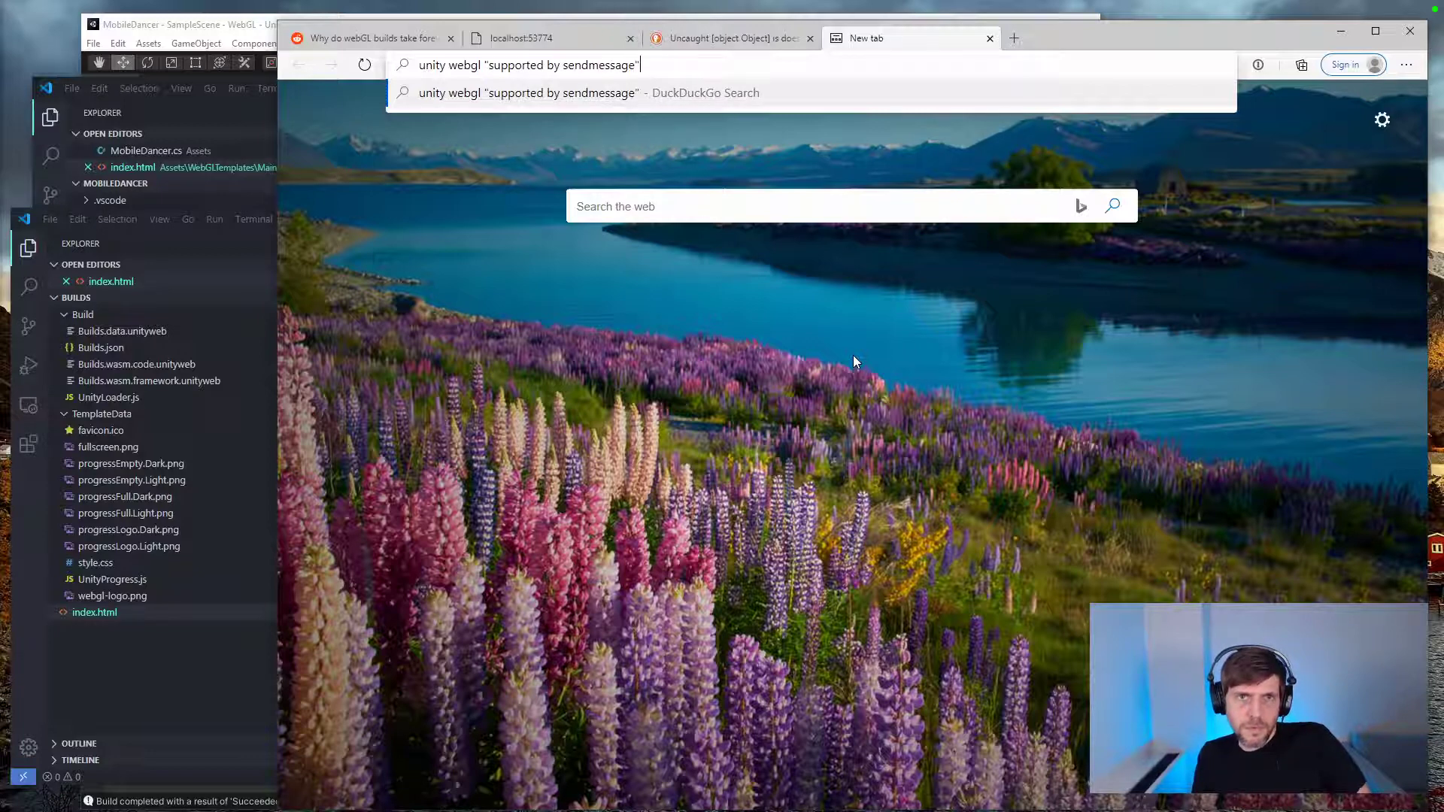
key(Return)
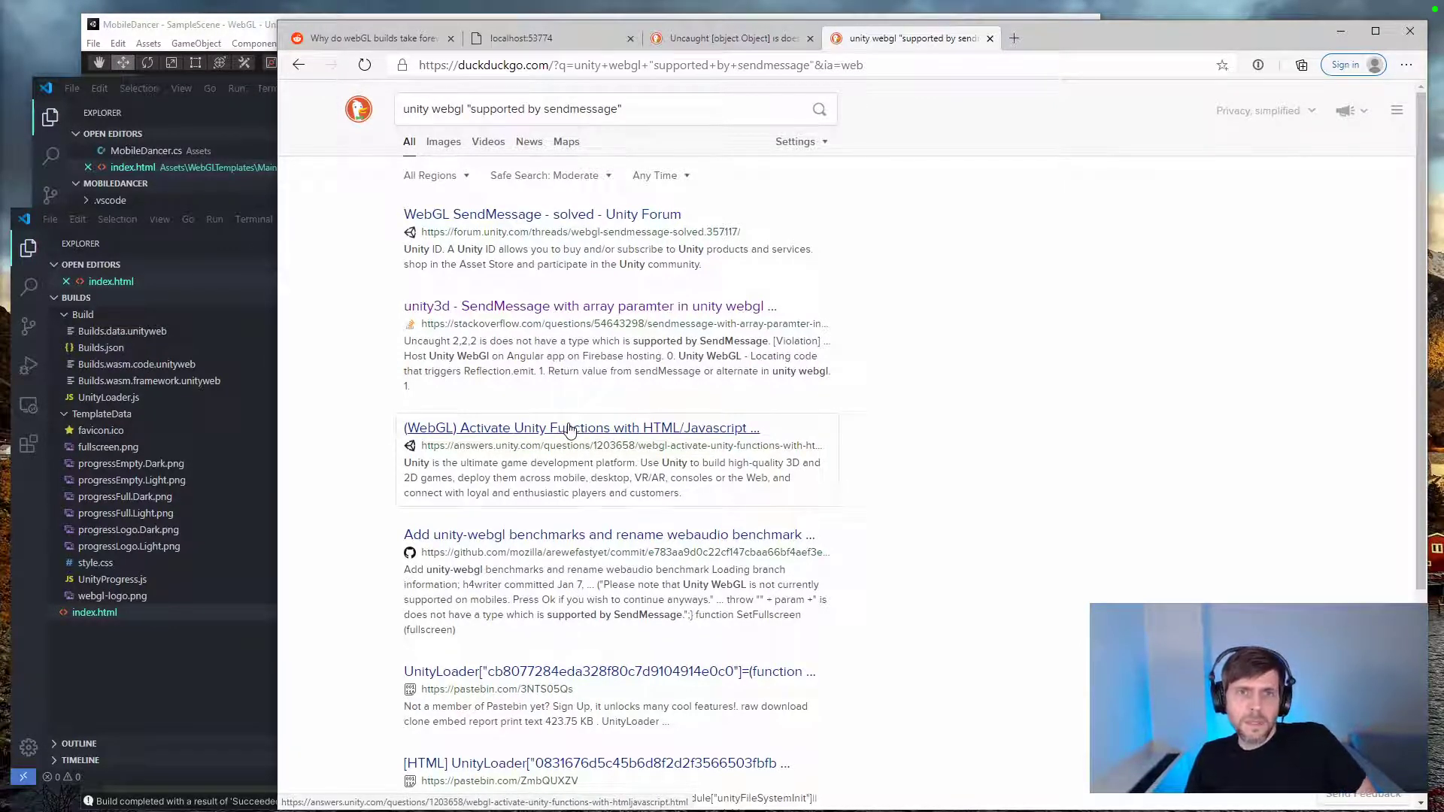
Step: Copy the search query and run the same search on google.com
drag(677, 109, 399, 110)
key(ctrl+c)
click(543, 68)
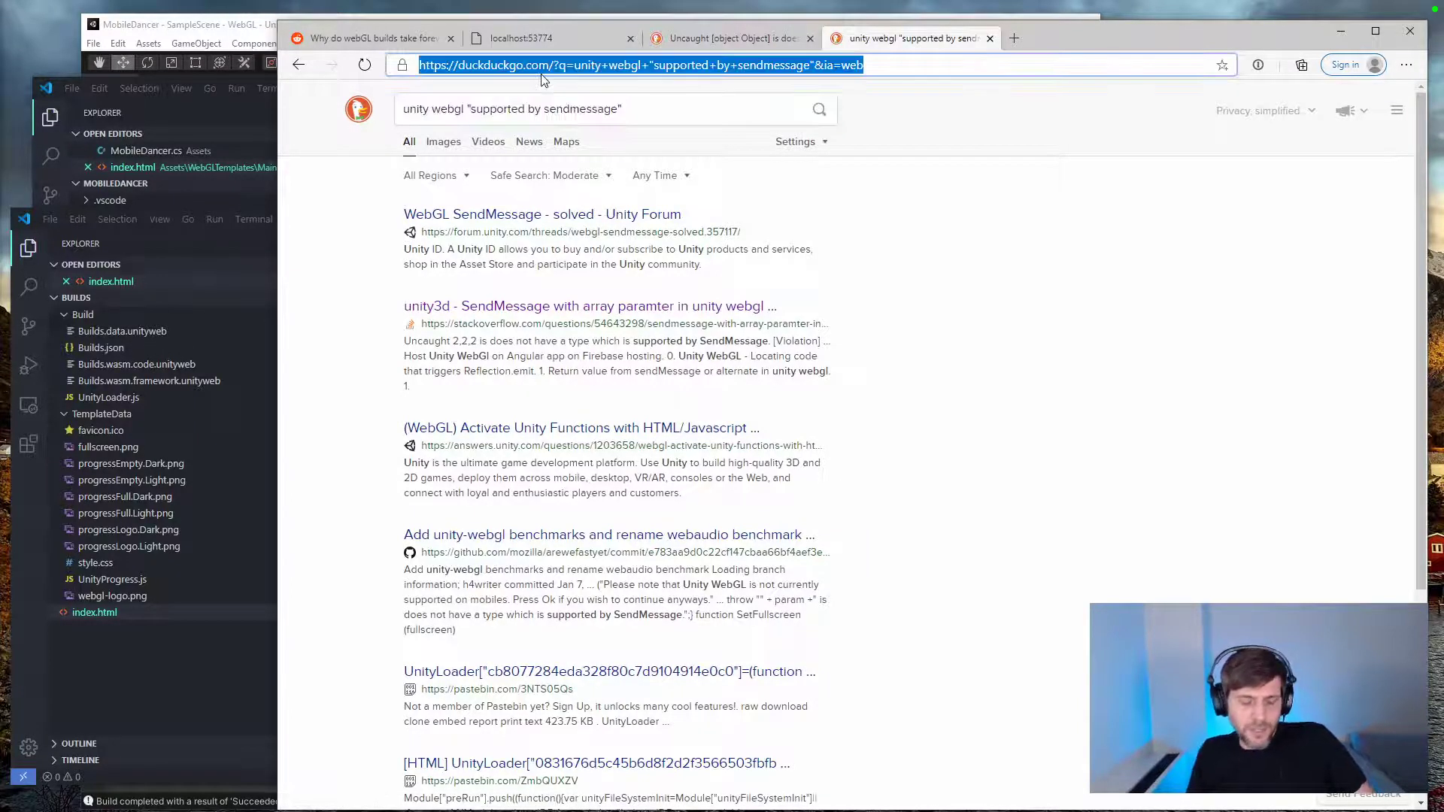
text(google.com)
key(Return)
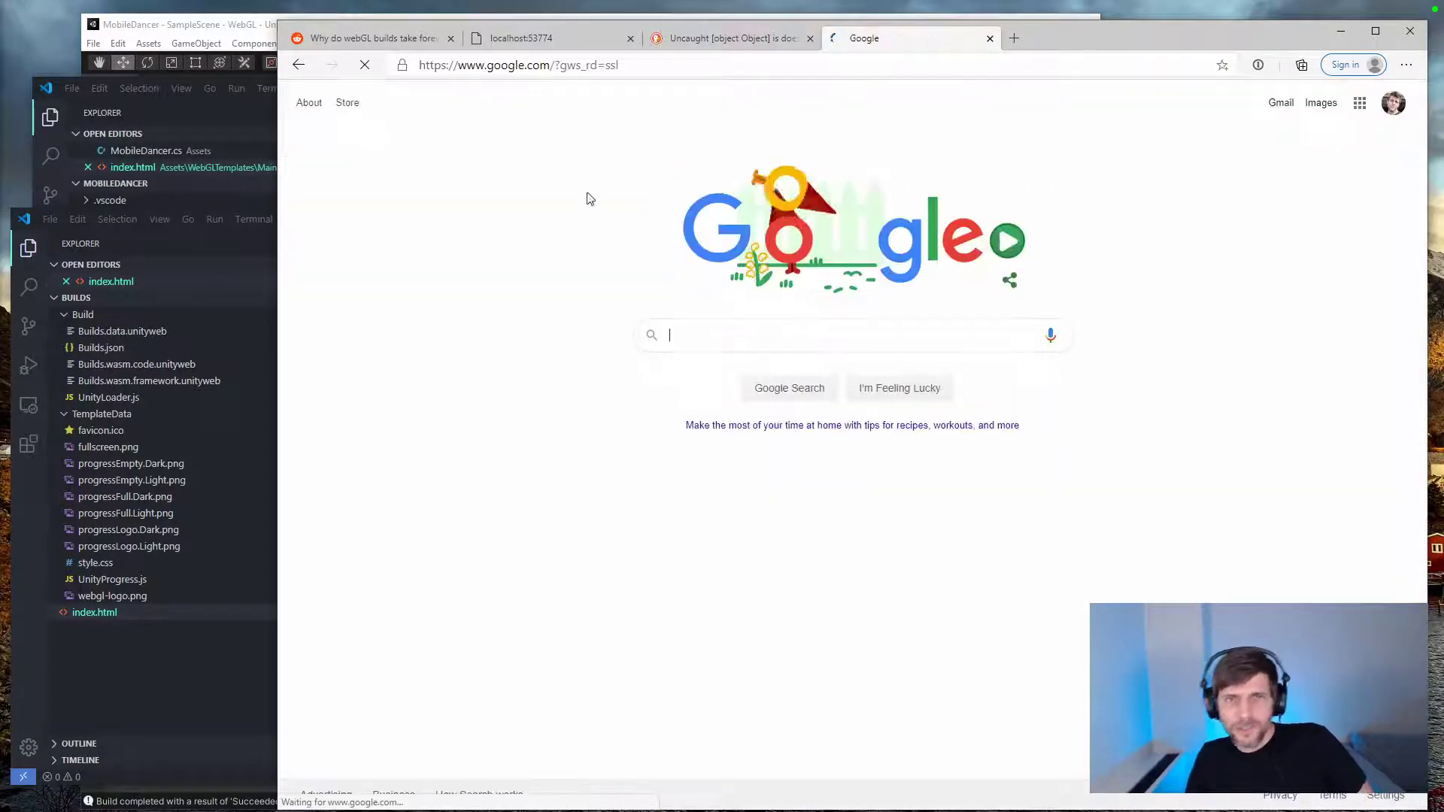
key(ctrl+v)
key(Return)
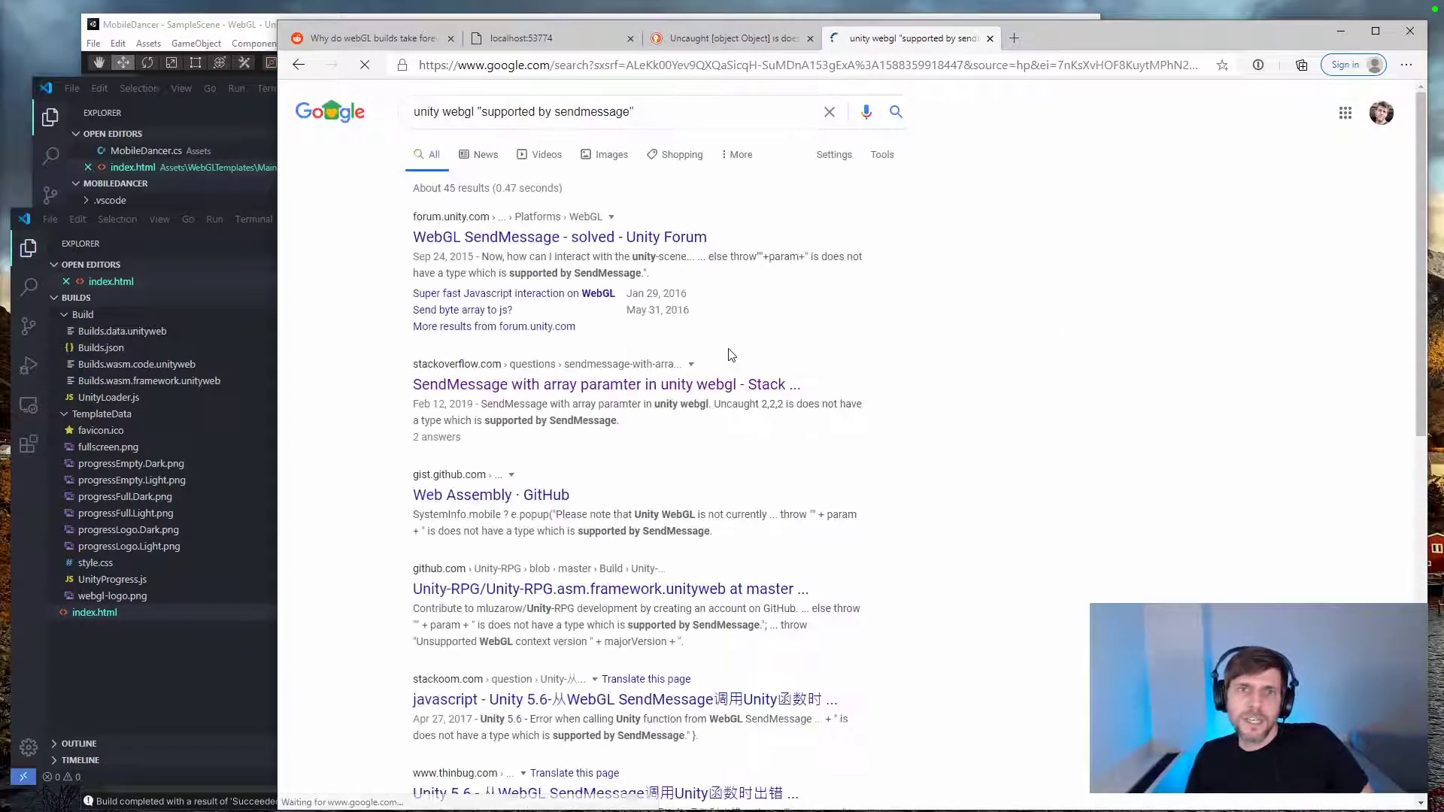
Step: Open the Unity Forum thread "WebGL SendMessage - solved" and read the SendMessage function code posted in the reply
click(579, 239)
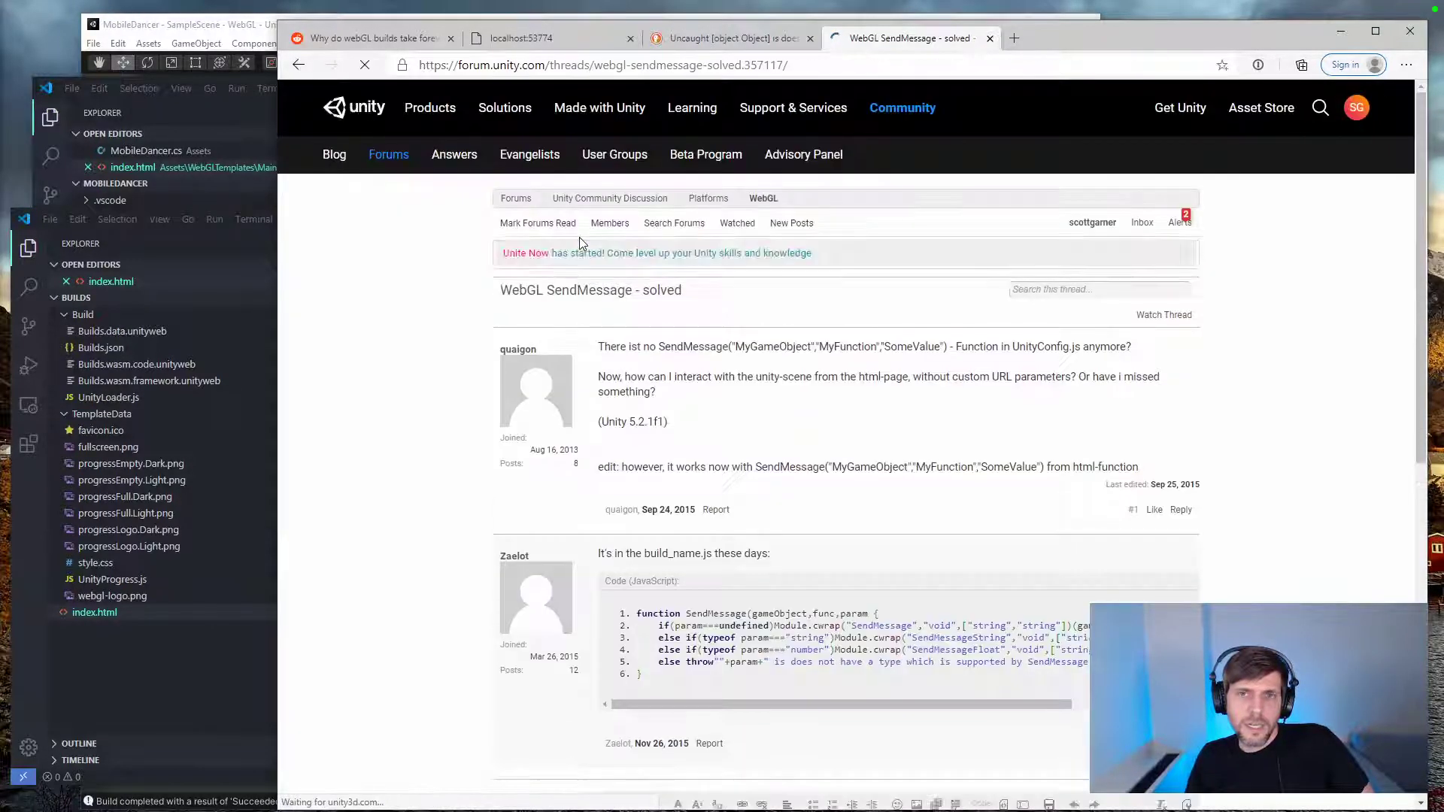
scroll(825, 378, down, 3)
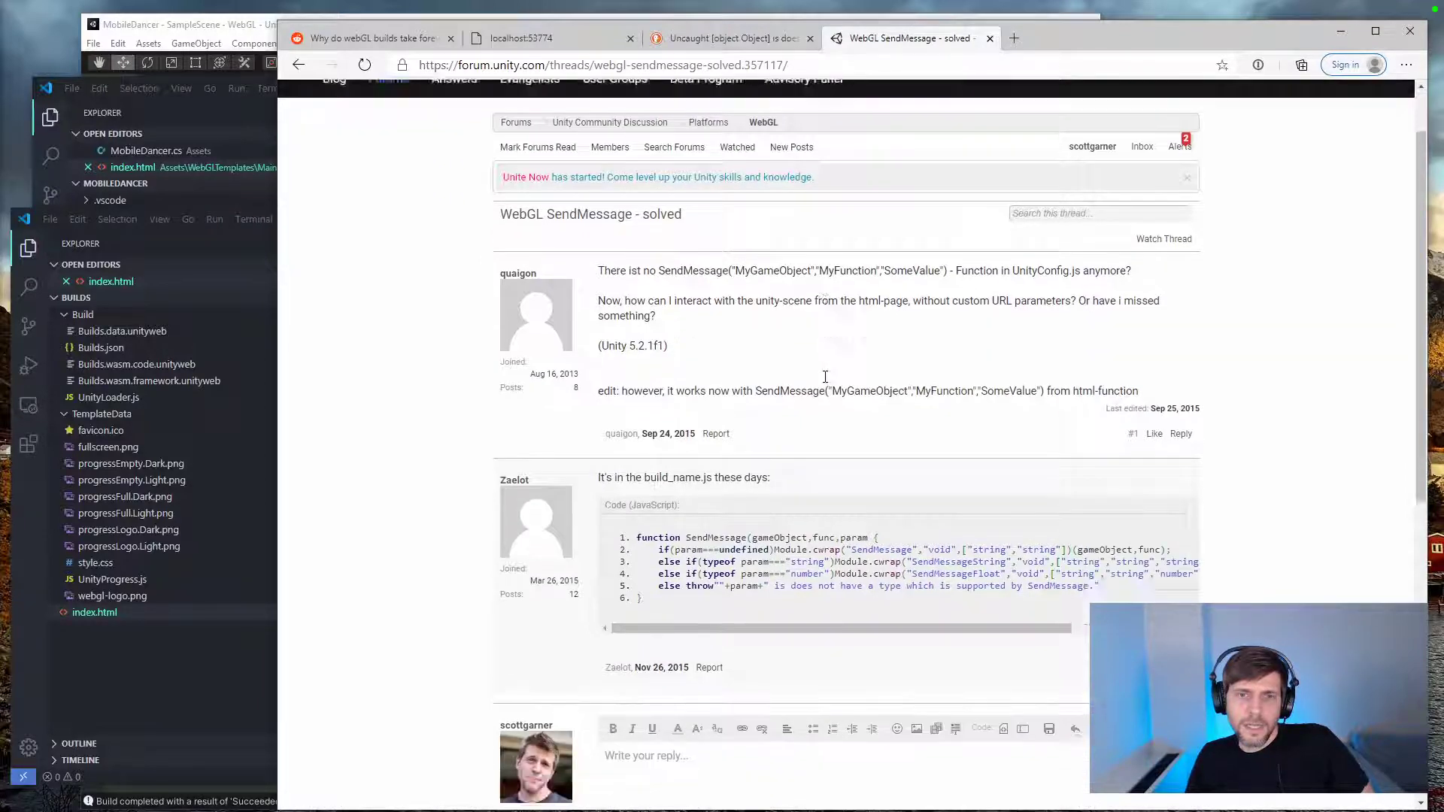
scroll(825, 378, up, 3)
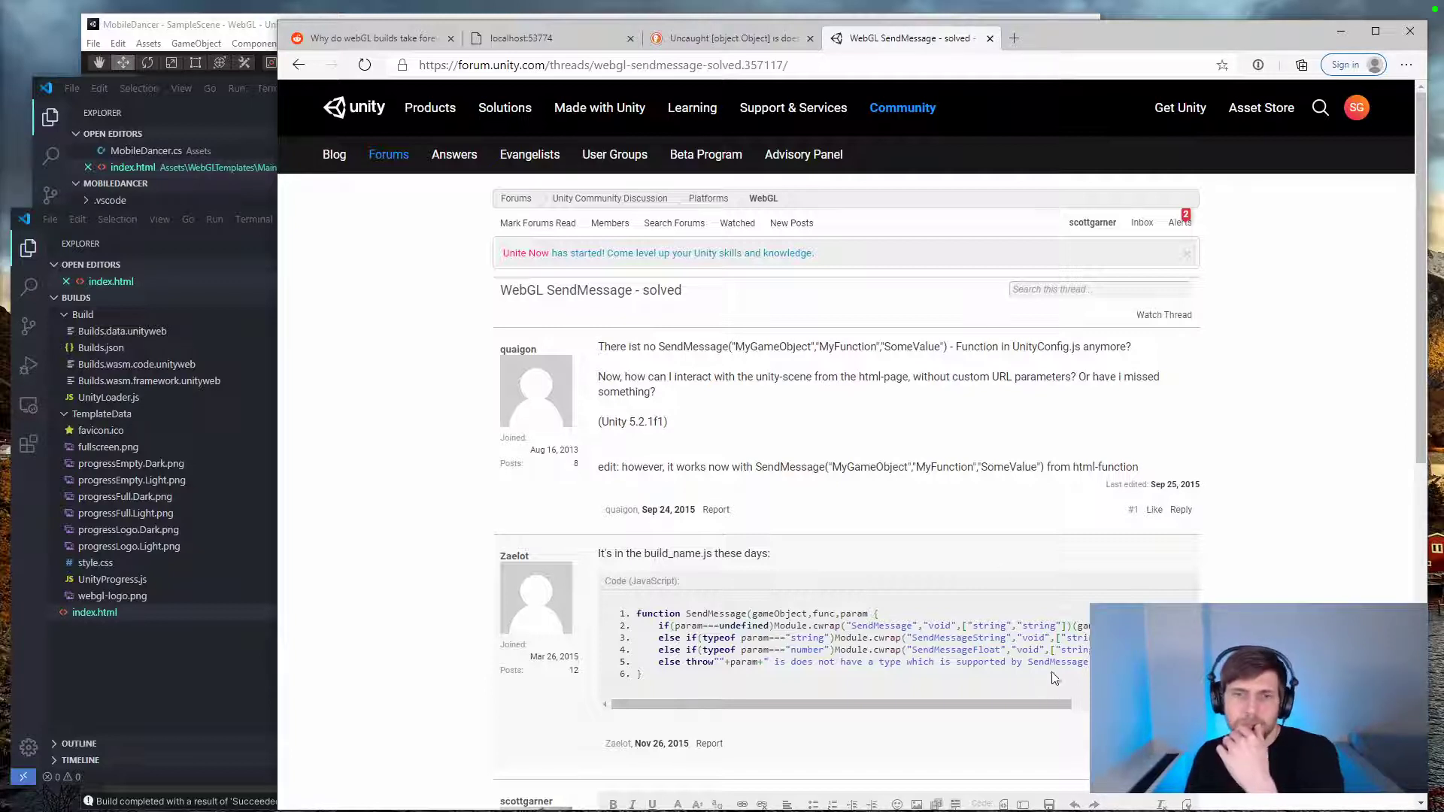
drag(951, 707, 960, 705)
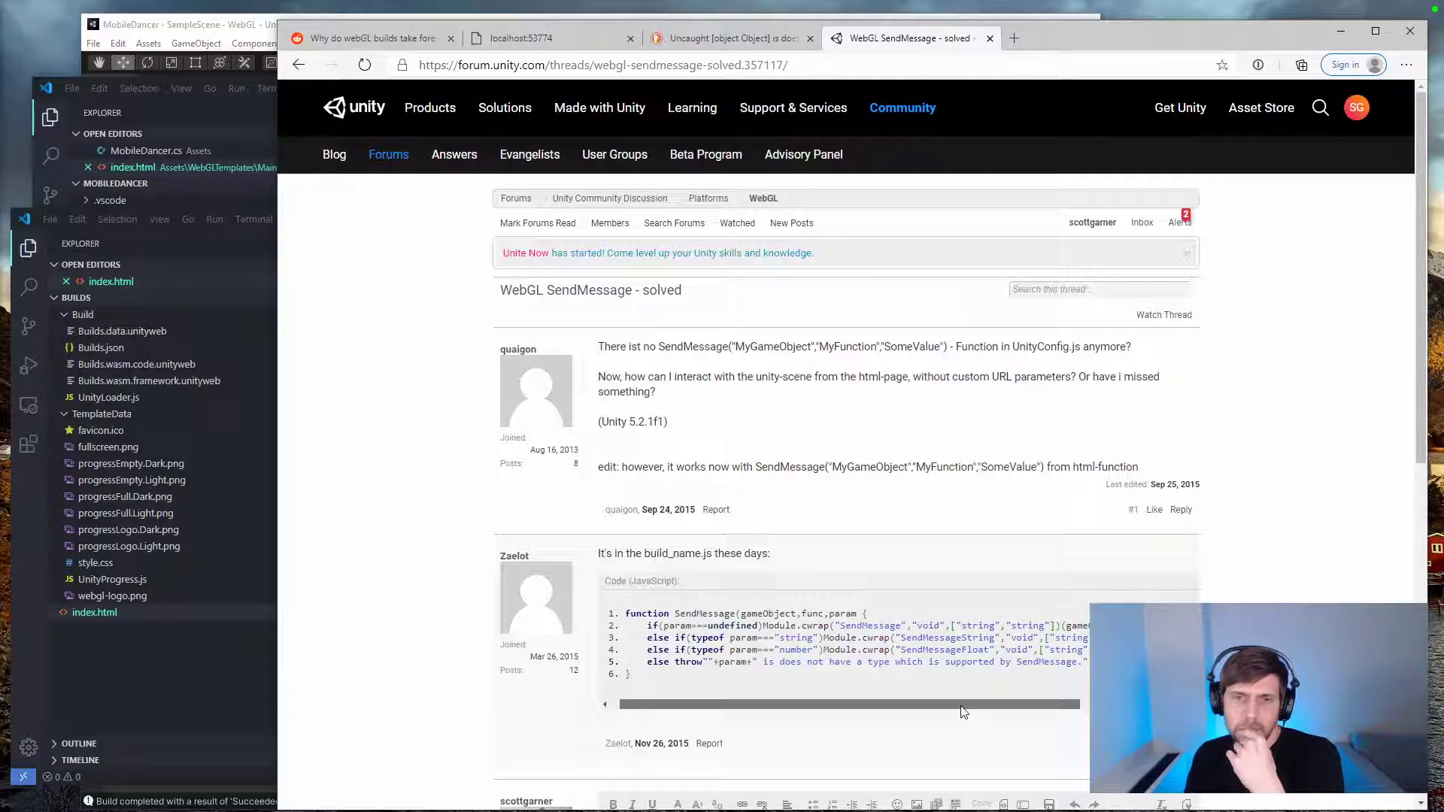
drag(961, 707, 877, 704)
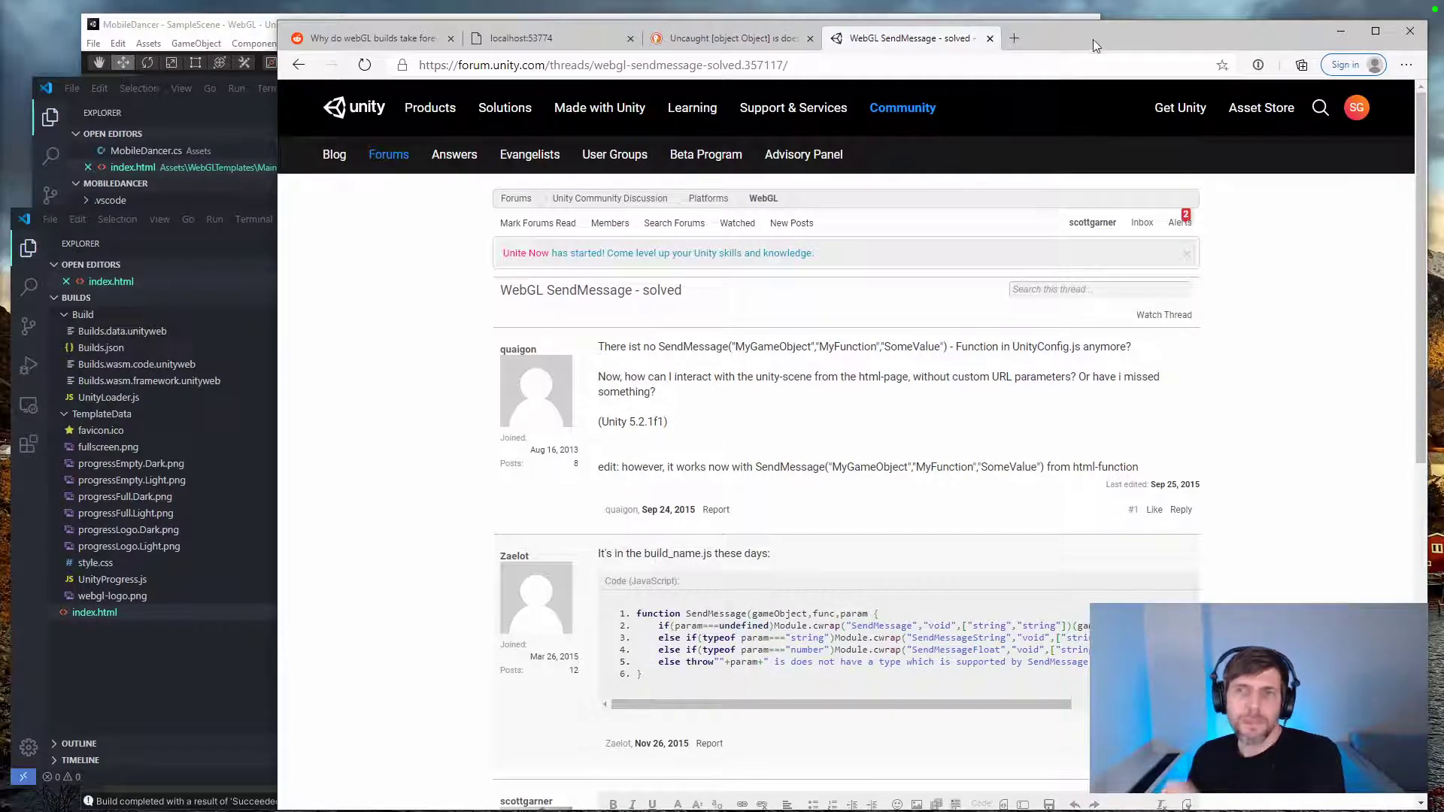
drag(1095, 45, 1119, 40)
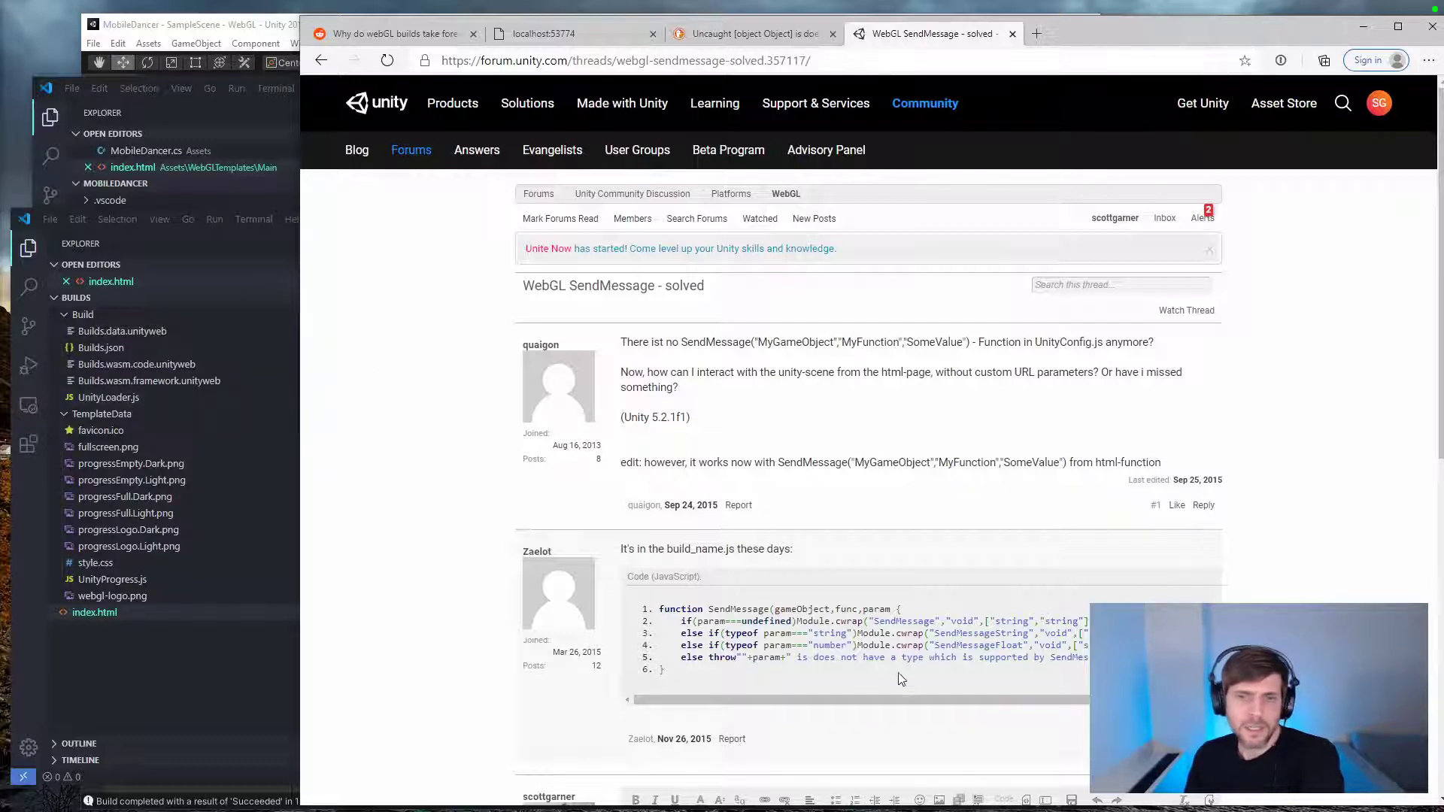
Step: Copy the function name SendMessage from the thread, search the Builds folder in VS Code for it, and inspect each match in UnityLoader.js
double_click(729, 608)
key(ctrl+c)
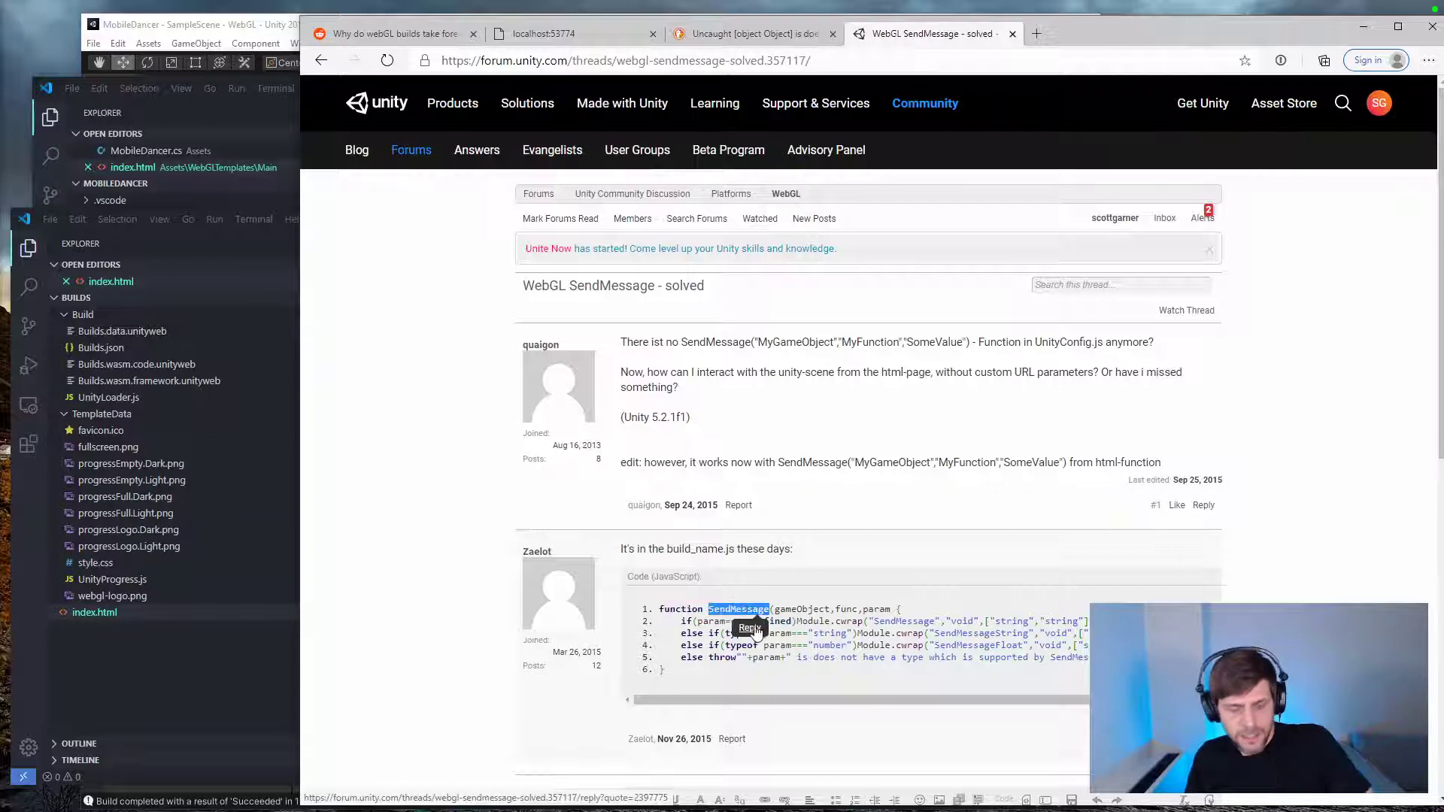
click(255, 482)
key(ctrl+shift+f)
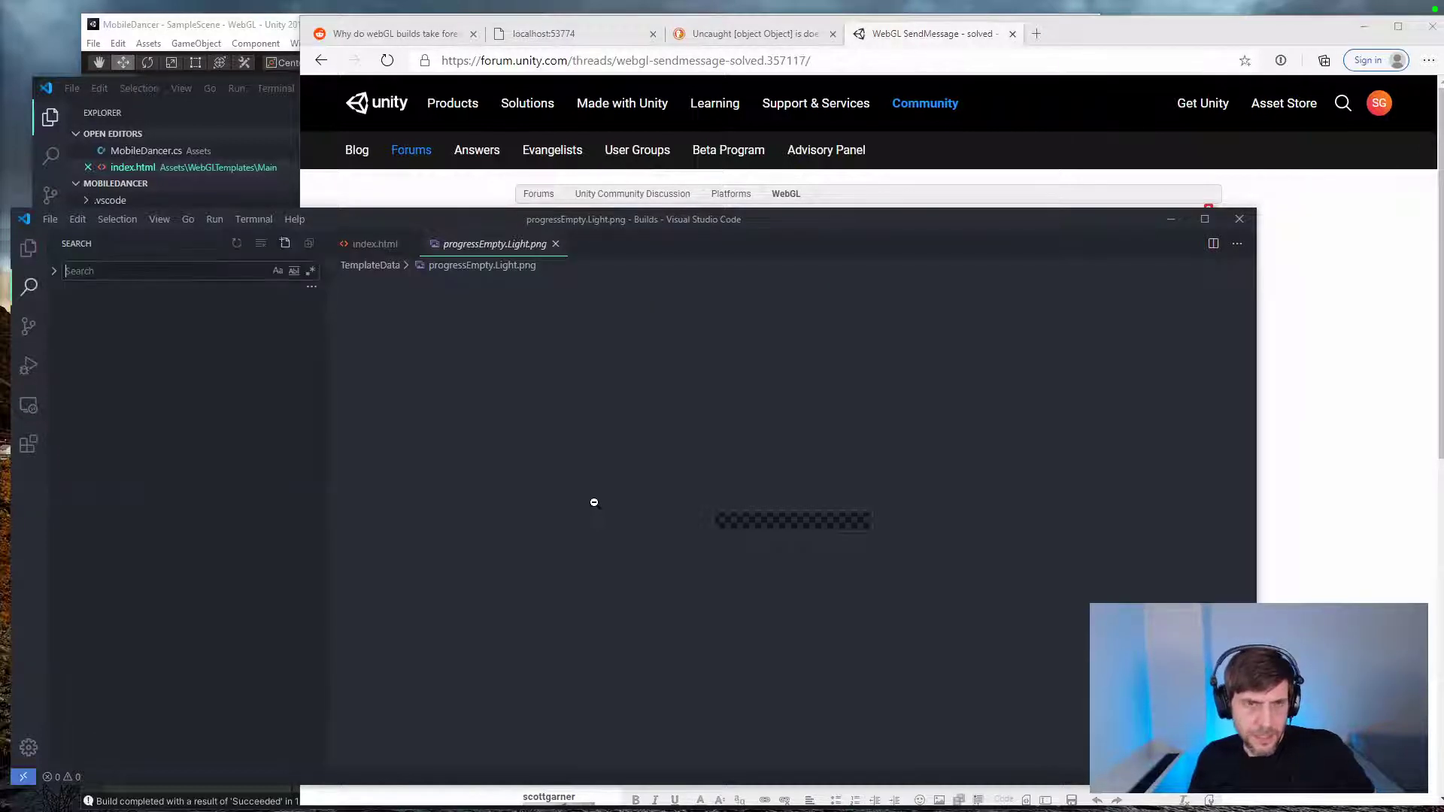
key(ctrl+v)
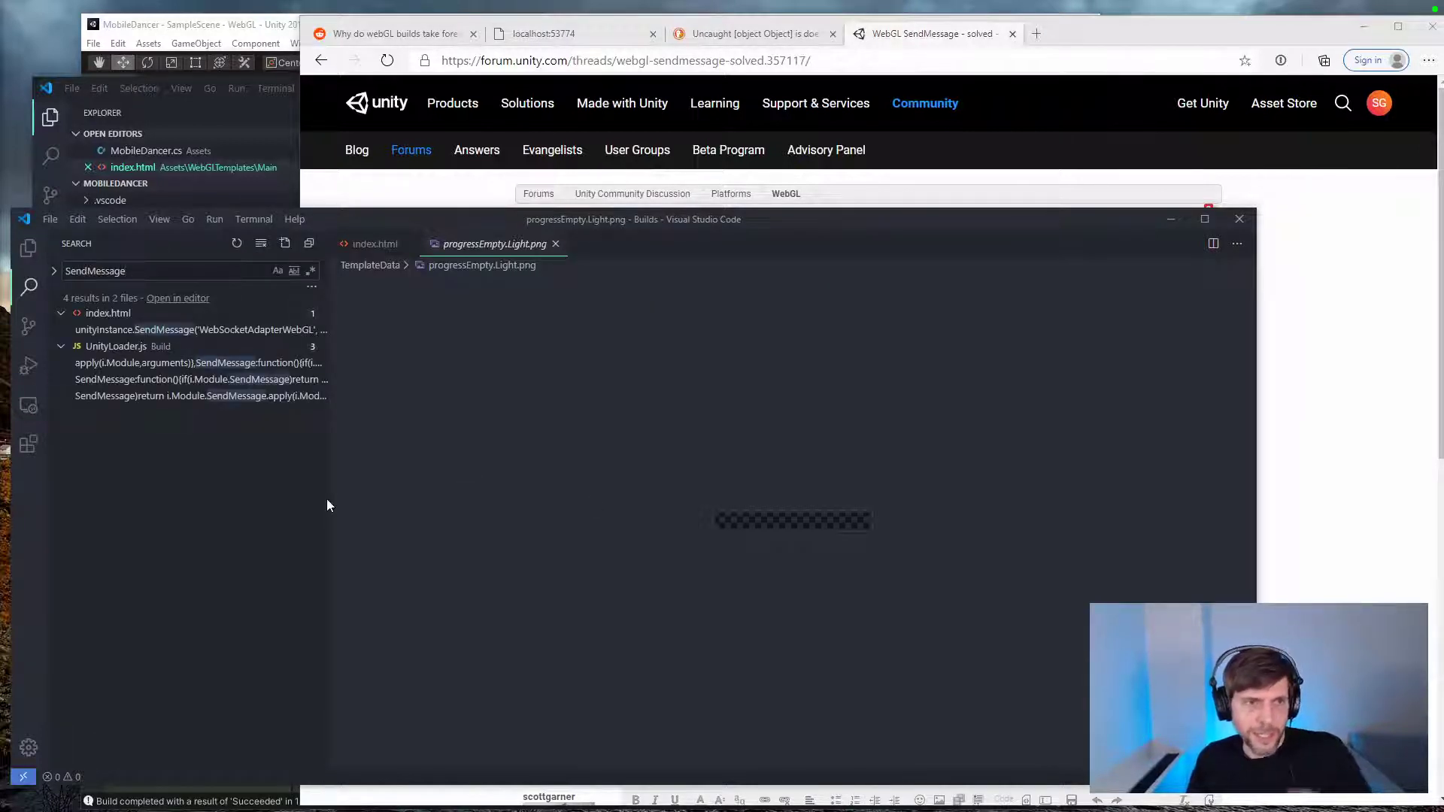
click(223, 364)
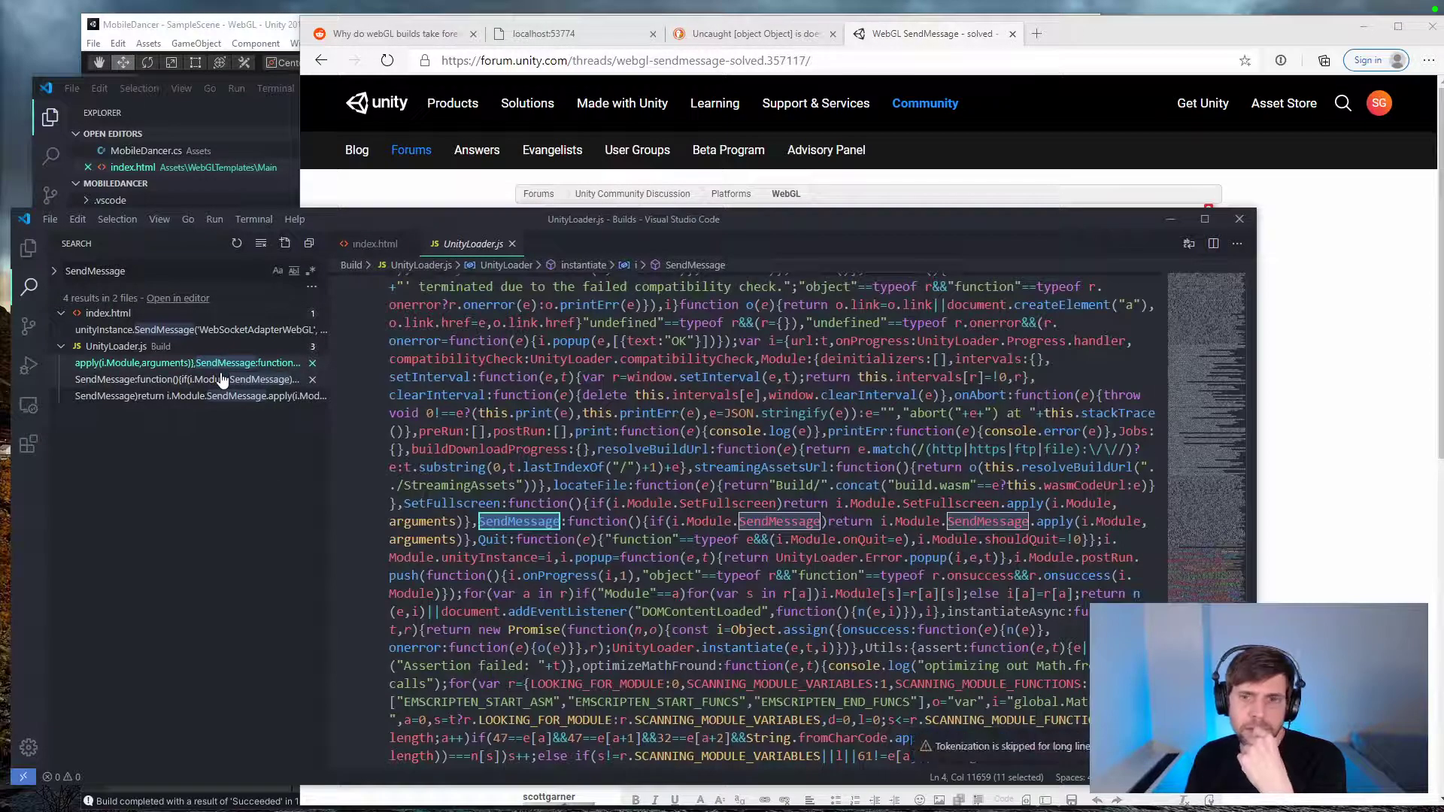
click(223, 380)
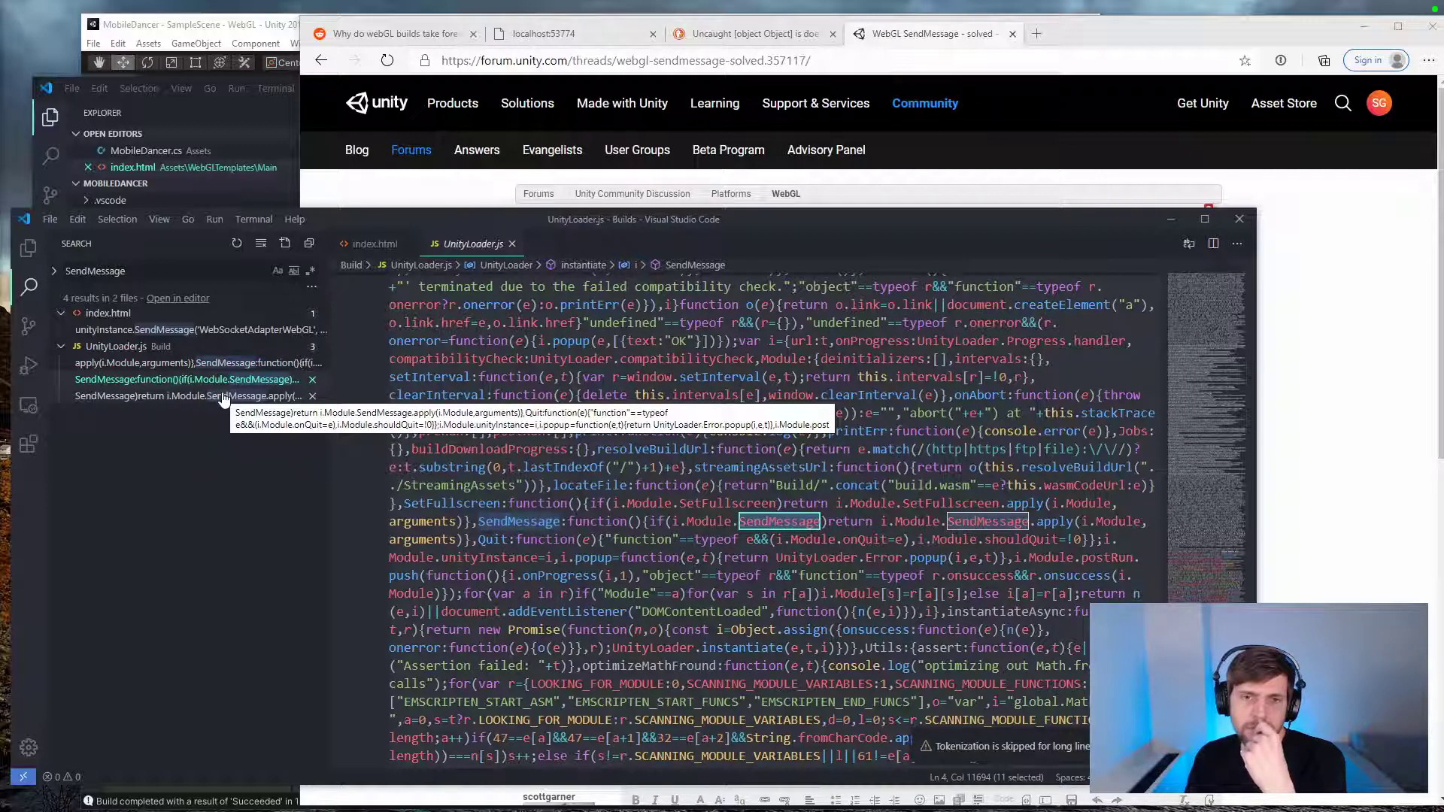
click(223, 397)
key(ctrl+c)
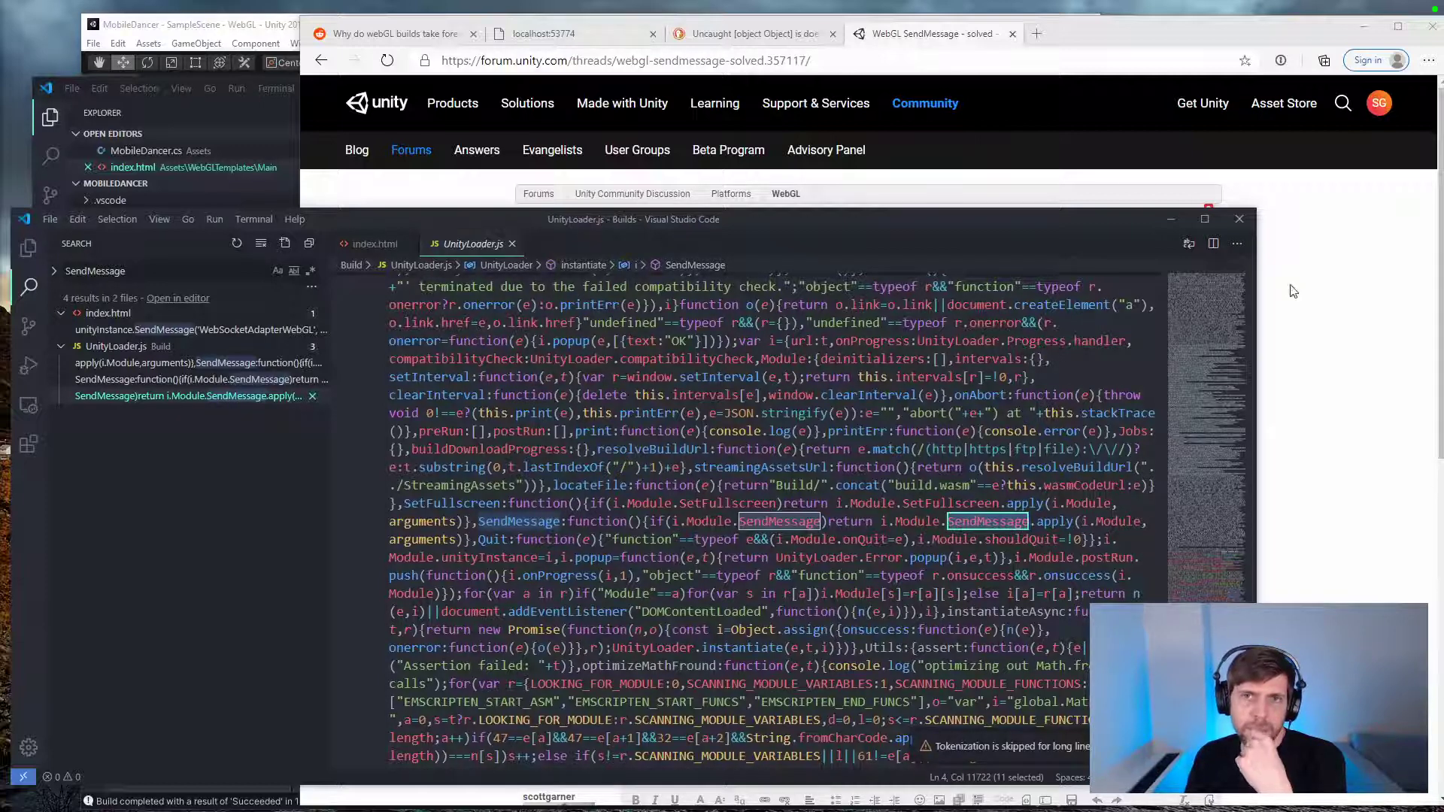
Step: From the Google results, open the "Web Assembly" GitHub gist and find the SendMessage function in its UnityLoader.js code
click(322, 60)
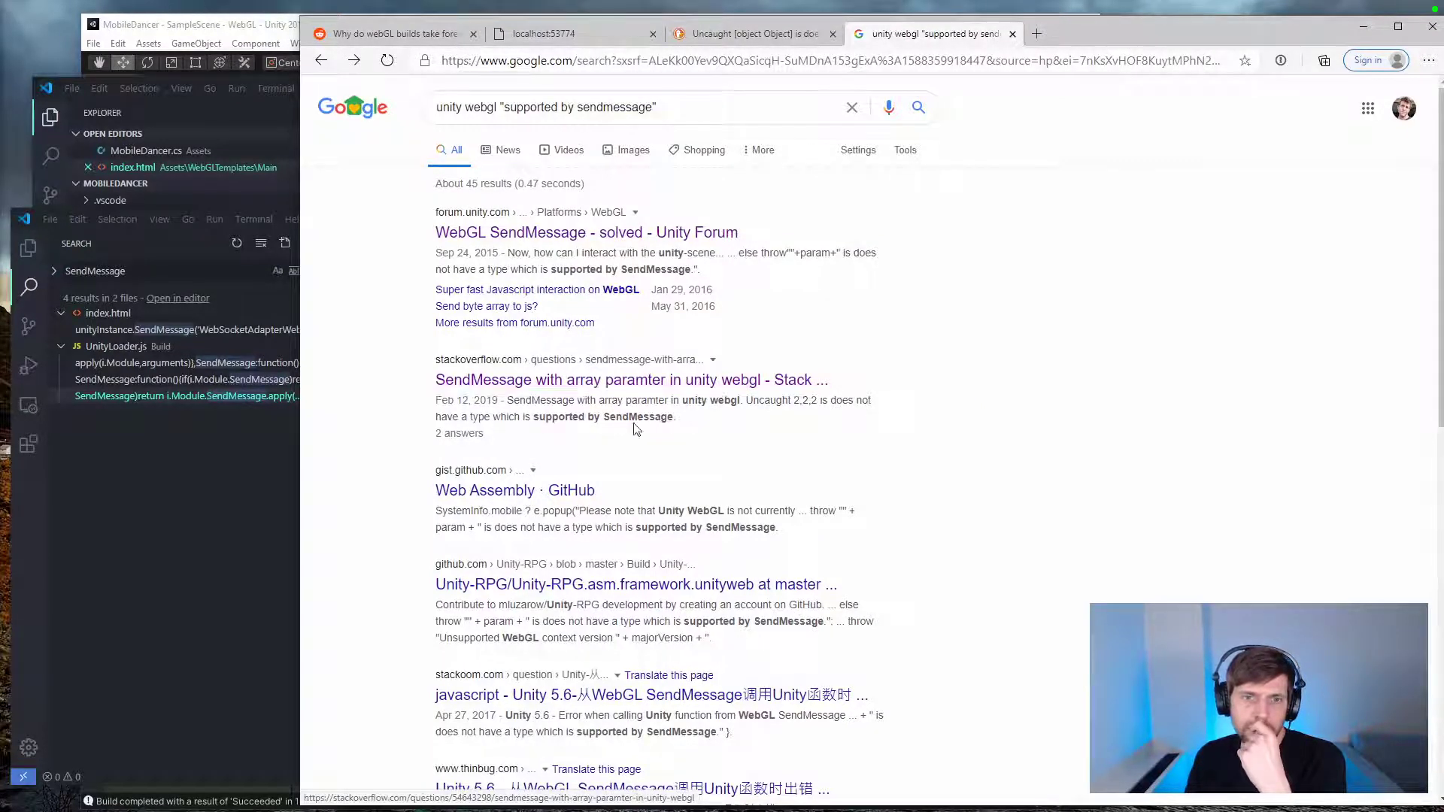
click(542, 493)
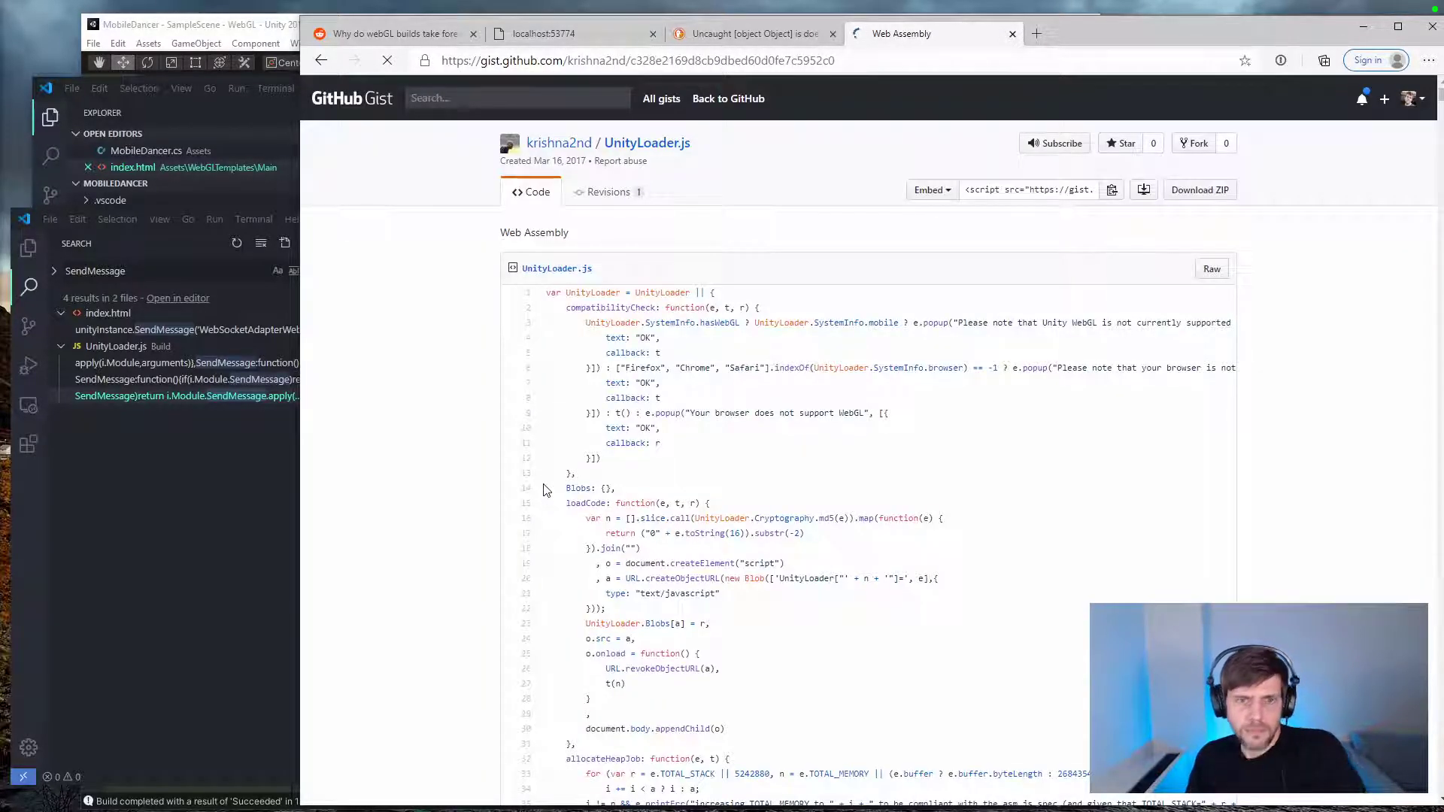
key(ctrl+f)
key(ctrl+v)
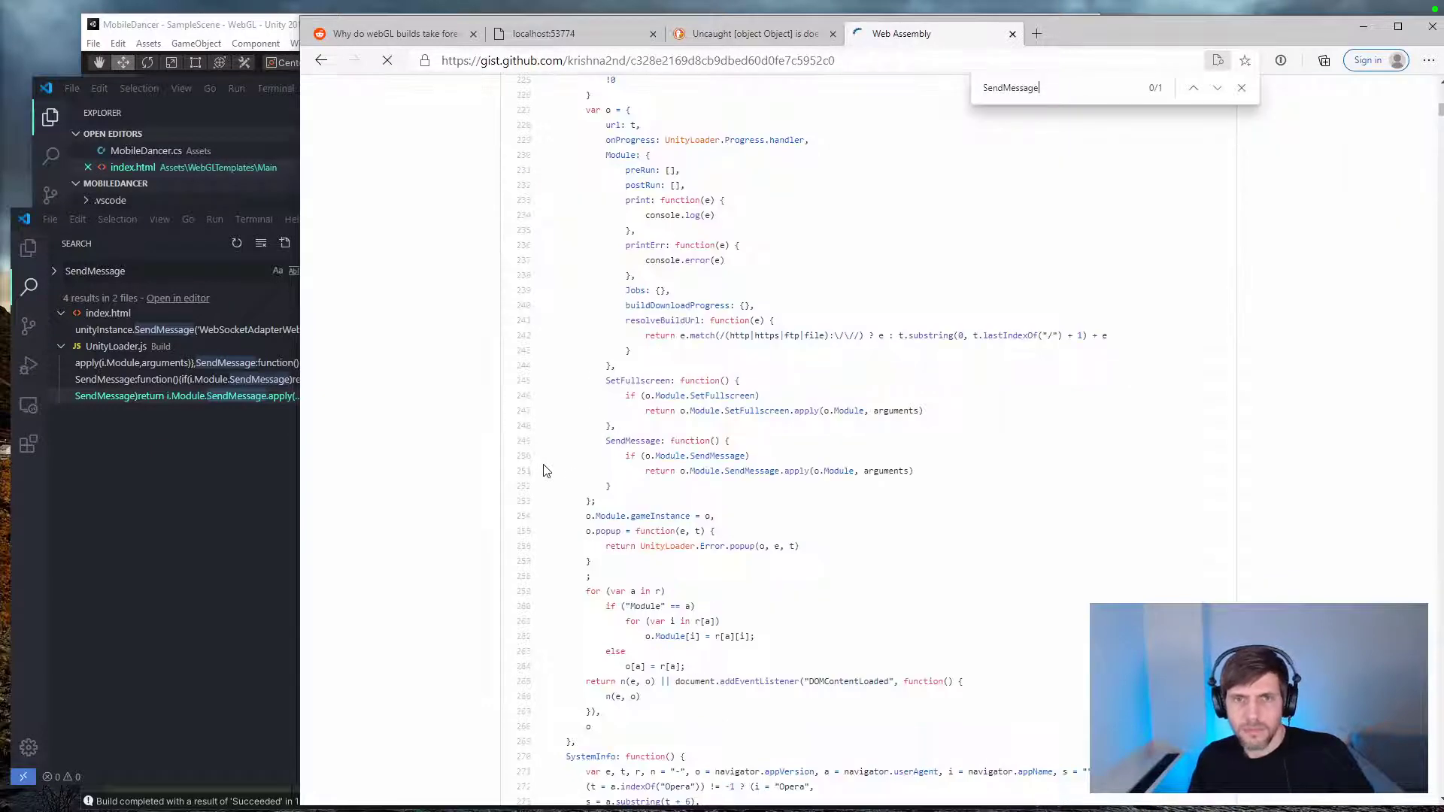
key(ctrl+BackSpace)
drag(814, 478, 552, 376)
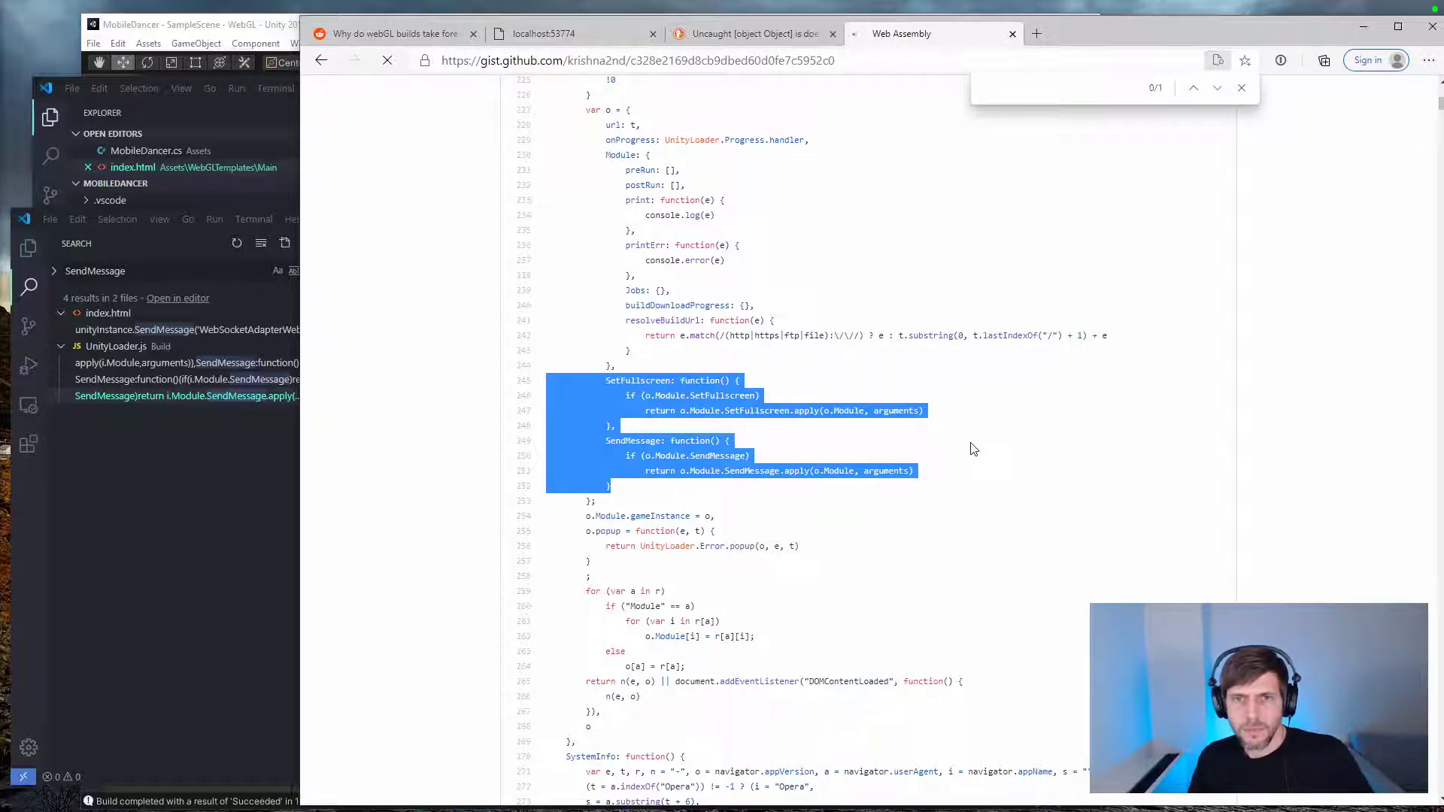
key(Escape)
click(681, 264)
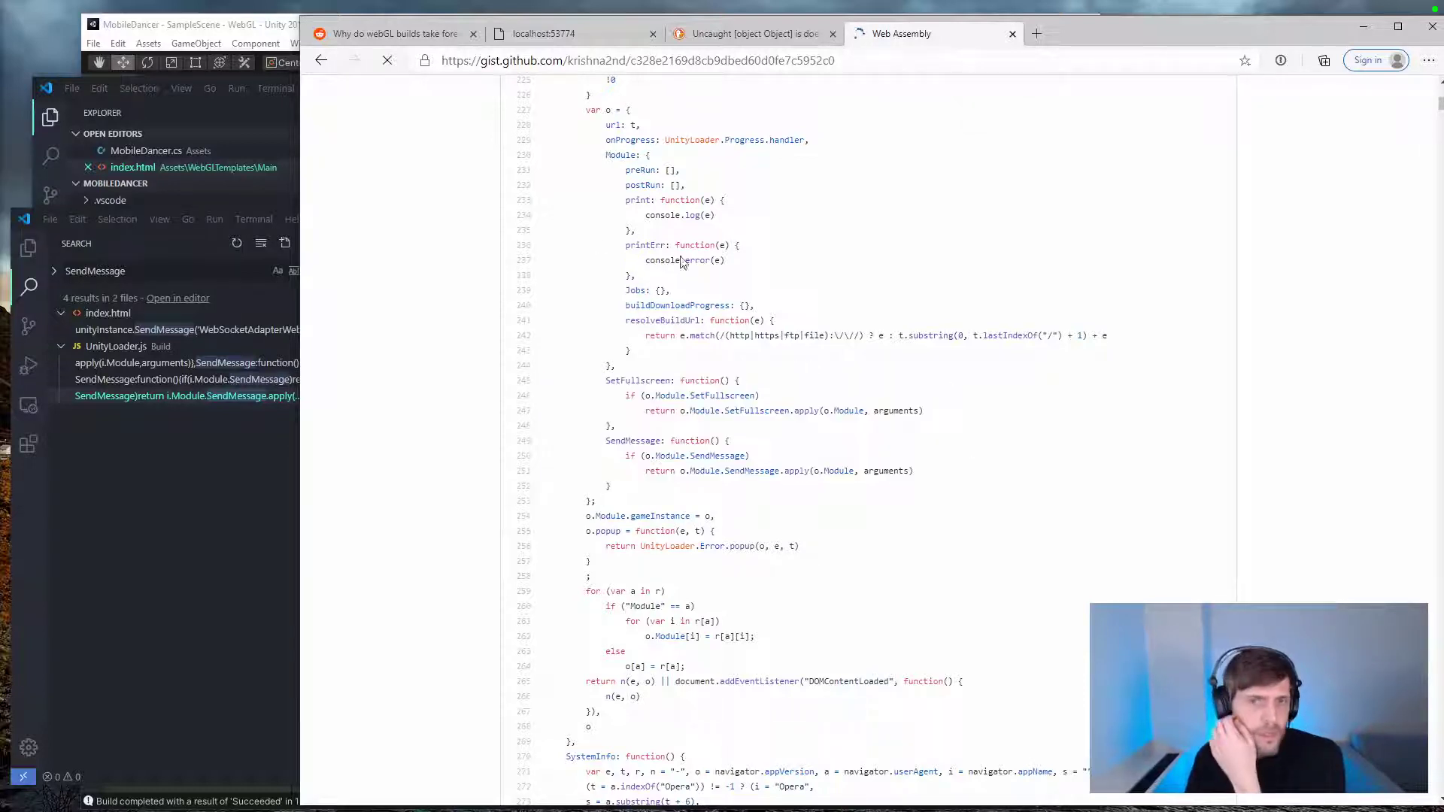
Step: Go back to the Google results and look through the remaining entries for a relevant SendMessage answer
click(323, 61)
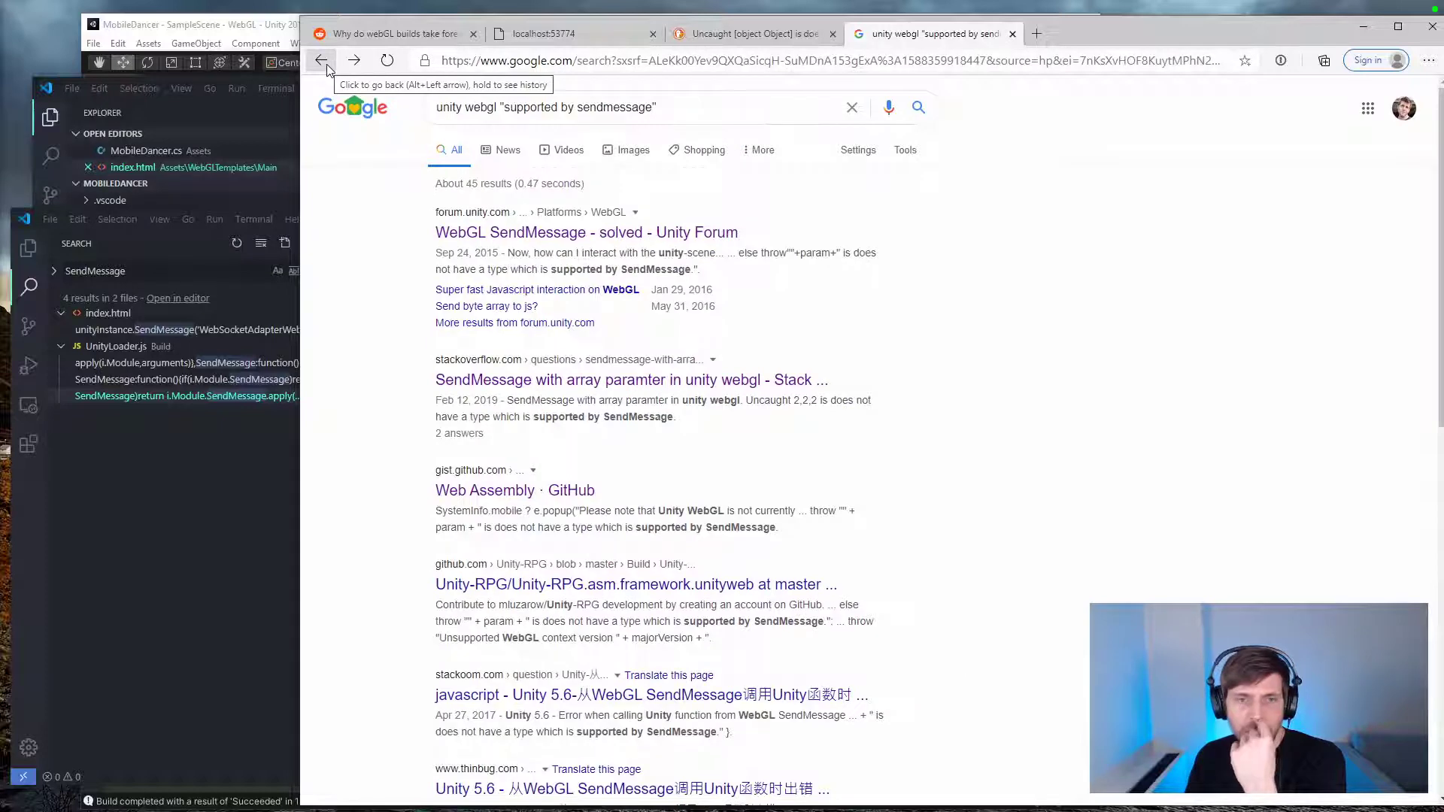
scroll(444, 154, down, 3)
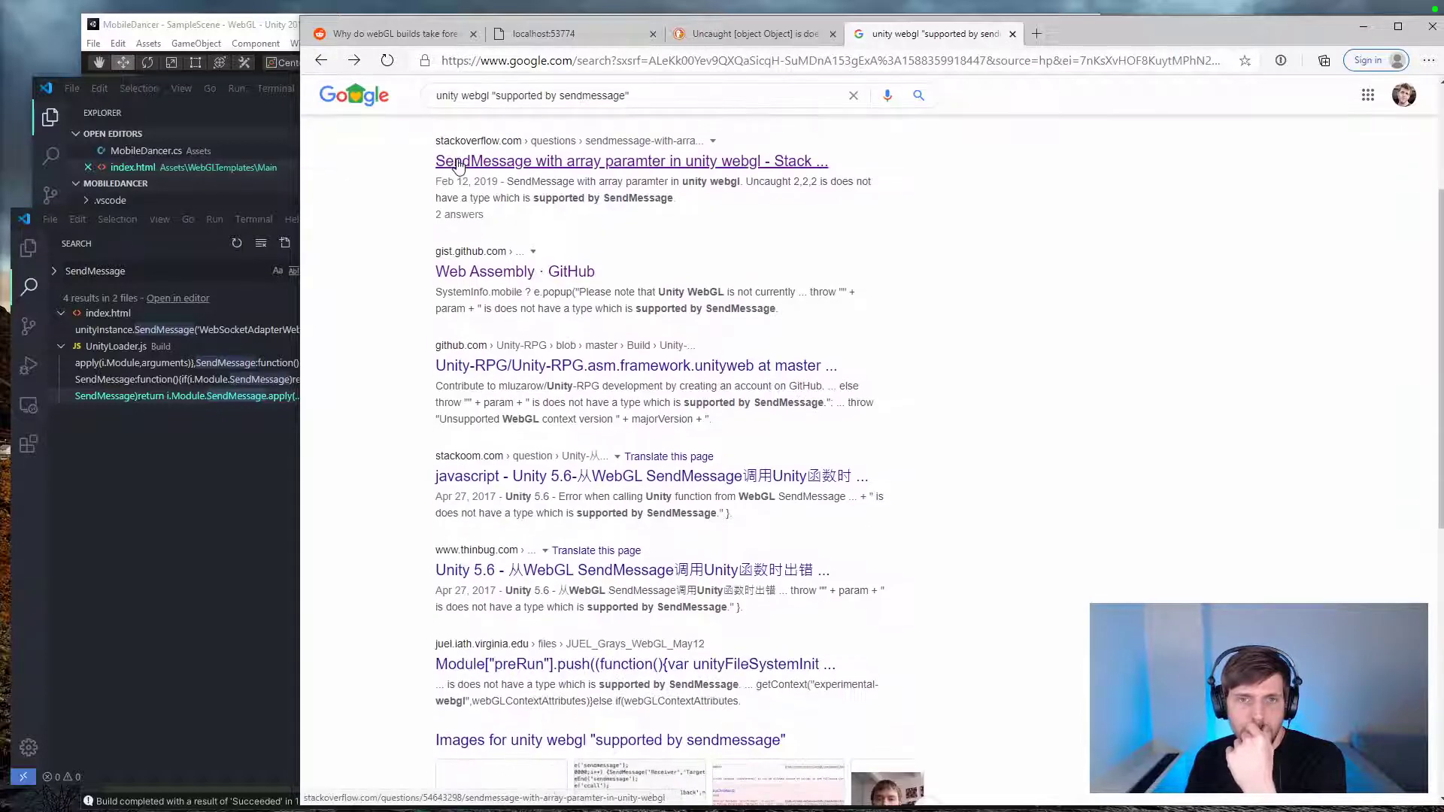
scroll(458, 166, down, 2)
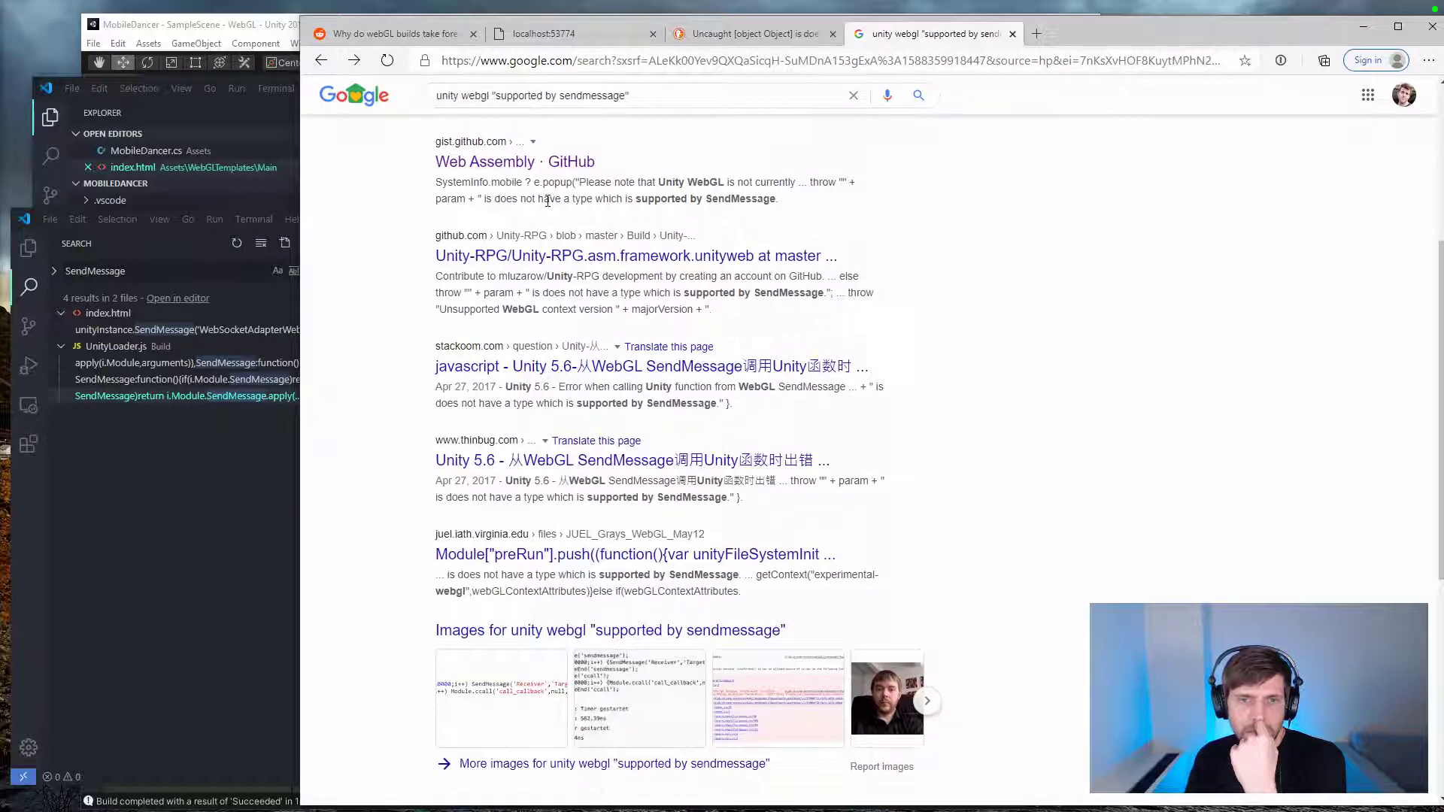
scroll(547, 201, up, 4)
scroll(547, 202, down, 7)
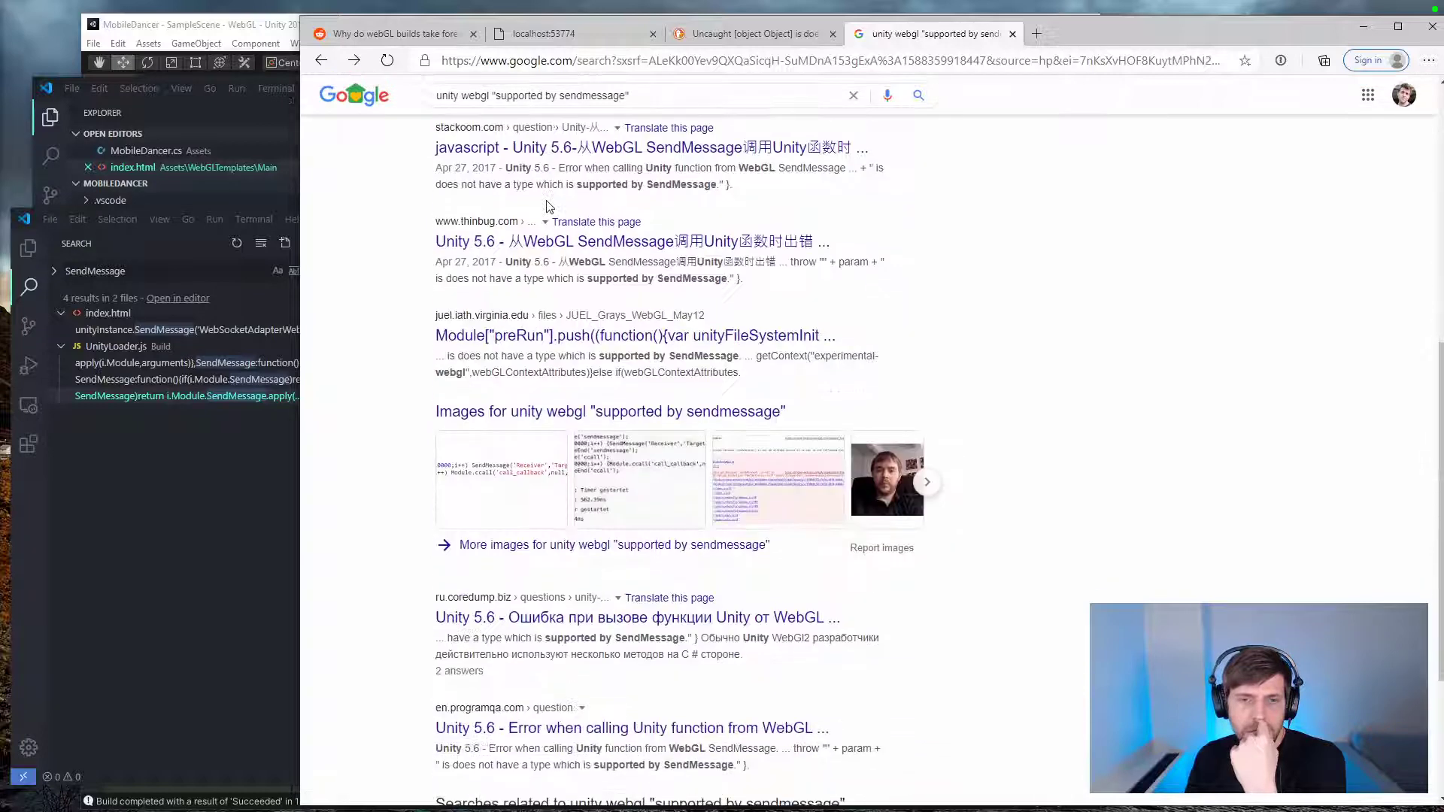
scroll(548, 204, down, 2)
scroll(547, 203, down, 2)
Step: Search the web for "webgl sendmessage not working"
click(639, 62)
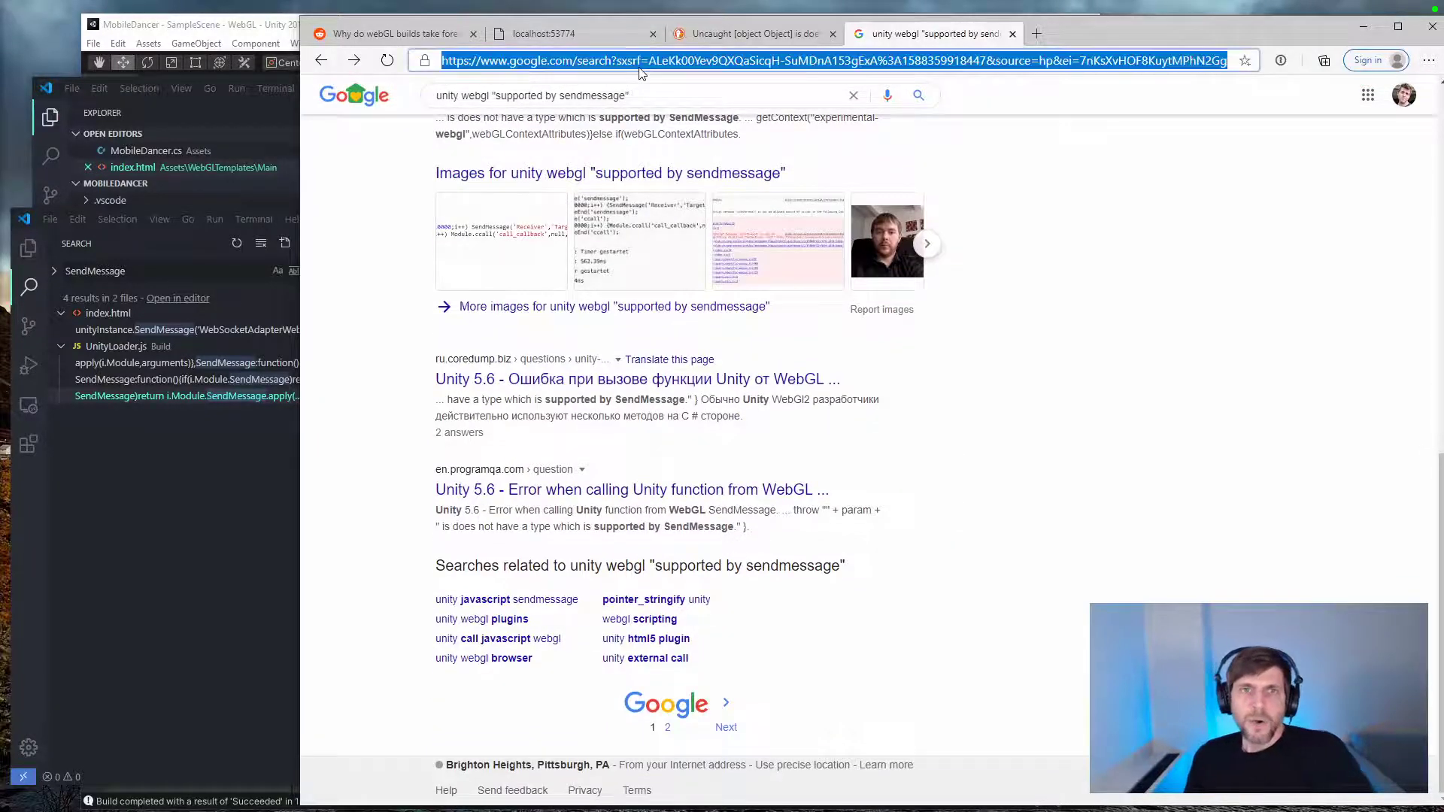
text(webgl sendmesss)
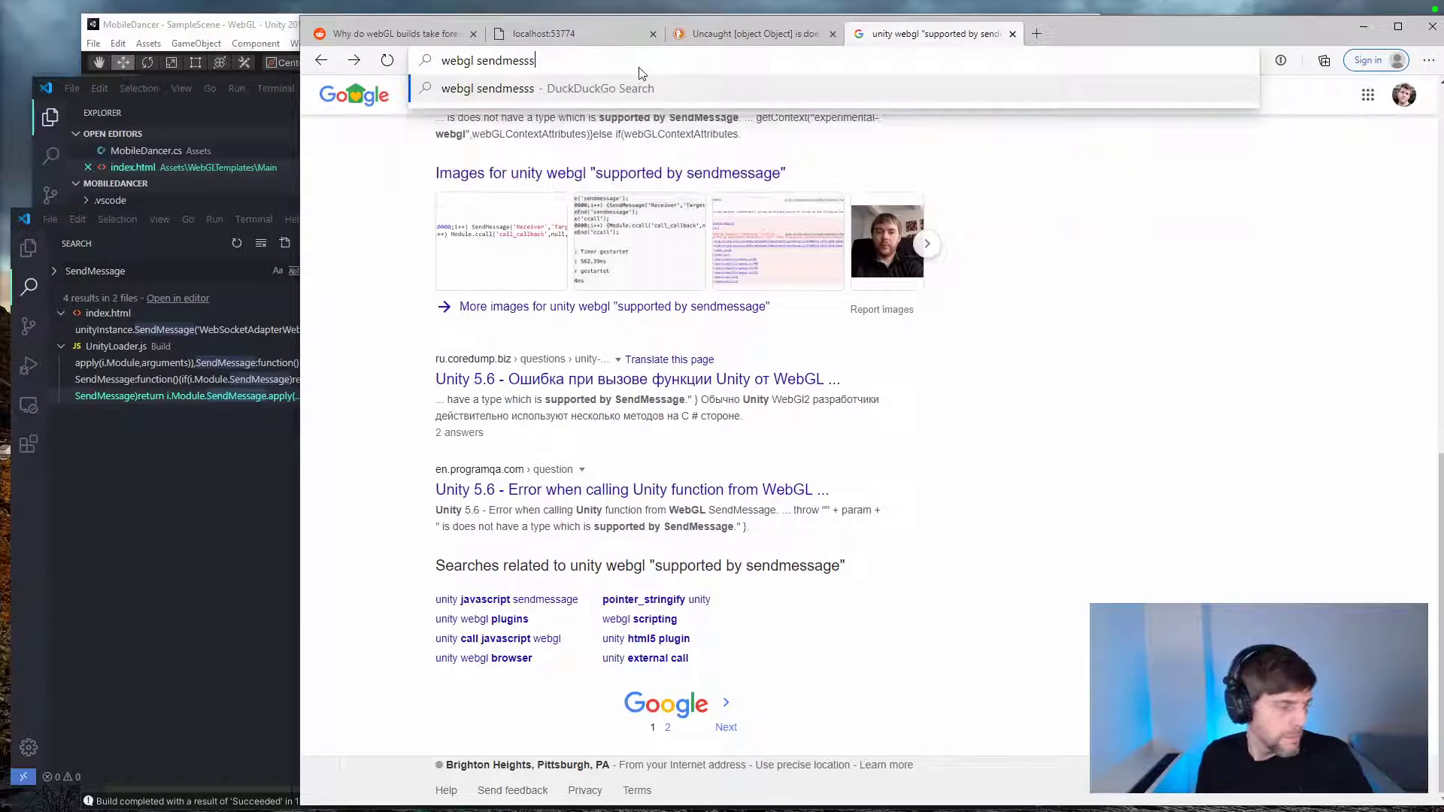
key(BackSpace)
text(age nto w)
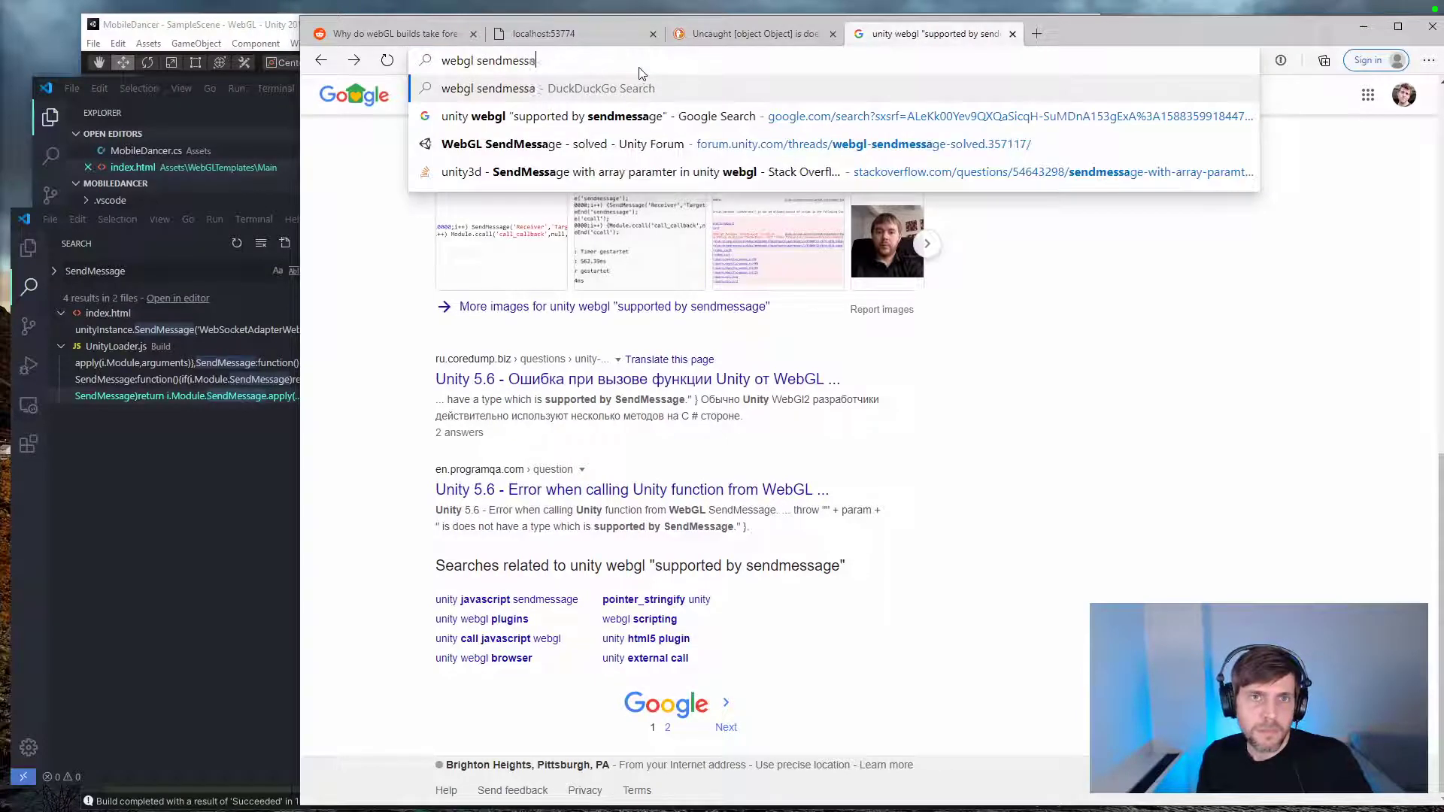
key(BackSpace)
key(BackSpace)
key(BackSpace)
key(BackSpace)
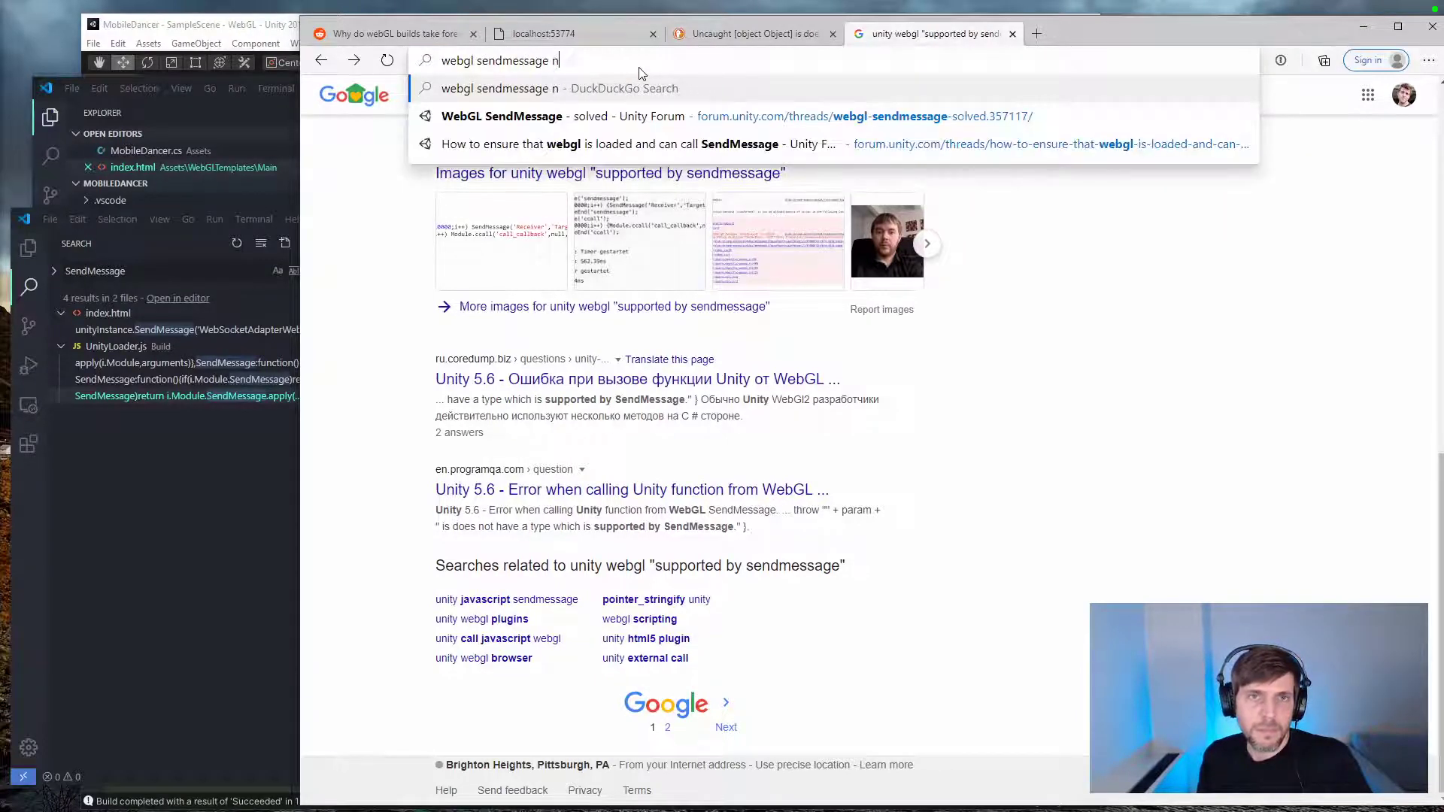
text(ot working)
key(Return)
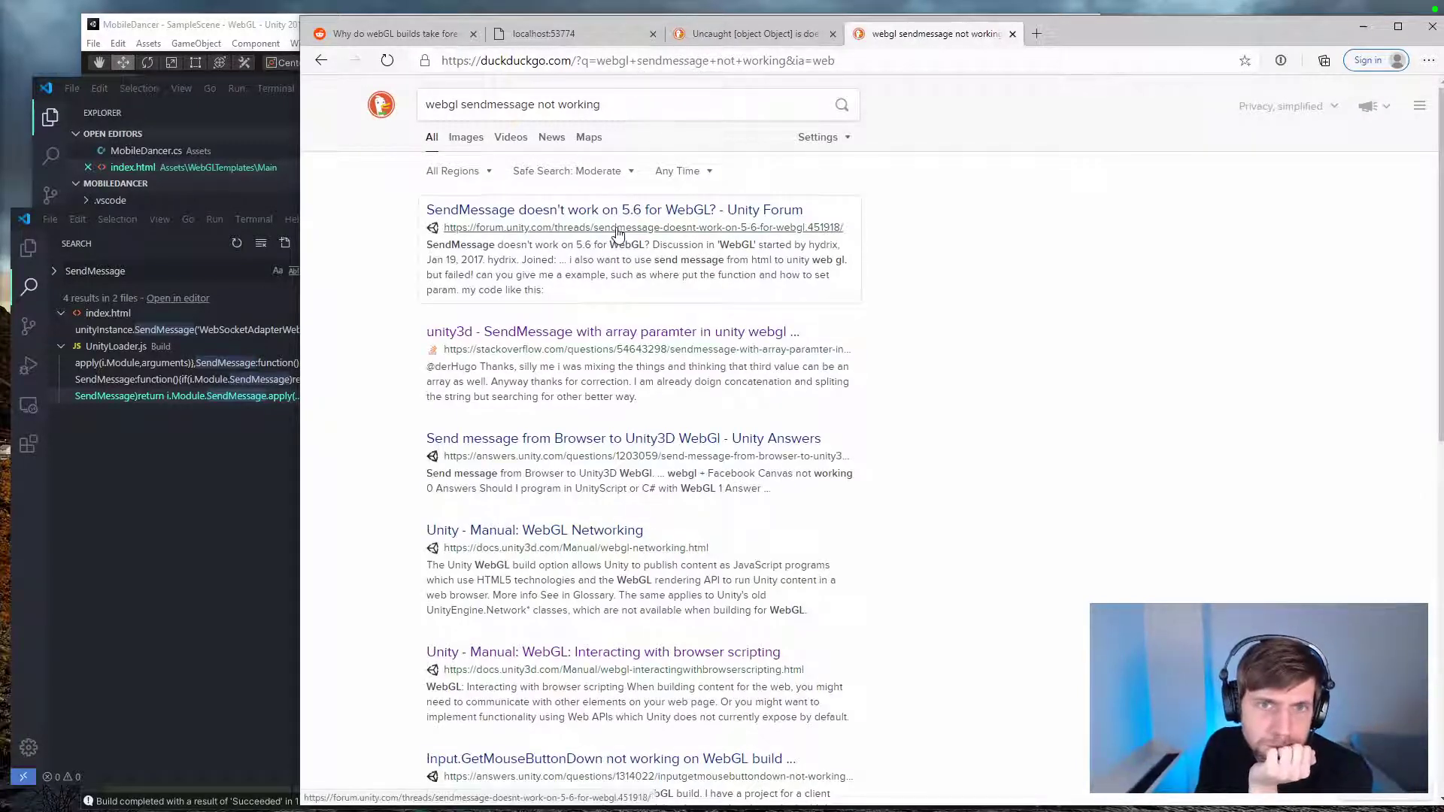
Step: Read the "Send message from Browser to Unity3D WebGl" question from the search results and return to the results
click(619, 440)
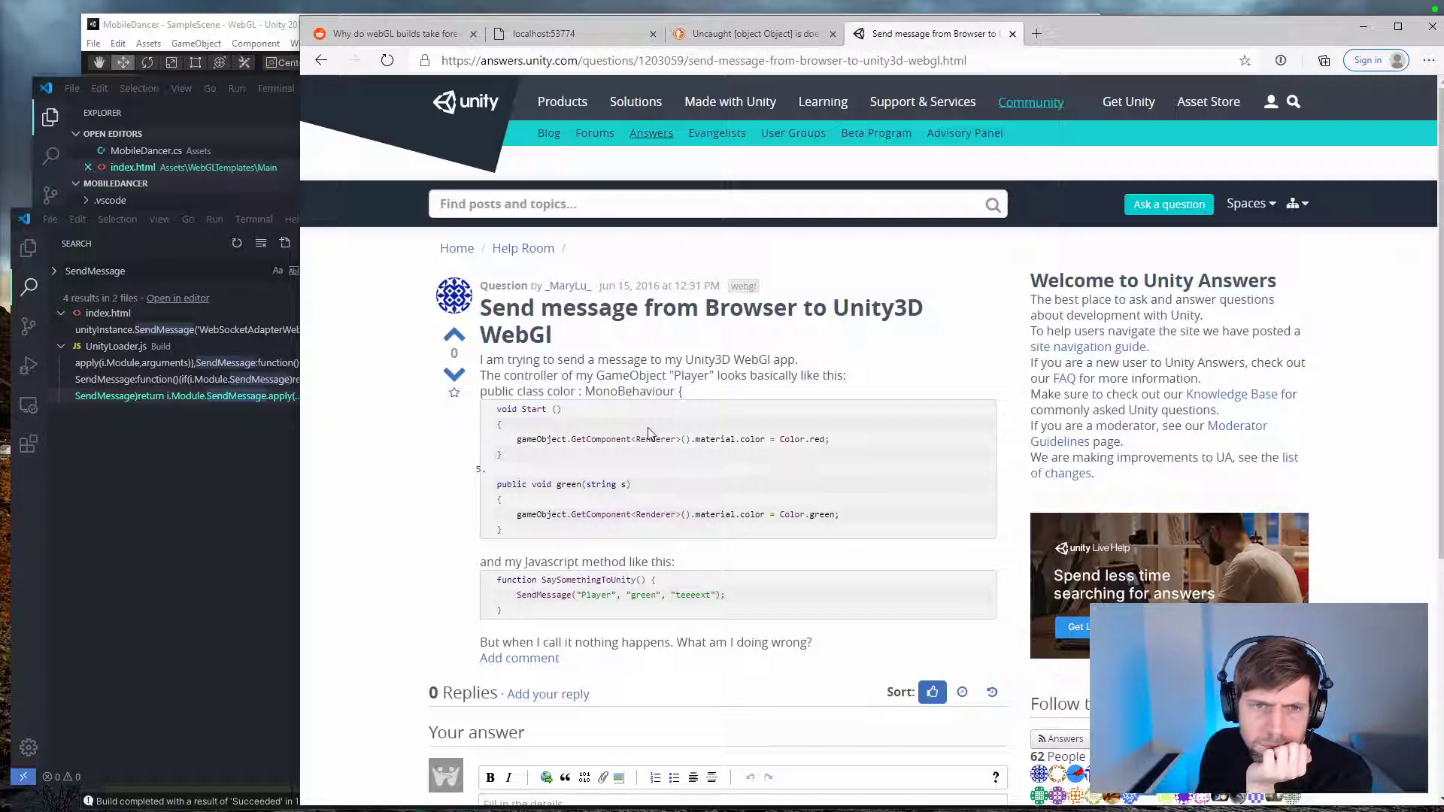
scroll(648, 432, down, 5)
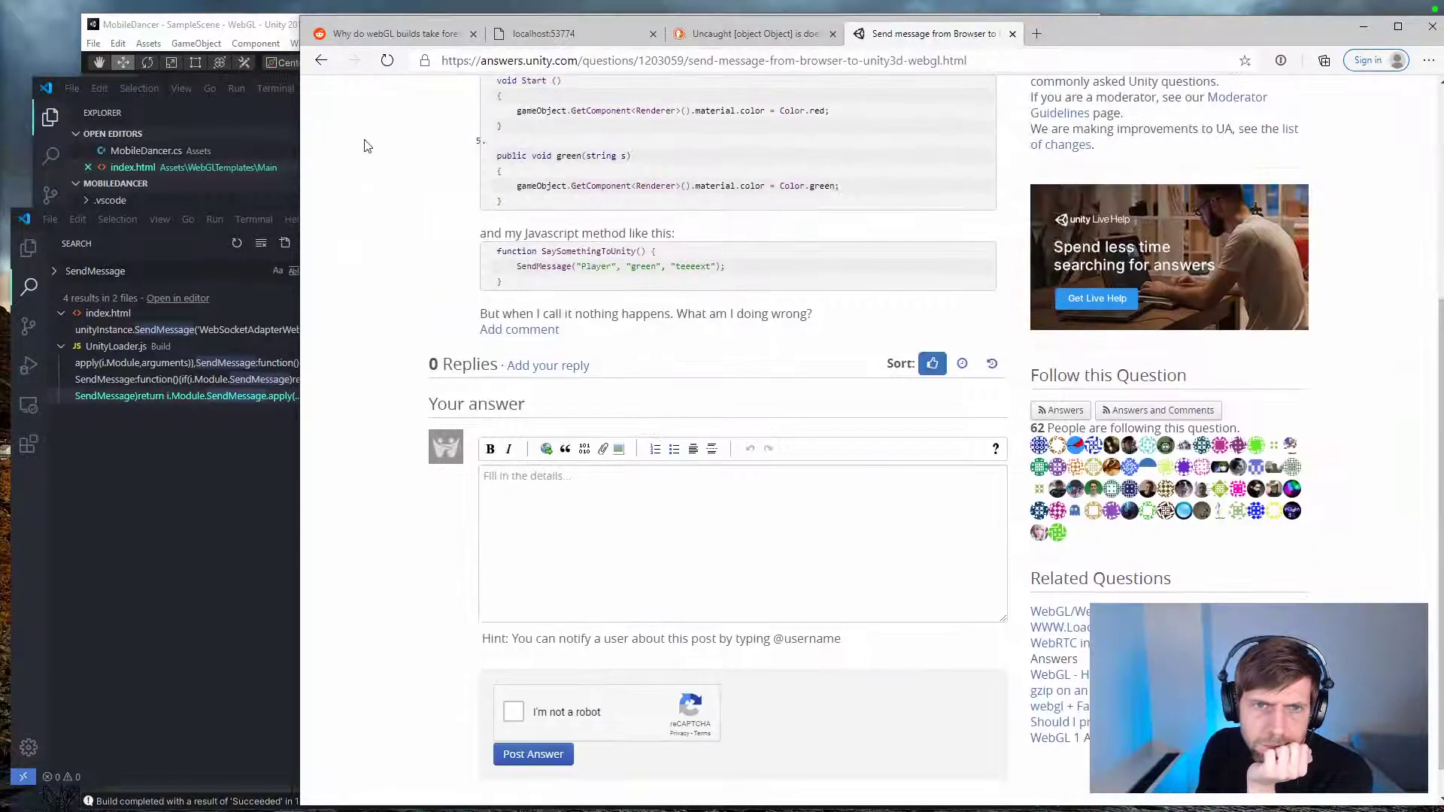
click(320, 61)
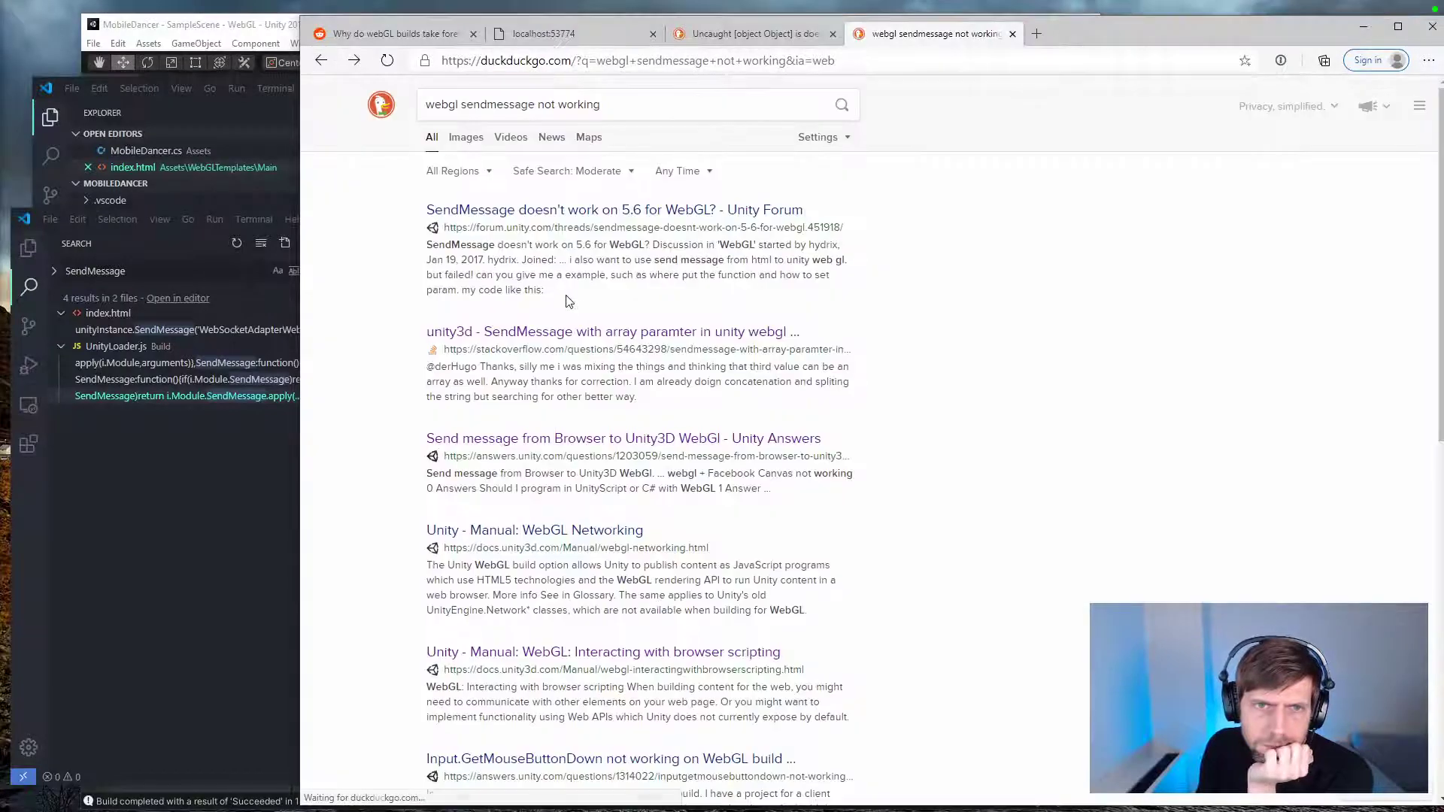
Step: Open the forum thread "SendMessage doesn't work on 5.6 for WebGL?" and read the Unity Technologies reply with its gameInstance.SendMessage example
click(546, 211)
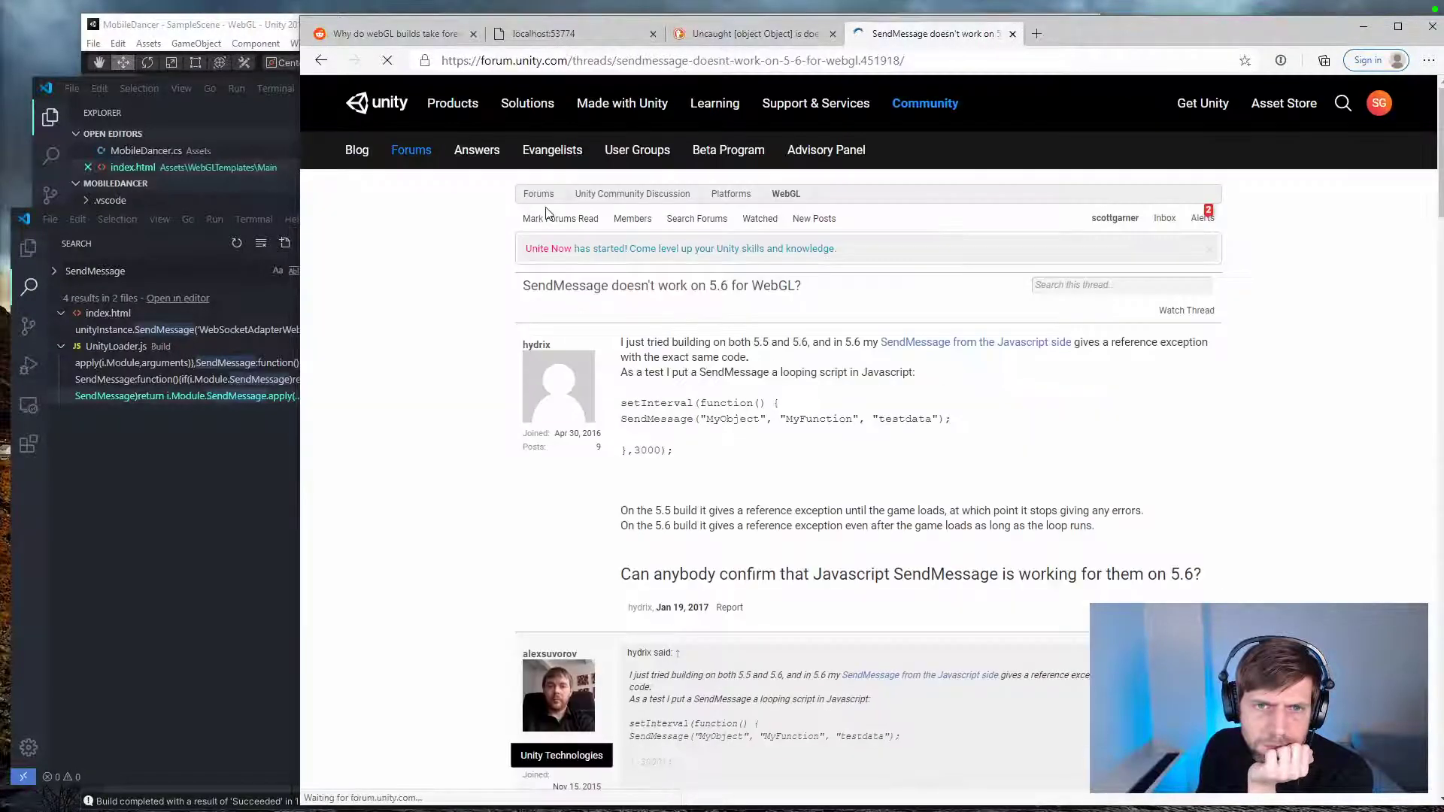
scroll(648, 436, down, 5)
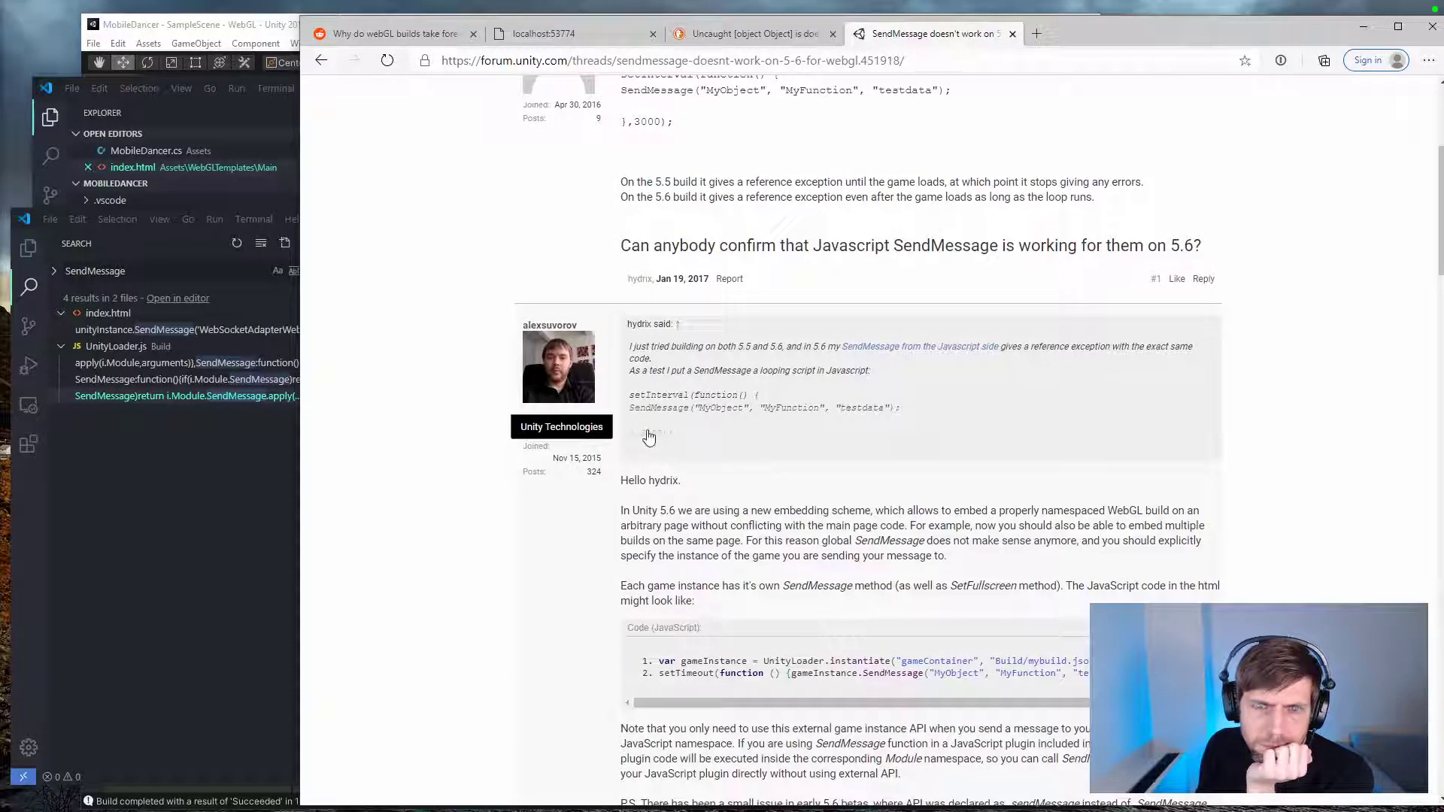
click(649, 436)
scroll(649, 436, down, 6)
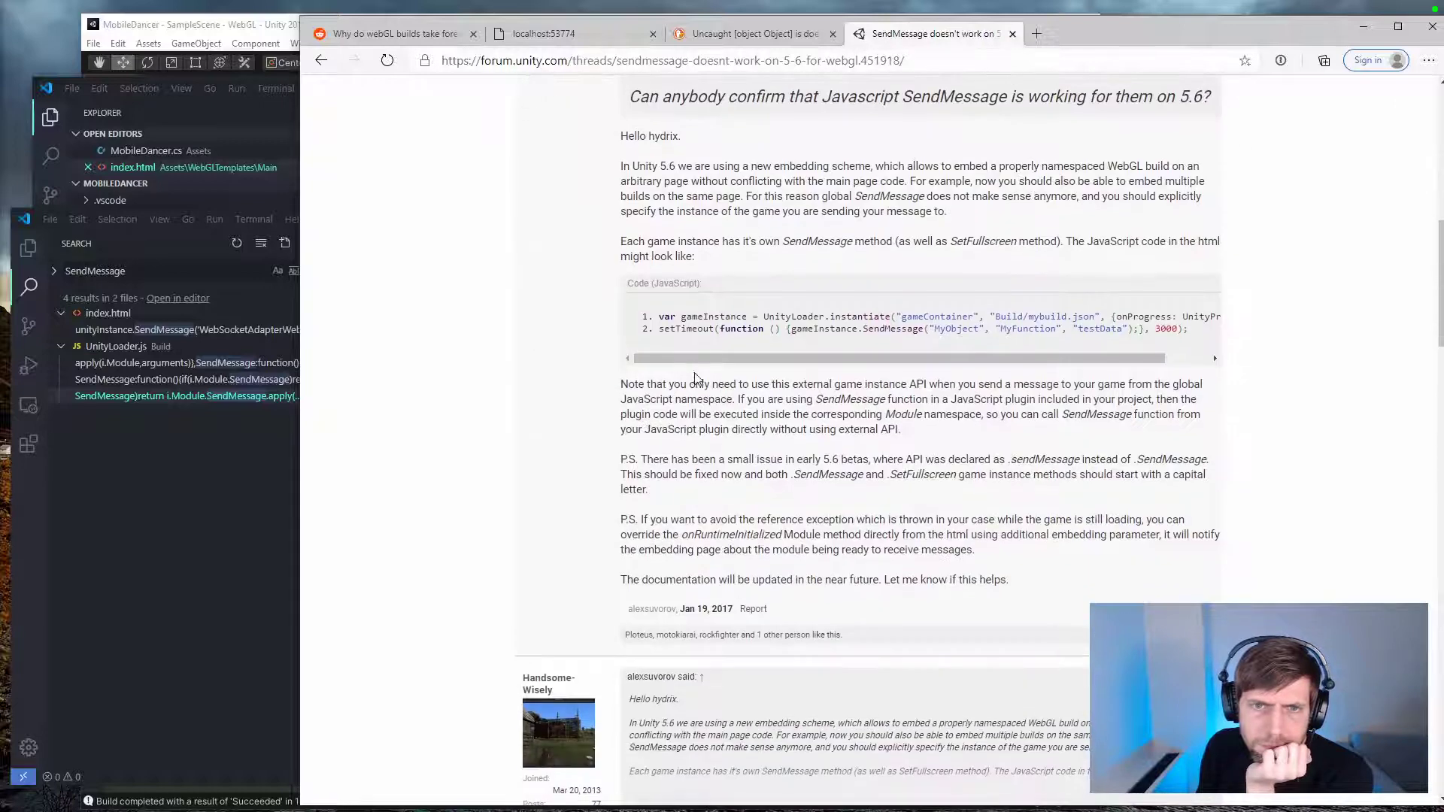
mouse_move(693, 360)
mouse_down()
mouse_move(796, 364)
mouse_move(683, 358)
mouse_up()
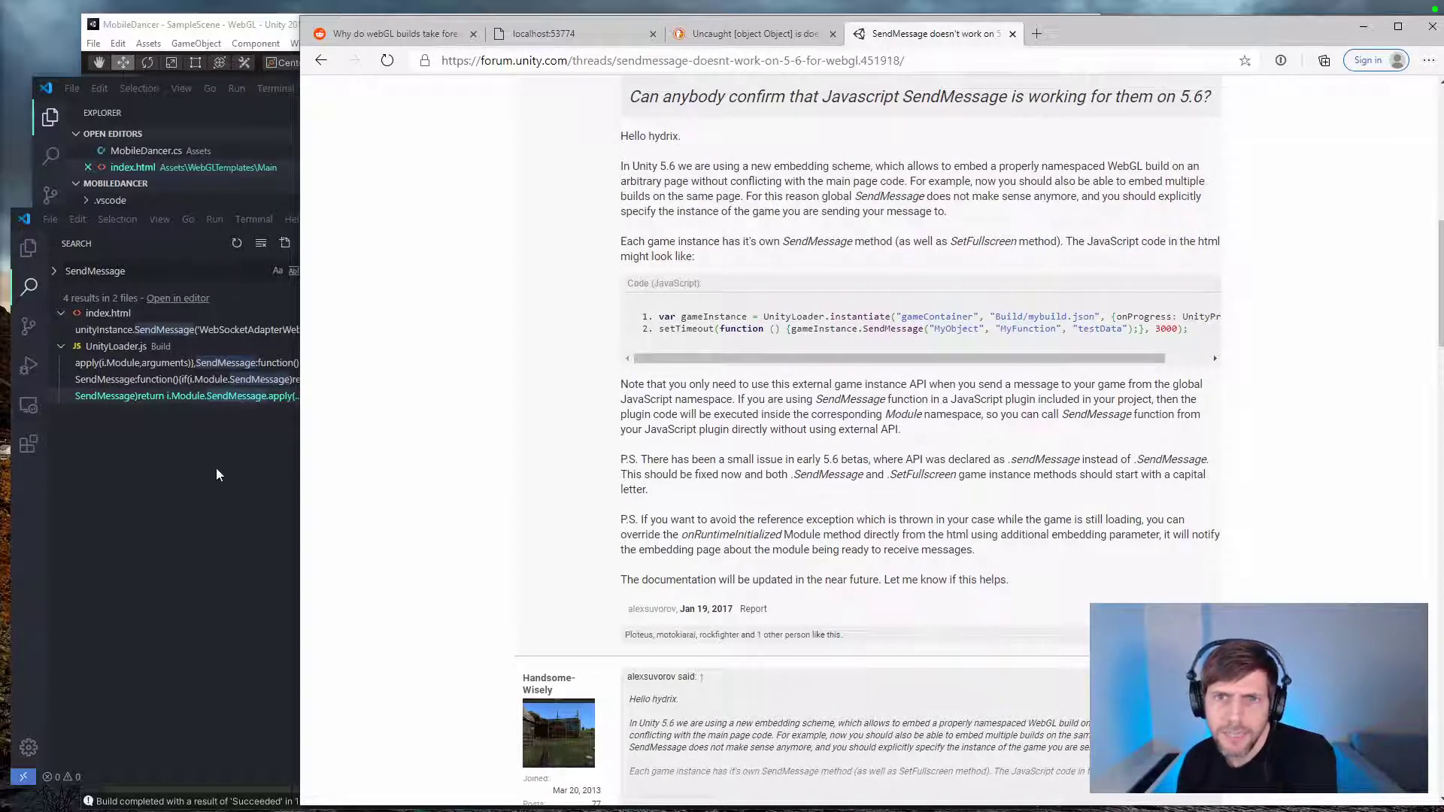
Step: In the Builds index.html, inspect the unityInstance declaration and the WebSocketAdapterWebGL argument of the SendMessage call
click(187, 513)
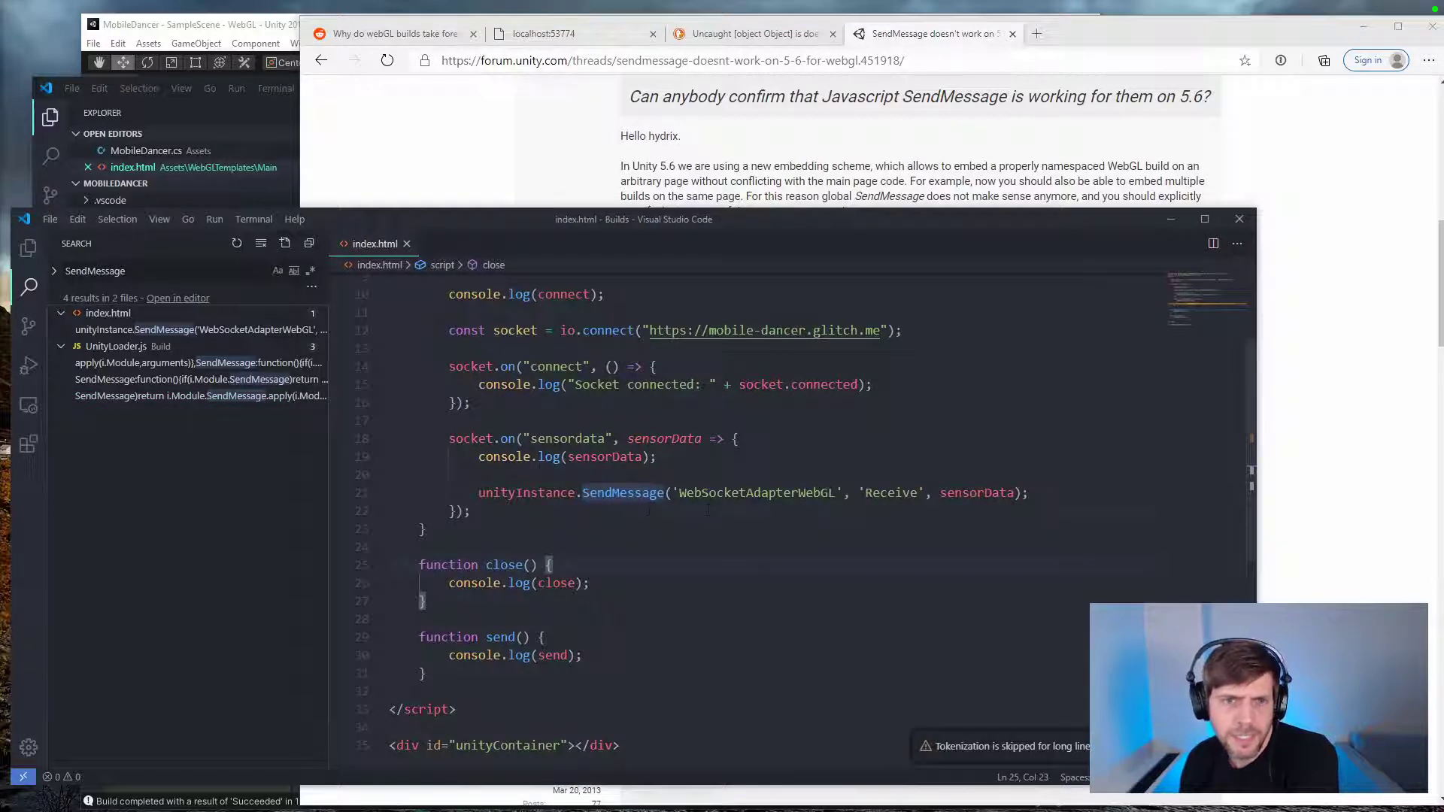
double_click(539, 493)
scroll(539, 503, up, 2)
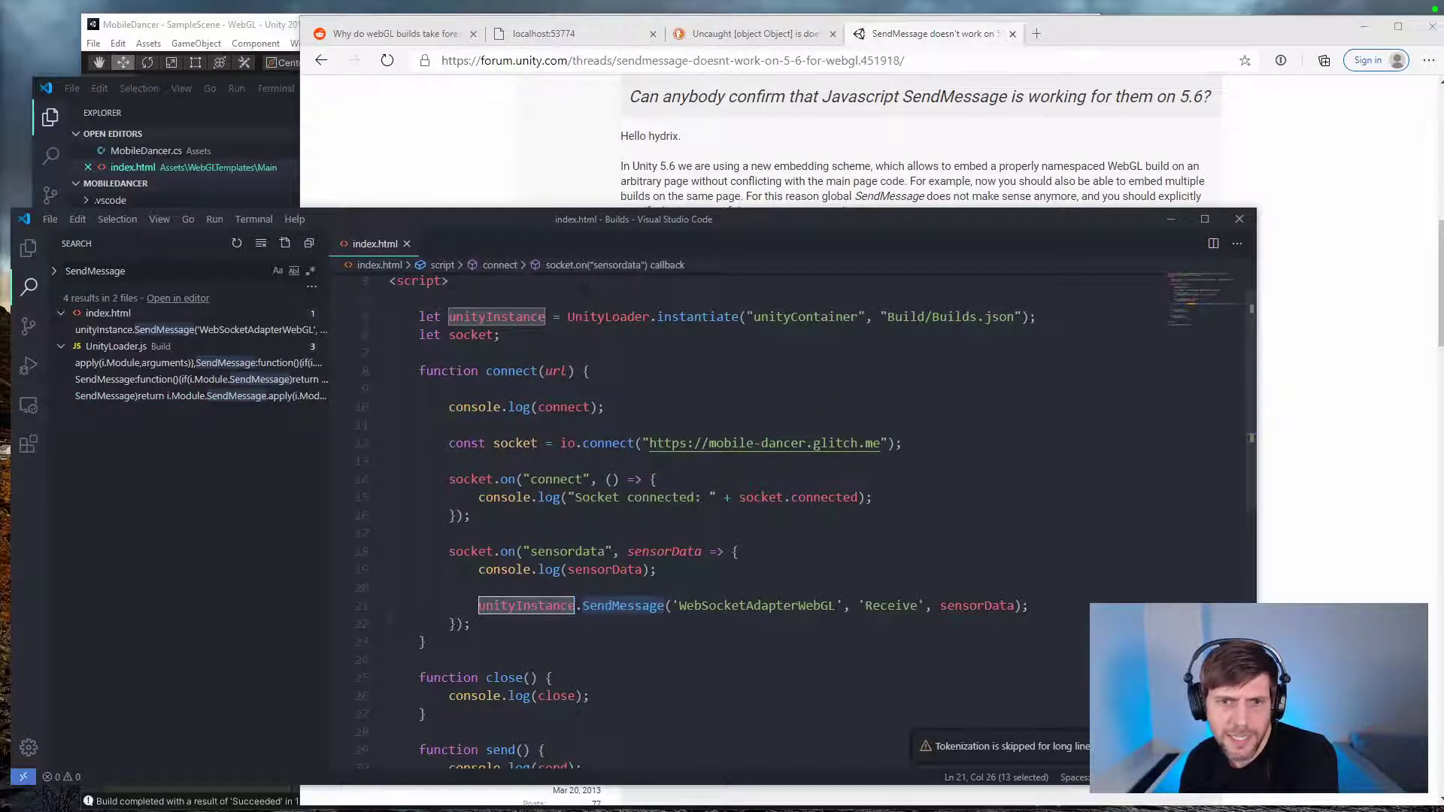
double_click(761, 606)
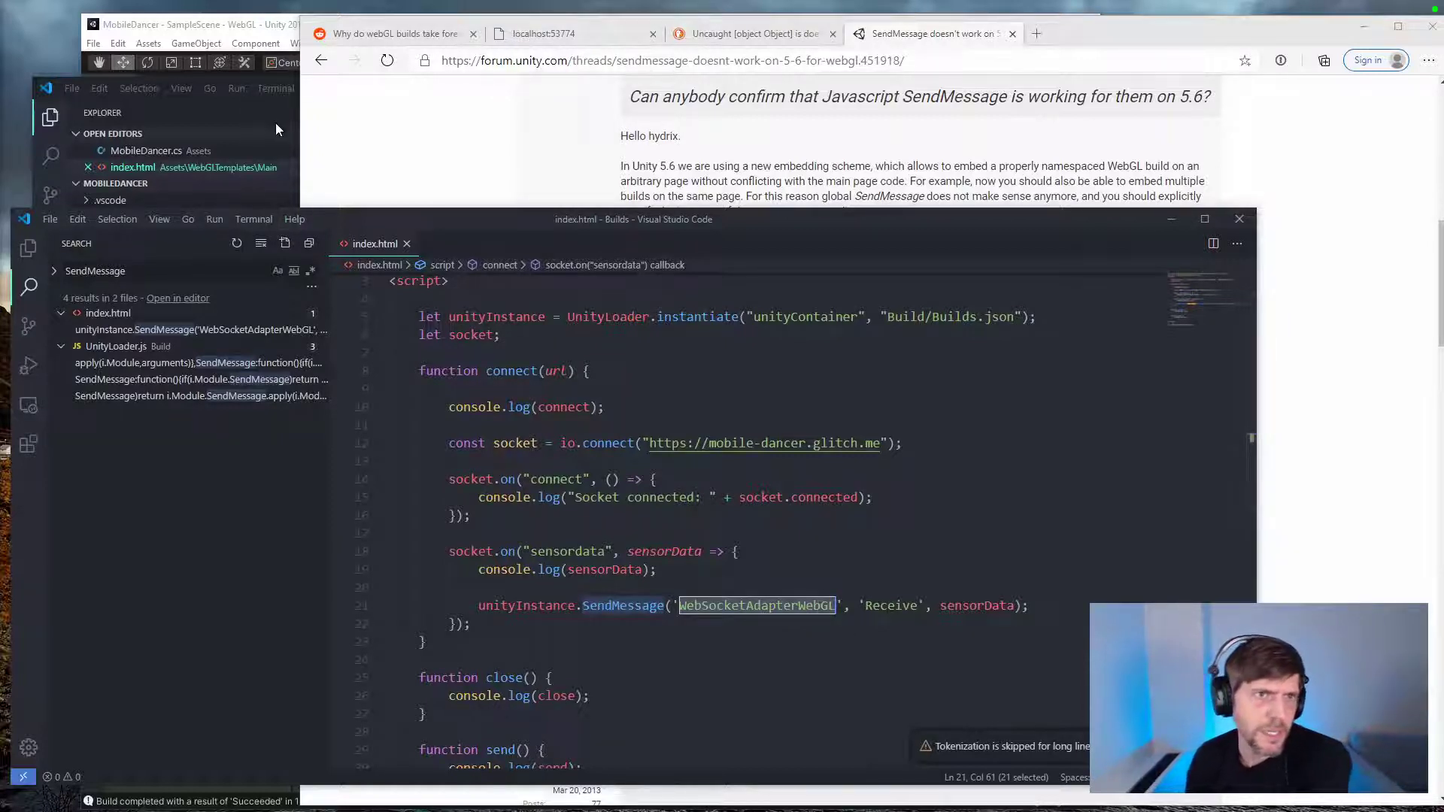
Step: In Unity, expand WebSocketBridge and compare its WebSocketAdapterWebGL child's name with the object name in the Builds index.html SendMessage call
click(280, 29)
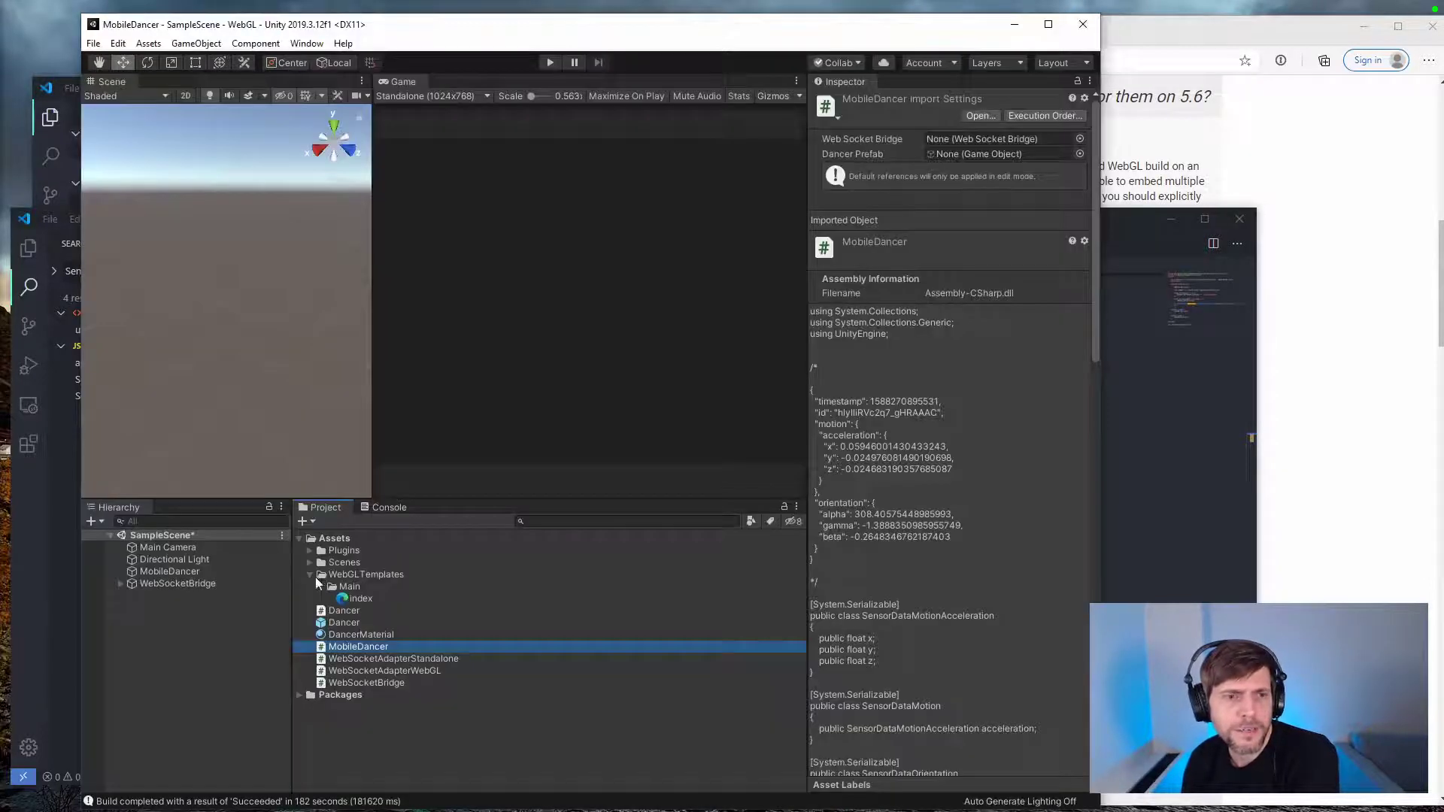
click(120, 583)
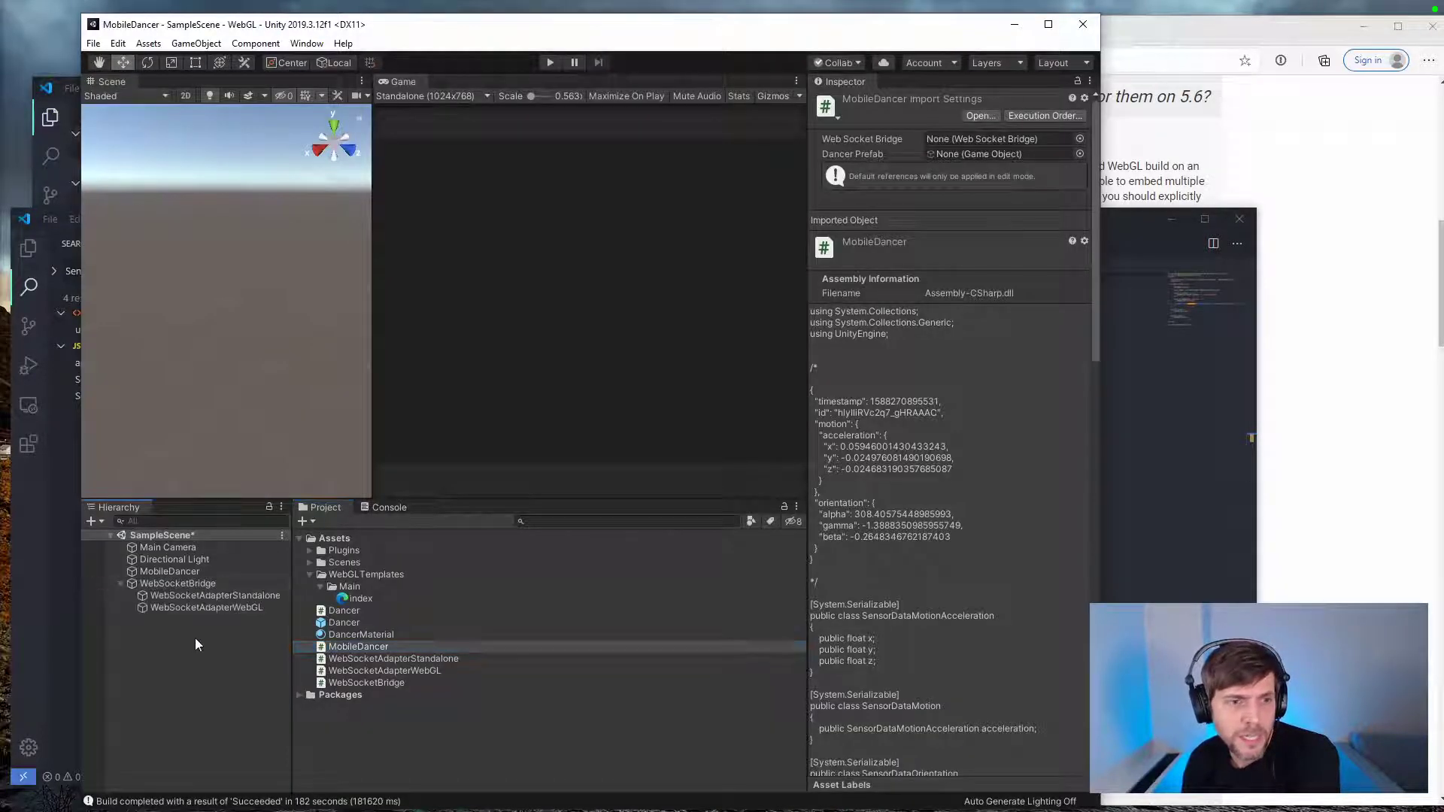
click(159, 607)
click(1121, 653)
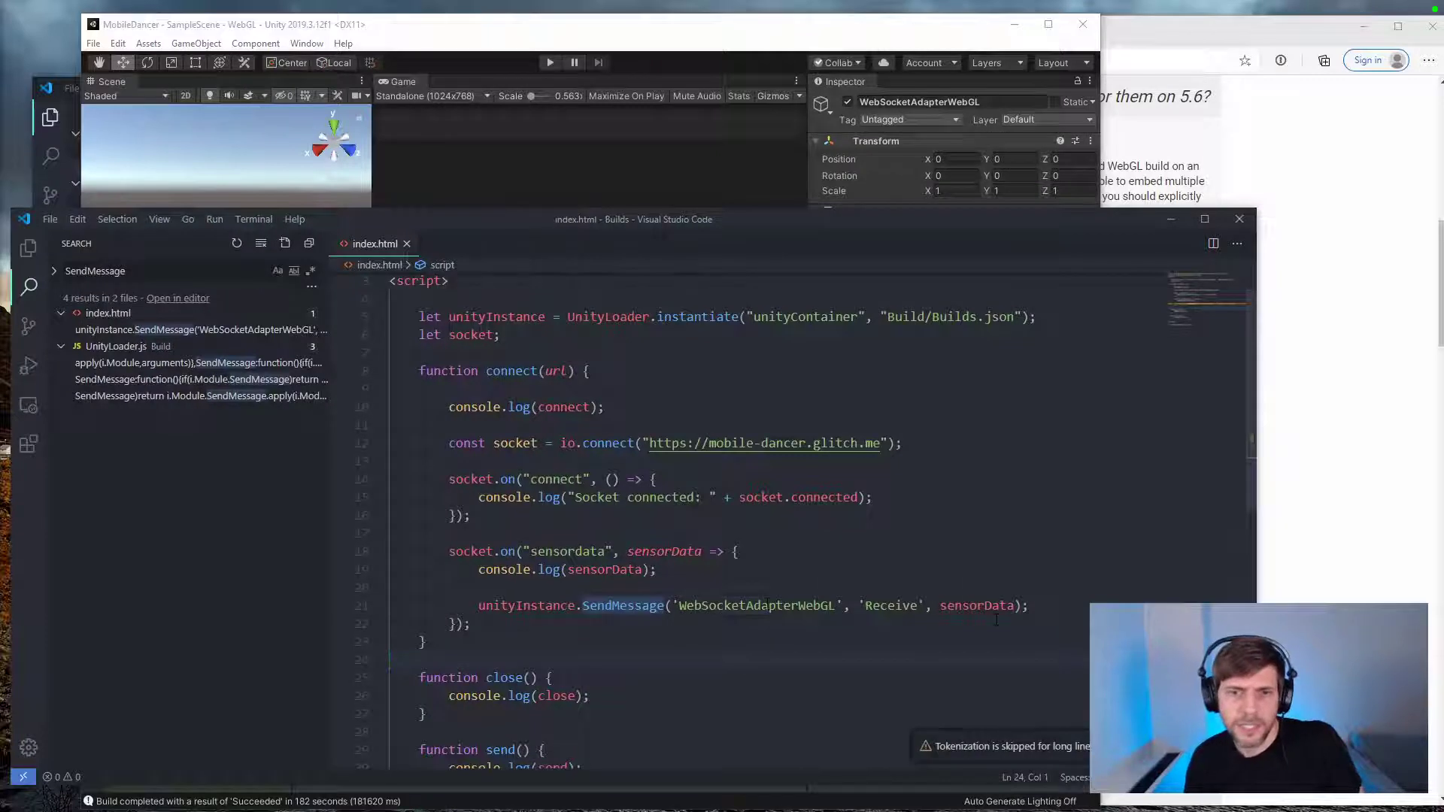
double_click(774, 606)
click(764, 55)
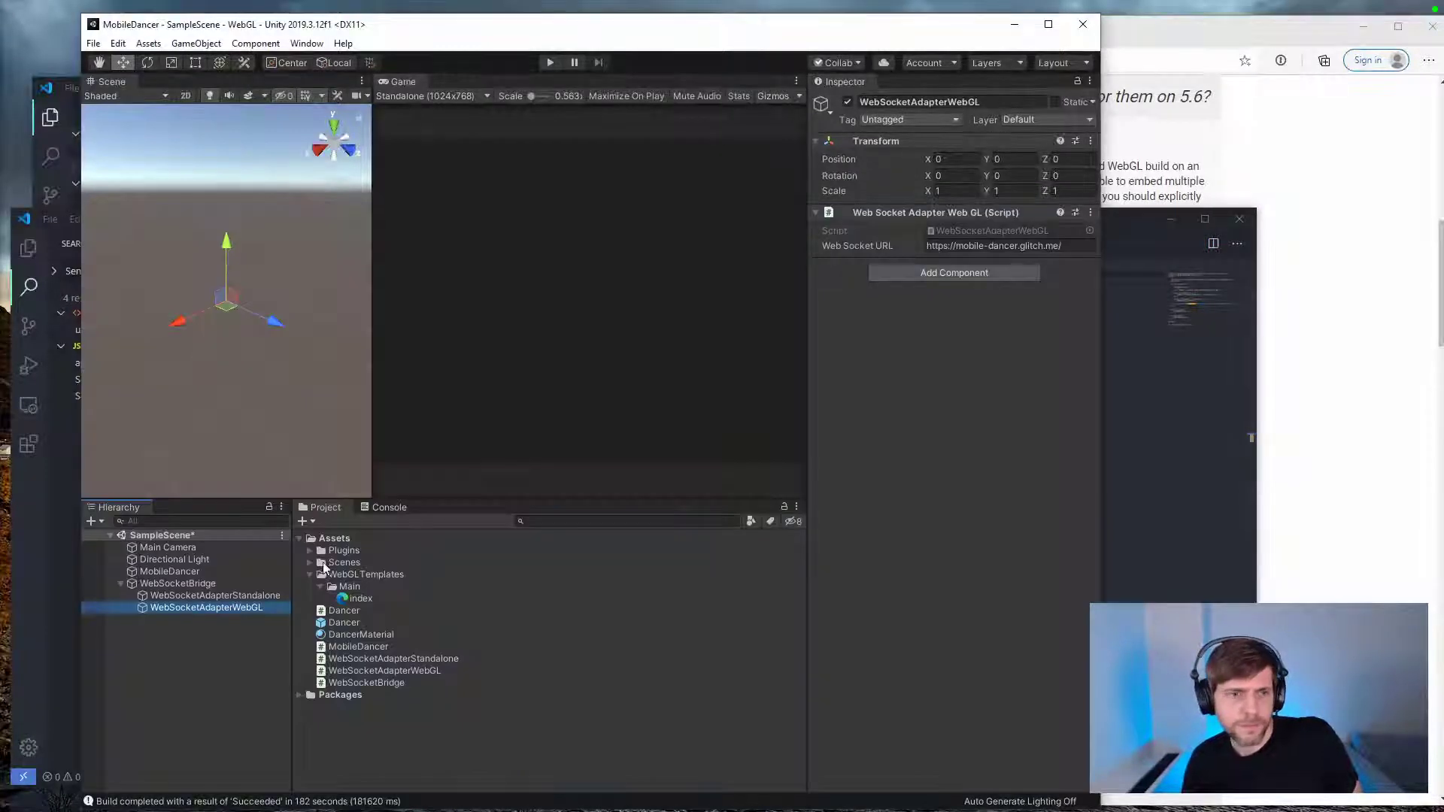
click(248, 606)
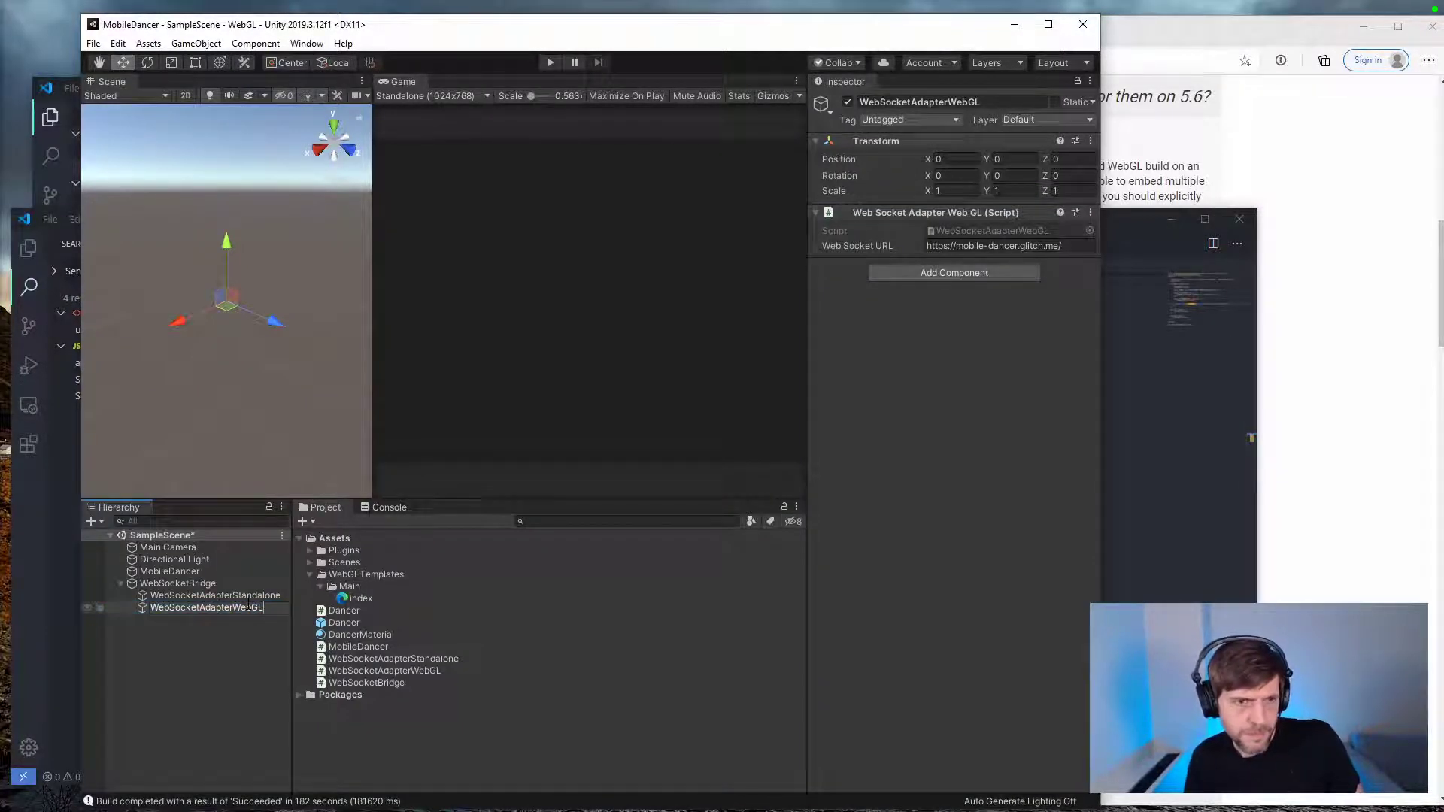
key(Return)
Step: Open the WebSocketAdapterWebGL script and compare its Receive method with the method name passed to SendMessage in the Builds index.html
click(396, 668)
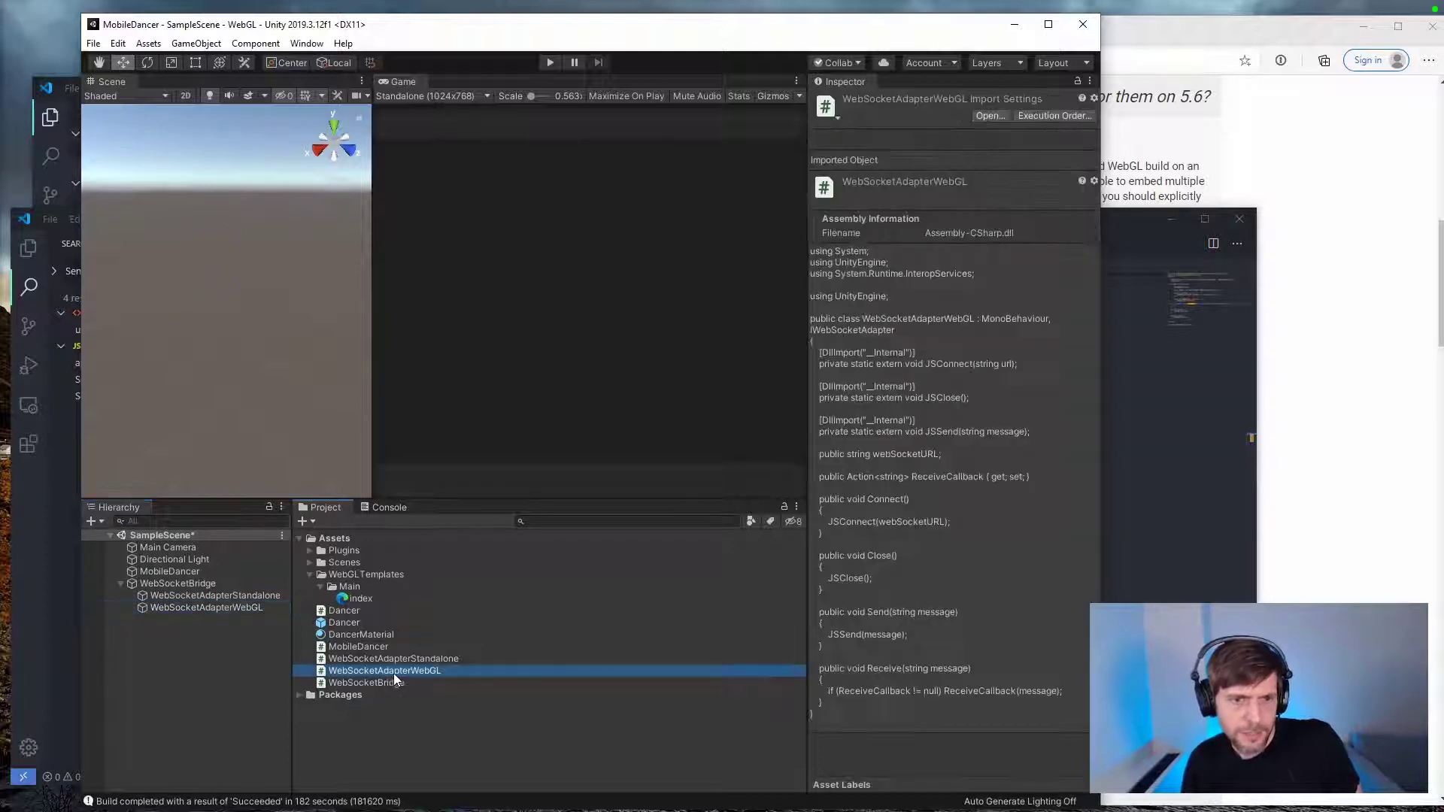
click(396, 670)
key(Return)
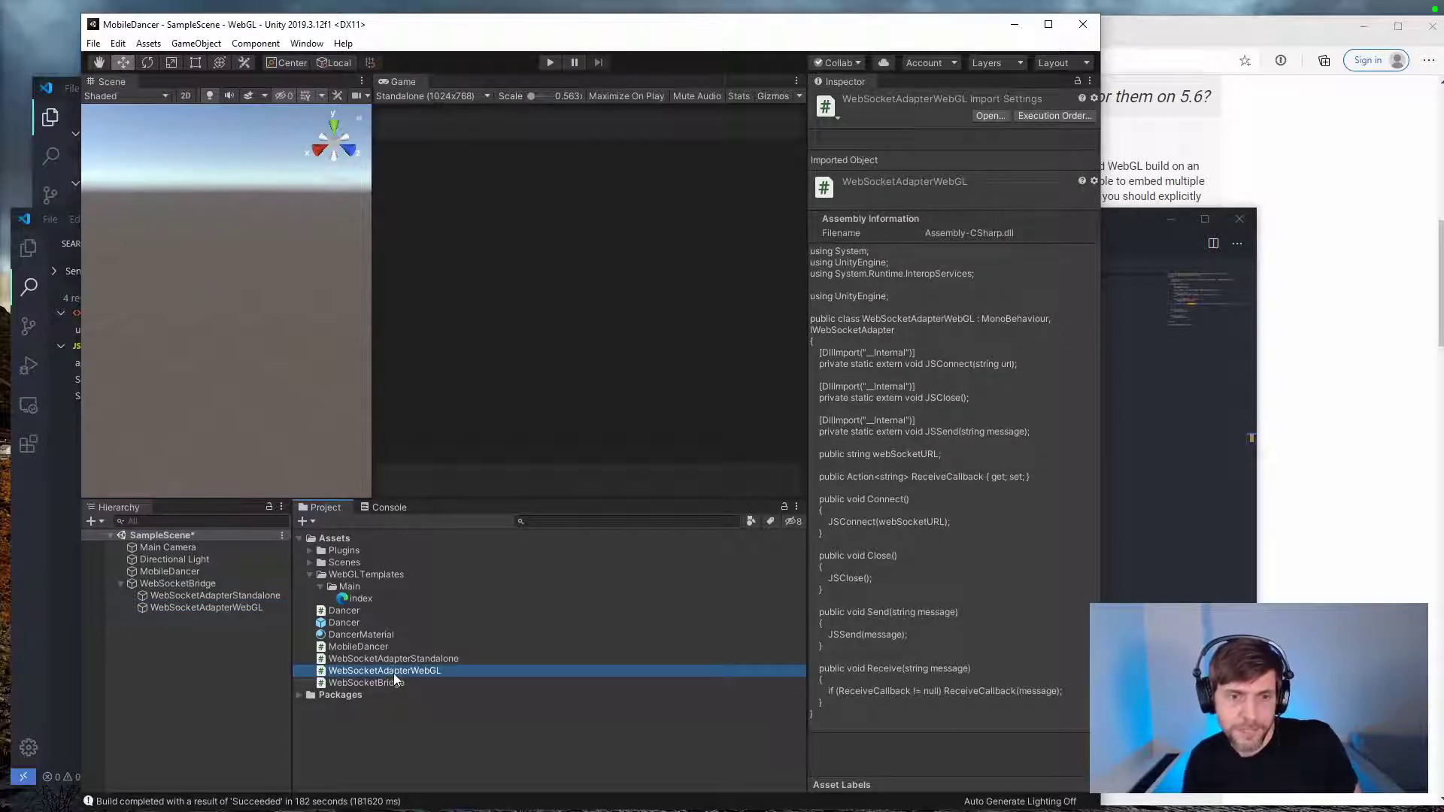
double_click(394, 672)
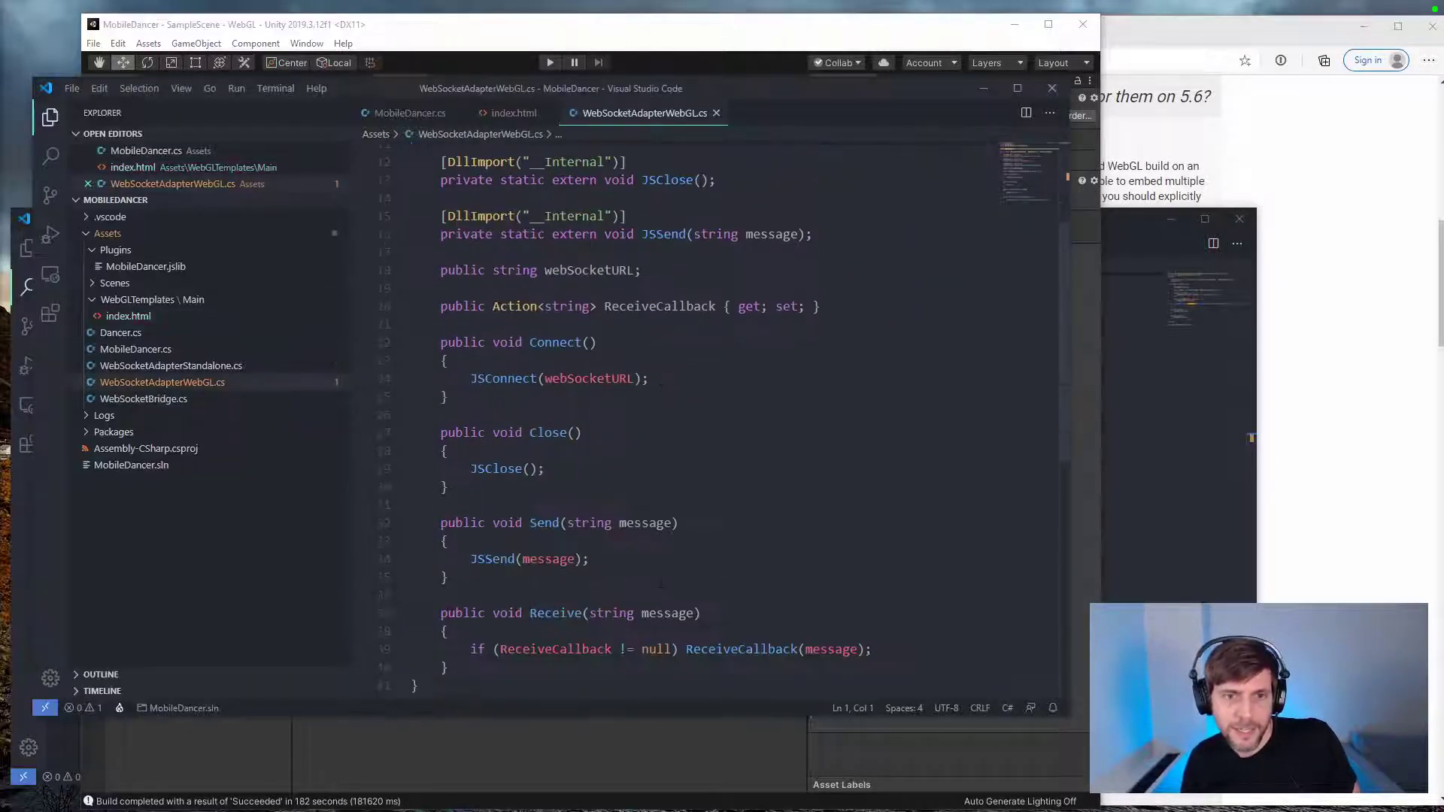
scroll(660, 583, down, 2)
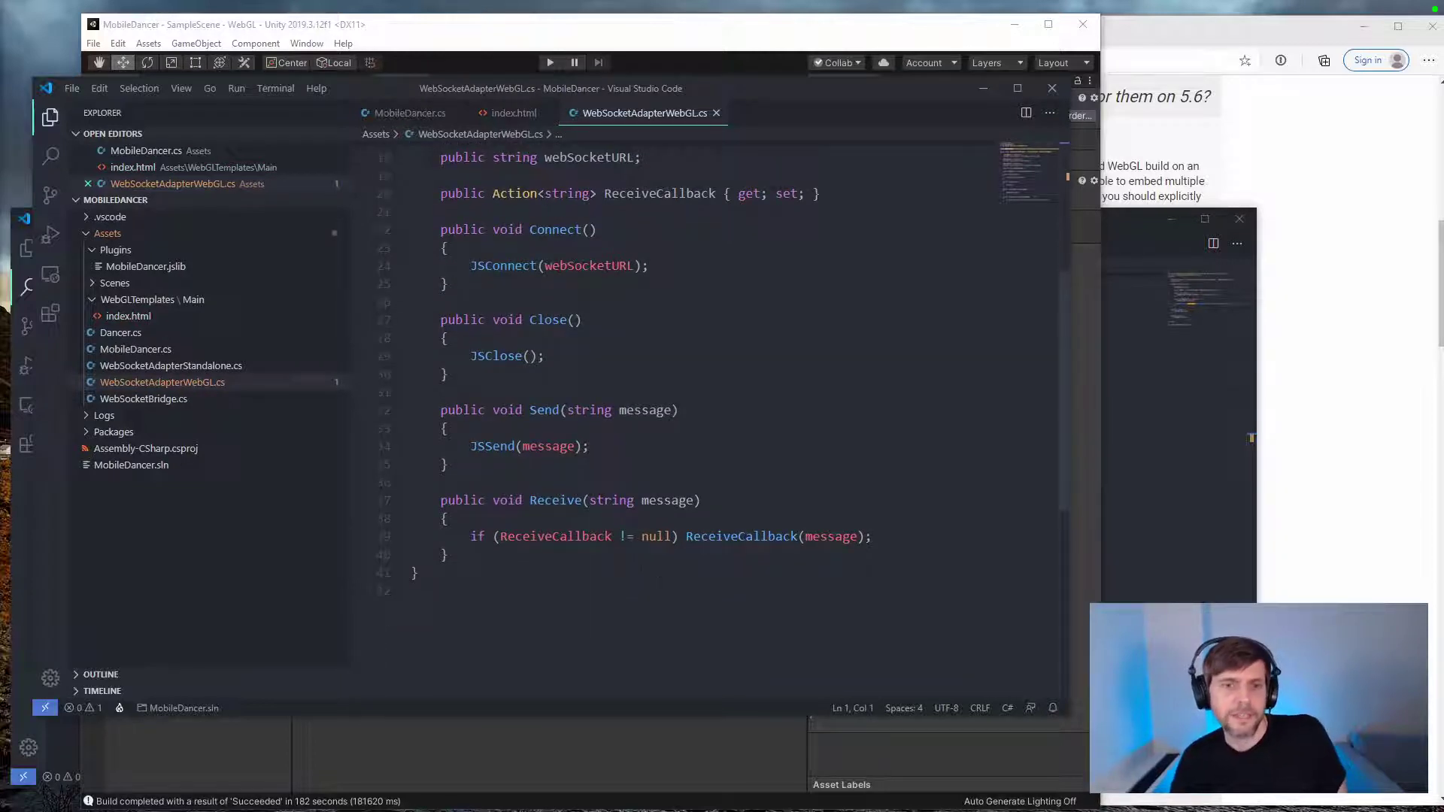
click(1144, 594)
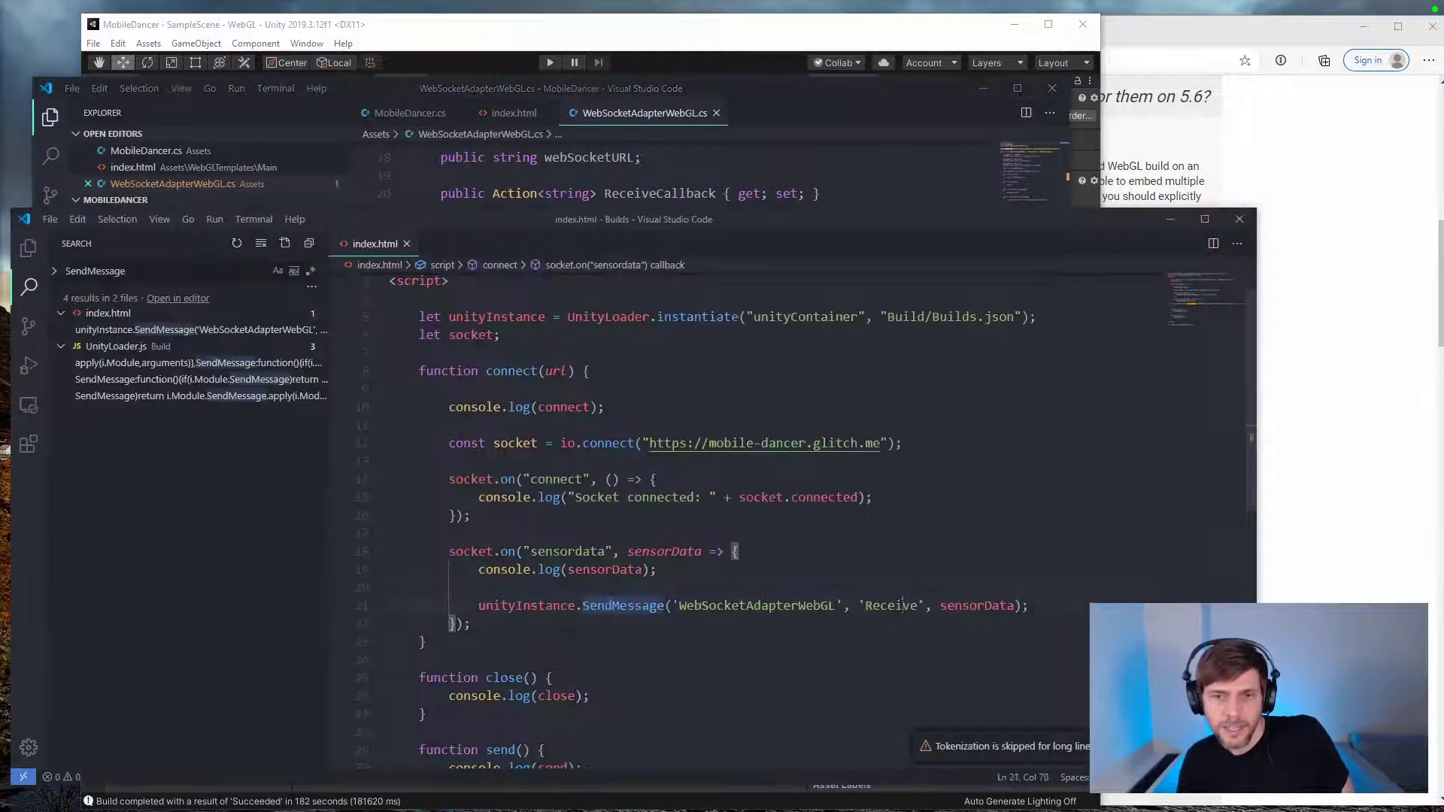
double_click(895, 606)
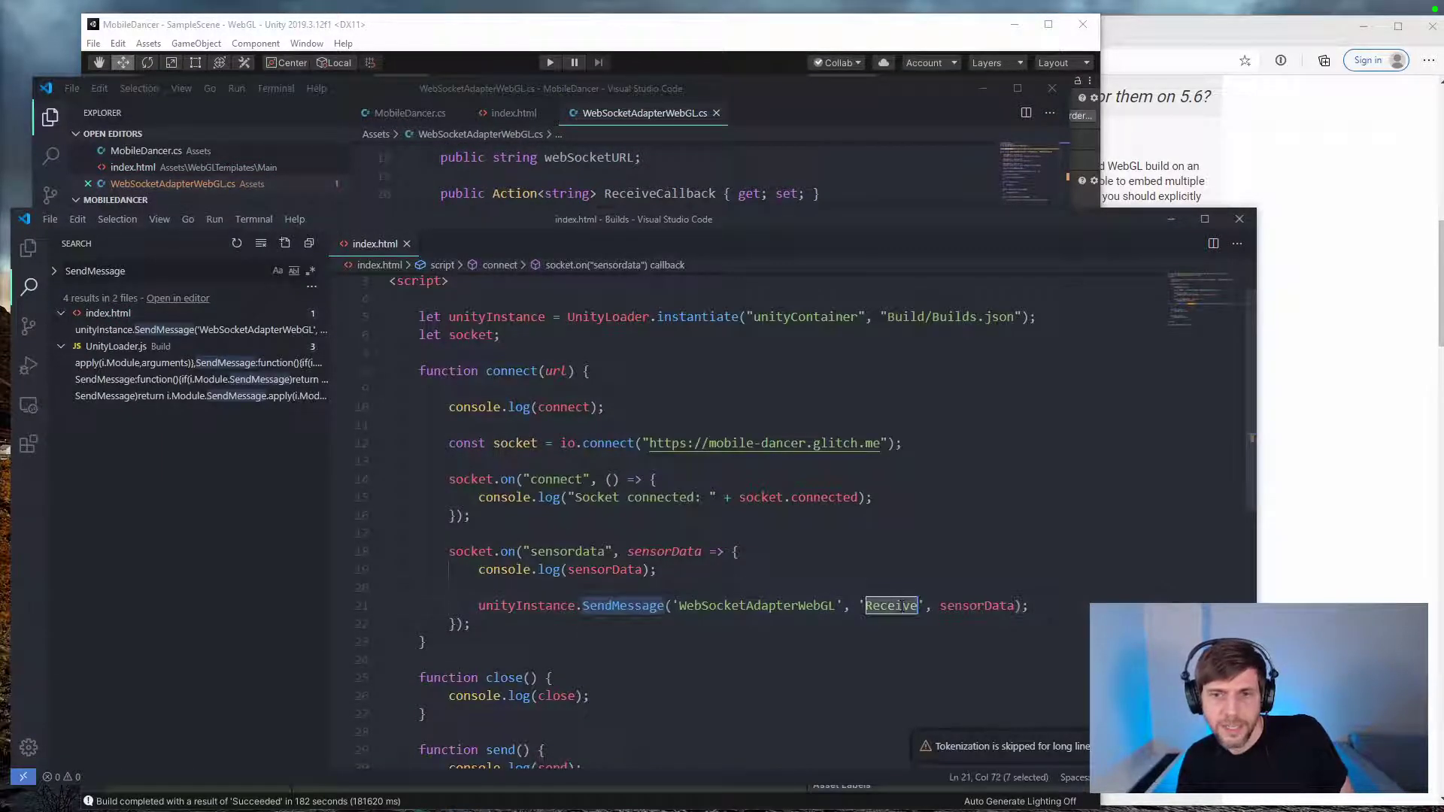
Step: Switch back to the browser, read the remaining replies in the SendMessage forum thread, and return to the search results
click(1301, 535)
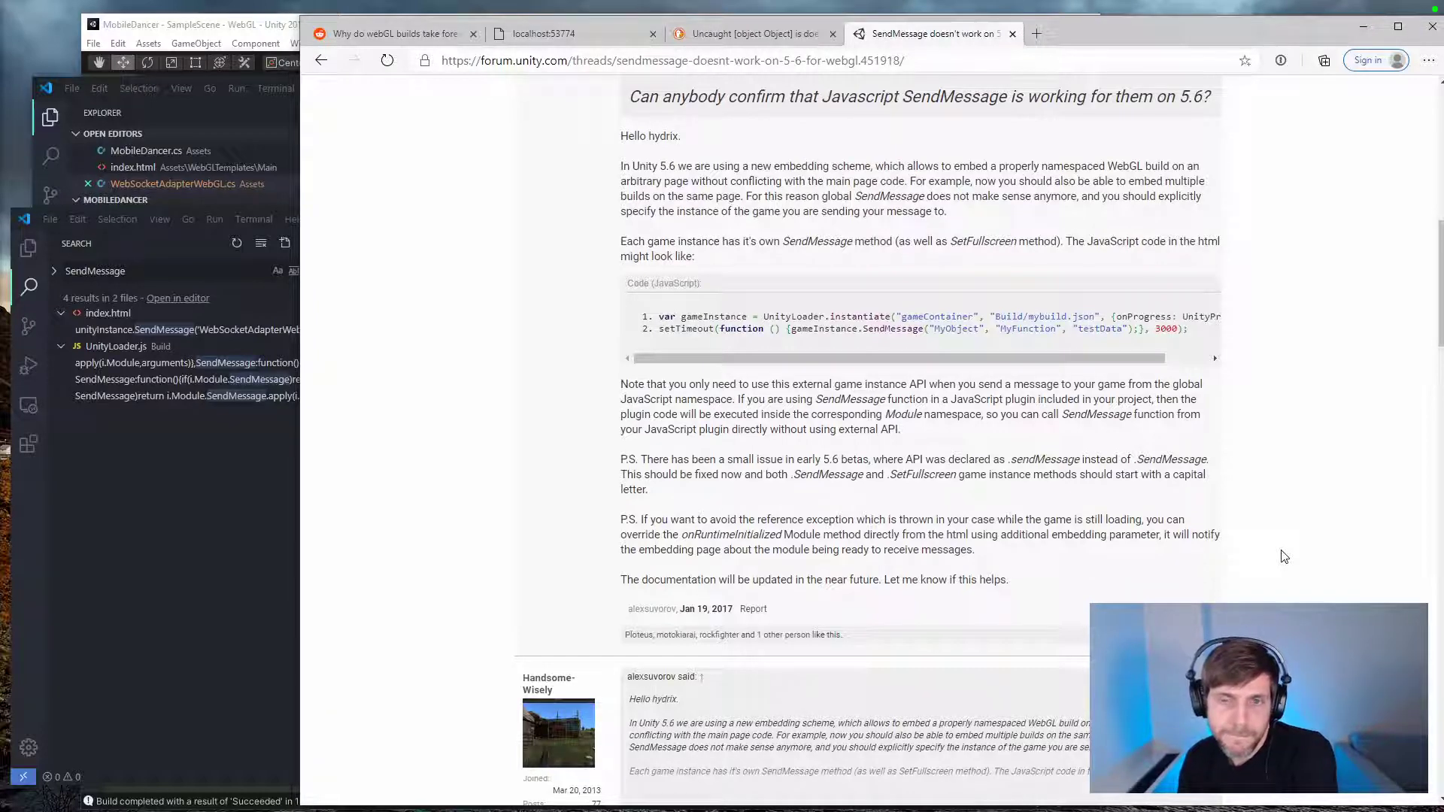
scroll(1284, 557, down, 6)
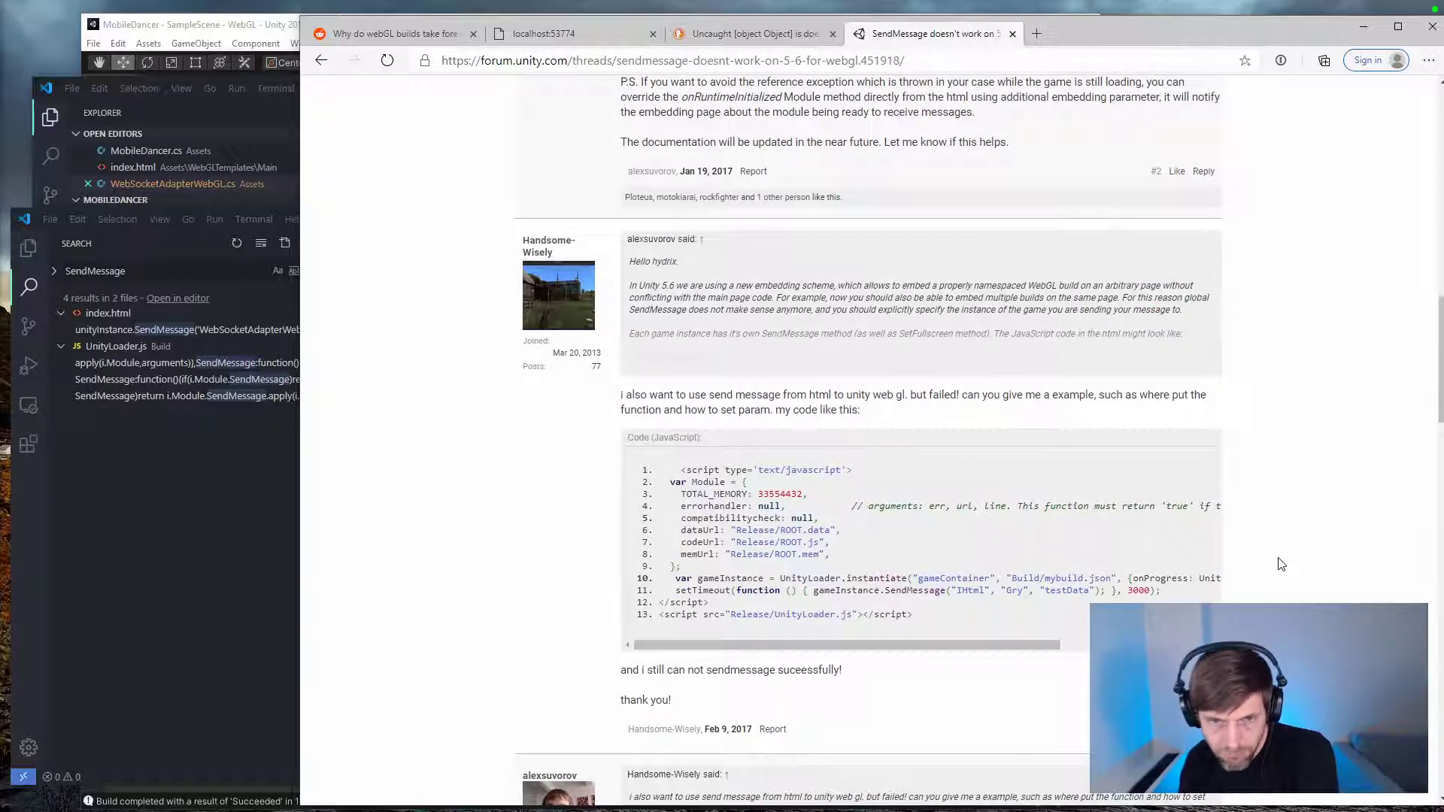
scroll(1282, 564, down, 7)
click(713, 339)
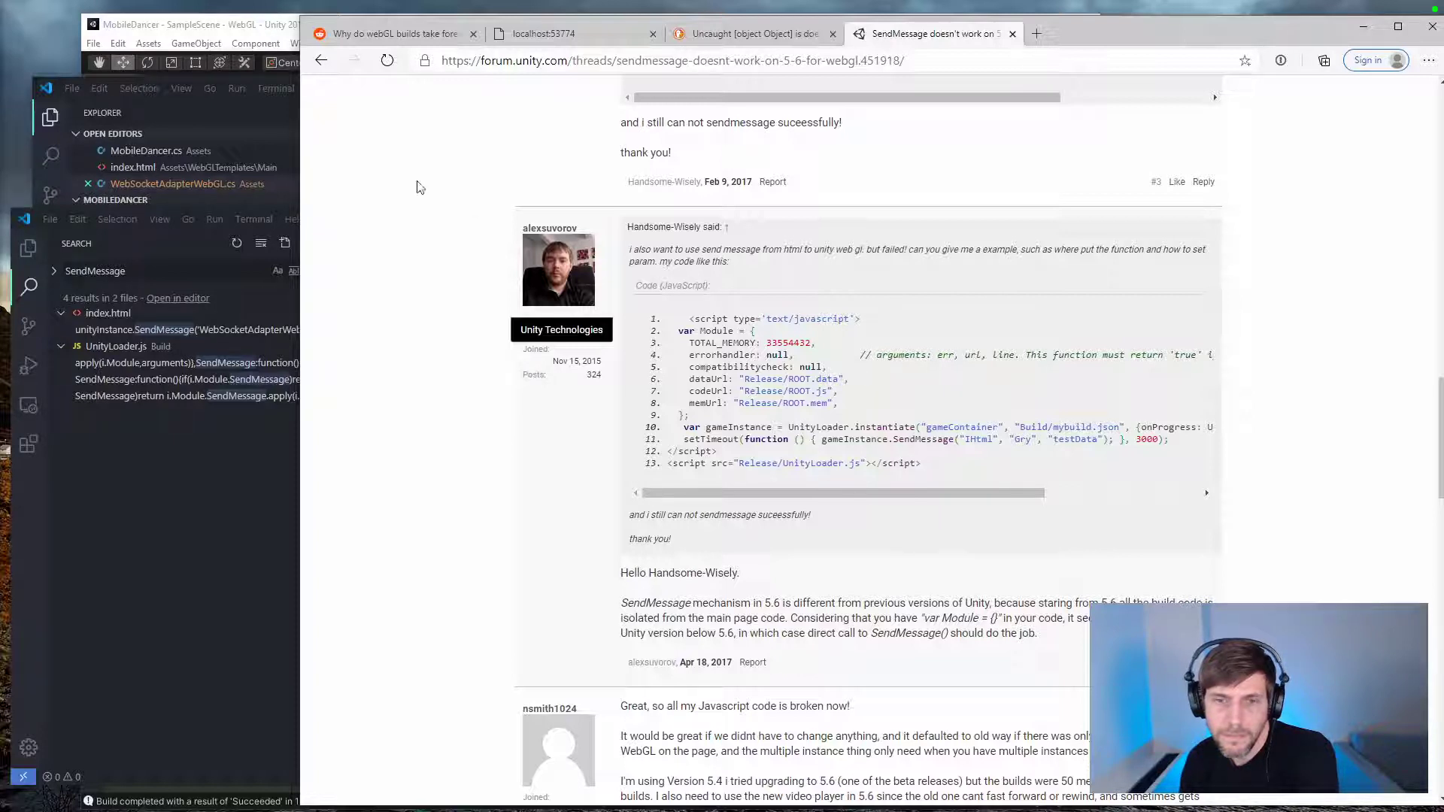
click(319, 62)
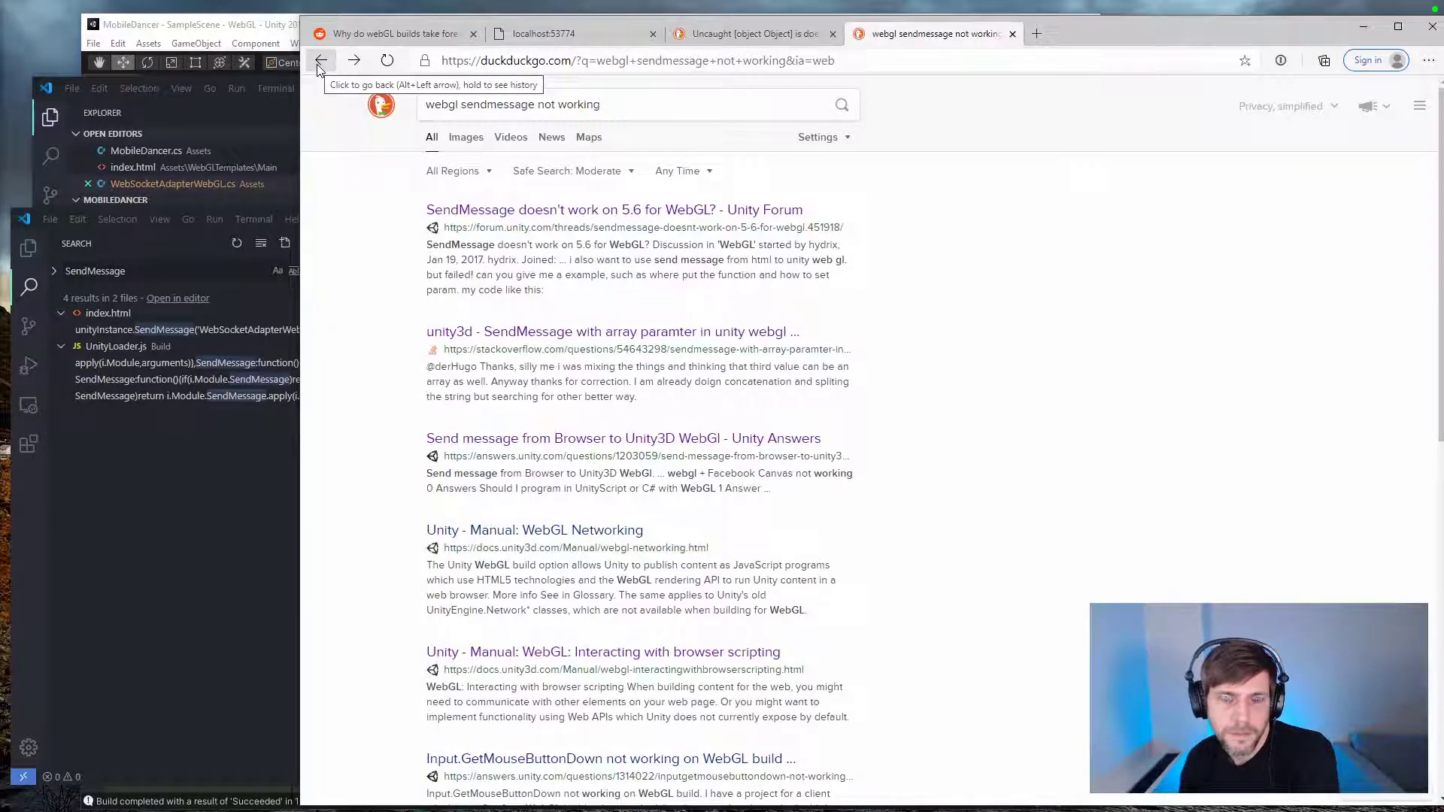
Step: Open the Unity manual's WebGL Networking page, search it for SendMessage, and read through to the section on Web Sockets from JavaScript
click(555, 530)
key(ctrl+f)
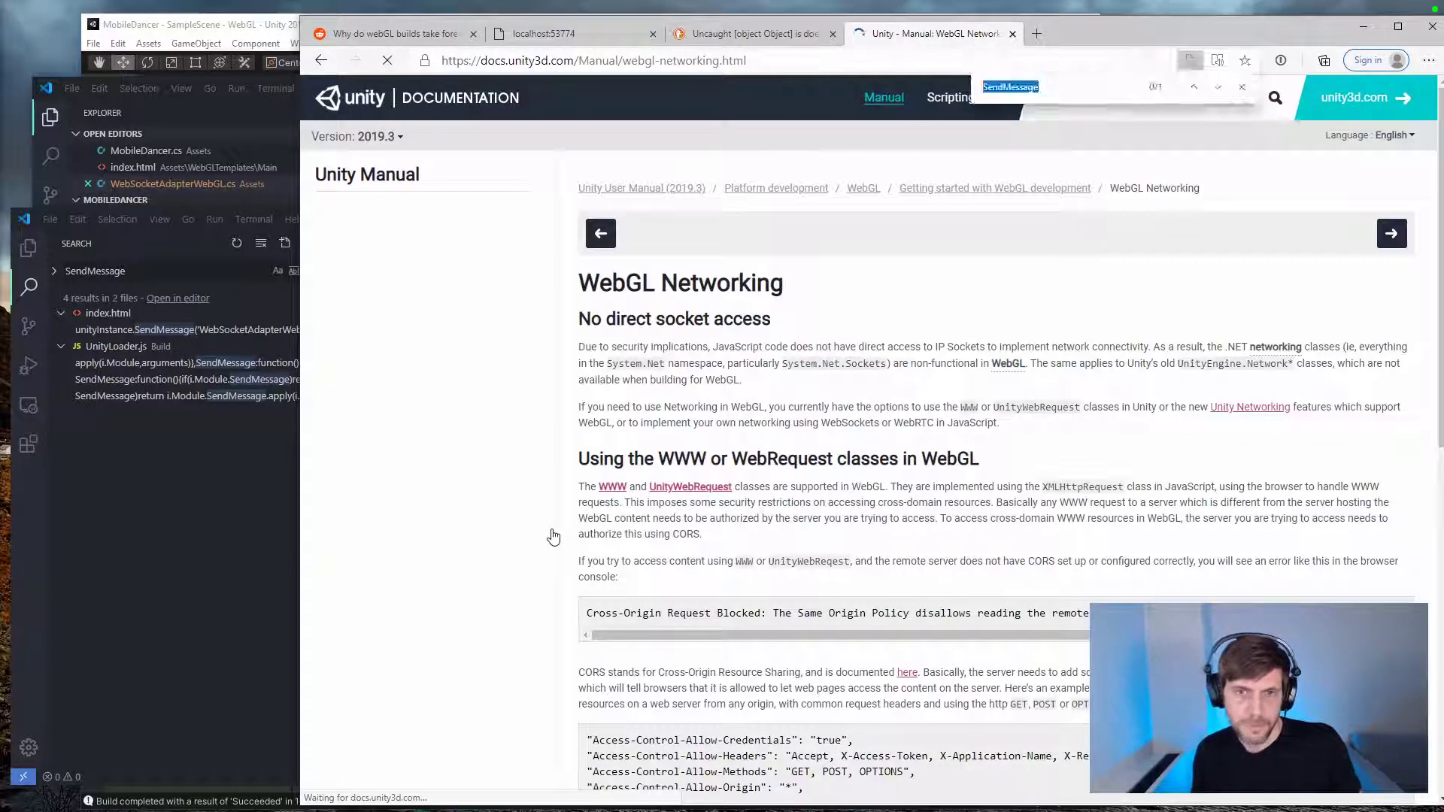
text(sensndm)
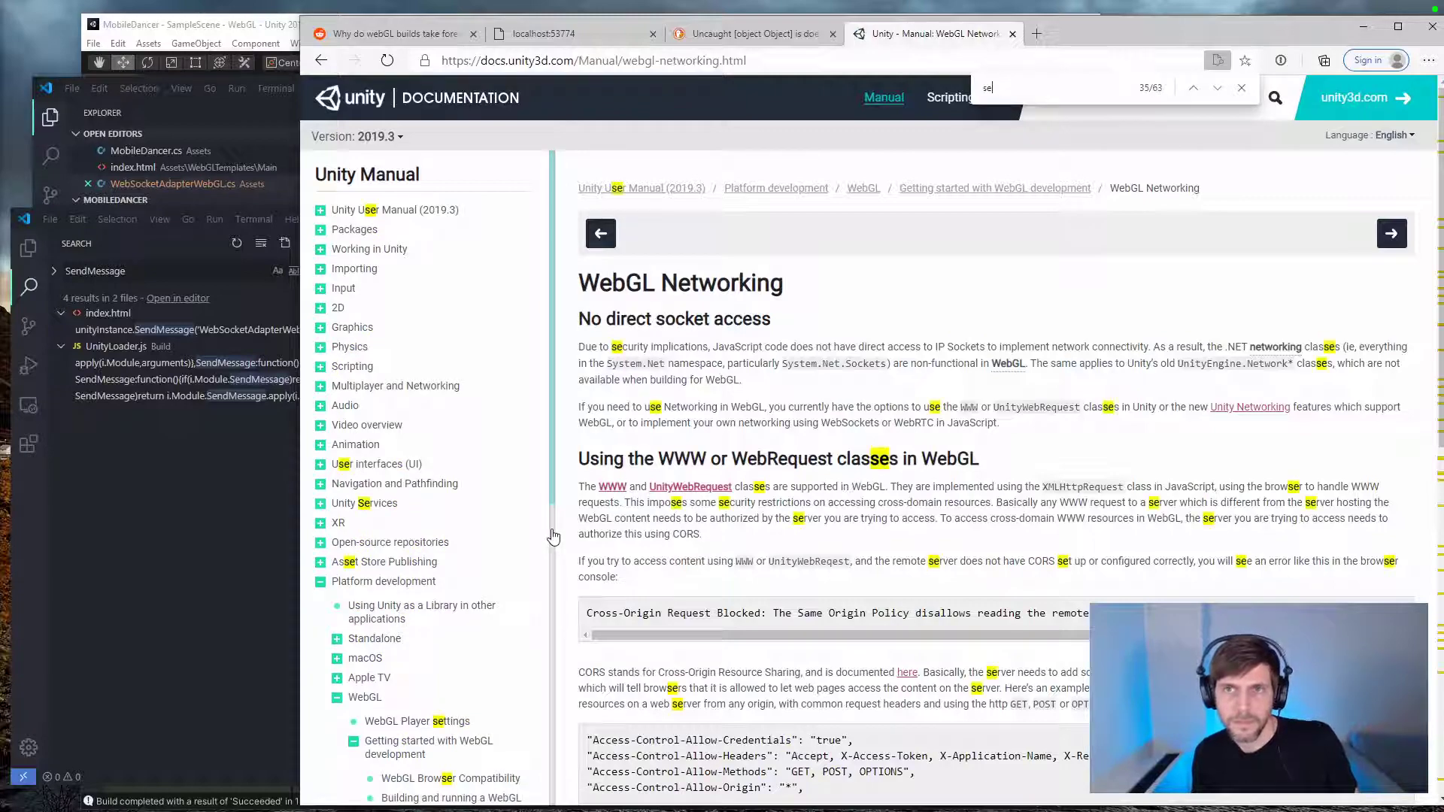
key(Escape)
scroll(553, 535, down, 10)
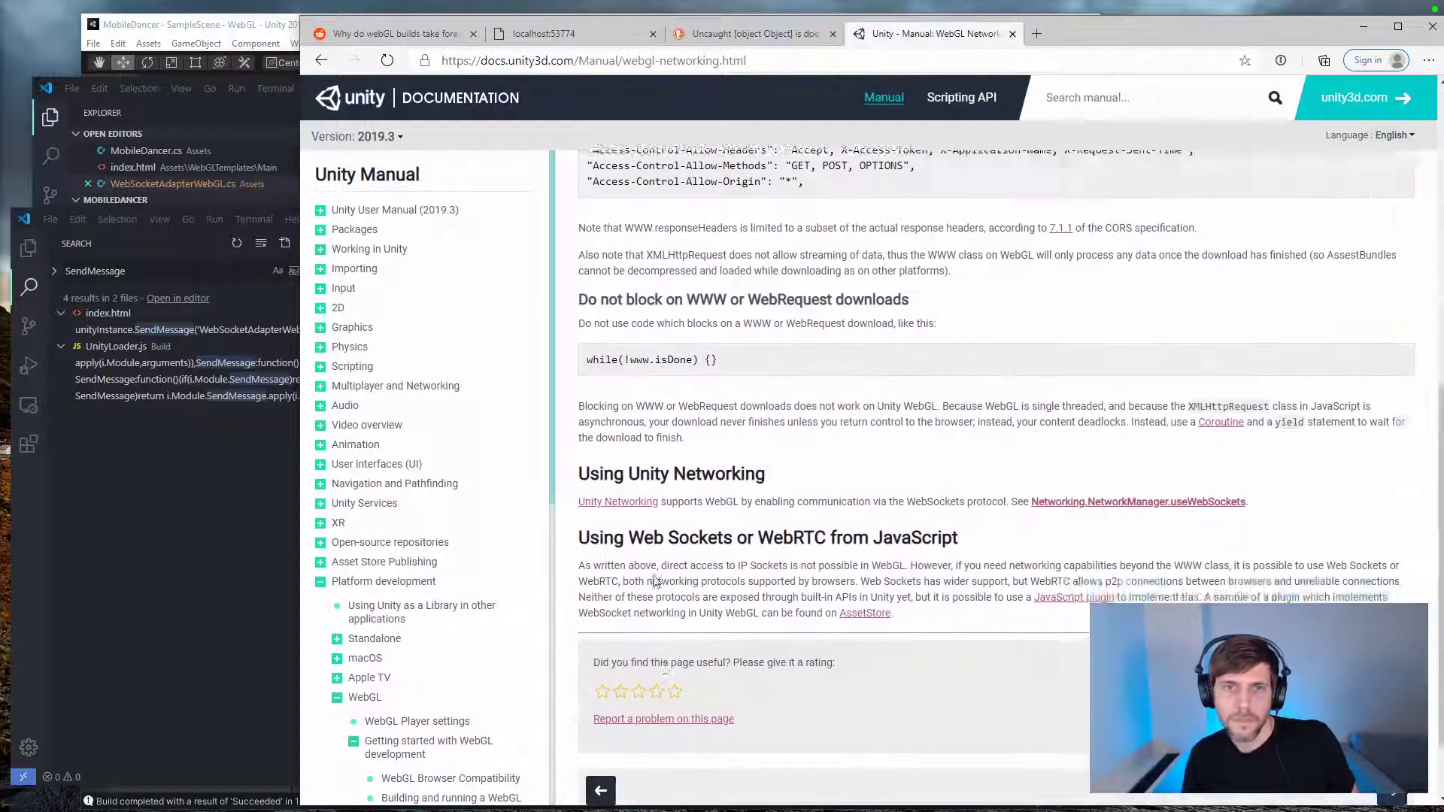
scroll(474, 356, up, 5)
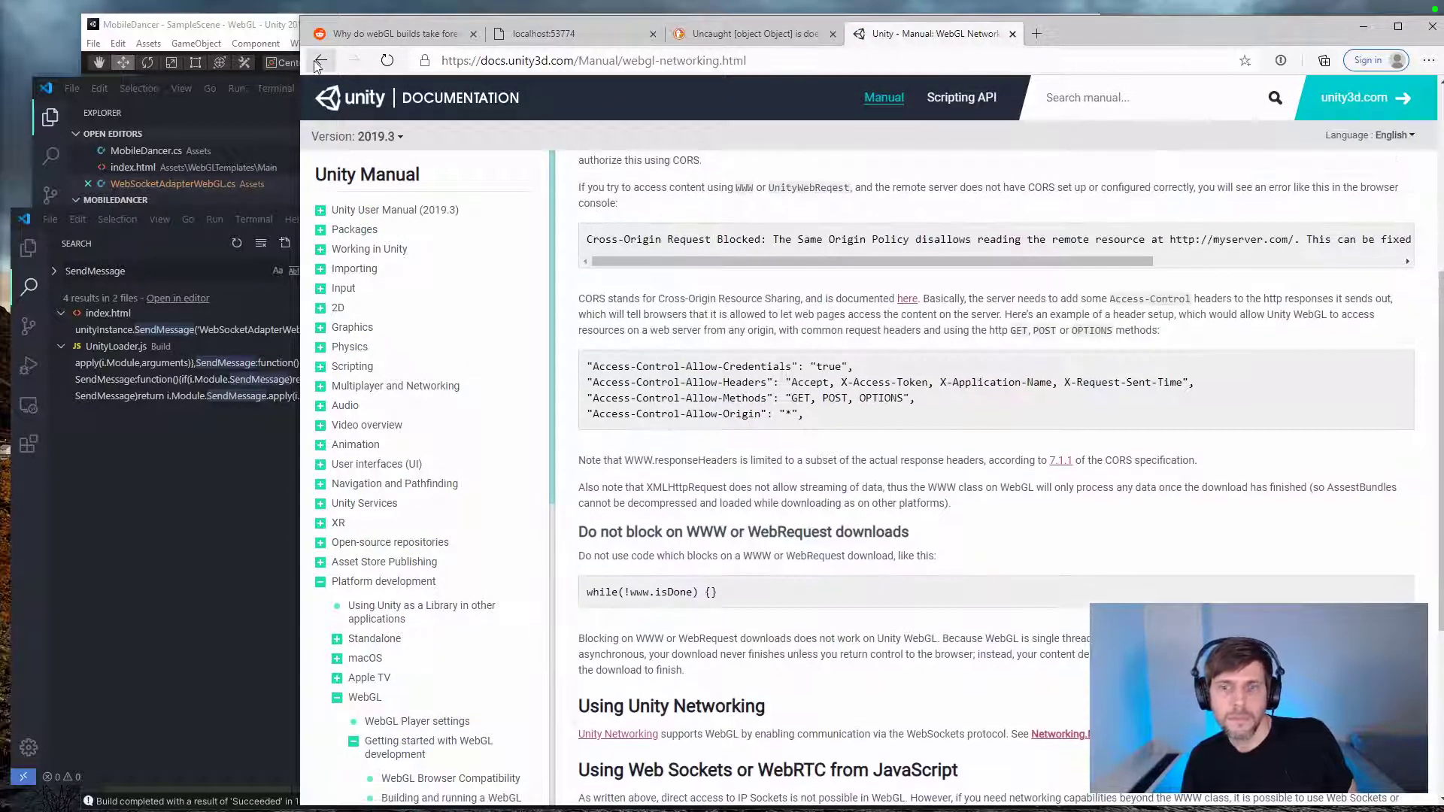
scroll(473, 356, down, 5)
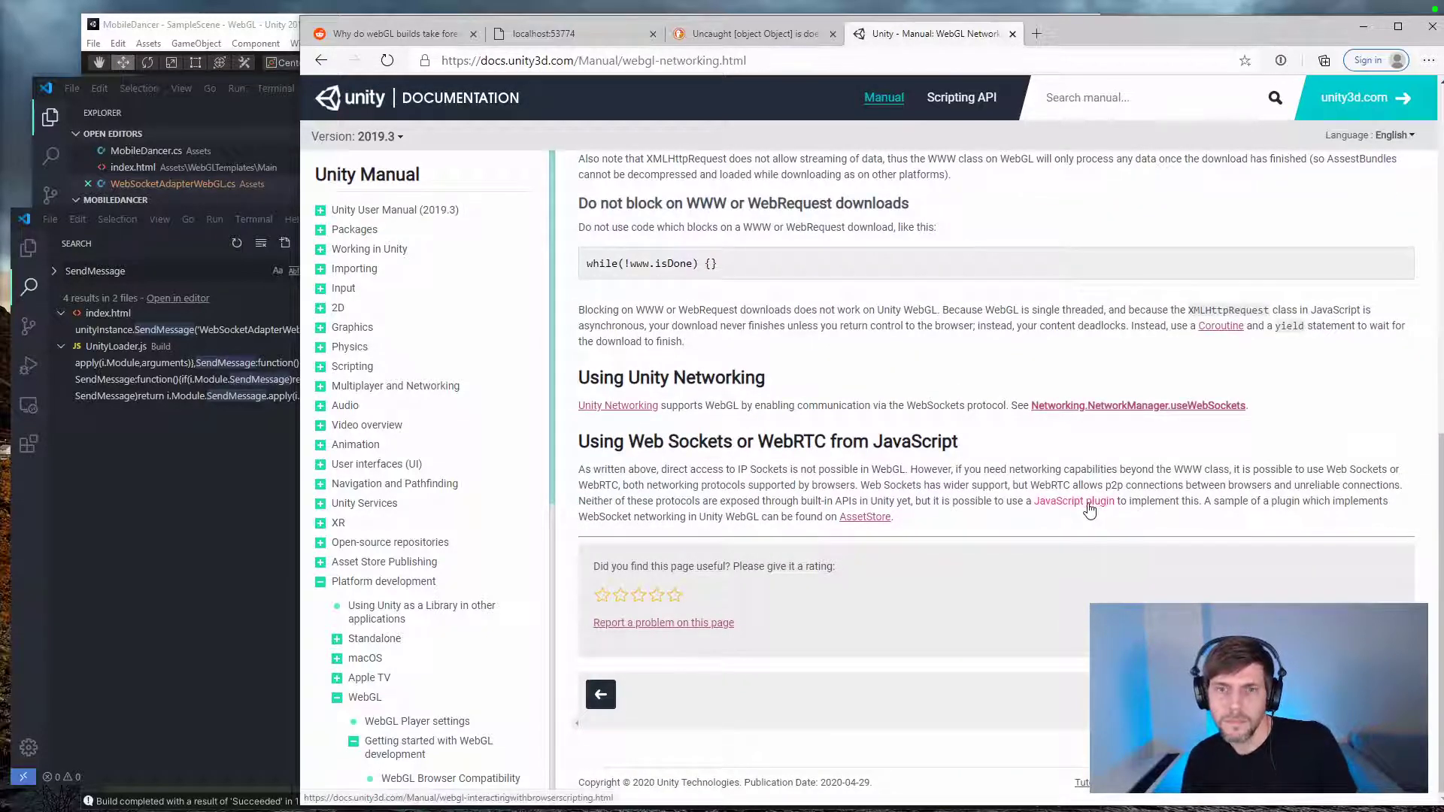
Step: Check the linked WebSocket sample plugin in the Asset Store, close its page, and return to the search results
click(864, 518)
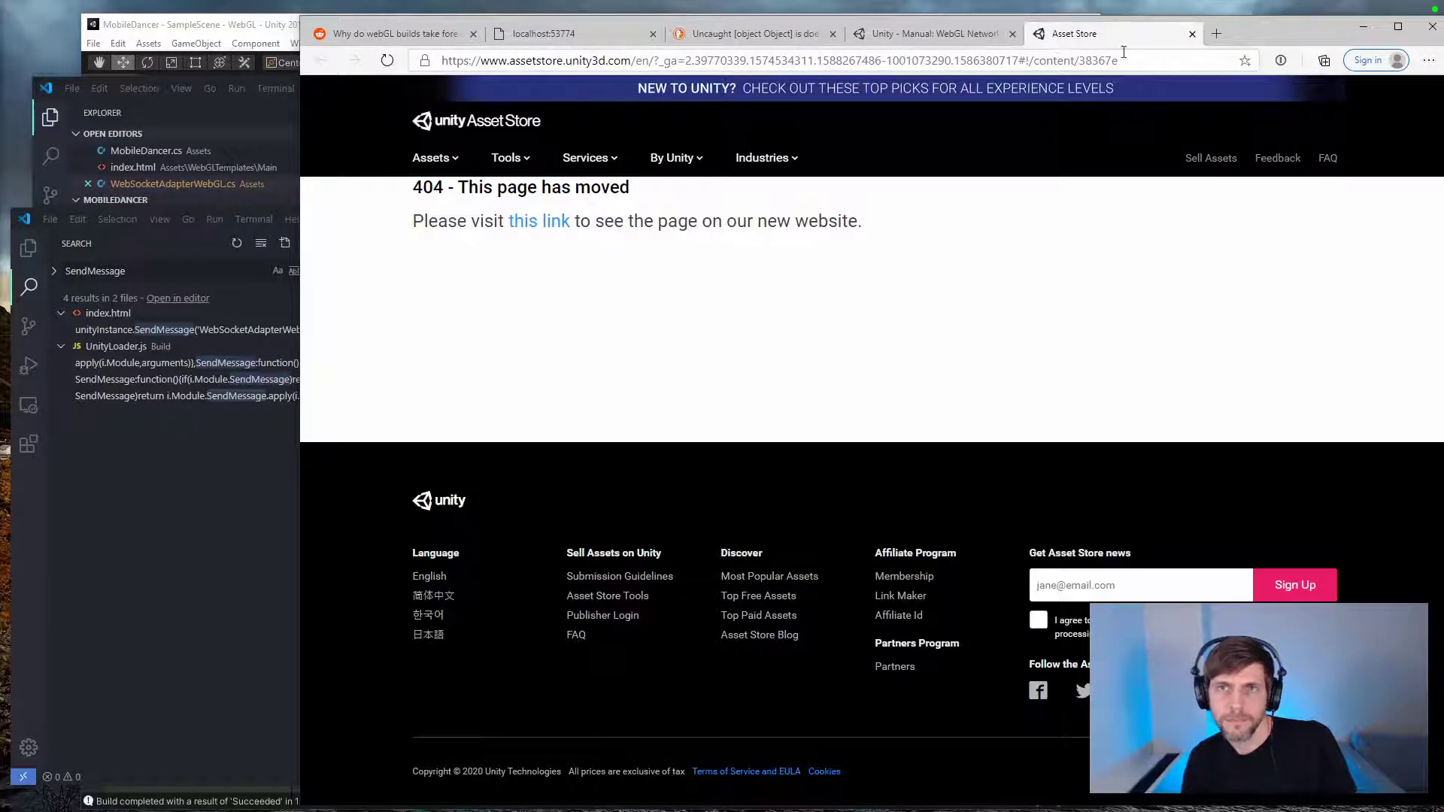
click(1192, 34)
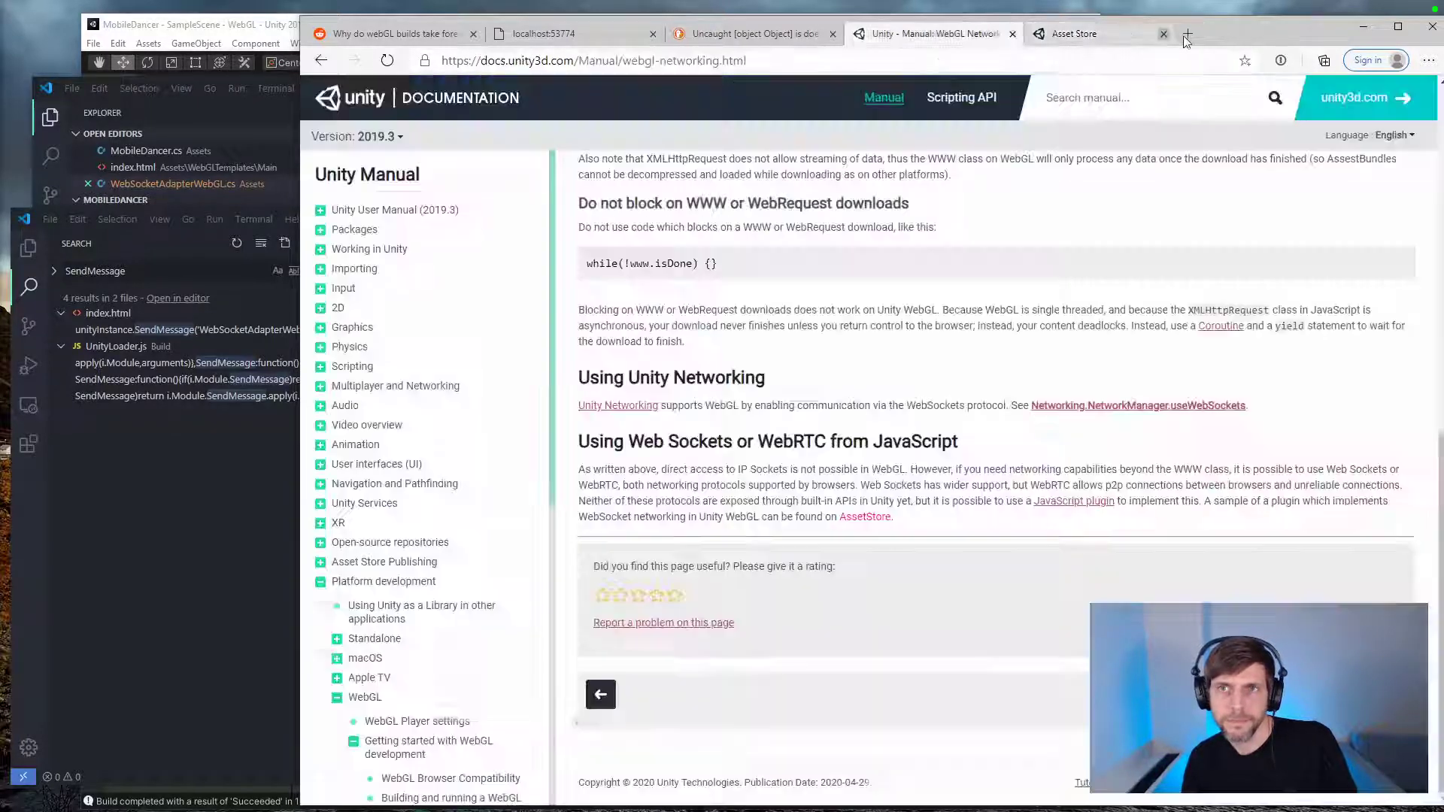
click(321, 61)
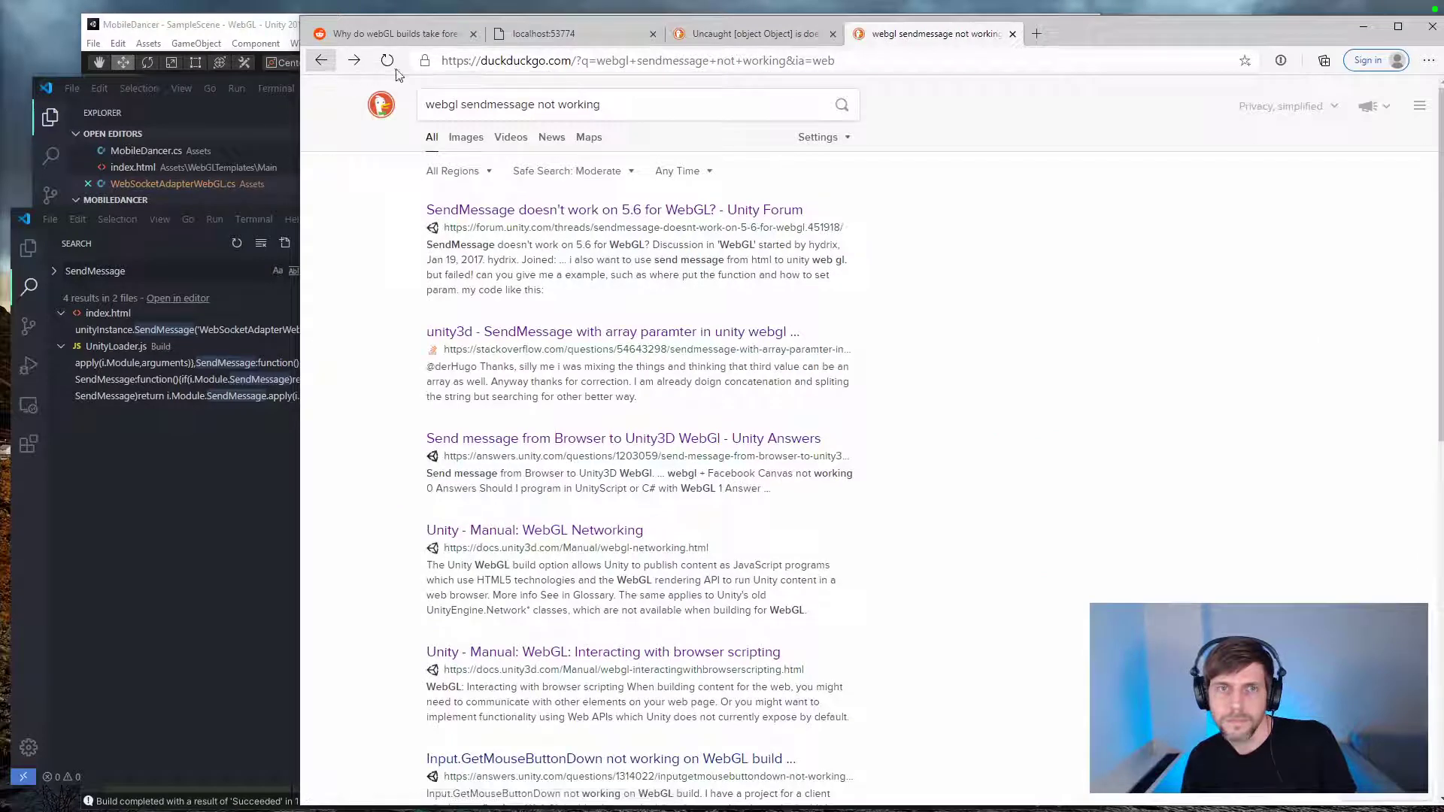
Step: Change the web search to "webgl sendmessage example" and run it
drag(459, 107, 763, 110)
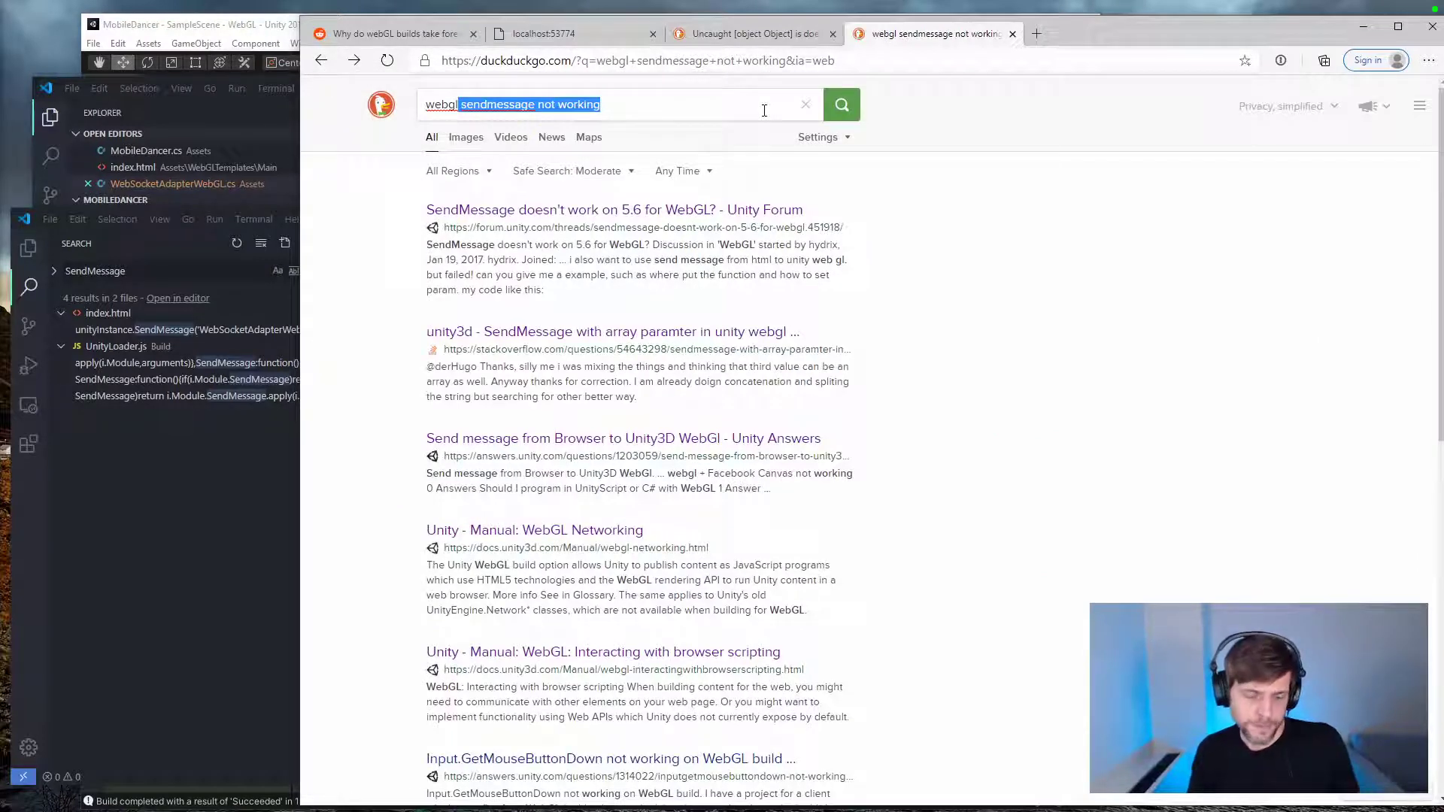
click(763, 111)
key(BackSpace)
key(BackSpace)
key(BackSpace)
key(BackSpace)
key(BackSpace)
key(BackSpace)
key(BackSpace)
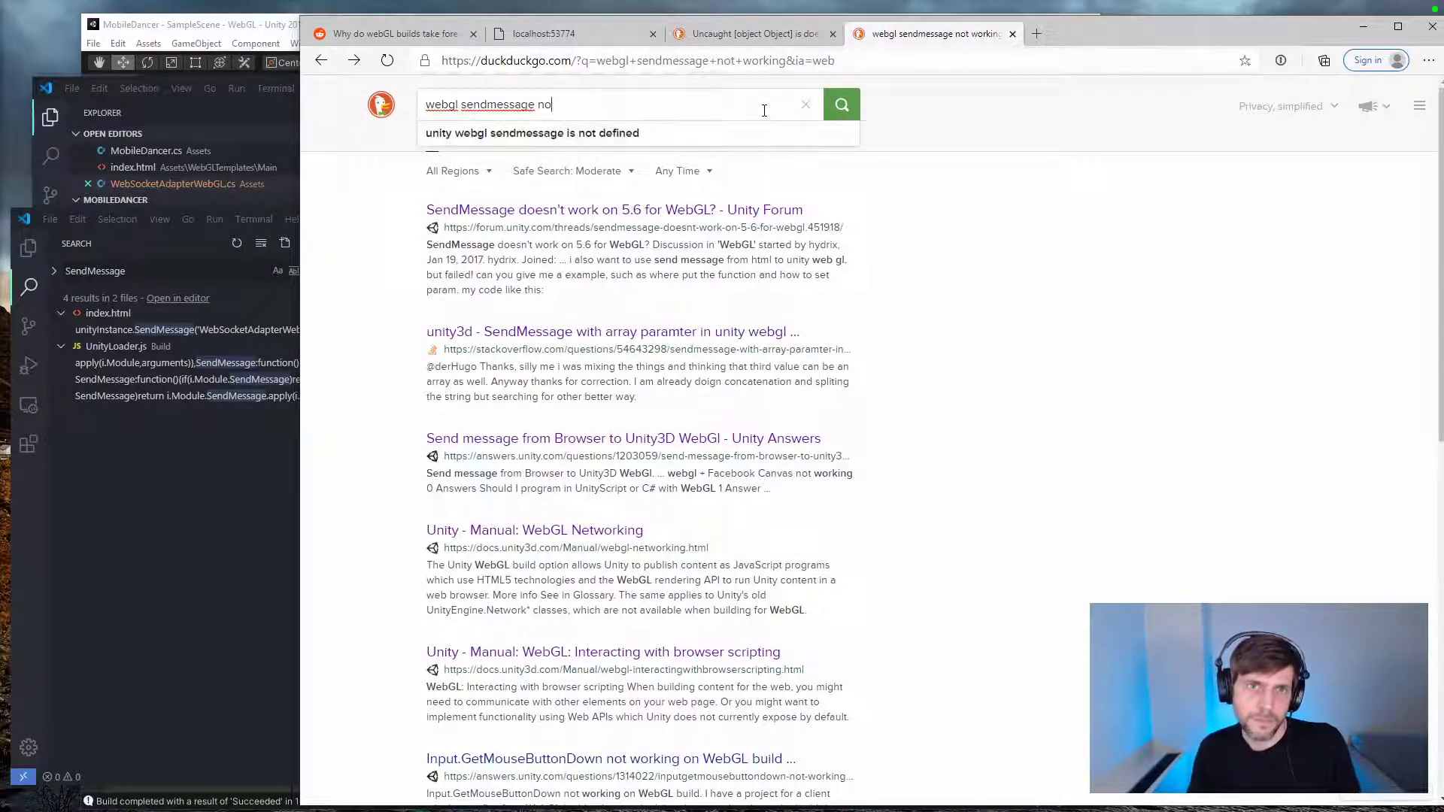
text(example)
key(Return)
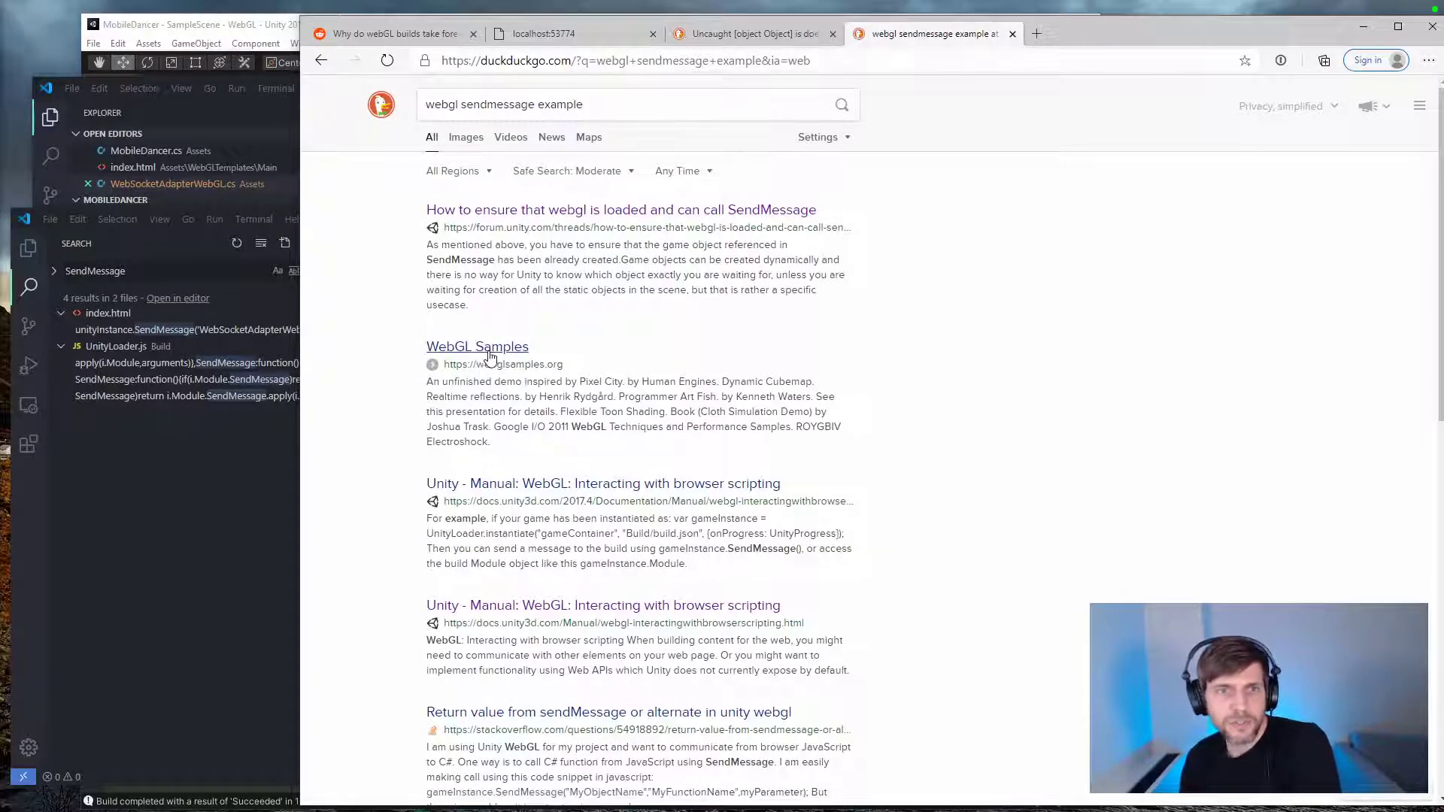
Step: Open the Unity 2017.4 manual page on interacting with browser scripting, find "sendmessage", and read the parameter description and example calls
click(638, 501)
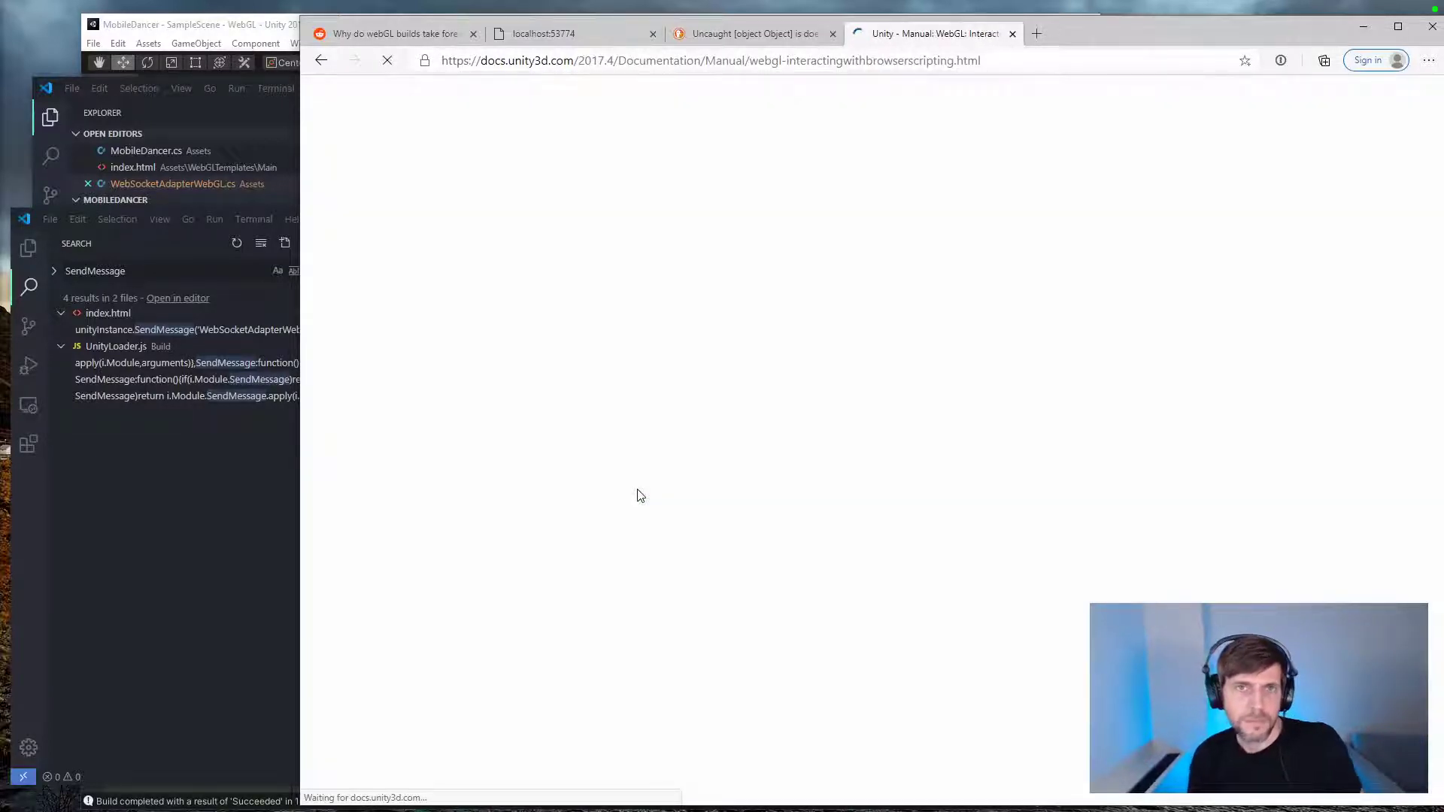
key(ctrl+f)
text(sendmessage)
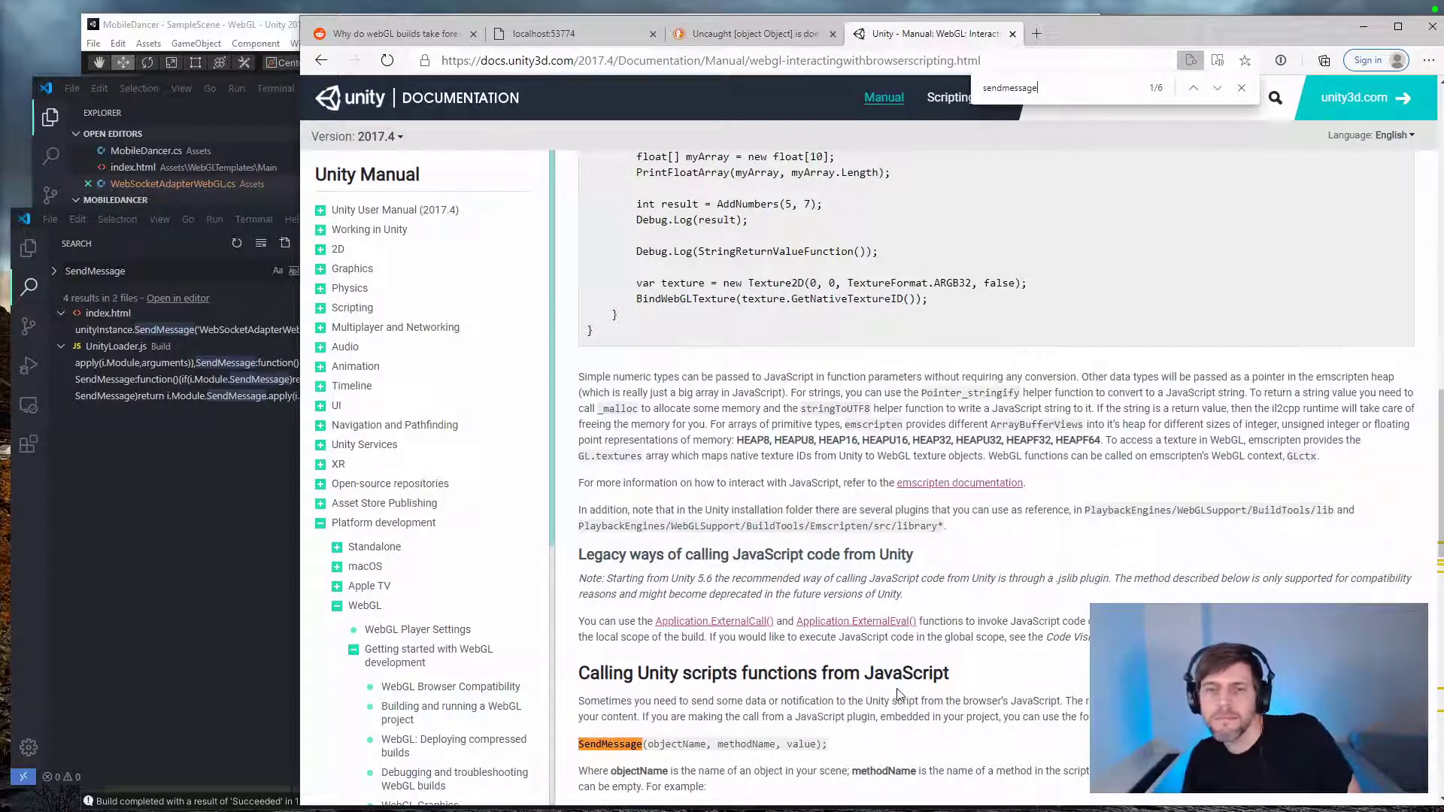
scroll(897, 692, down, 2)
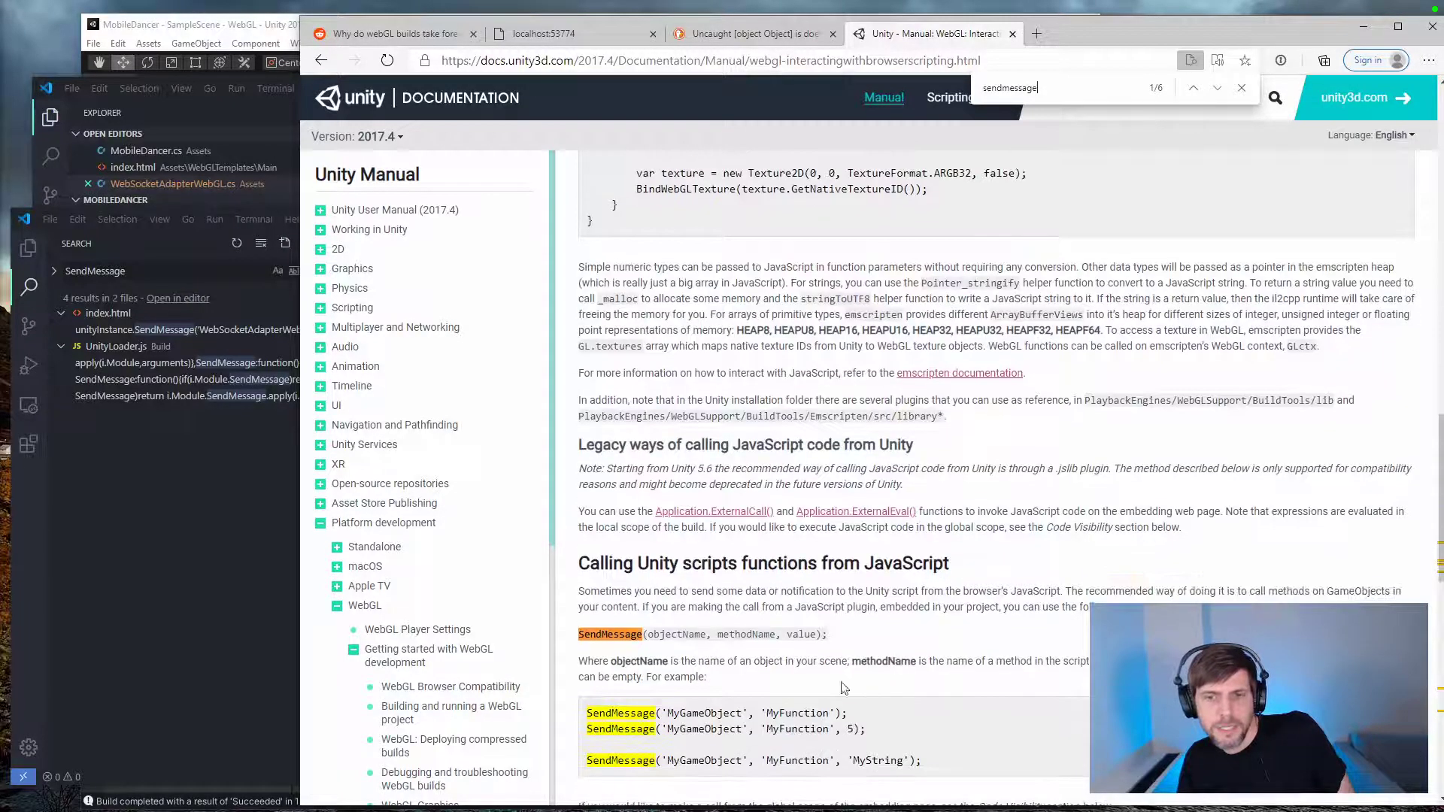
triple_click(696, 678)
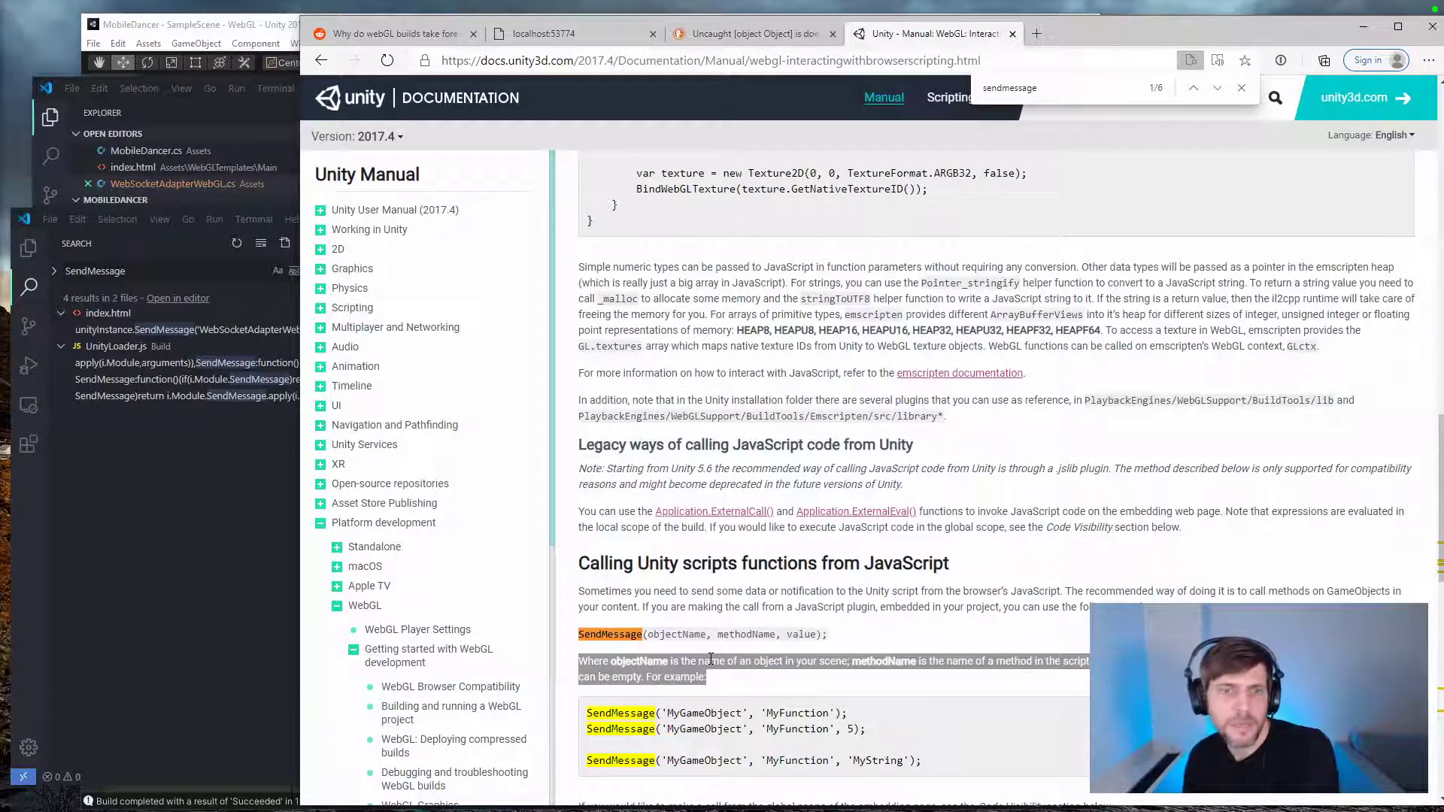
Step: Switch to Unity, inspect the WebSocketAdapterWebGL object in the hierarchy, and open the WebSocketAdapterWebGL script from the project assets
click(222, 449)
click(267, 23)
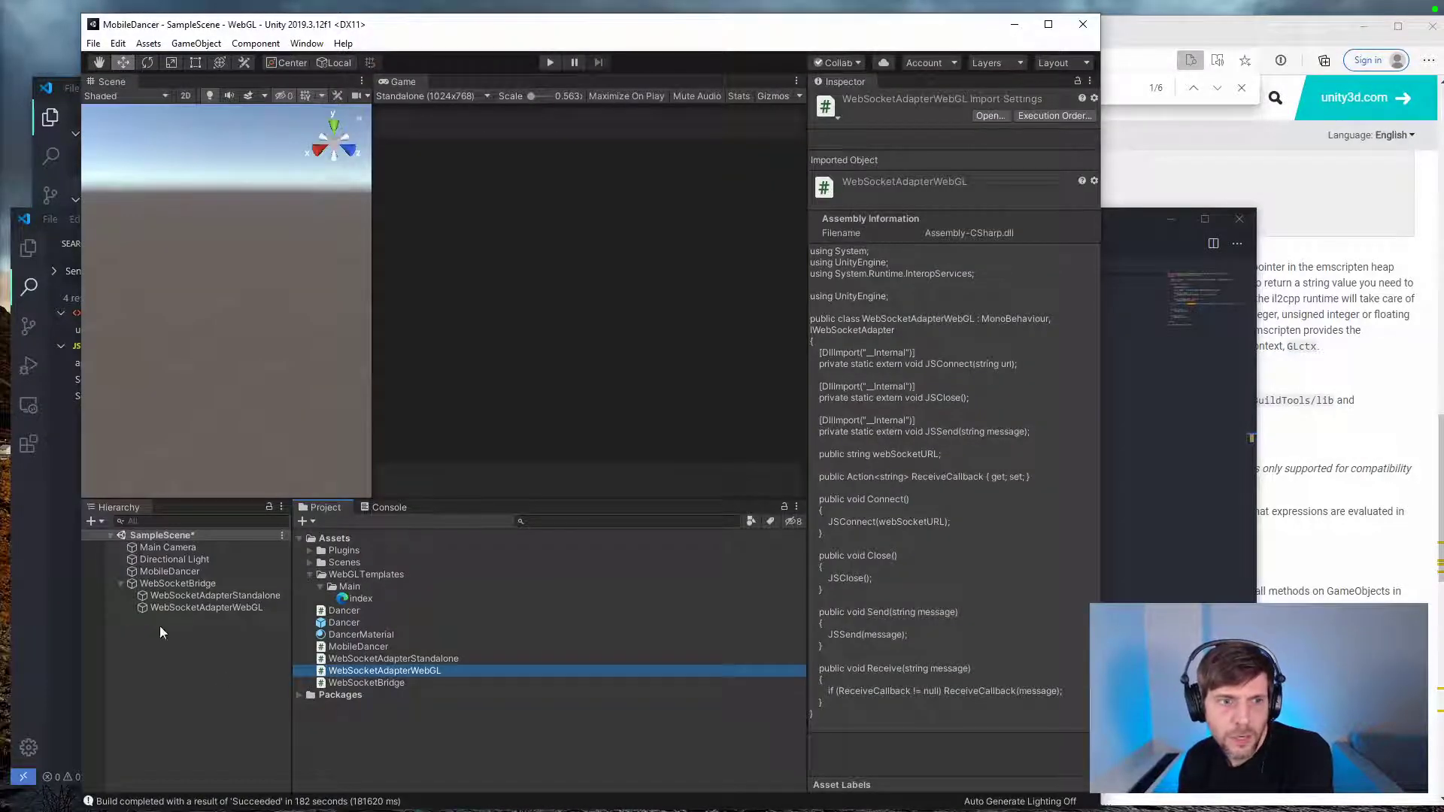
click(171, 609)
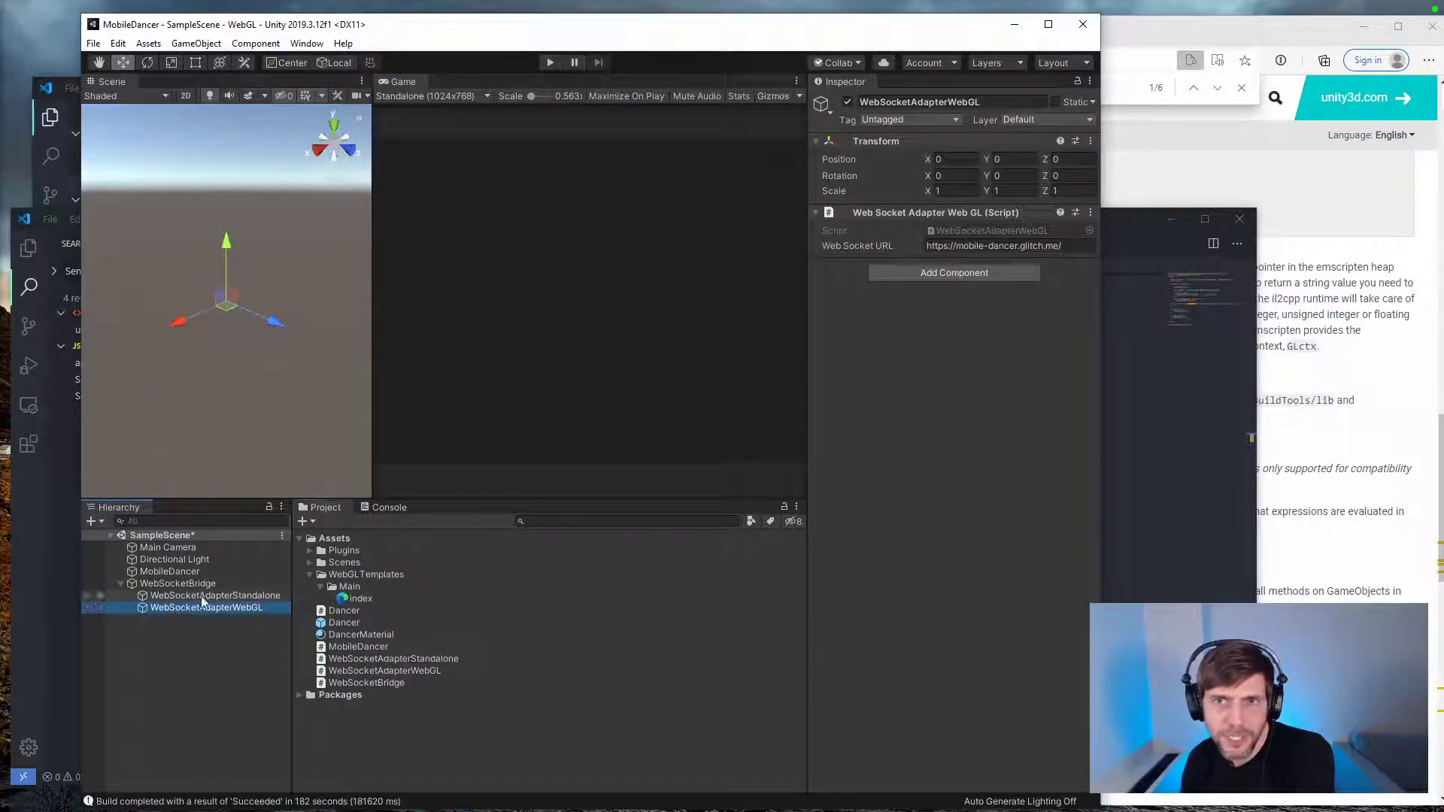
double_click(376, 670)
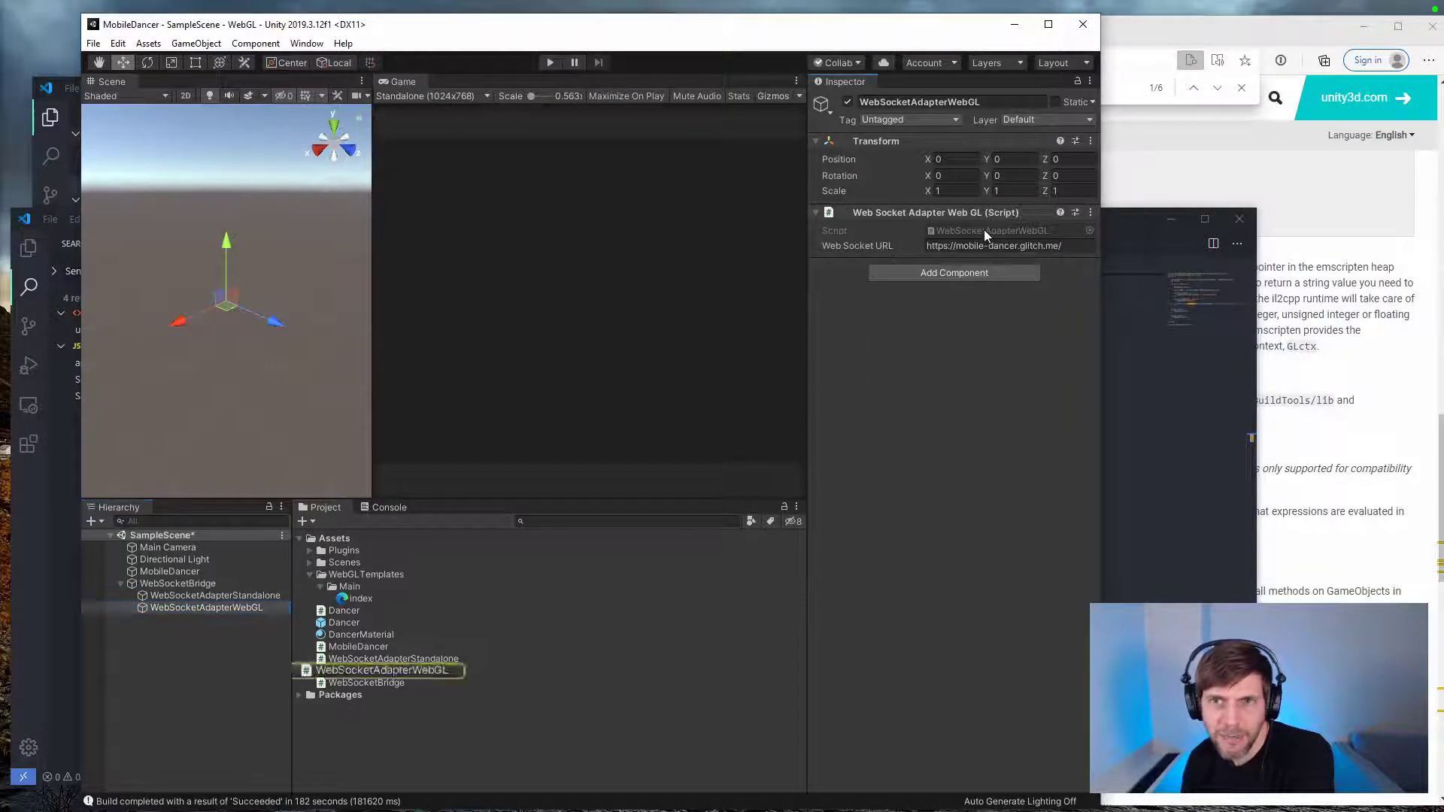
scroll(541, 566, down, 4)
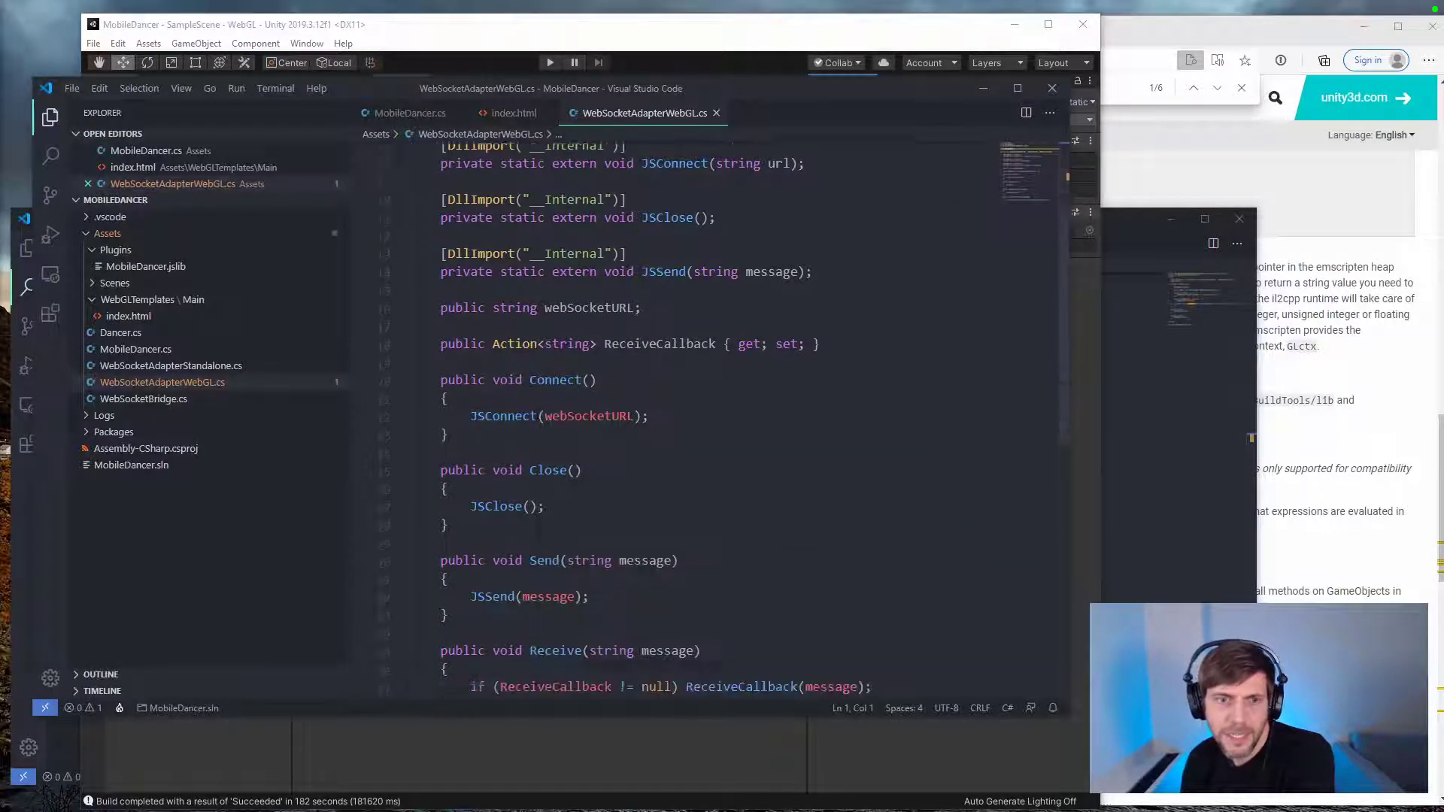
Step: Compare the manual's SendMessage example with the signature of the Receive method in the WebSocketAdapterWebGL script
click(1338, 639)
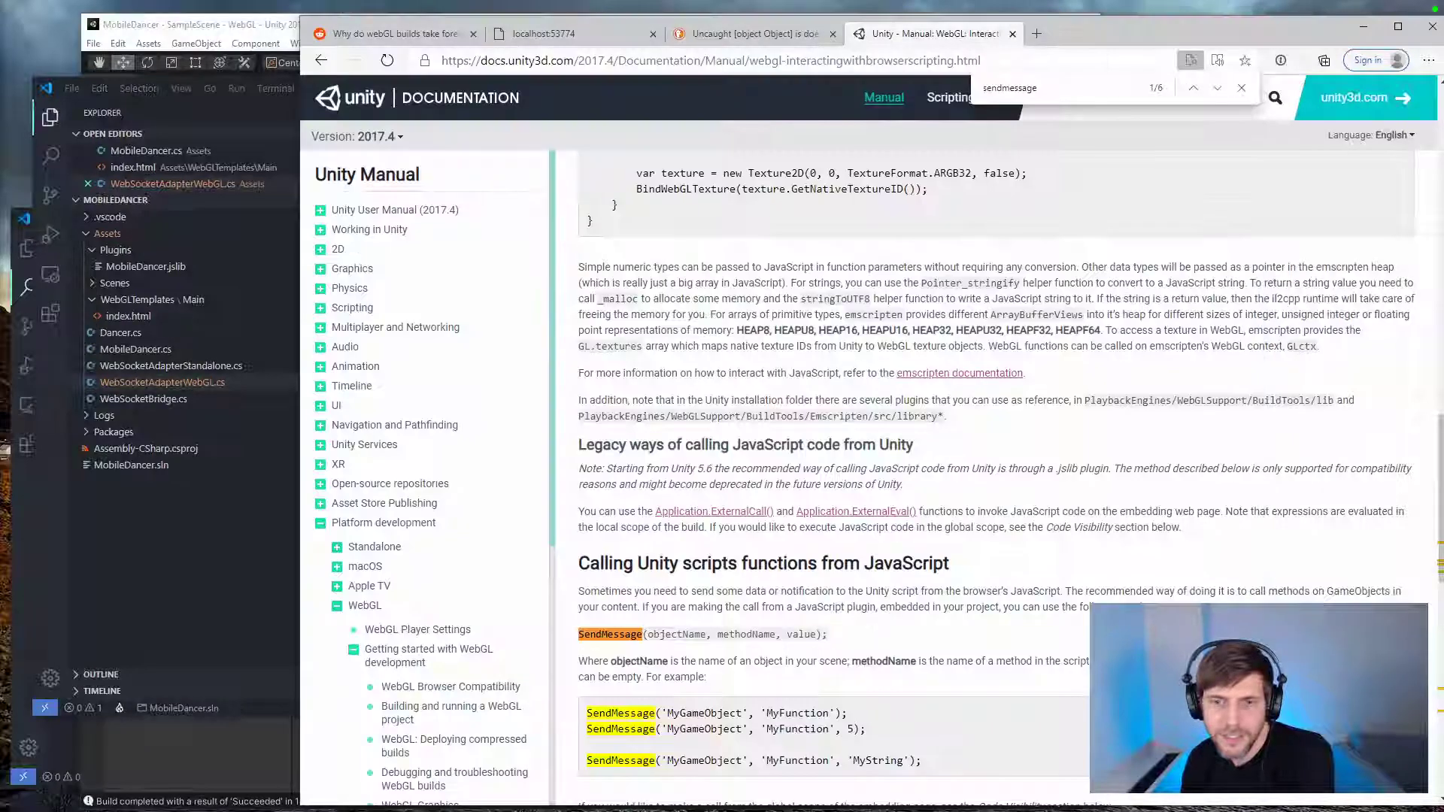
click(237, 655)
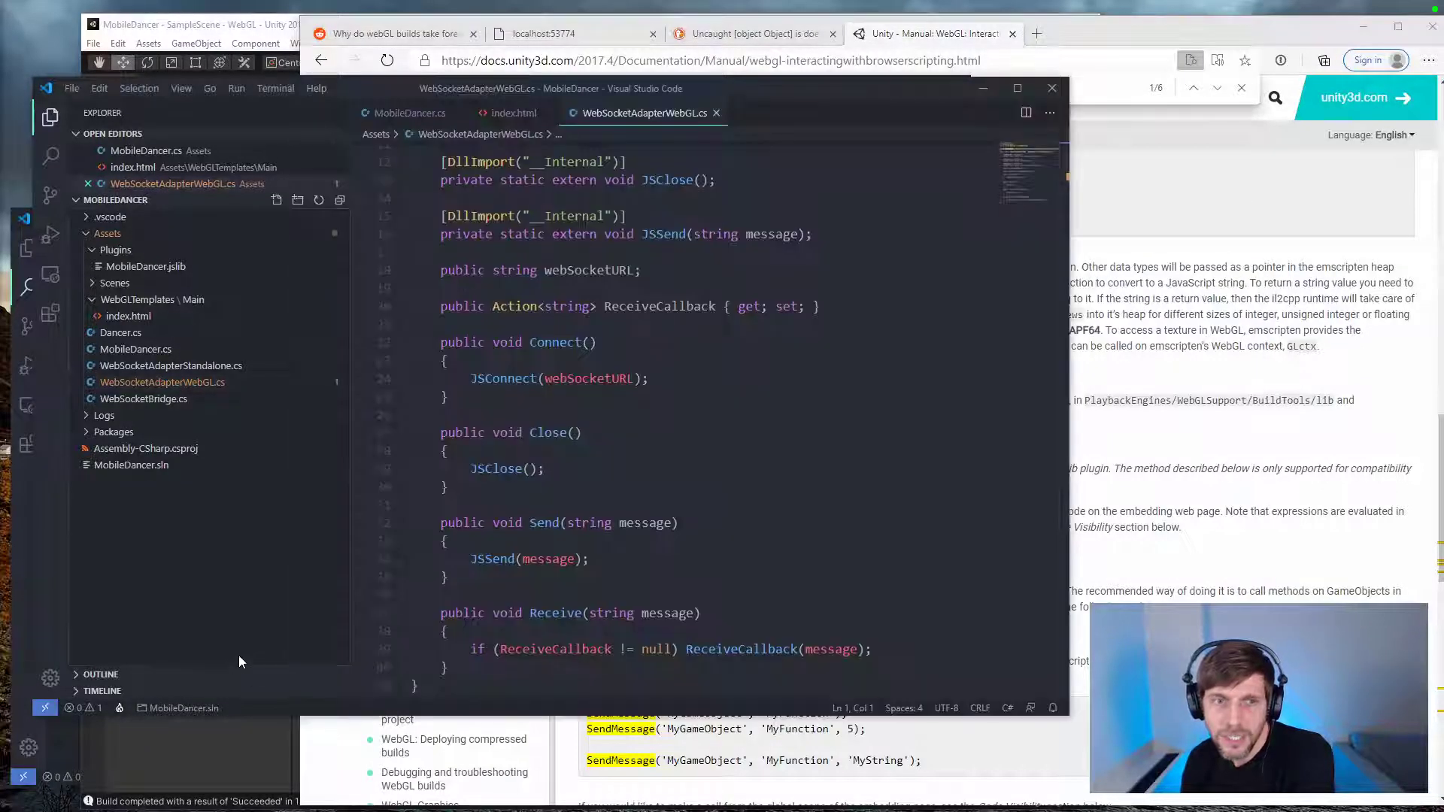
scroll(677, 413, down, 2)
double_click(555, 538)
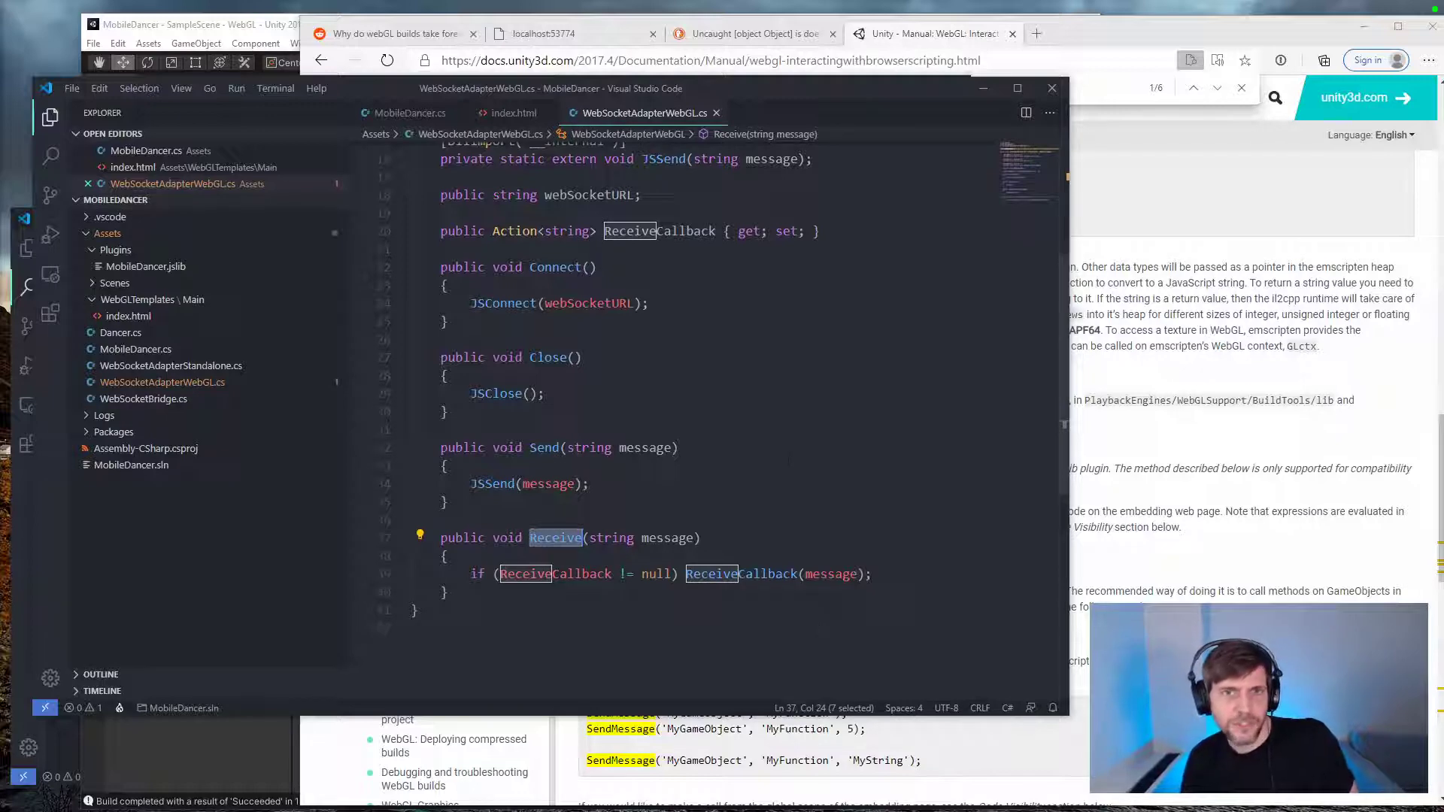
Step: In the WebGL template's index.html, wrap the sensorData argument of the SendMessage call in JSON.stringify() and save the file
click(503, 112)
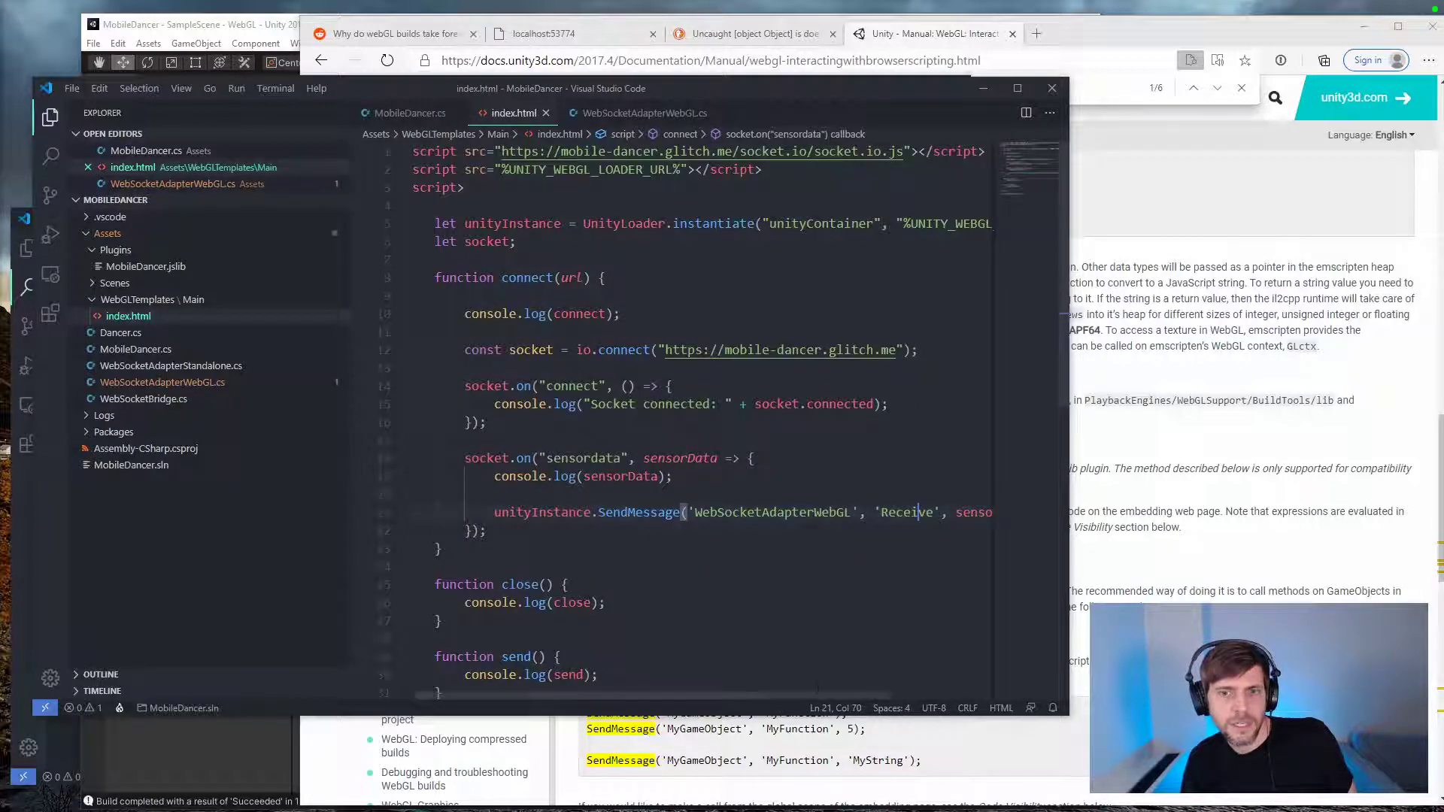
scroll(816, 689, right, 2)
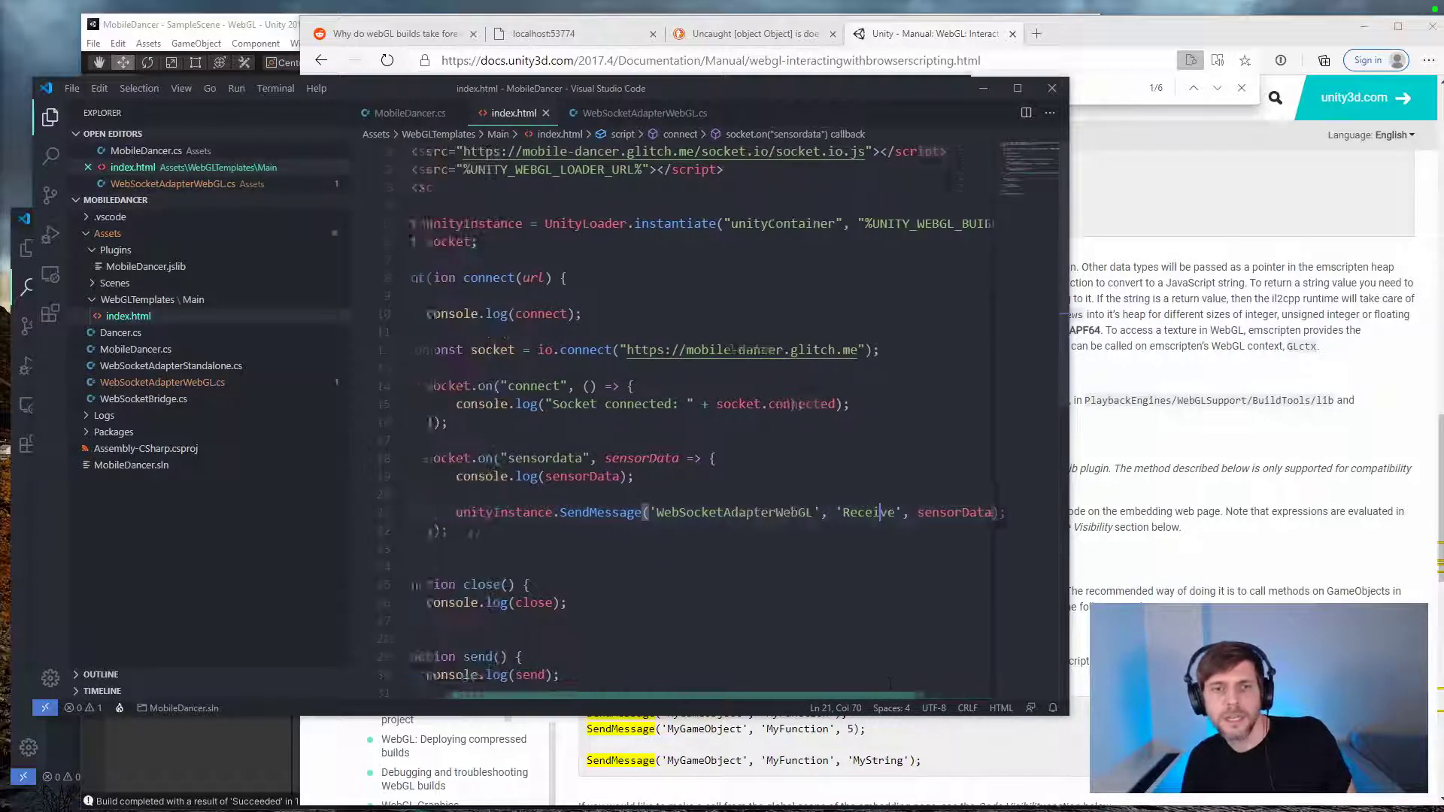
scroll(843, 681, left, 2)
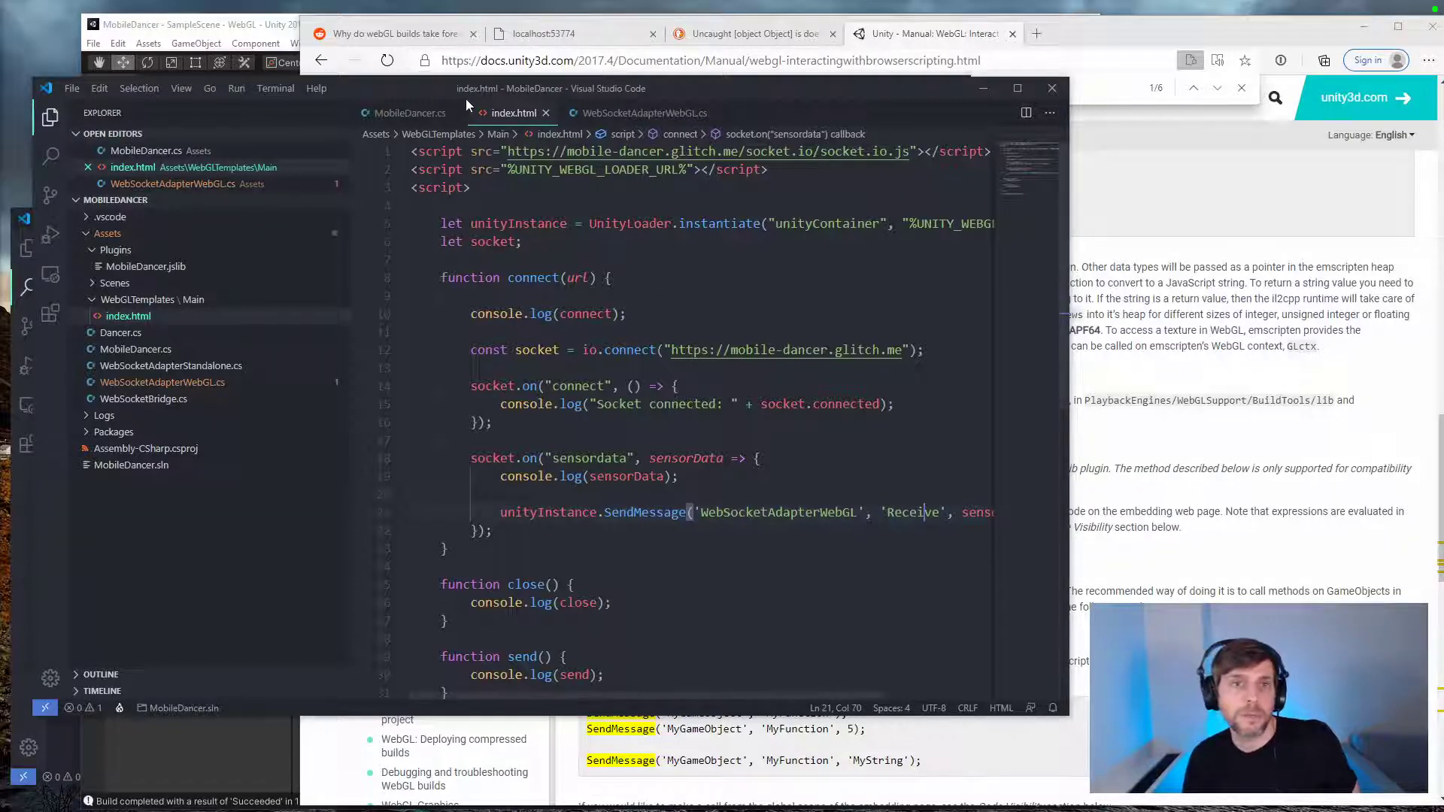
drag(796, 696, 1003, 555)
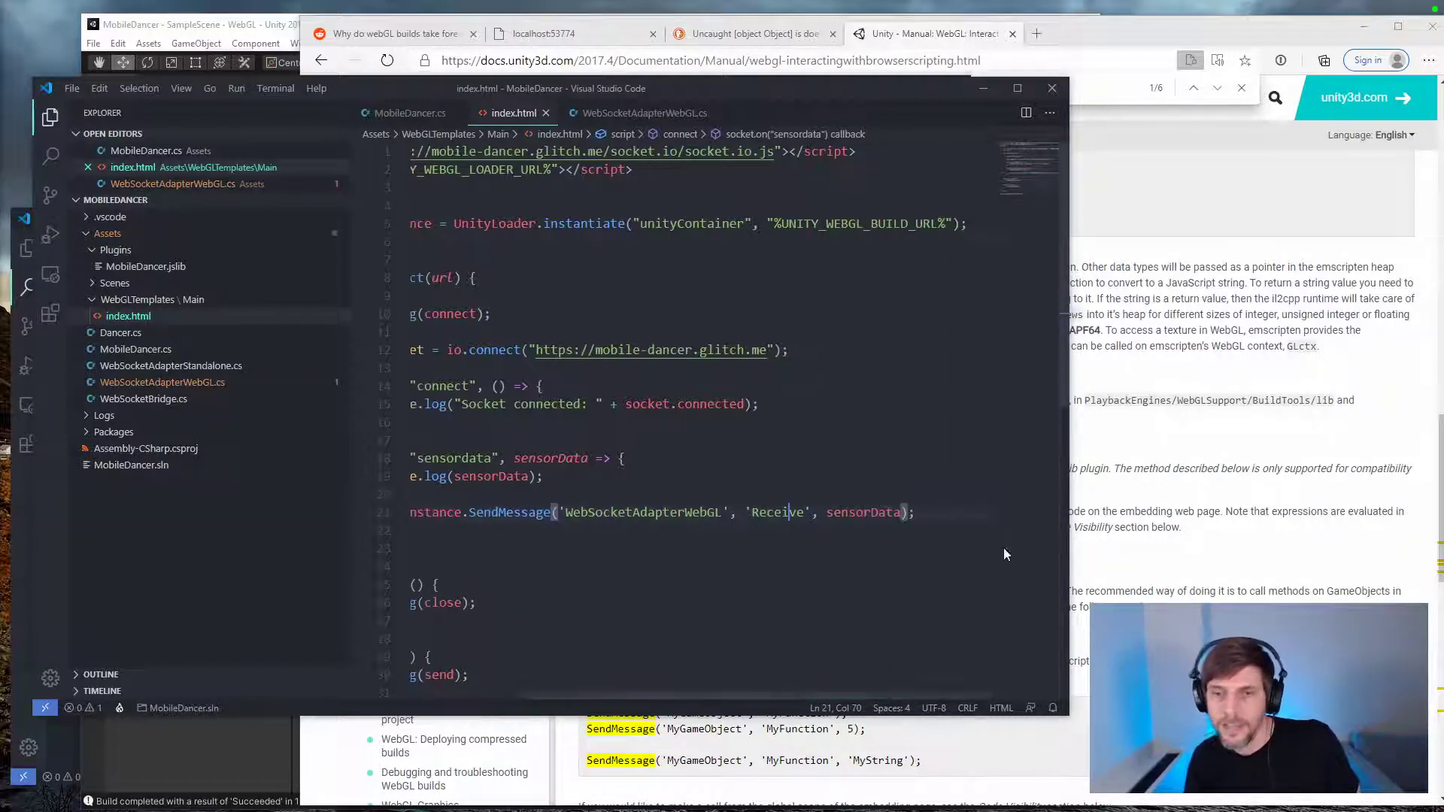
click(827, 513)
text(JSON.stringif)
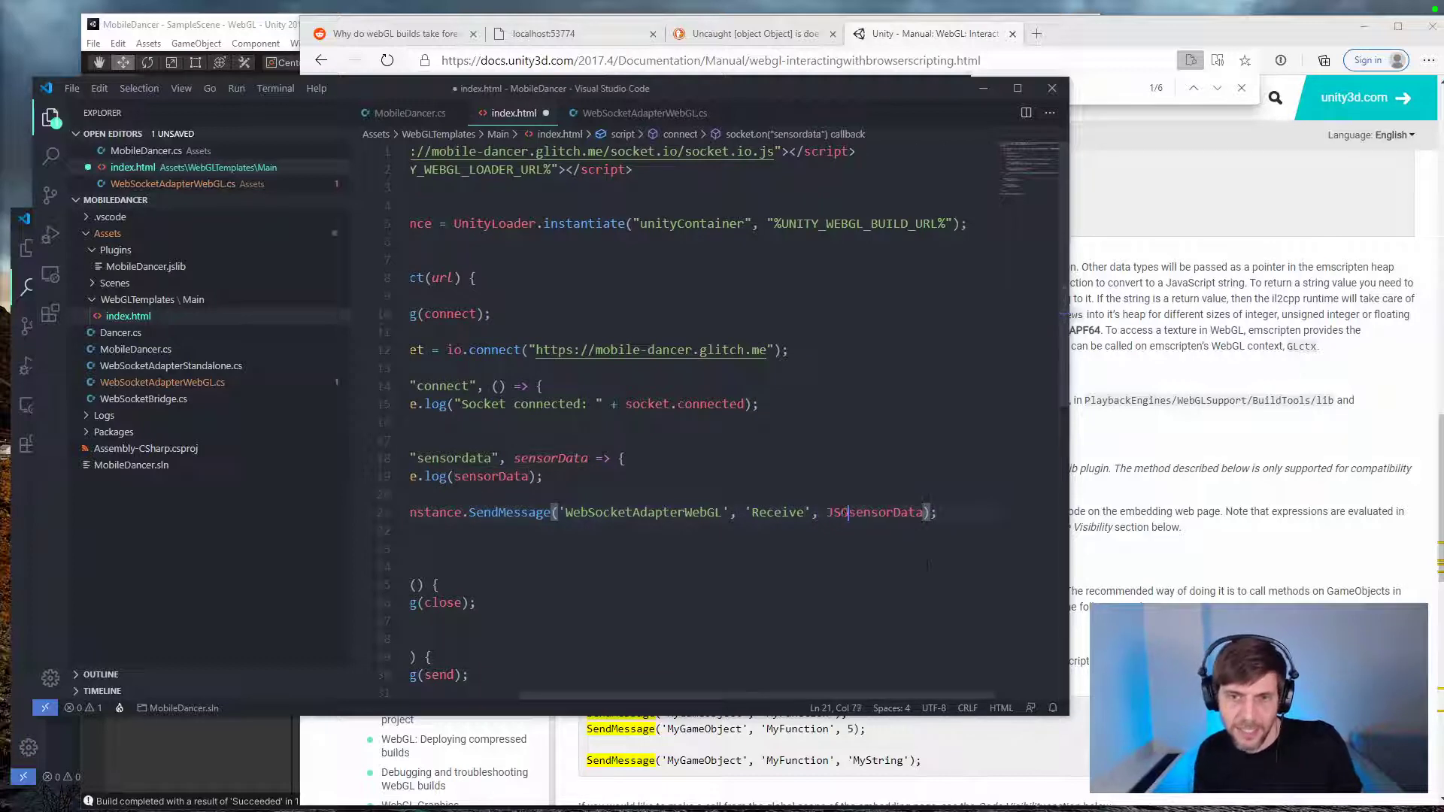
text(y()
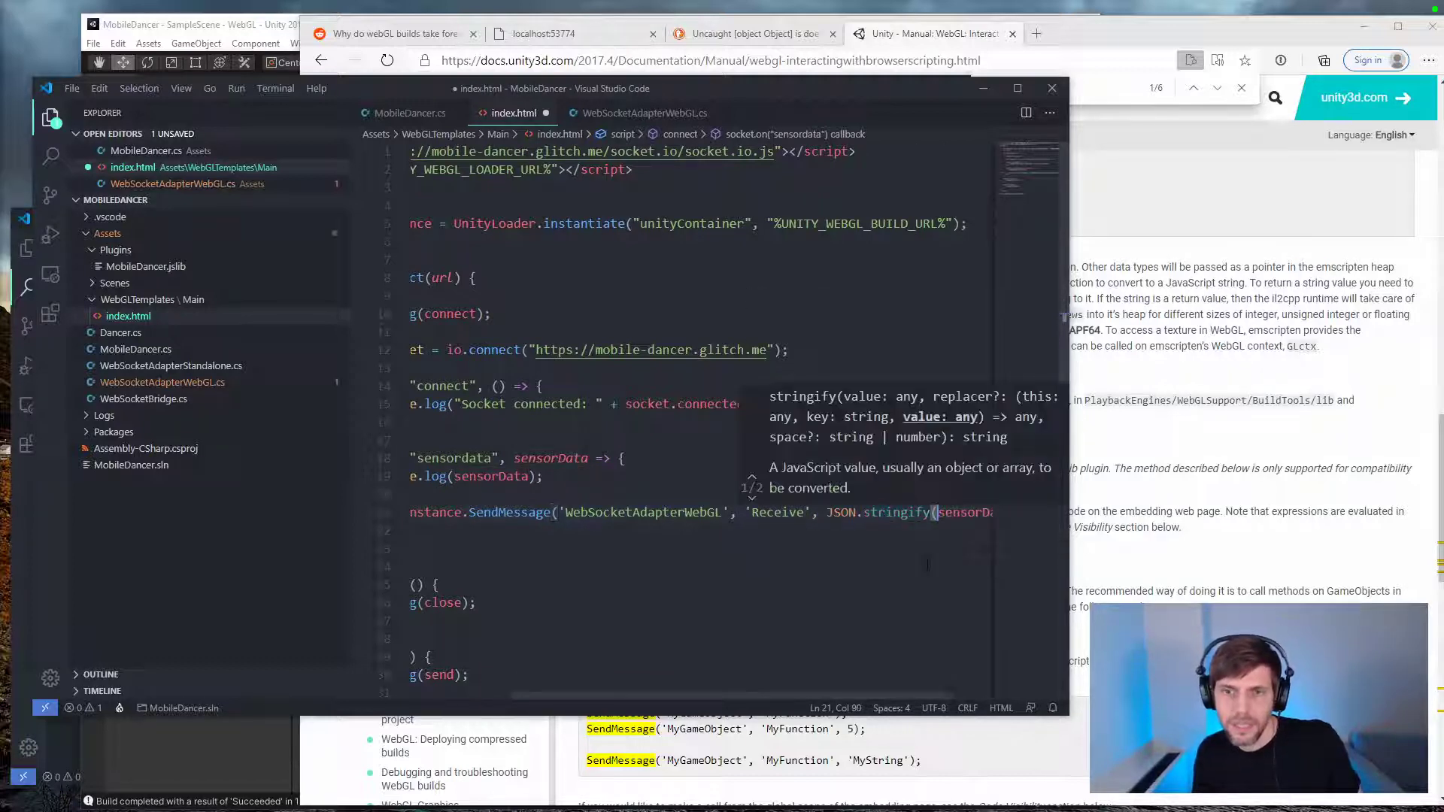
key(ctrl+Right)
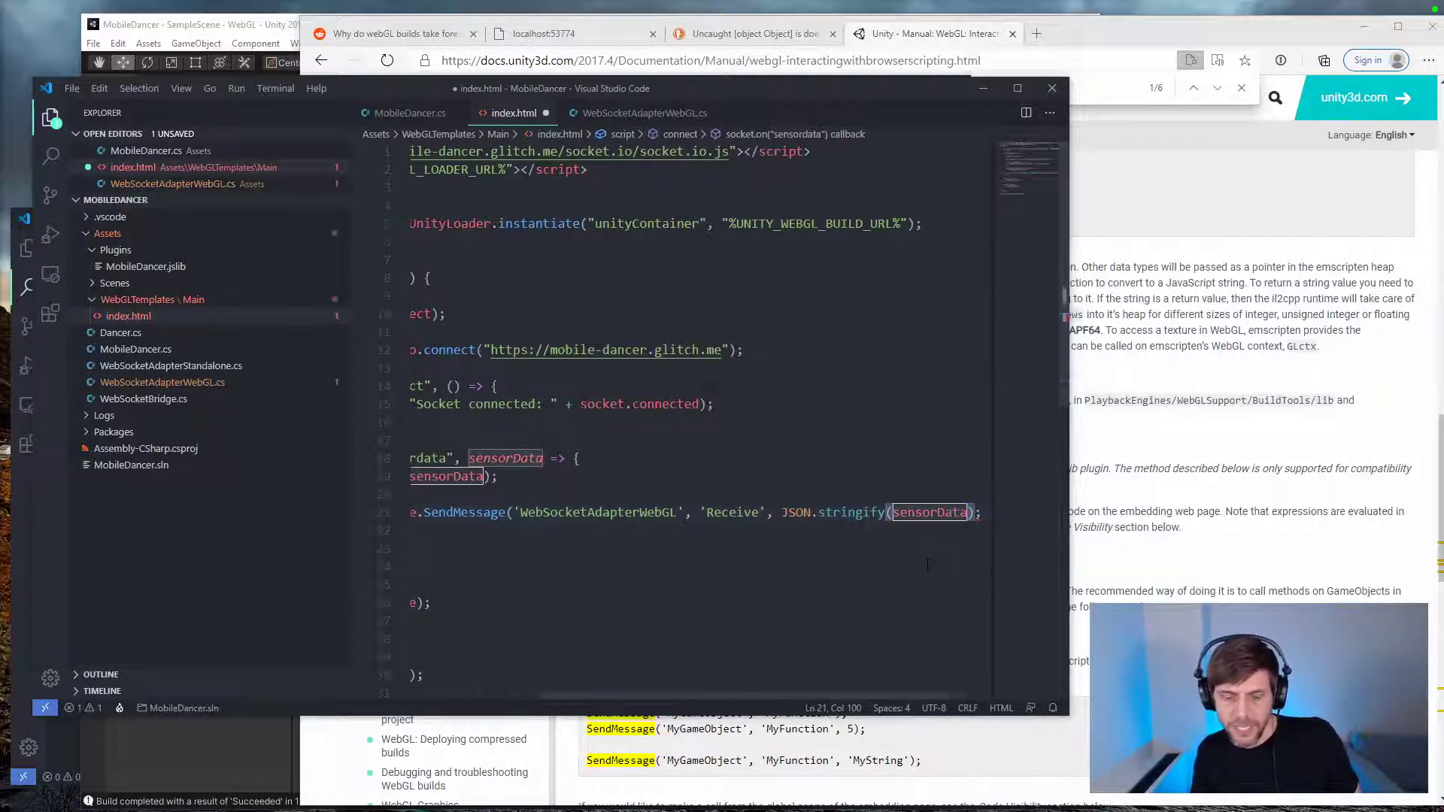
text())
key(ctrl+s)
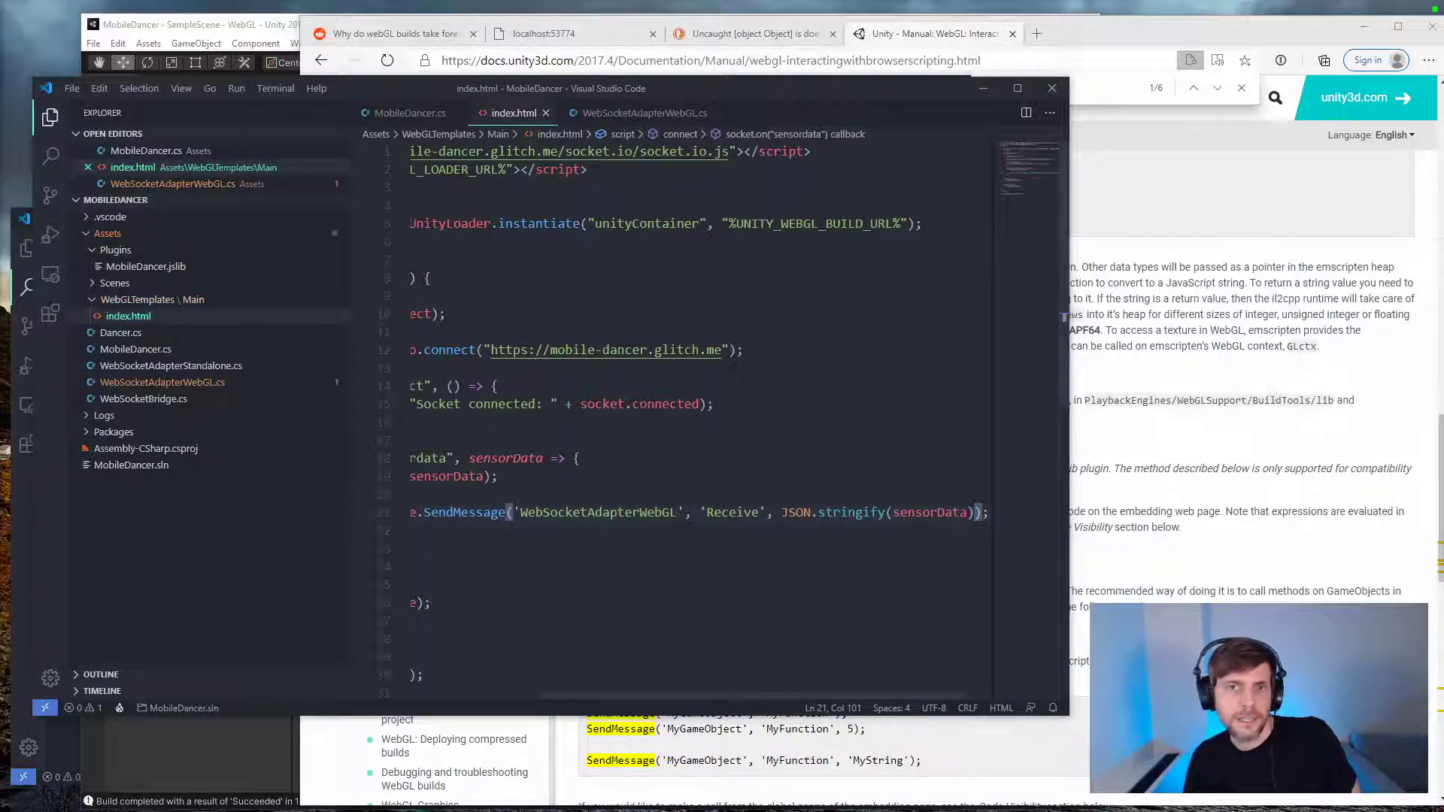
Step: Return to the localhost:53774 page, dismiss the error alert, check the SendMessage call in the served index source, and reload the page
click(1182, 204)
click(543, 33)
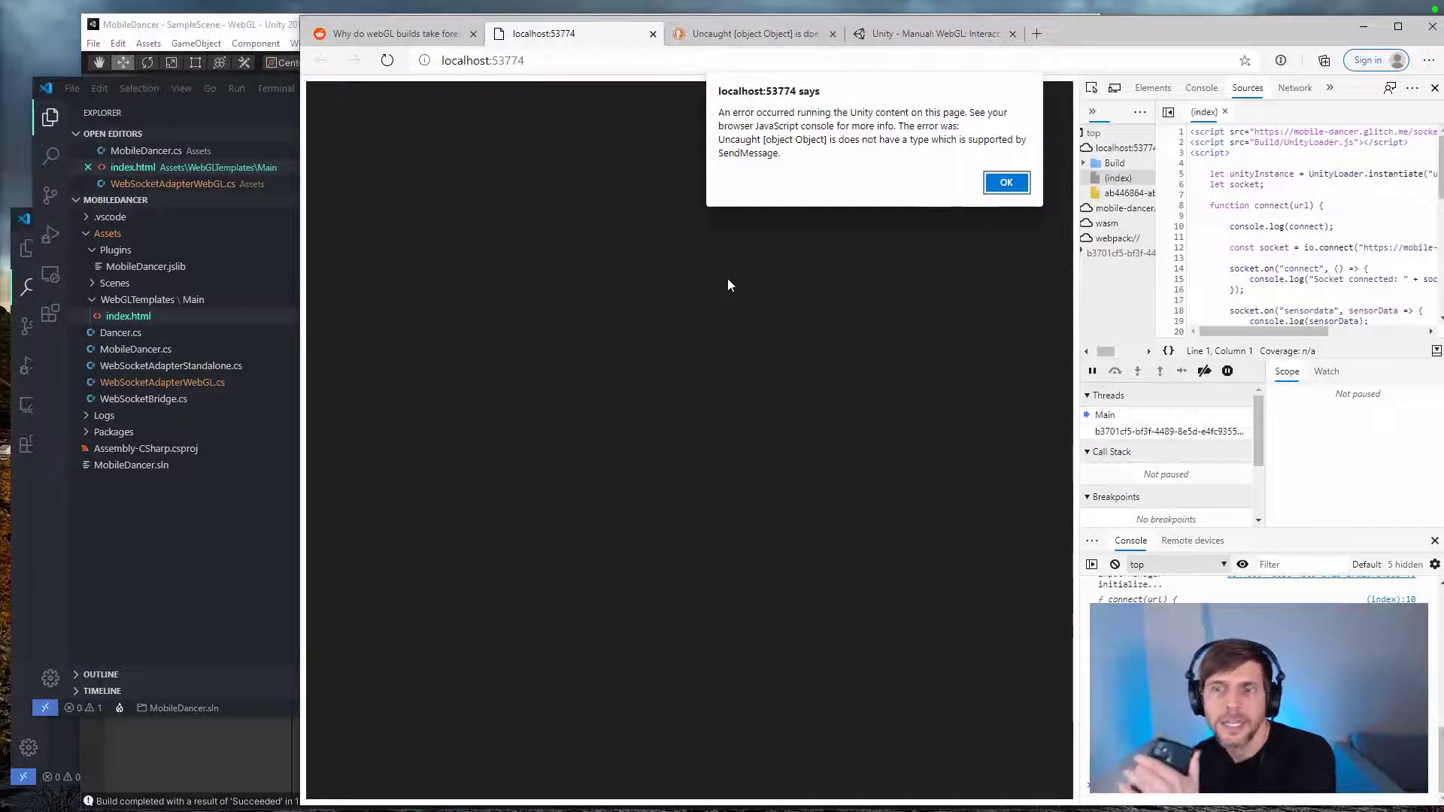
click(1016, 188)
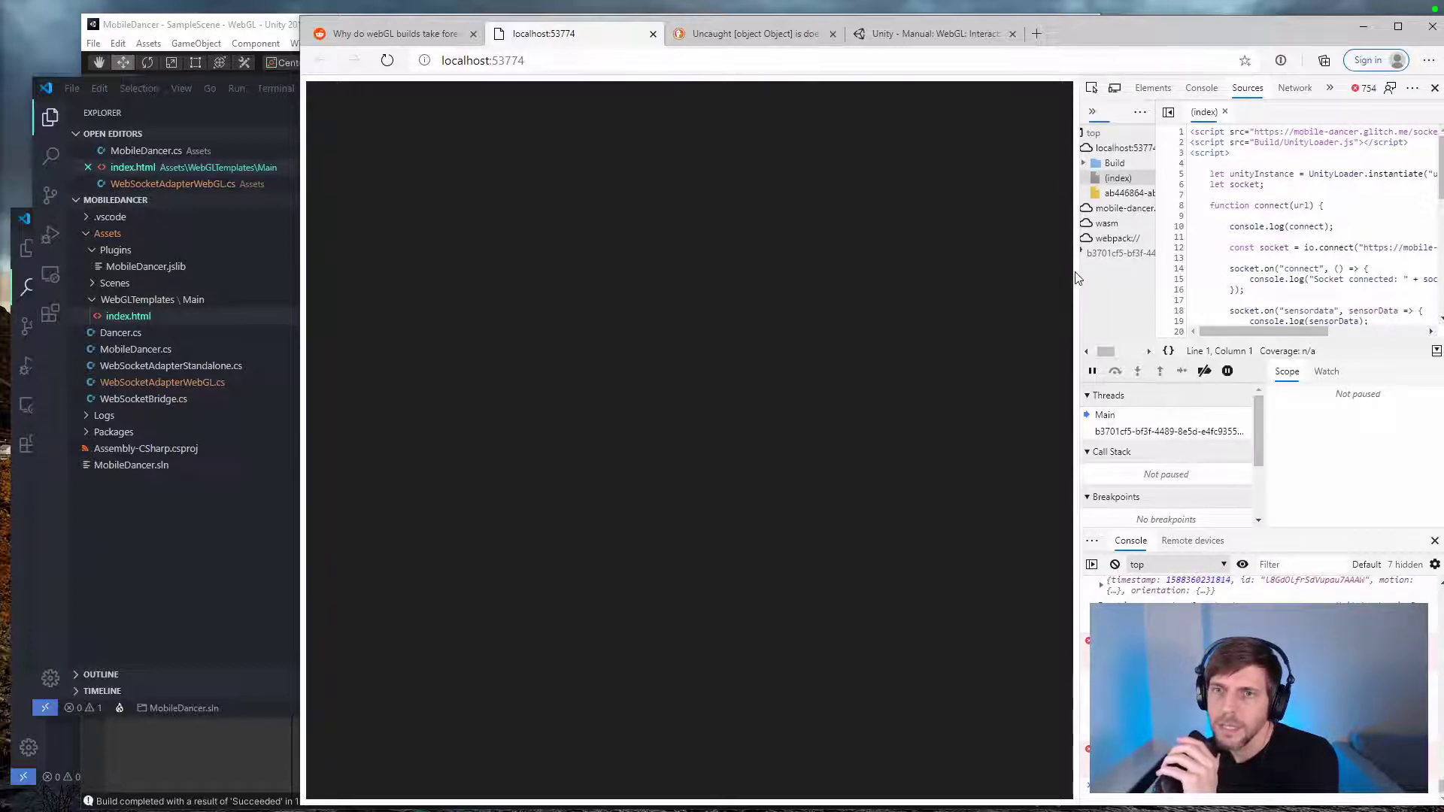
drag(1080, 272, 976, 272)
scroll(1274, 255, down, 5)
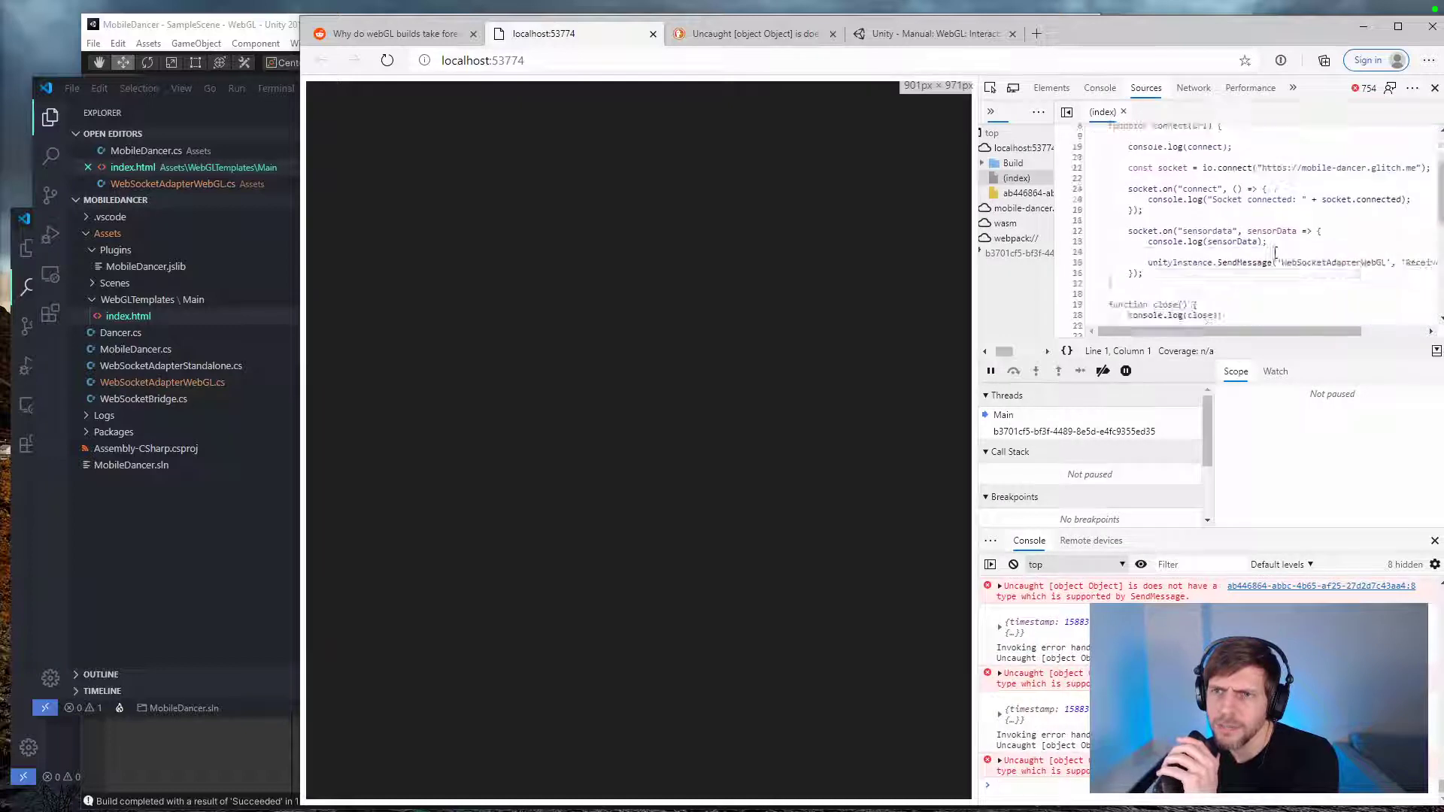
scroll(1274, 255, up, 5)
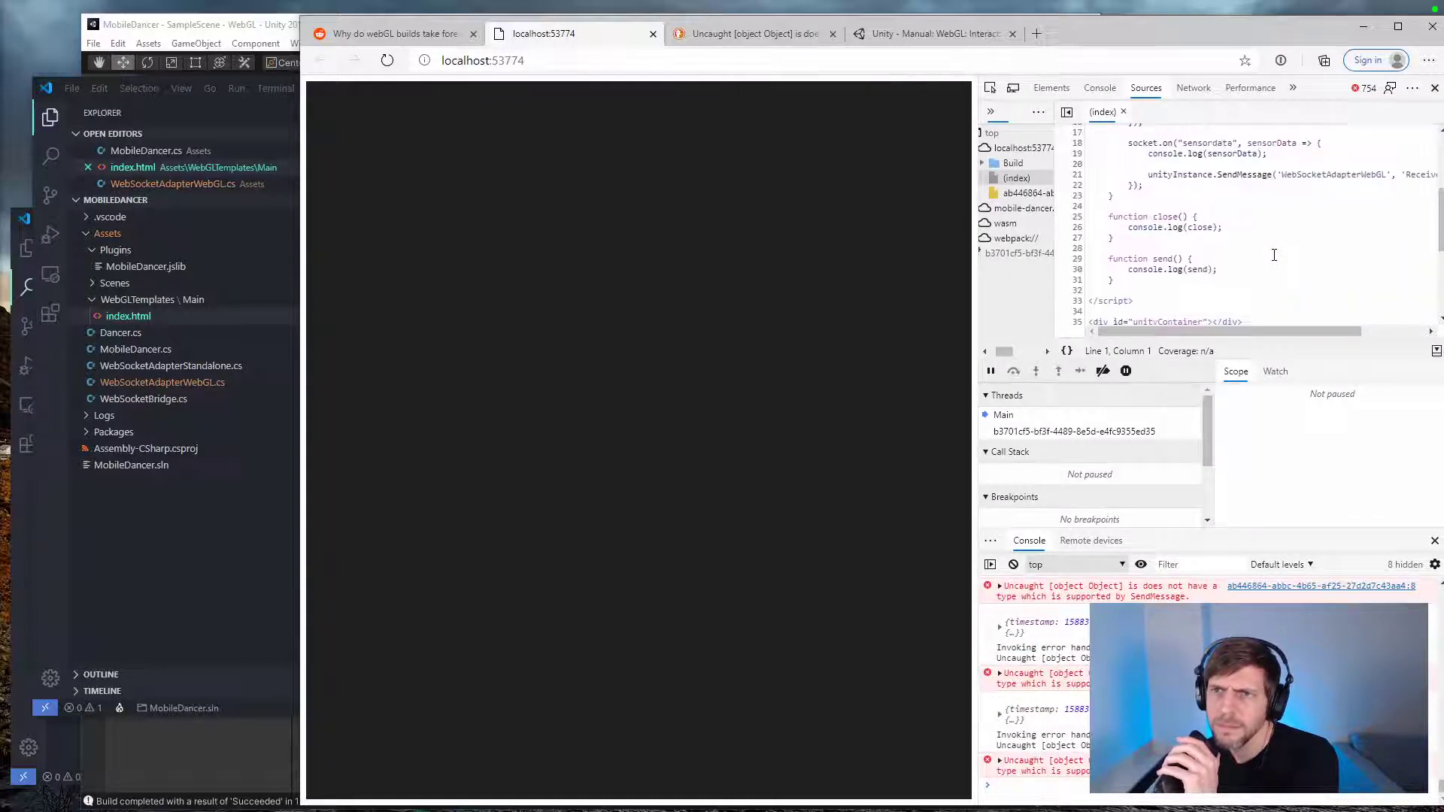
drag(1282, 334, 1398, 336)
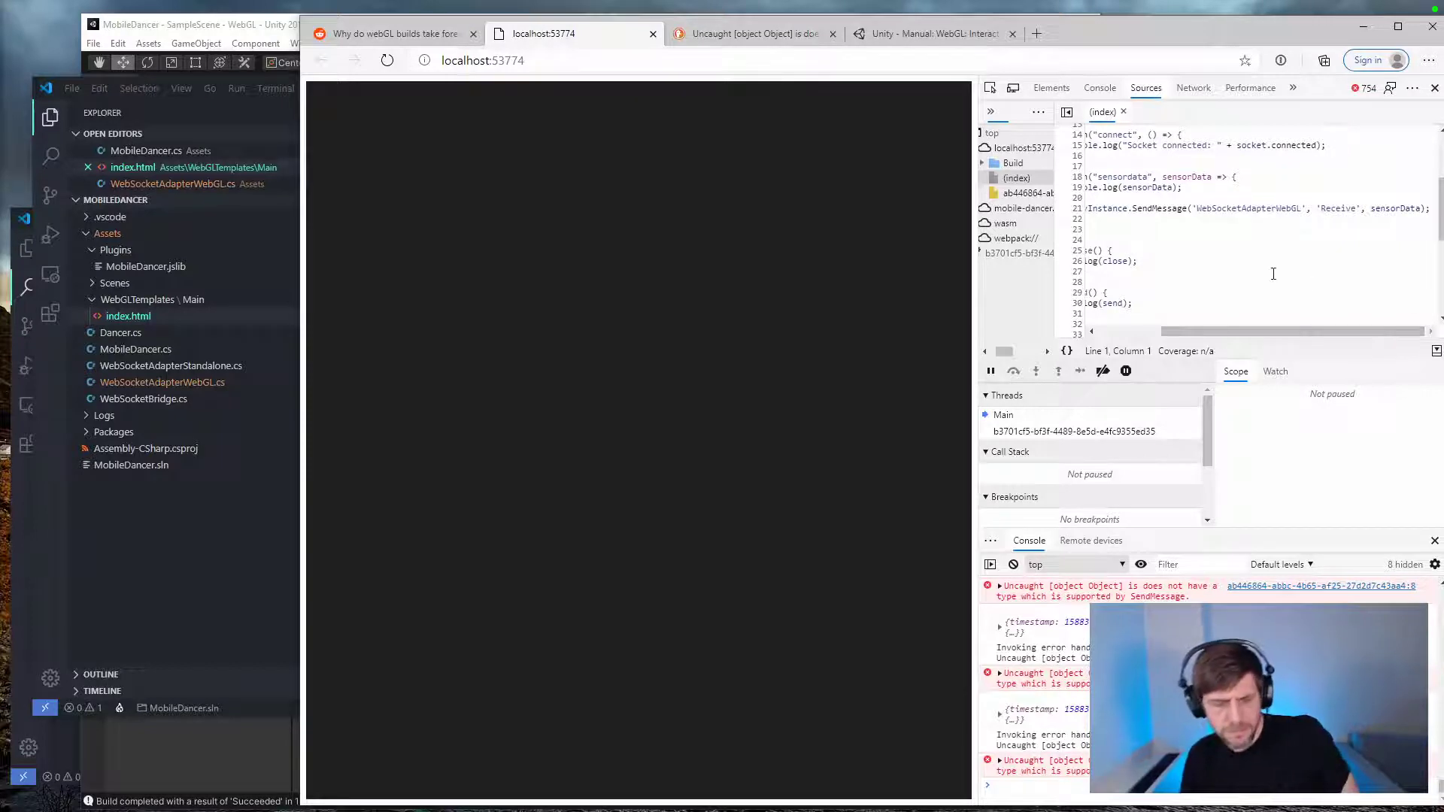
key(ctrl+r)
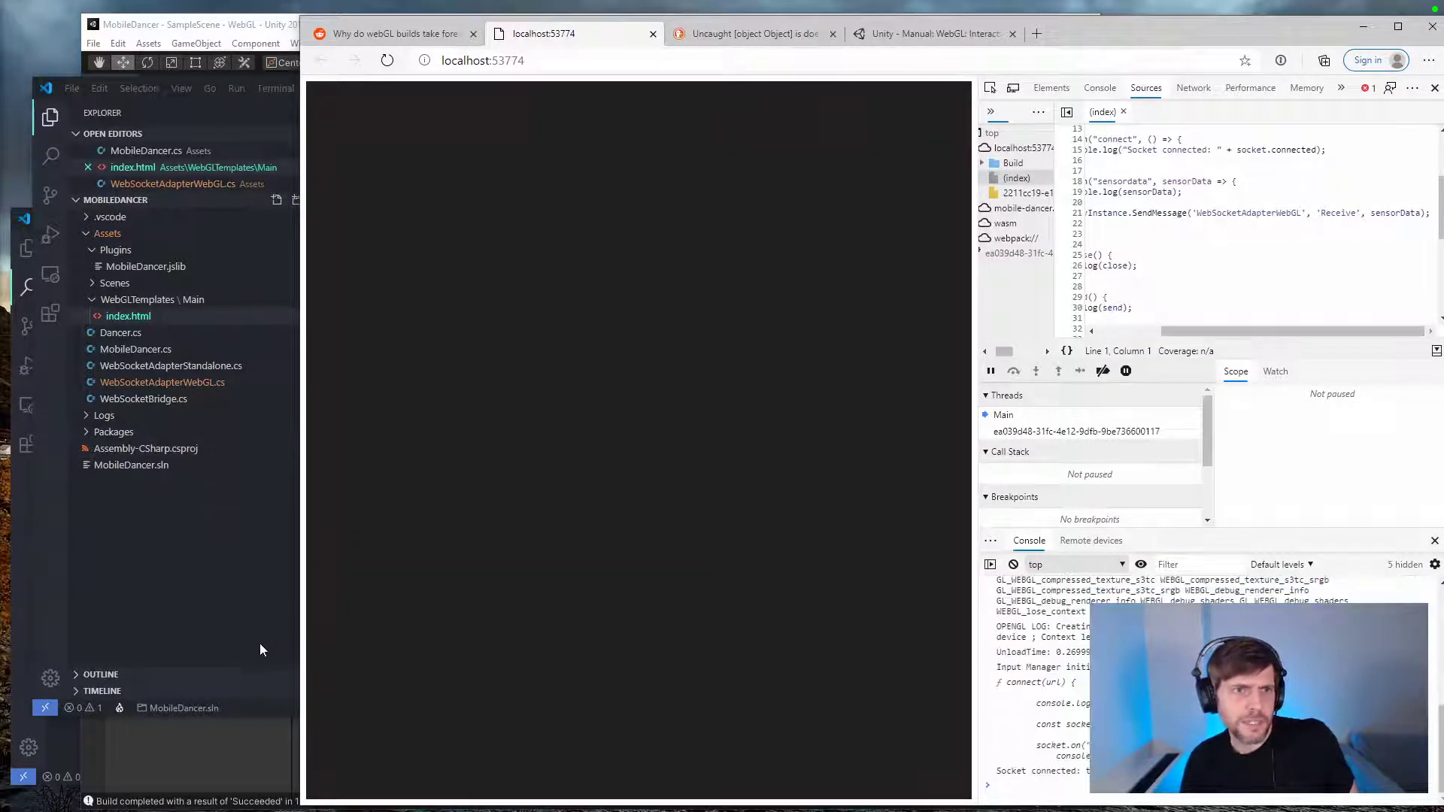
Step: Copy the template's JSON.stringify SendMessage line over the matching line in the Builds index.html and save it
click(71, 746)
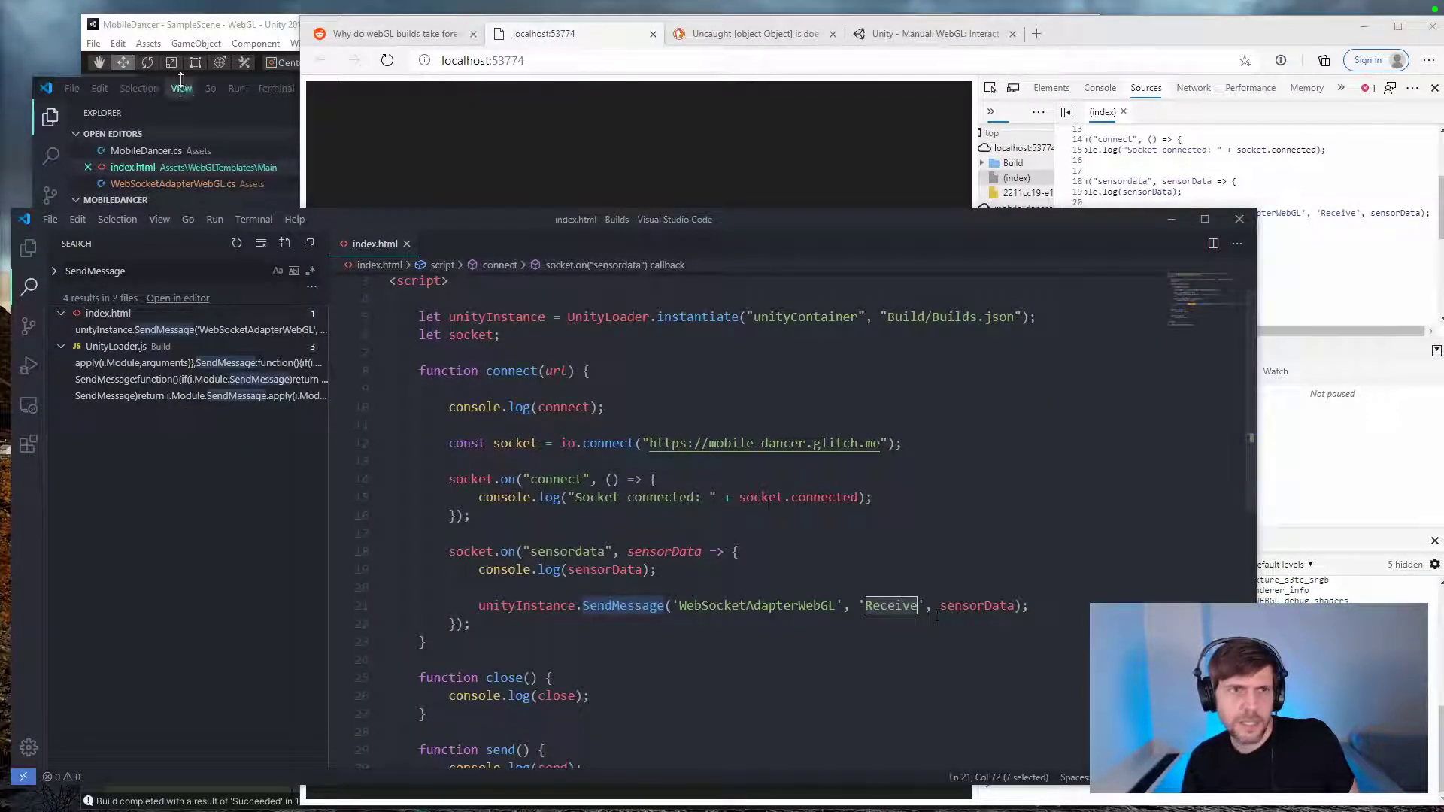
click(197, 111)
triple_click(849, 512)
key(ctrl+c)
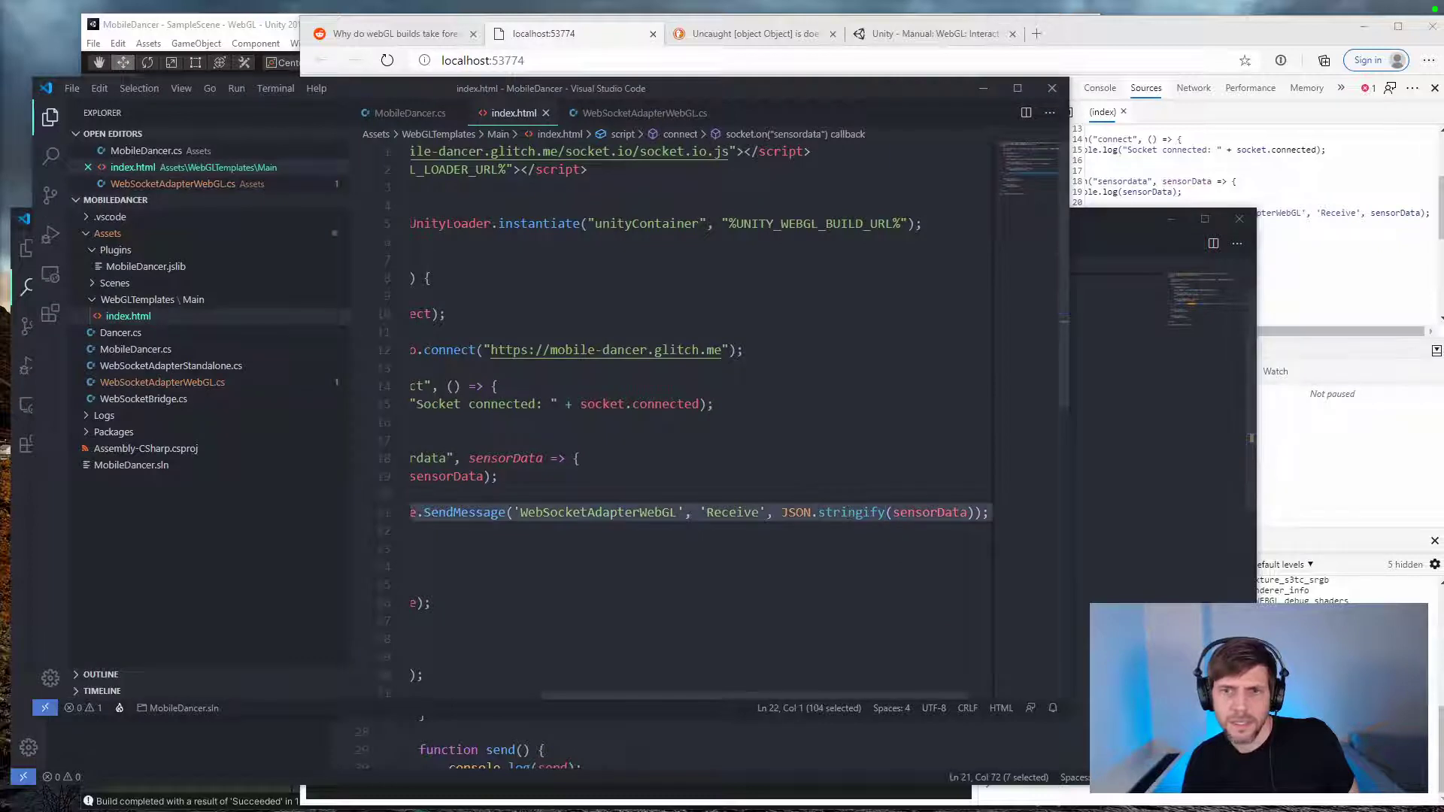
click(1095, 642)
triple_click(1015, 606)
key(ctrl+v)
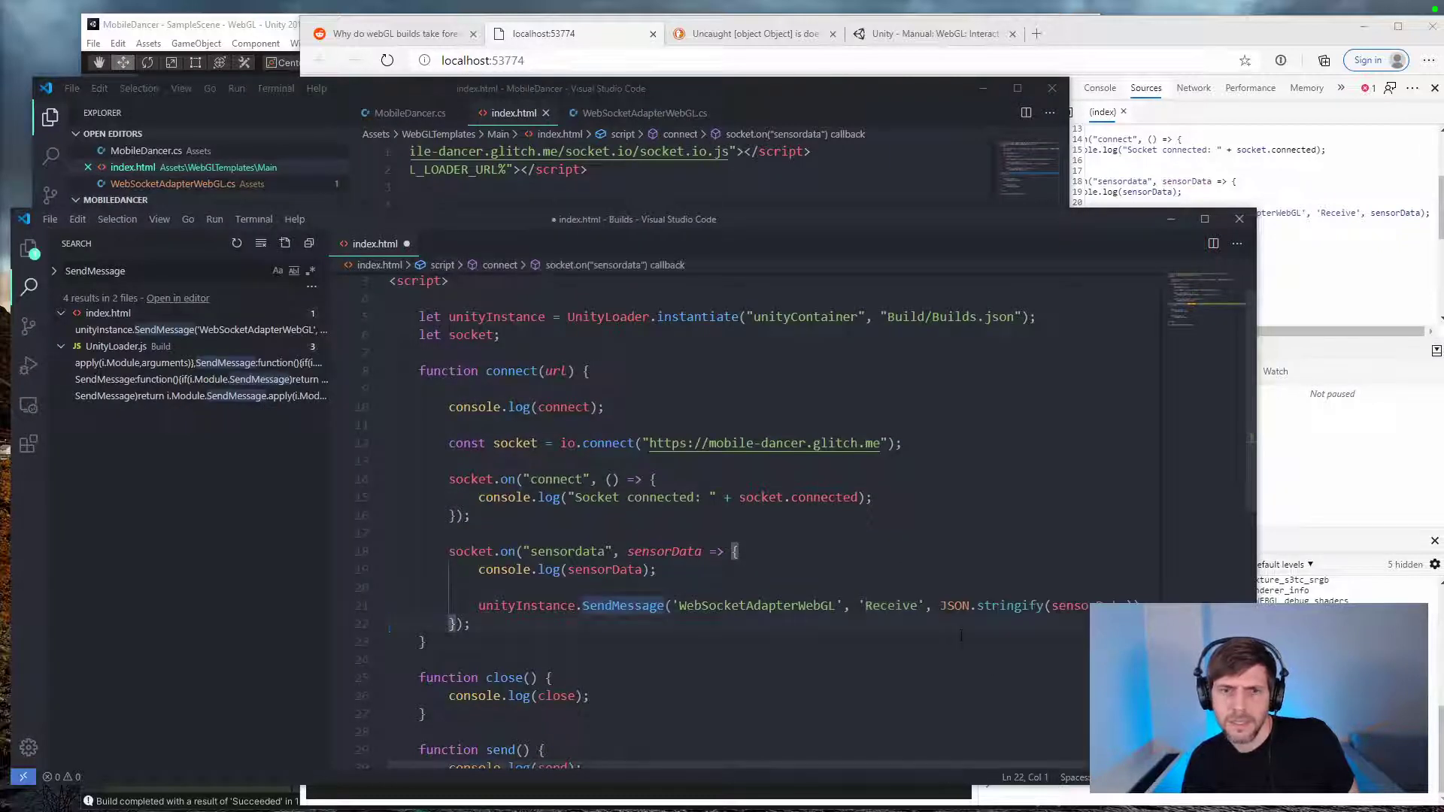
key(ctrl+s)
Step: Reload the localhost:53774 build in the browser and test whether the phone's sensor data moves the cubes
click(1106, 33)
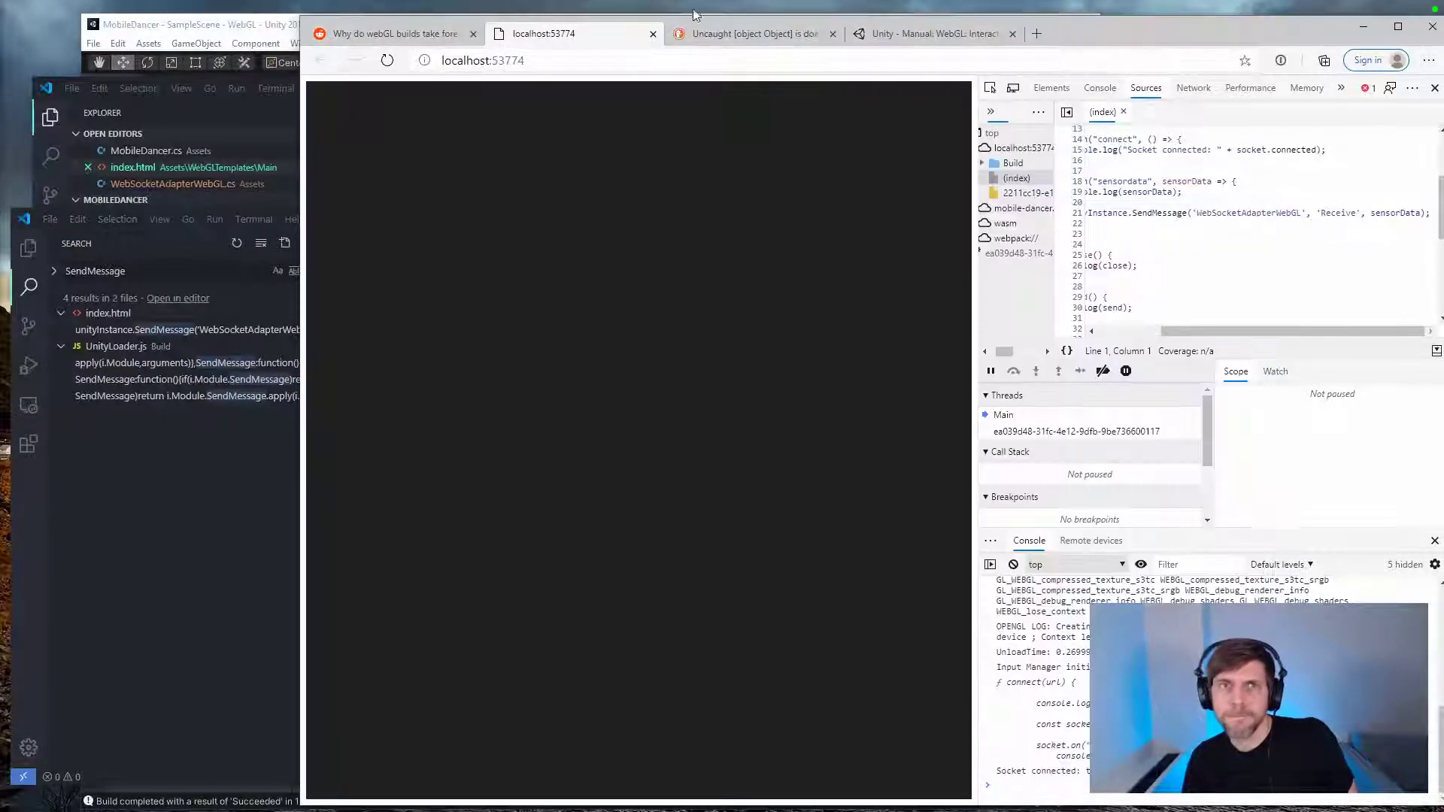
key(F5)
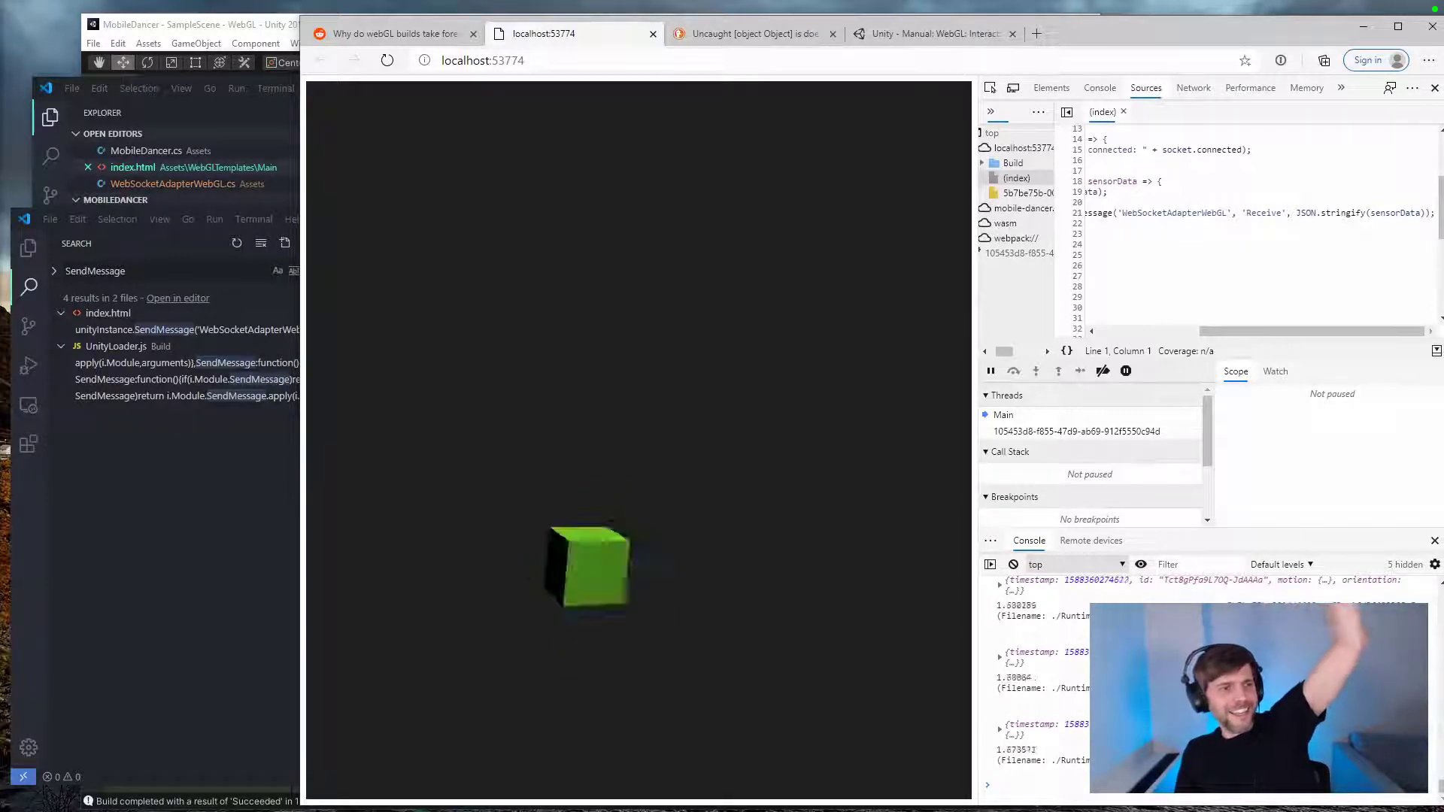
key(alt+Tab)
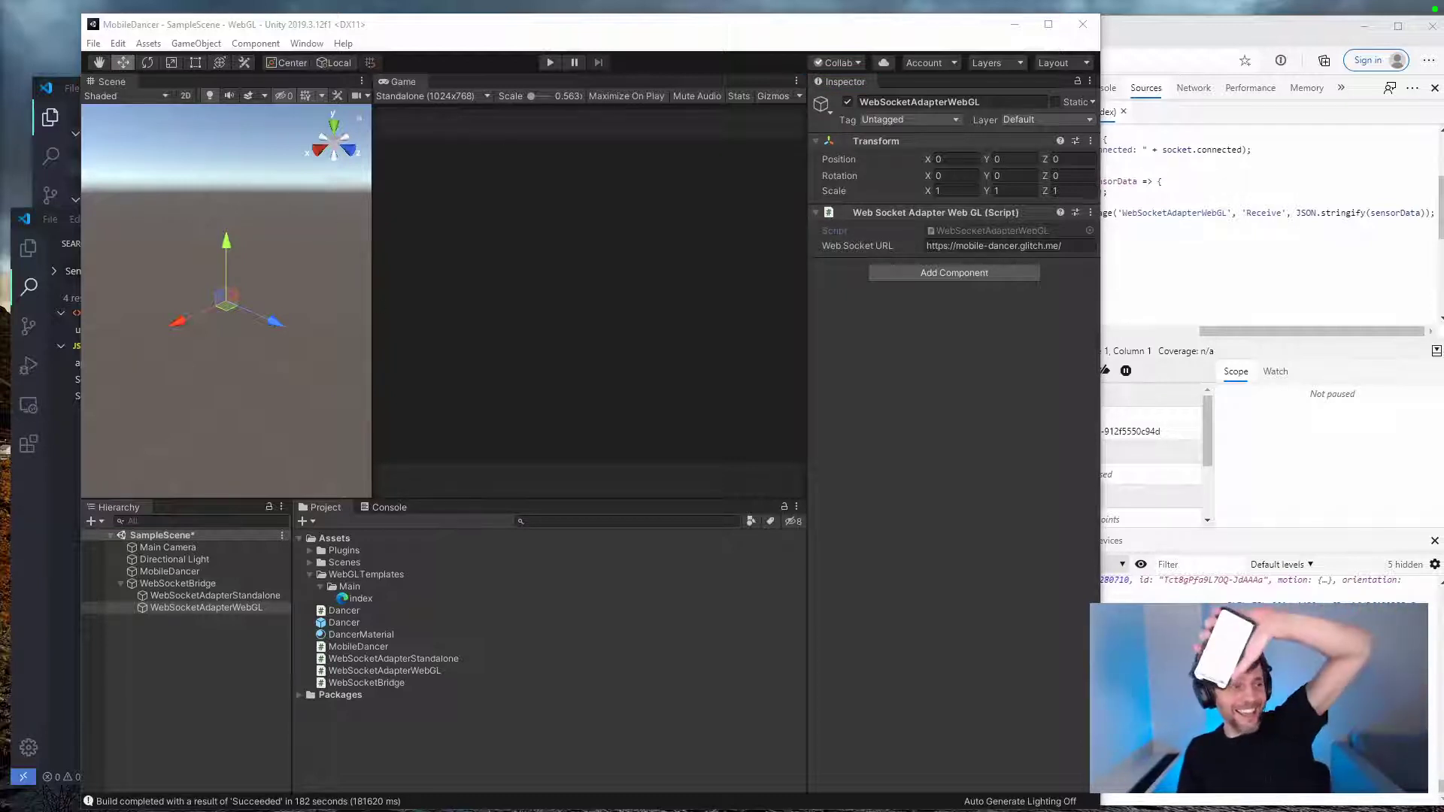
click(1240, 261)
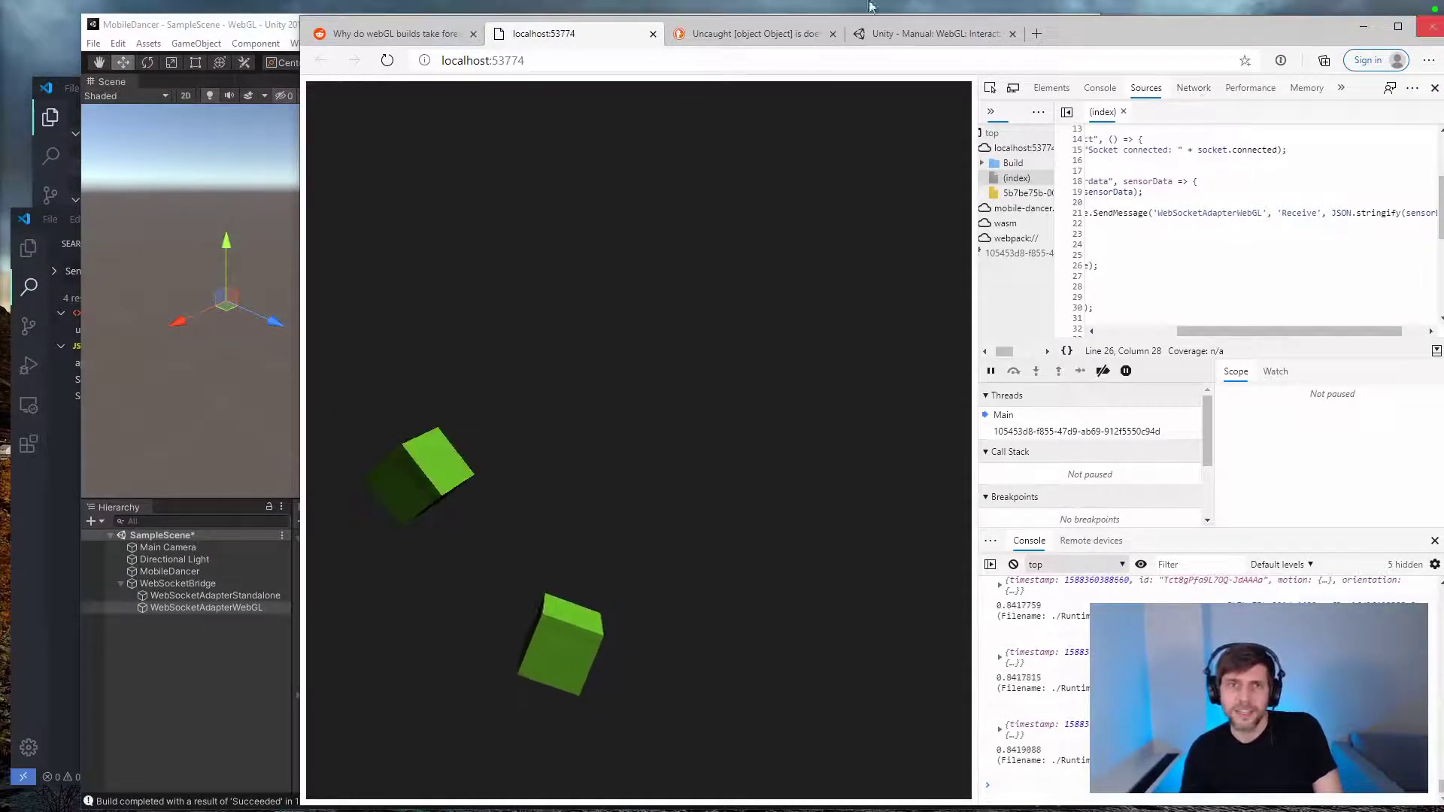
Step: Close the localhost build page, switch to the Unity editor, and run the scene briefly to check the cubes' motion
click(652, 33)
click(166, 227)
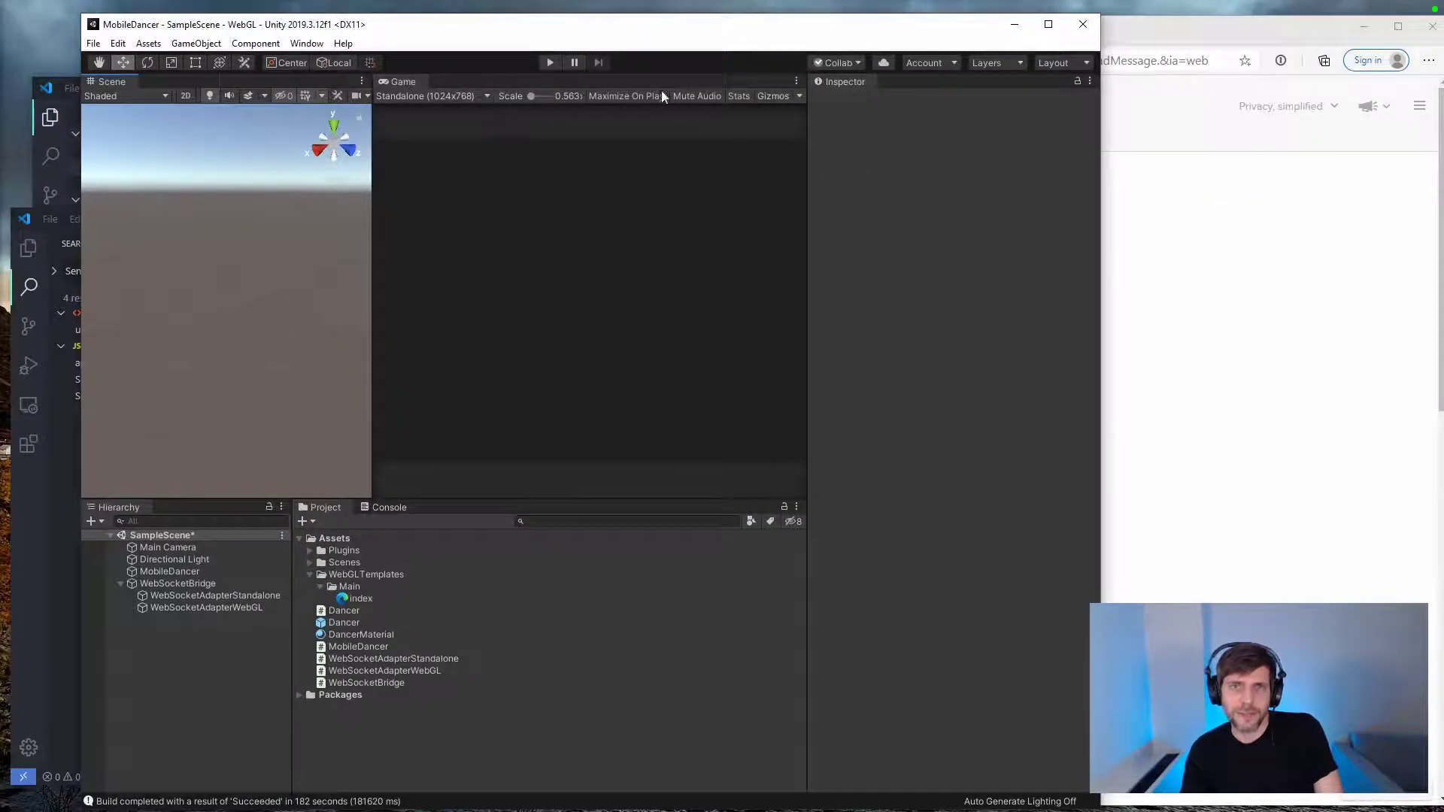
drag(1105, 158, 1325, 143)
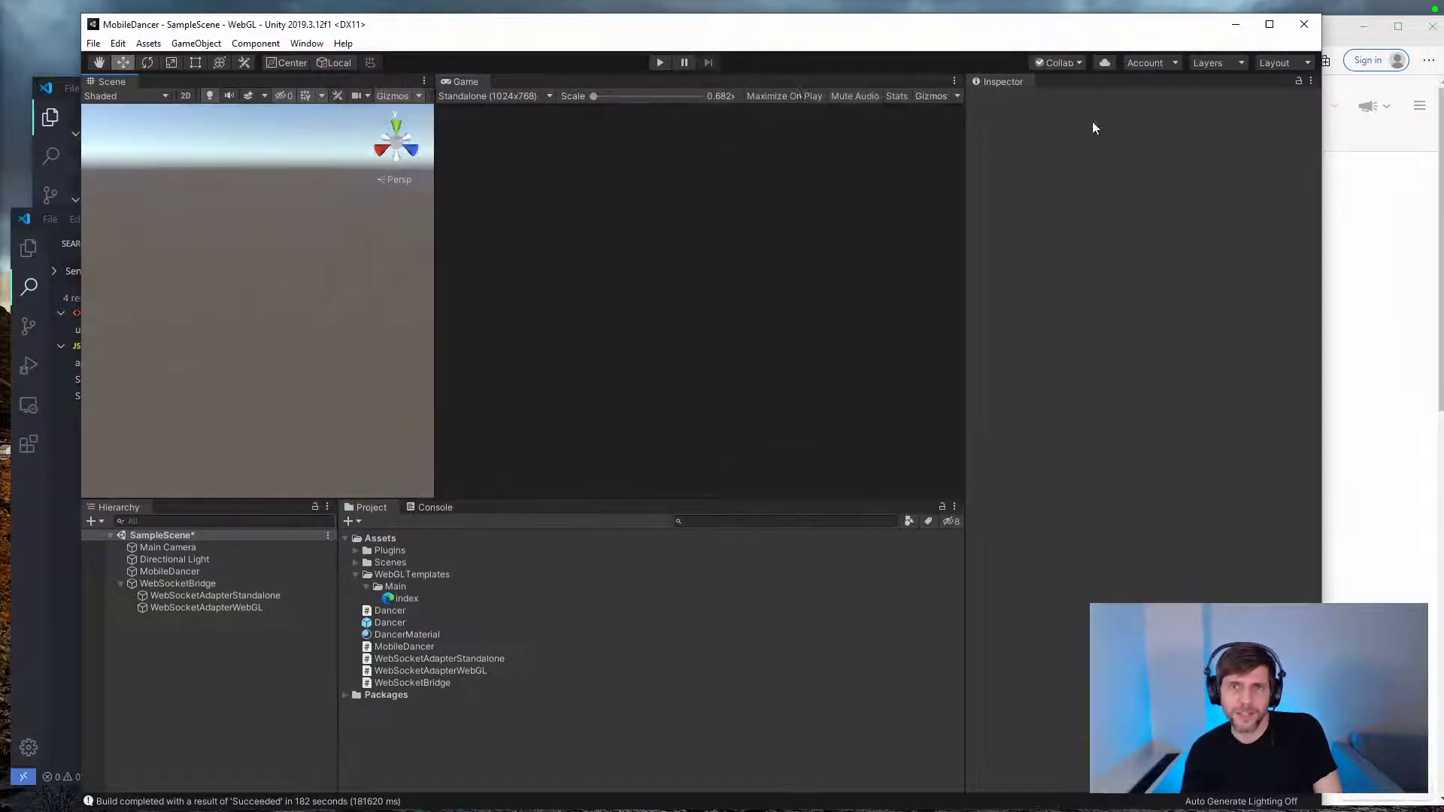
click(665, 64)
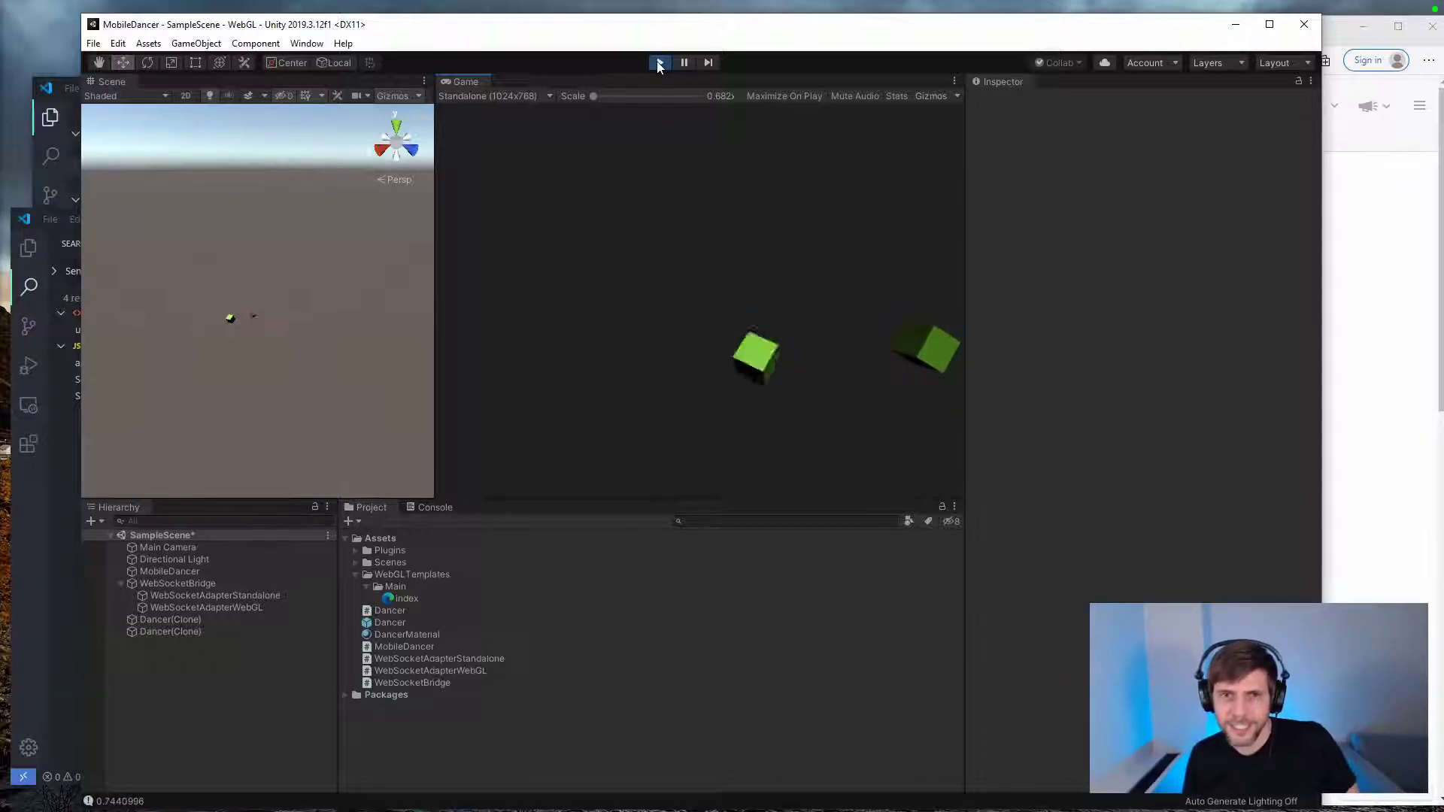
key(ctrl+p)
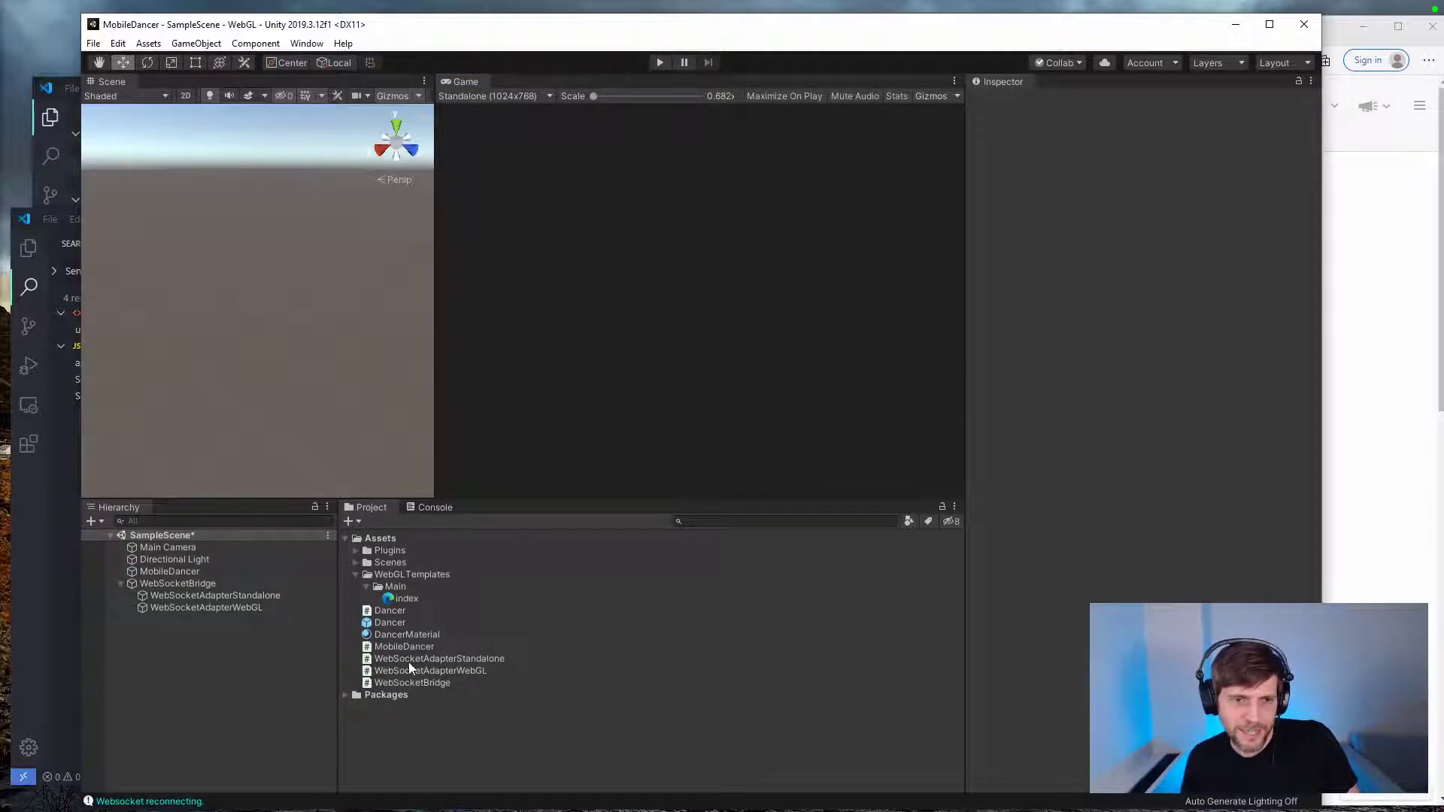
Step: Open the Dancer prefab and add an empty child object named Ribbon
click(386, 622)
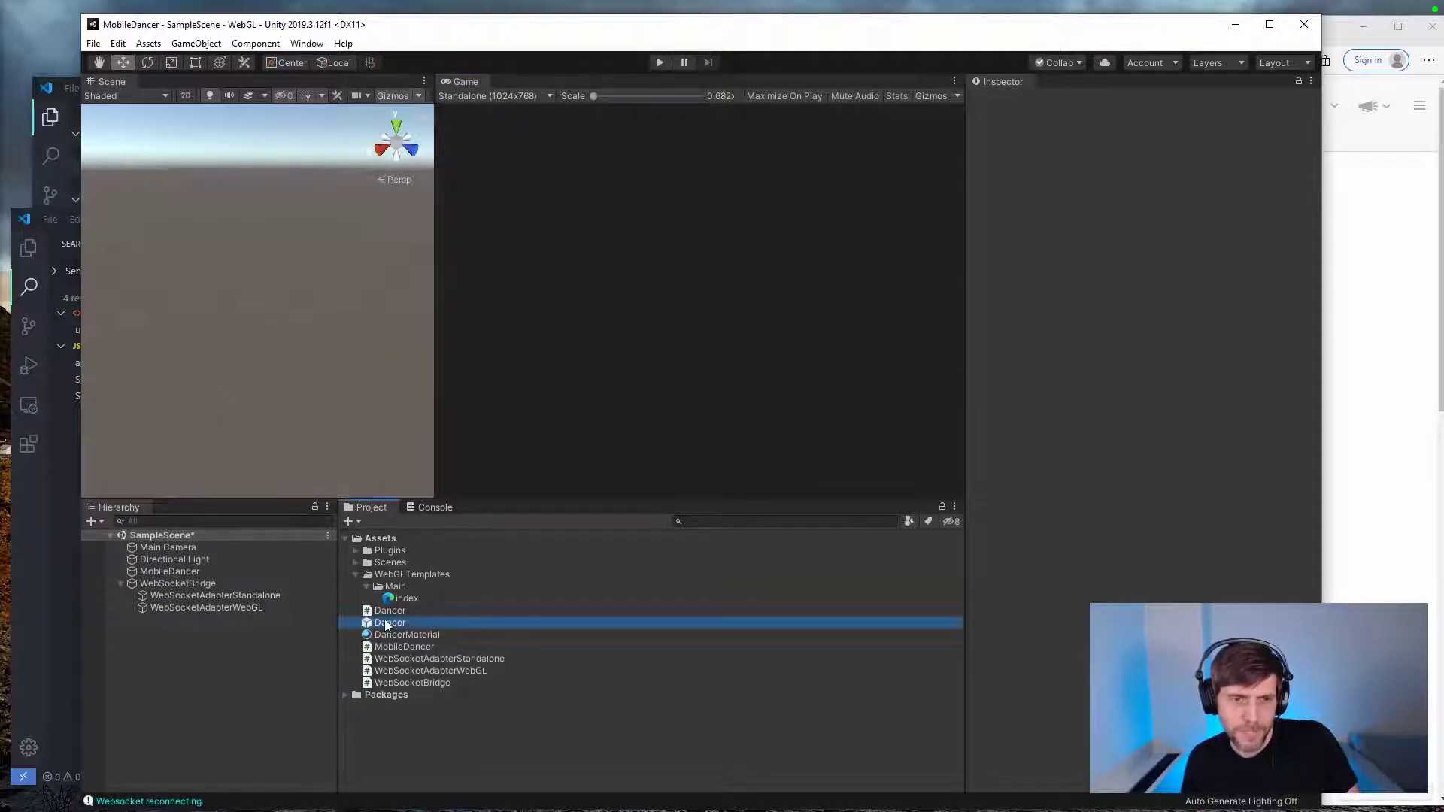
double_click(385, 621)
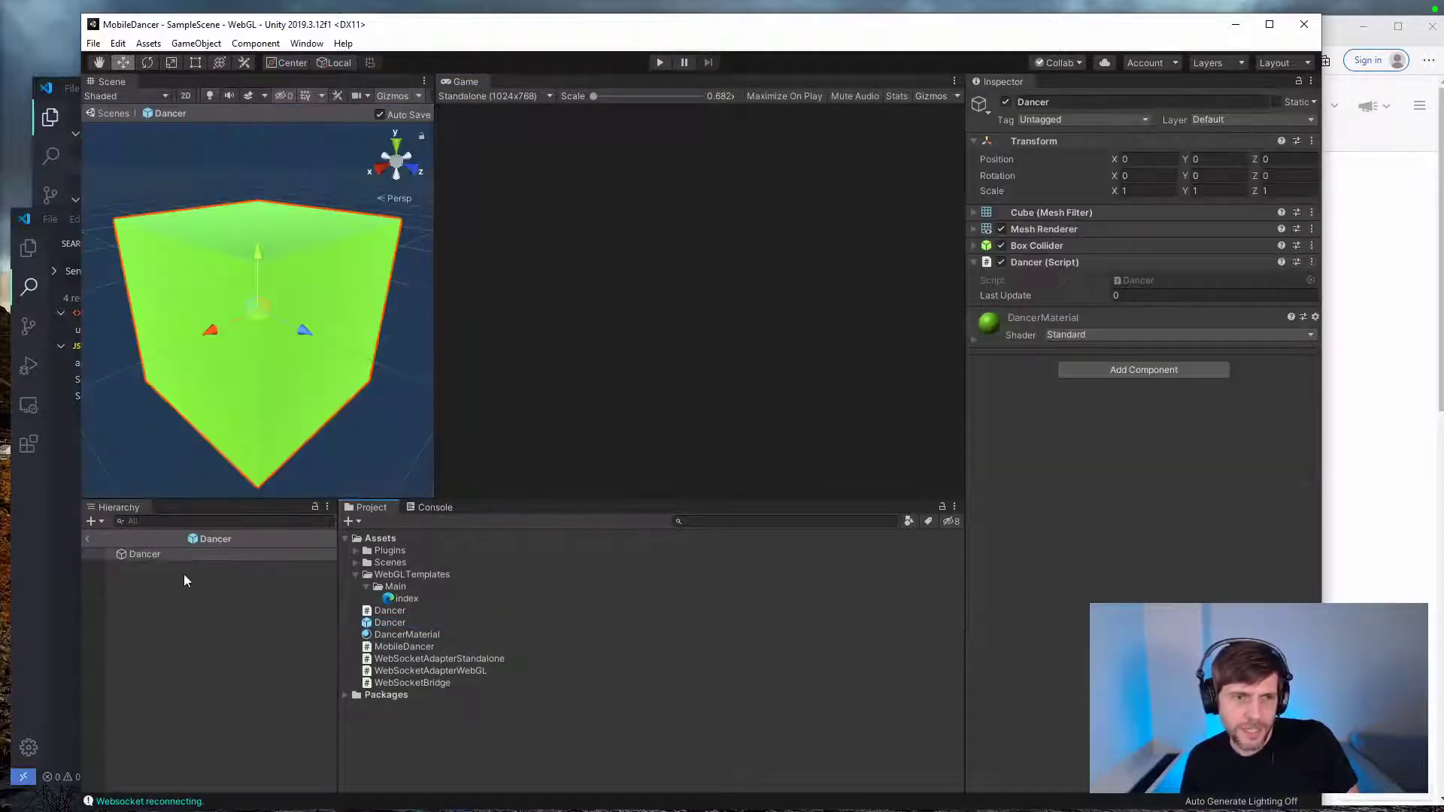
click(96, 521)
click(139, 554)
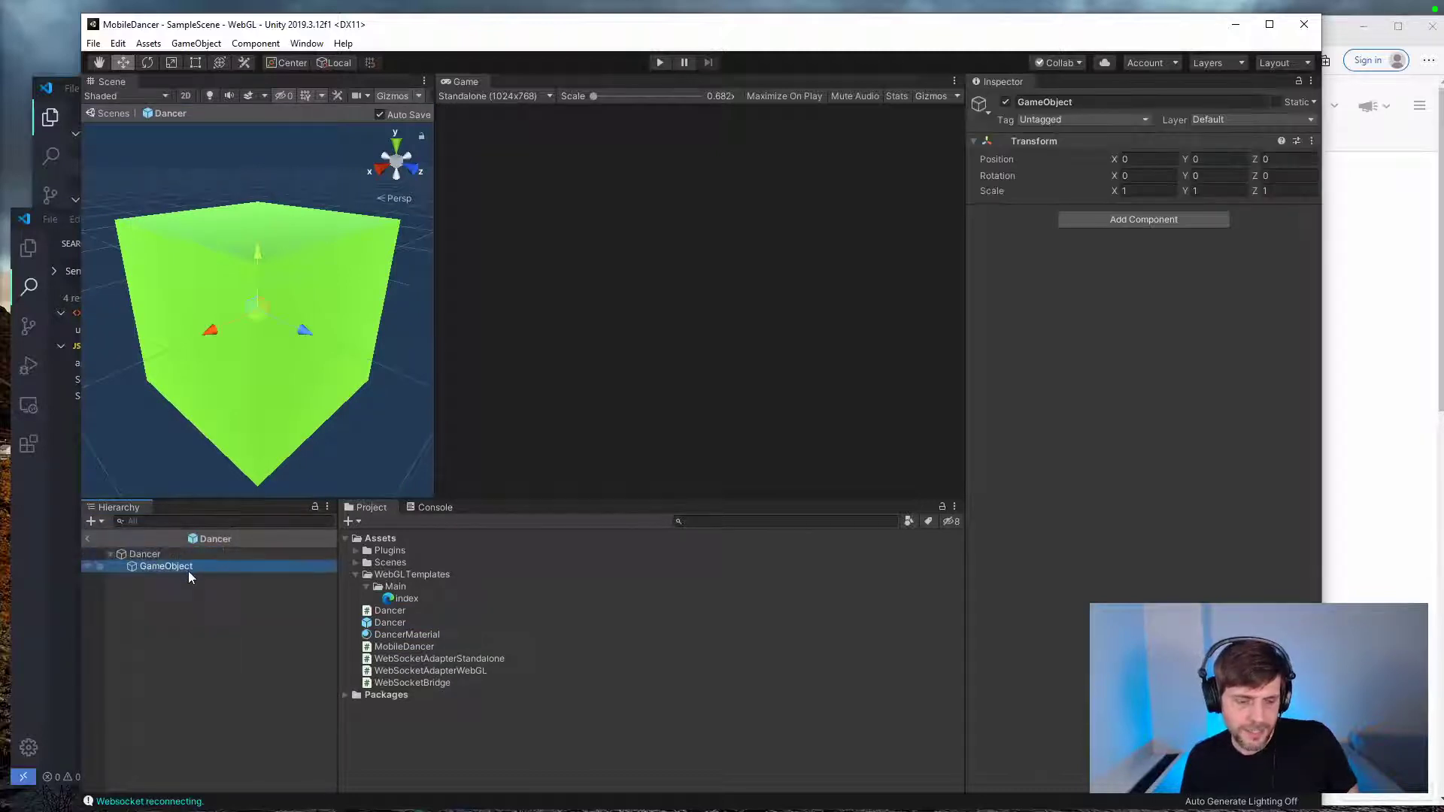
text(Ribbon)
key(Return)
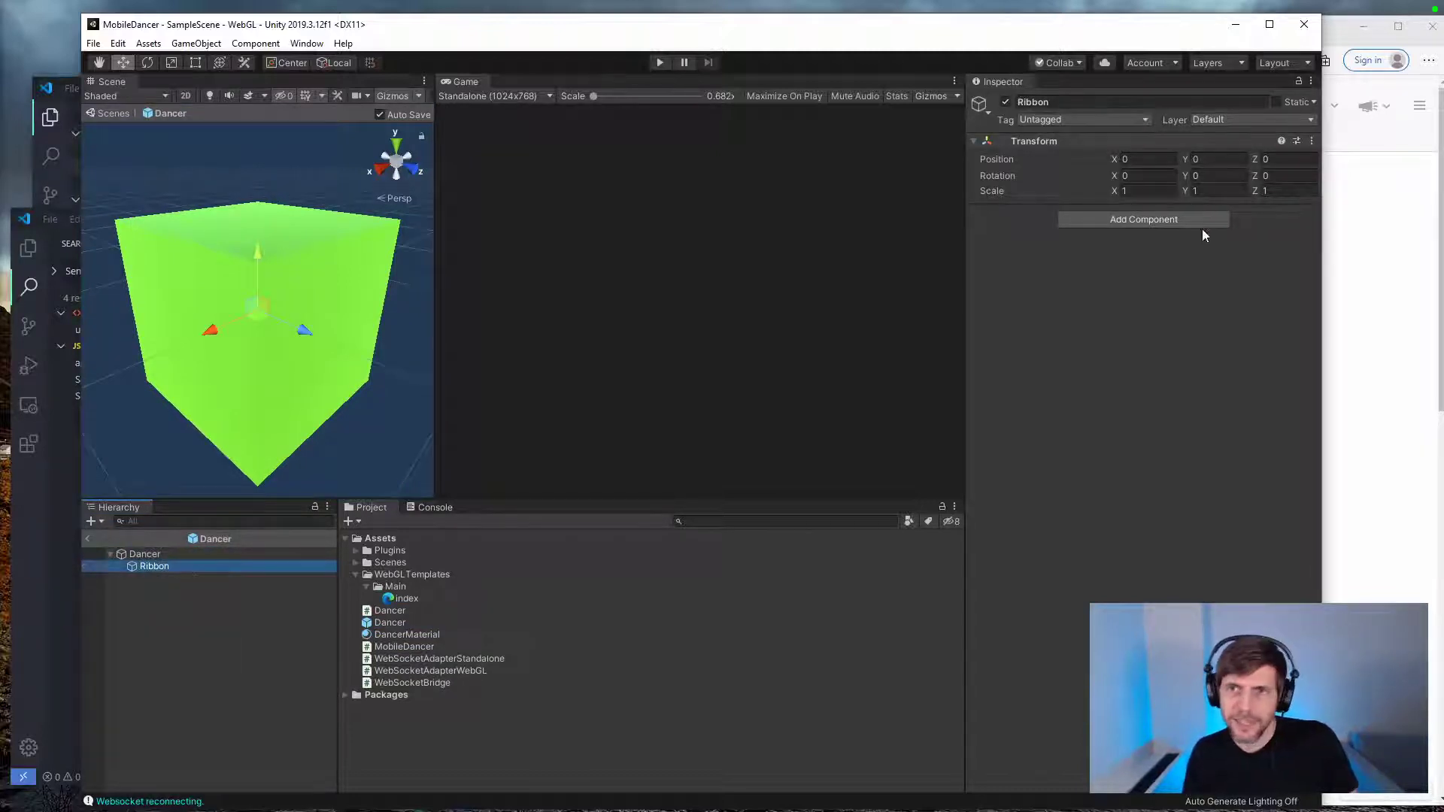
Step: Add a Trail Renderer component to the Ribbon object
click(1126, 218)
text(trail)
key(Return)
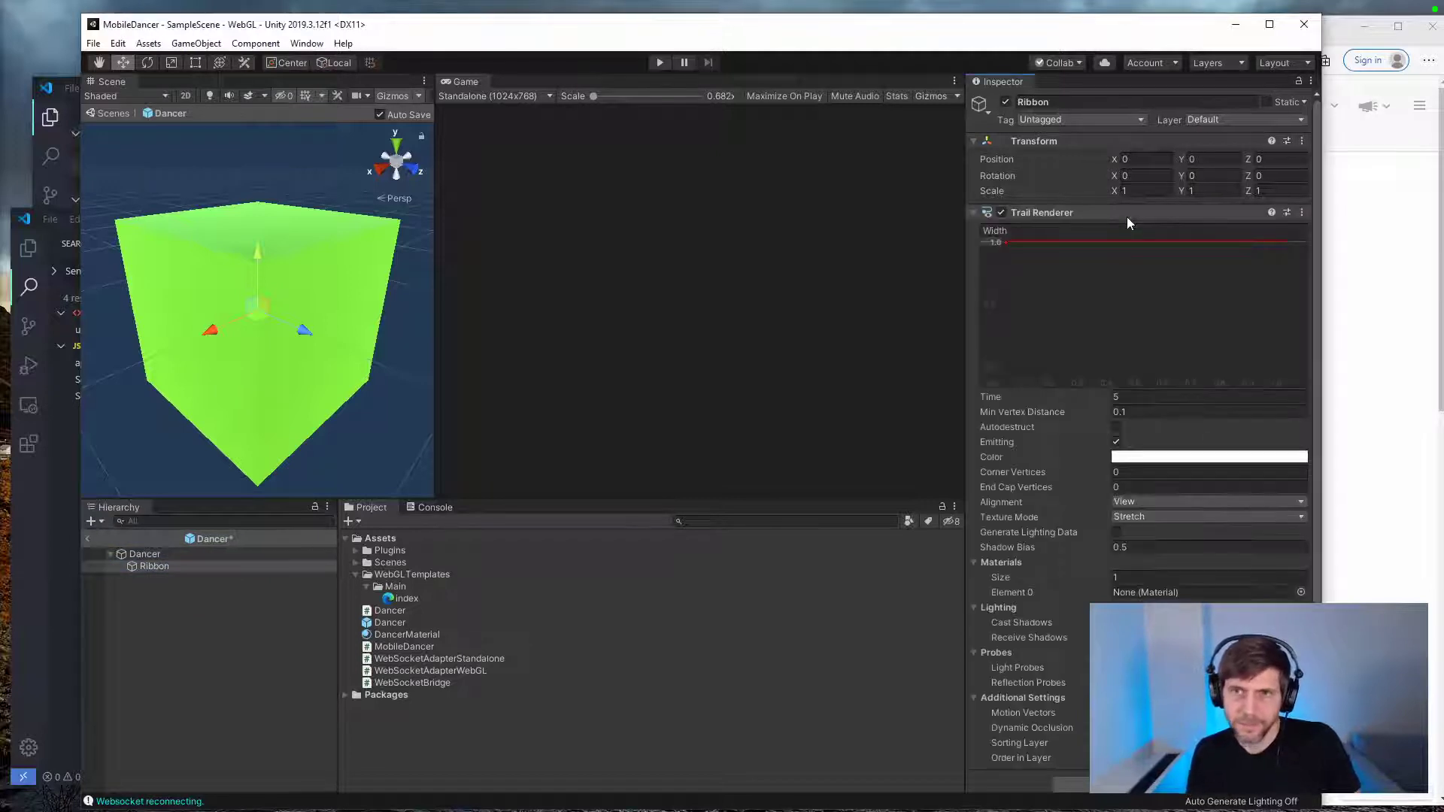
Step: Move the Ribbon around the Dancer cube to preview its trail, and undo the move
scroll(274, 270, down, 5)
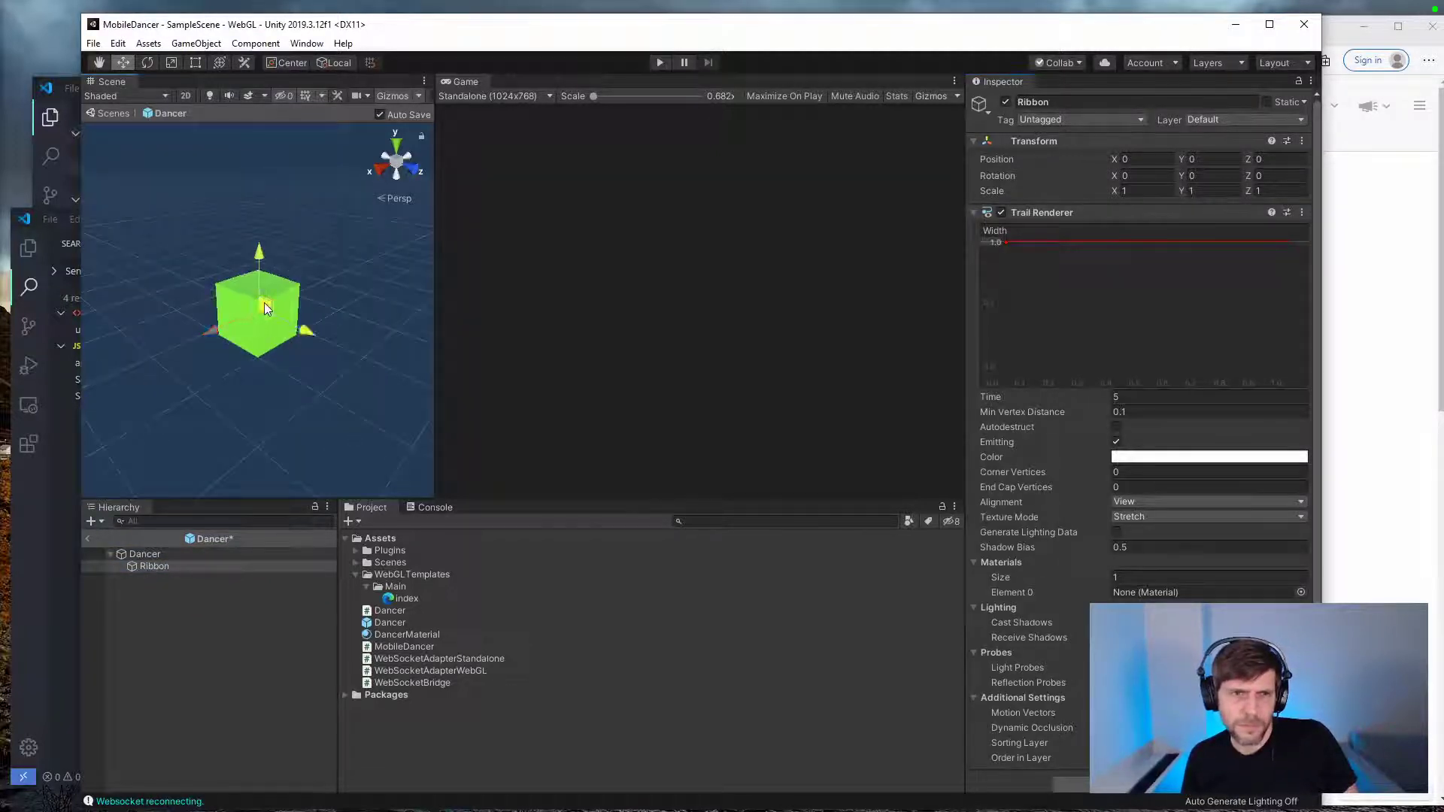
drag(264, 302, 241, 399)
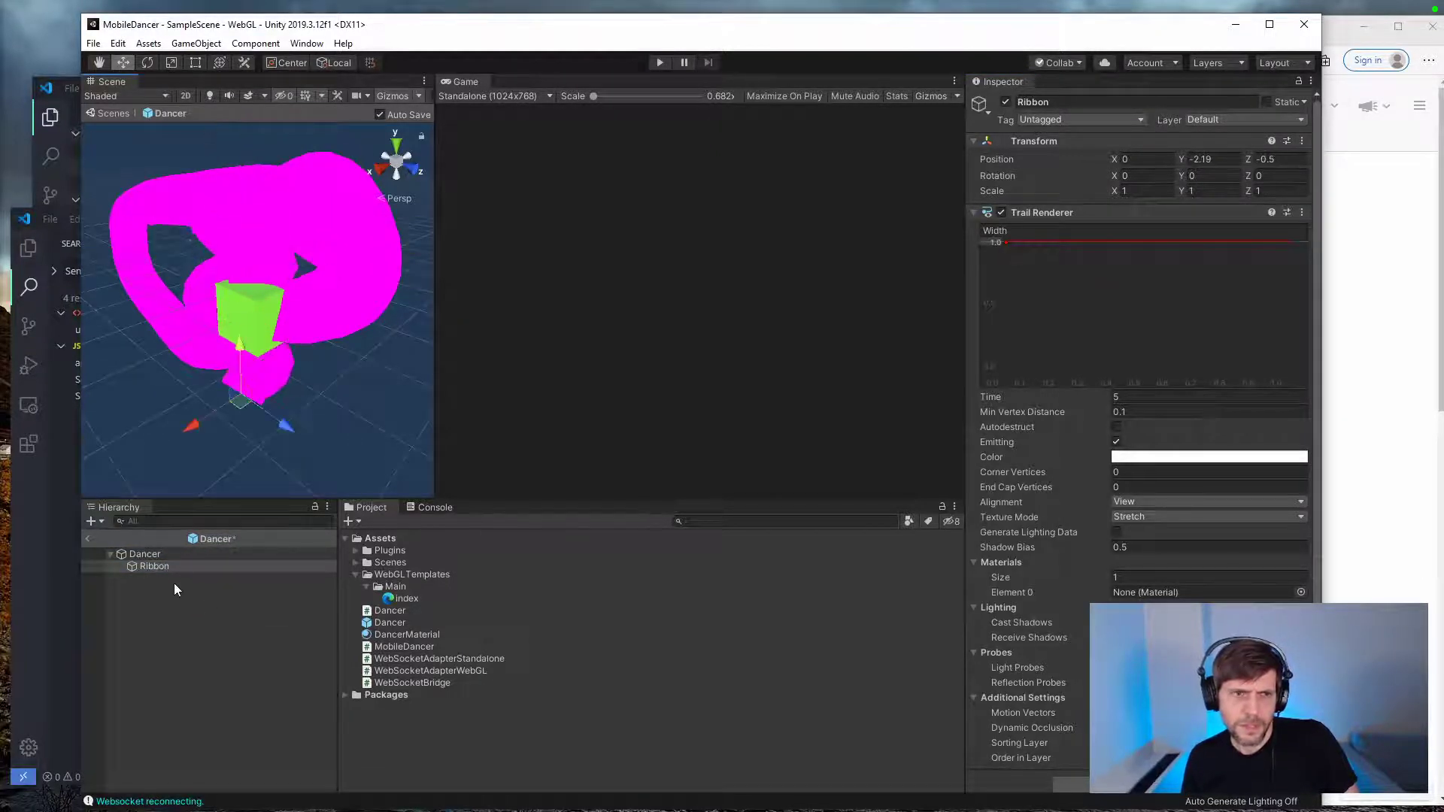
key(ctrl+z)
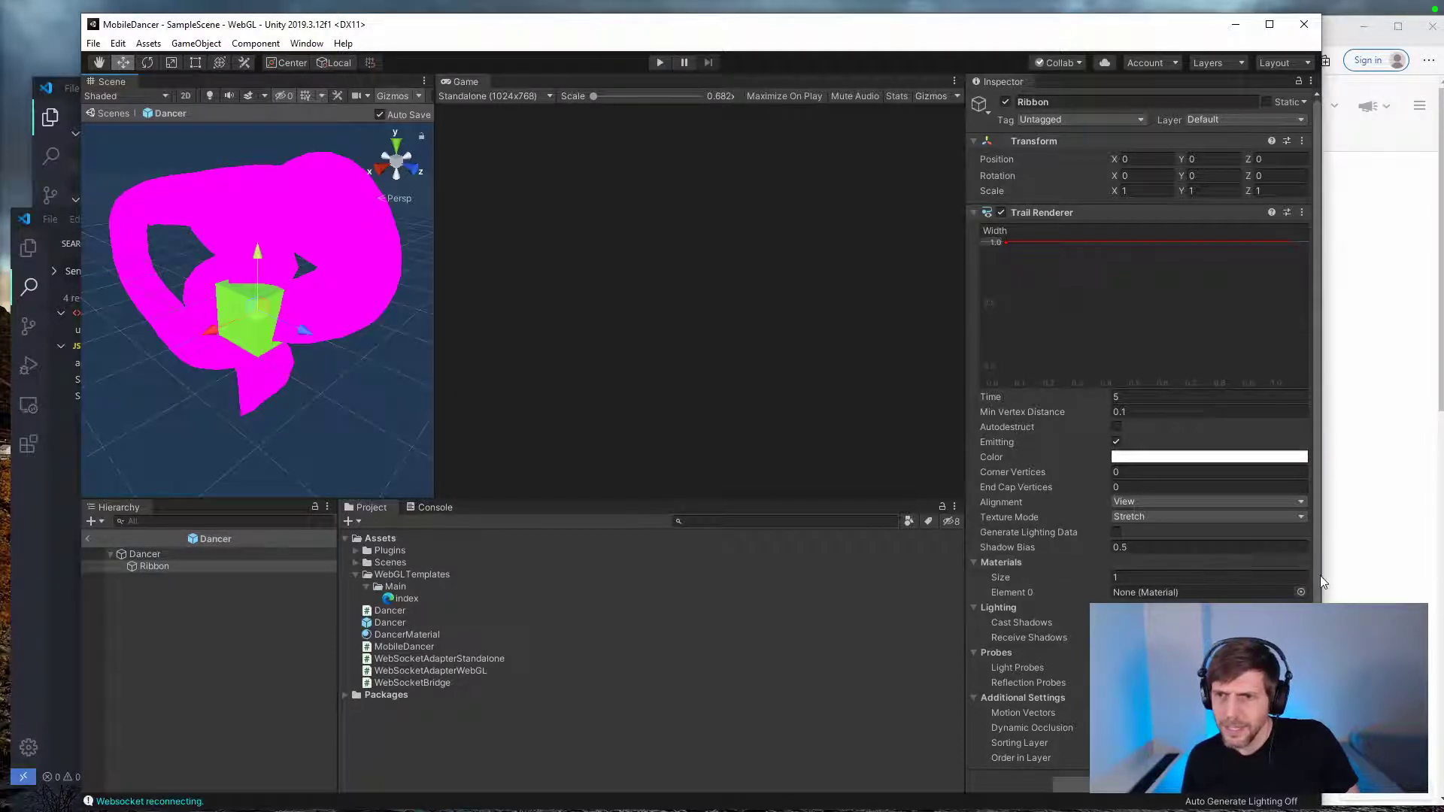
Step: Create a new material in the Assets folder and name it Ribbon
drag(1321, 575, 1436, 573)
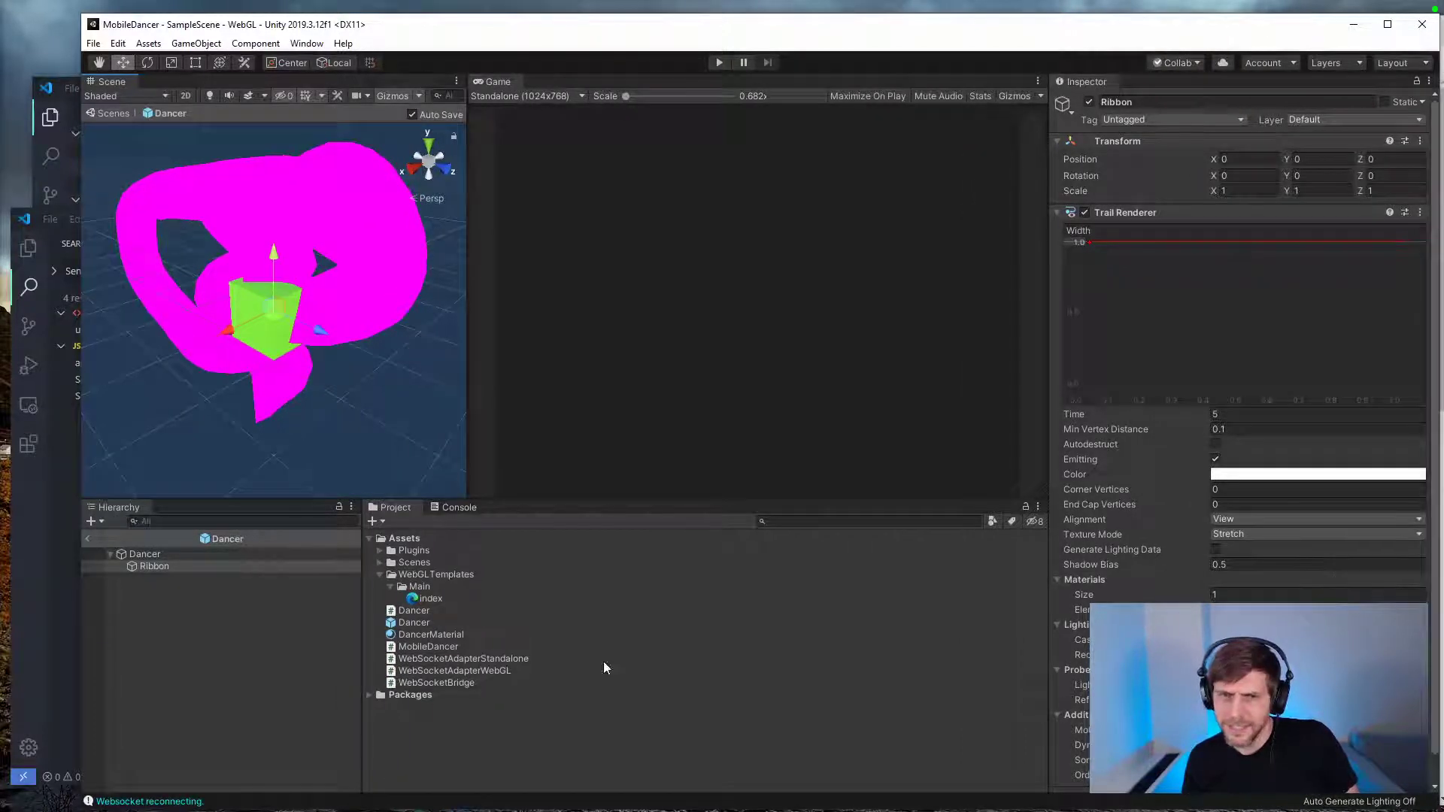
click(379, 521)
click(421, 433)
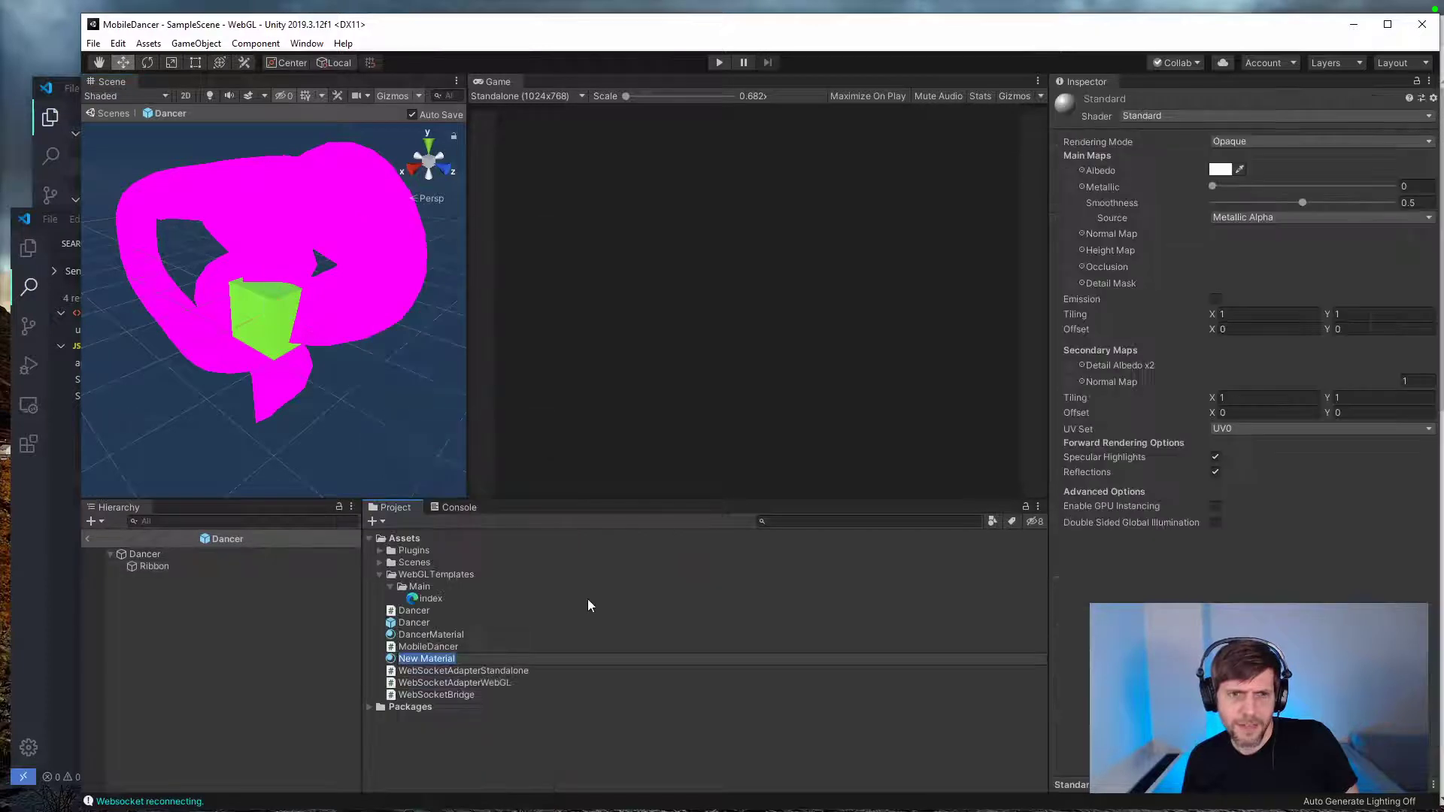
text(Tail)
key(Return)
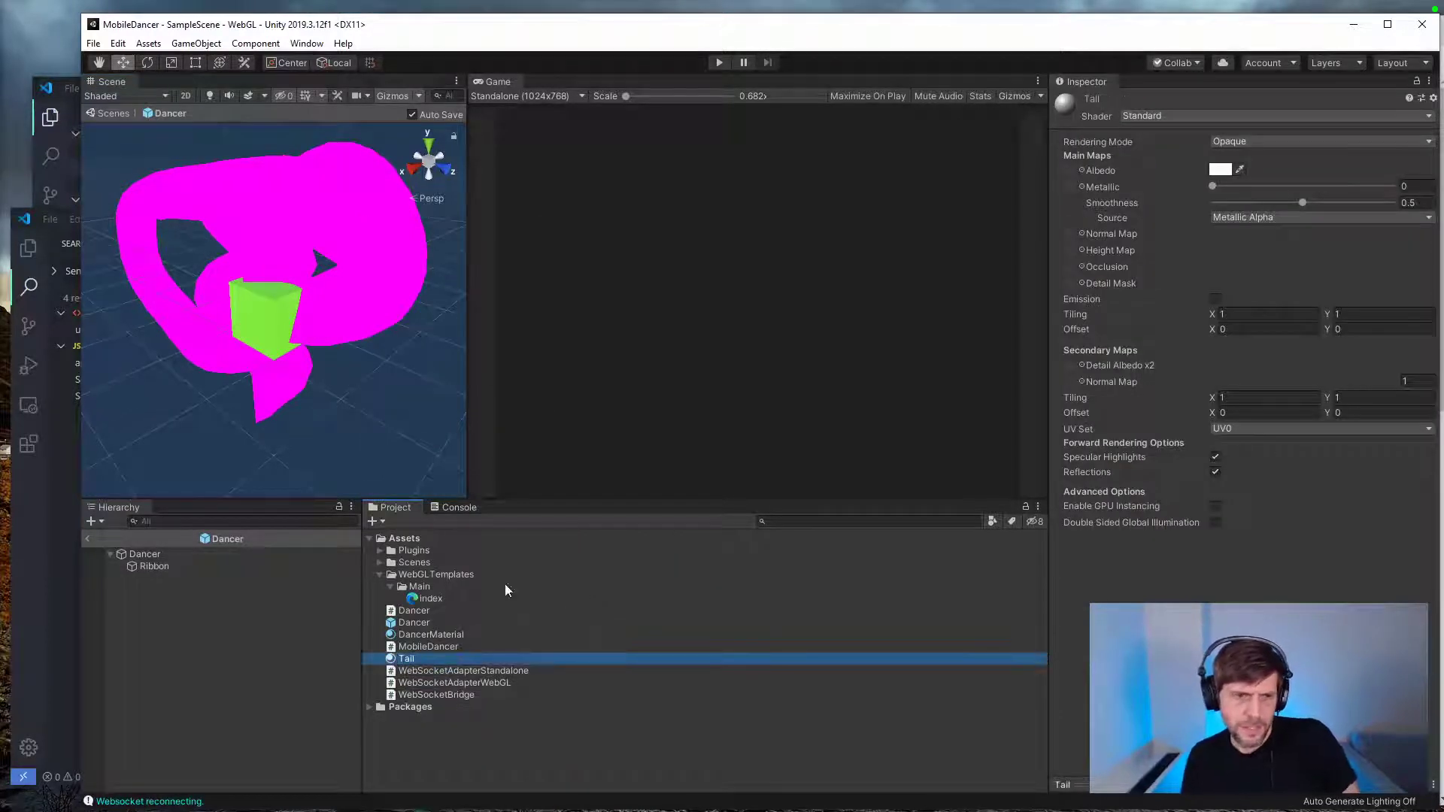
key(F2)
text(Ribbon)
key(Return)
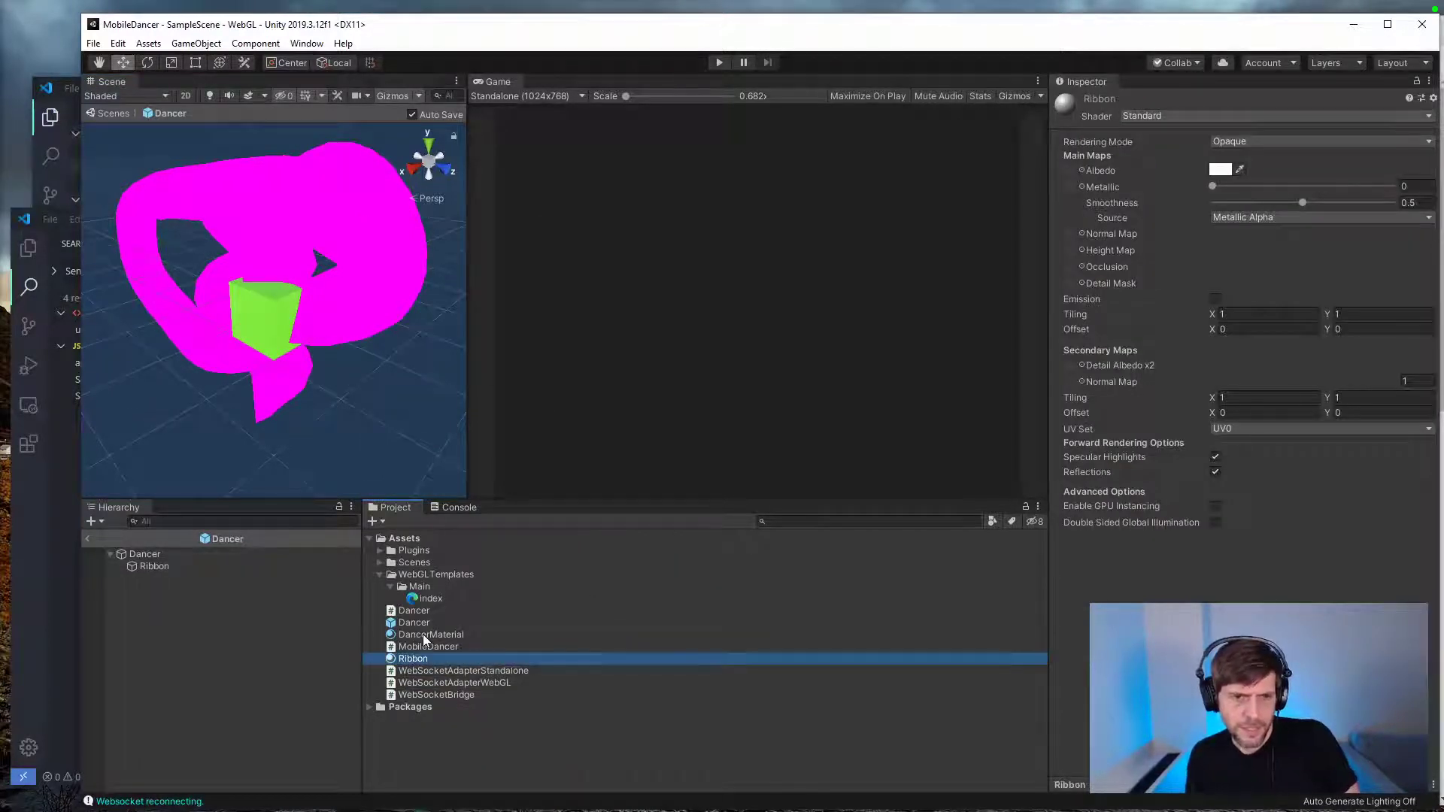
Step: Assign the Ribbon material to the Ribbon object inside the Dancer prefab
click(144, 556)
click(156, 567)
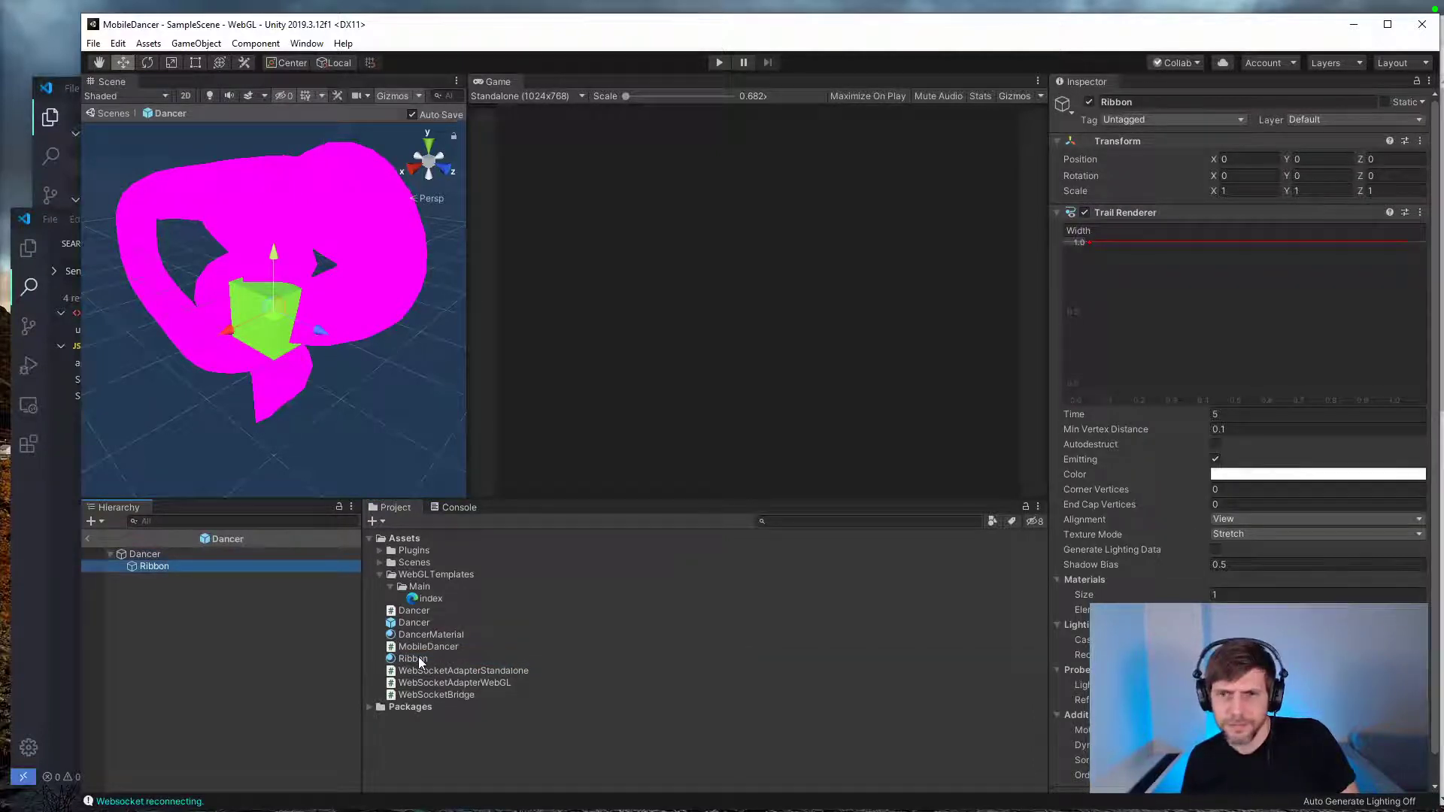
drag(161, 567, 162, 569)
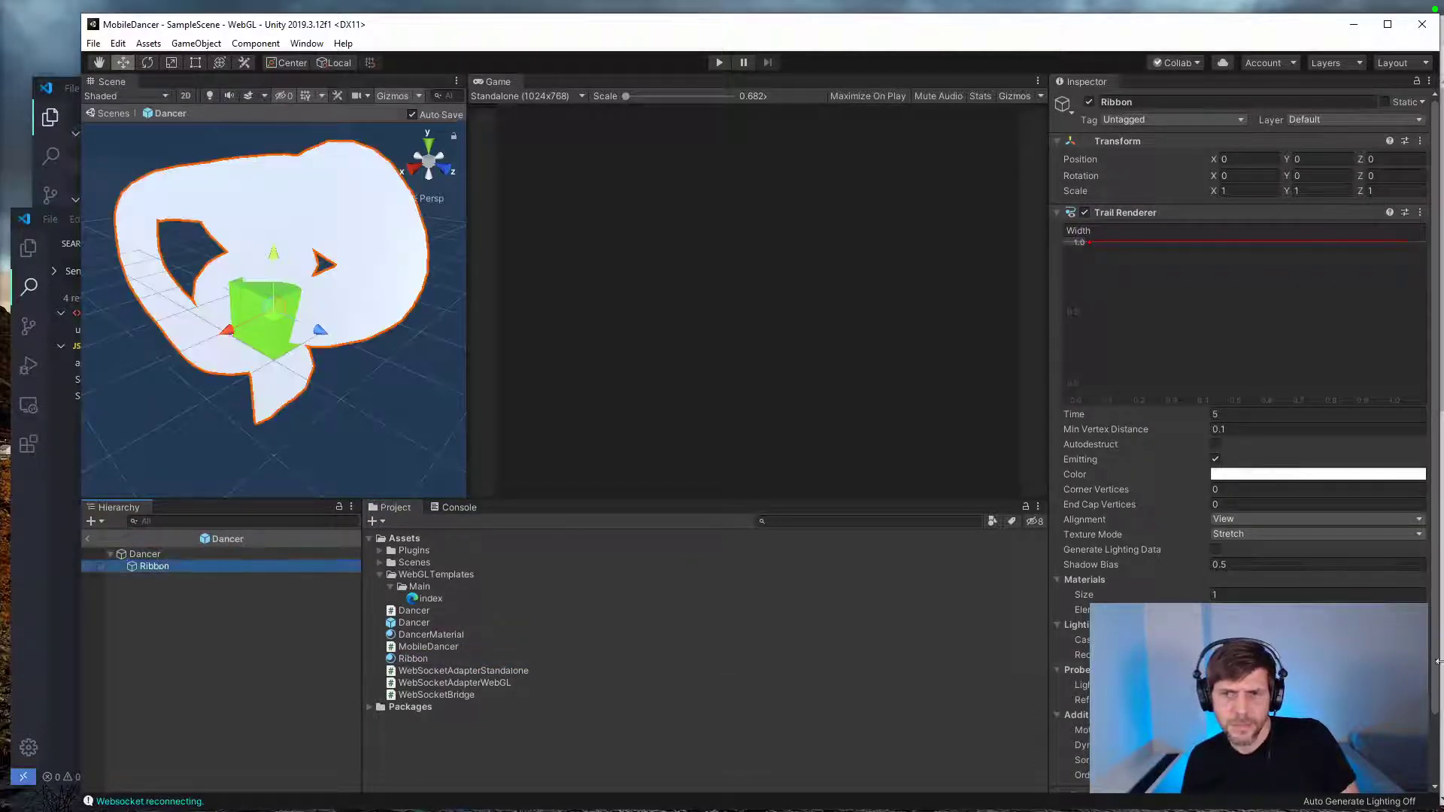
Step: Try tapering the Trail Renderer's width curve from 1.0 at the start to 0 at the end
scroll(1436, 713, down, 3)
scroll(1436, 713, down, 1)
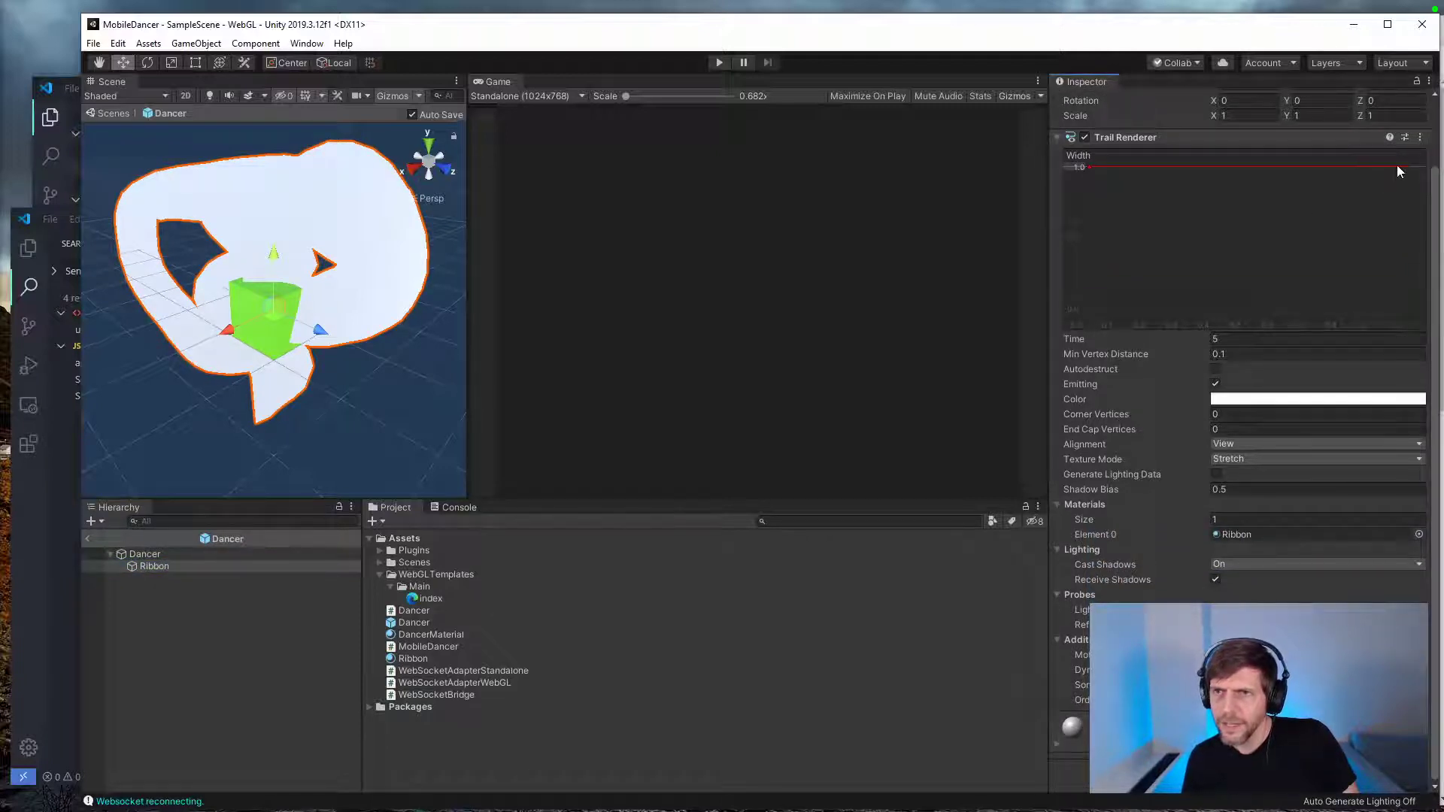
drag(1400, 166, 1408, 311)
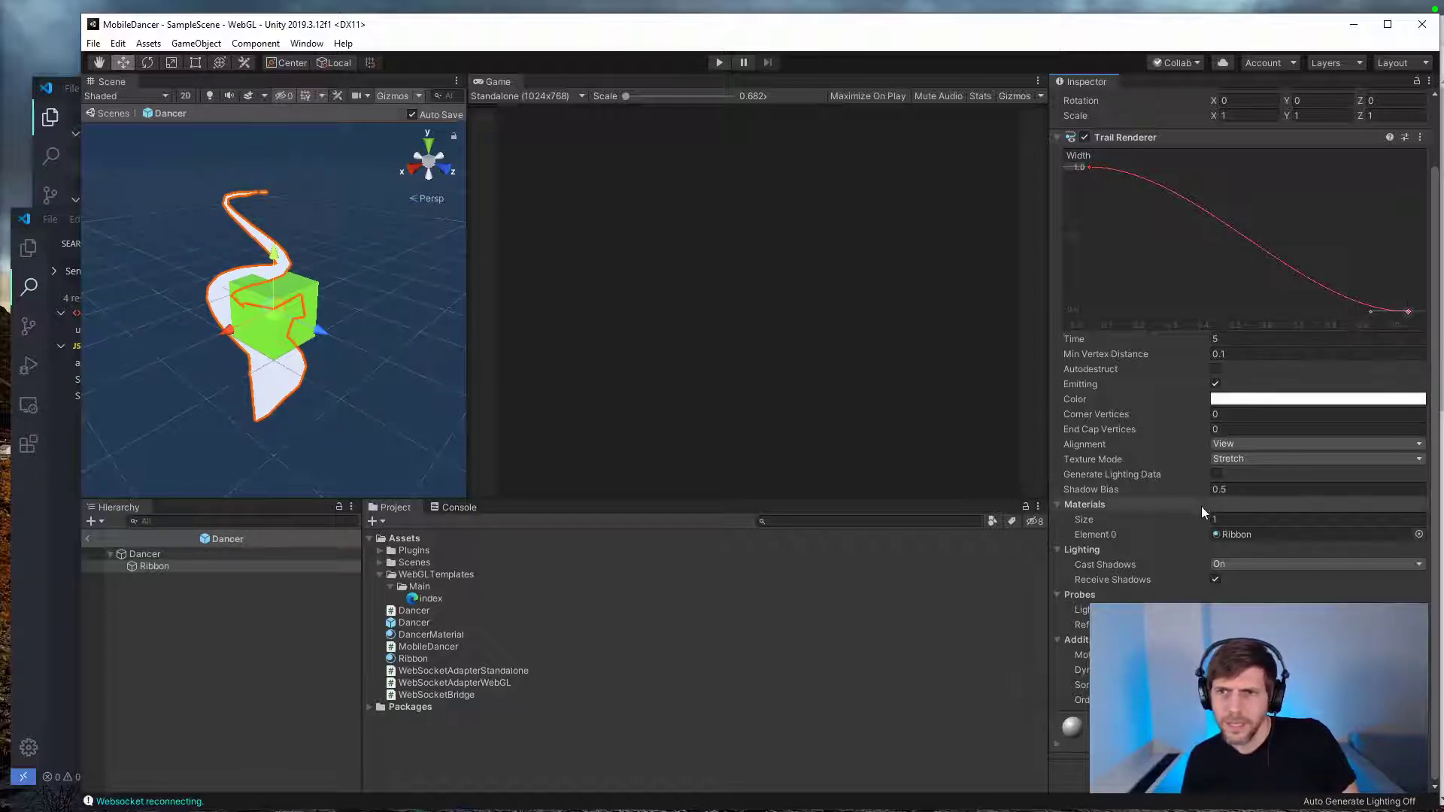
Step: Set the Trail Renderer's Materials size to 125, preview the trail by moving the Ribbon, and undo the move
text(125)
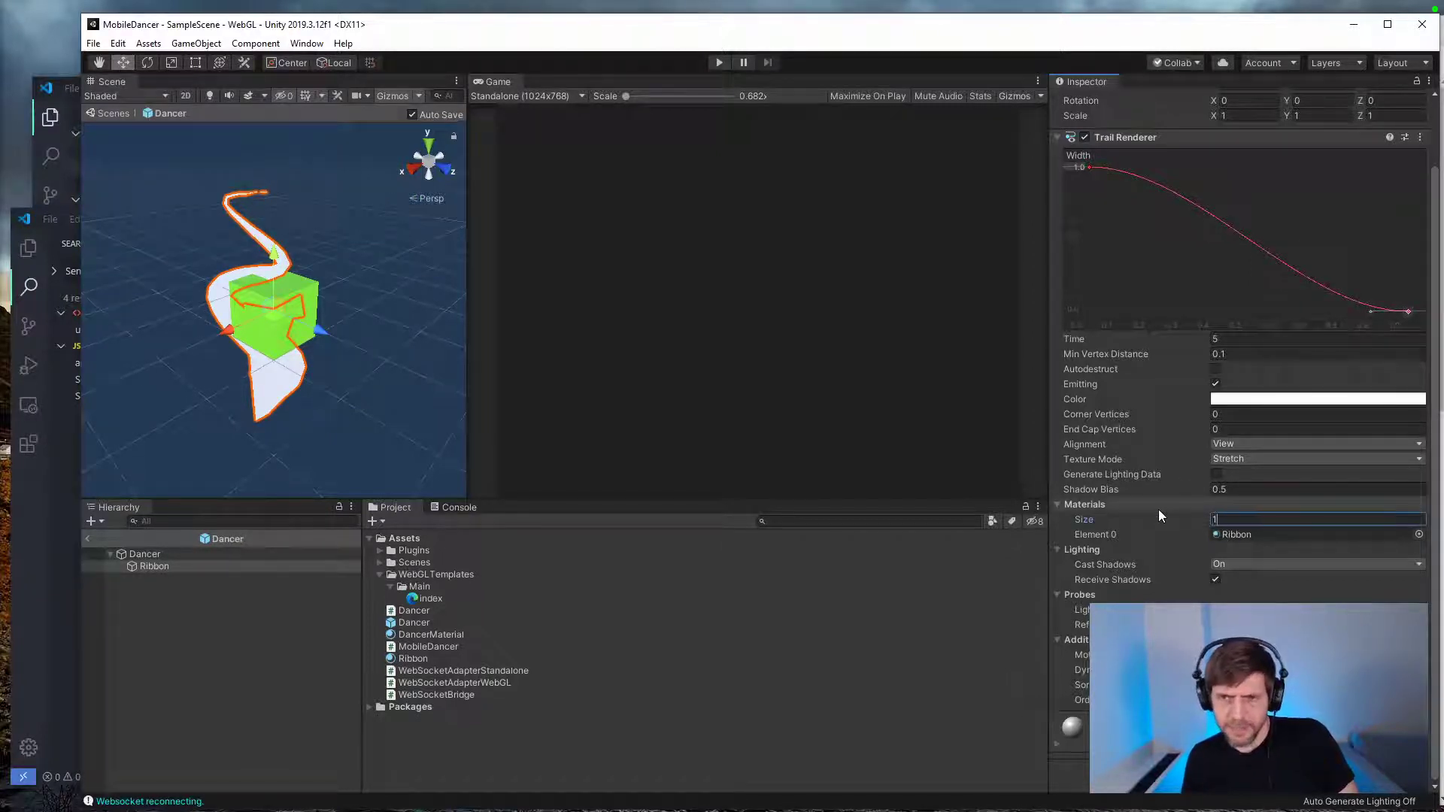
key(Return)
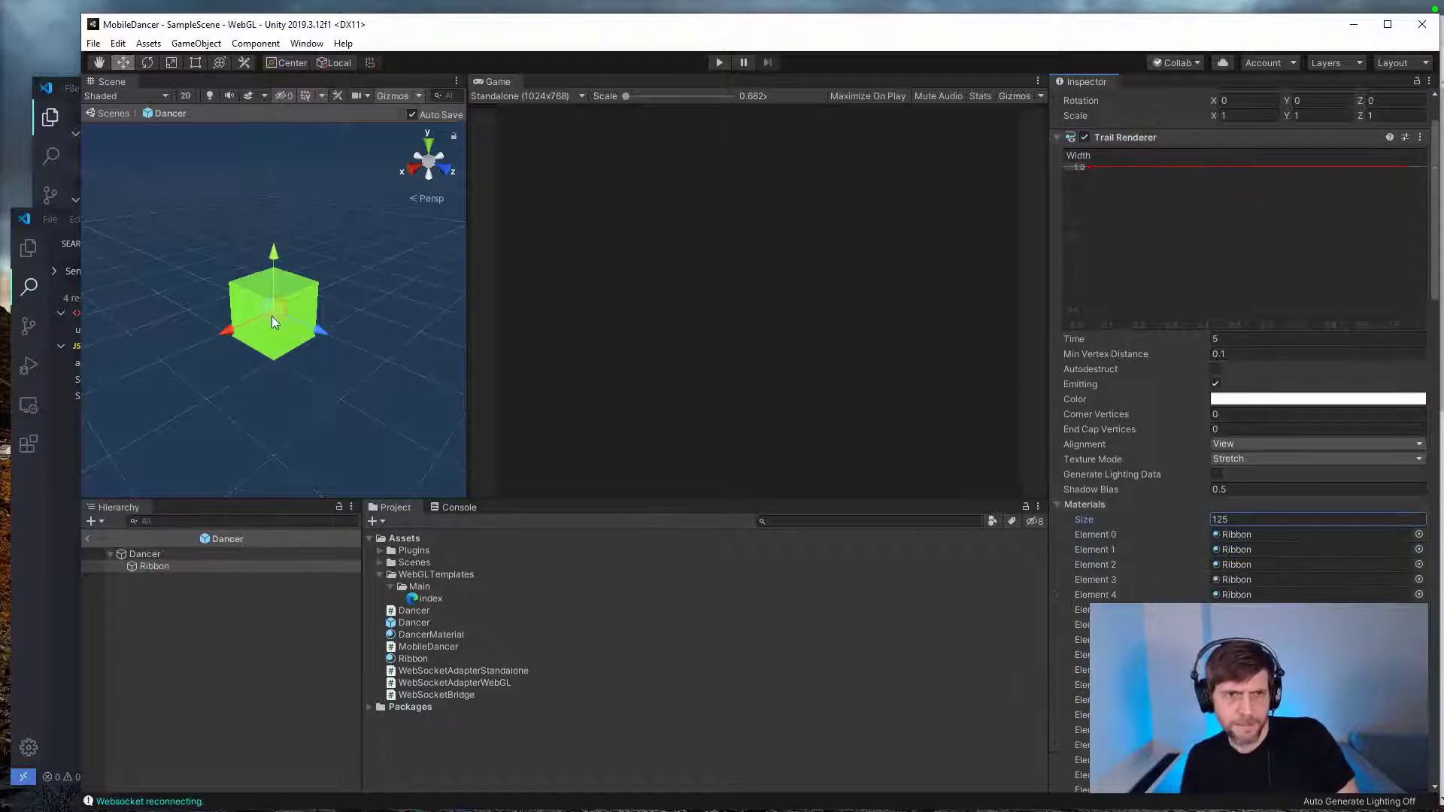
drag(272, 316, 119, 295)
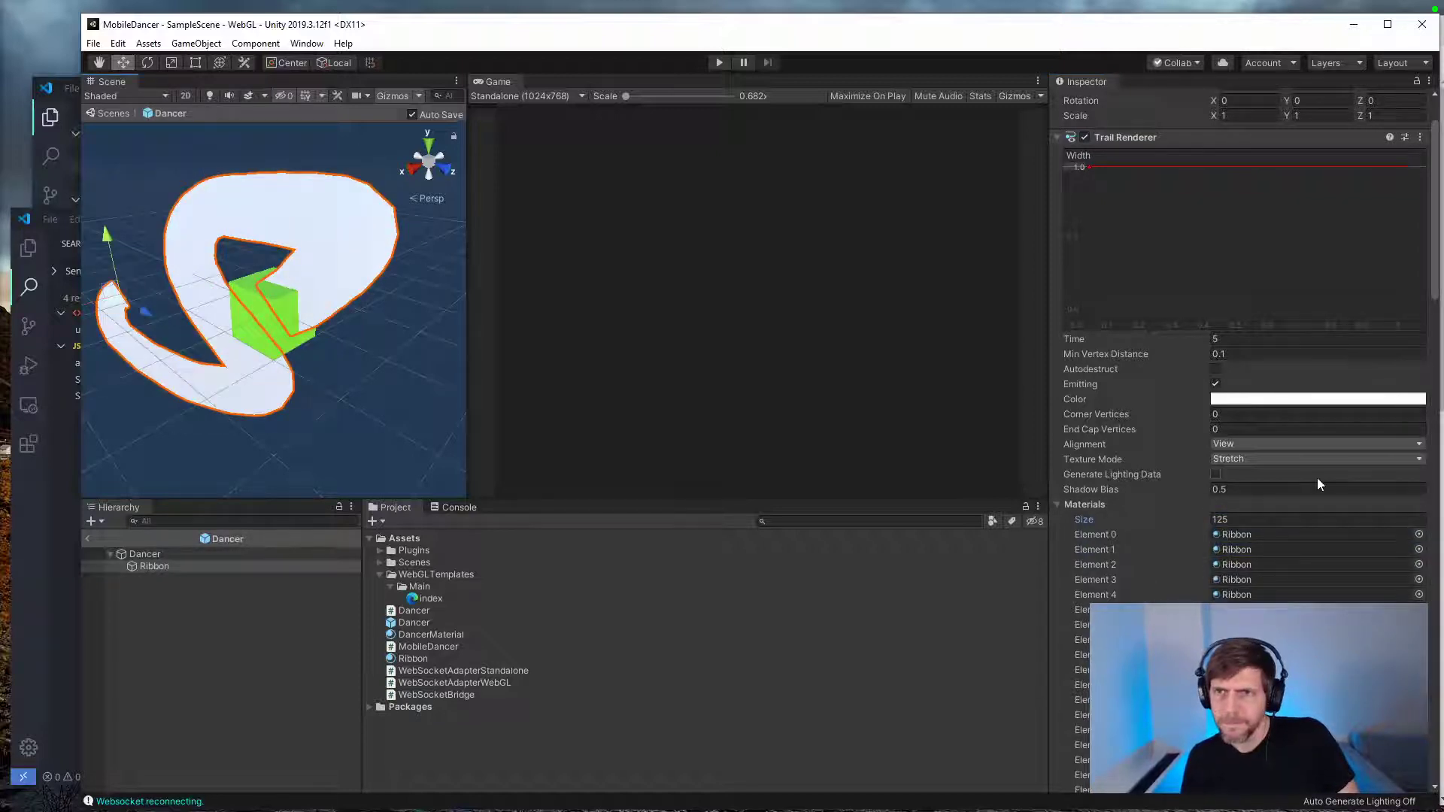
key(ctrl+z)
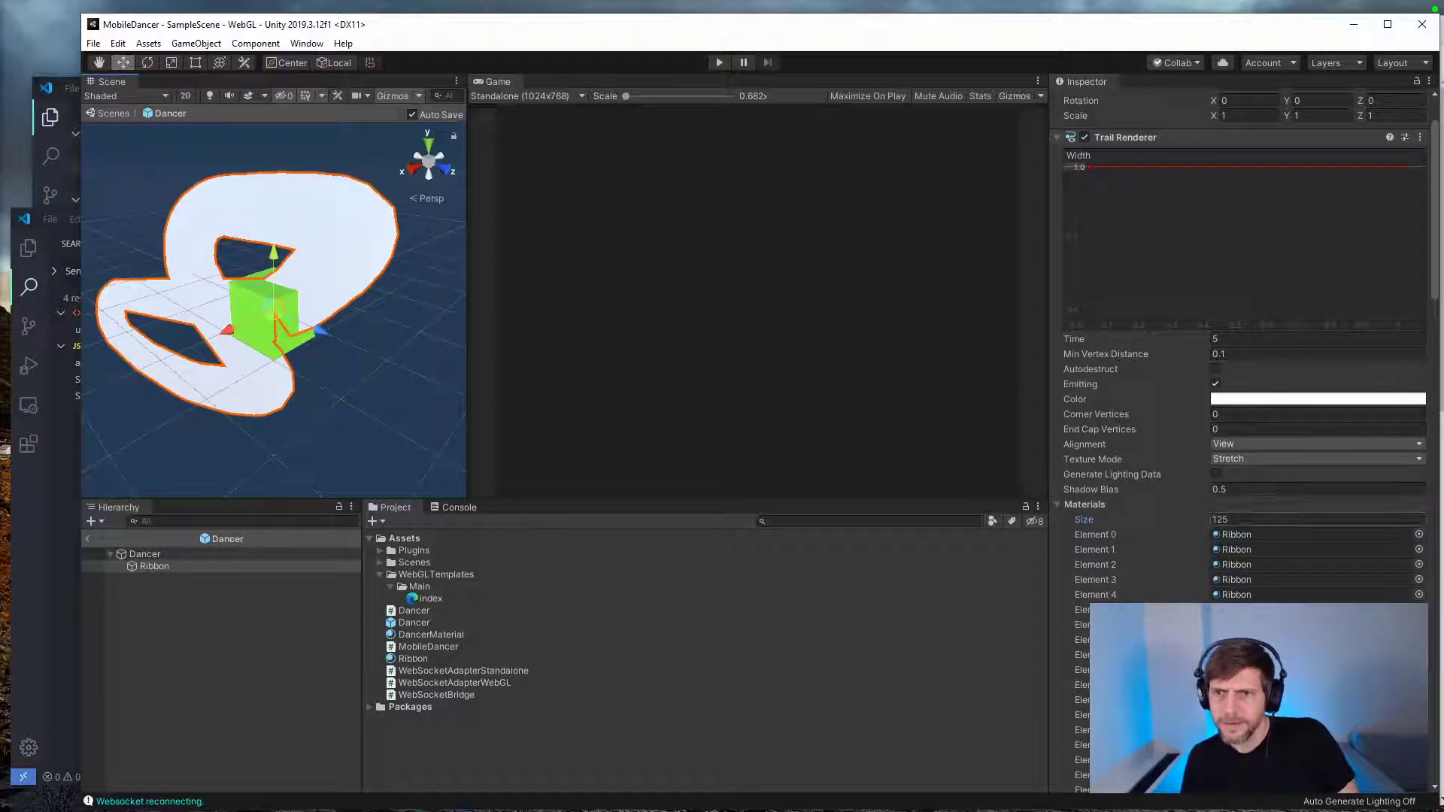
Step: Set the Trail Renderer's Materials size back to 1 and collapse the Materials list
click(1248, 499)
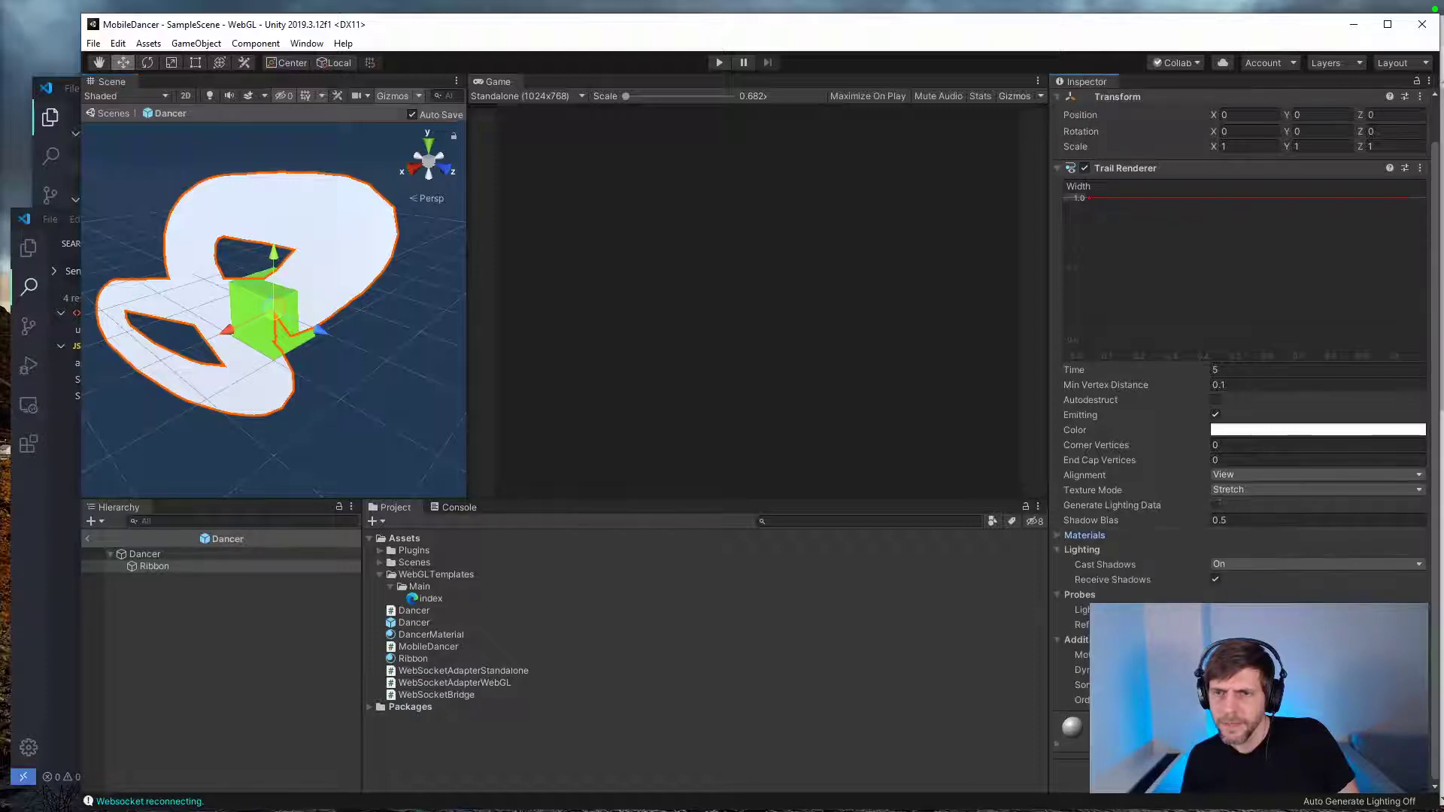
click(1058, 535)
text(1)
key(Return)
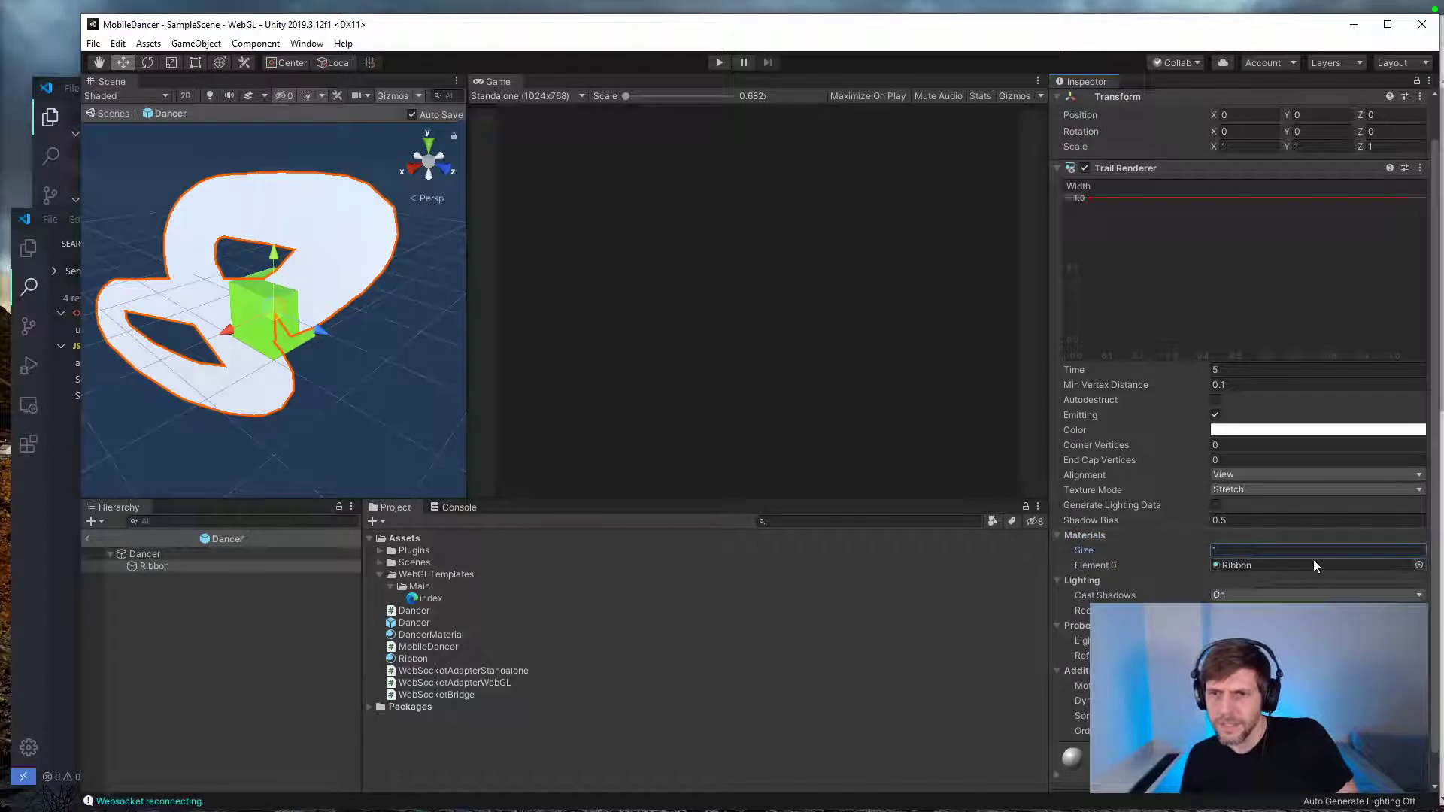
click(1059, 535)
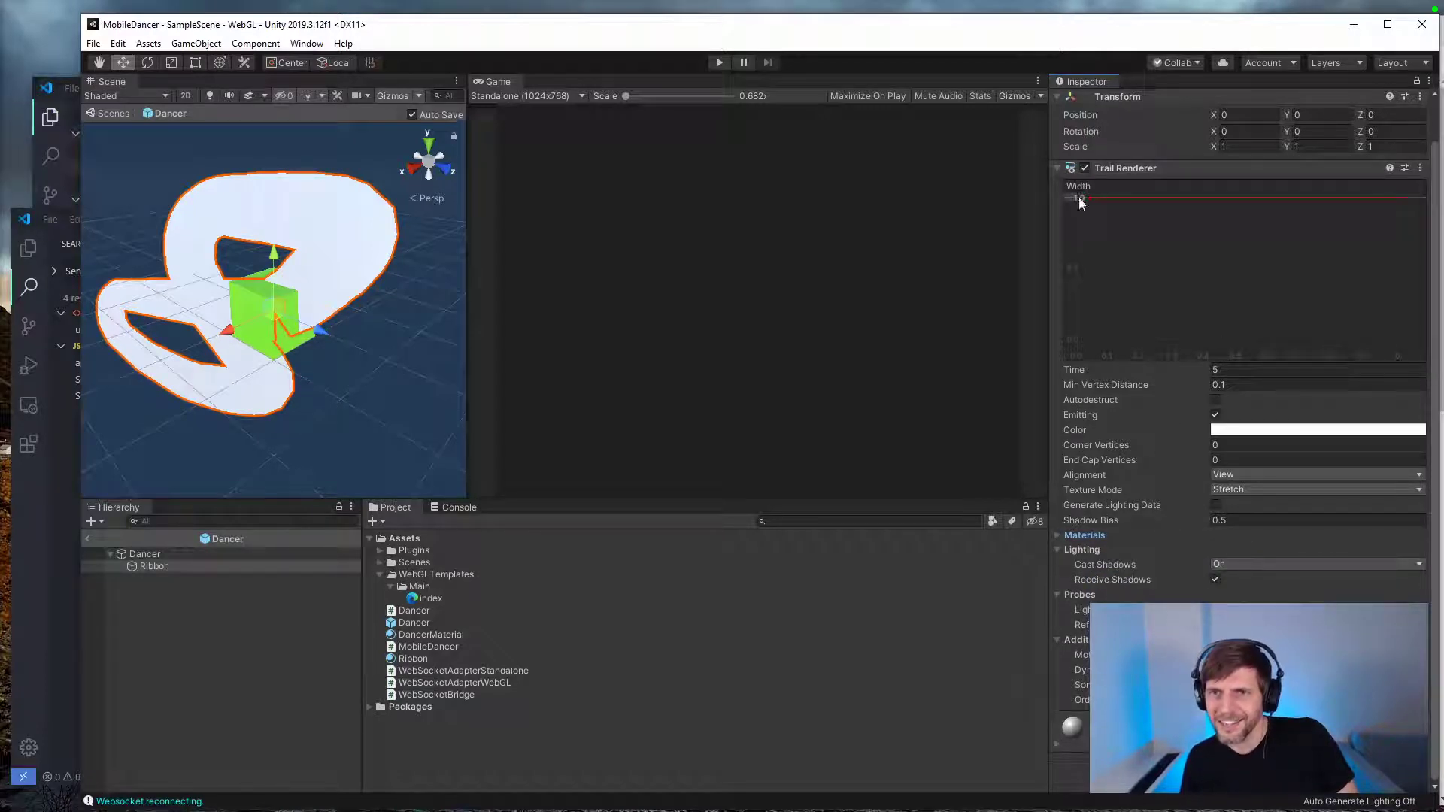
Step: Set the Ribbon trail's width to 0.25 and its Time to 1, moving the Ribbon around to preview the trail
text(.25)
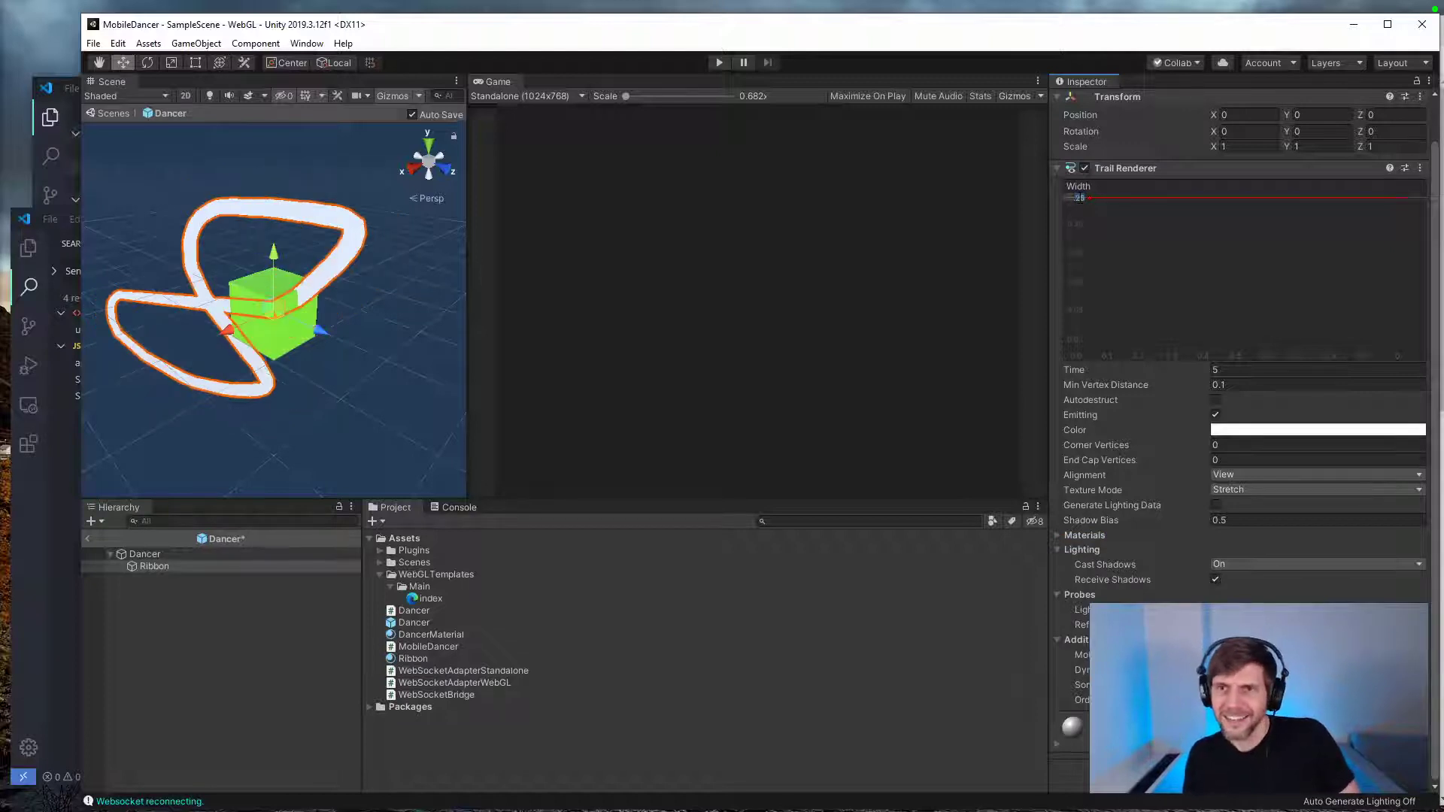
drag(282, 305, 370, 282)
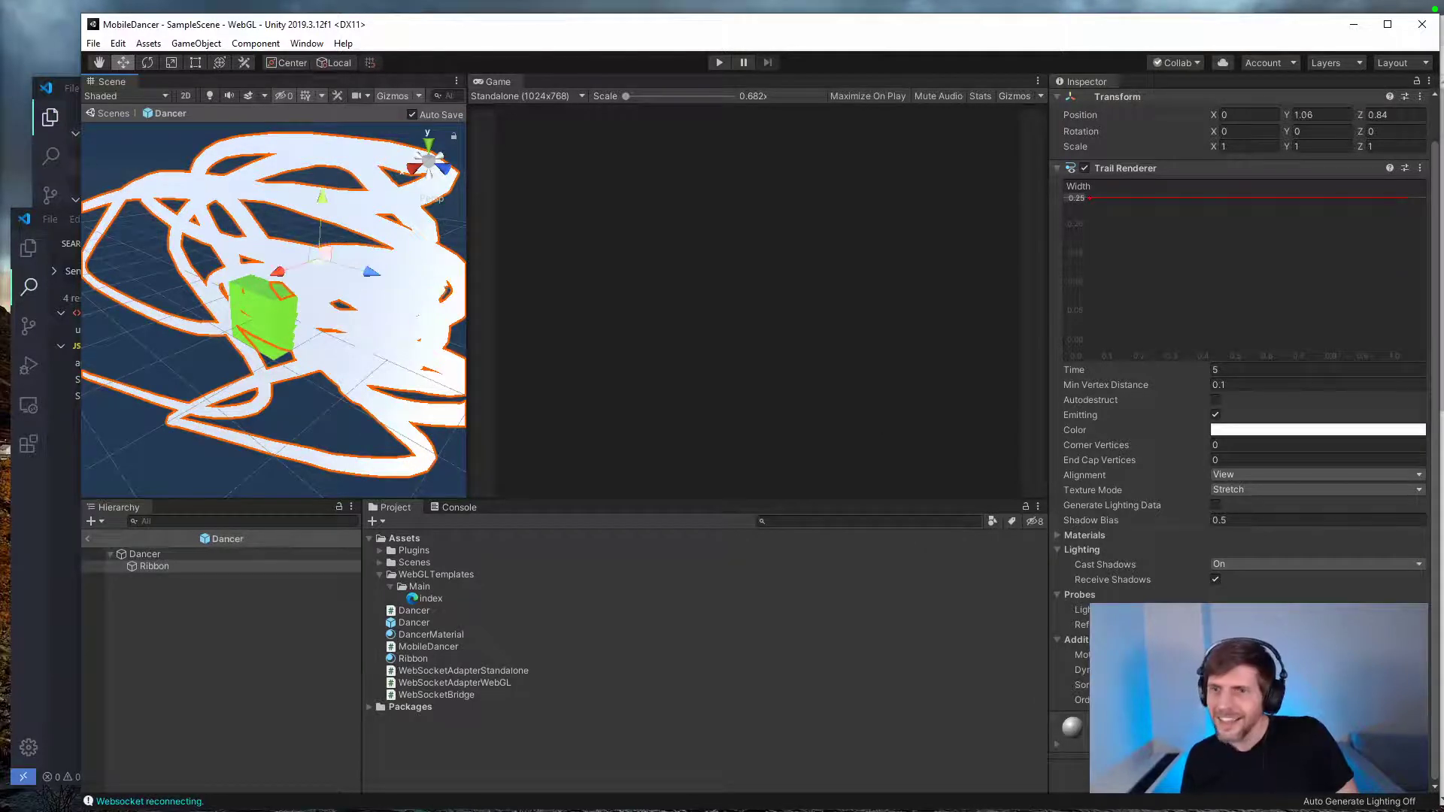
click(1235, 370)
text(1)
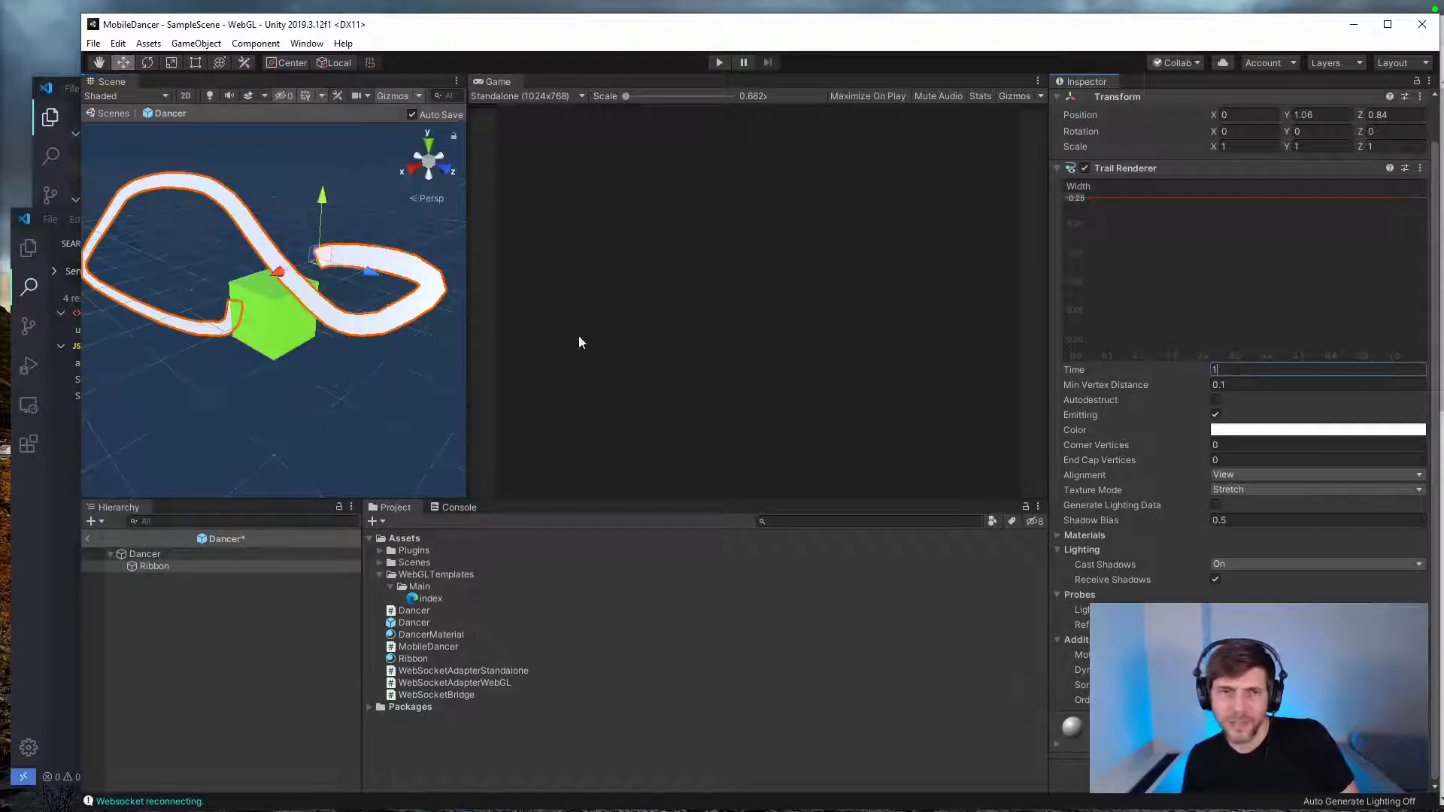
mouse_move(322, 256)
mouse_down()
mouse_move(245, 406)
mouse_move(373, 195)
mouse_move(382, 310)
mouse_up()
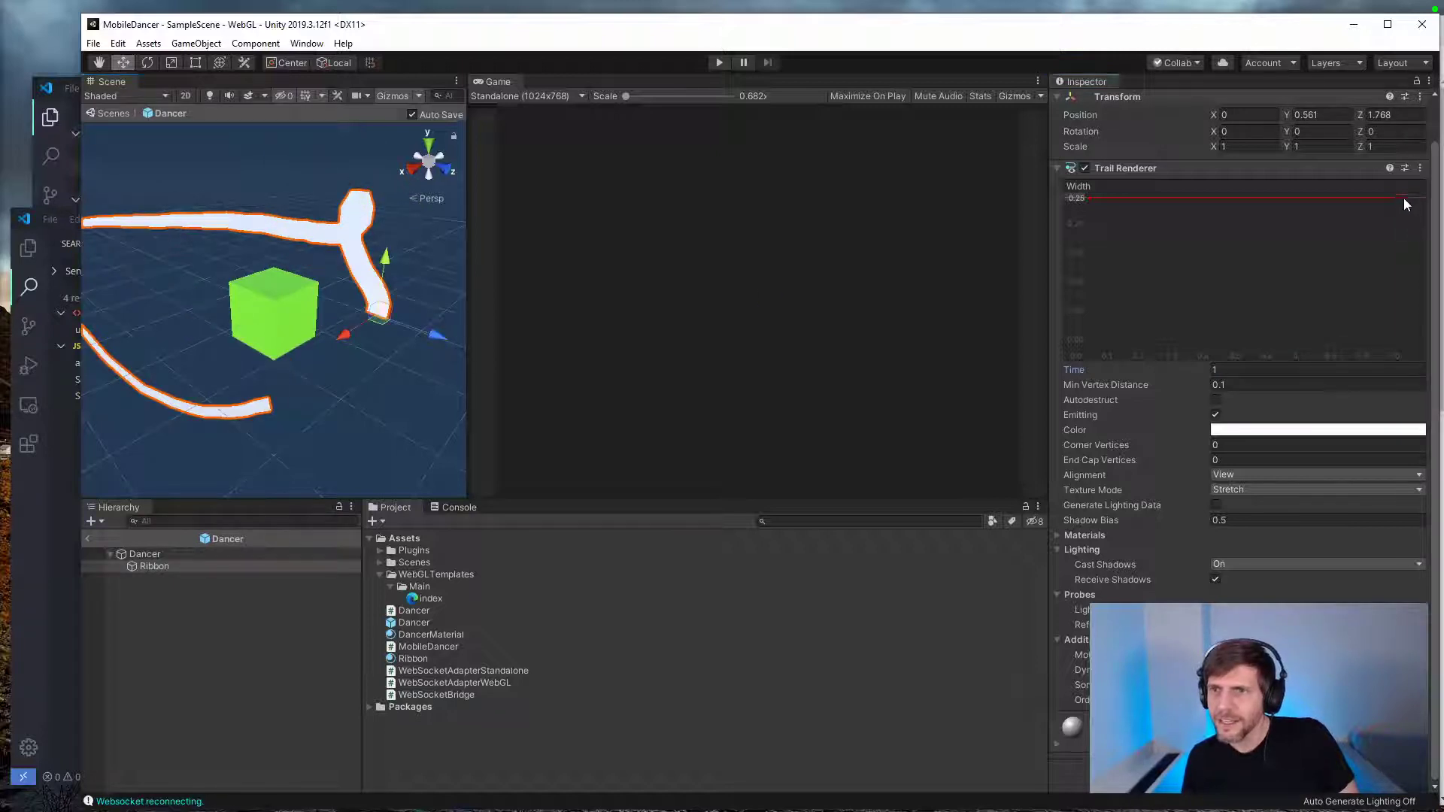
Step: Taper the trail's width curve from 0.25 at the start to 0 at the end, and move the Ribbon to preview it
drag(1403, 197, 1408, 342)
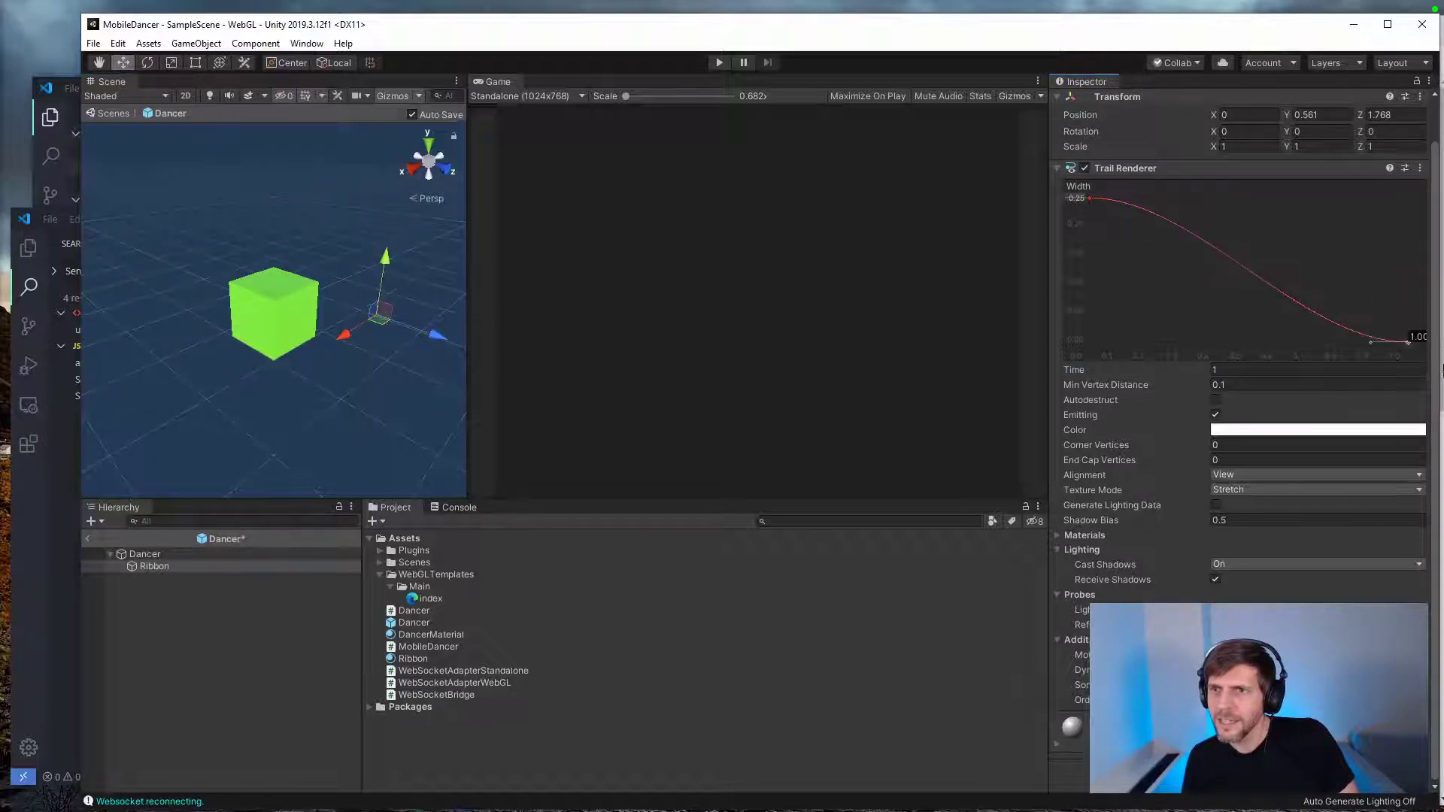
mouse_move(389, 308)
mouse_down()
mouse_move(259, 262)
mouse_move(368, 241)
mouse_move(354, 338)
mouse_move(140, 249)
mouse_move(399, 143)
mouse_move(324, 338)
mouse_move(386, 310)
mouse_move(296, 451)
mouse_up()
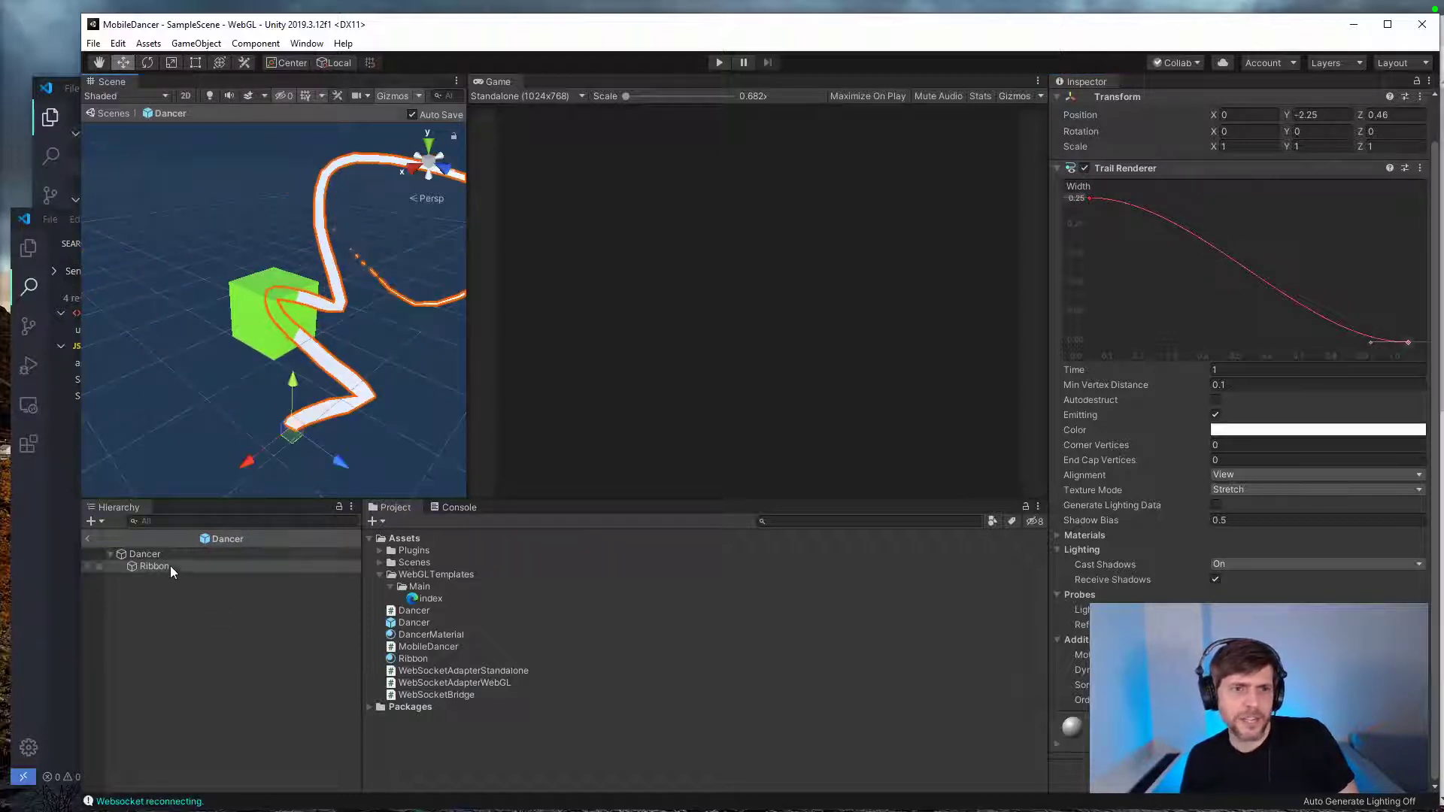
Step: Reset the Ribbon's Y and Z position to 0 so it sits at the Dancer's origin
drag(1436, 284, 1437, 232)
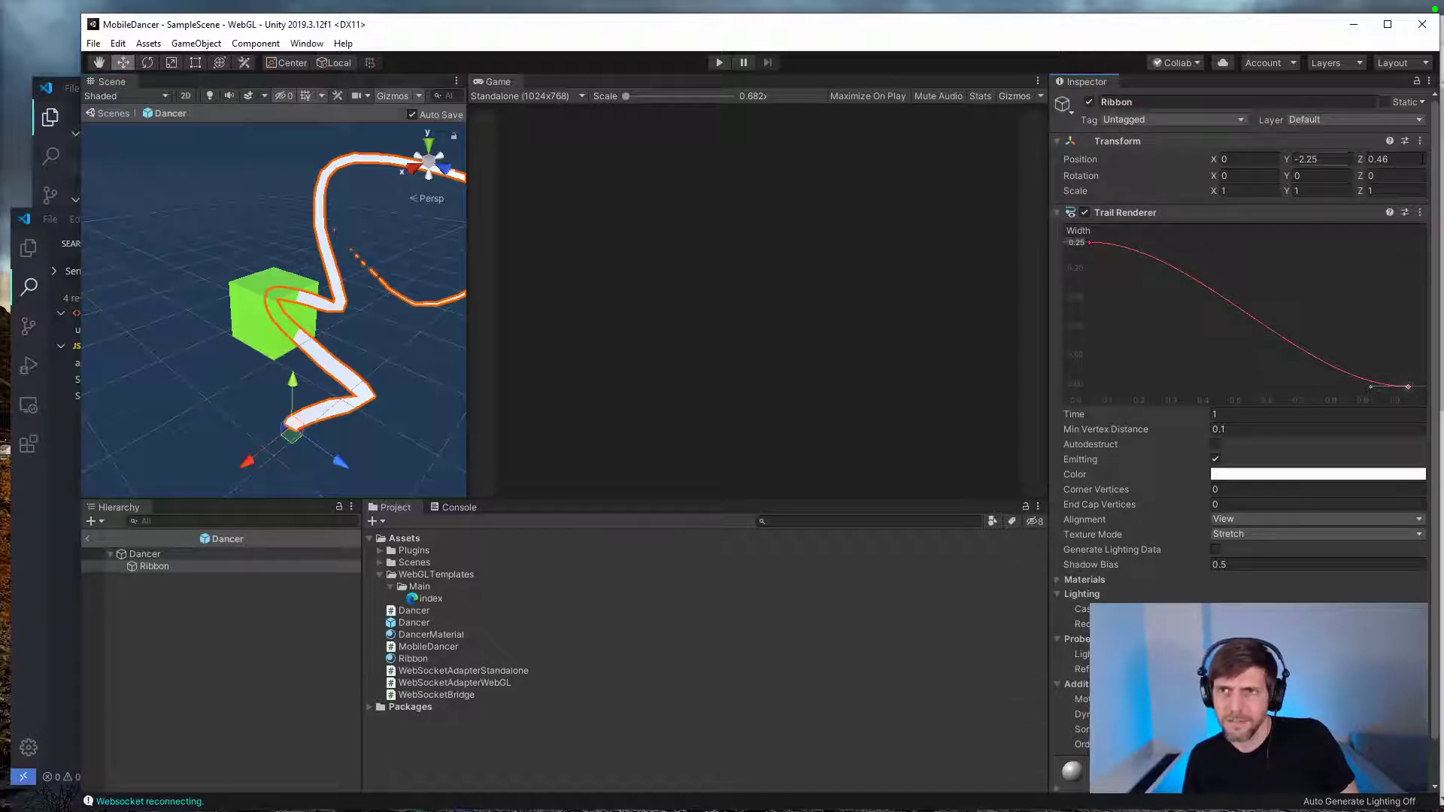
text(0)
key(Tab)
text(0)
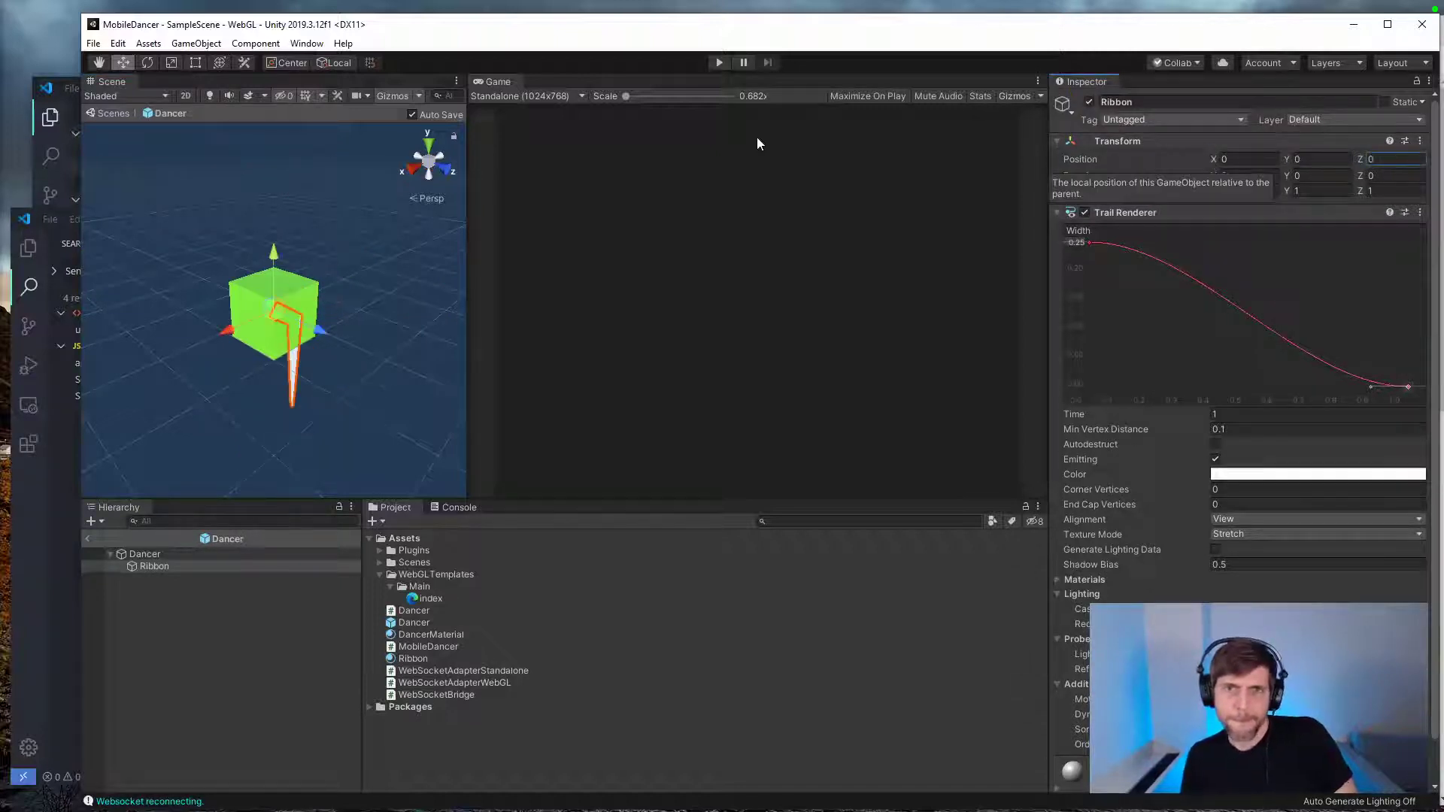
Step: Play-test the scene while switching the Ribbon material's shader to Unlit/Color, and stop play mode after checking the trail
click(716, 65)
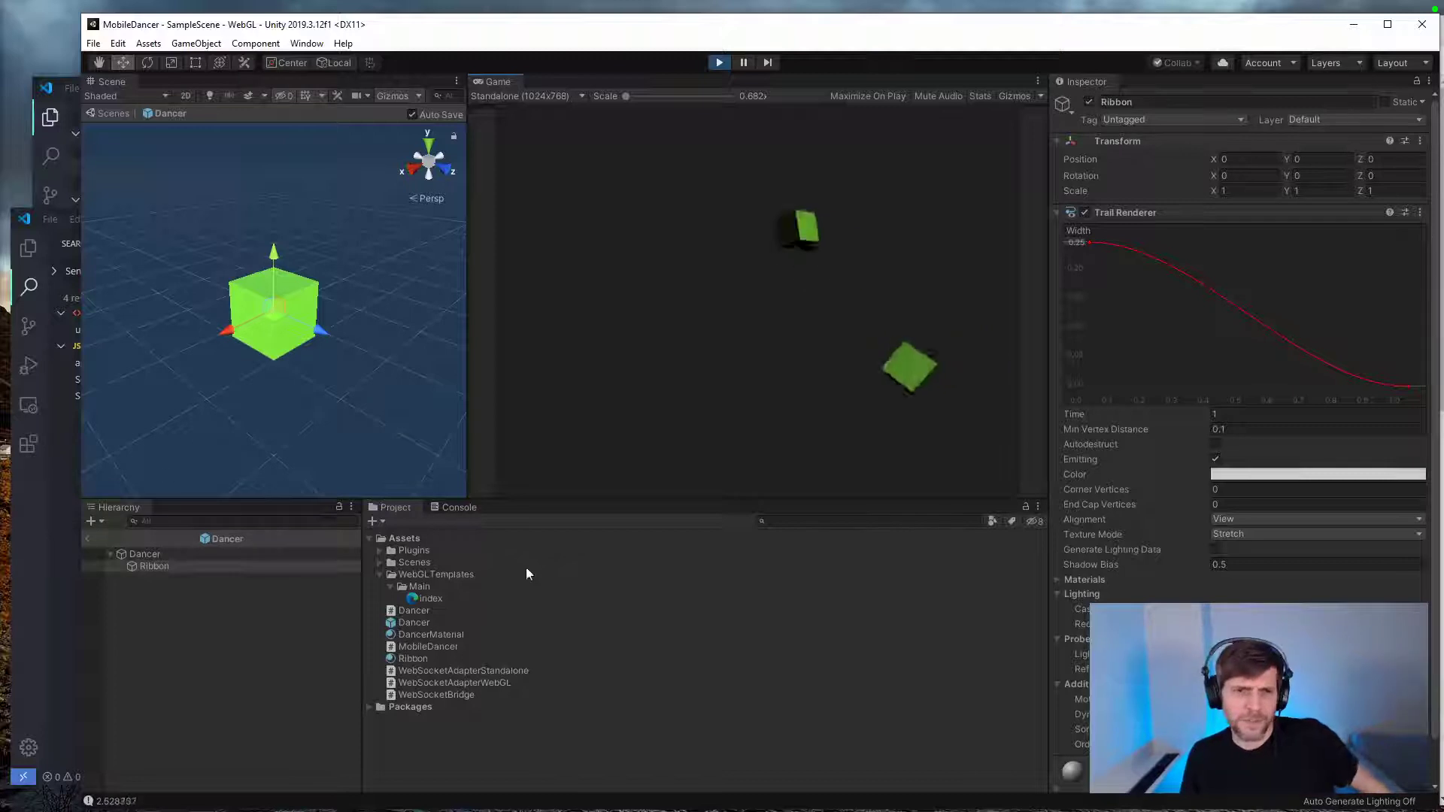
click(413, 659)
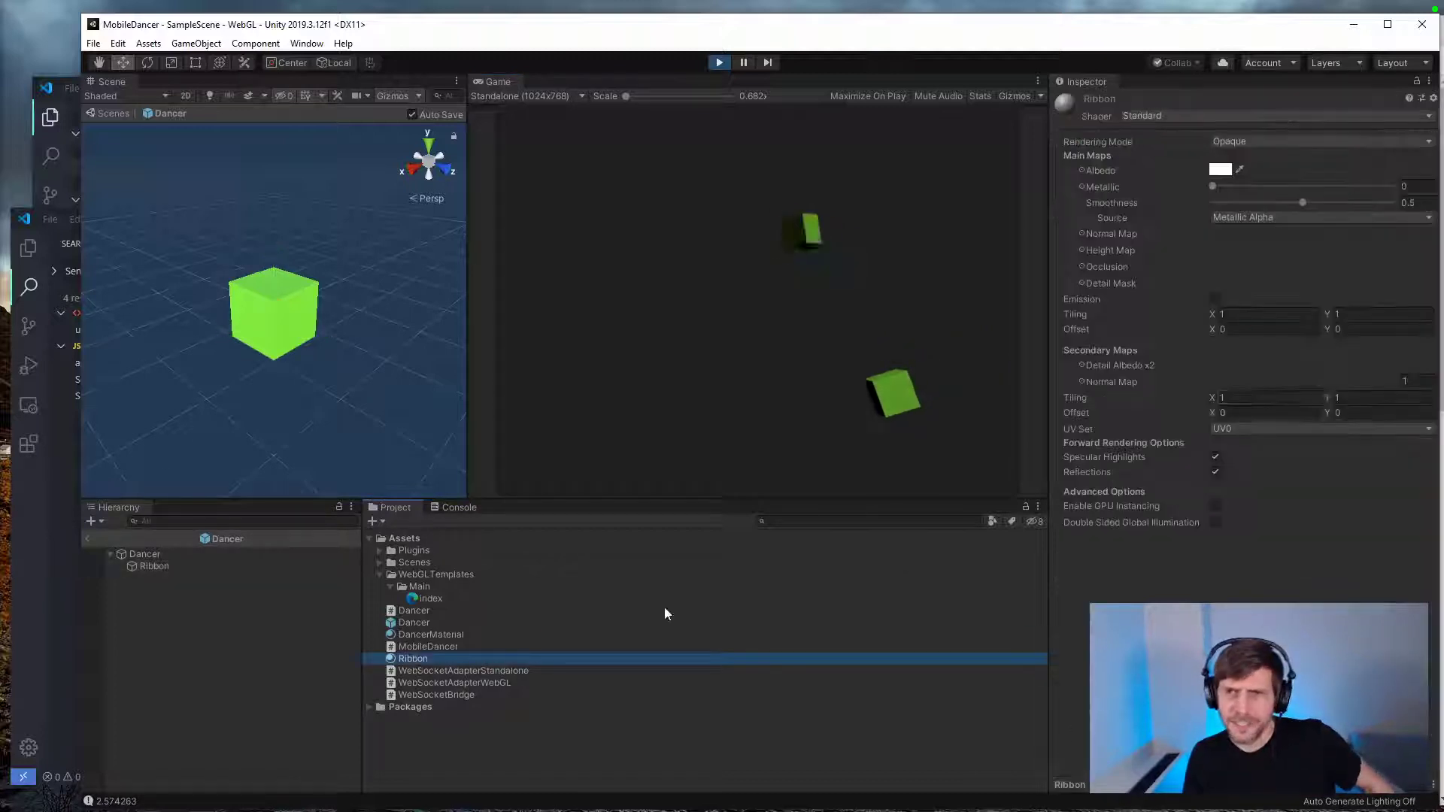
click(1224, 142)
click(1193, 119)
click(1193, 116)
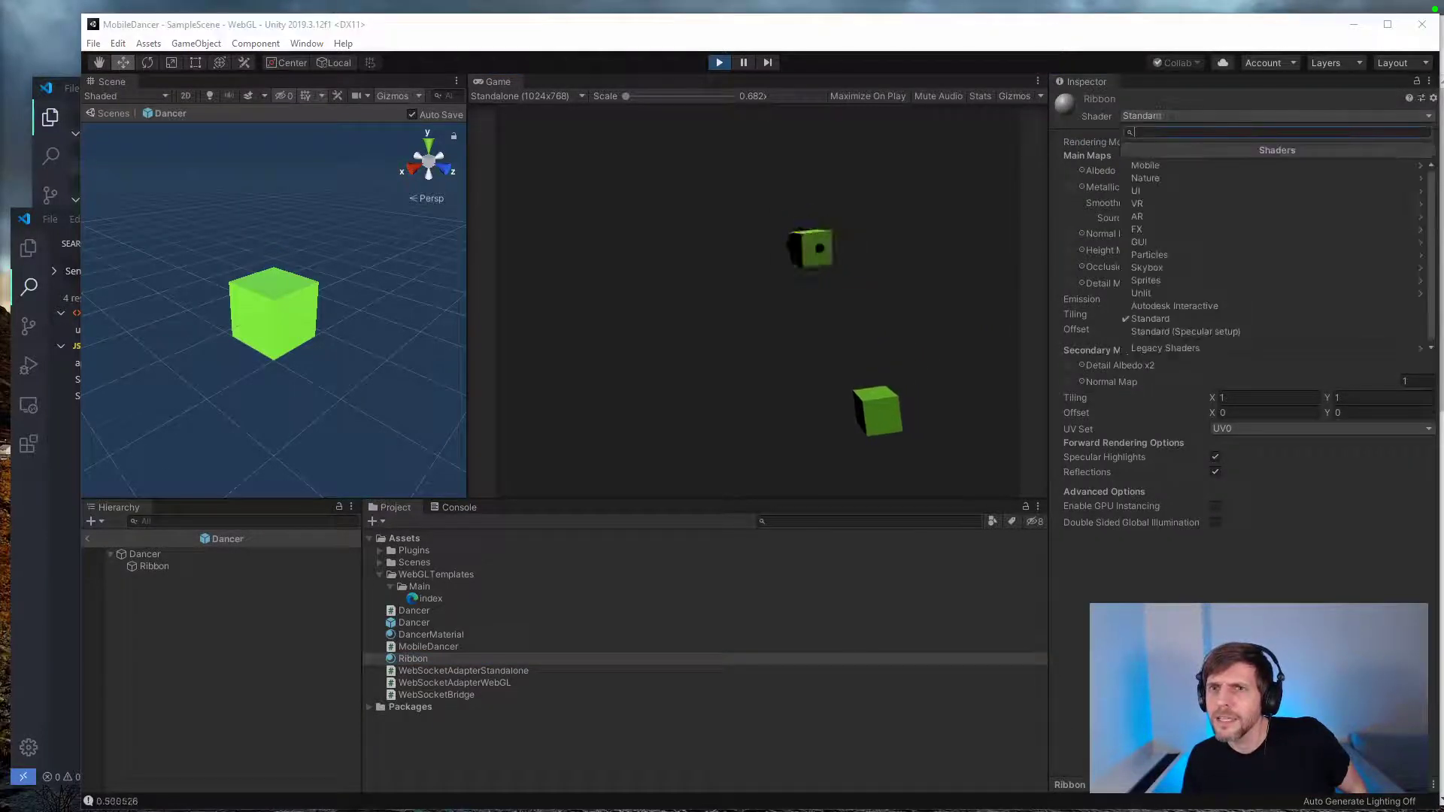
click(1195, 293)
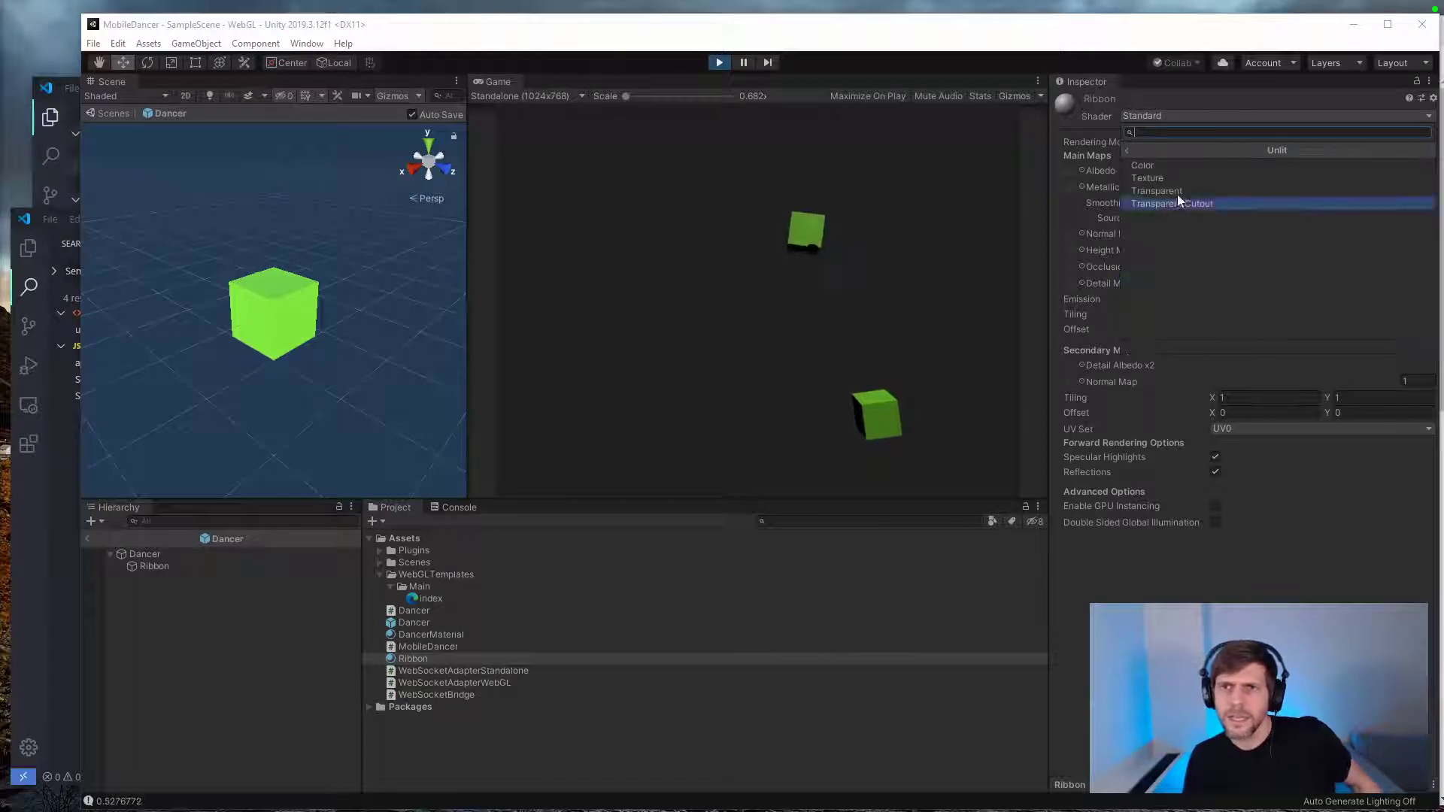
click(1157, 166)
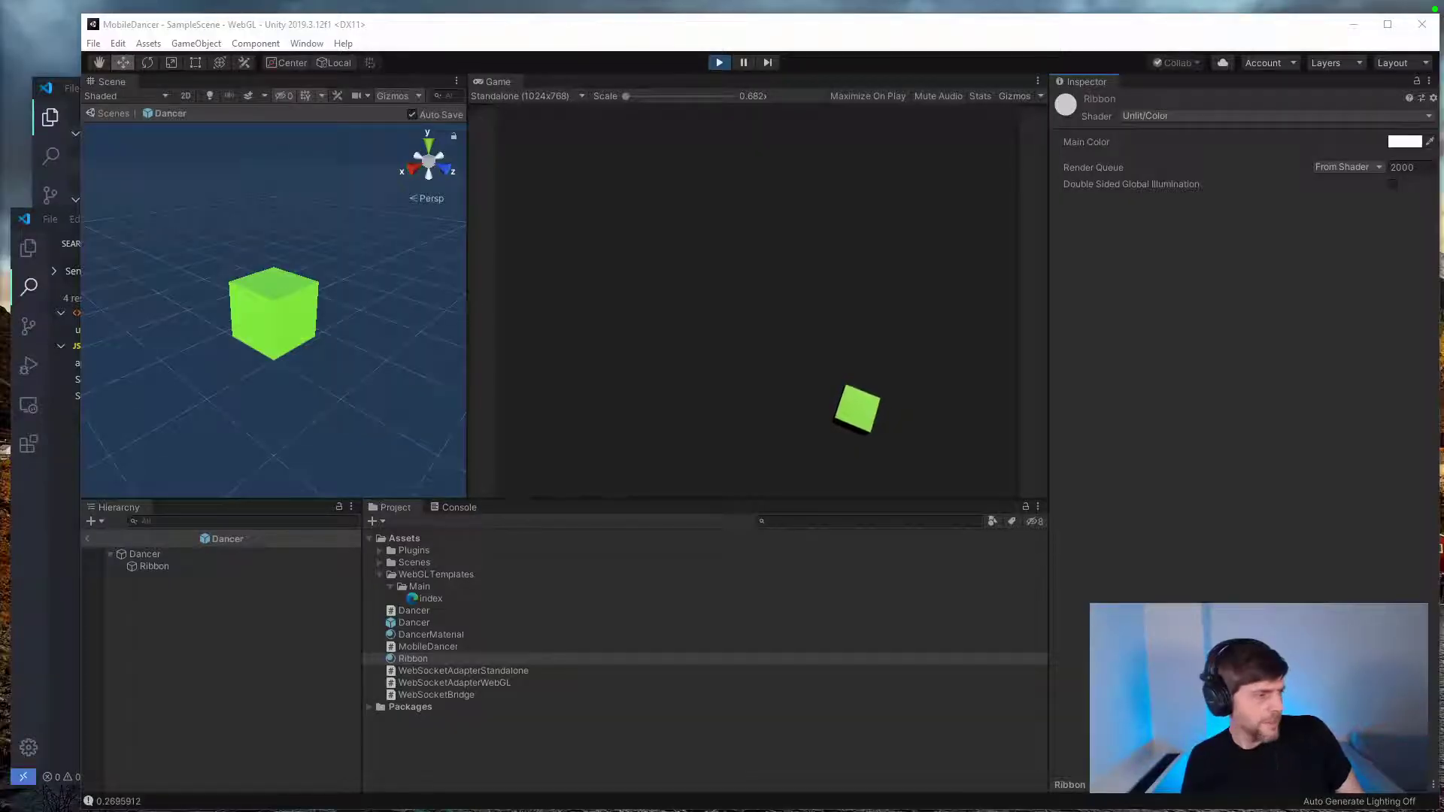
click(610, 701)
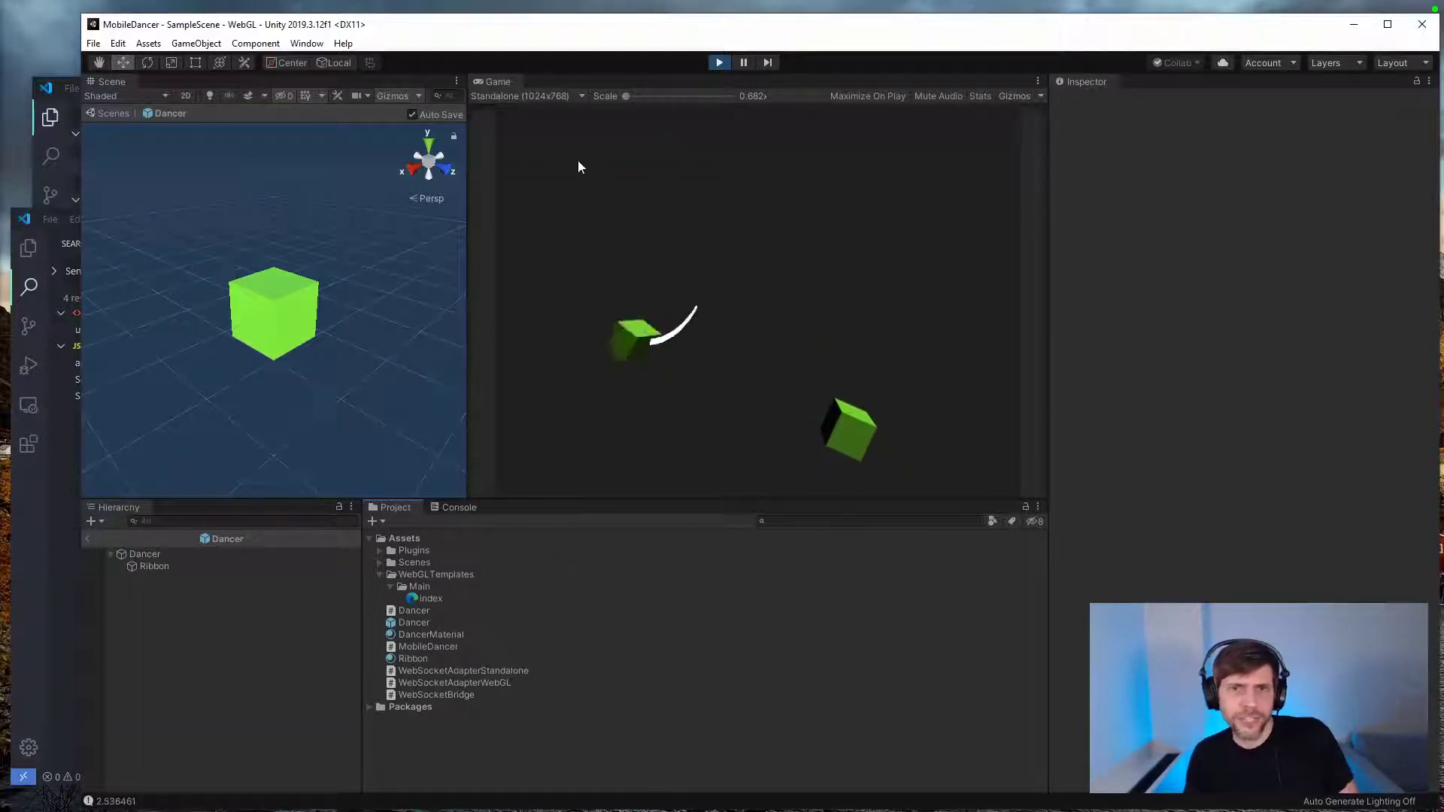
click(718, 63)
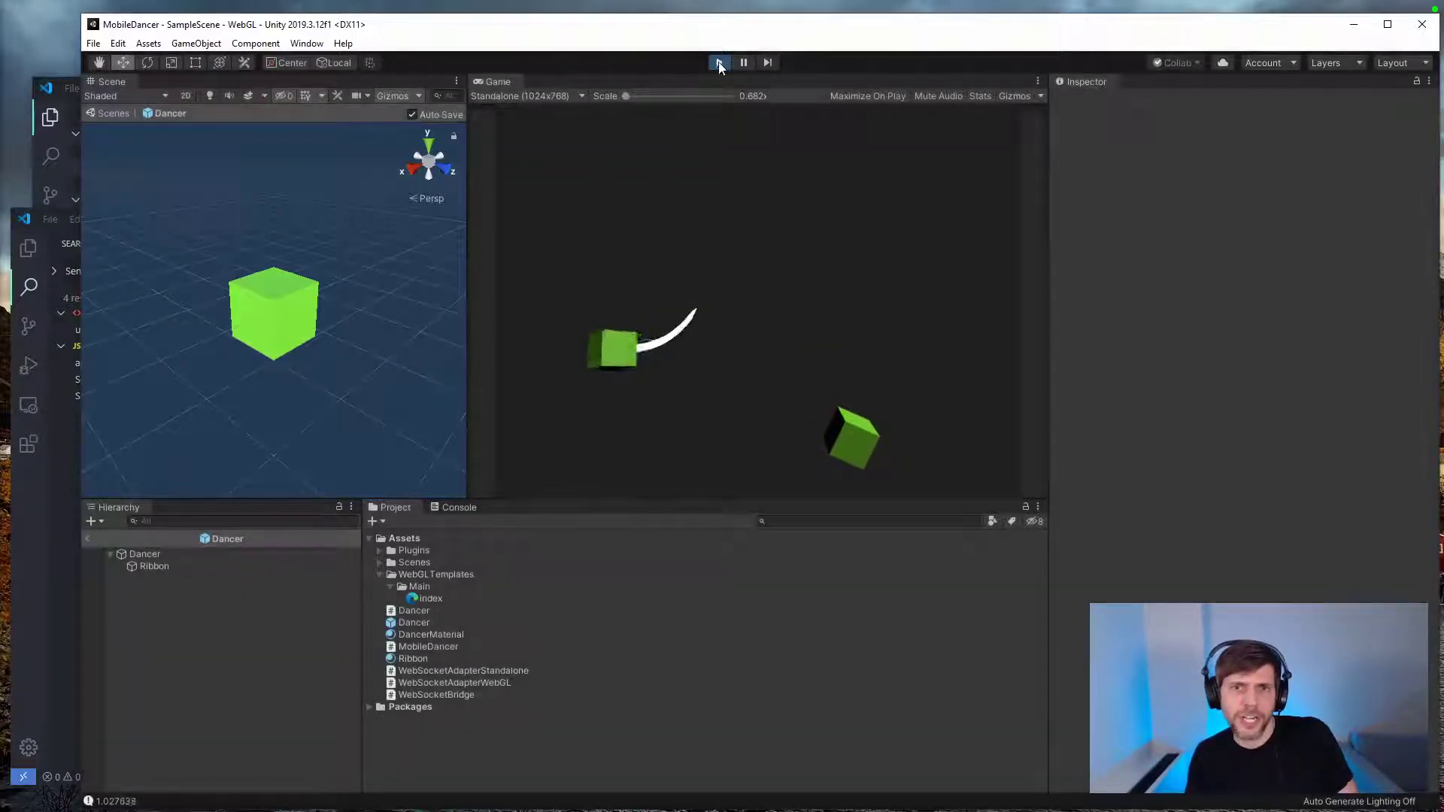
Step: Bring up the Visual Studio Code window for the Builds folder, show its file explorer, and close that window
click(48, 625)
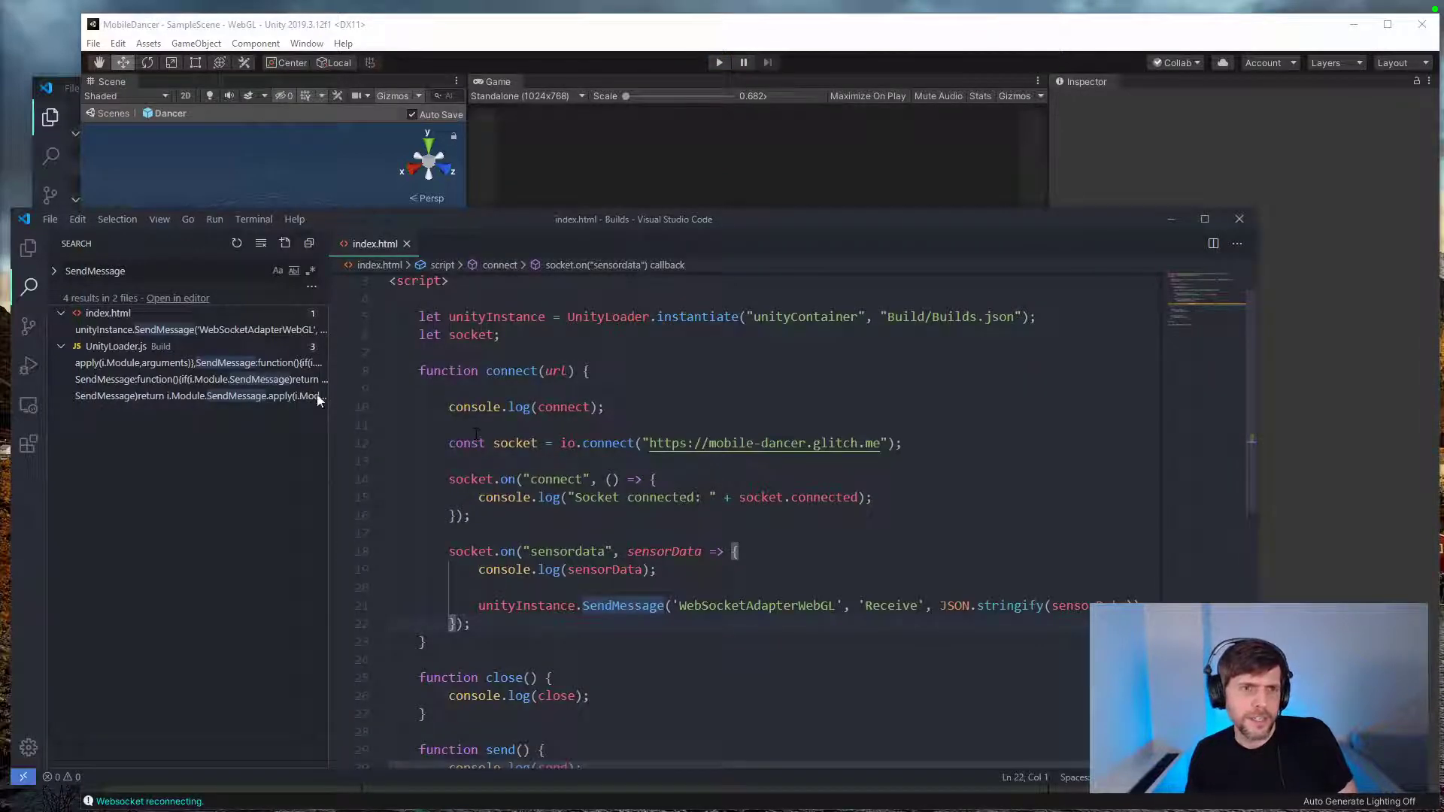
drag(367, 217, 355, 110)
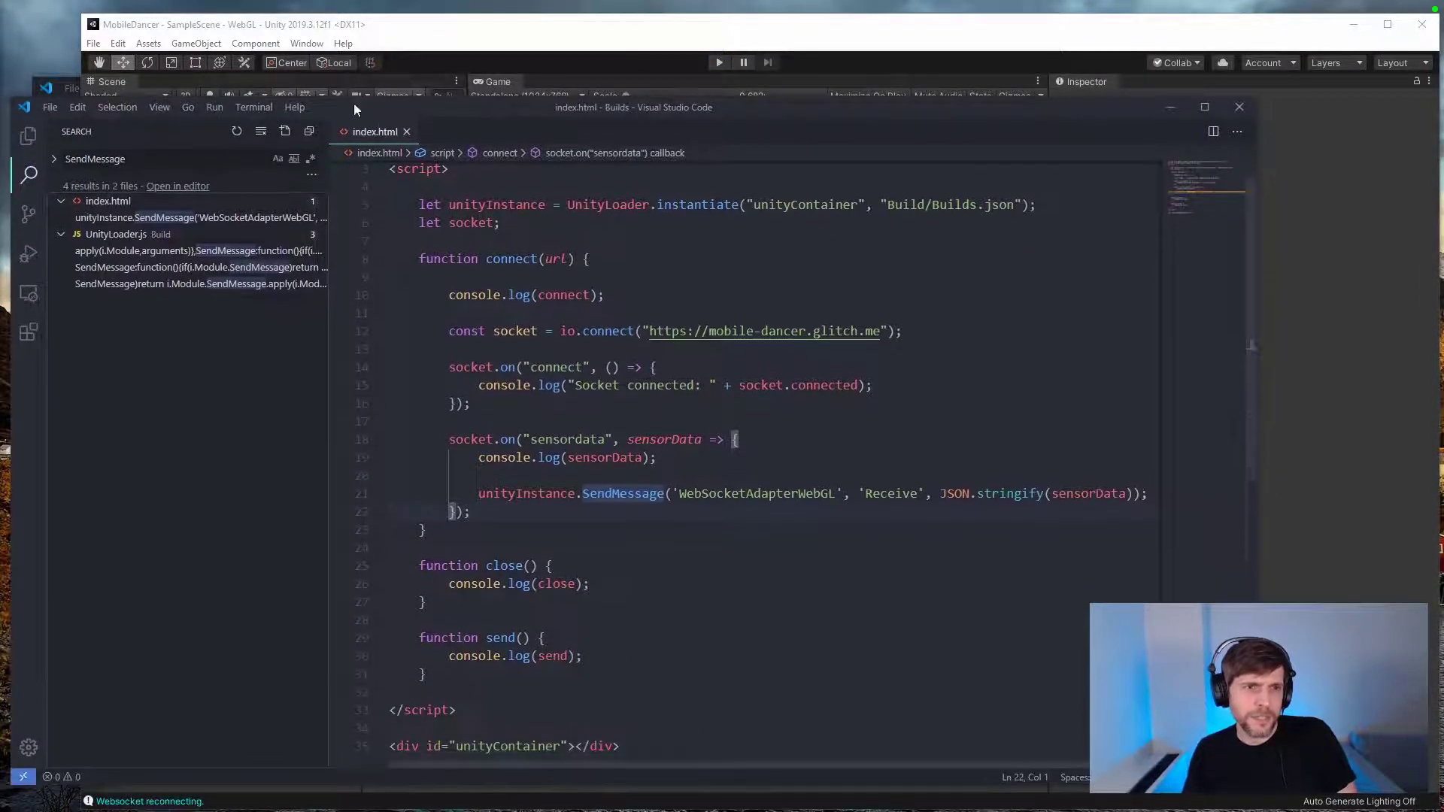
click(28, 135)
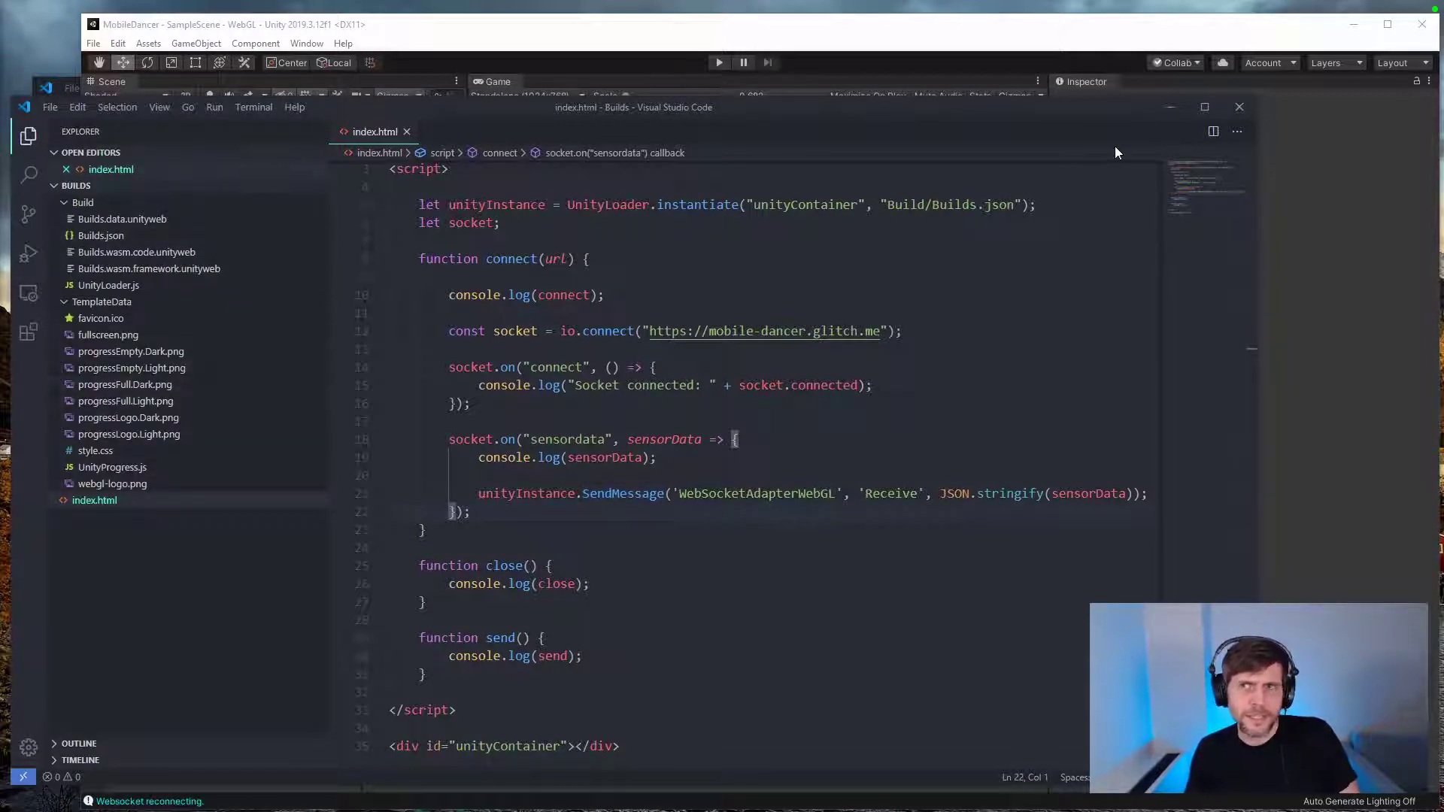
click(1239, 107)
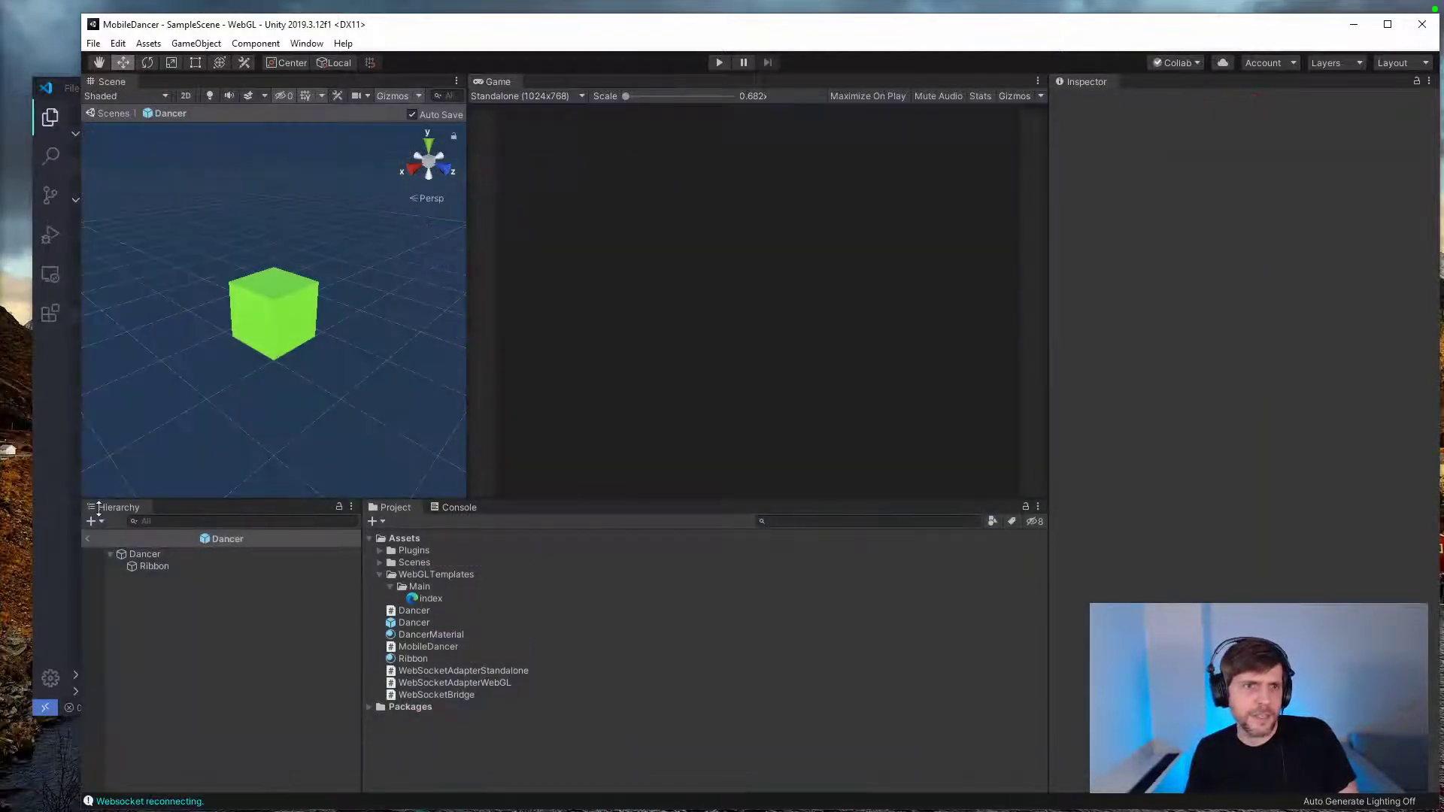
Step: Switch to the MobileDancer project in Visual Studio Code, look through MobileDancer.cs, and open Dancer.cs
click(73, 557)
click(410, 113)
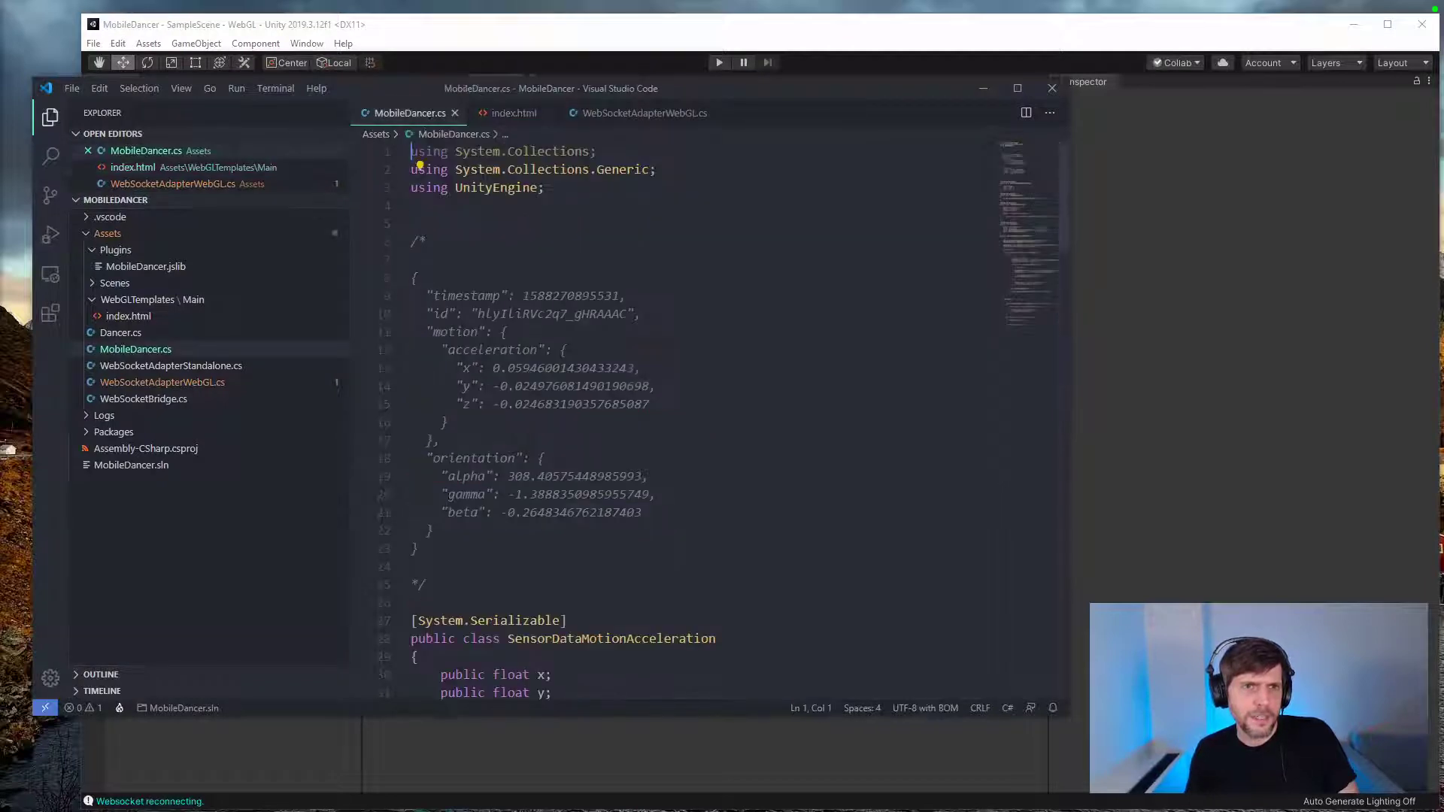
scroll(538, 486, down, 20)
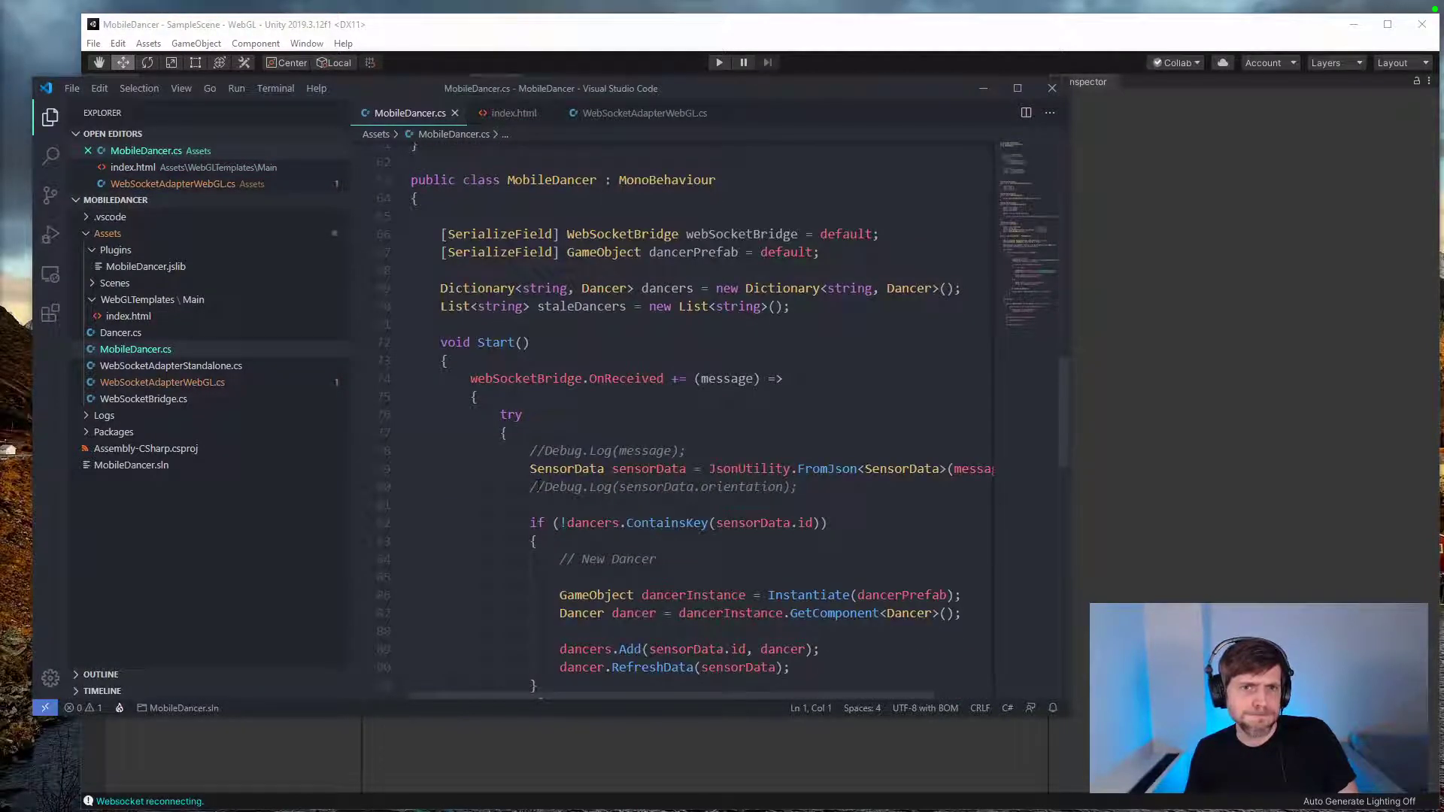
scroll(538, 486, down, 12)
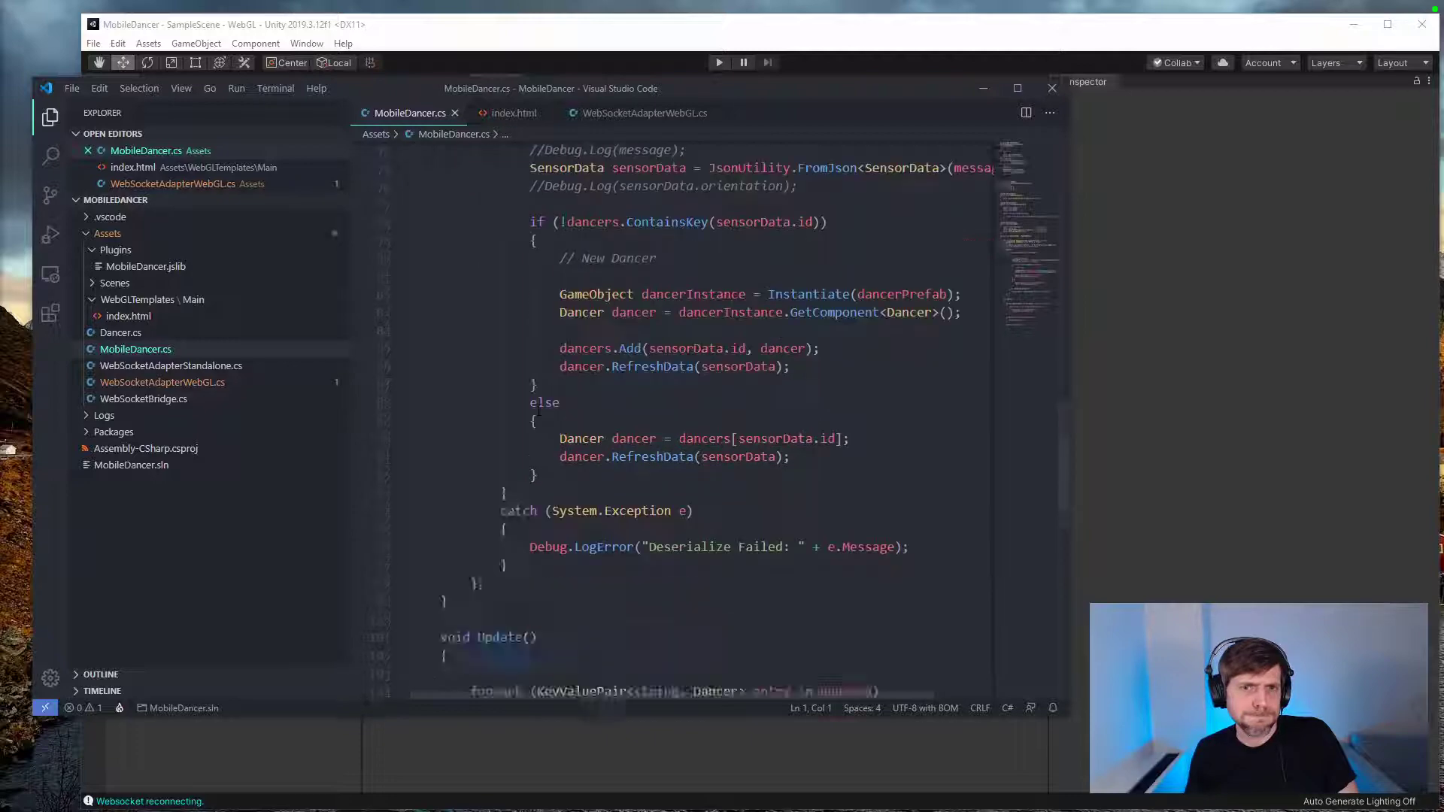
click(120, 333)
scroll(716, 460, up, 9)
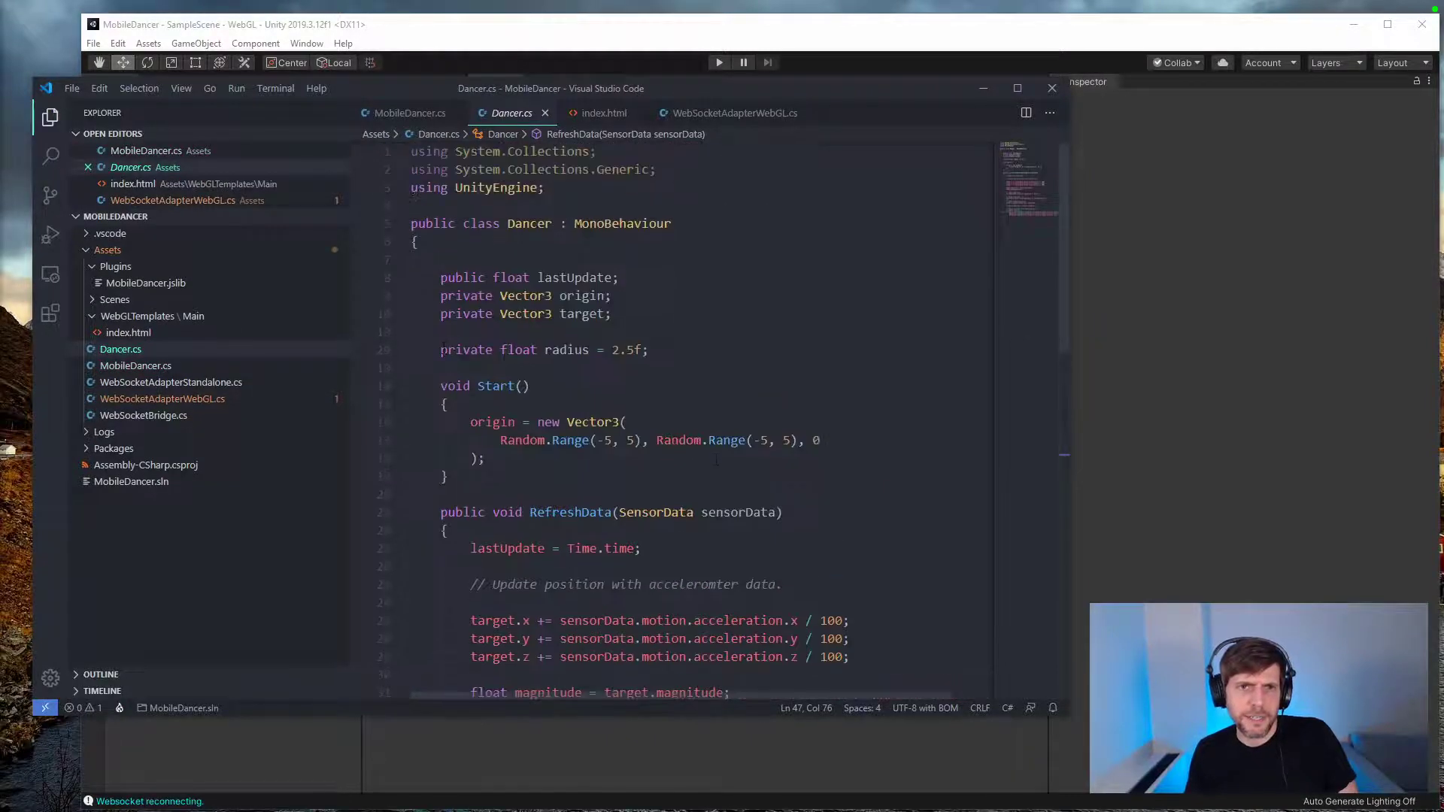
Step: Replace the private modifier on the radius declaration in Dancer.cs with [SerializeField] and save the script
click(441, 350)
double_click(466, 350)
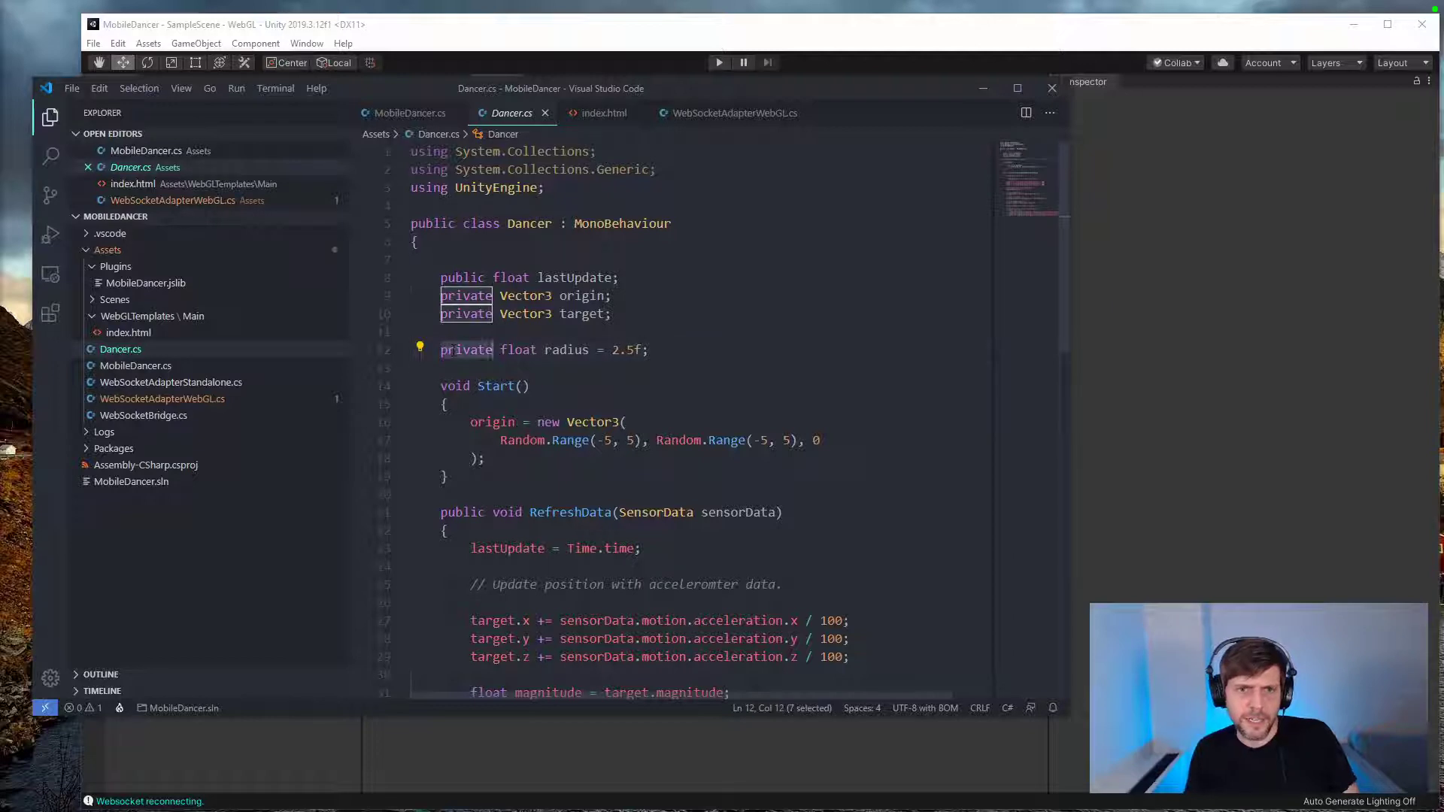
text([SerializedField)
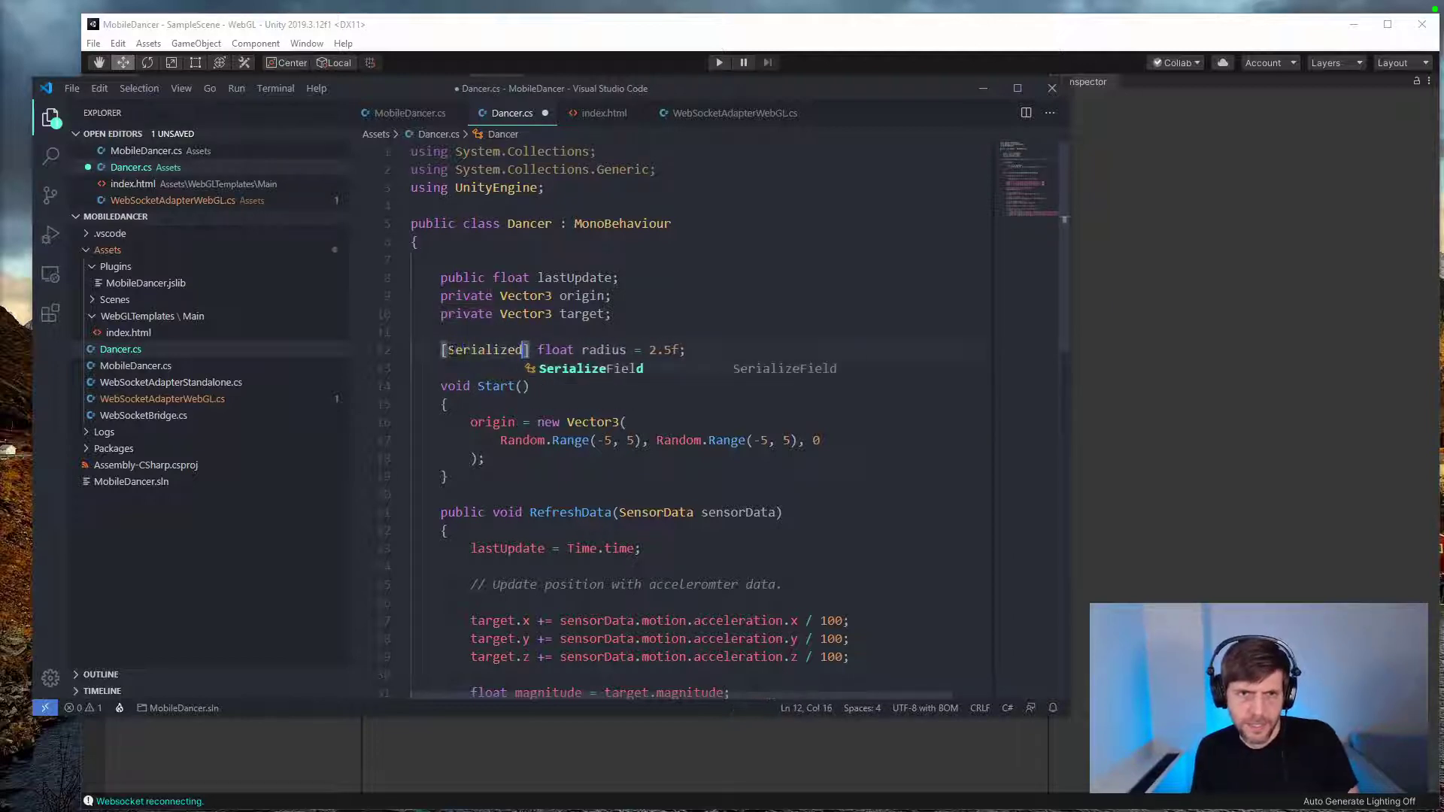
key(ctrl+s)
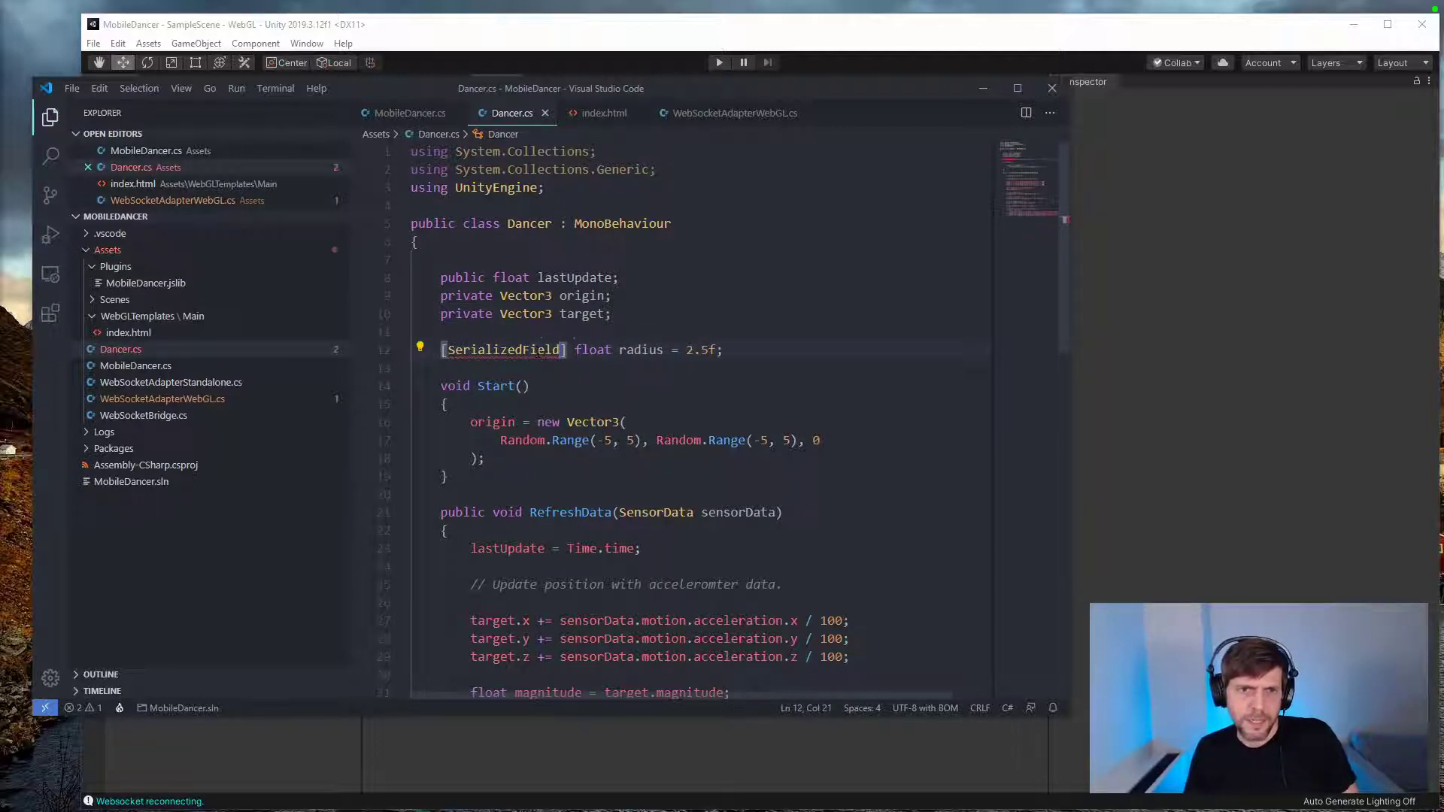
double_click(540, 352)
text(Serializ)
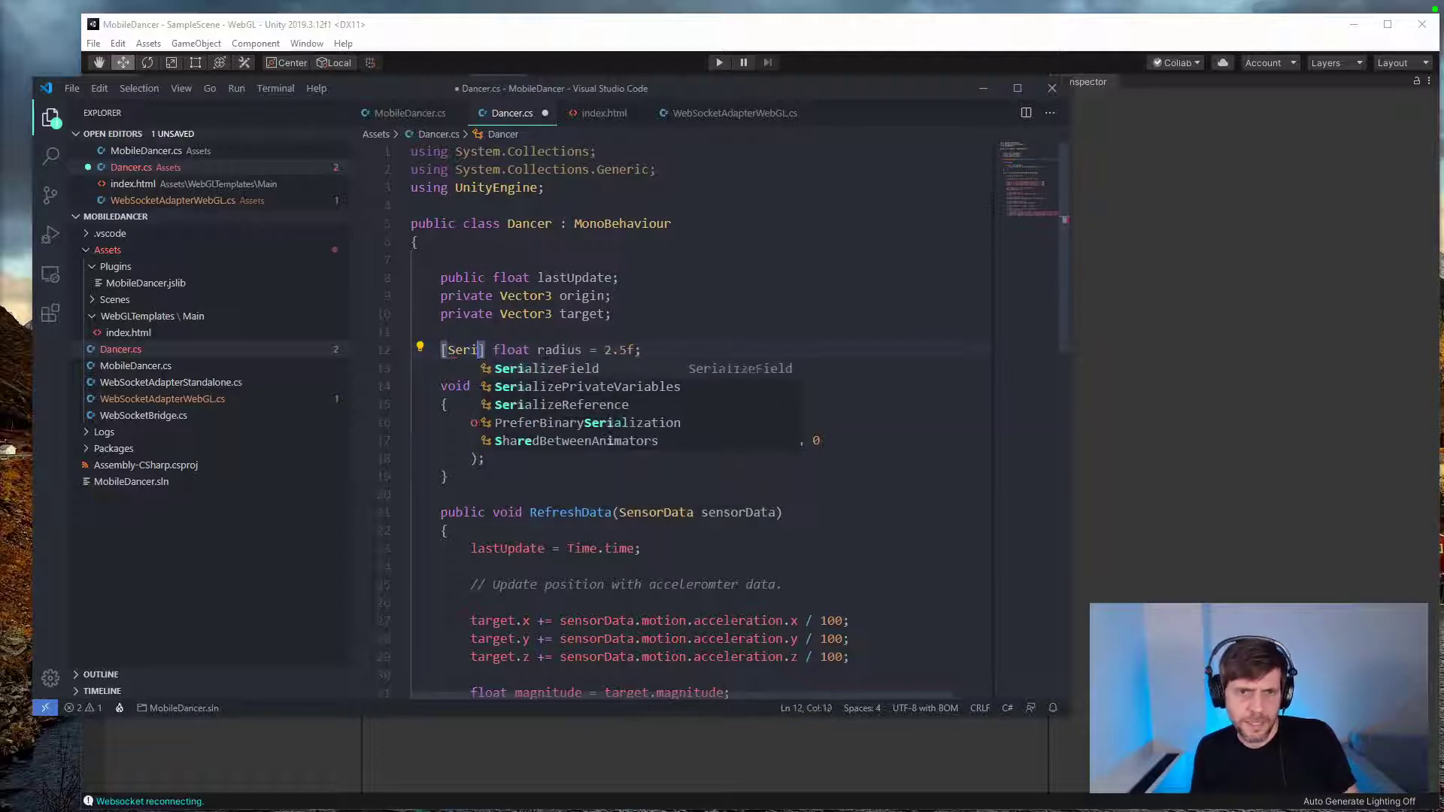
text(eField)
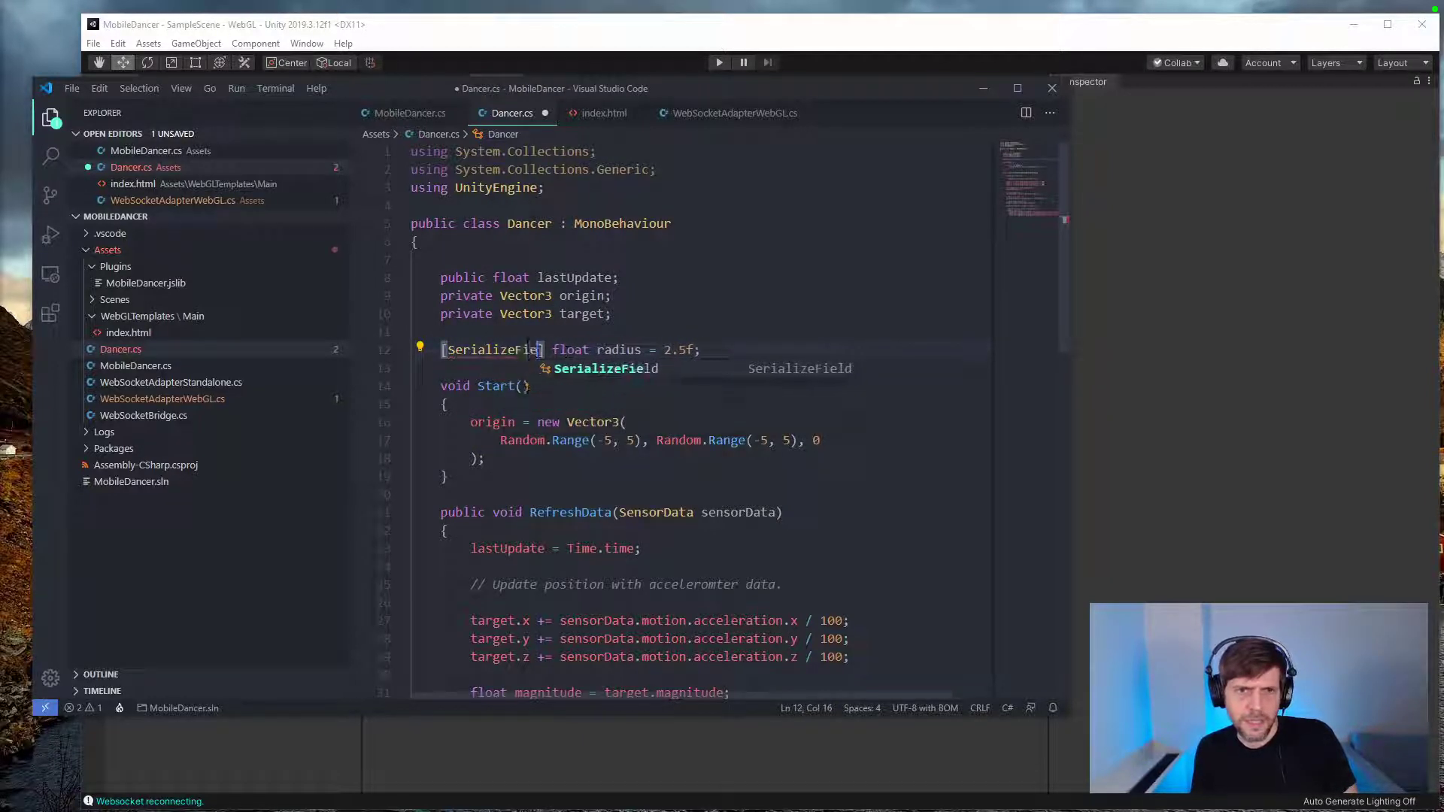
key(ctrl+s)
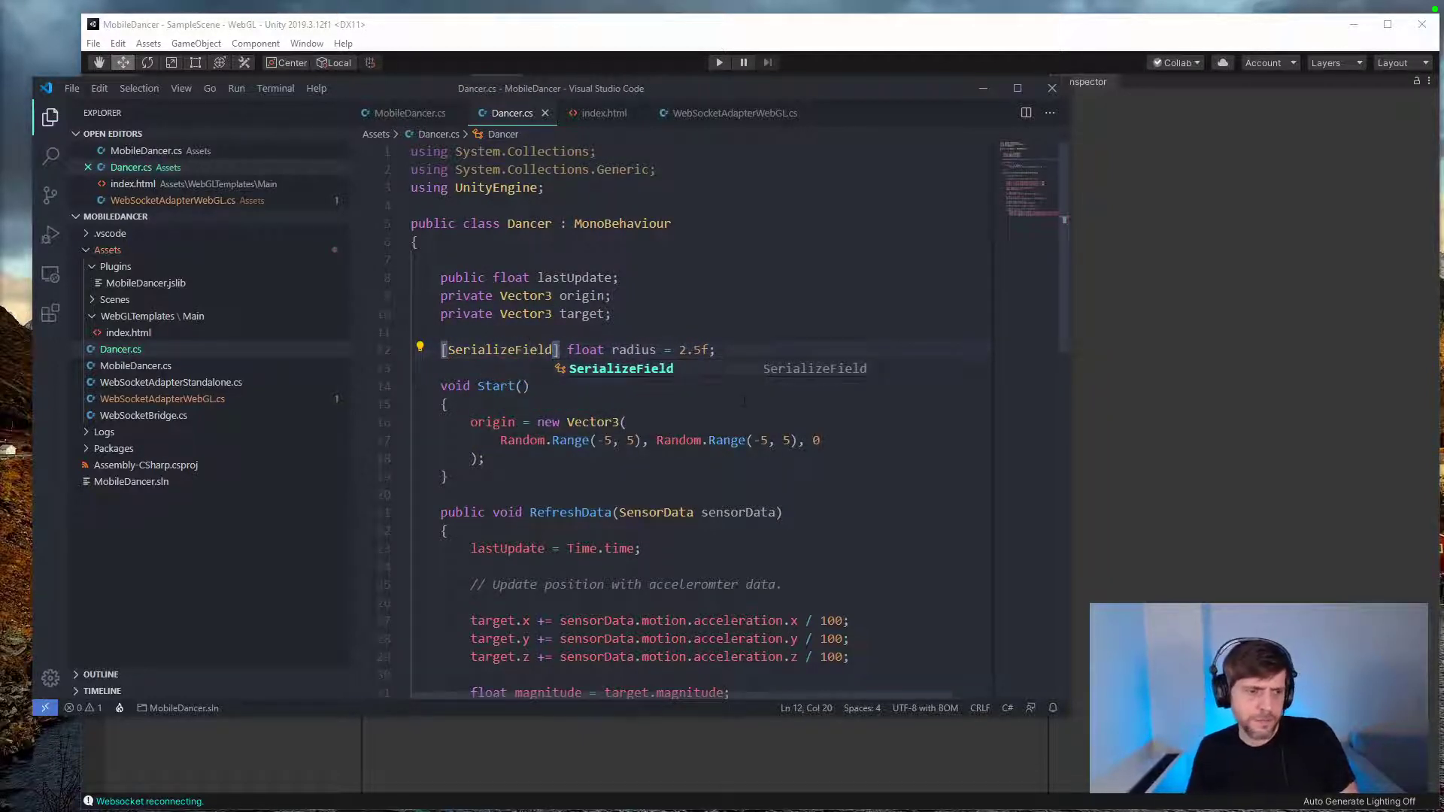
Step: Switch back to Unity and select the Dancer prefab asset to show its script fields
click(1116, 79)
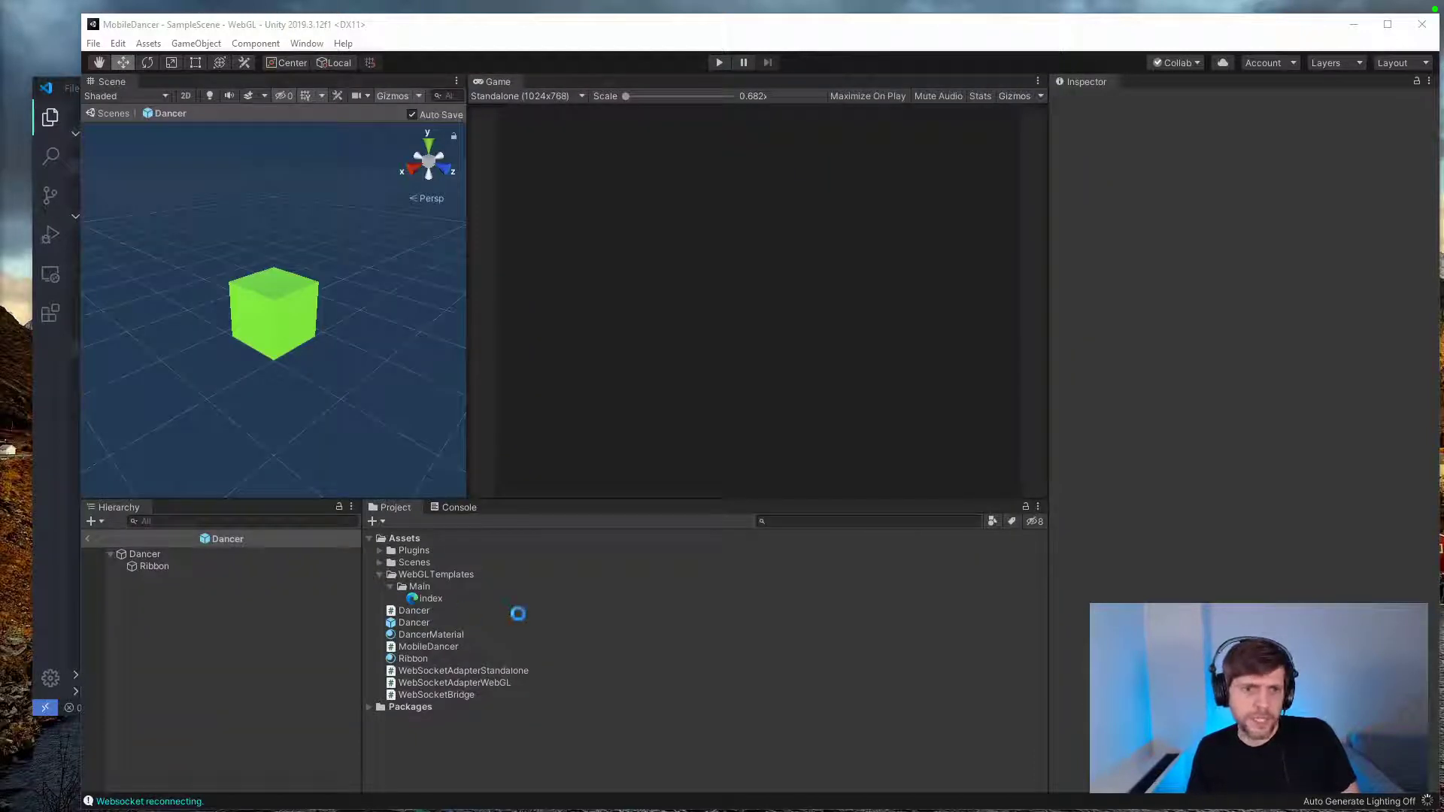
click(417, 624)
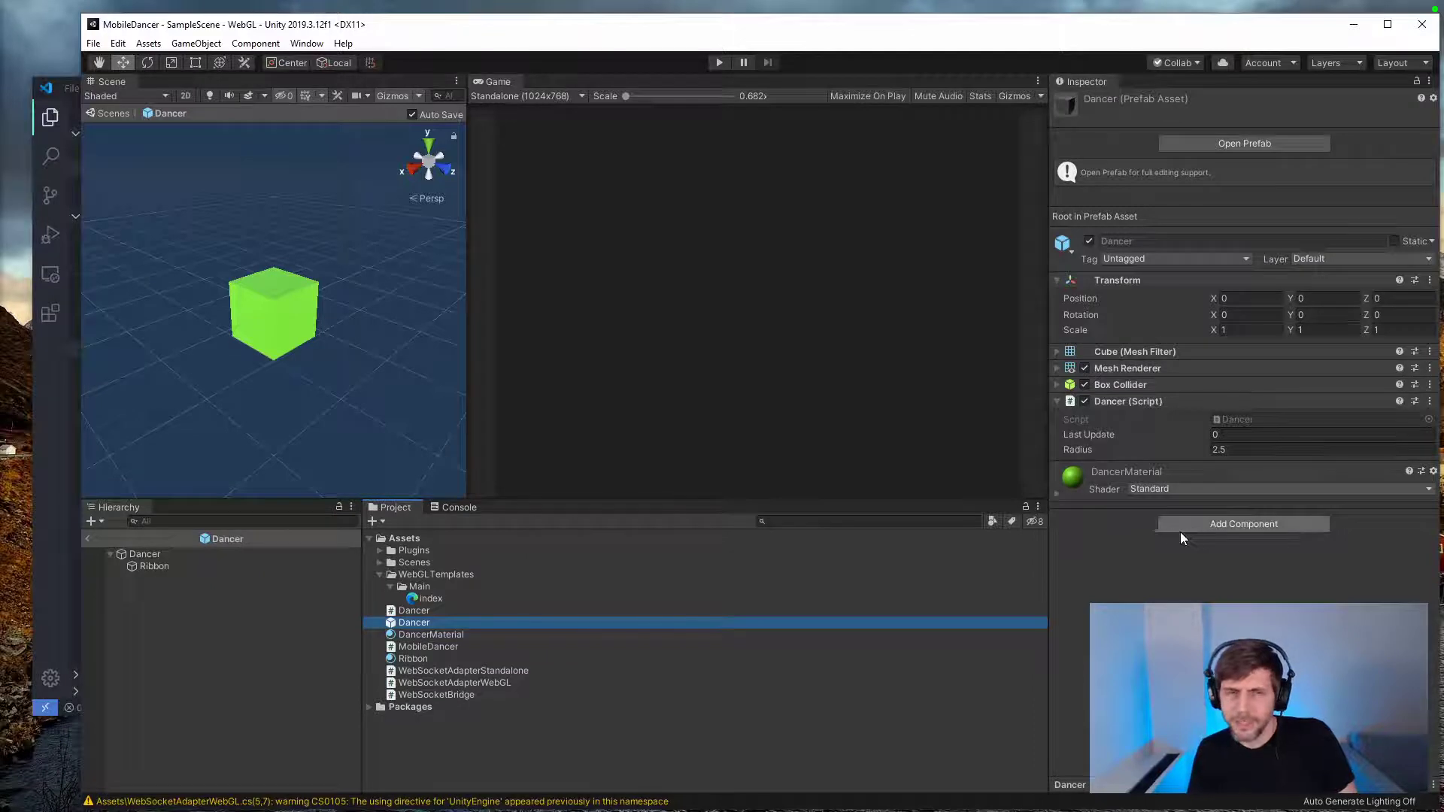
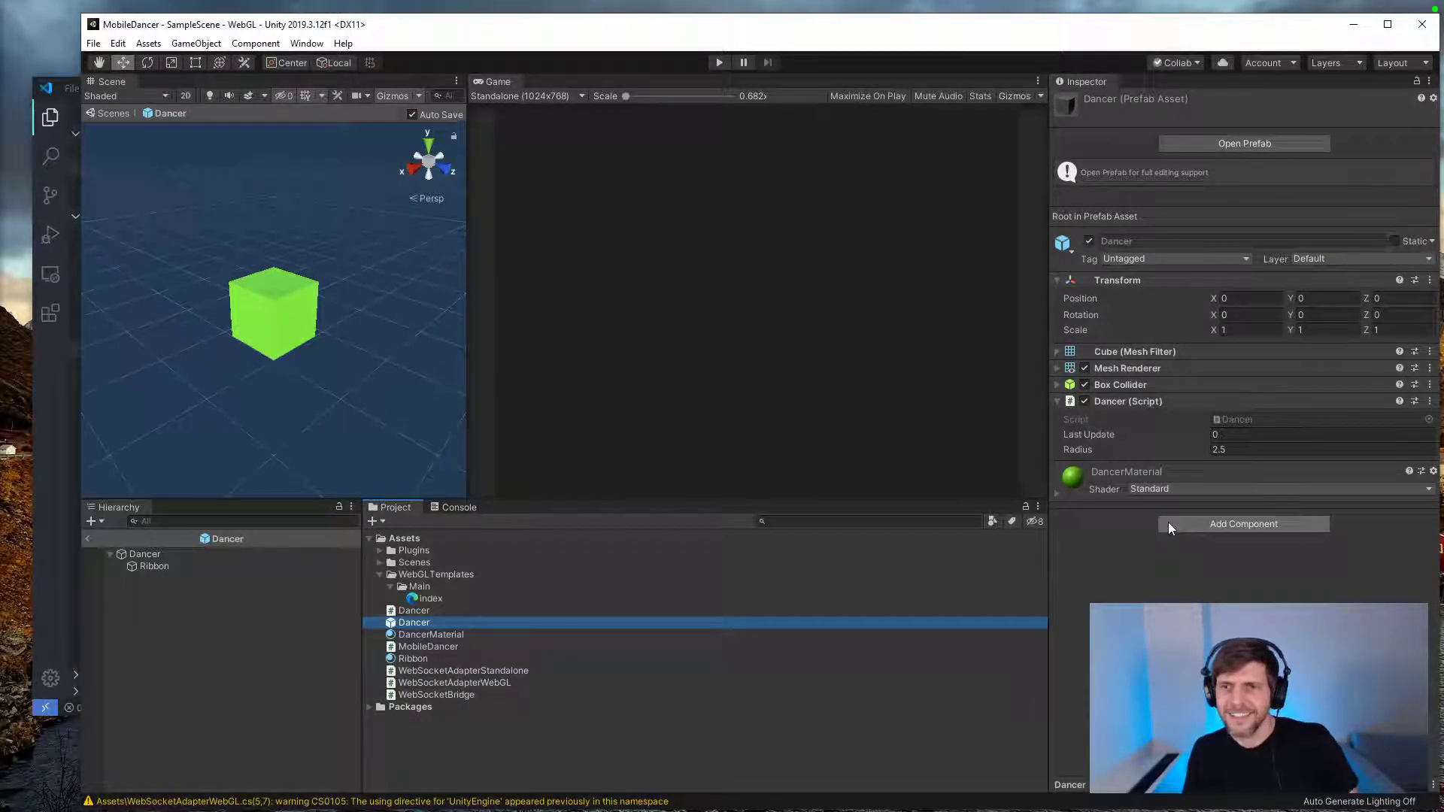
Step: Set the Dancer script's radius to 5 and the Ribbon child's position to X 1, Y 1
click(1188, 445)
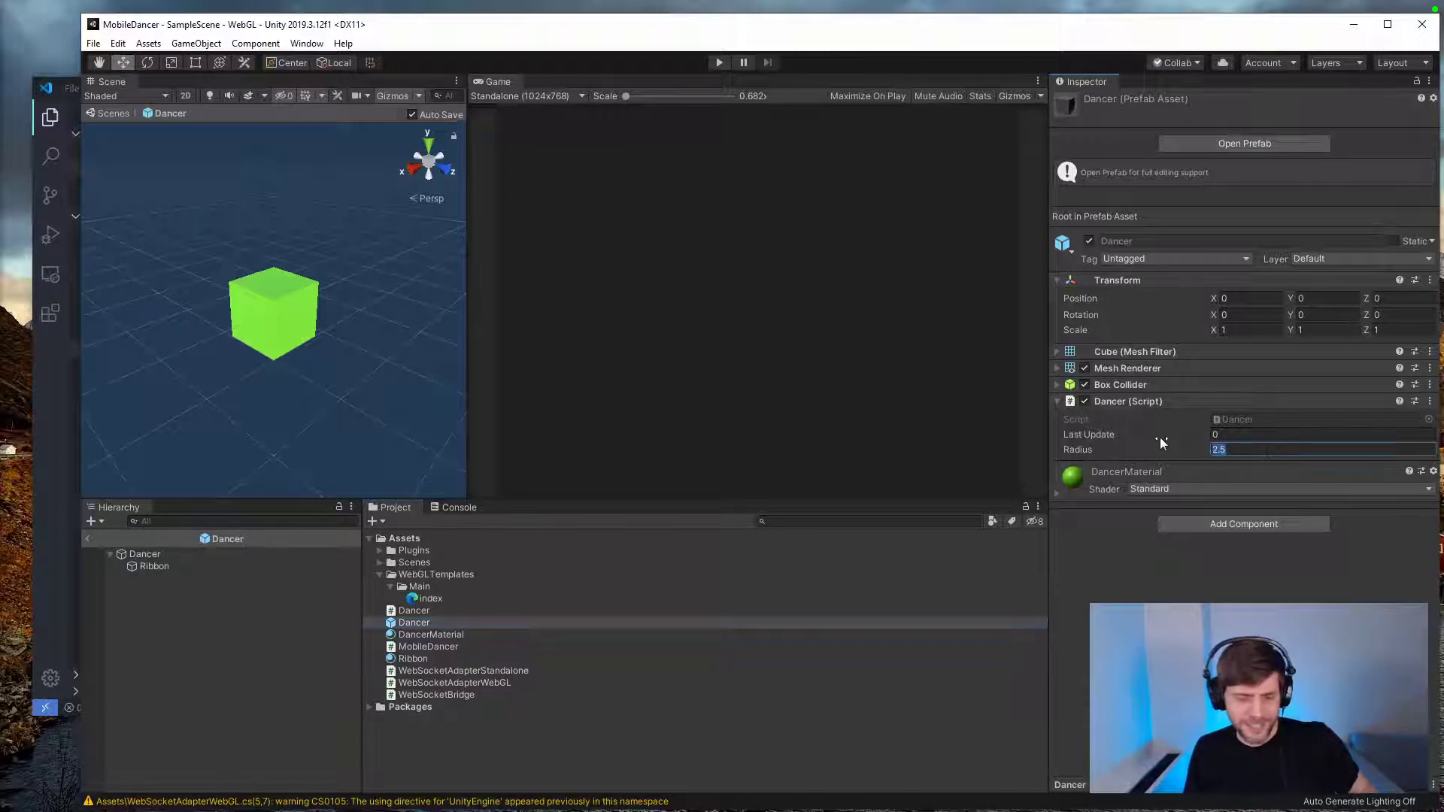
text(5)
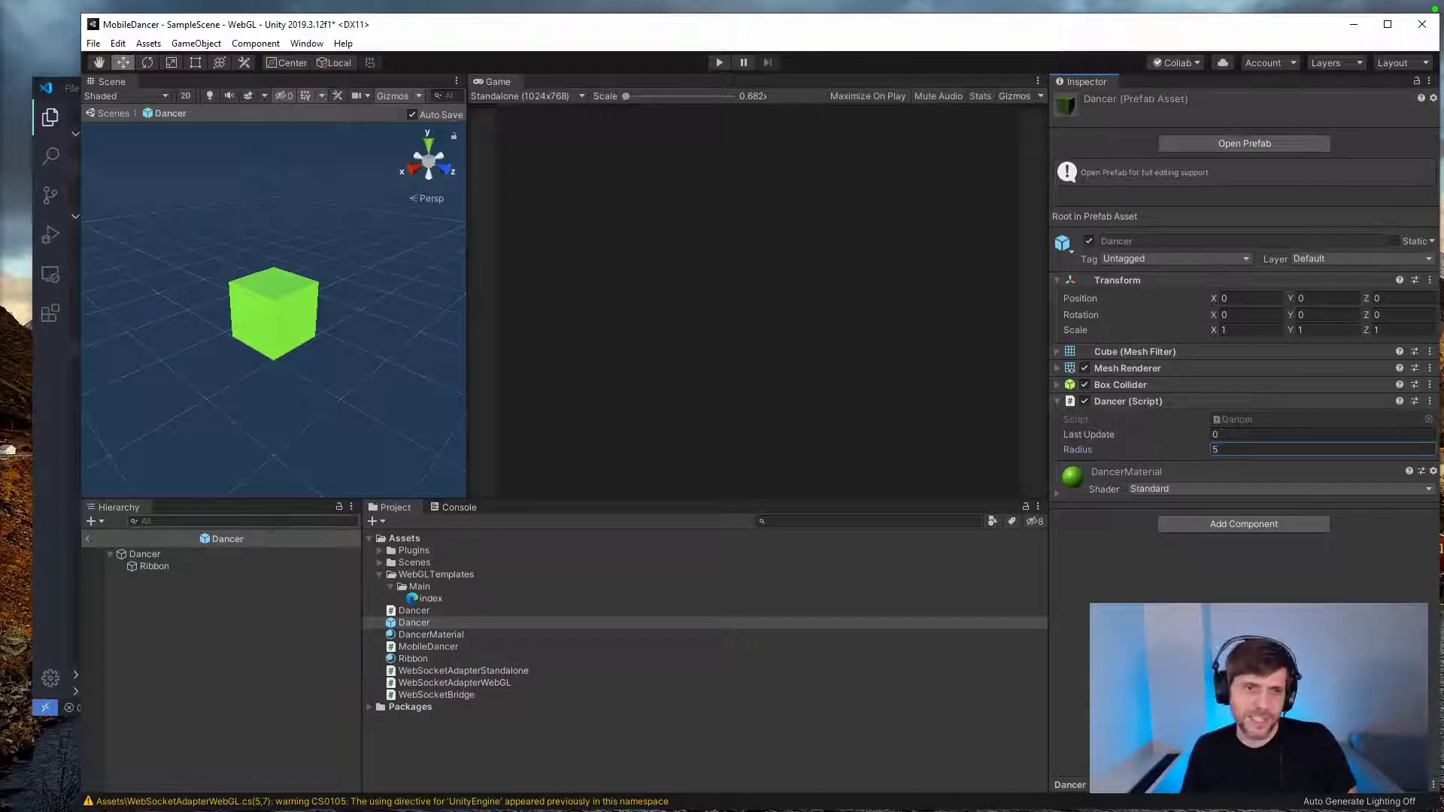
click(161, 568)
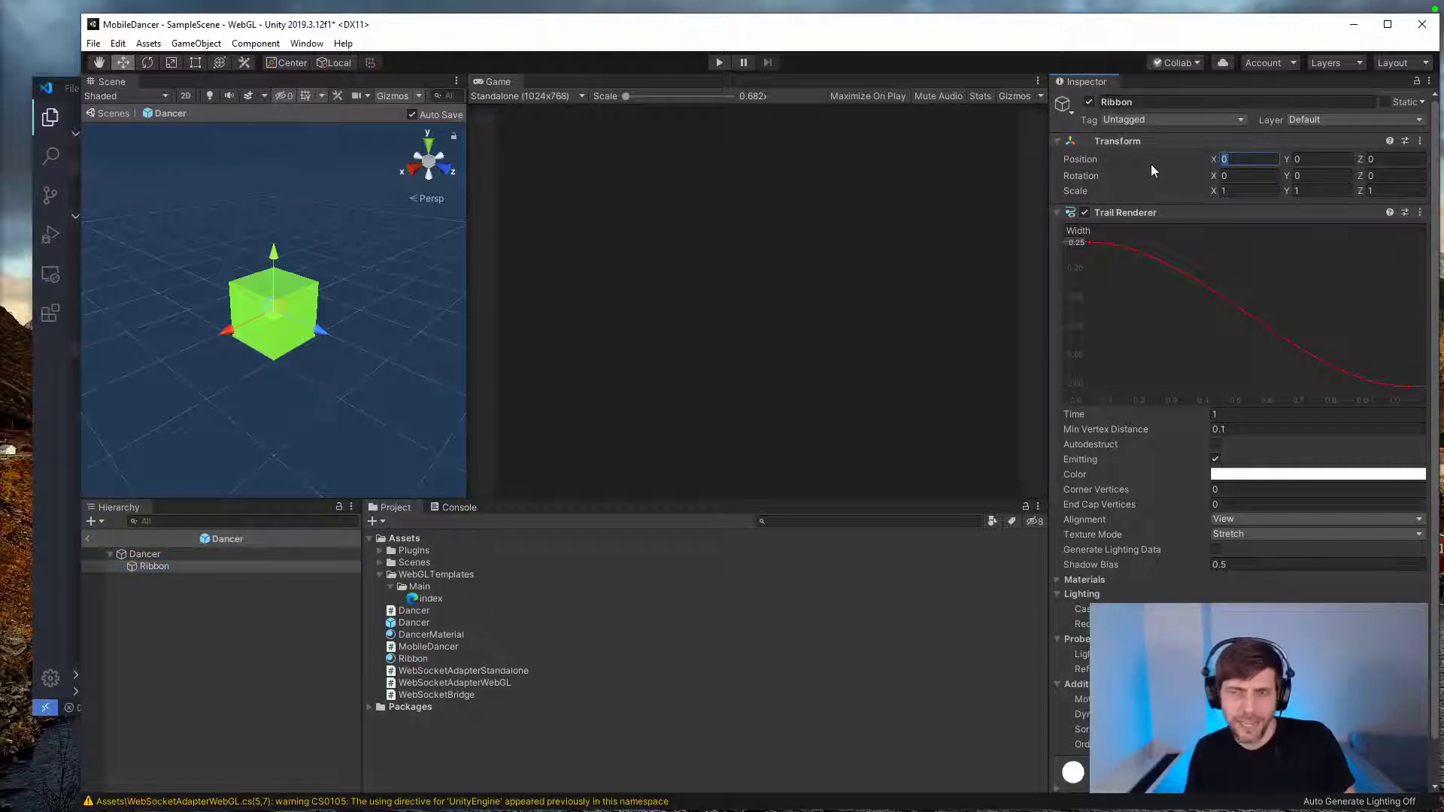
text(1)
key(Tab)
text(1)
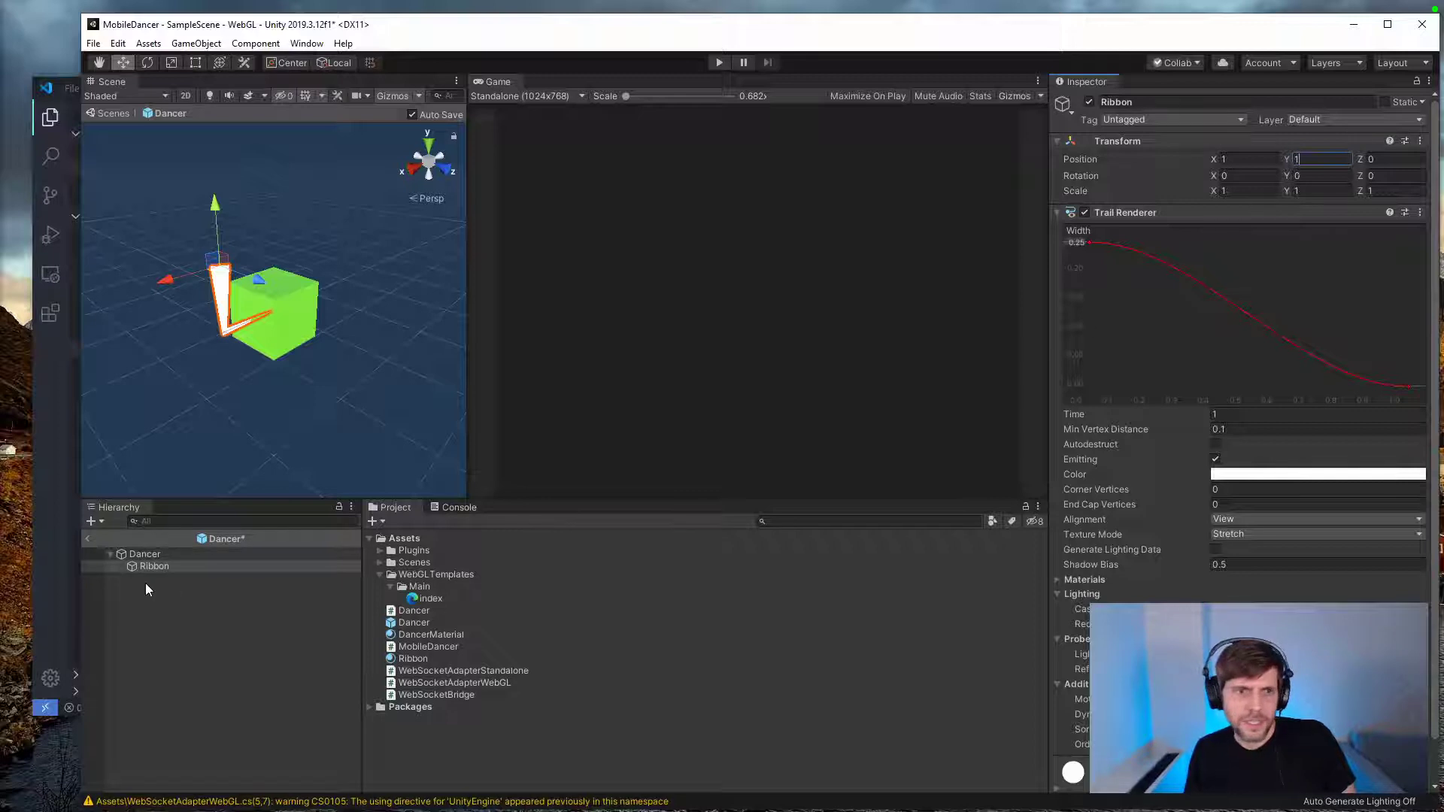
Step: Scale the Dancer root object to 0.2 on the X, Y and Z axes
click(142, 557)
text(.2)
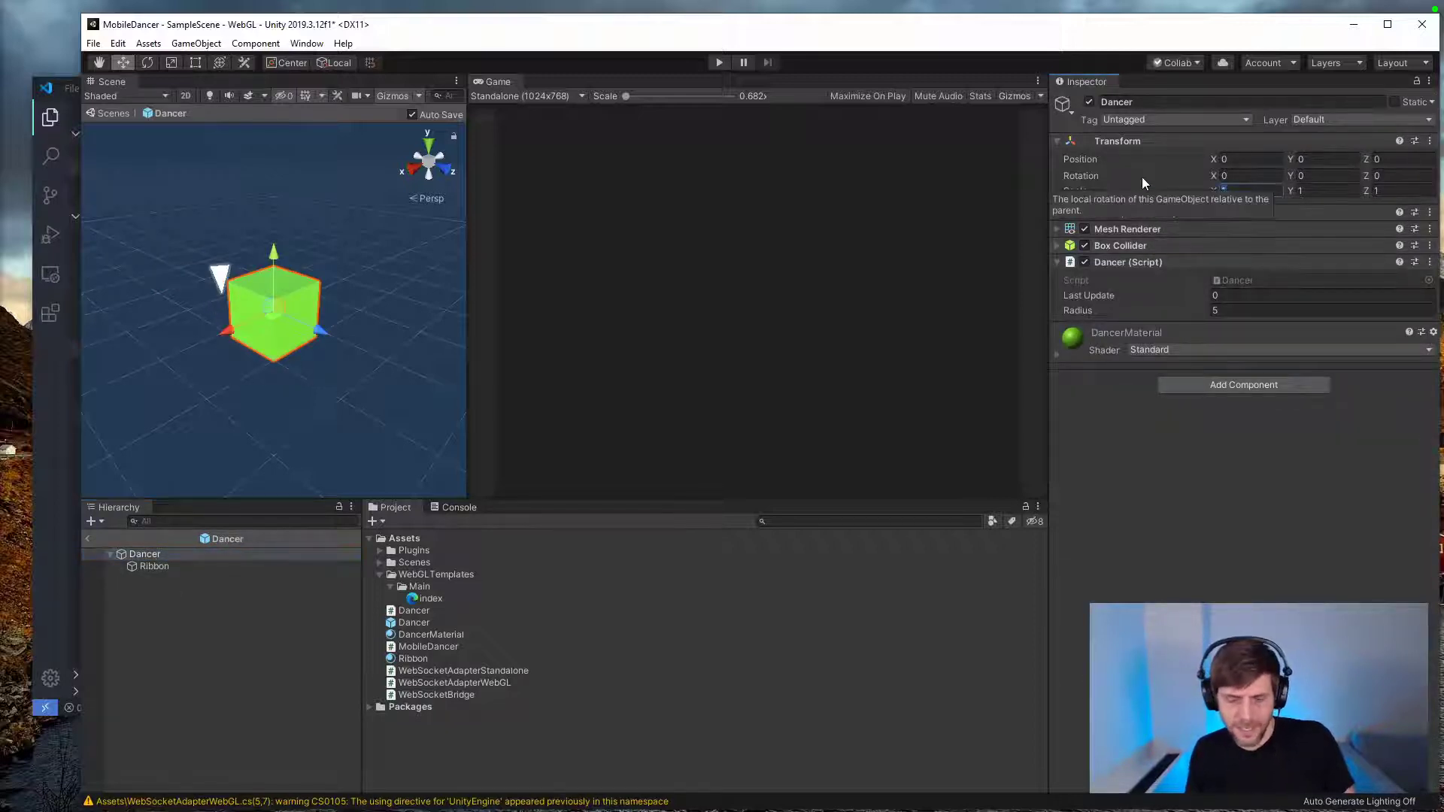
key(Tab)
text(.2)
key(Tab)
text(.2)
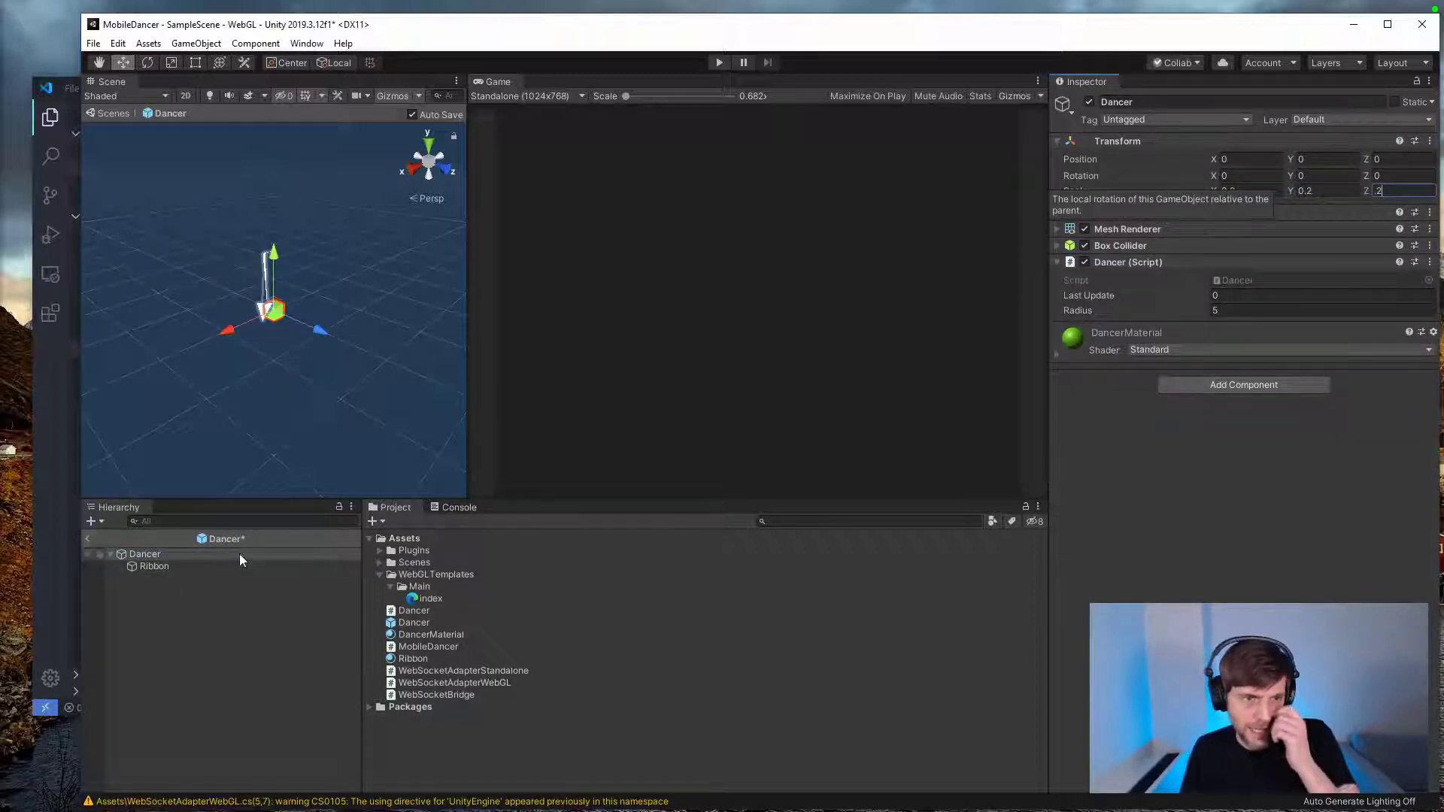
Step: Set the Ribbon's position to X 0.25, Y 0.25 and check its placement against the cube
click(197, 567)
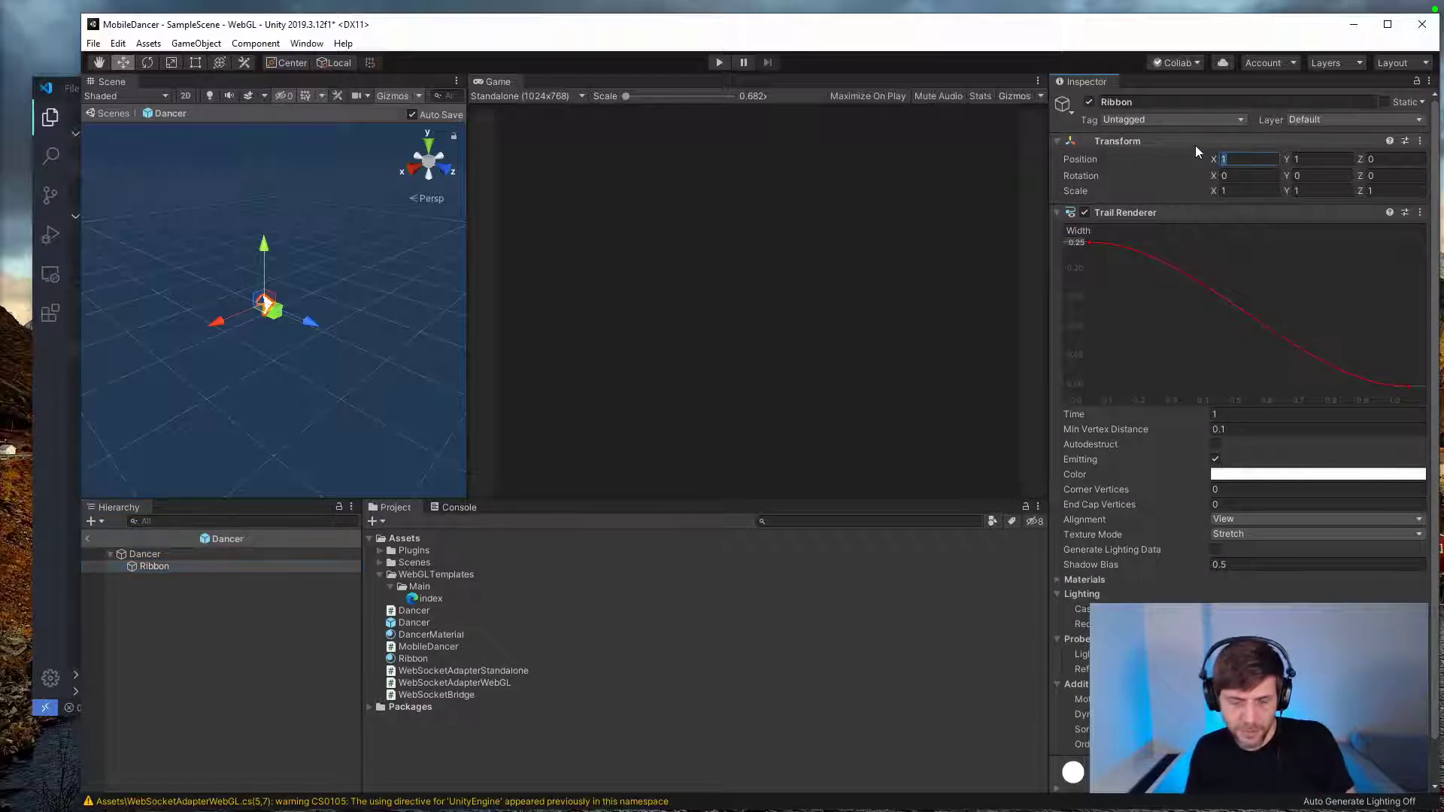
text(.25)
key(Tab)
text(.25)
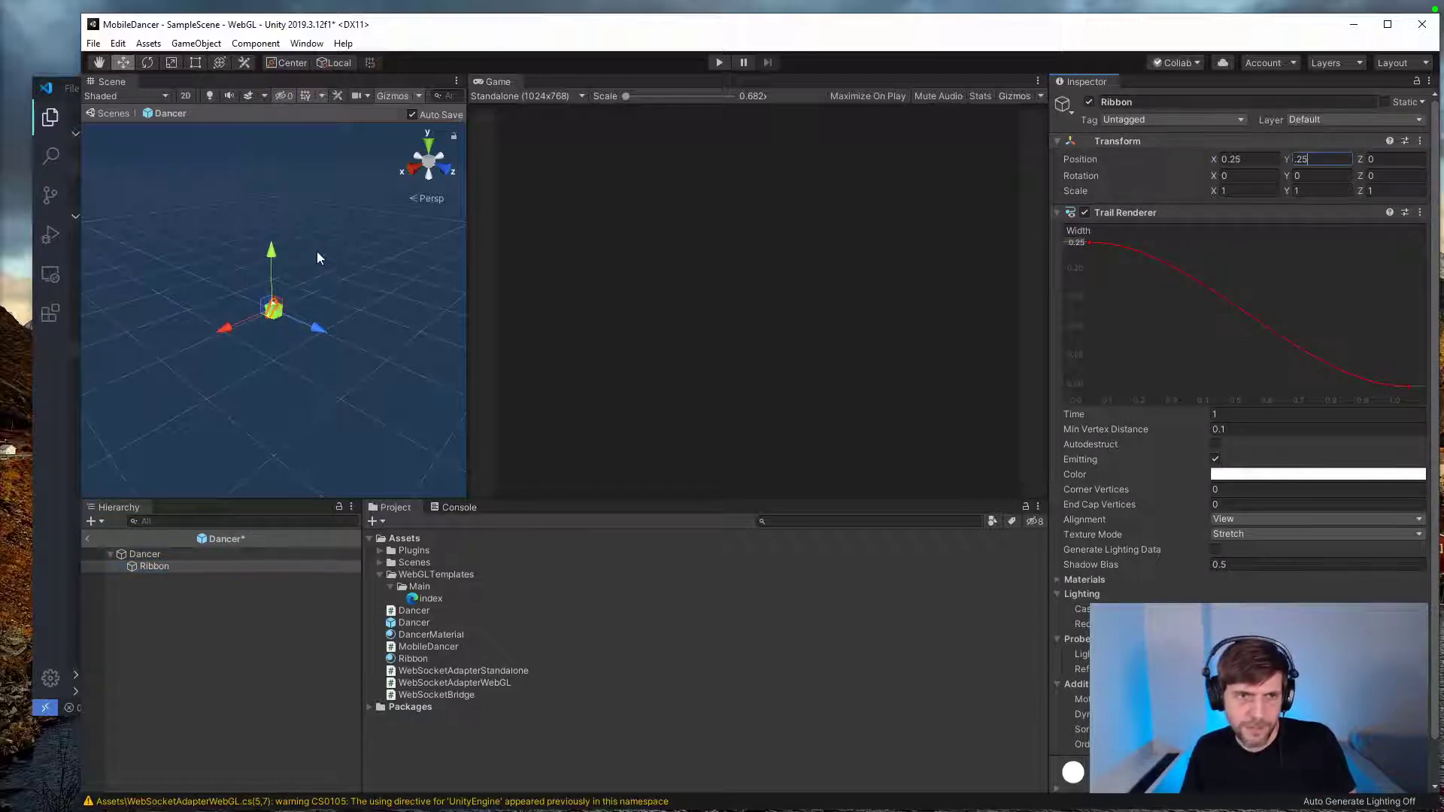
scroll(314, 266, up, 10)
scroll(306, 296, down, 3)
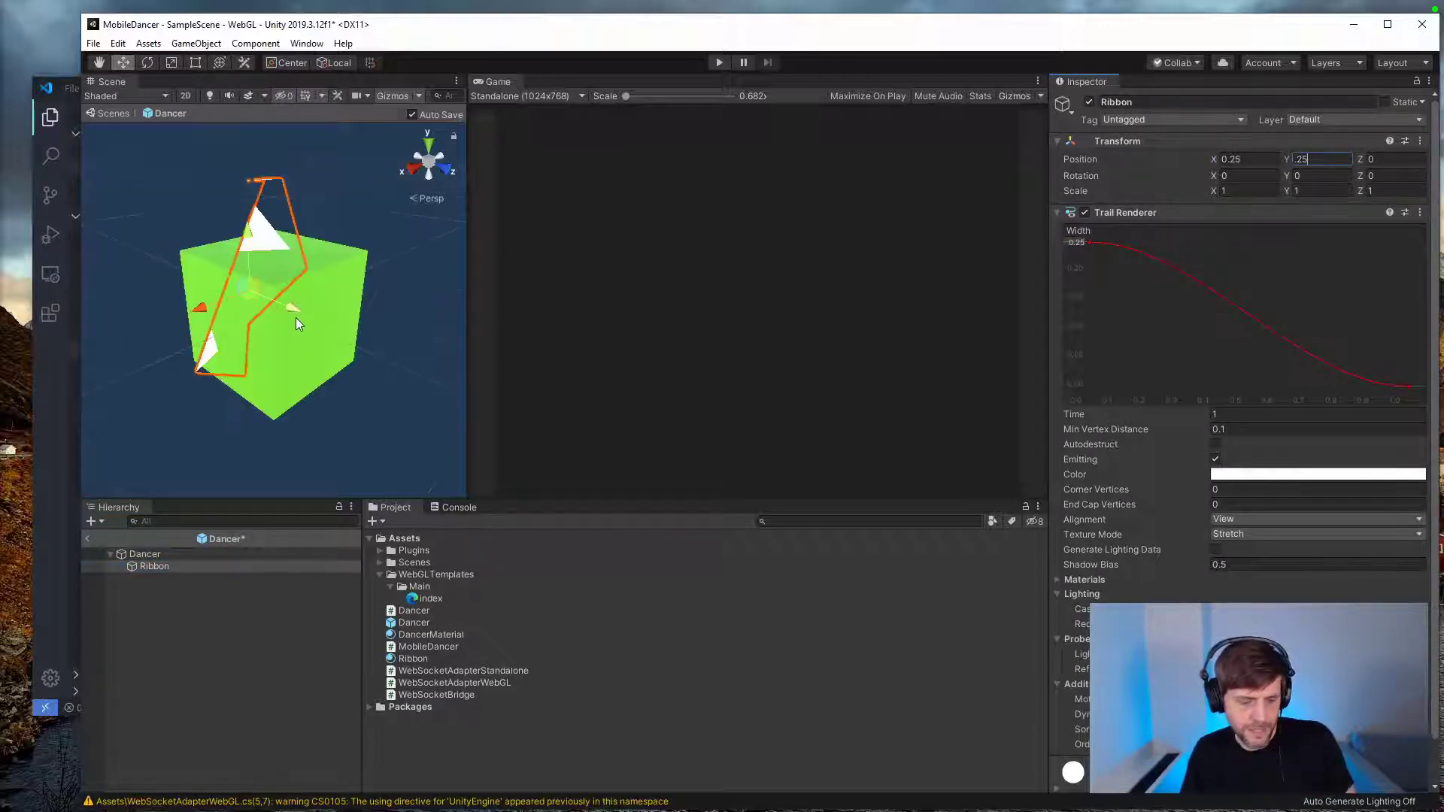
scroll(295, 318, down, 5)
alt+drag(295, 318, 207, 343)
Step: Set the Ribbon's position back to X 1, Y 1
click(203, 566)
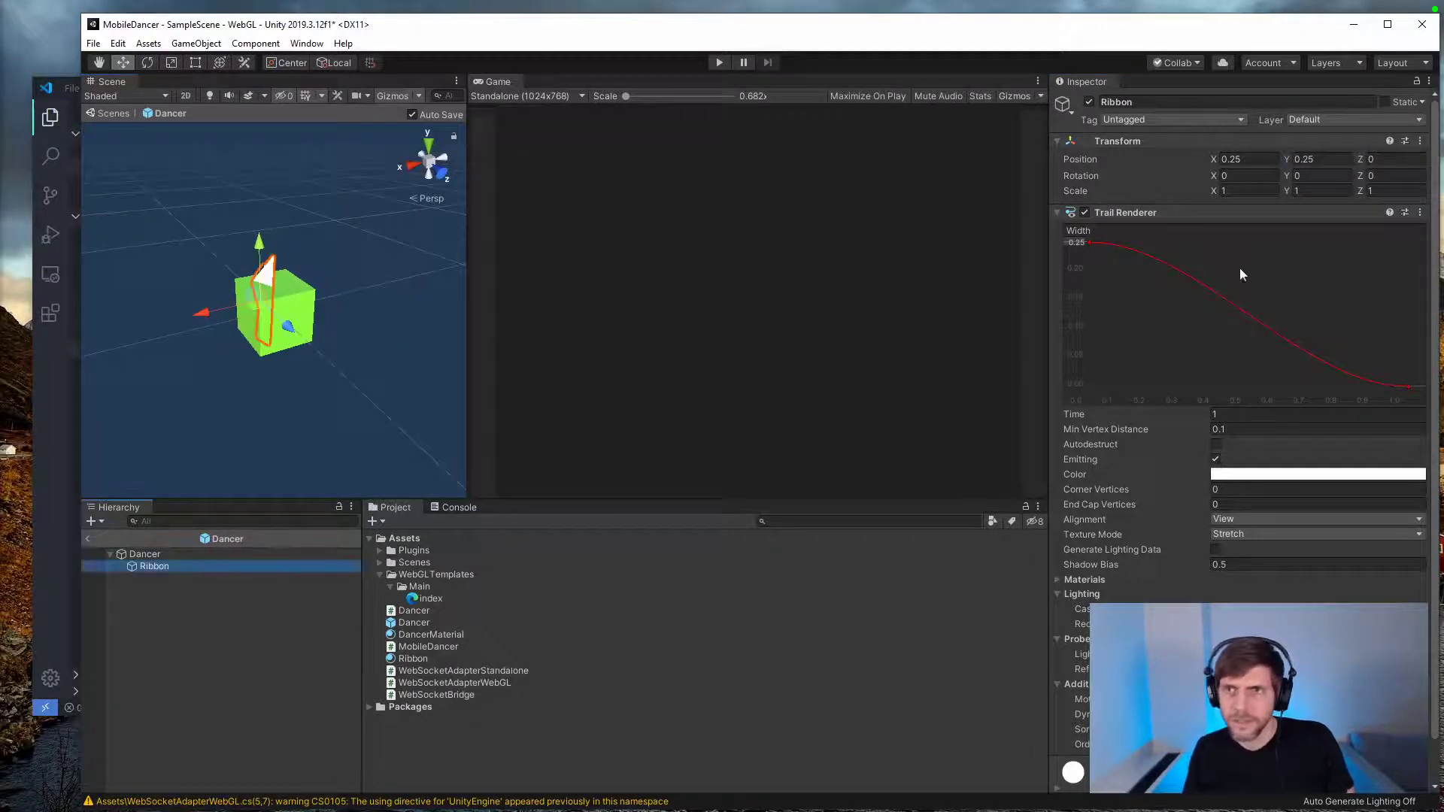
text(1)
key(Tab)
text(1)
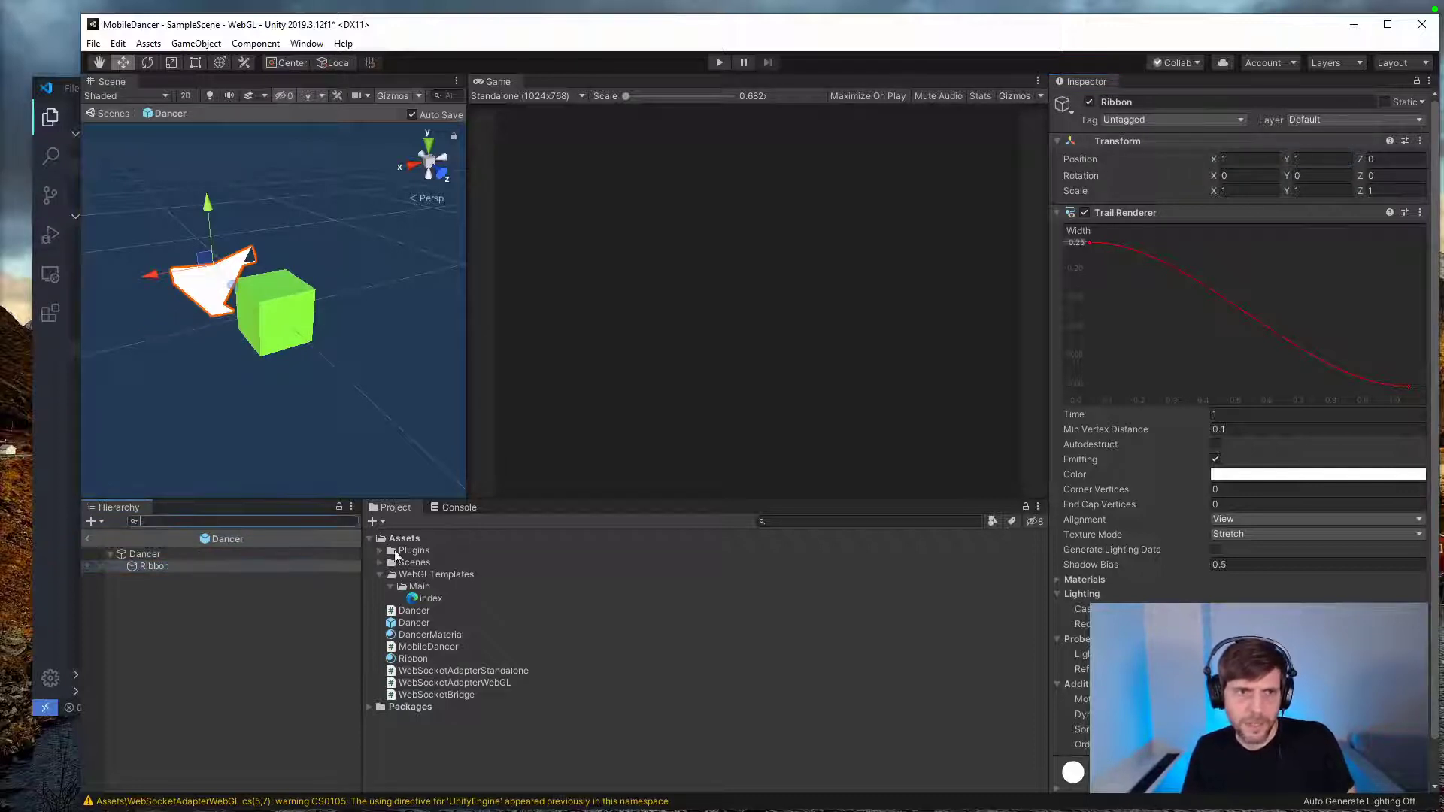
Step: Duplicate the Ribbon, placing the original at X 1, Y 1 and the copy at X 1, Y -1
click(1249, 158)
text(1)
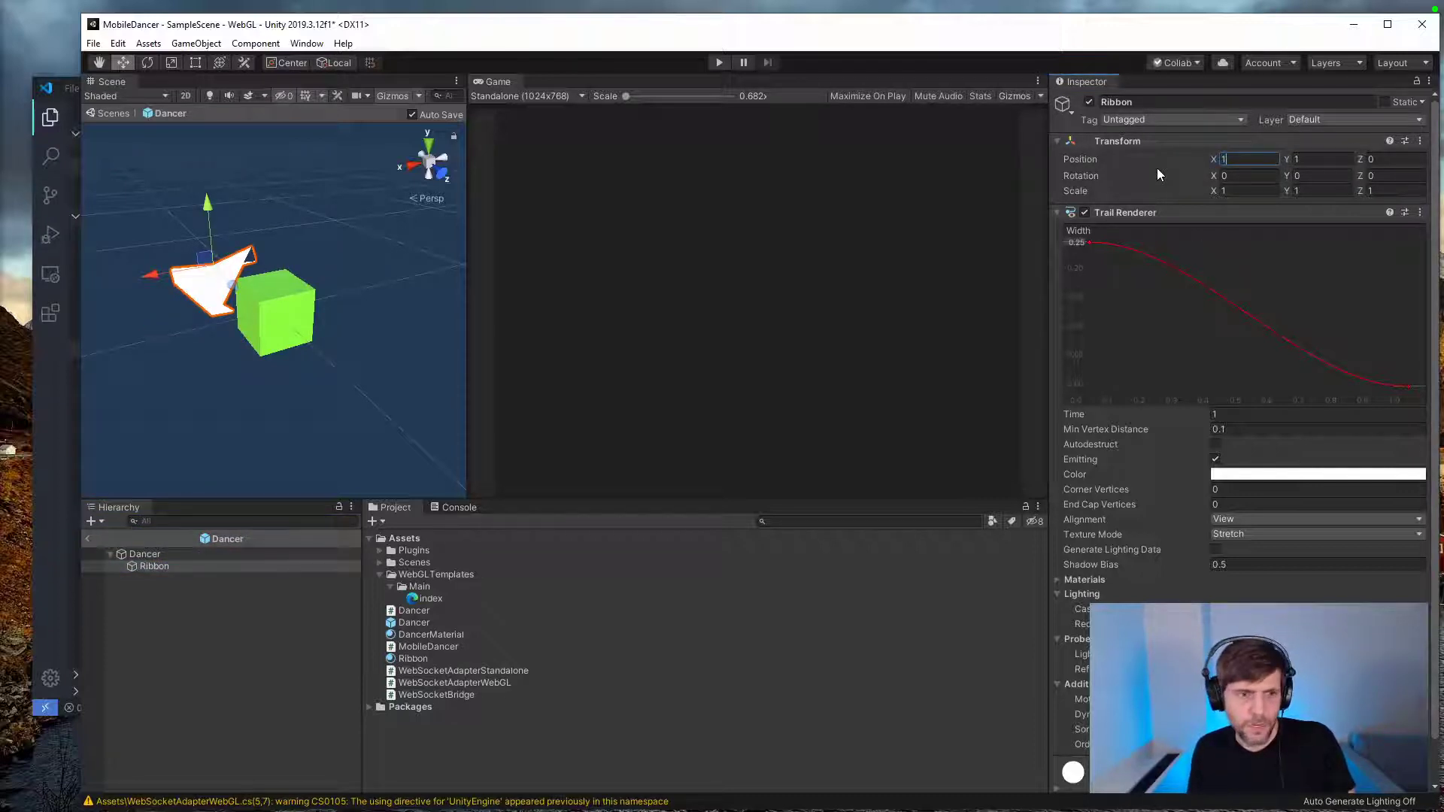
key(Tab)
text(-1)
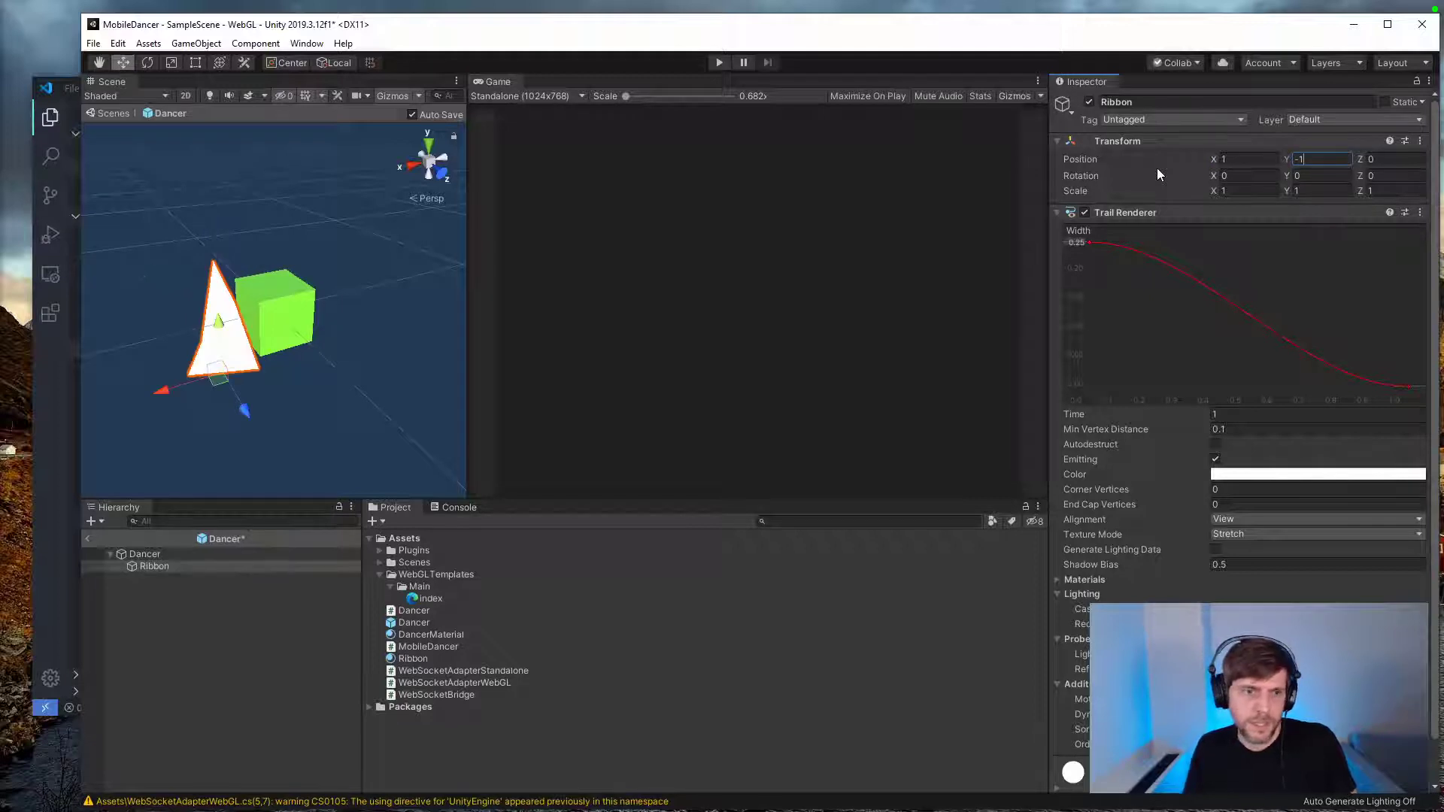
click(166, 566)
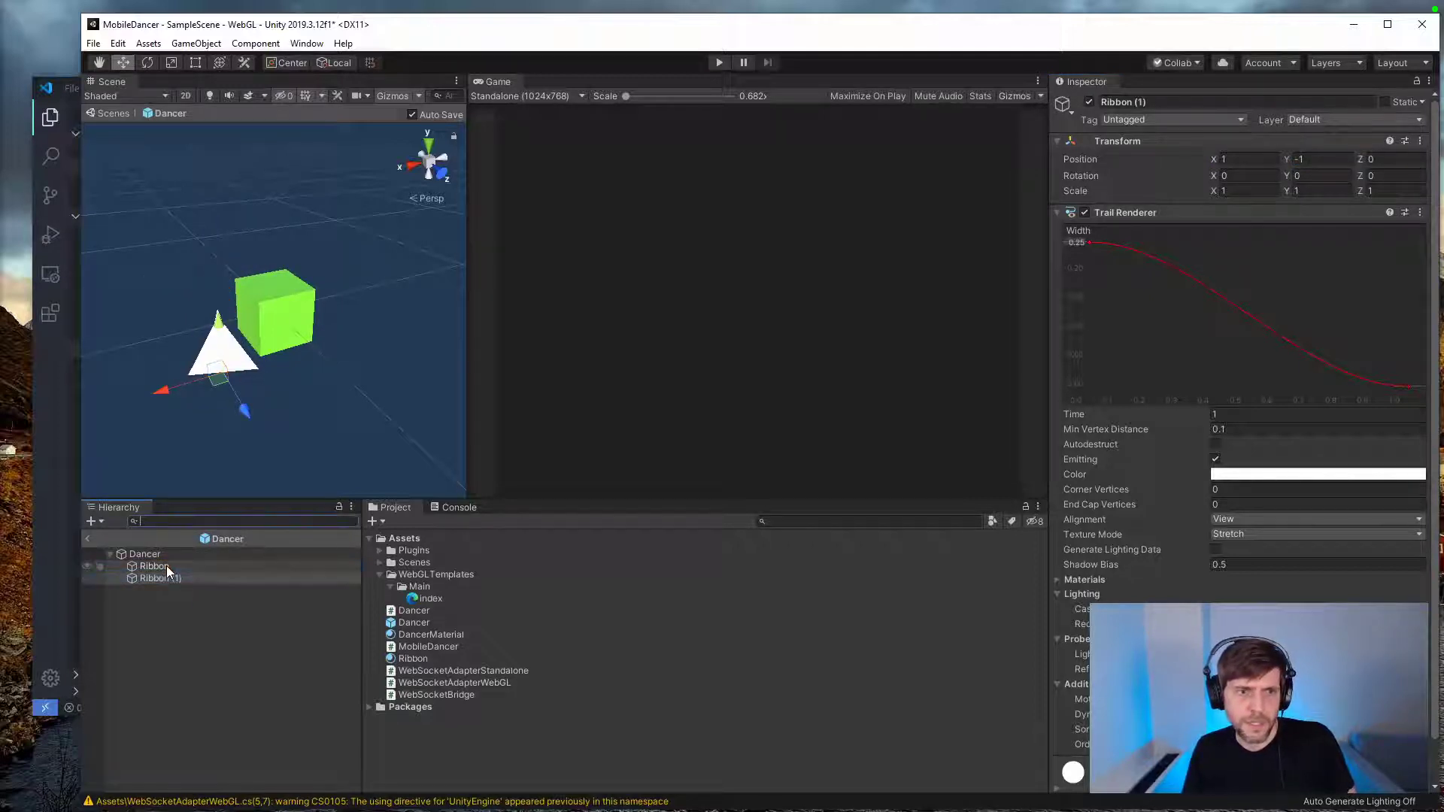
key(ctrl+d)
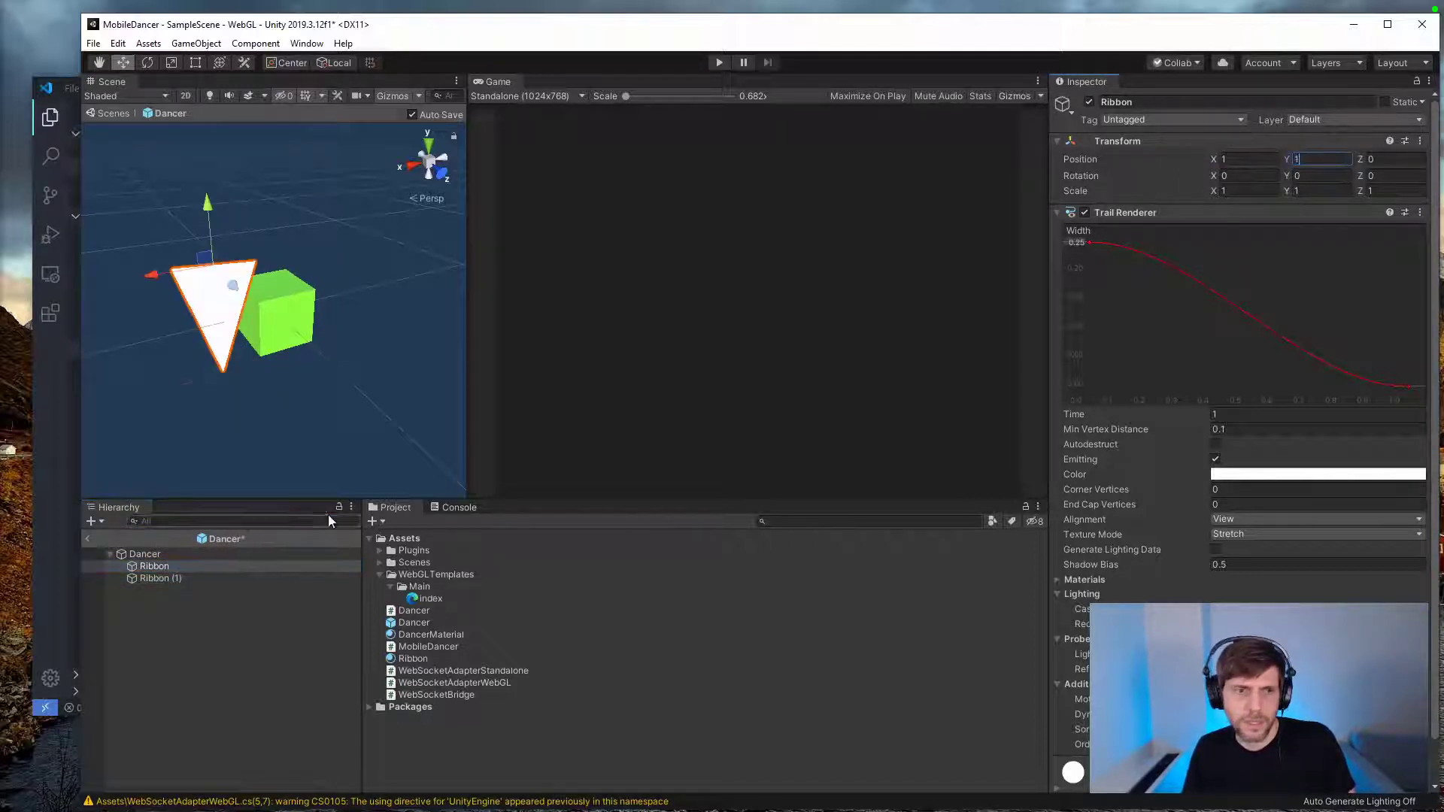
click(198, 577)
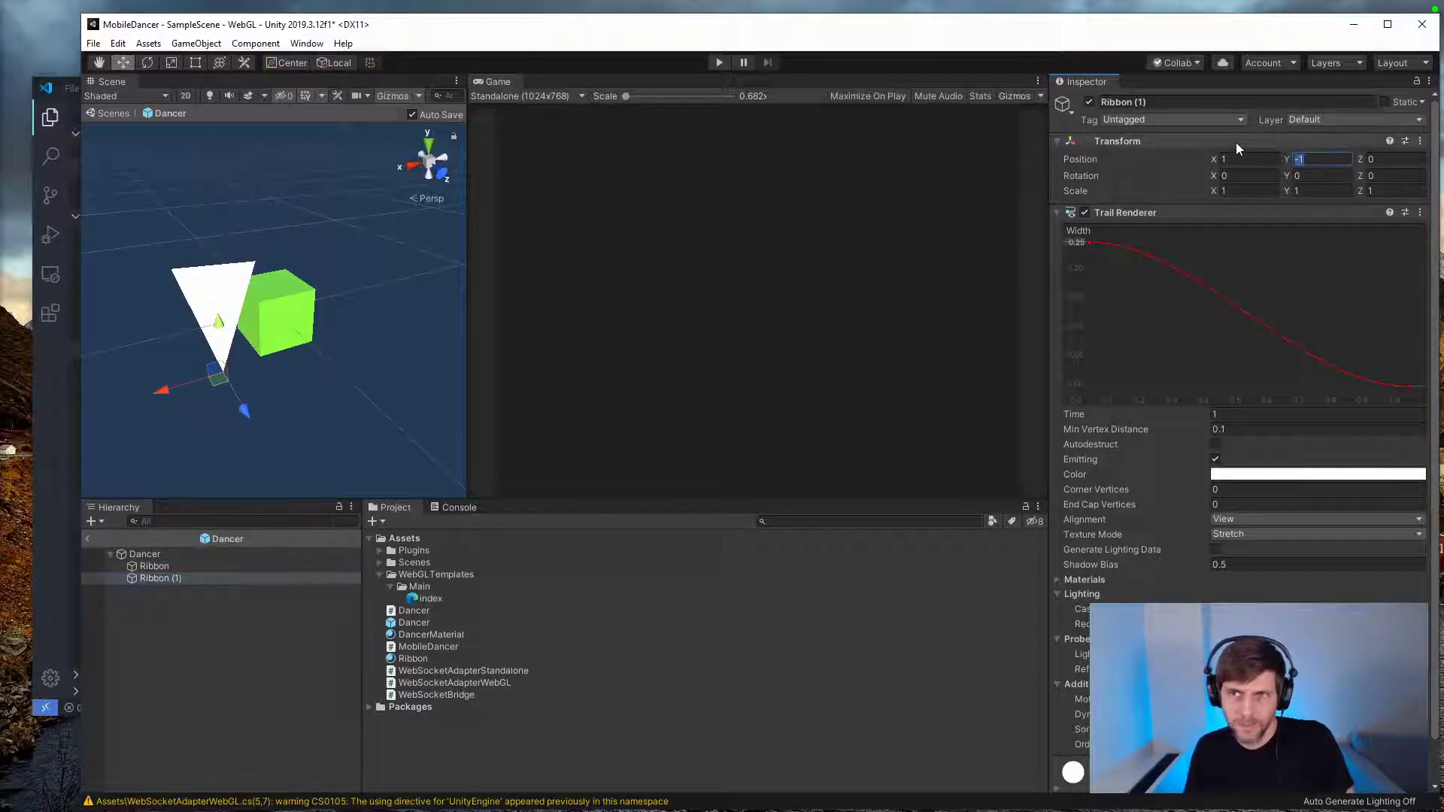
text(1)
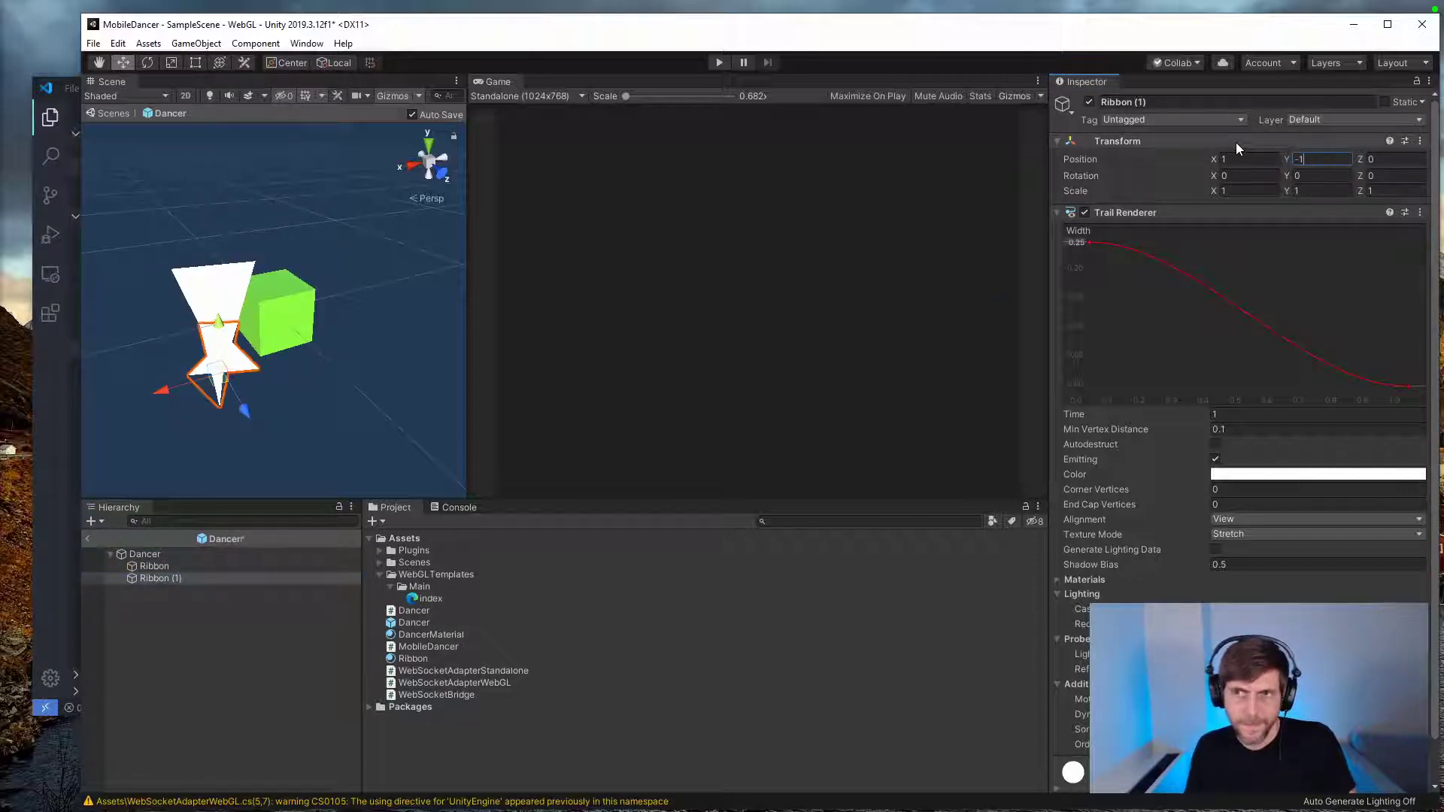
Step: Duplicate Ribbon (1) and position the new copy at X -1, Y 1
click(147, 568)
key(ctrl+d)
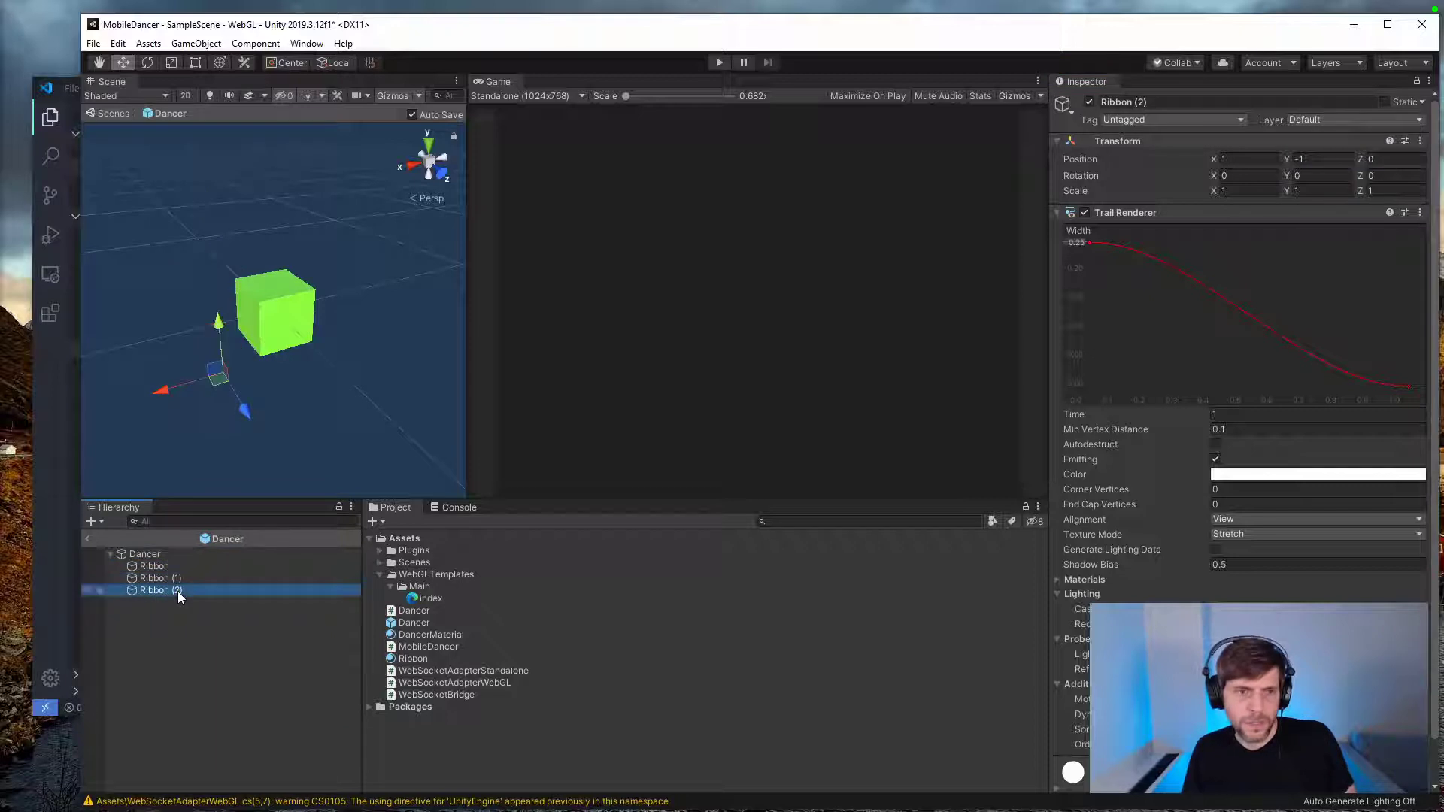
click(1144, 158)
text(-1)
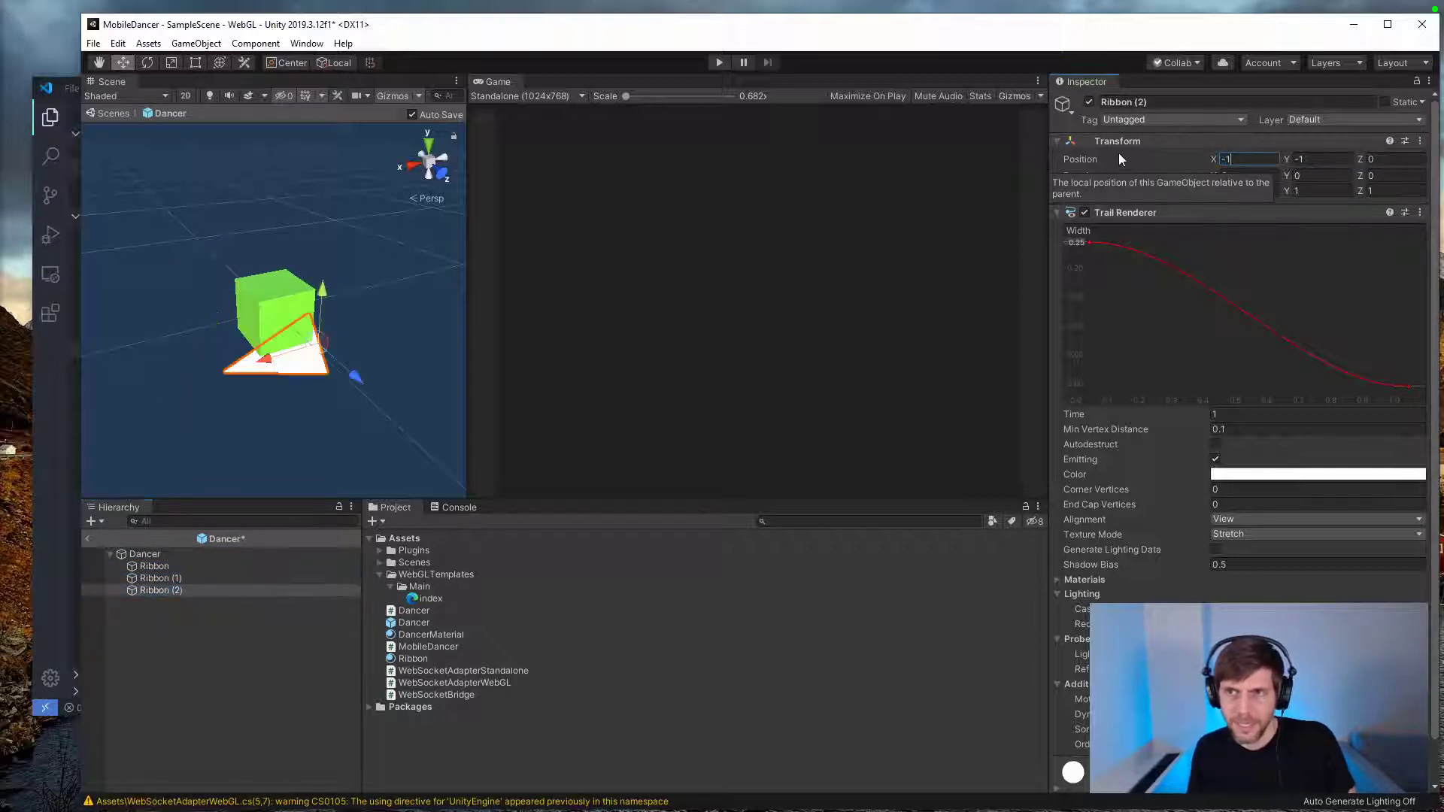
key(Tab)
text(1)
Step: Duplicate Ribbon (2) and set the new copy's Y position to -1
click(170, 593)
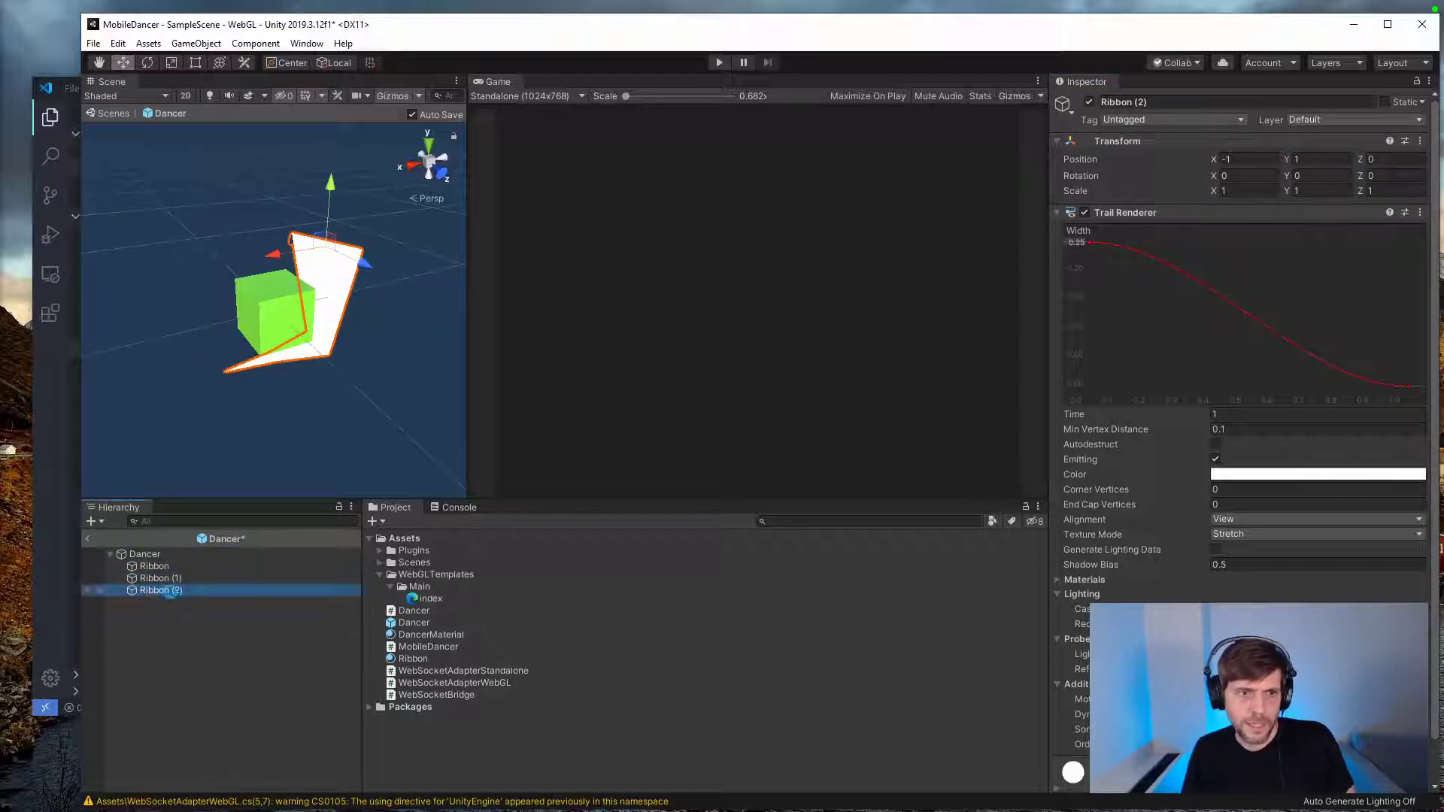
key(ctrl+d)
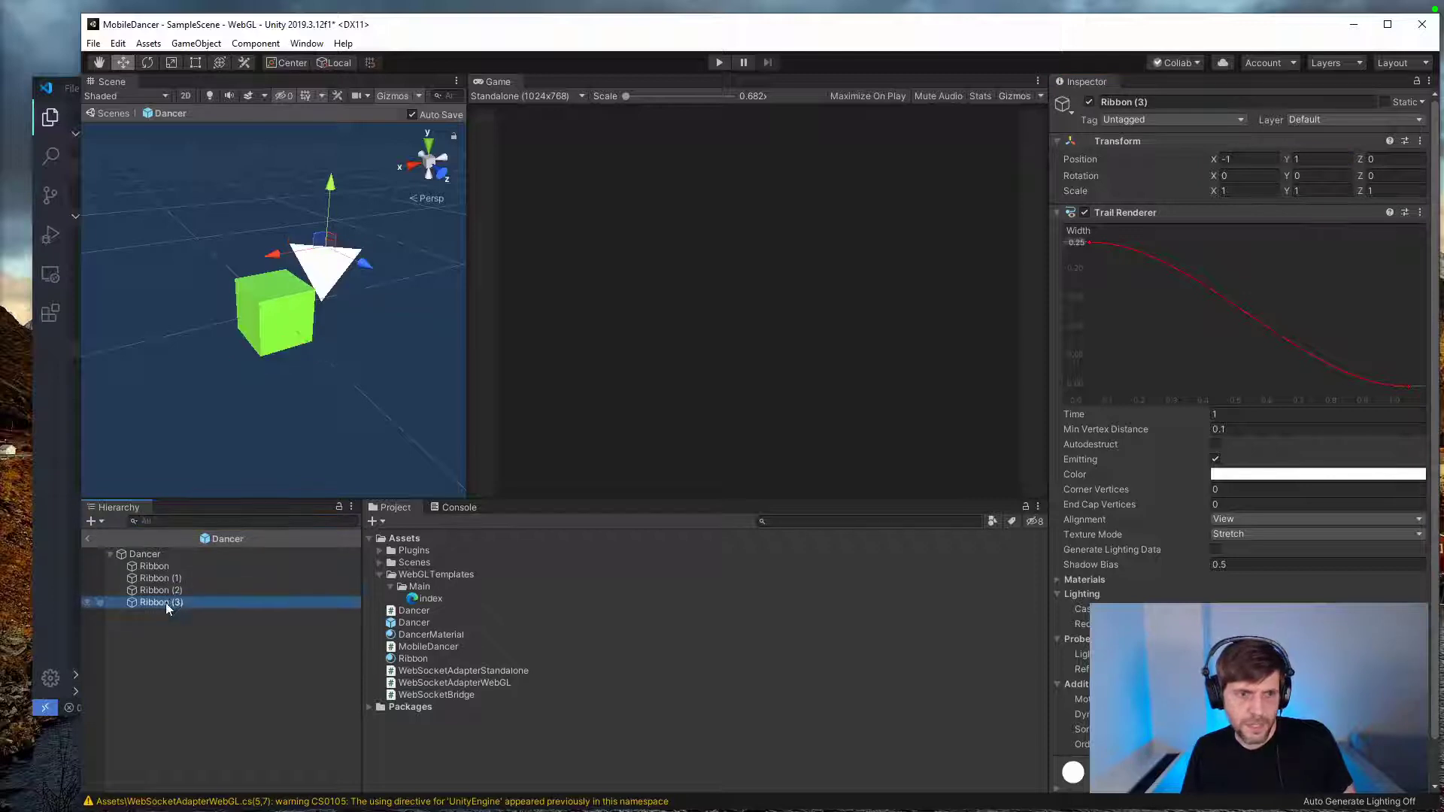
click(173, 577)
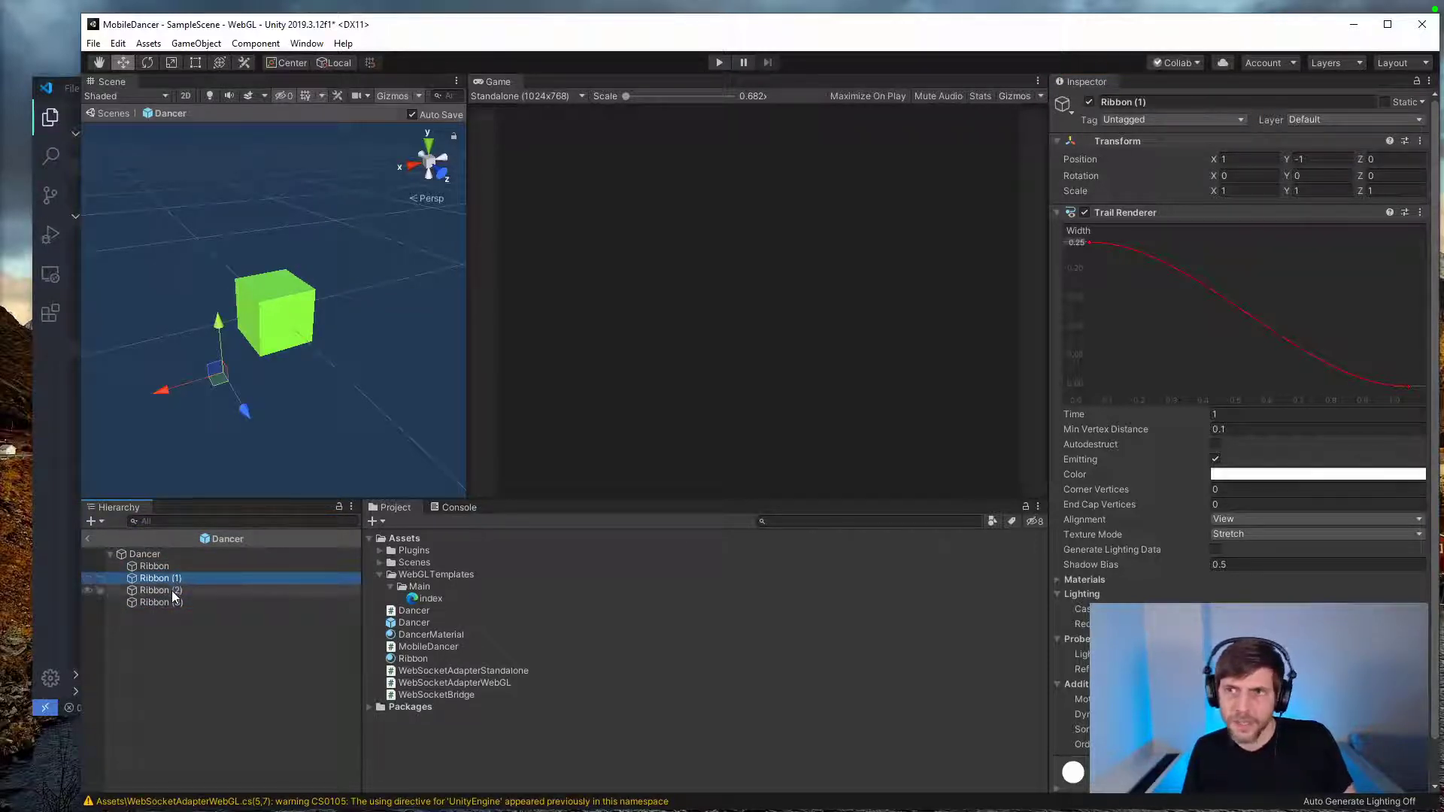
click(174, 592)
click(173, 602)
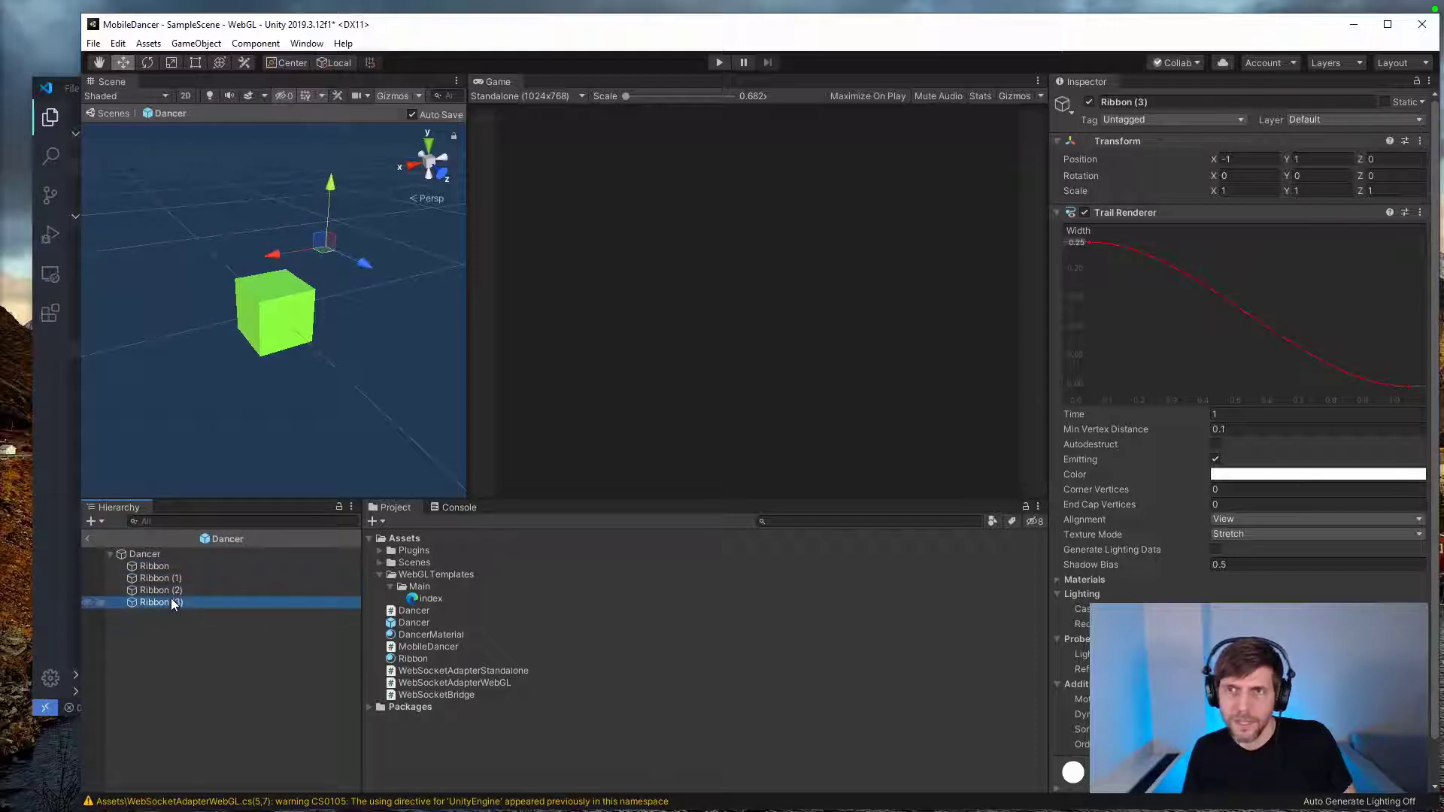
click(1314, 157)
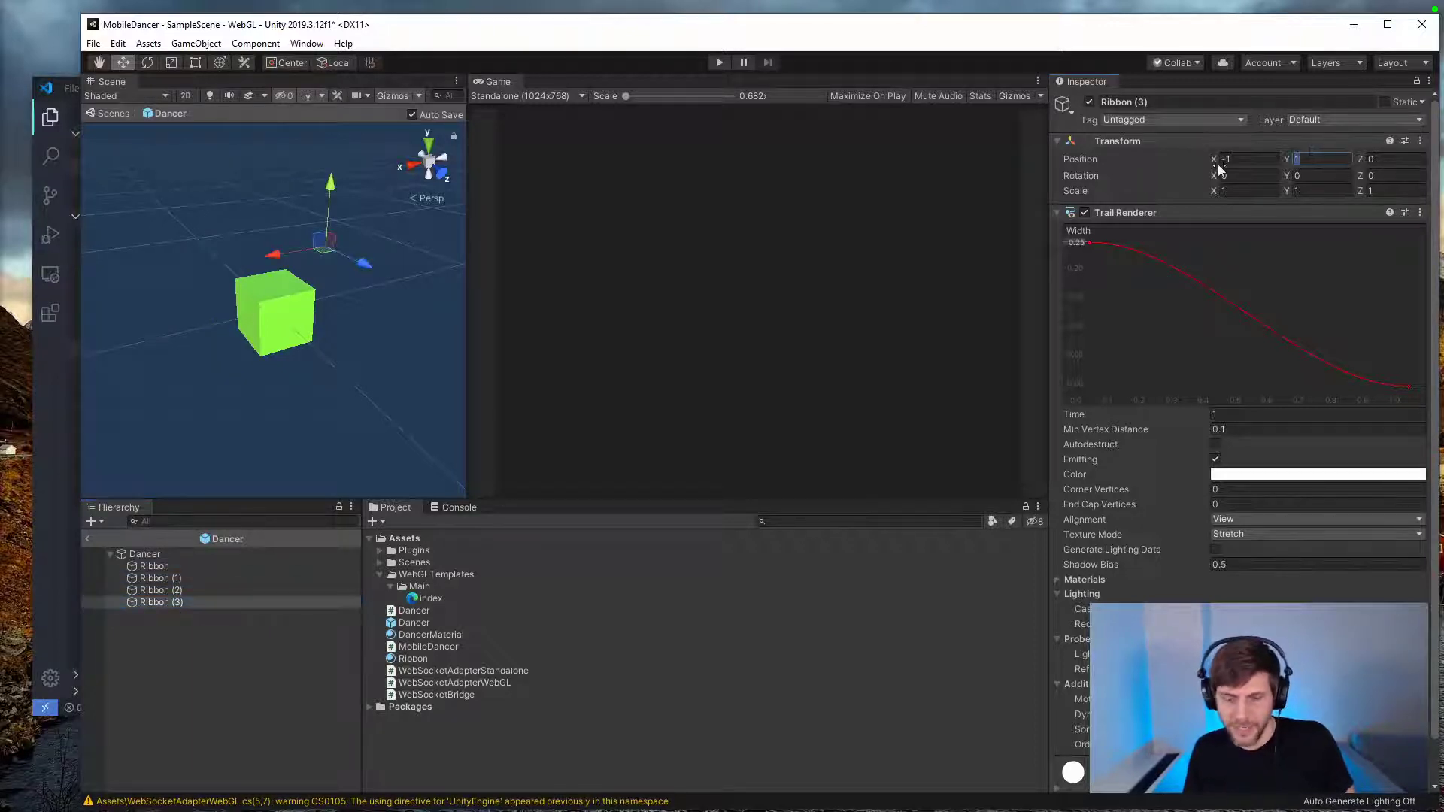
text(-1)
Step: Duplicate all four ribbons together and set the Z position of the copies to -1
click(178, 567)
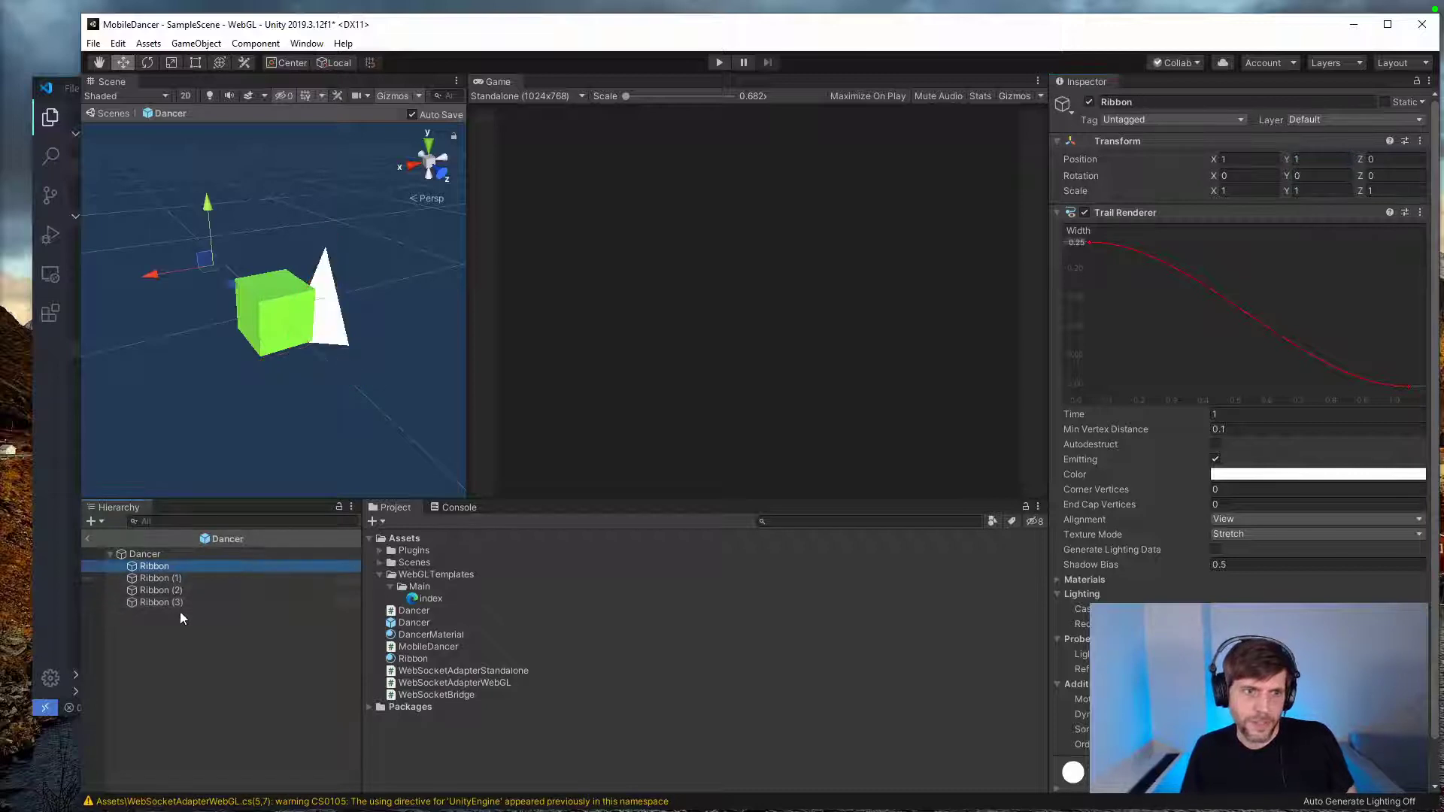
shift+click(179, 603)
key(ctrl+d)
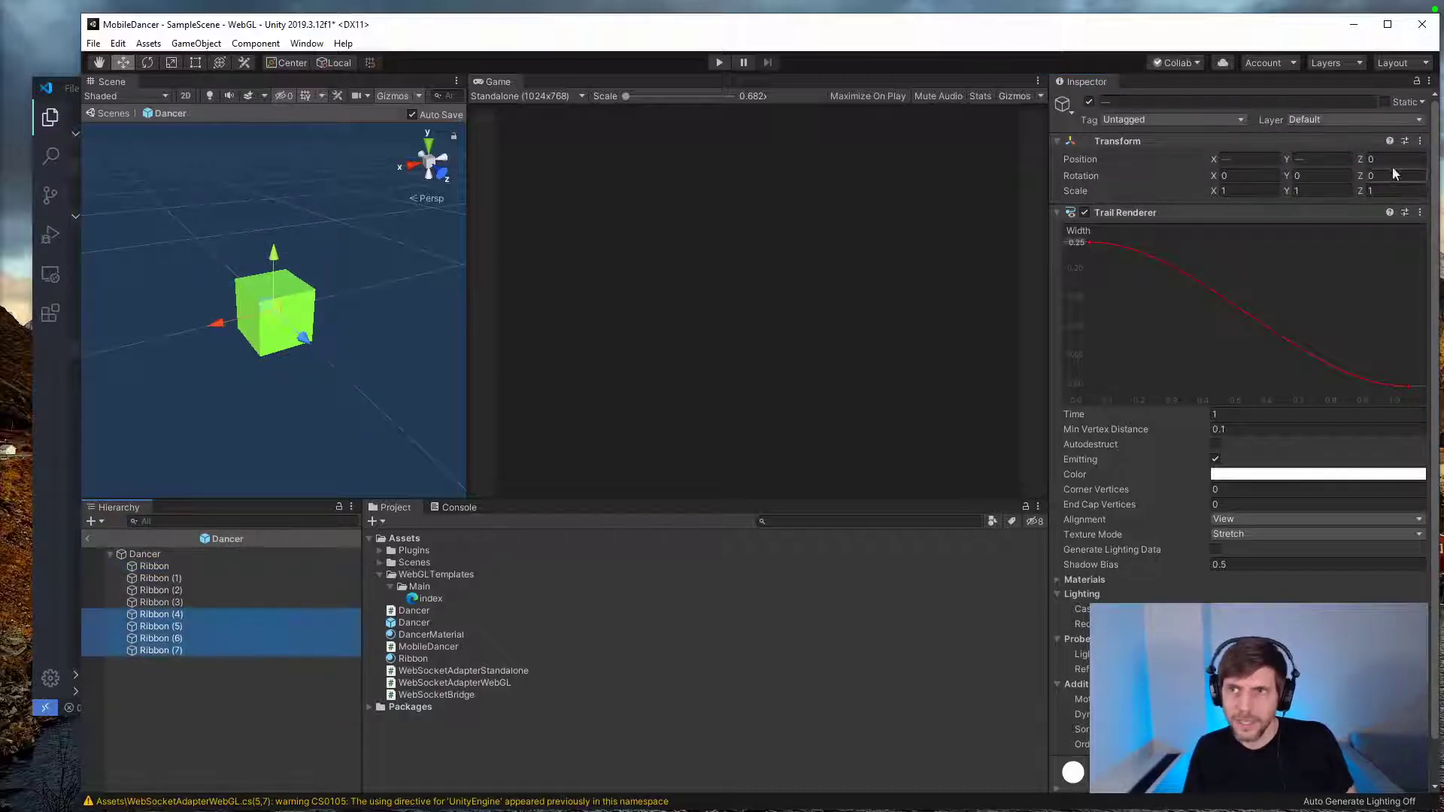
click(1393, 160)
text(-1)
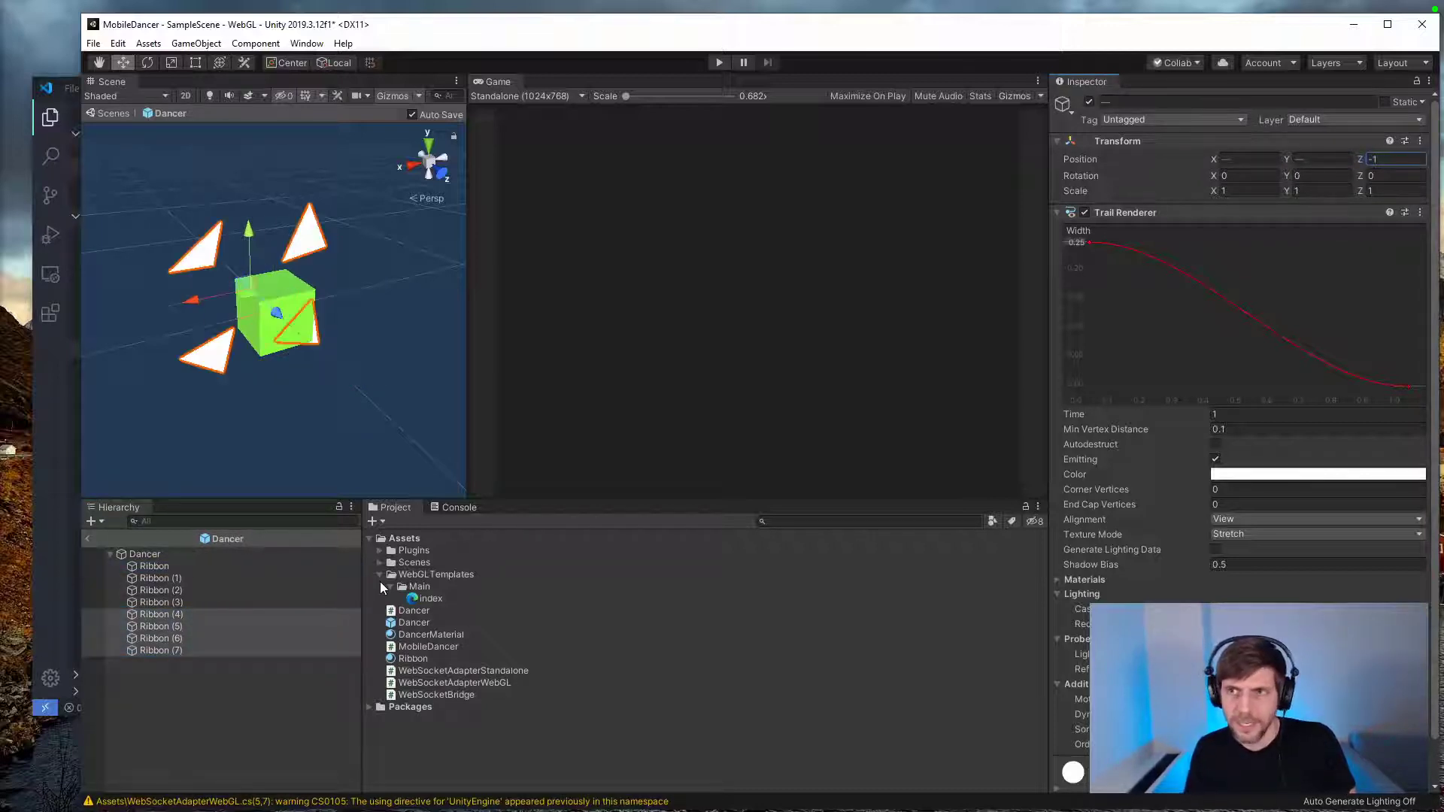
Step: Shift the four original ribbons along Z to the side of the cube opposite their copies
click(167, 563)
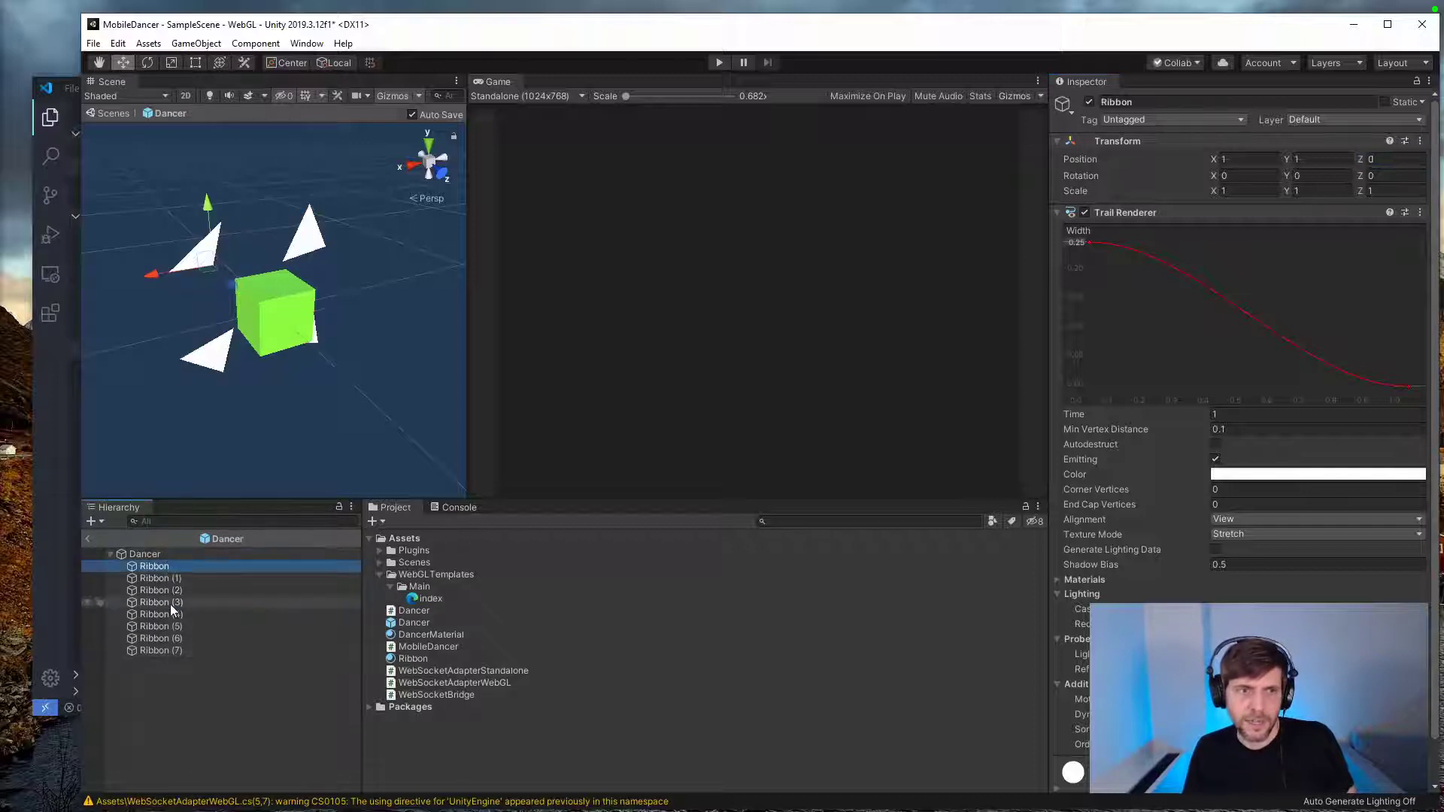
shift+click(170, 603)
drag(1420, 158, 1354, 156)
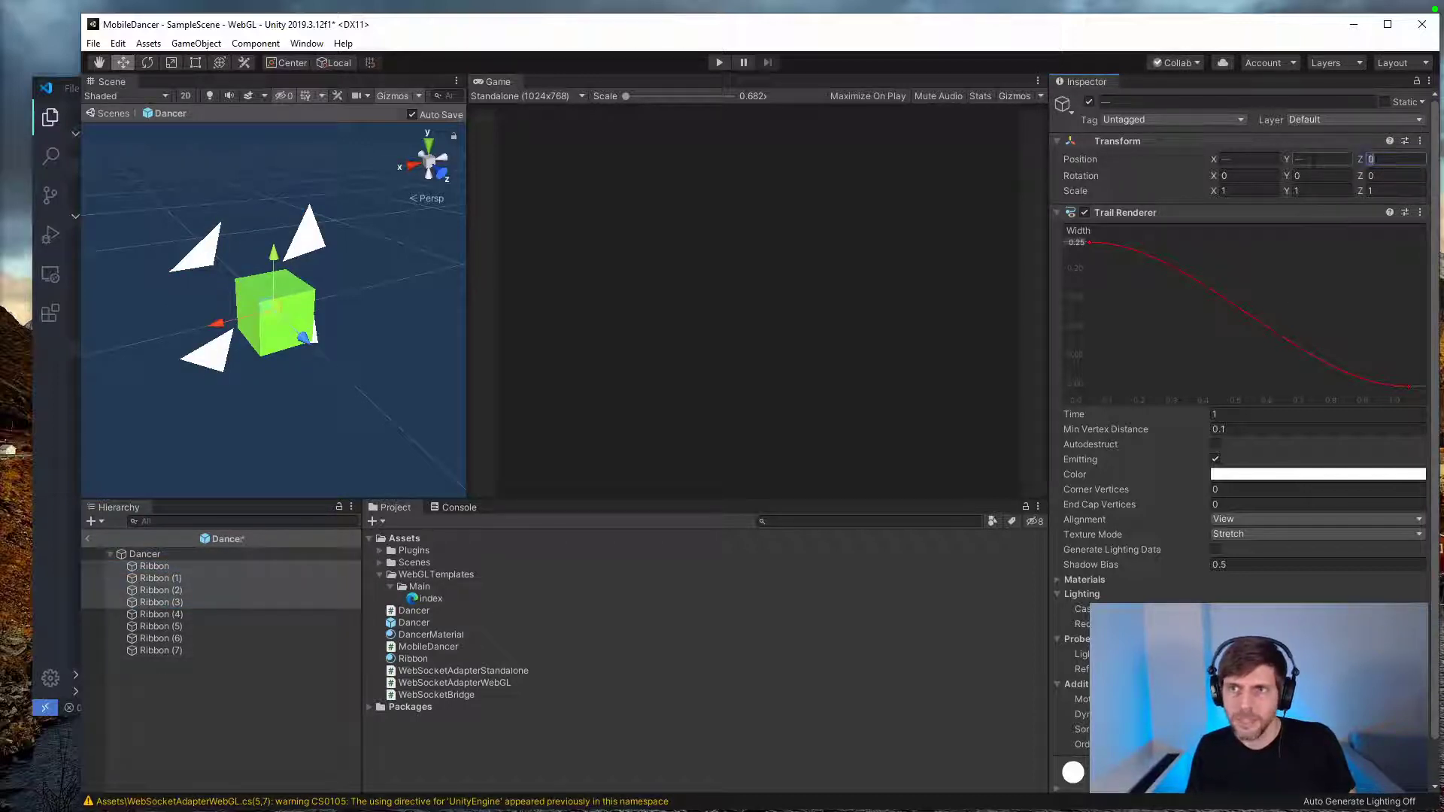
text(0)
Step: Try moving all eight ribbons together in the scene to test their trails, and undo the move
click(213, 651)
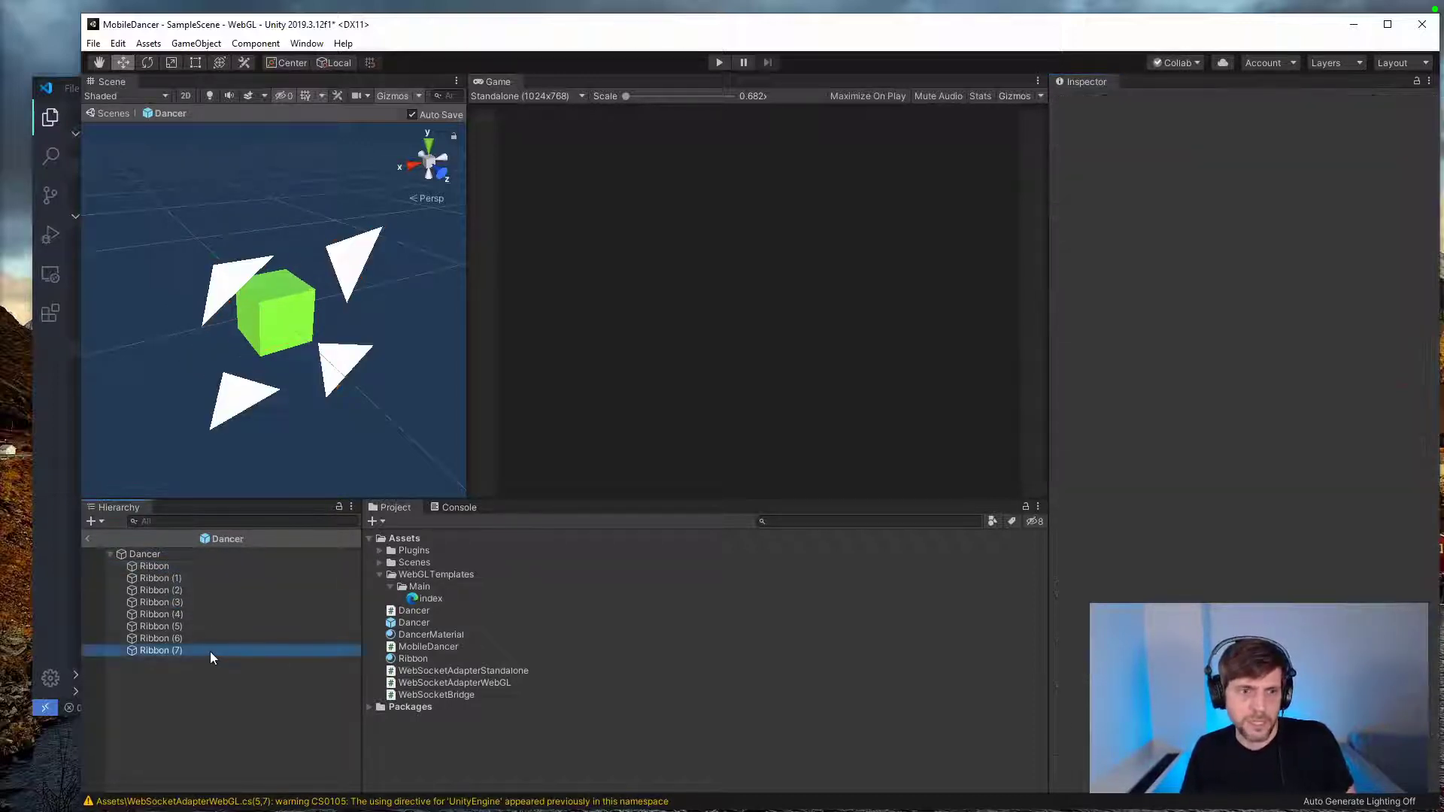
shift+click(167, 565)
click(241, 734)
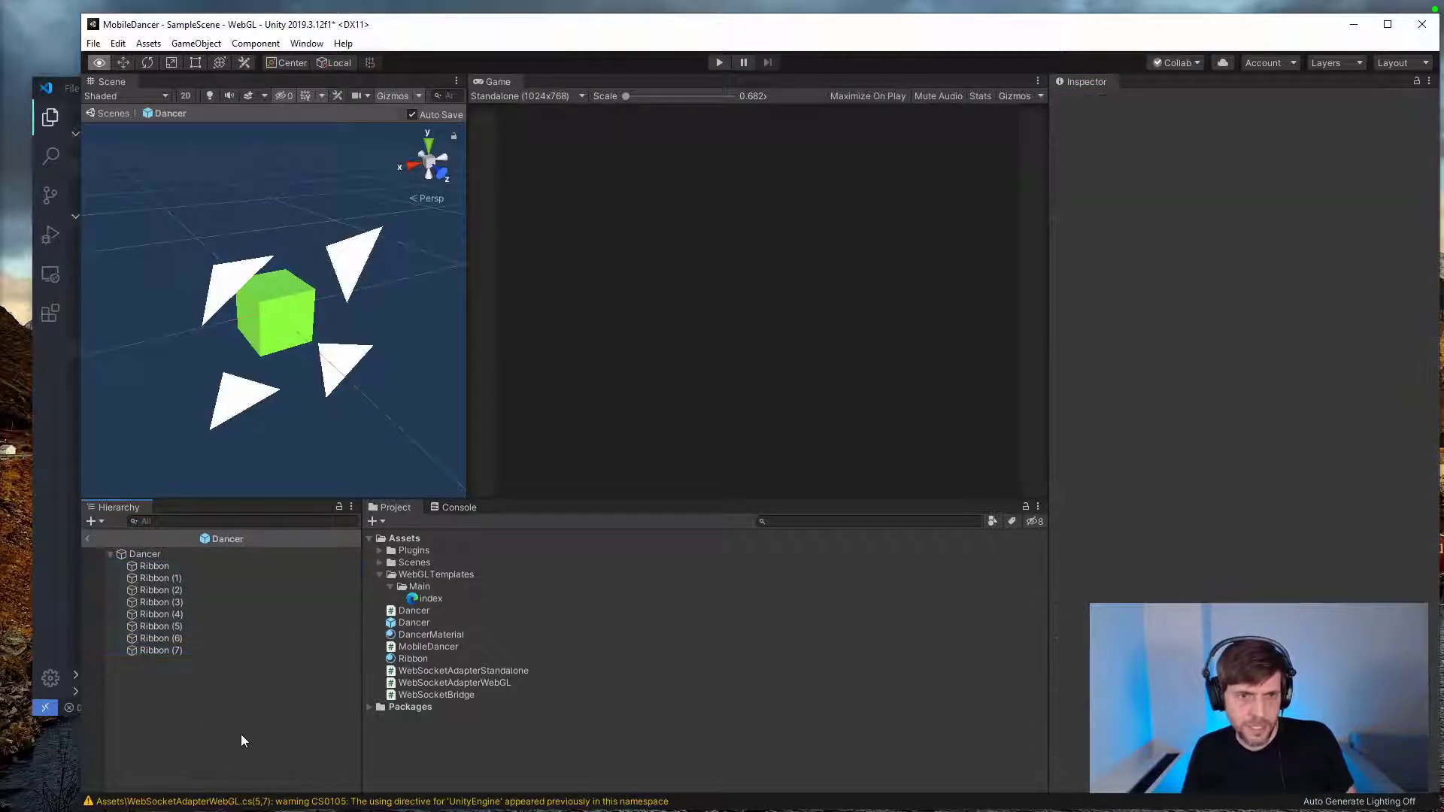
click(172, 652)
shift+click(184, 565)
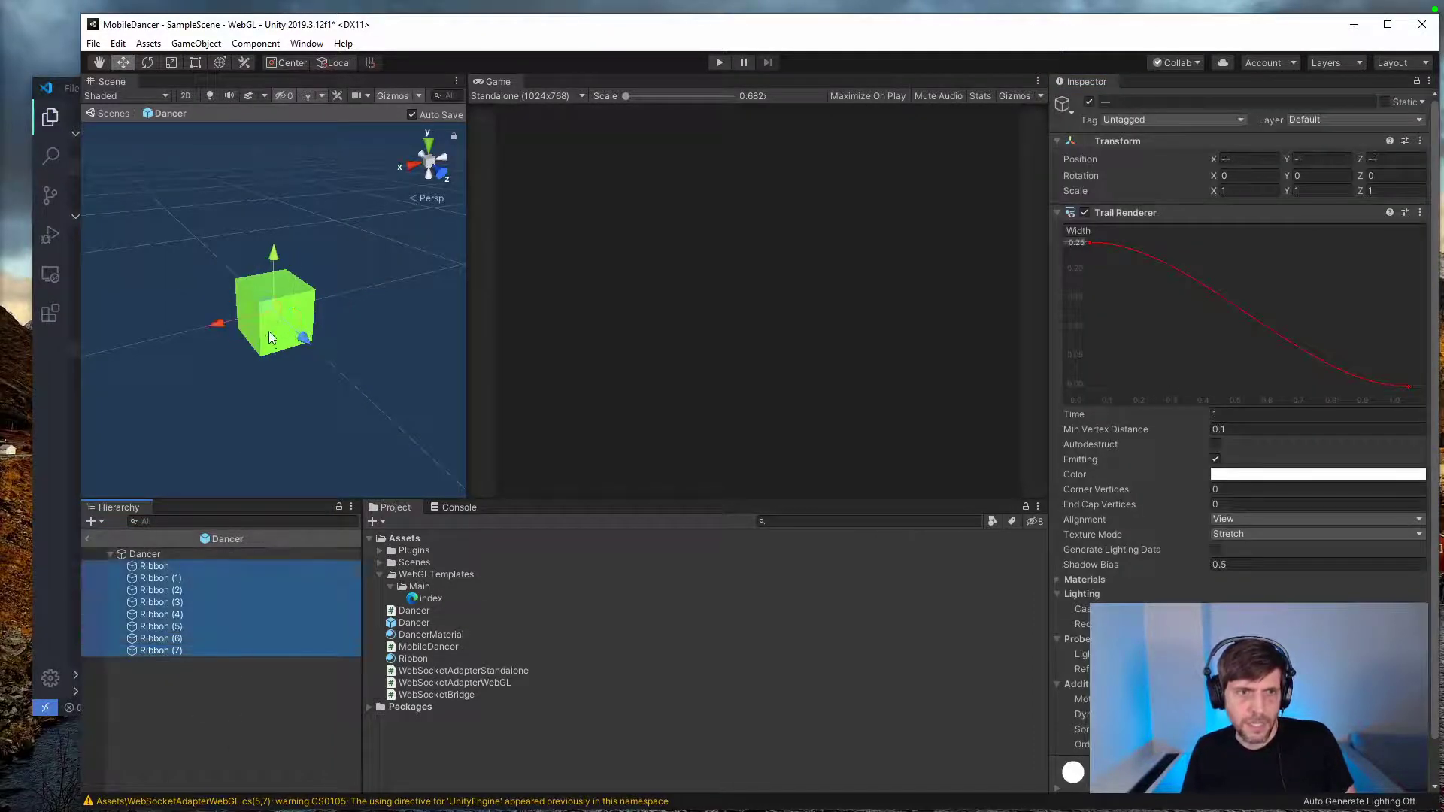
mouse_move(272, 325)
mouse_down()
mouse_move(325, 307)
mouse_move(280, 364)
mouse_move(407, 225)
mouse_move(74, 310)
mouse_up()
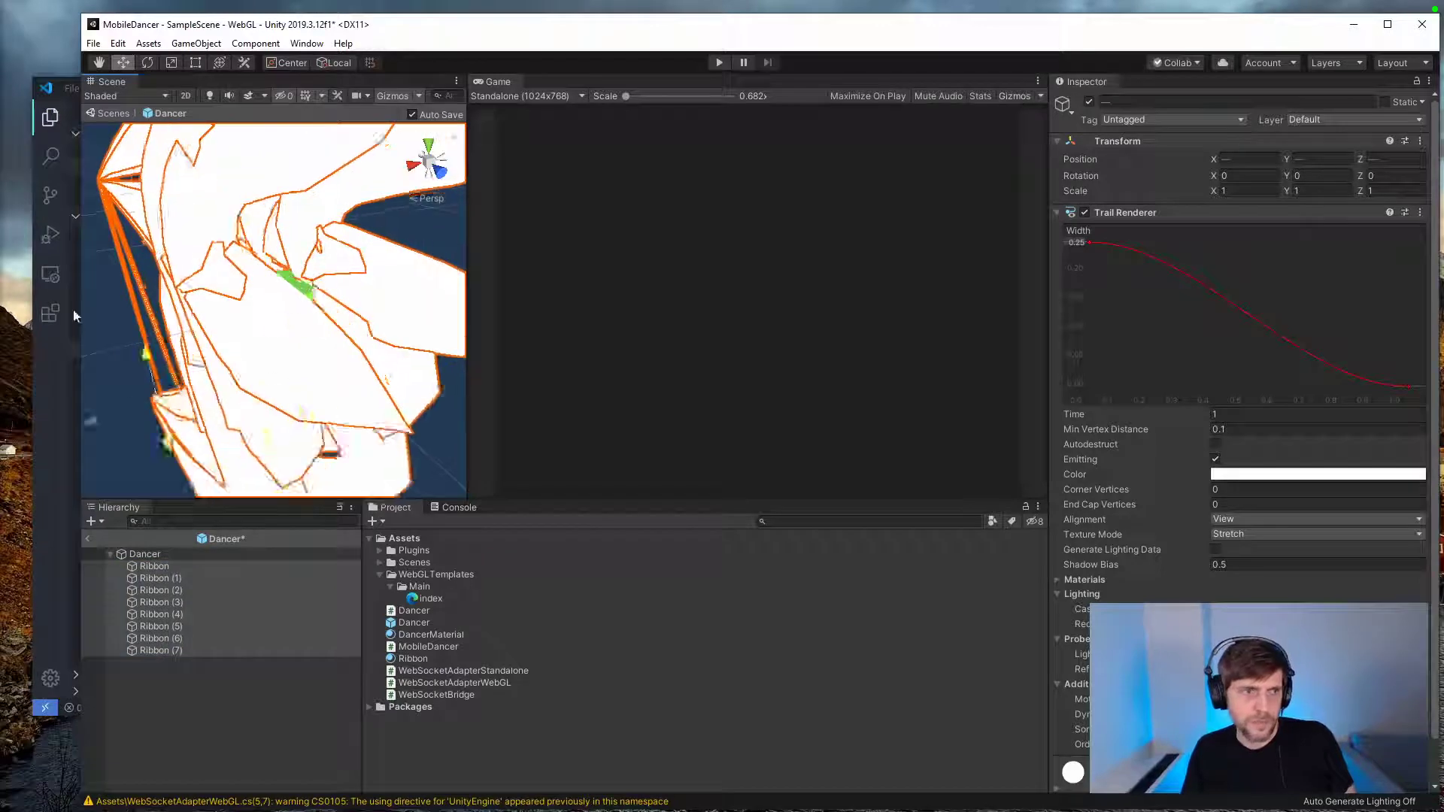
click(204, 697)
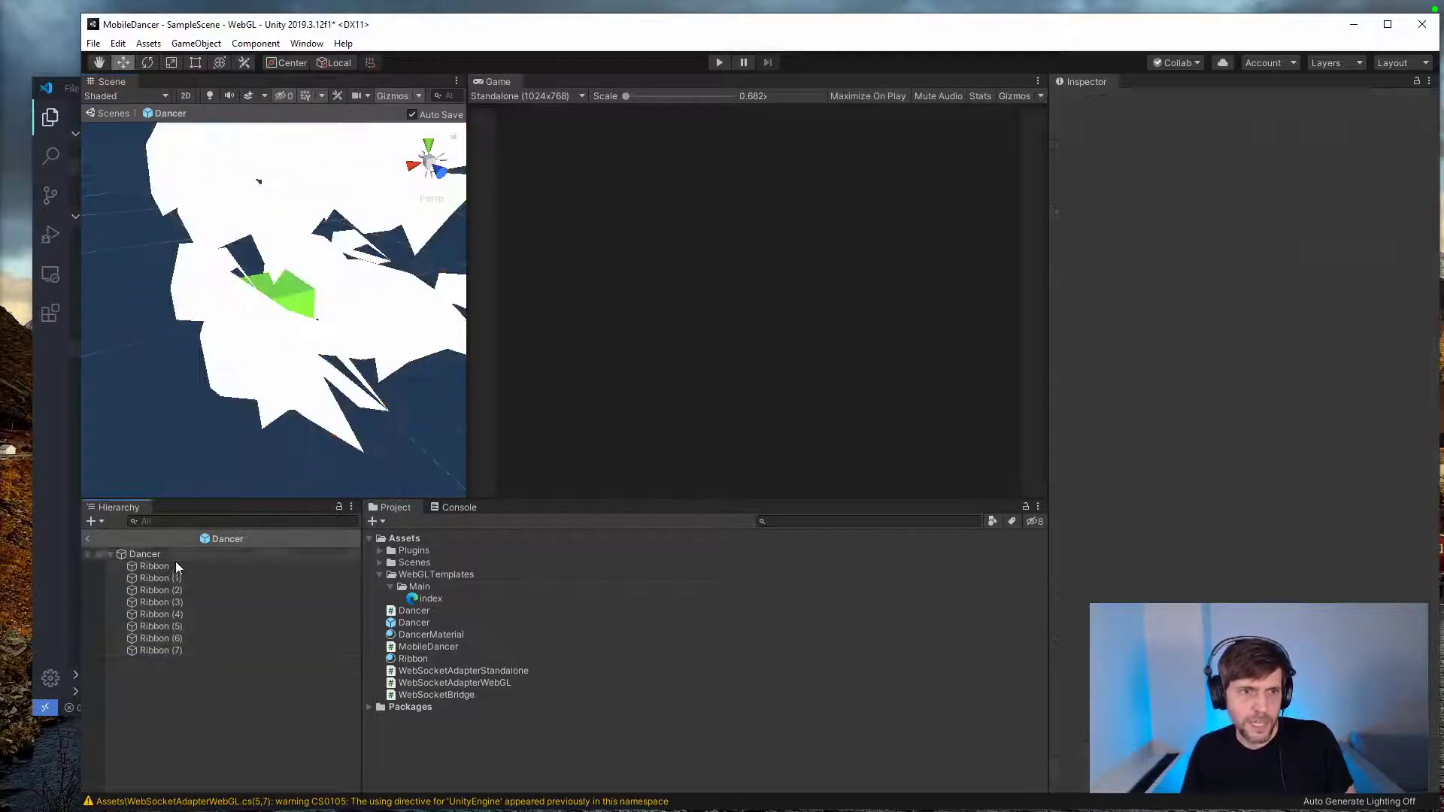
click(175, 566)
key(ctrl+z)
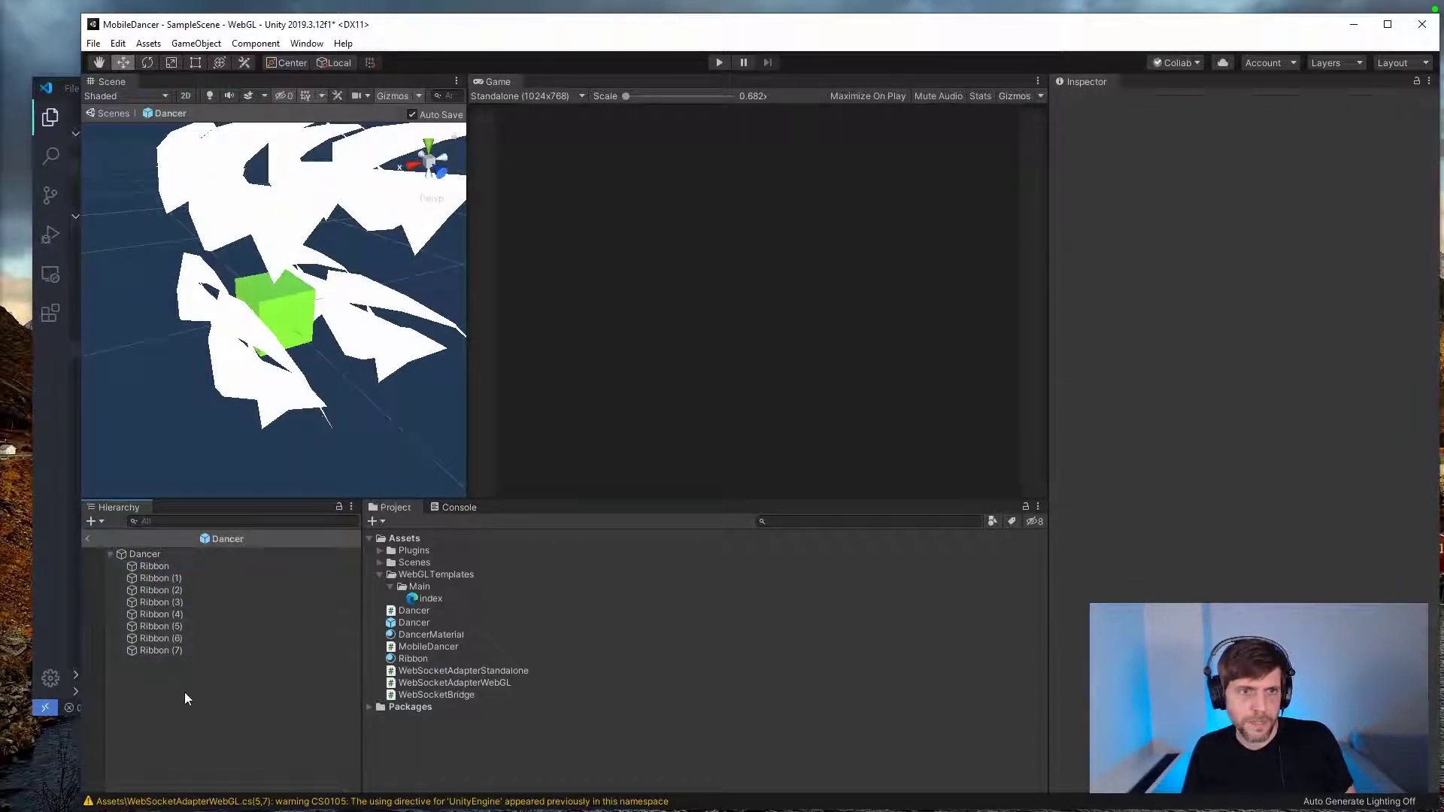
Step: Set the trail width of all eight ribbons to 0.1 and try moving them together in the scene
key(ctrl+z)
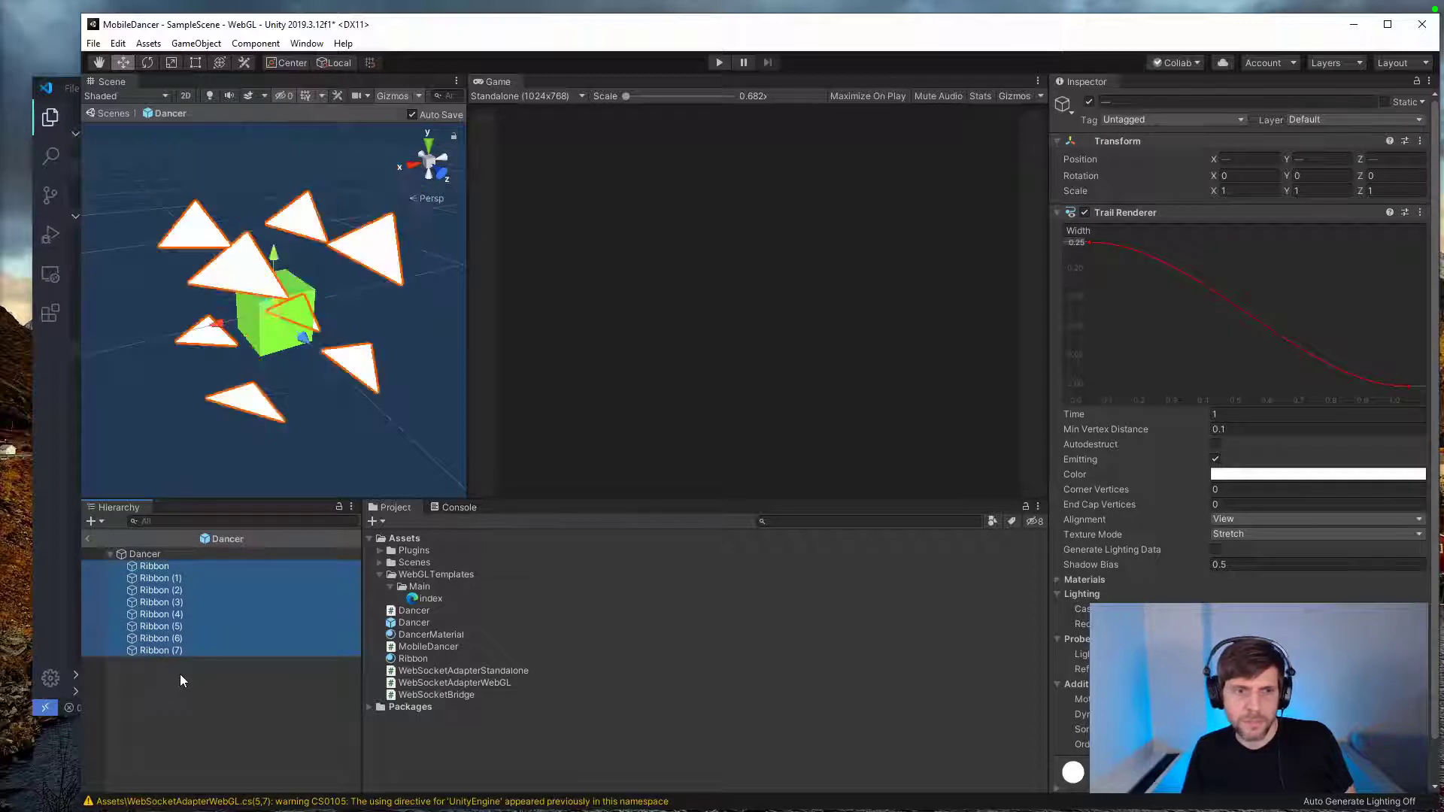
click(179, 674)
click(164, 566)
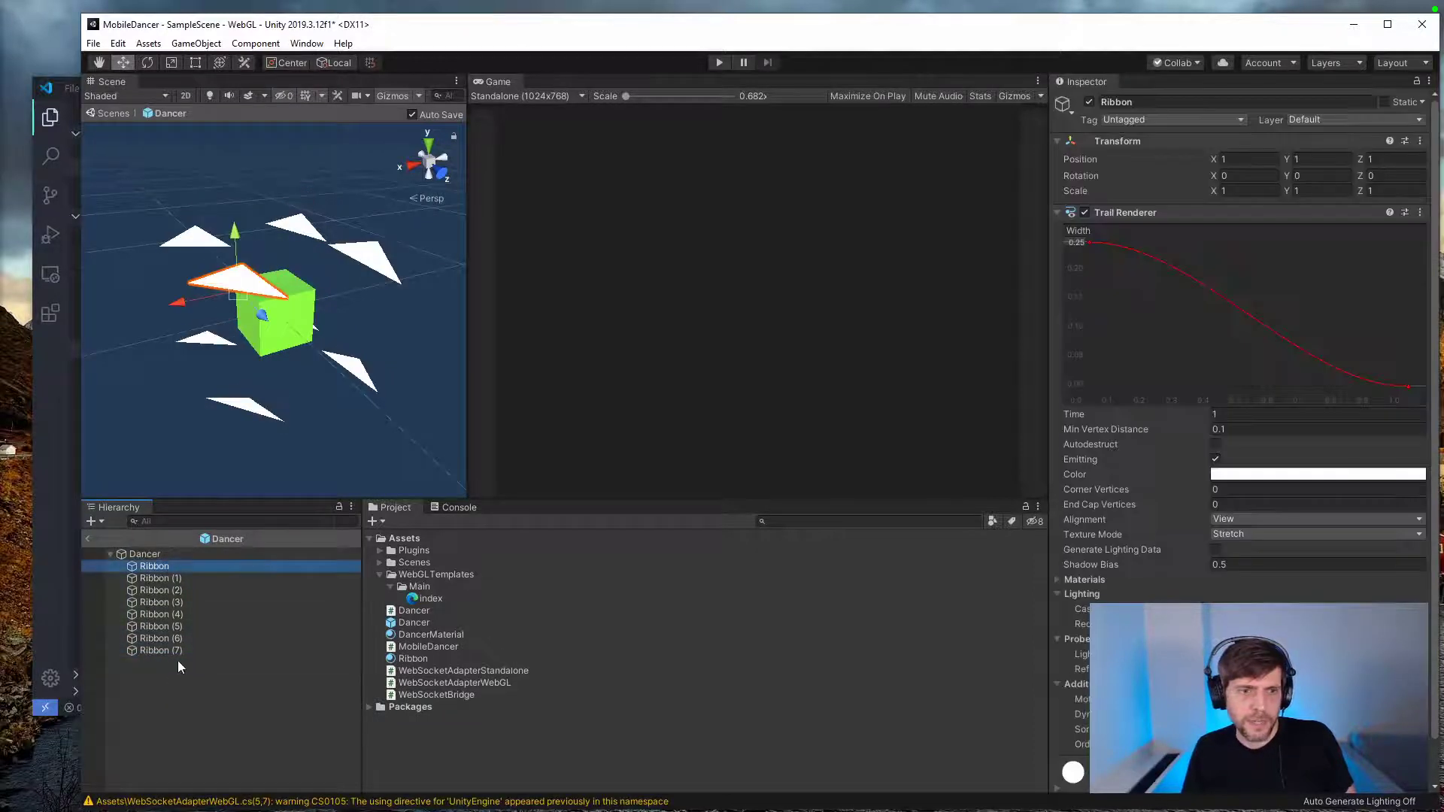
shift+click(181, 650)
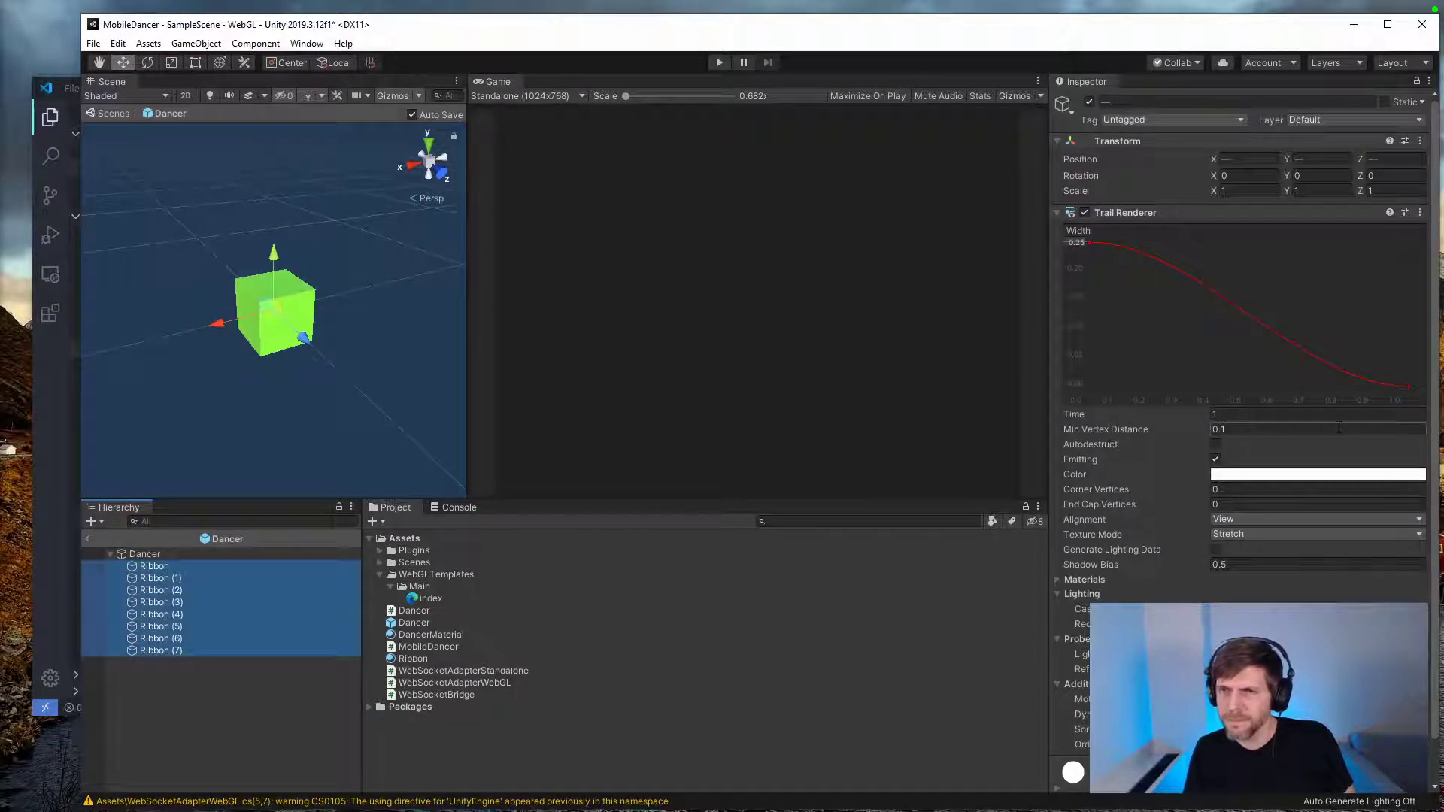
drag(1435, 476, 1431, 525)
scroll(1431, 530, up, 3)
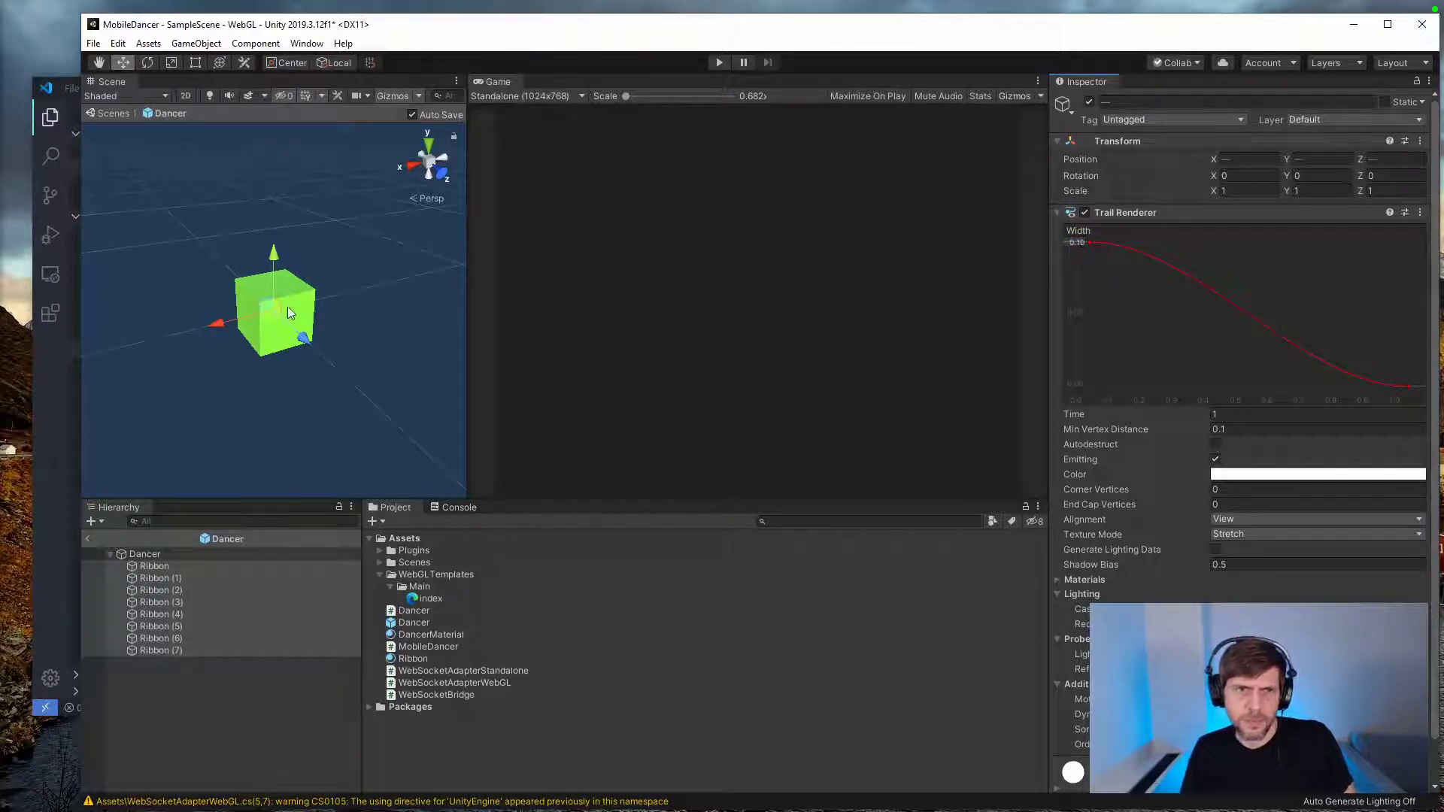
drag(292, 304, 389, 308)
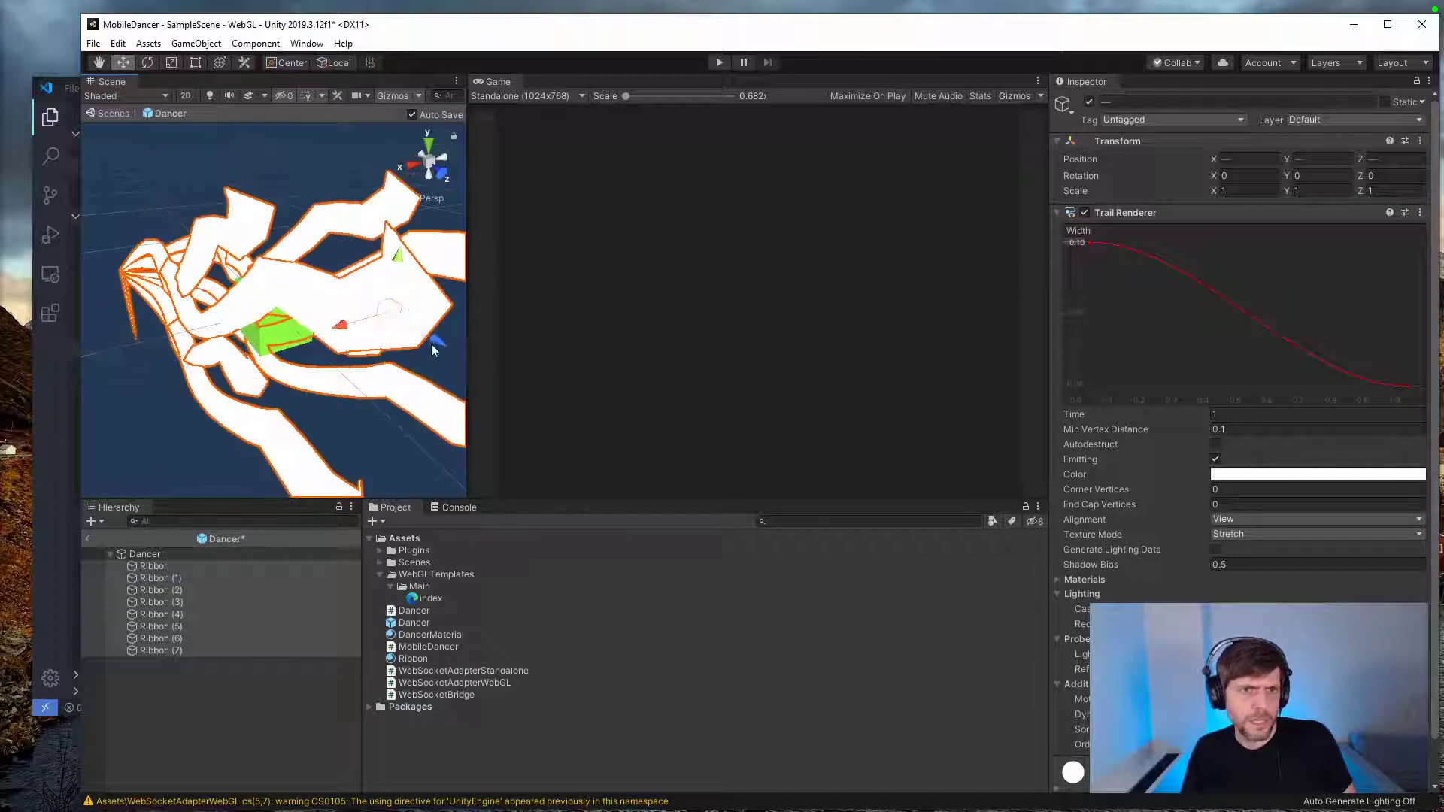
Step: Reduce the eight ribbons' trail width to 0.05 and move them again to test the trails
click(1077, 242)
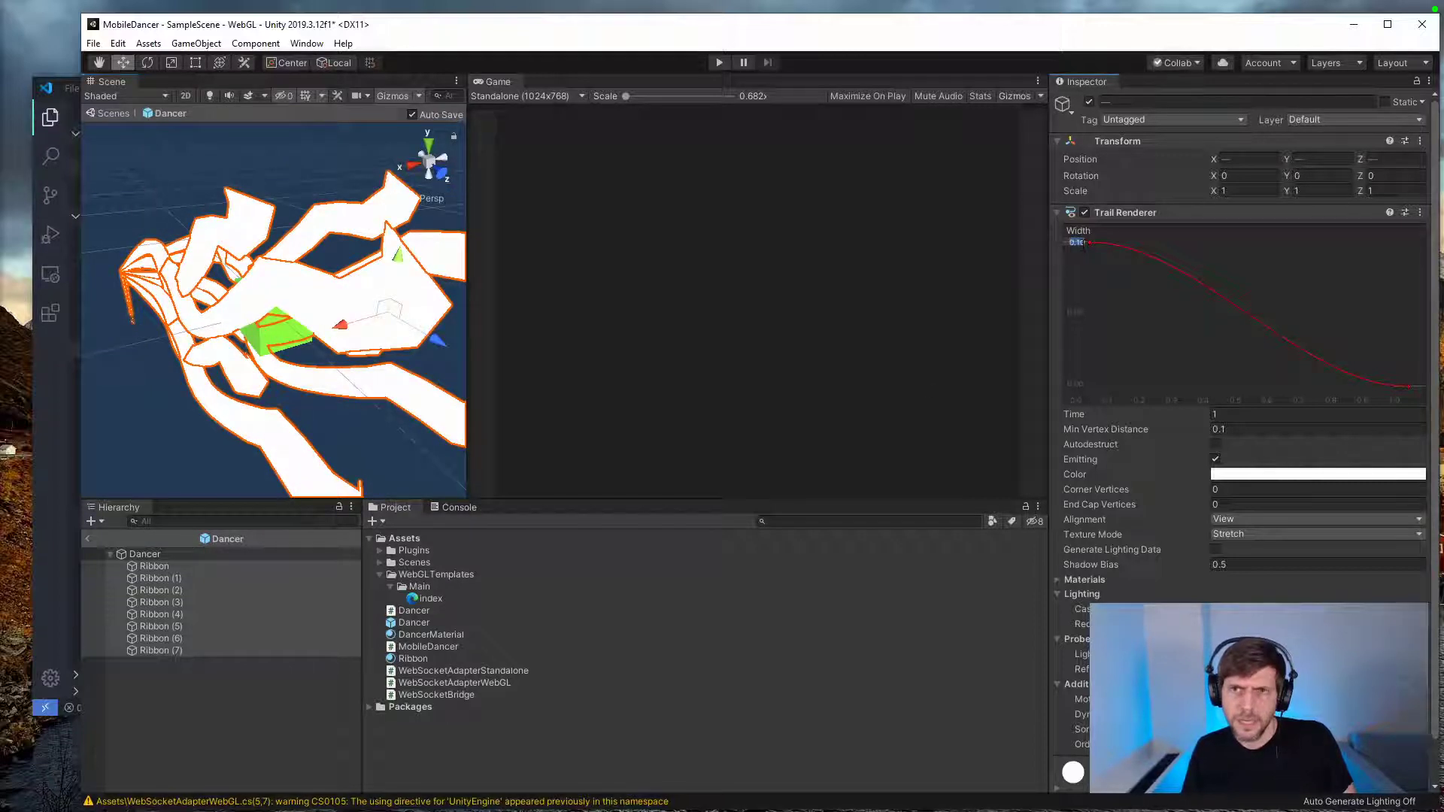
text(0.05)
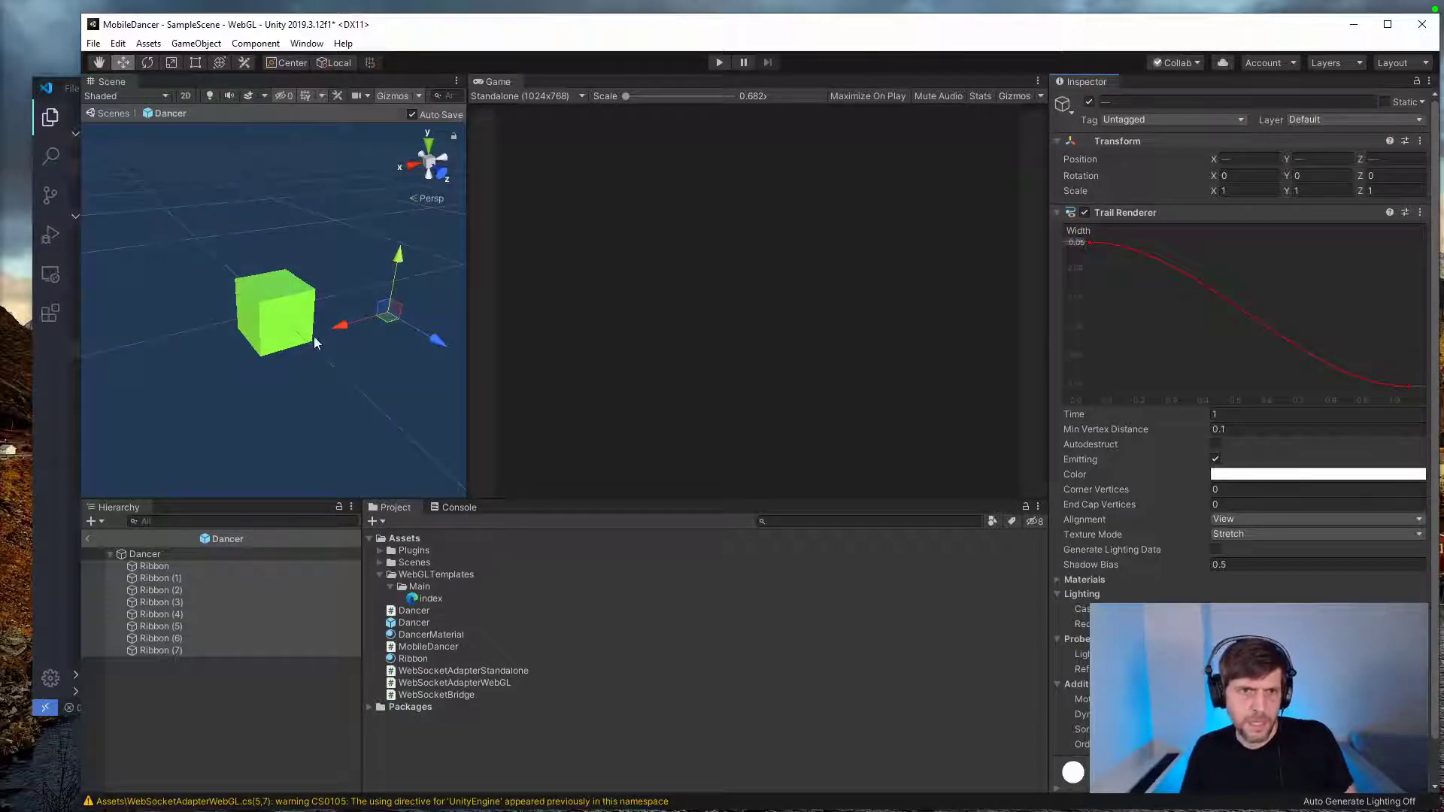
mouse_move(382, 312)
mouse_down()
mouse_move(316, 339)
mouse_move(333, 353)
mouse_move(274, 361)
mouse_up()
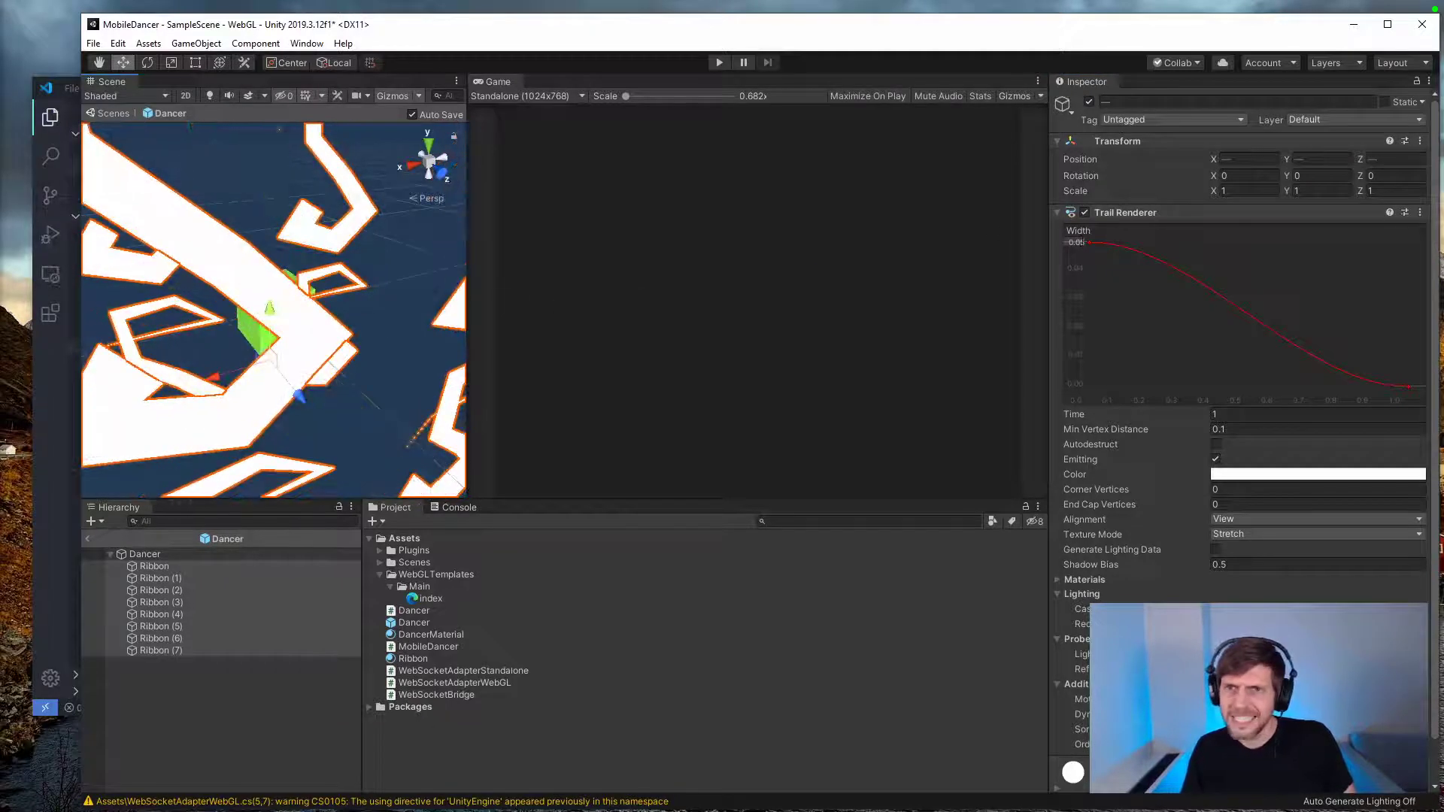
Step: Test the ribbons with a trail width of 0.01 by moving them, and set their trail time to 2
click(1079, 242)
text(0)
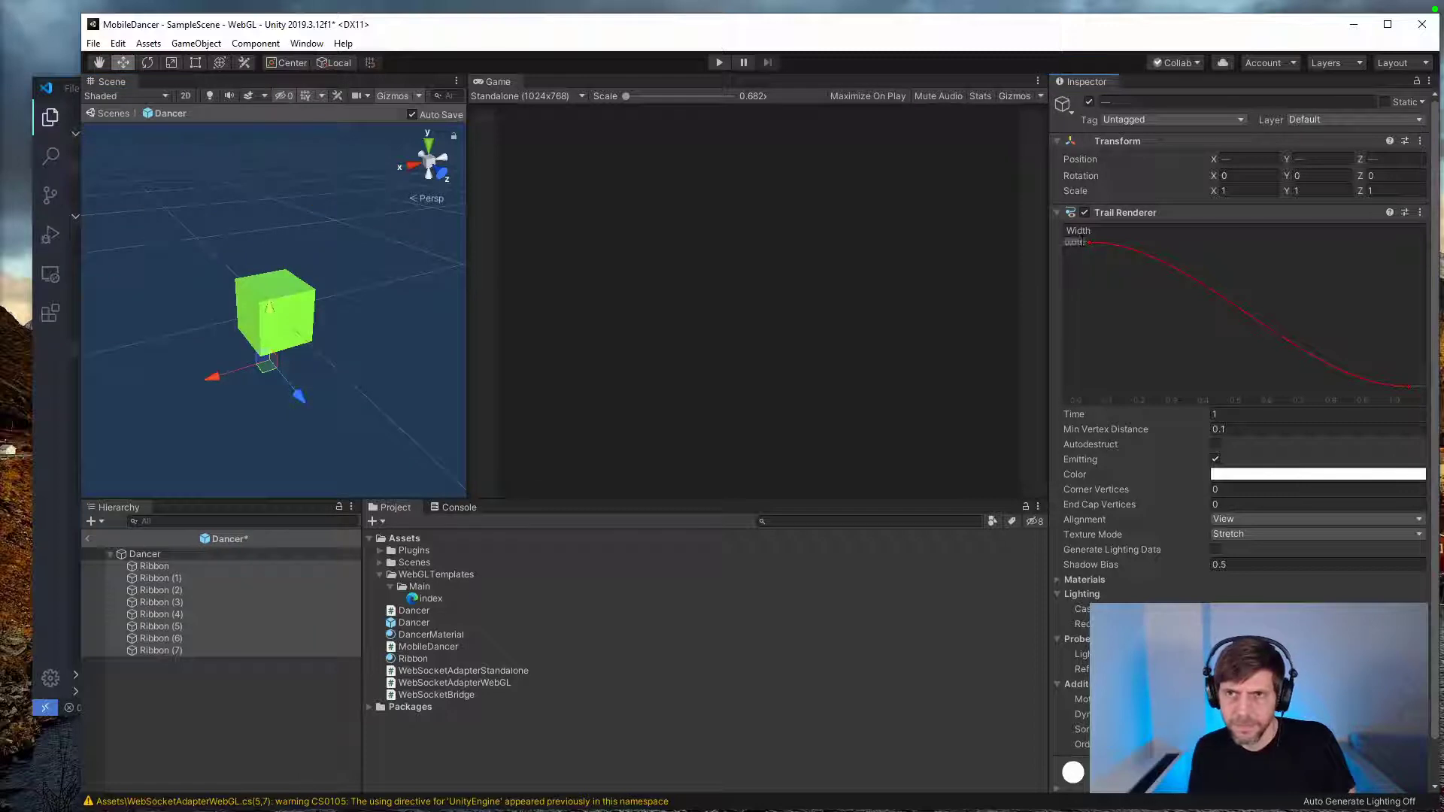
key(Return)
drag(261, 364, 327, 389)
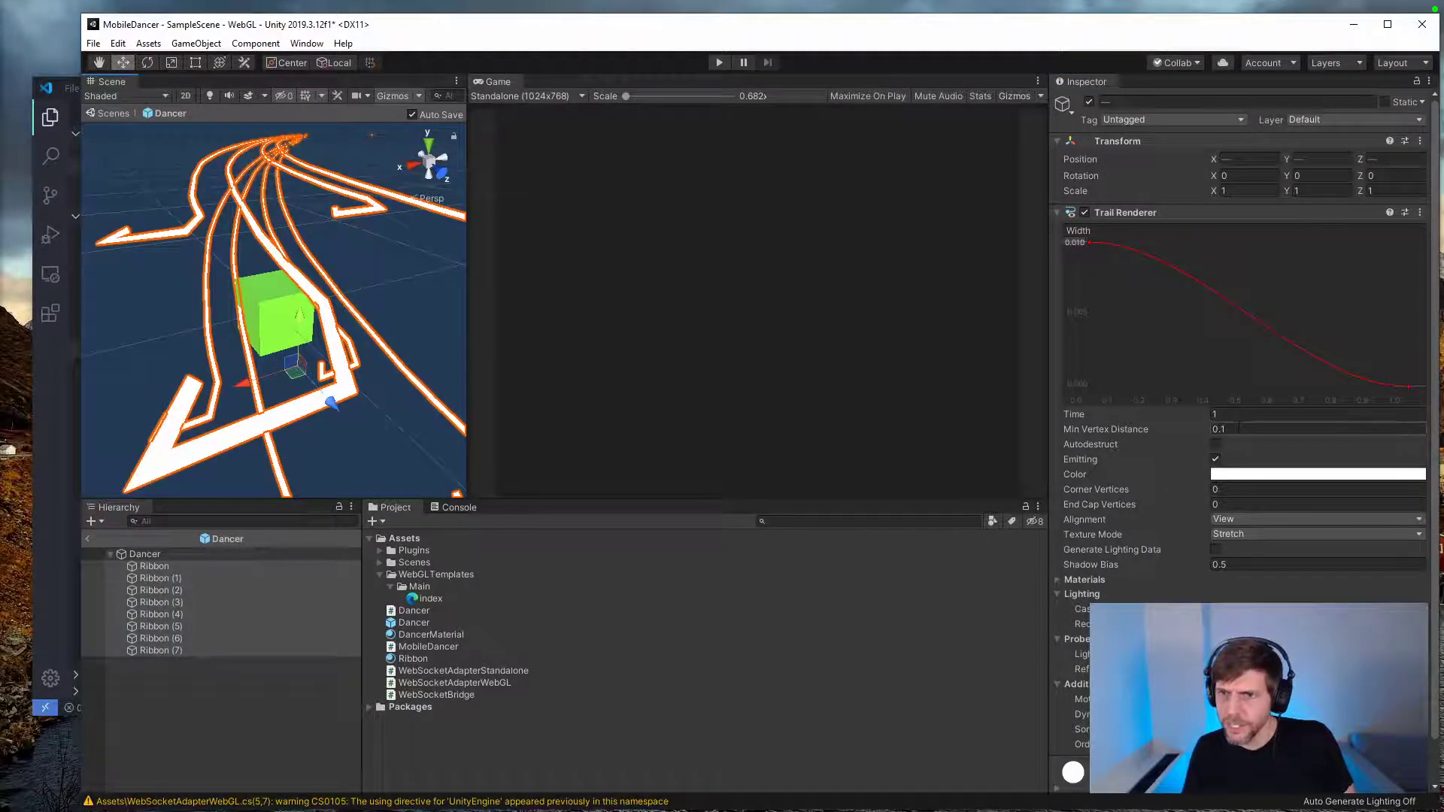
click(1226, 414)
text(2)
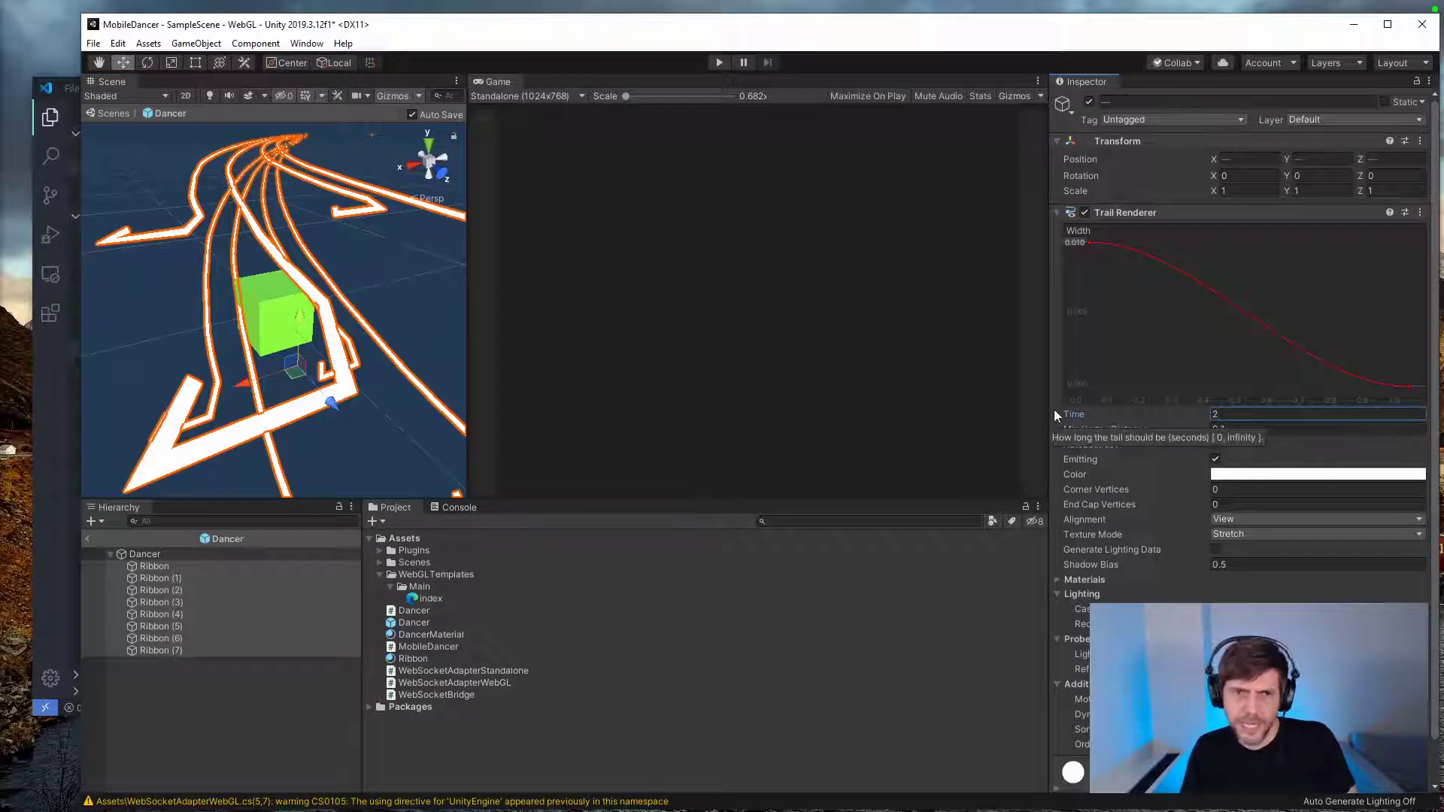
Step: Undo the trail time change, the last width changes and the test moves of the eight ribbons
click(200, 683)
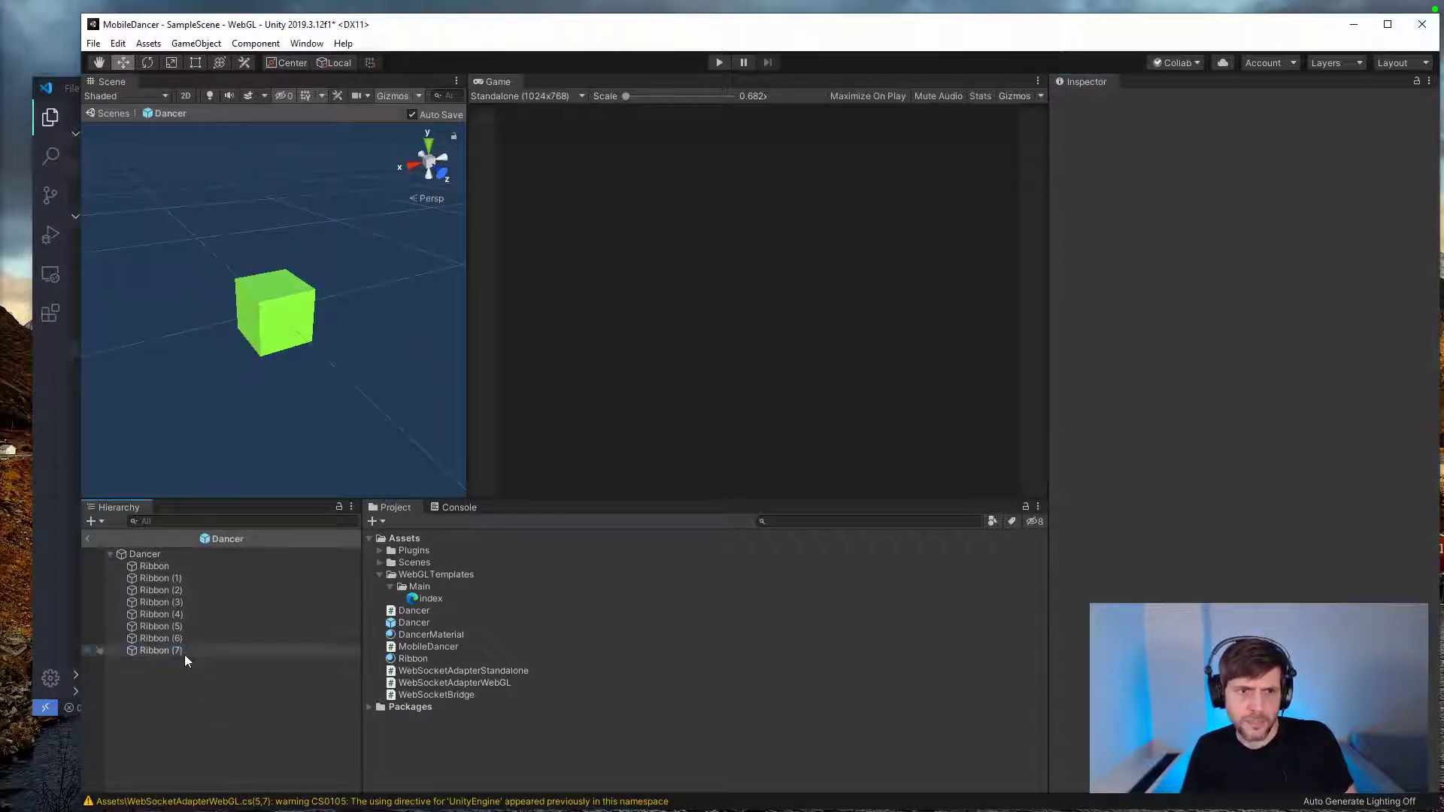
click(183, 654)
key(ctrl+z)
key(ctrl+z)
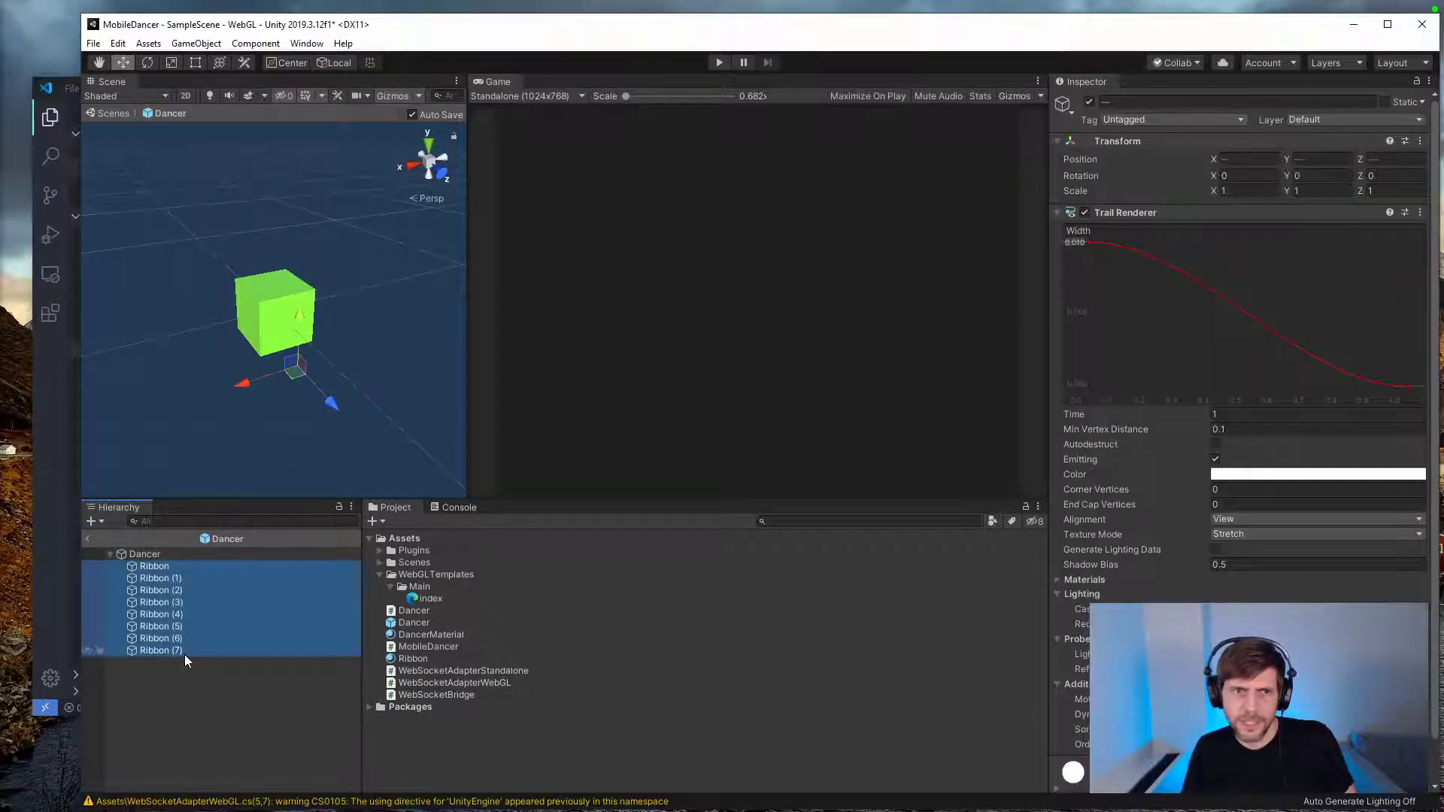
key(ctrl+z)
key(ctrl+z)
key(ctrl+z)
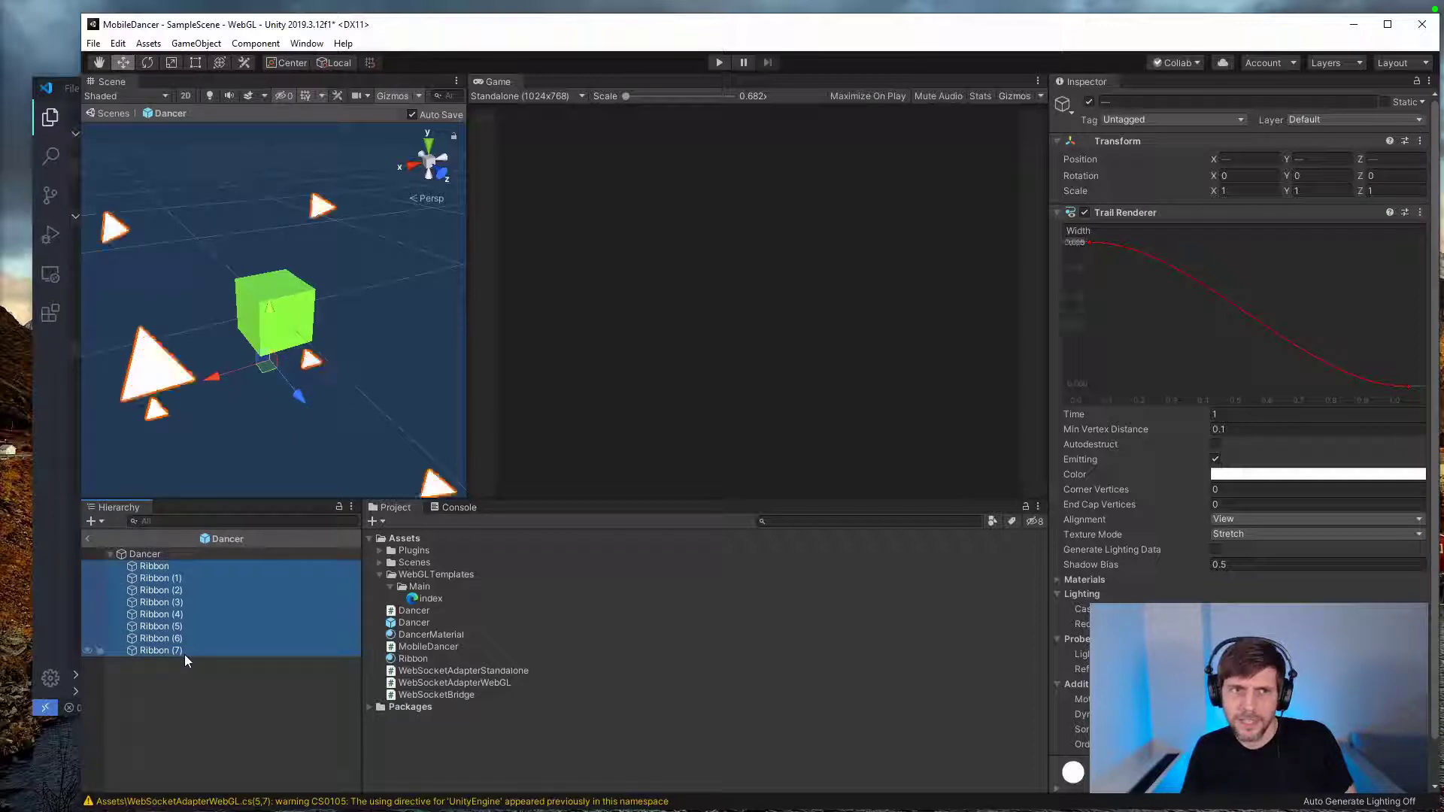
key(ctrl+z)
key(ctrl+z)
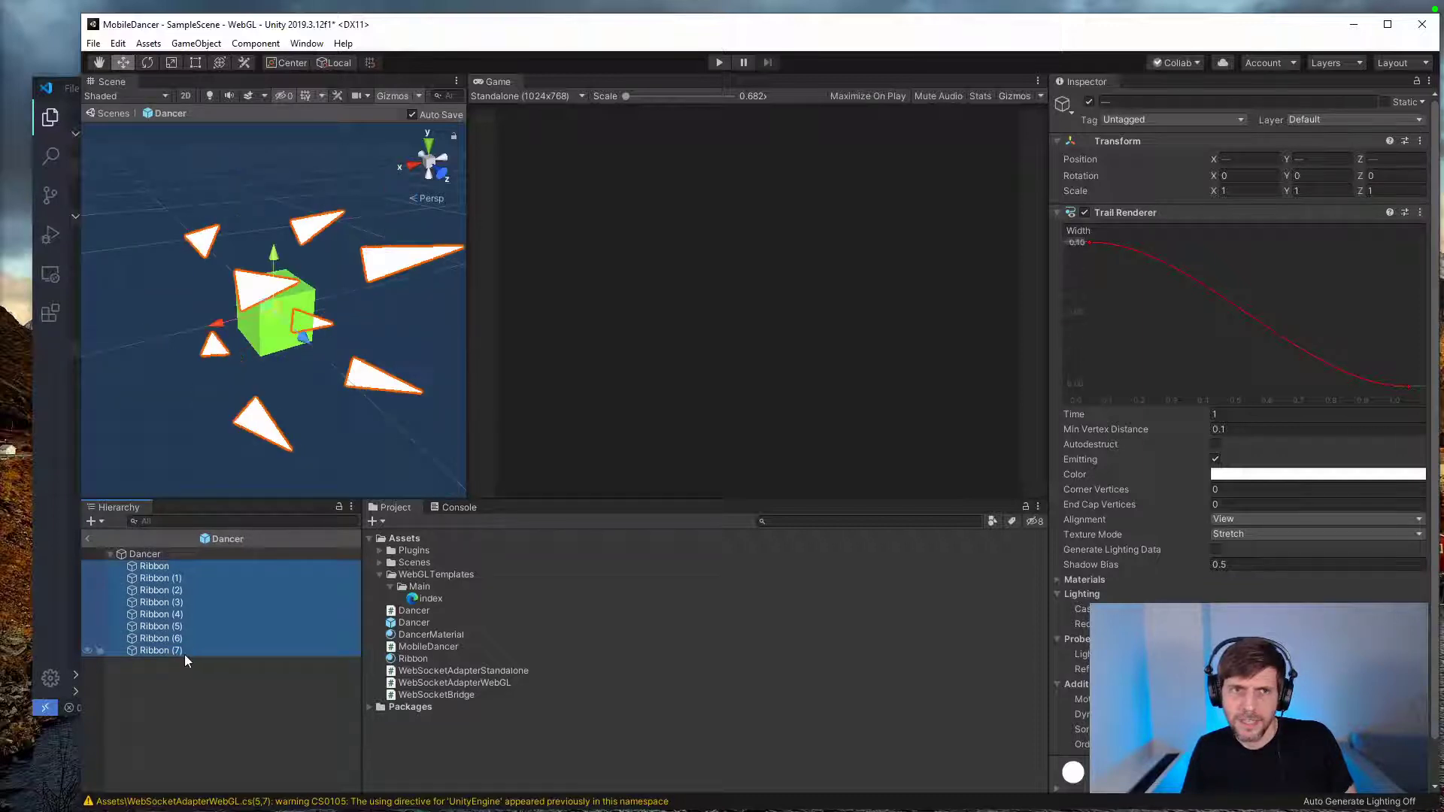
Step: Set the trail width of all eight ribbons to 0.05 and their trail time to 2
click(200, 734)
click(160, 578)
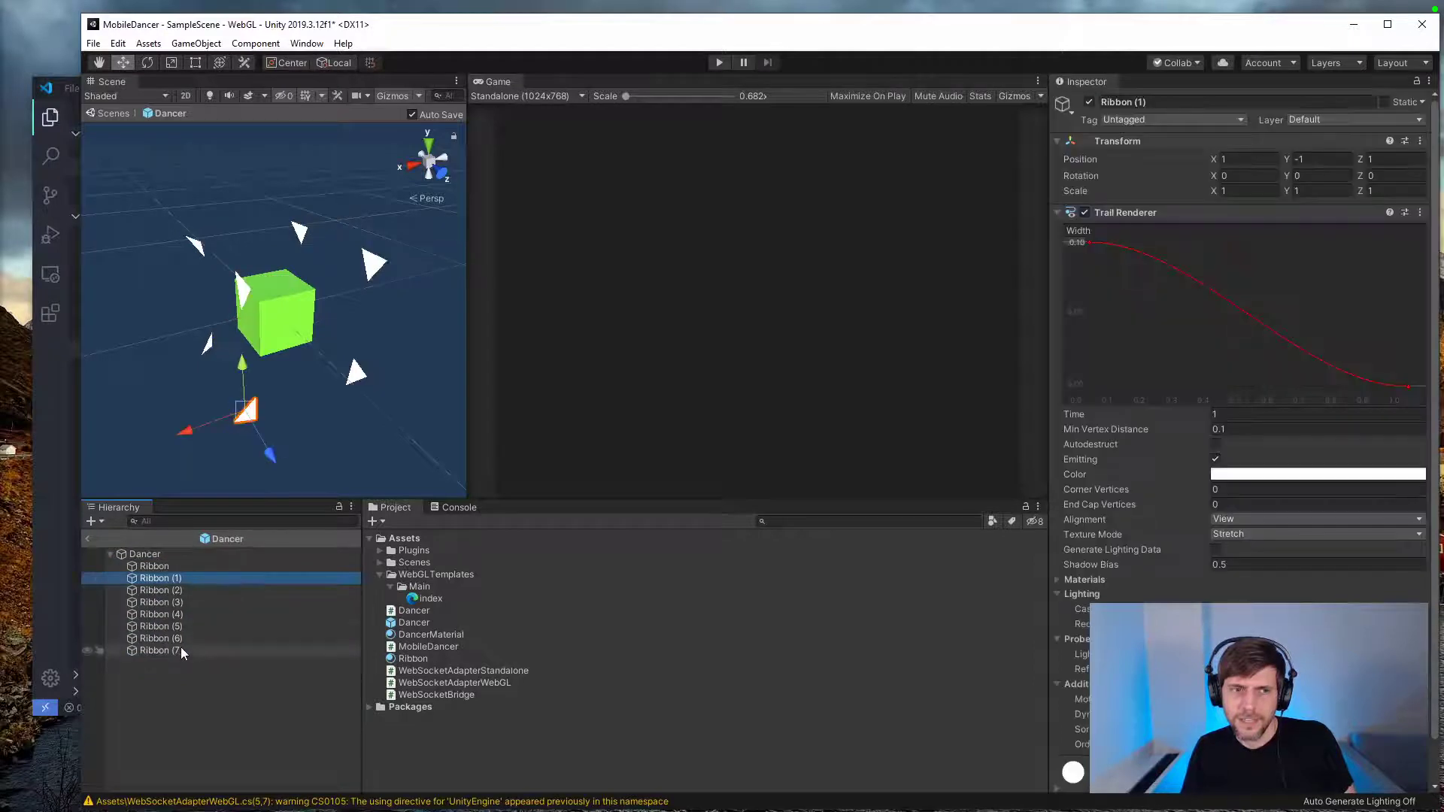
shift+click(181, 651)
click(181, 650)
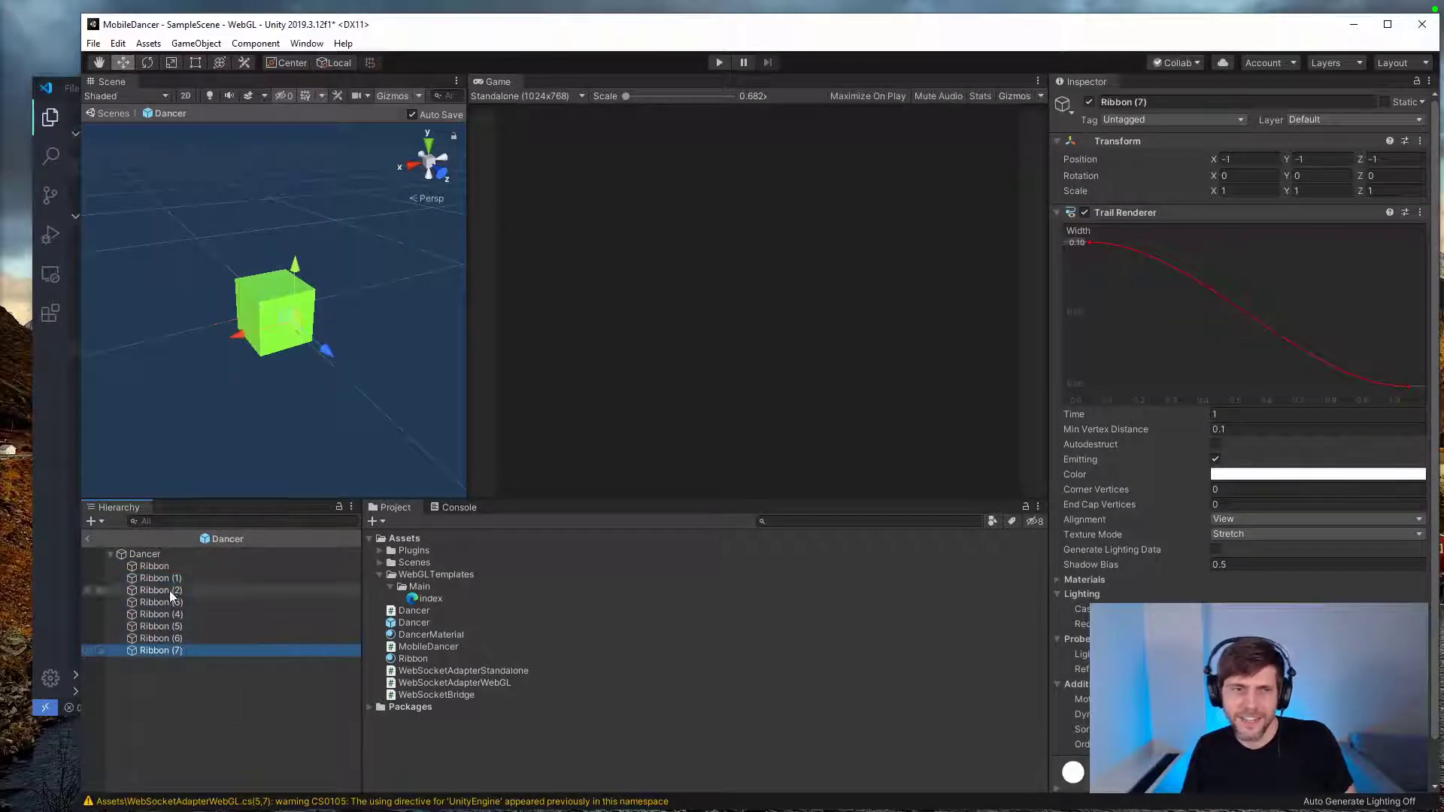
shift+click(163, 567)
click(1077, 242)
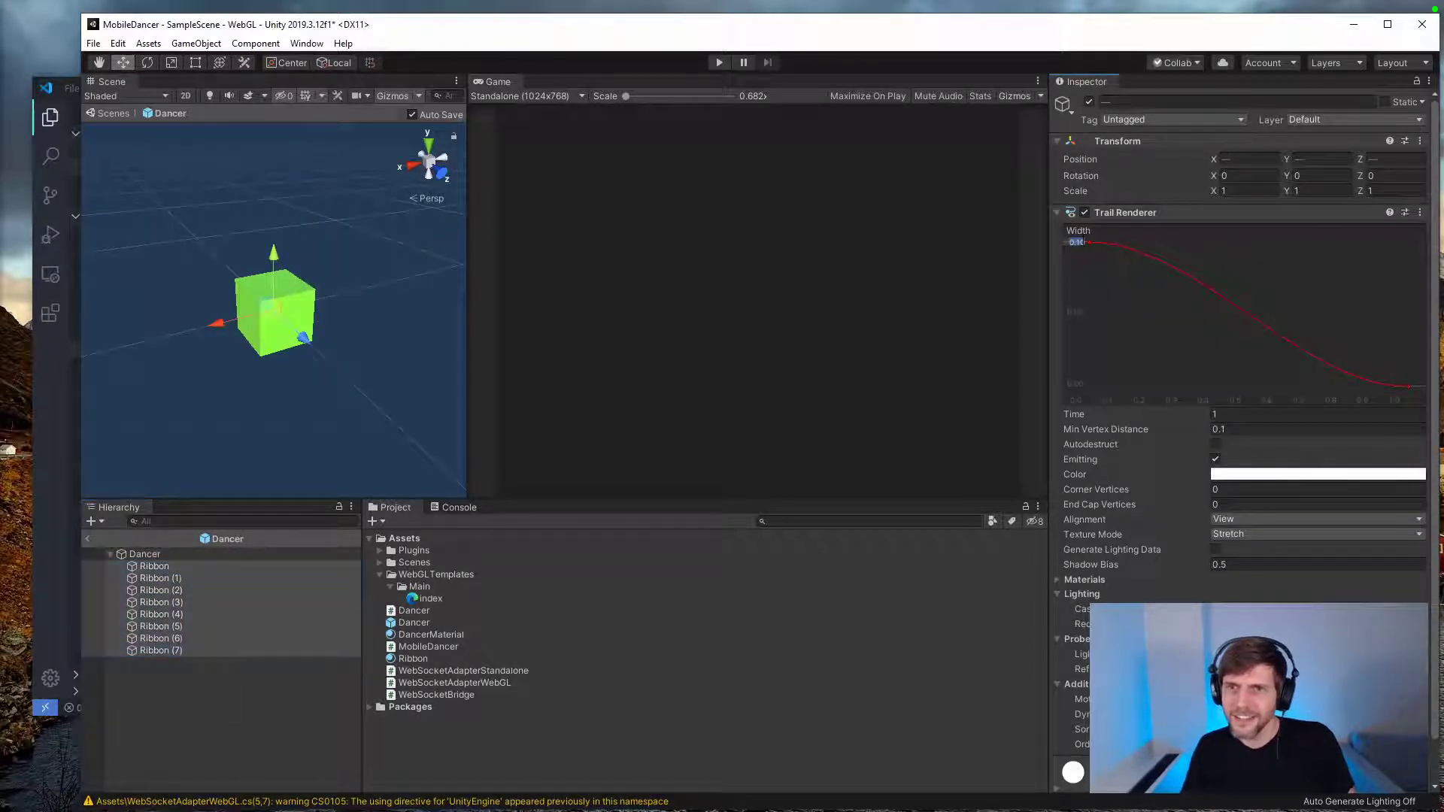
key(BackSpace)
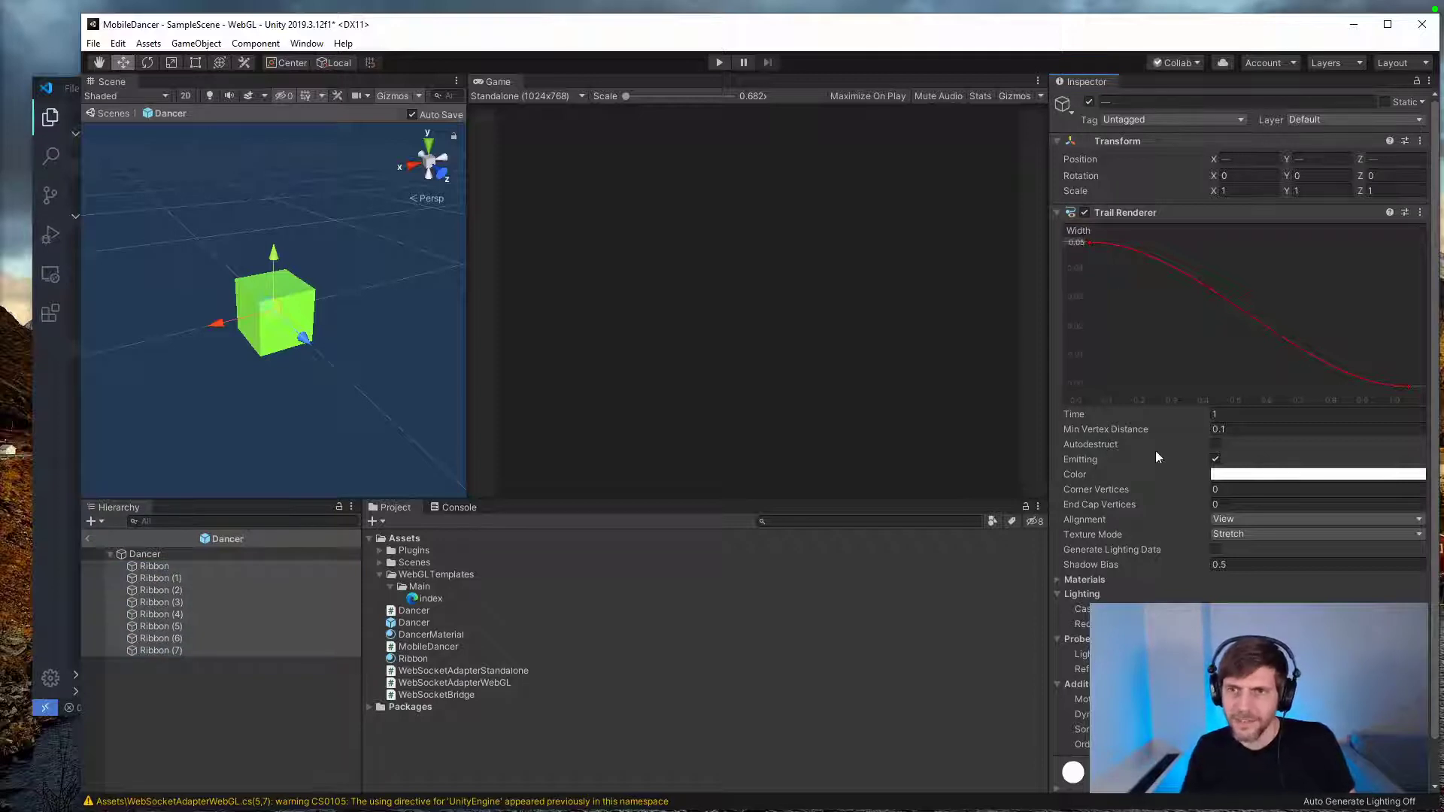
click(1226, 413)
text(2)
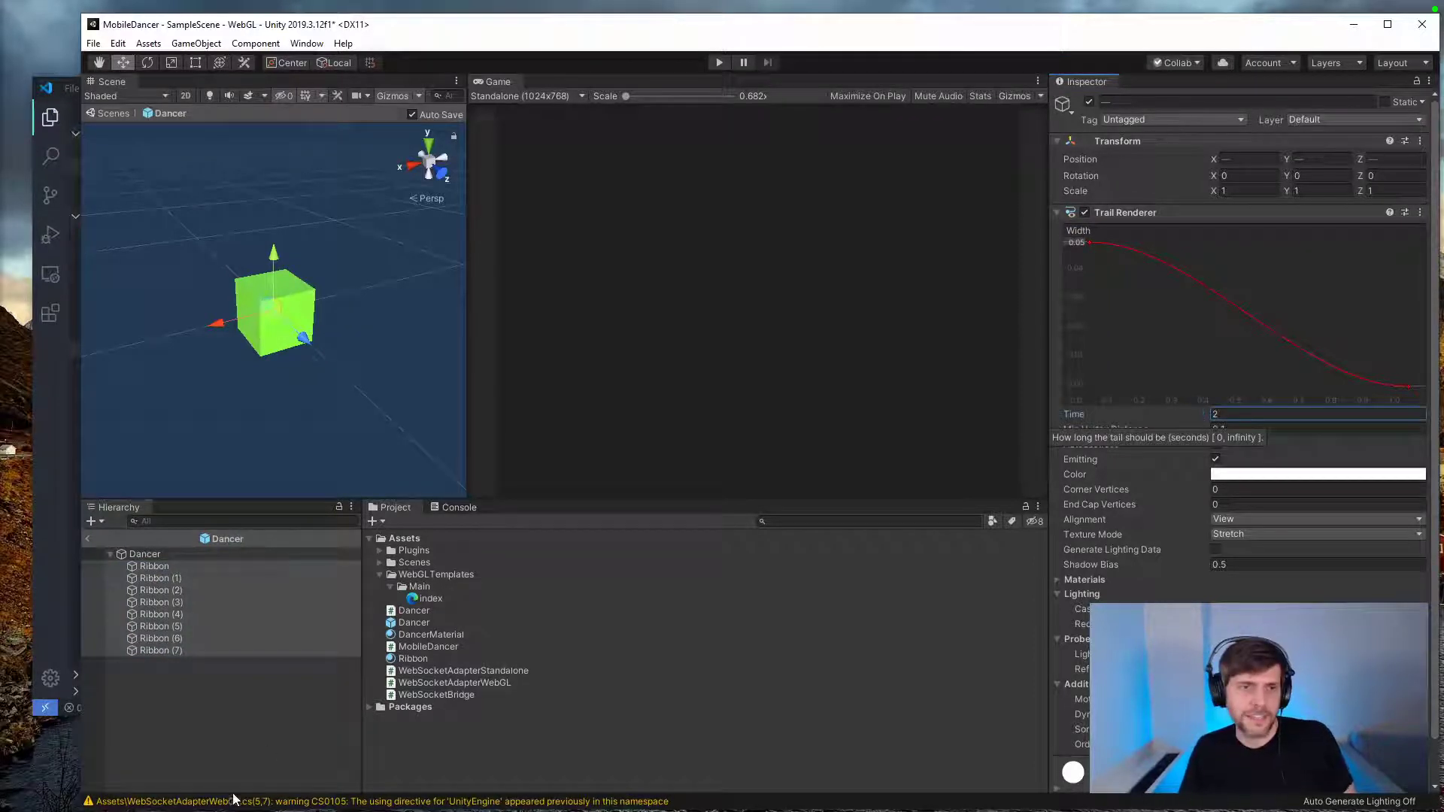
click(233, 661)
Step: Move the Dancer cube in the scene to test its trails, and set the eight ribbons' trail width to 0.01
click(153, 557)
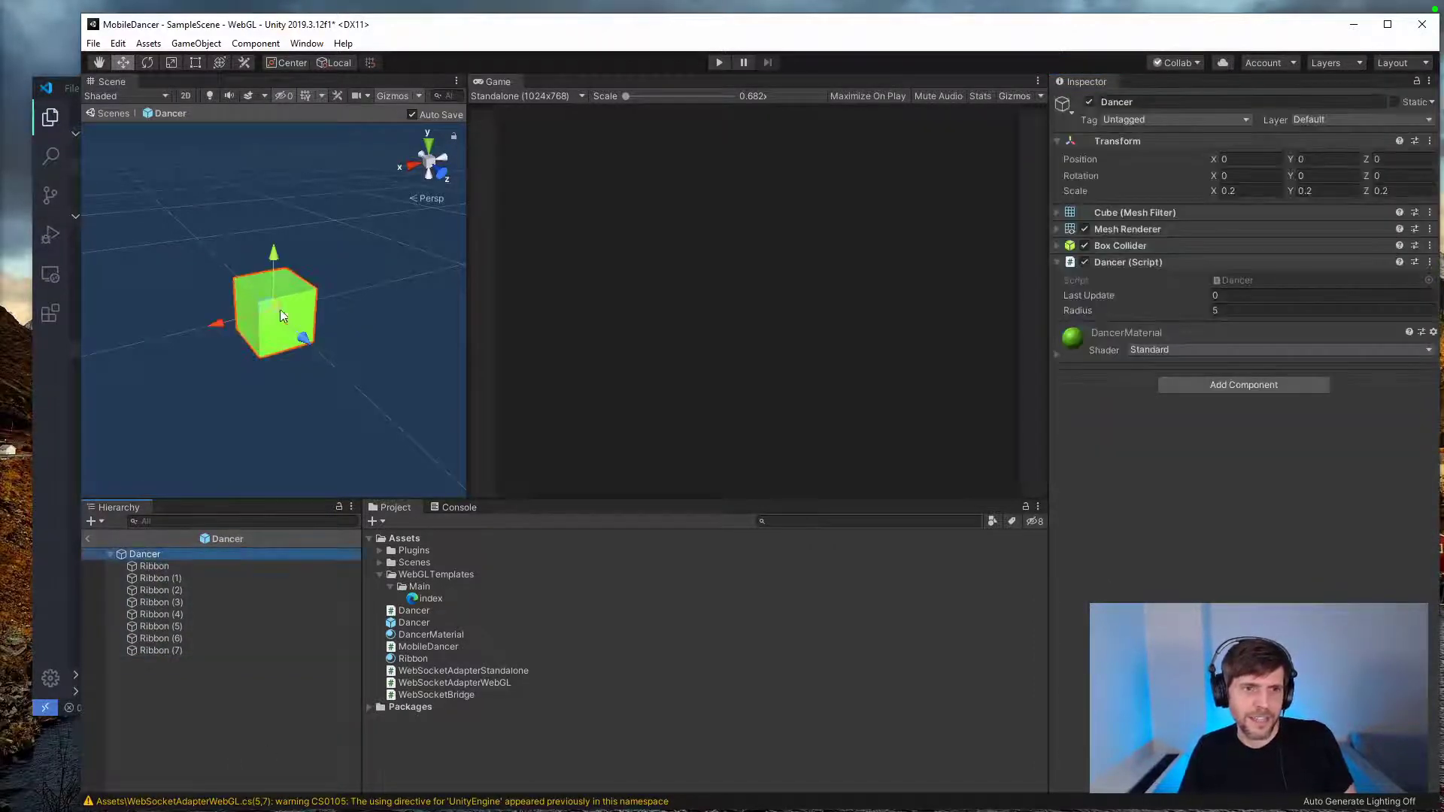
drag(280, 310, 320, 320)
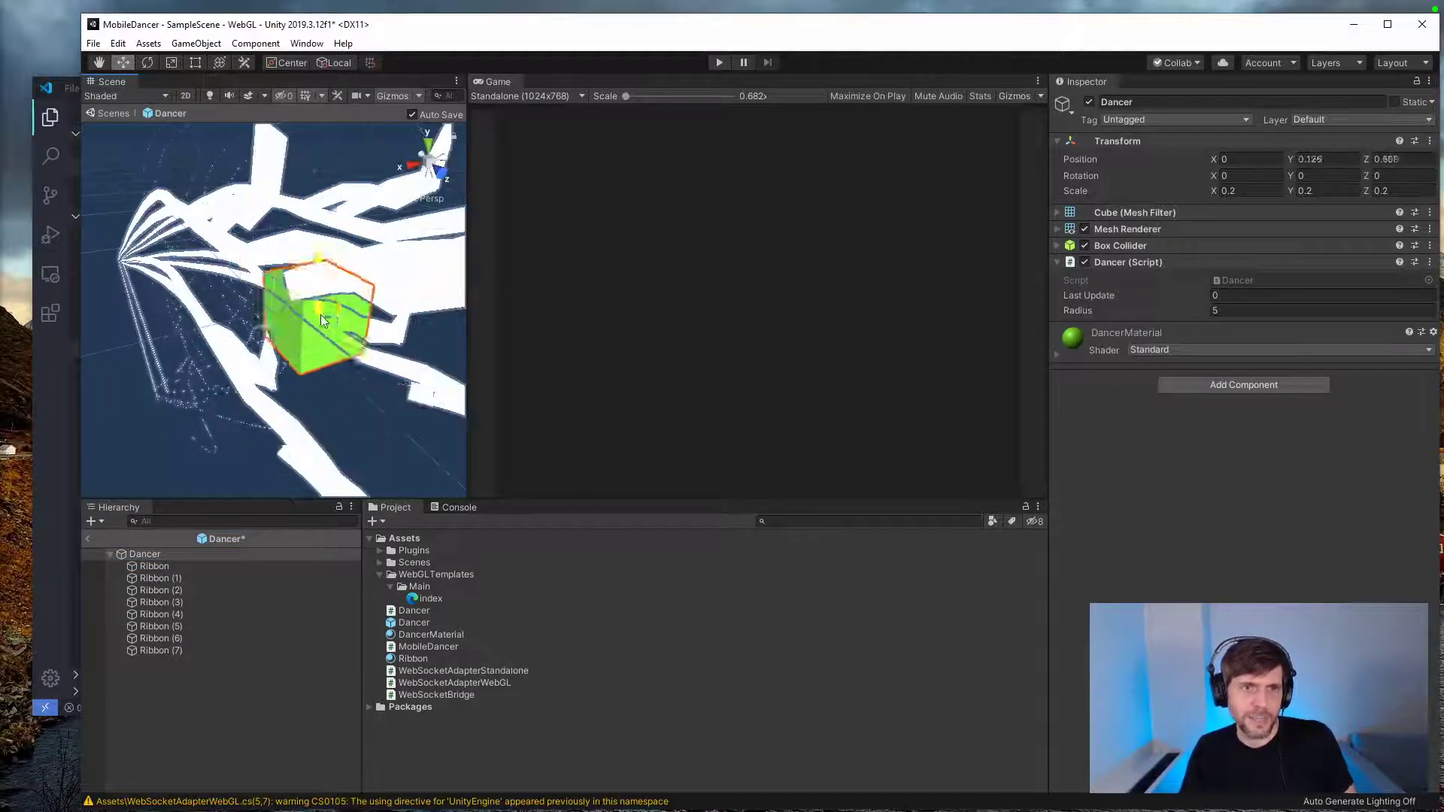
click(179, 568)
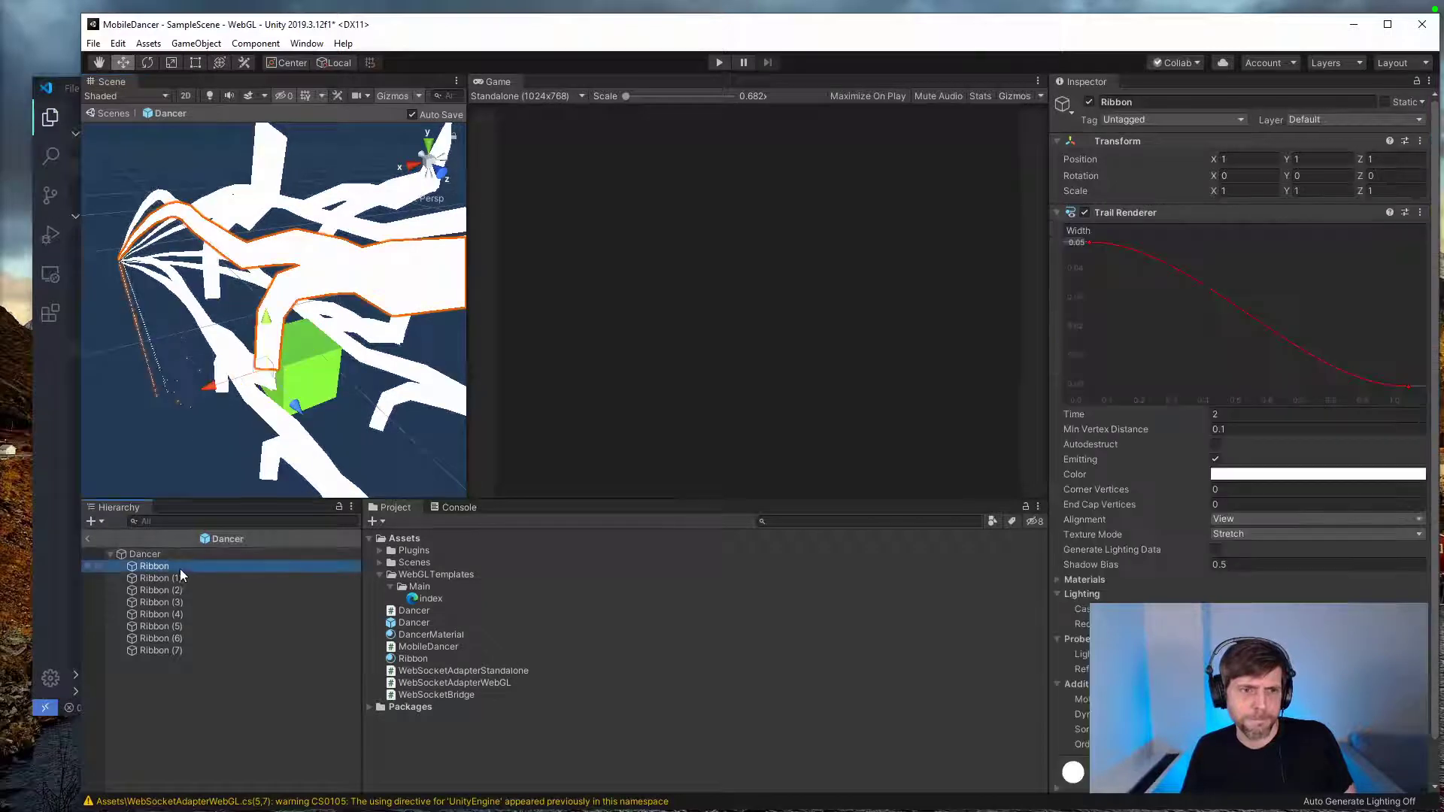
shift+click(180, 648)
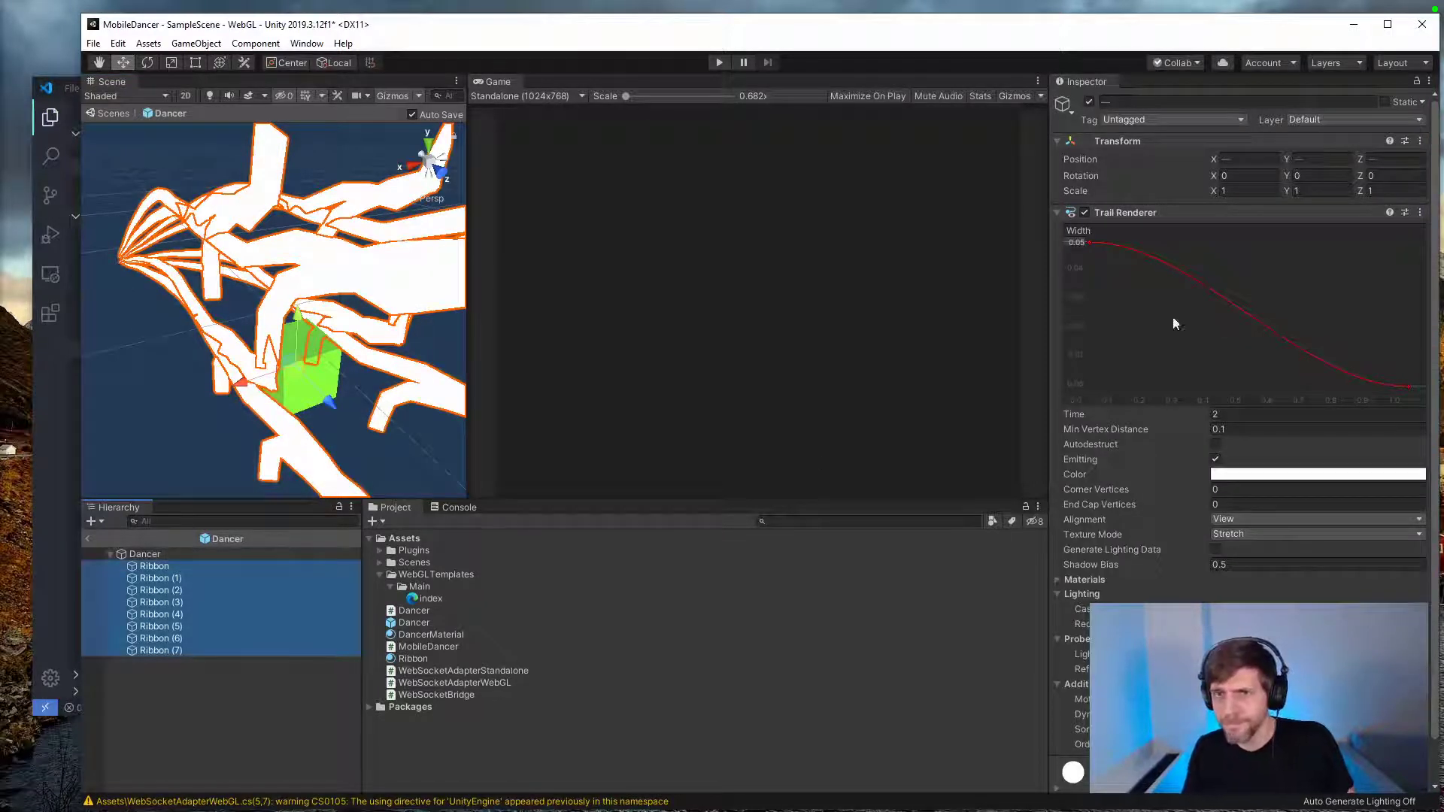
click(1080, 242)
text(0.01)
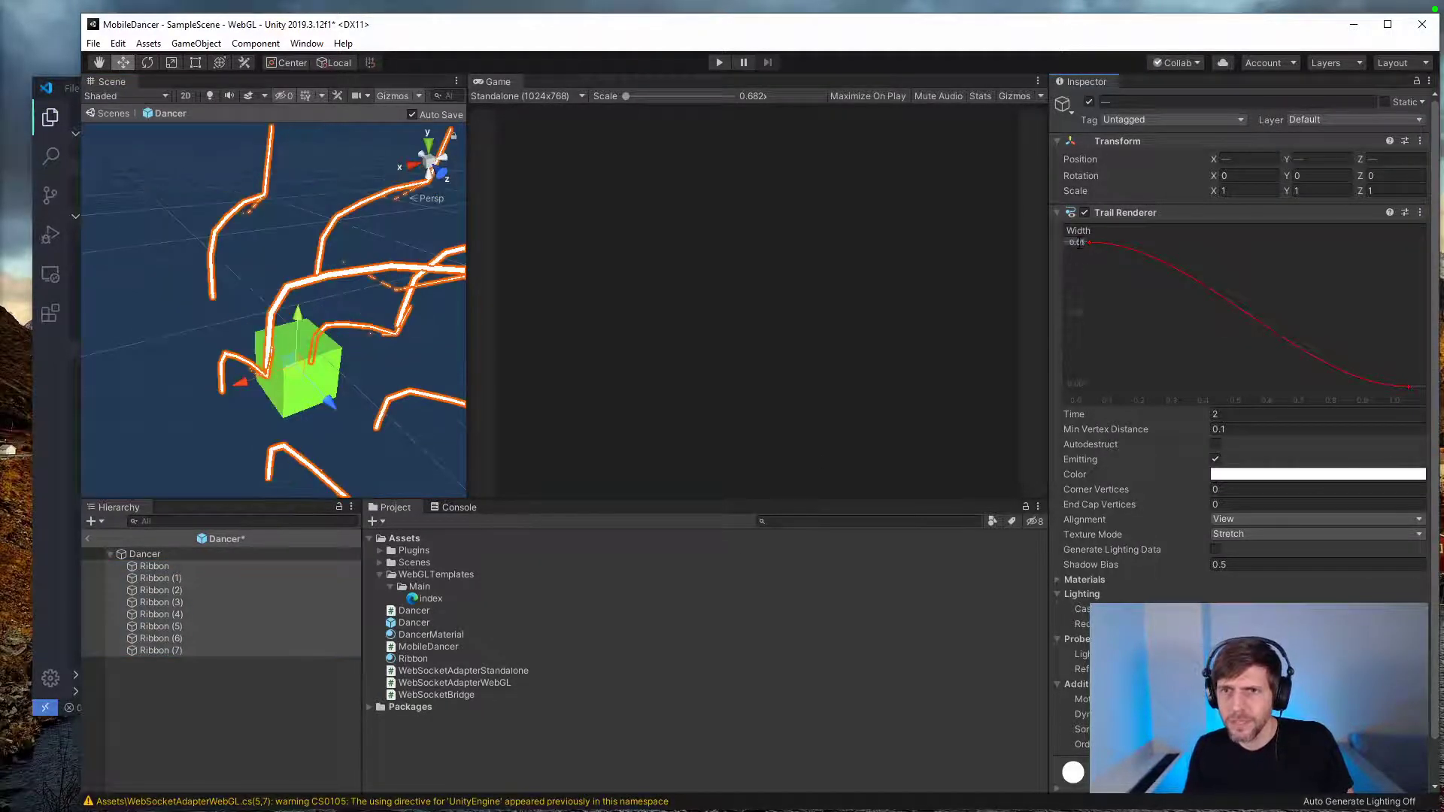
click(268, 679)
key(ctrl+z)
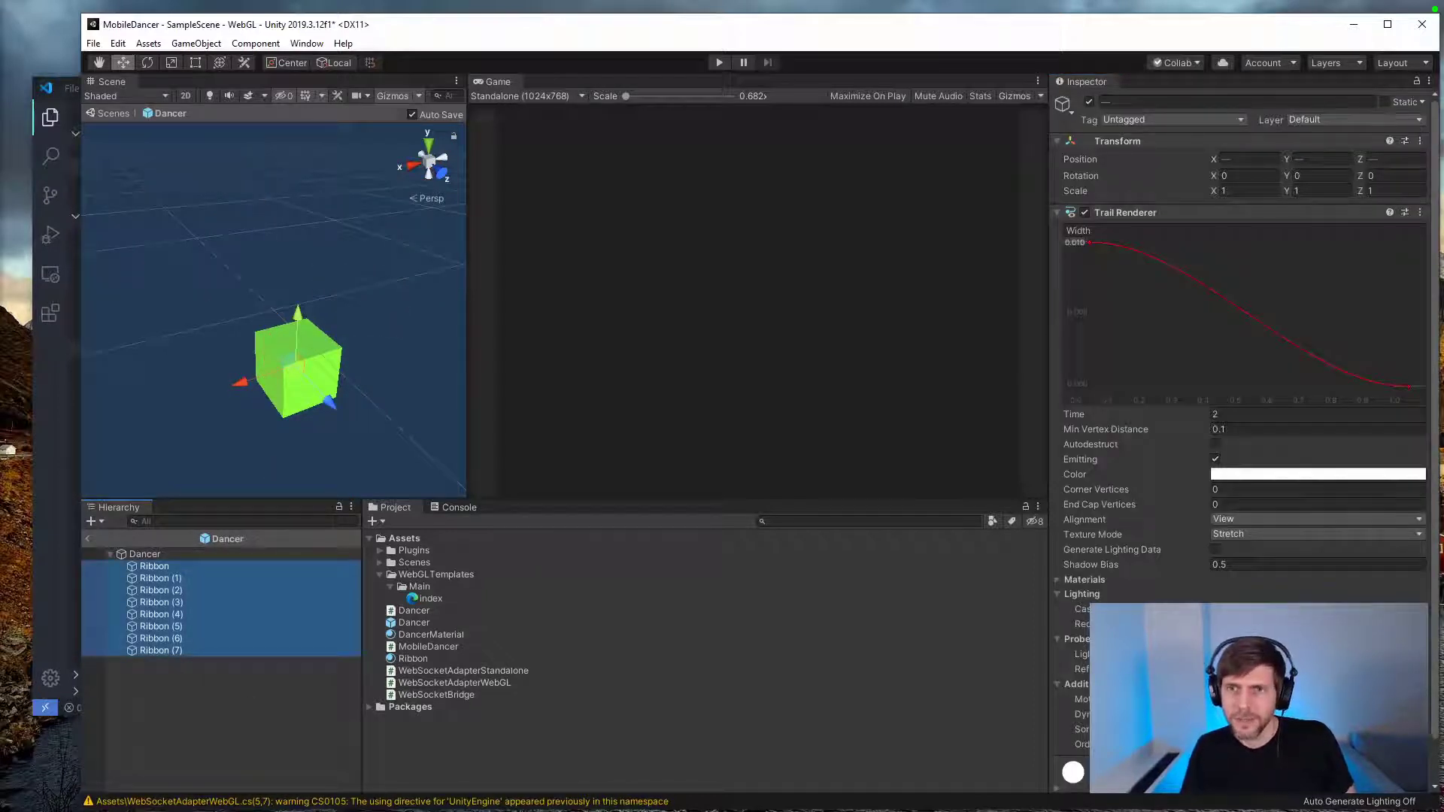
click(1080, 242)
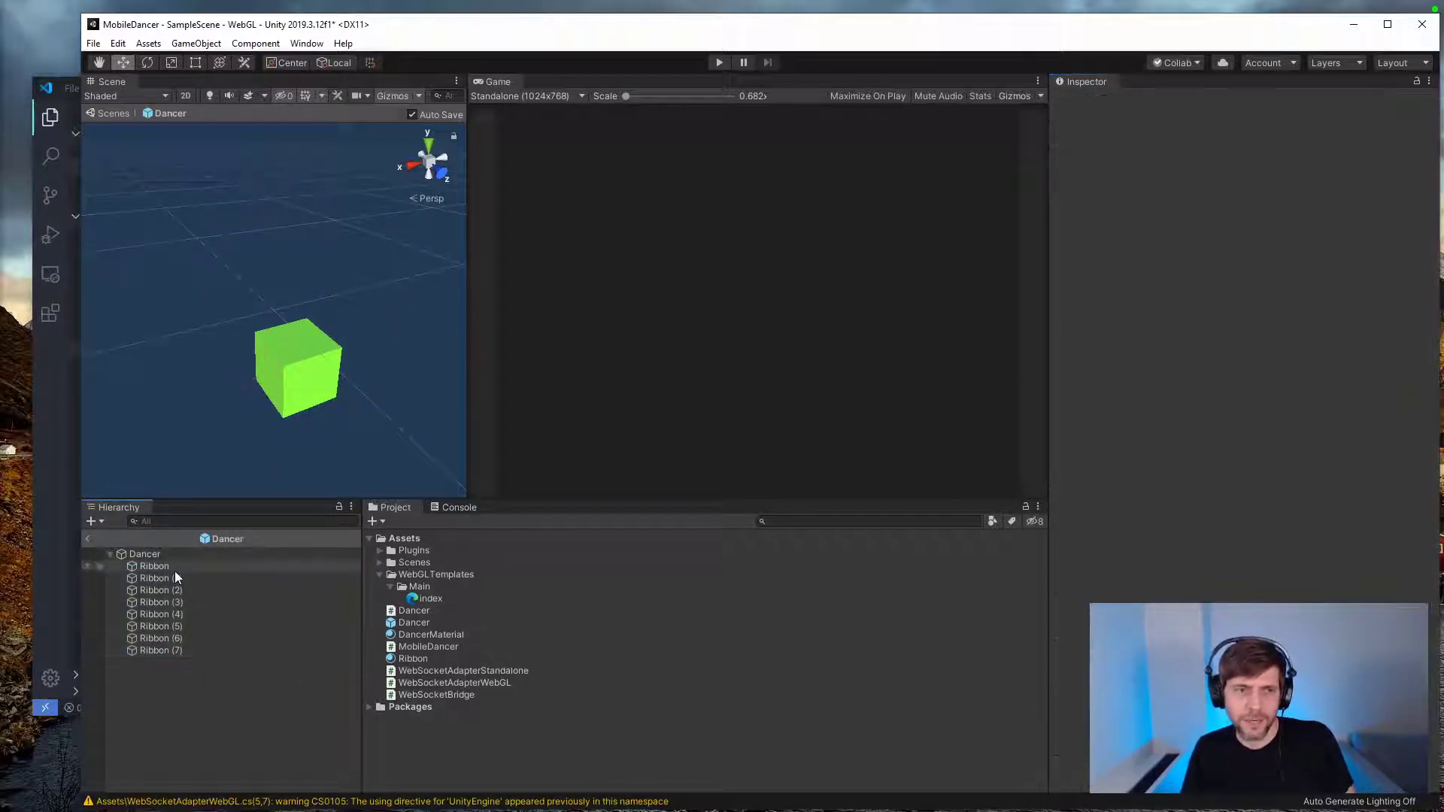
Step: Move the Dancer cube around again to test its thinner trails, and undo the move
click(325, 384)
drag(305, 369, 274, 415)
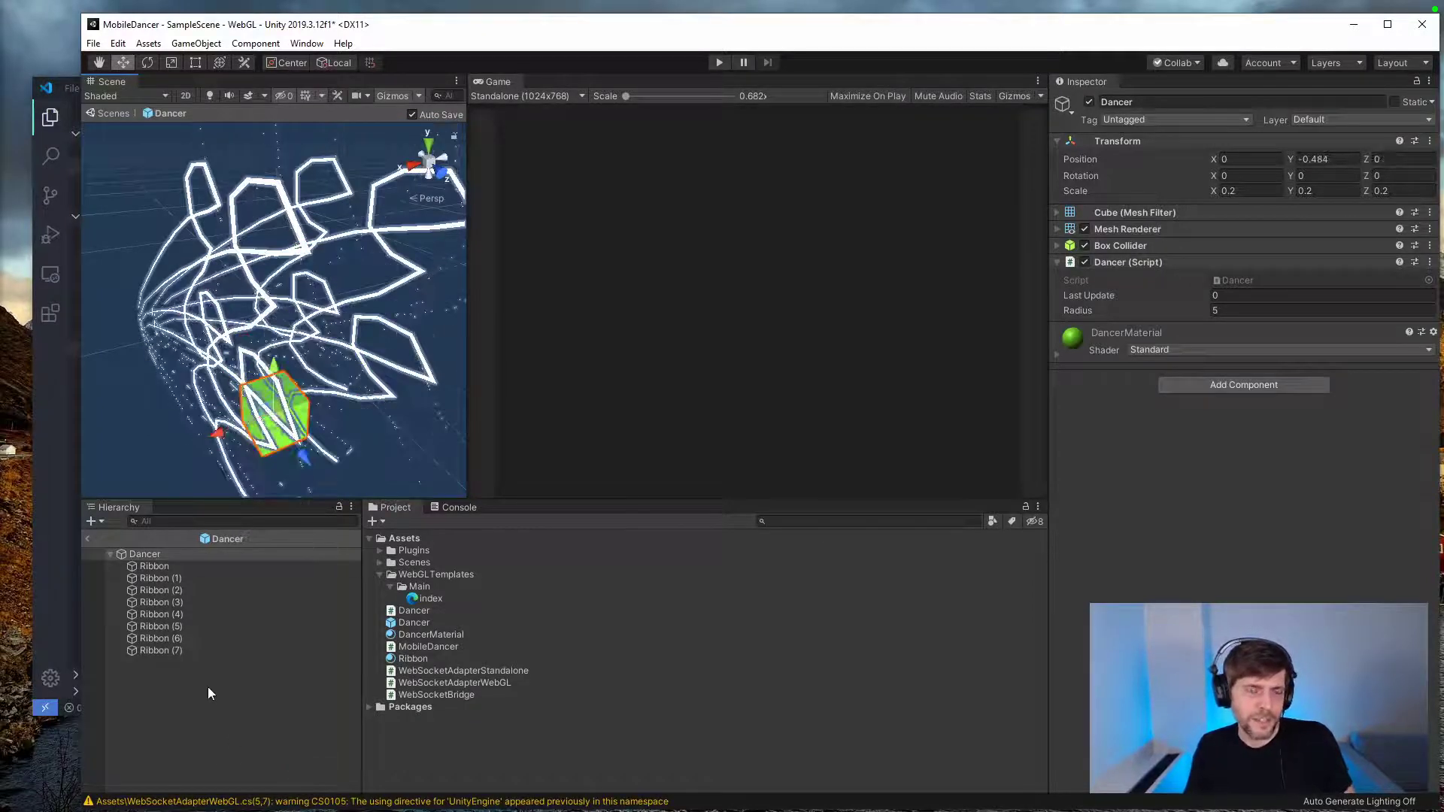
click(232, 680)
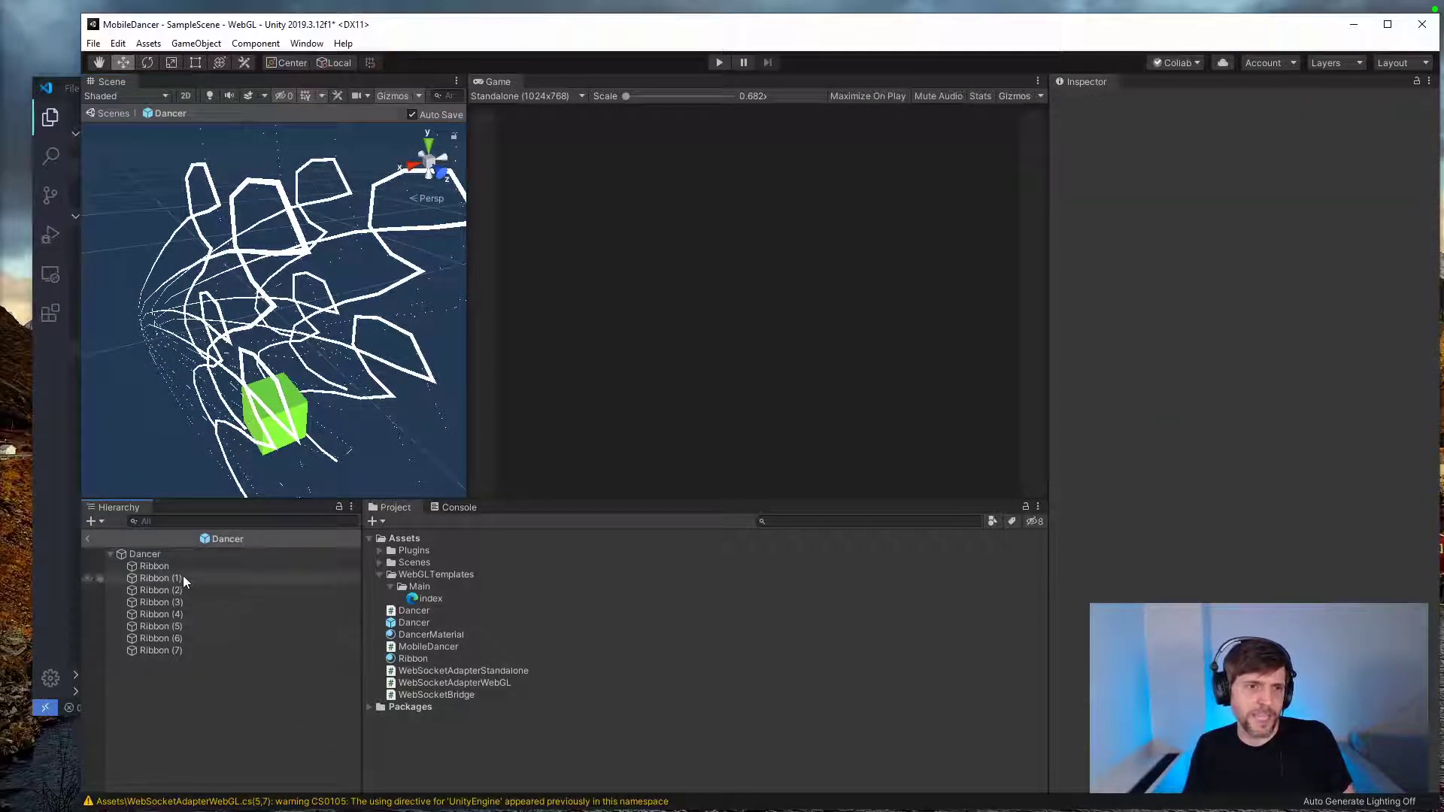
key(ctrl+z)
key(ctrl+z)
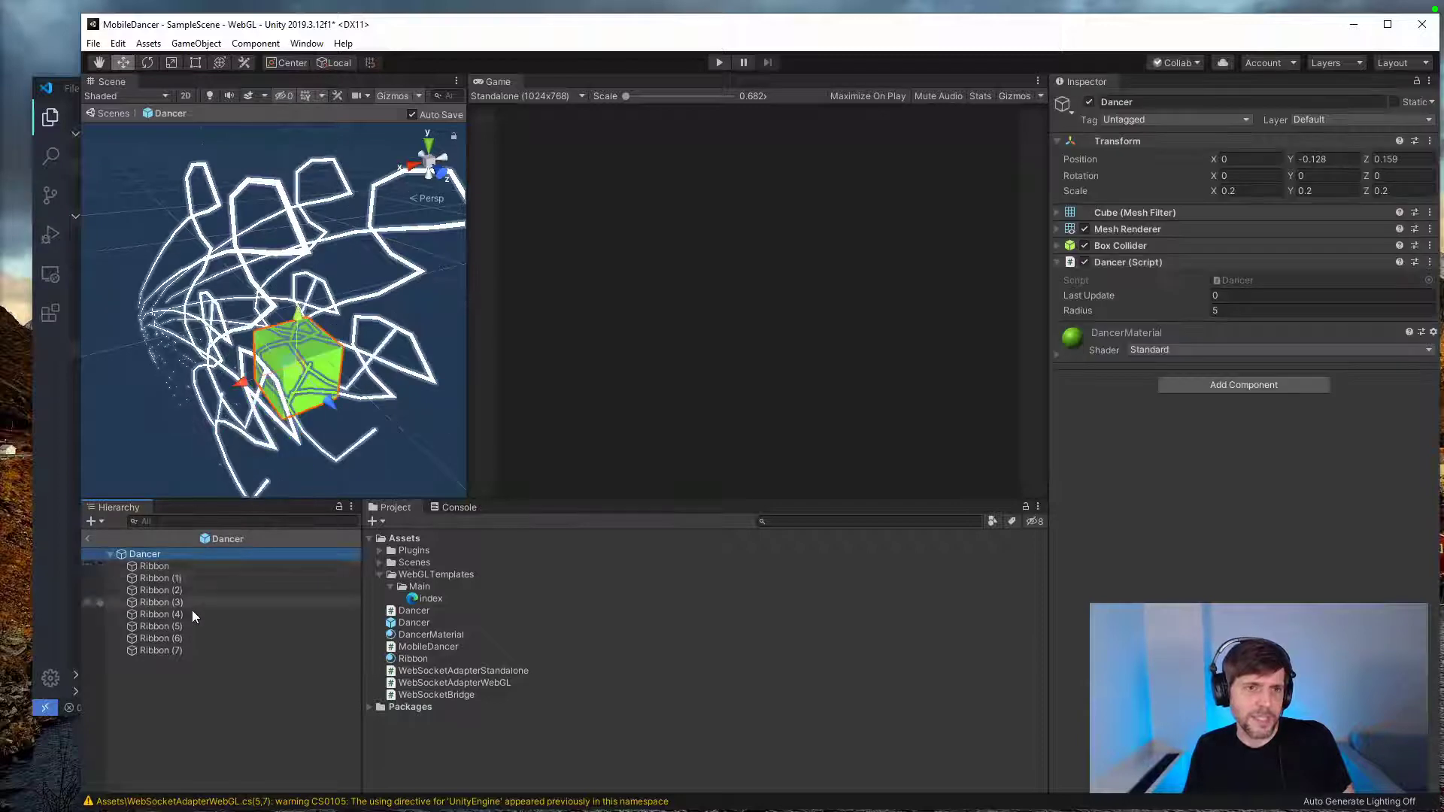
Step: Change the shader of the Ribbon material from Unlit/Color to Standard
click(224, 686)
click(160, 649)
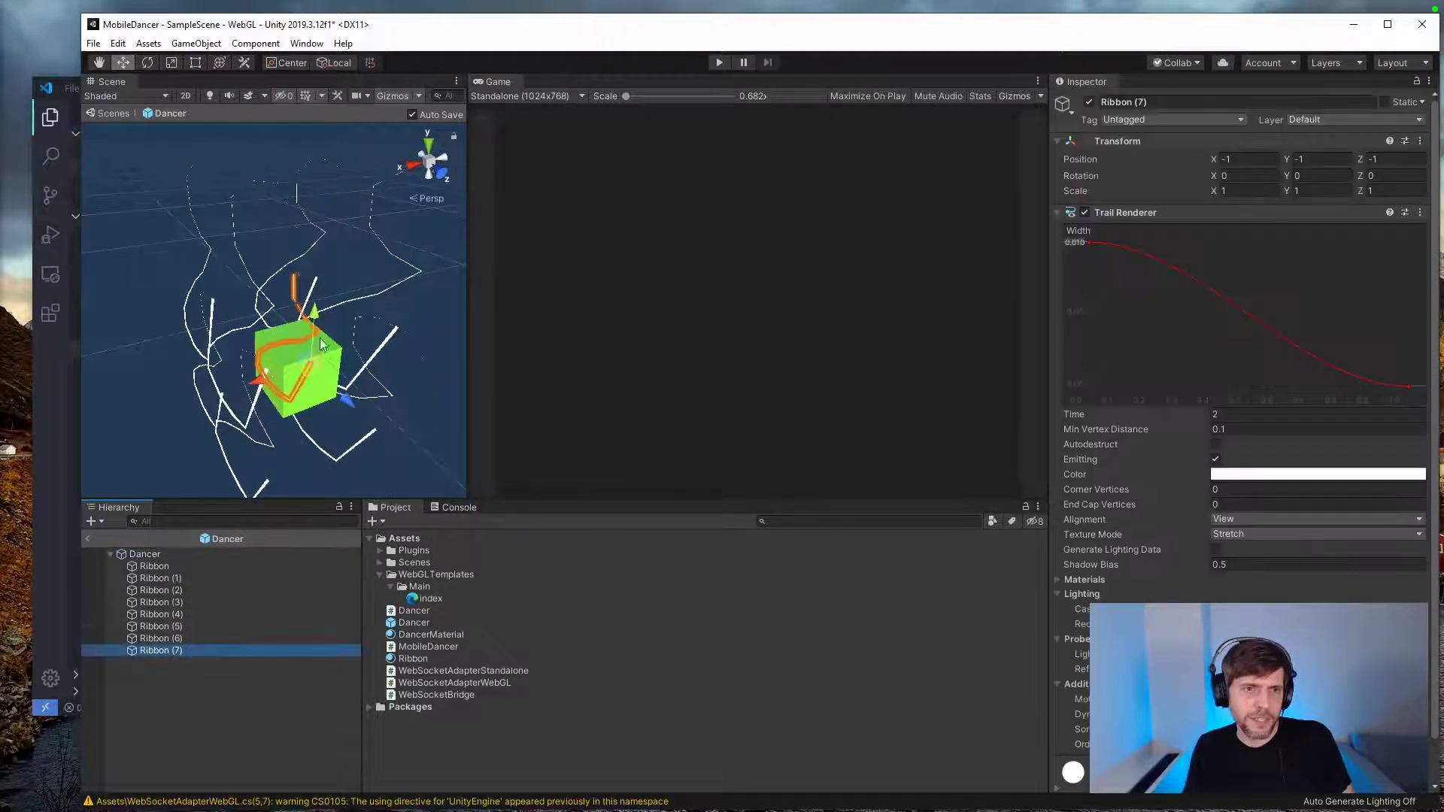
alt+drag(339, 316, 441, 248)
double_click(154, 566)
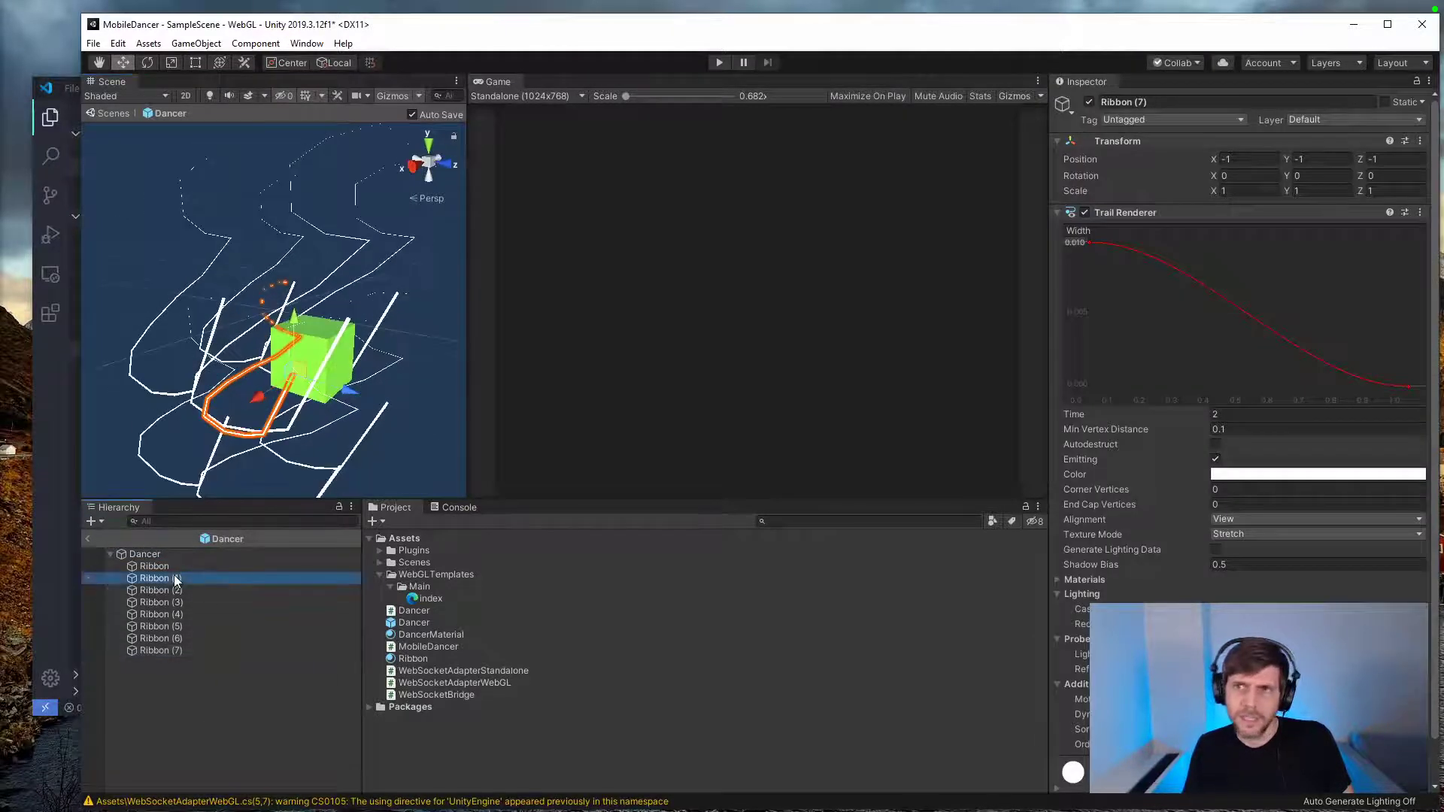
click(413, 658)
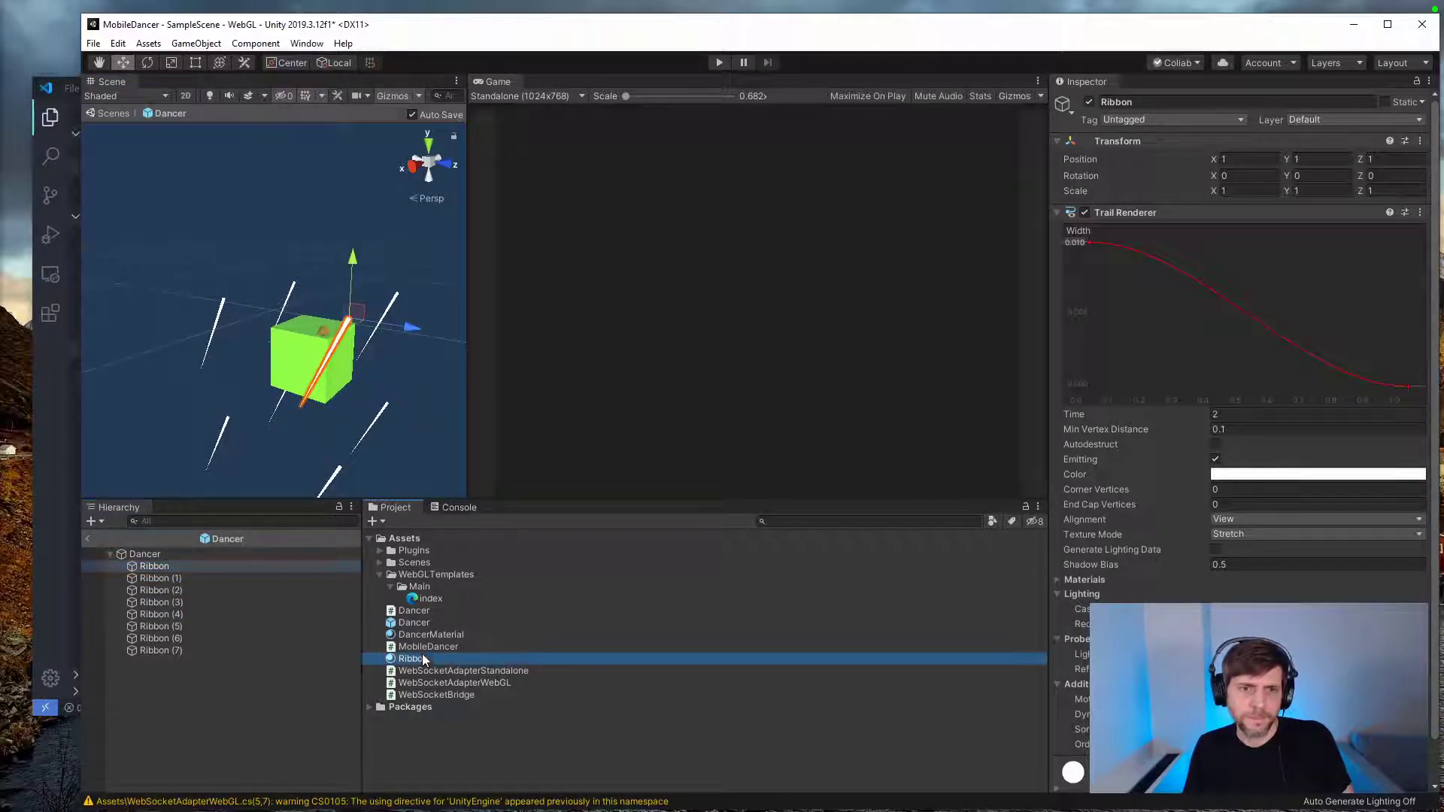
click(1153, 117)
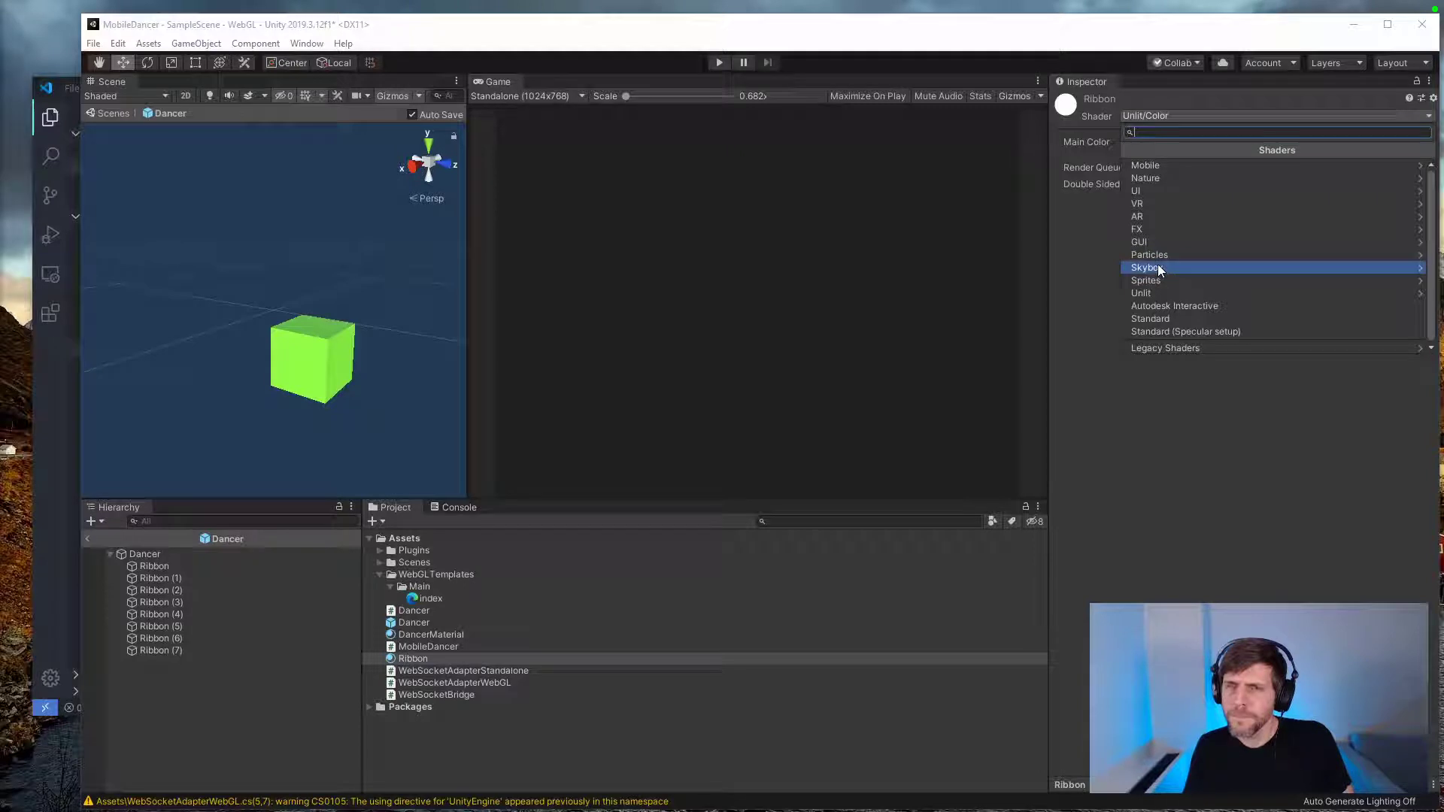
click(1154, 318)
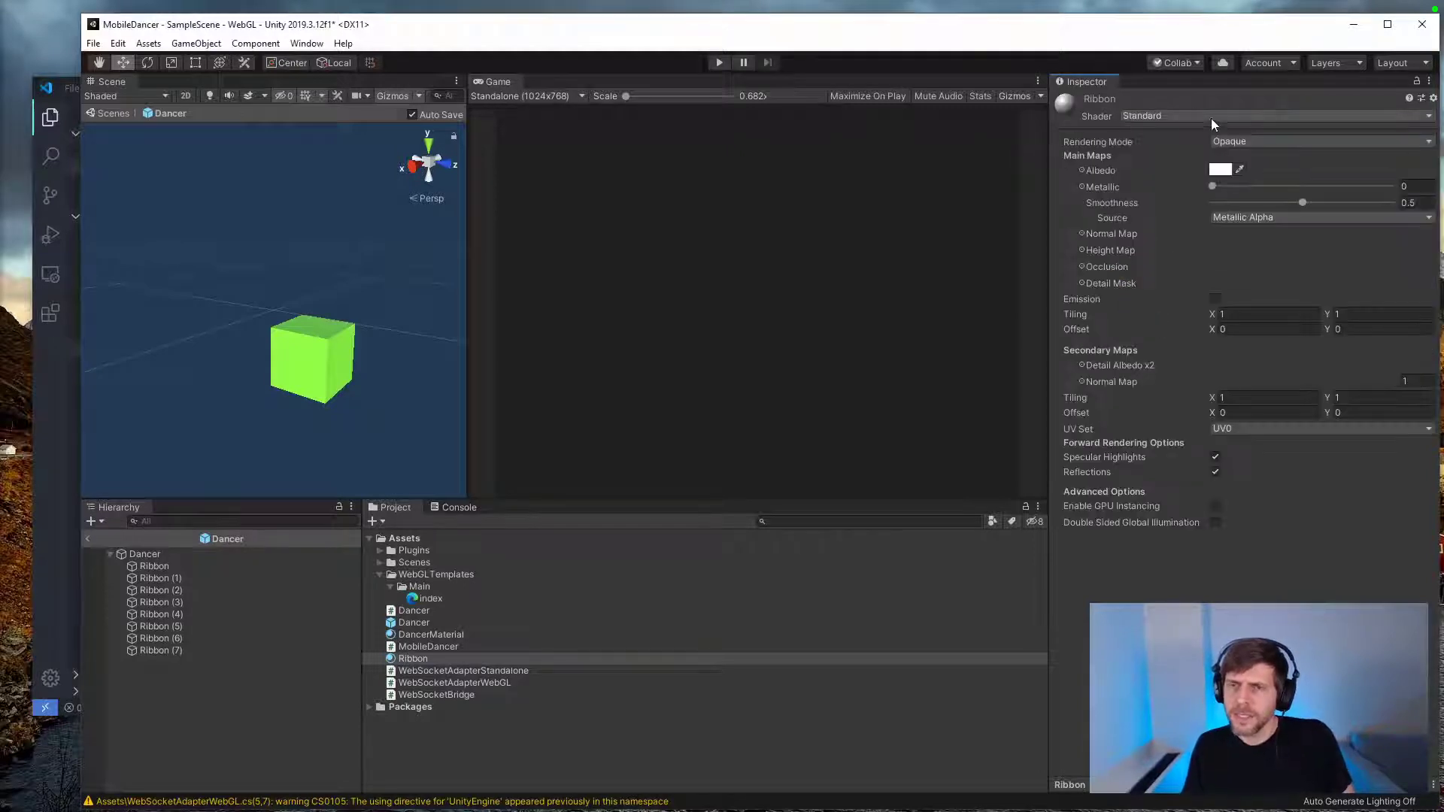
Step: Try the Unlit/Transparent shader on the Ribbon material, and switch it back to Standard
click(1180, 118)
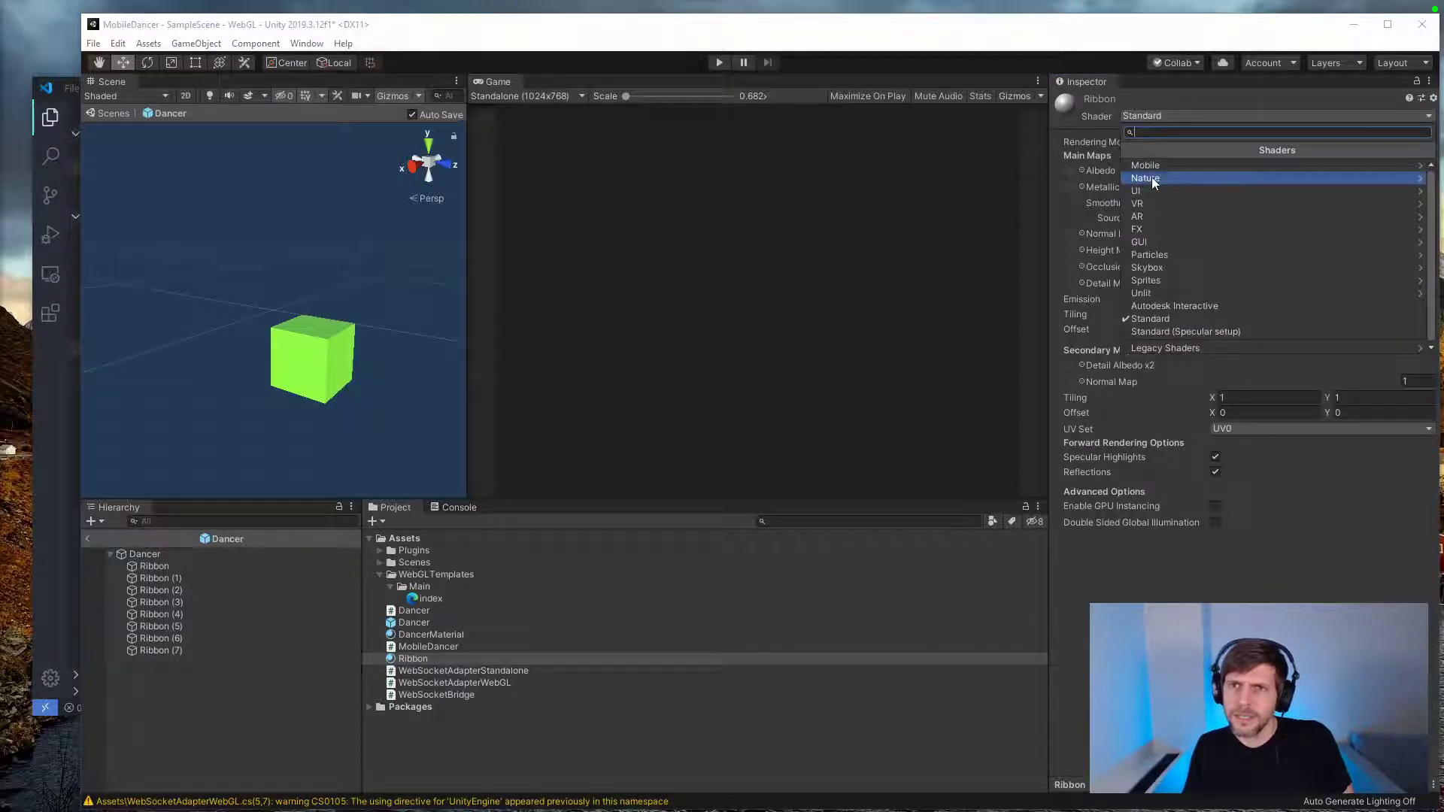
click(1144, 293)
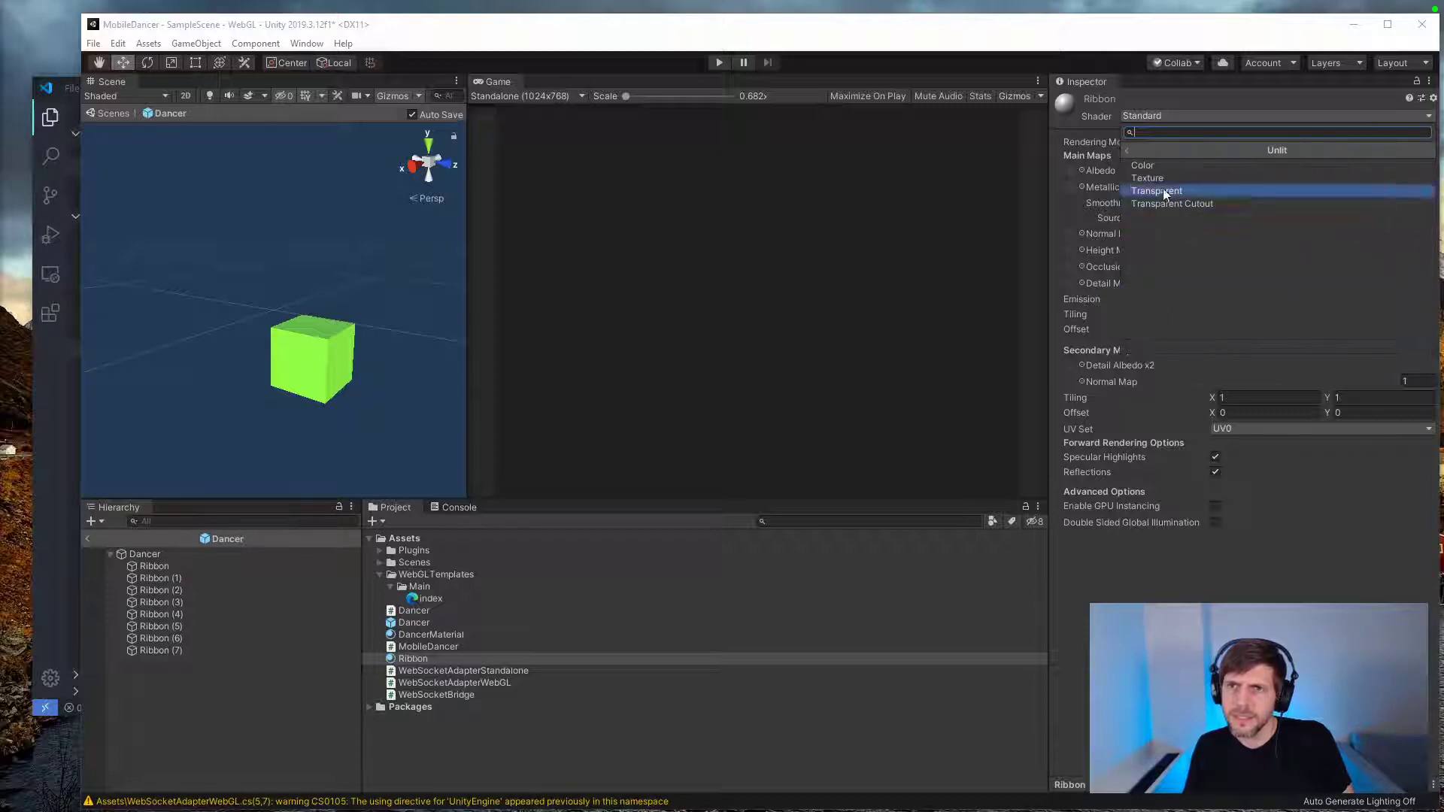
click(1163, 190)
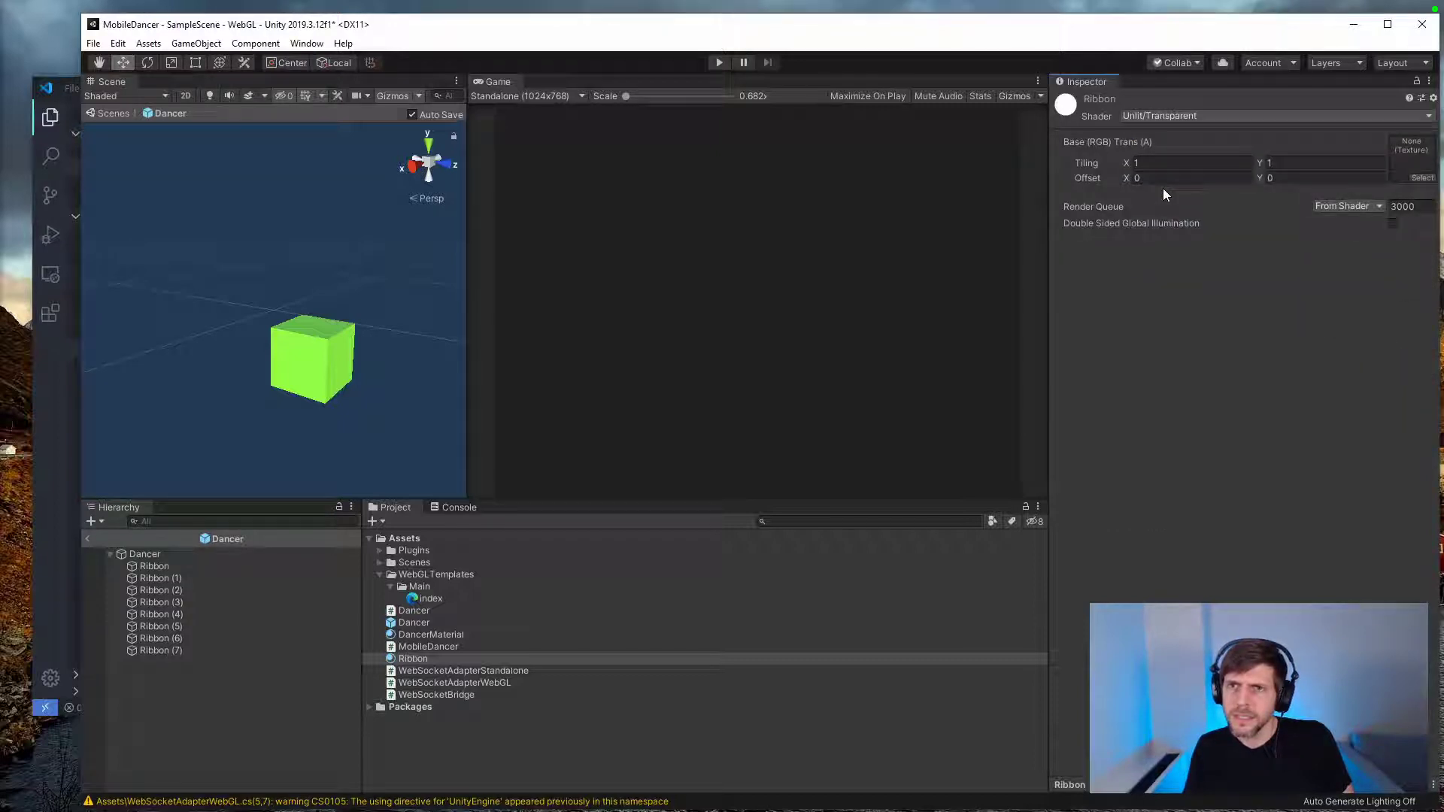
click(1161, 115)
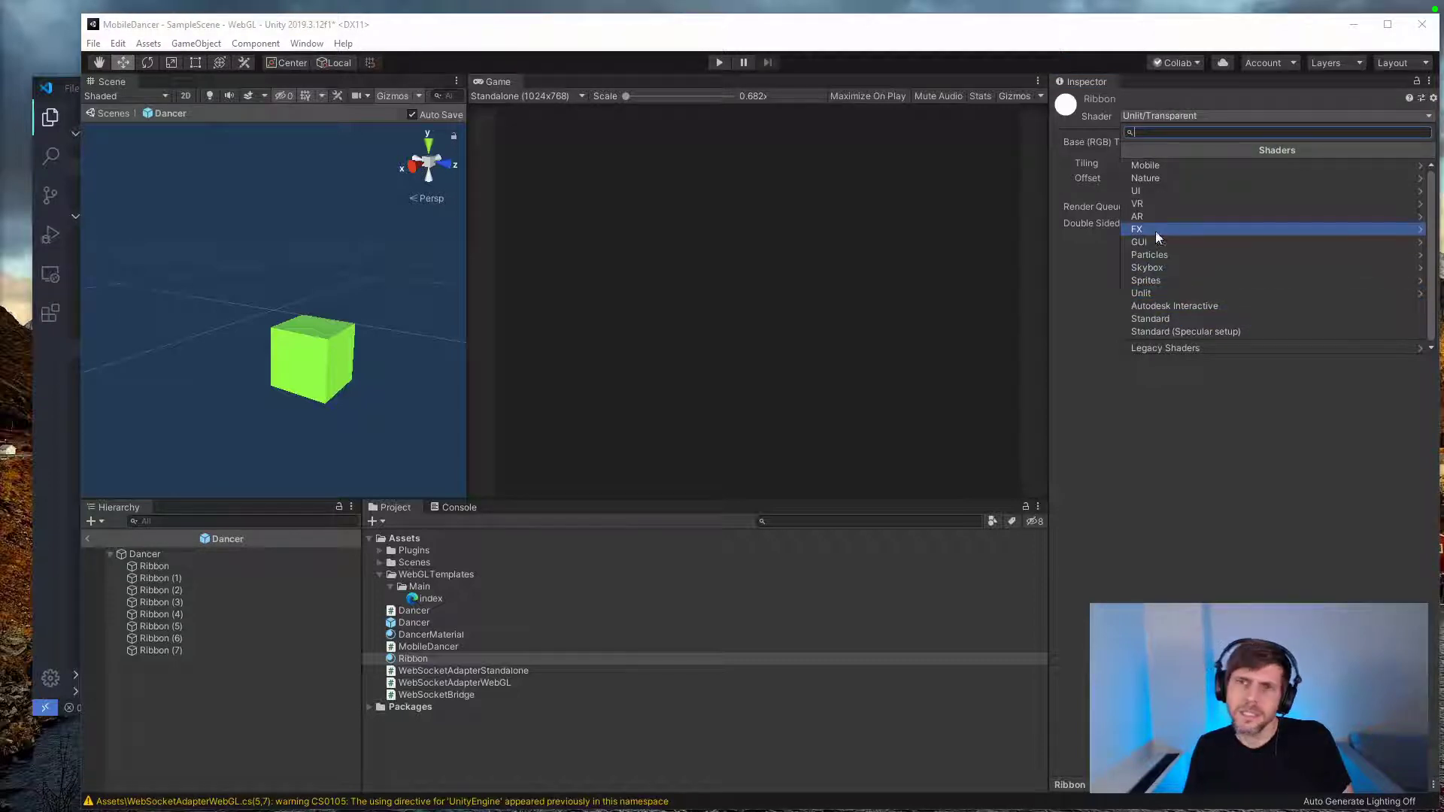
click(1177, 320)
Step: Set the Ribbon material's rendering mode to Transparent and its albedo to a semi-transparent yellow
click(1247, 141)
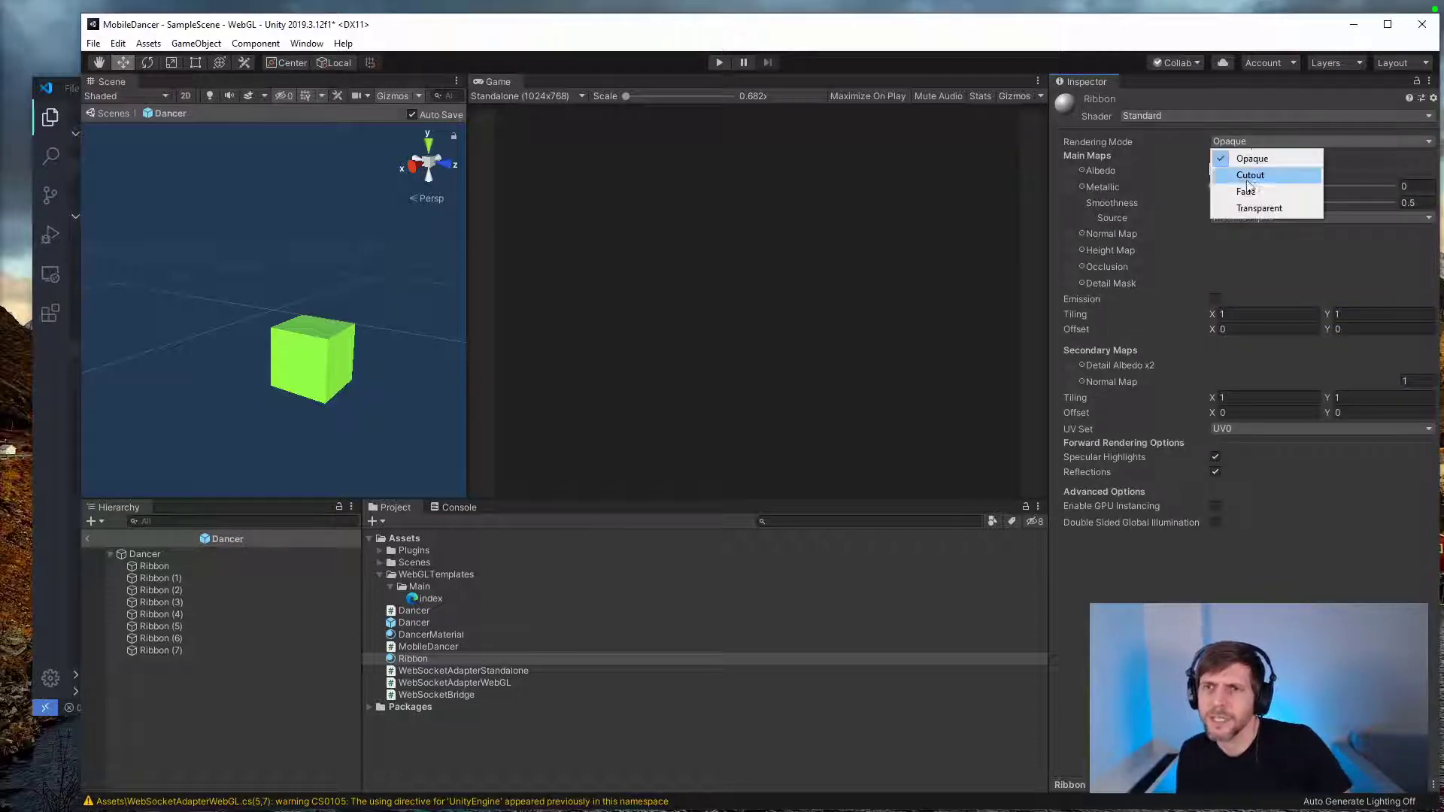
click(1252, 209)
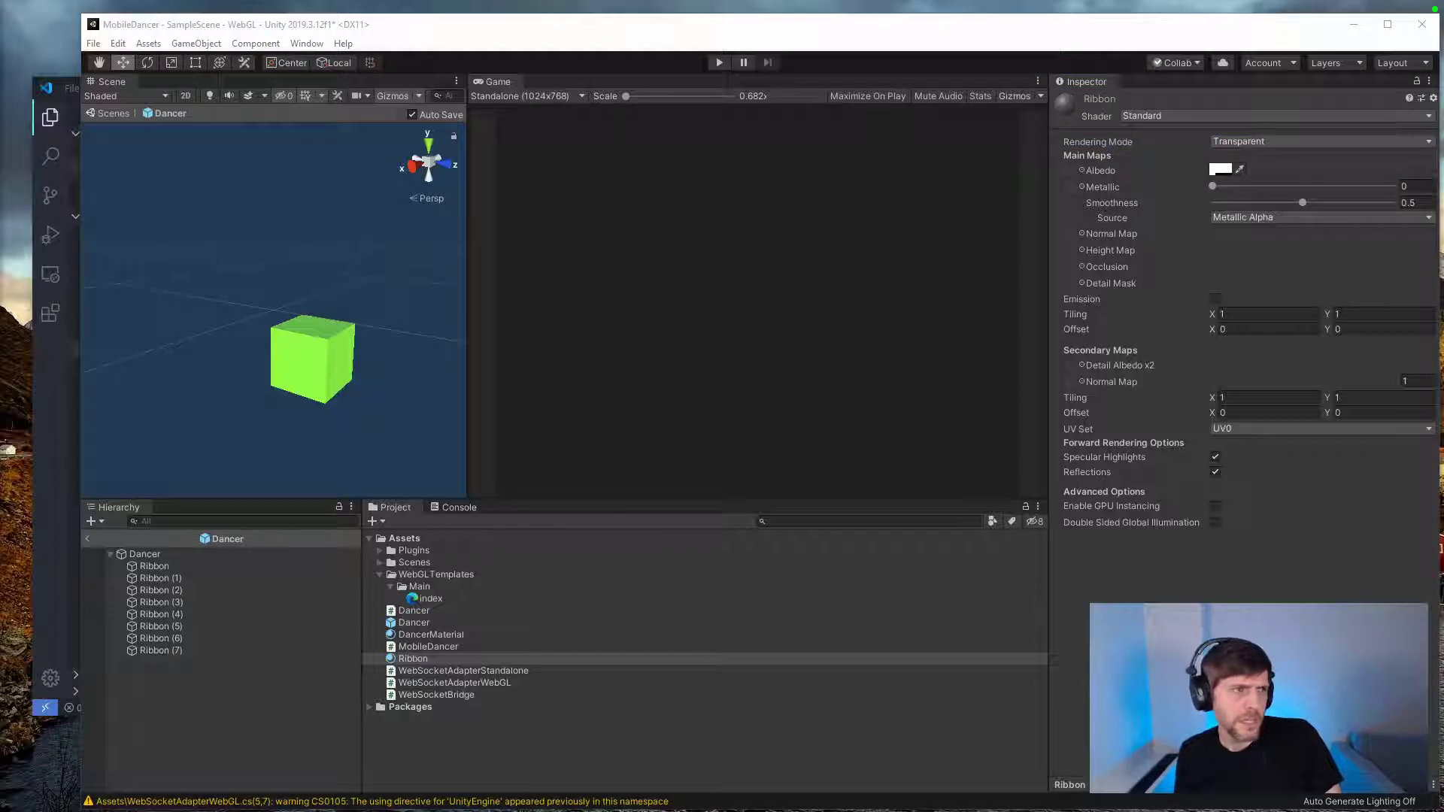
click(1220, 169)
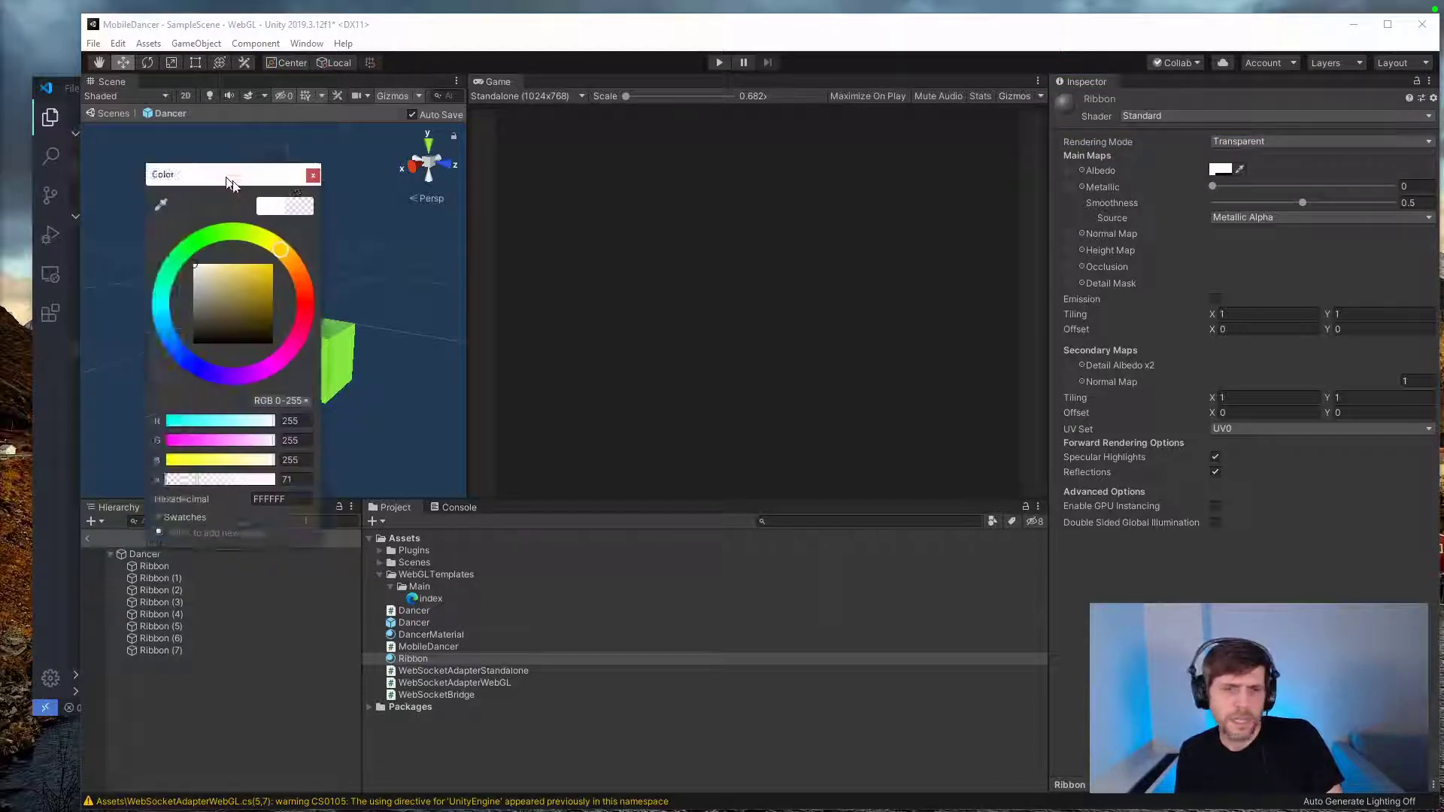
drag(1113, 470, 1099, 460)
click(1104, 486)
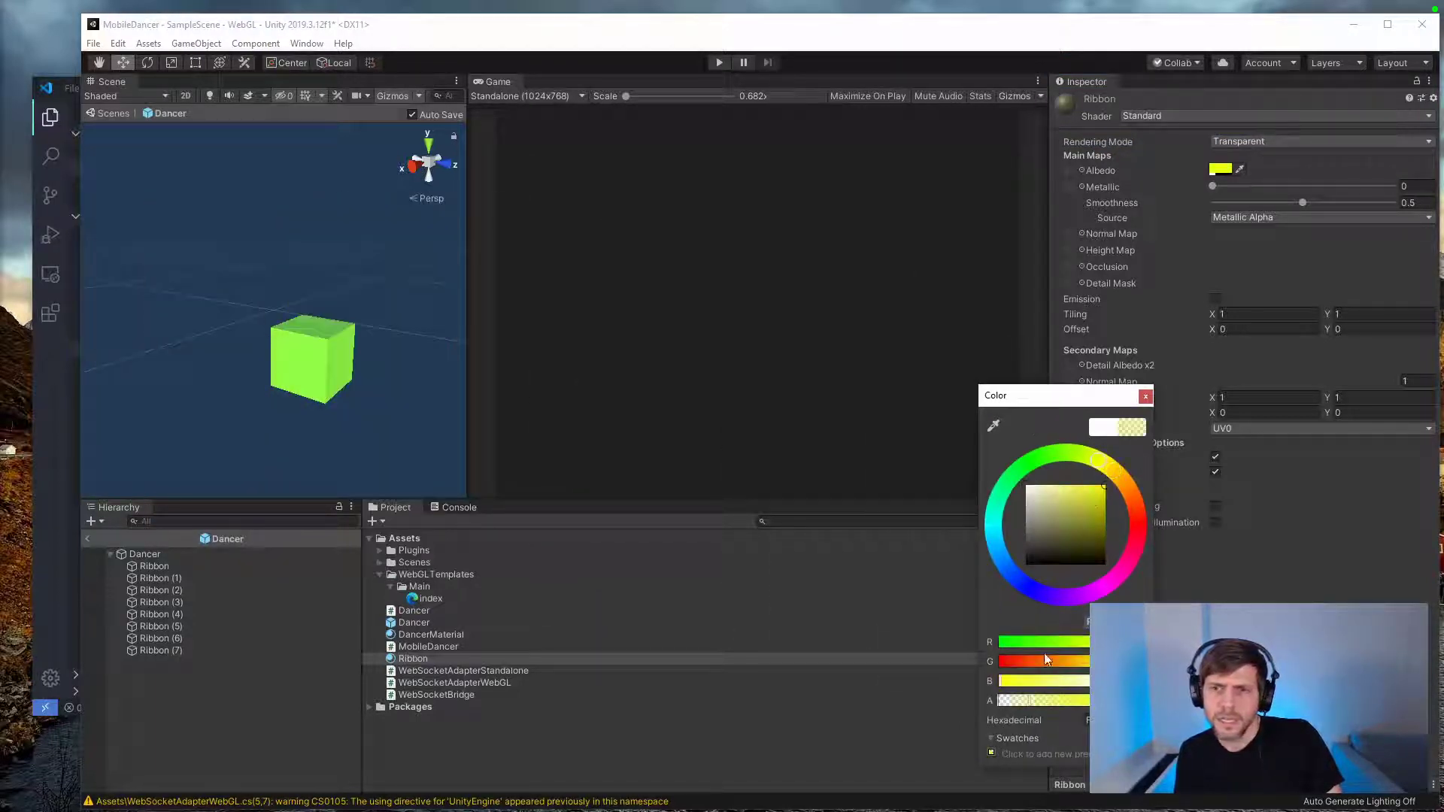
Step: Move the Dancer cube around in the scene to test its yellow trails, and undo the move
click(165, 554)
click(162, 554)
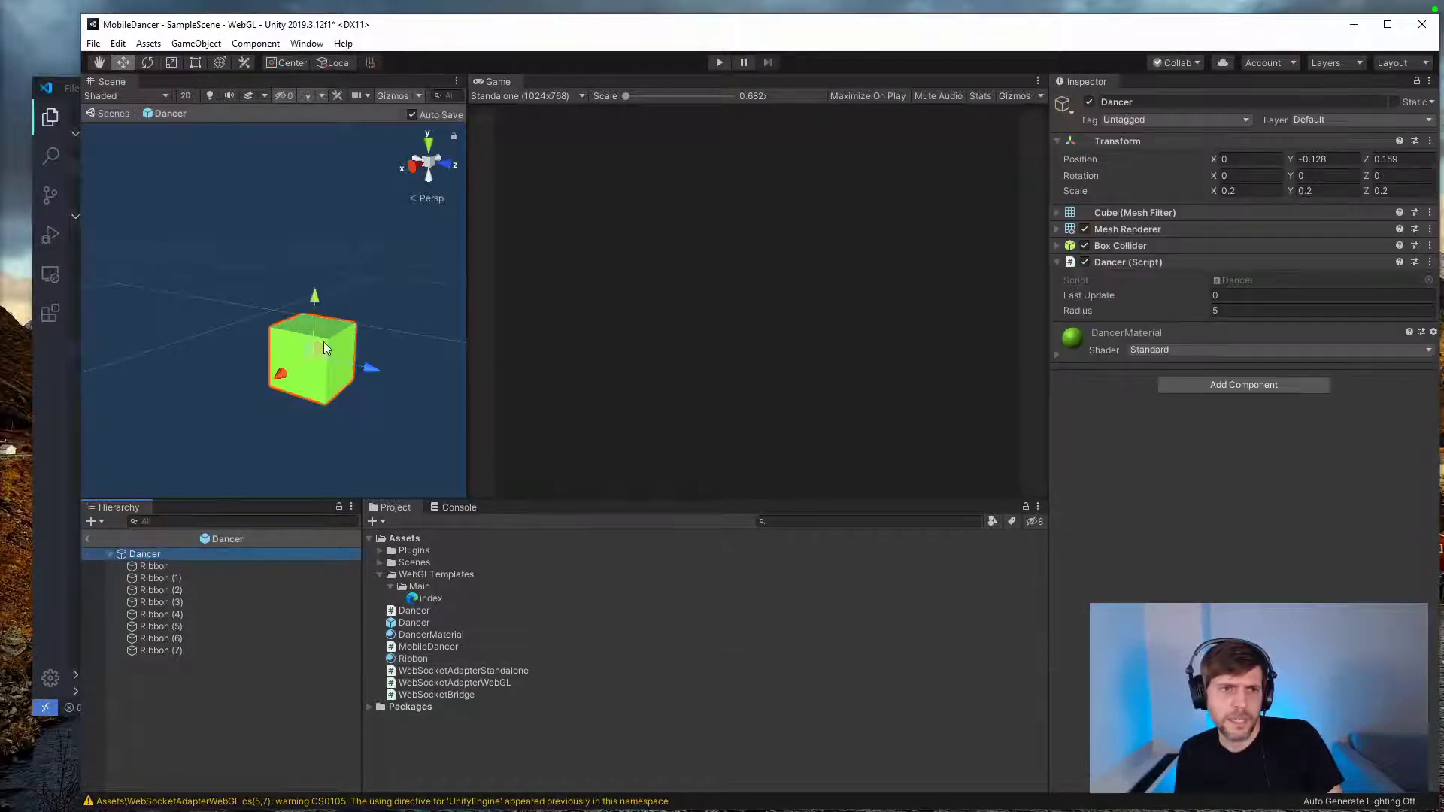
mouse_move(324, 341)
mouse_down()
mouse_move(265, 229)
mouse_move(259, 311)
mouse_move(468, 331)
mouse_move(279, 398)
mouse_move(372, 232)
mouse_move(259, 298)
mouse_move(316, 360)
mouse_up()
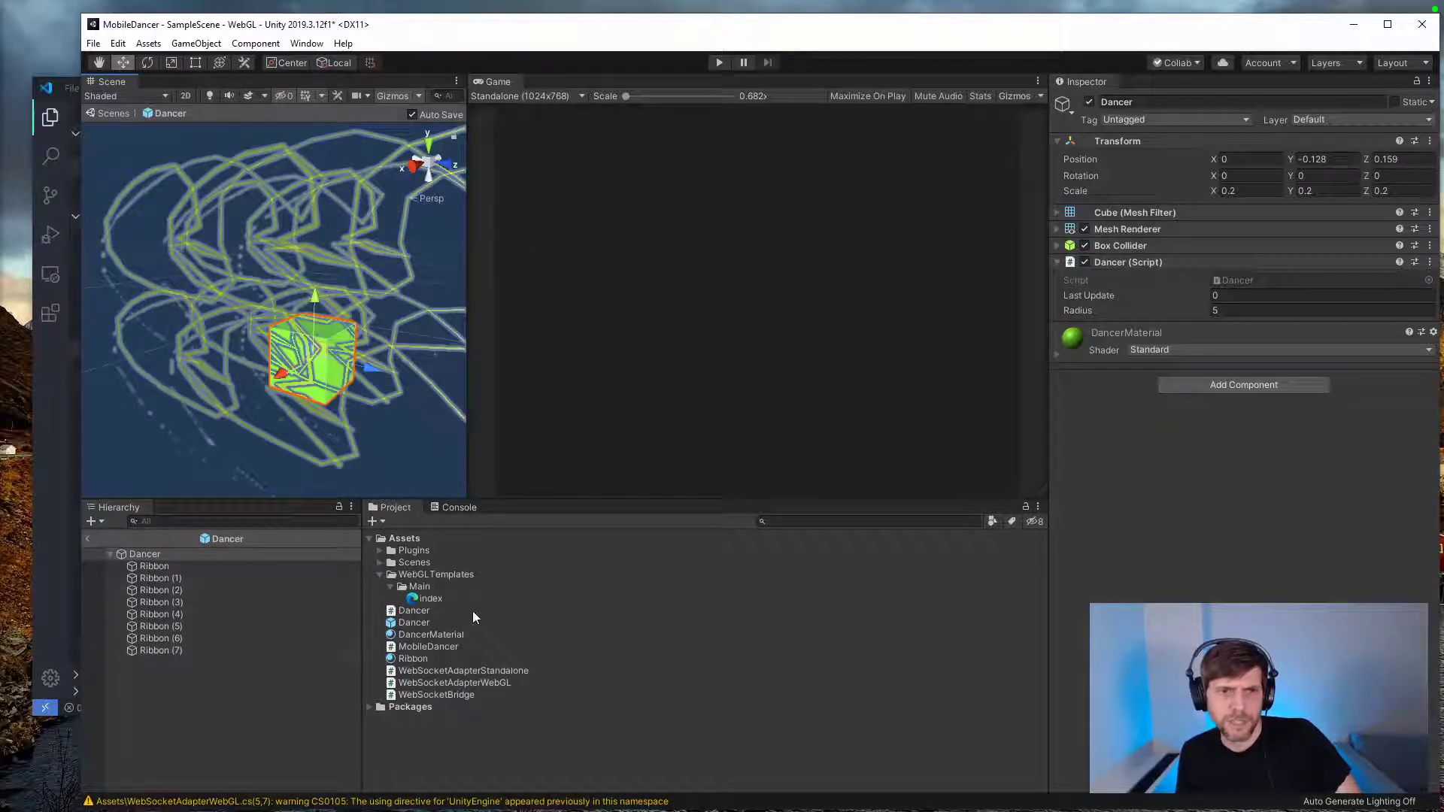
click(417, 658)
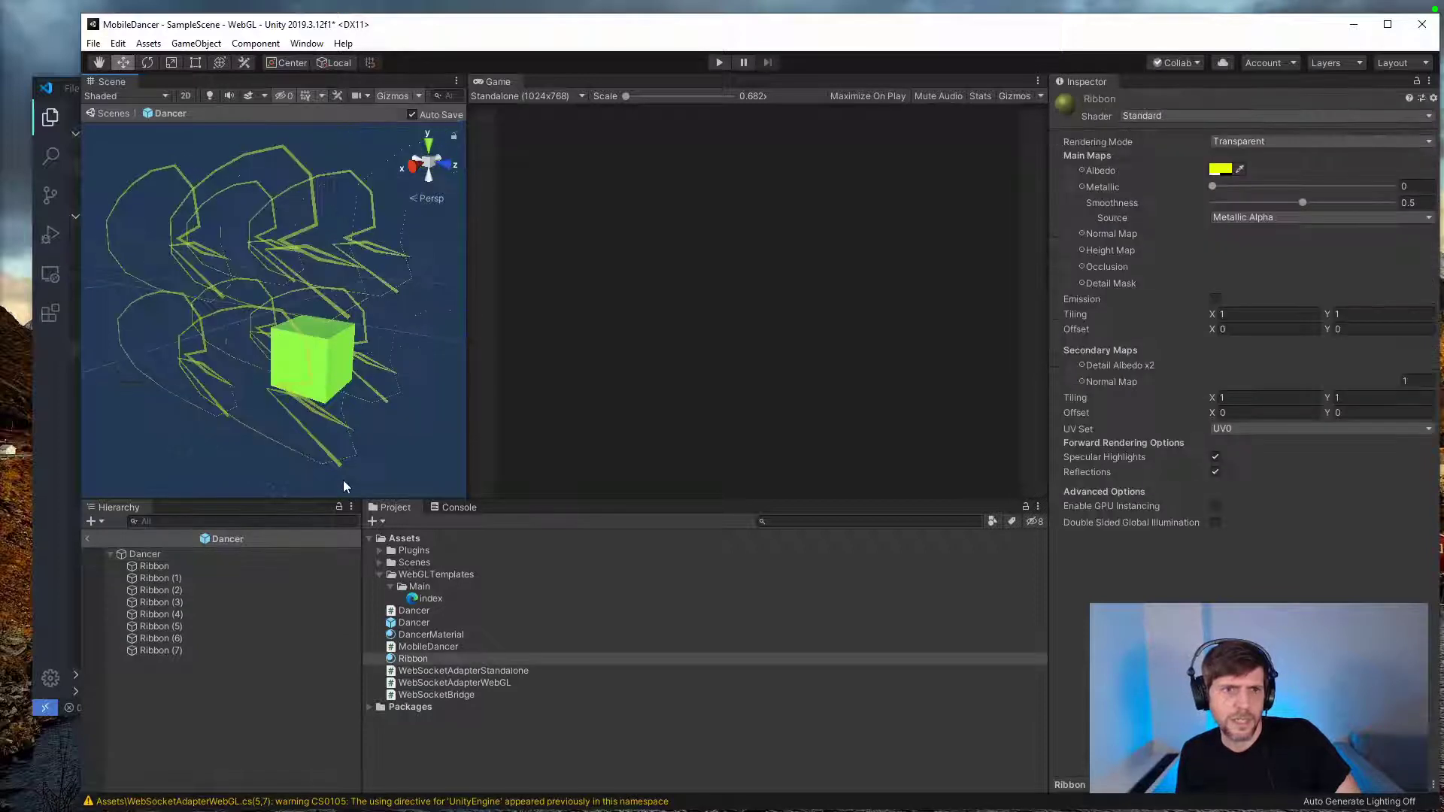
Step: Reset the Transform component of the Dancer prefab's root cube
click(164, 555)
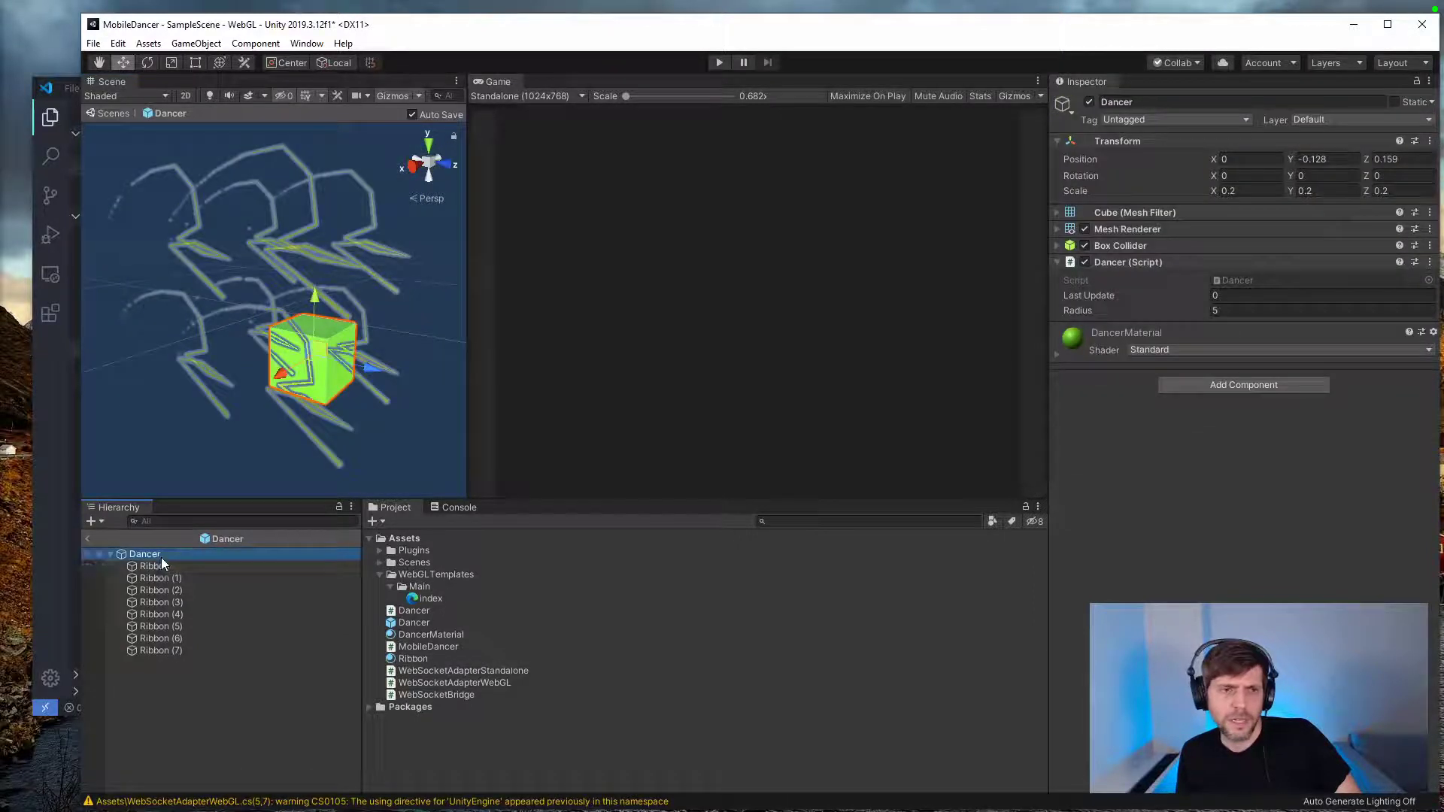
click(1429, 141)
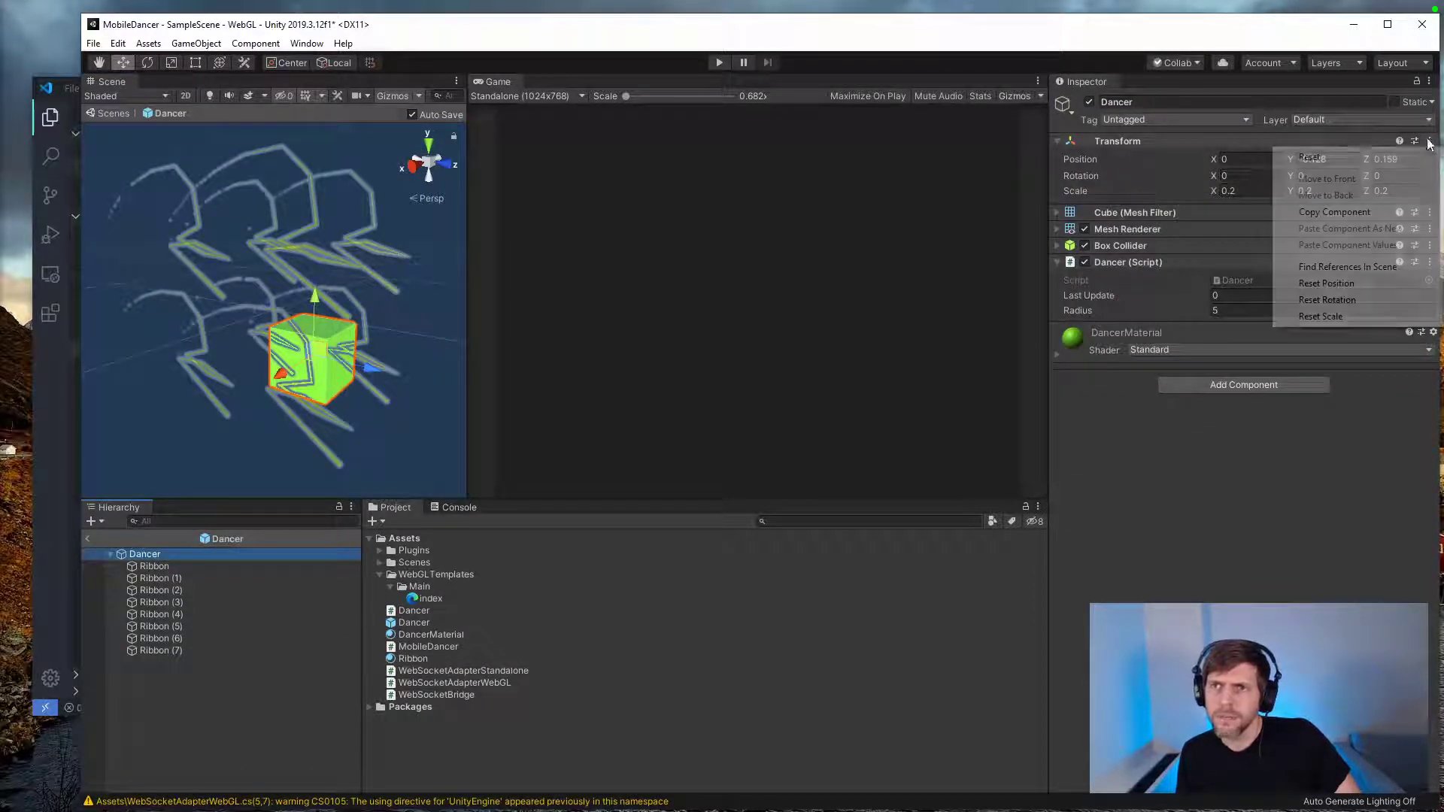
click(1306, 151)
click(287, 687)
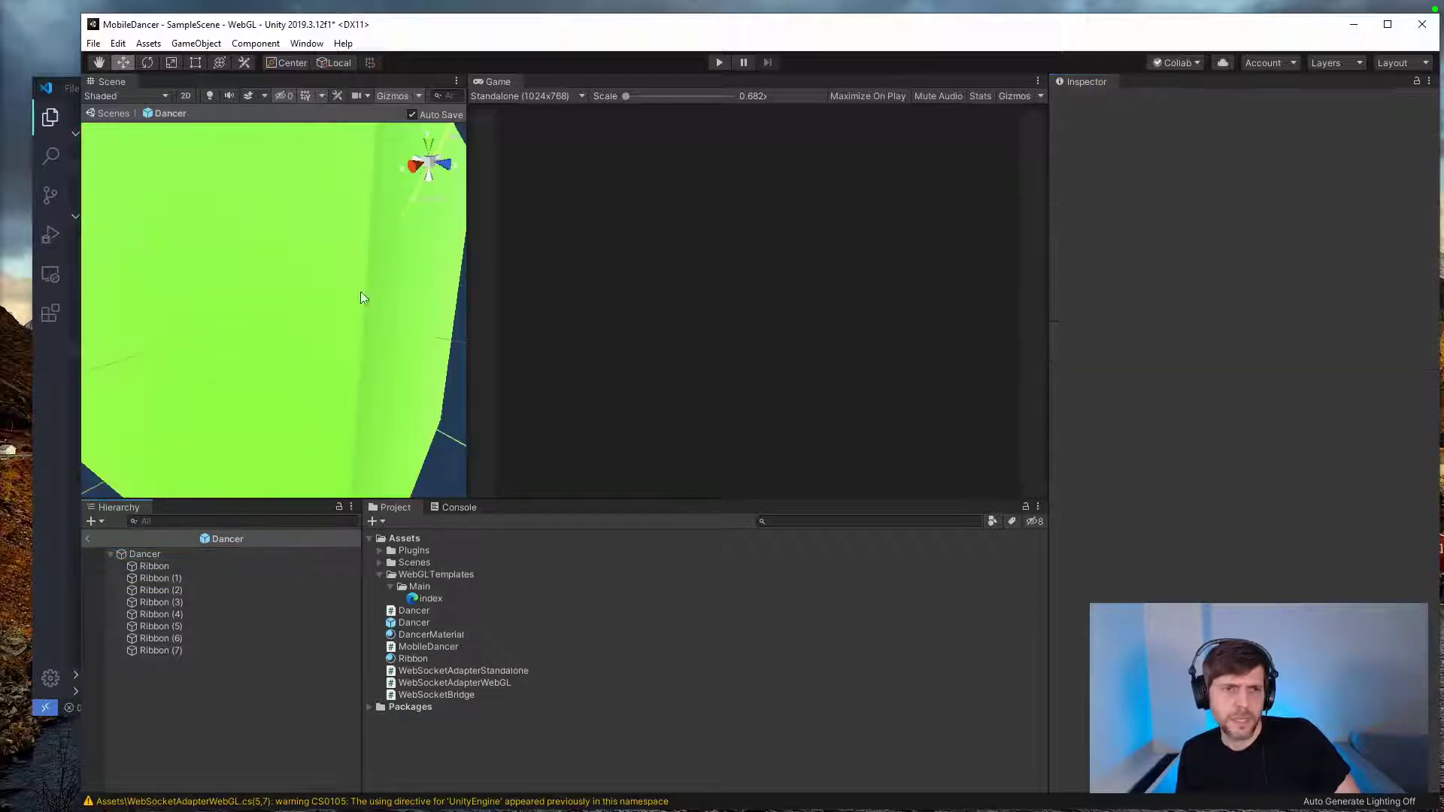
Step: Set the Dancer cube's scale to 0.25 on the X, Y and Z axes
click(150, 556)
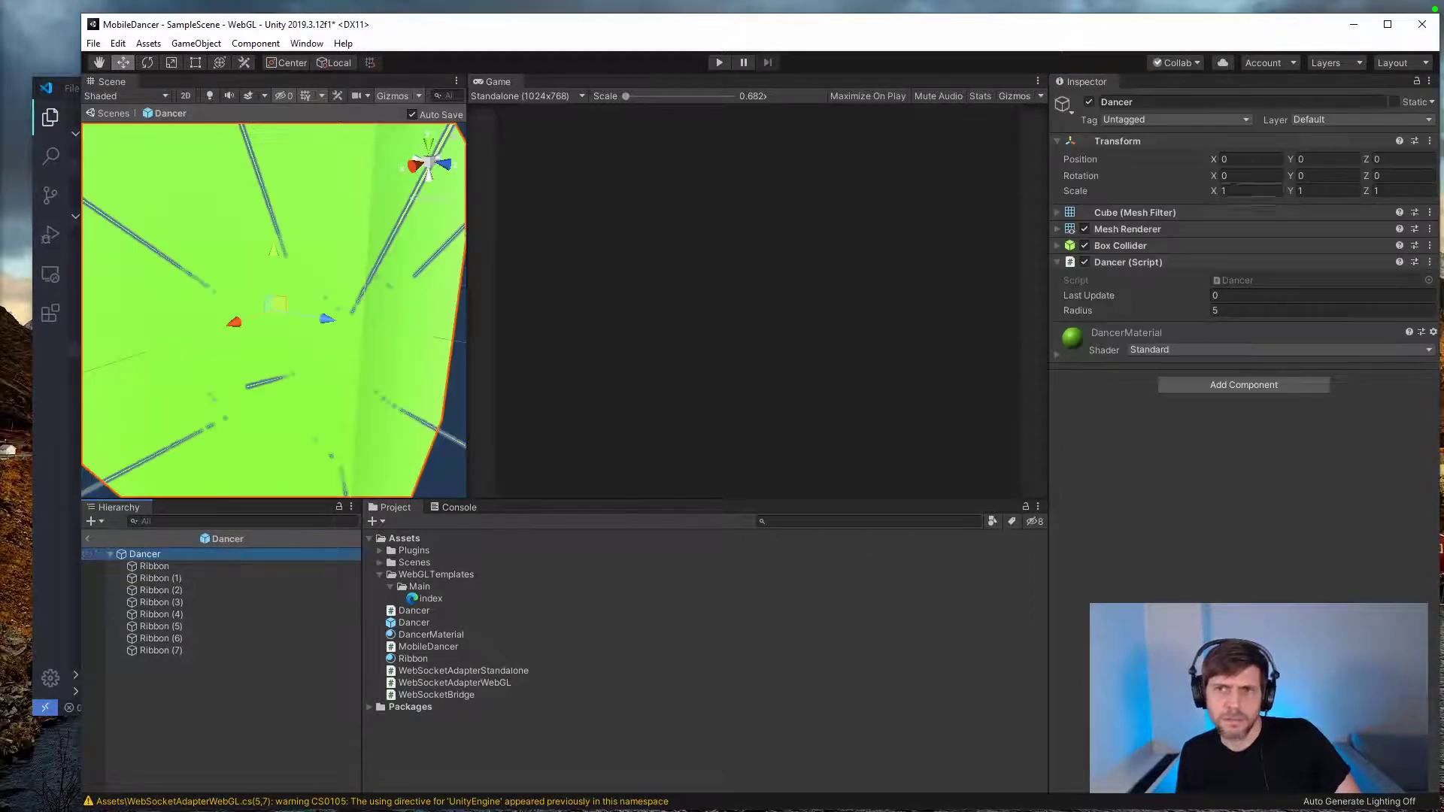
click(1245, 190)
text(0.25)
key(Tab)
text(0.25)
key(Tab)
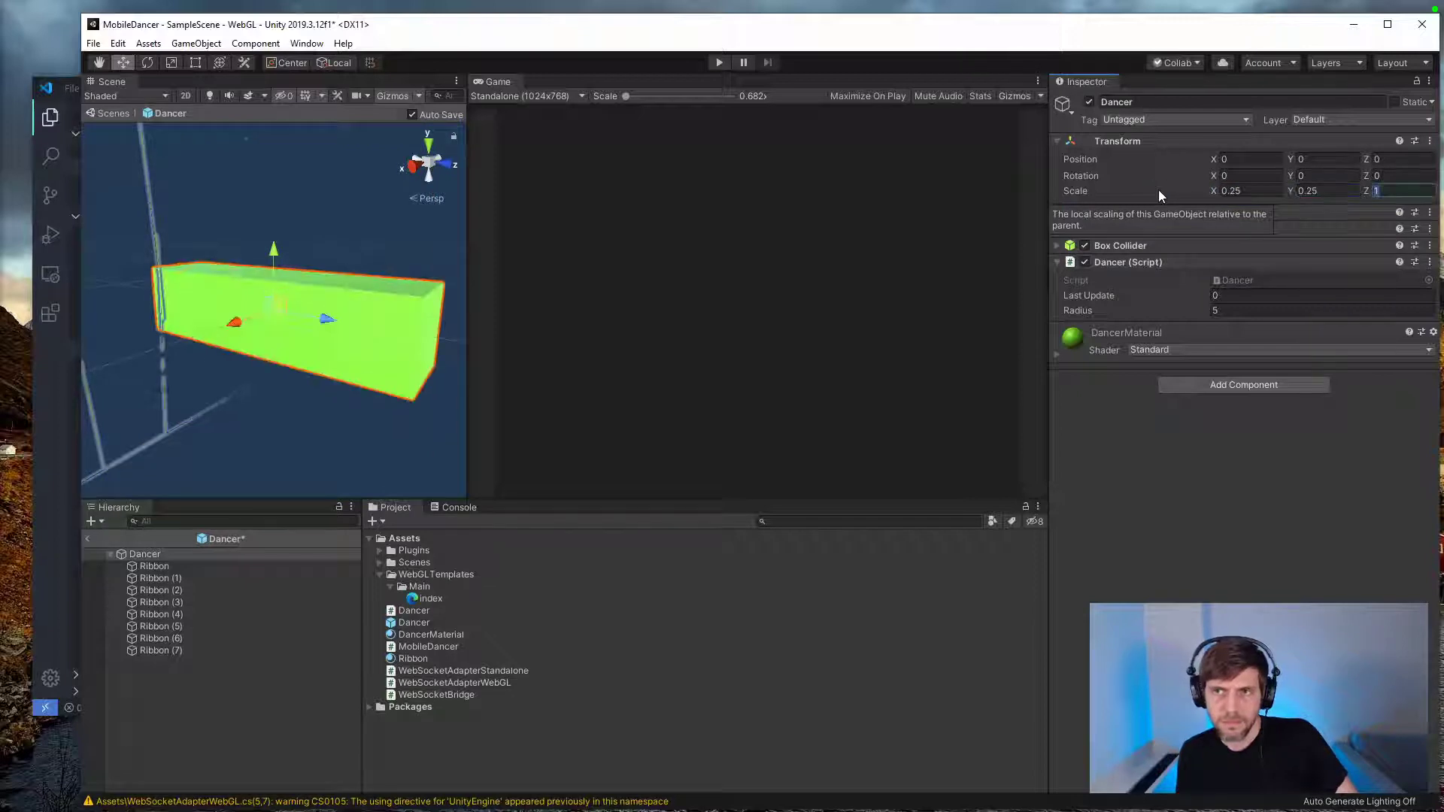
text(0.25)
click(182, 599)
Step: Test the trails by moving the Dancer cube, undo the move, and make the Ribbon material's yellow albedo opaque
click(165, 553)
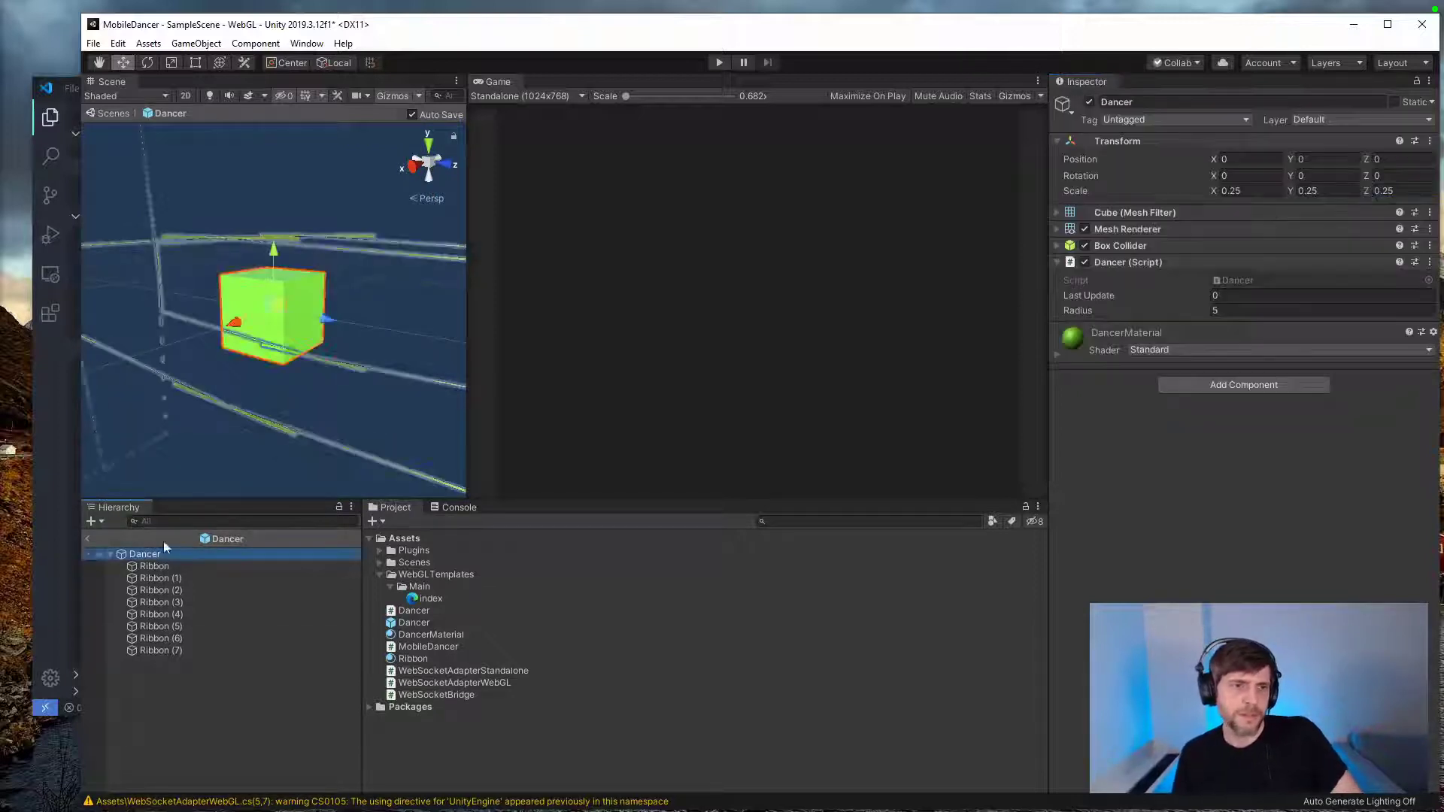
click(279, 303)
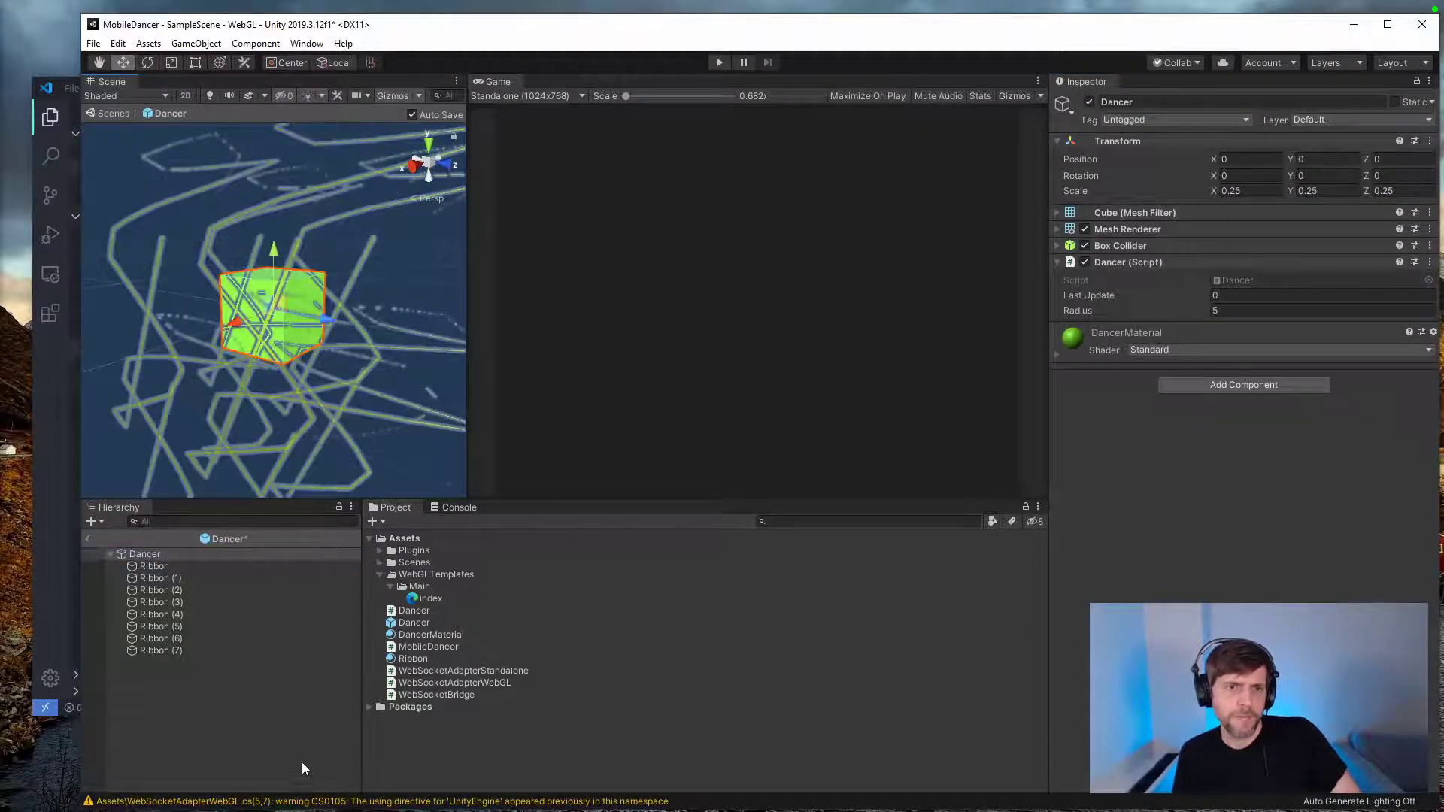
click(425, 647)
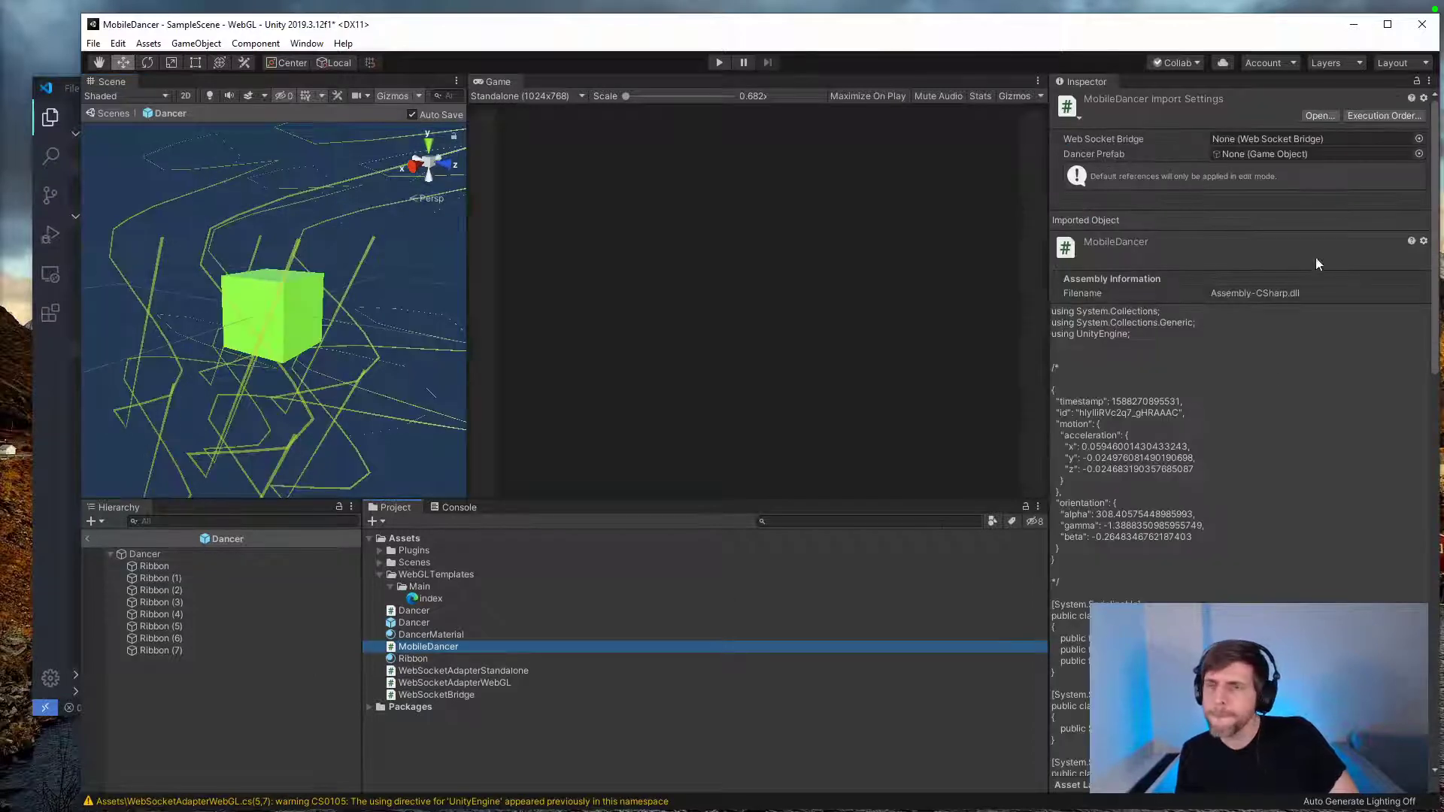
click(418, 658)
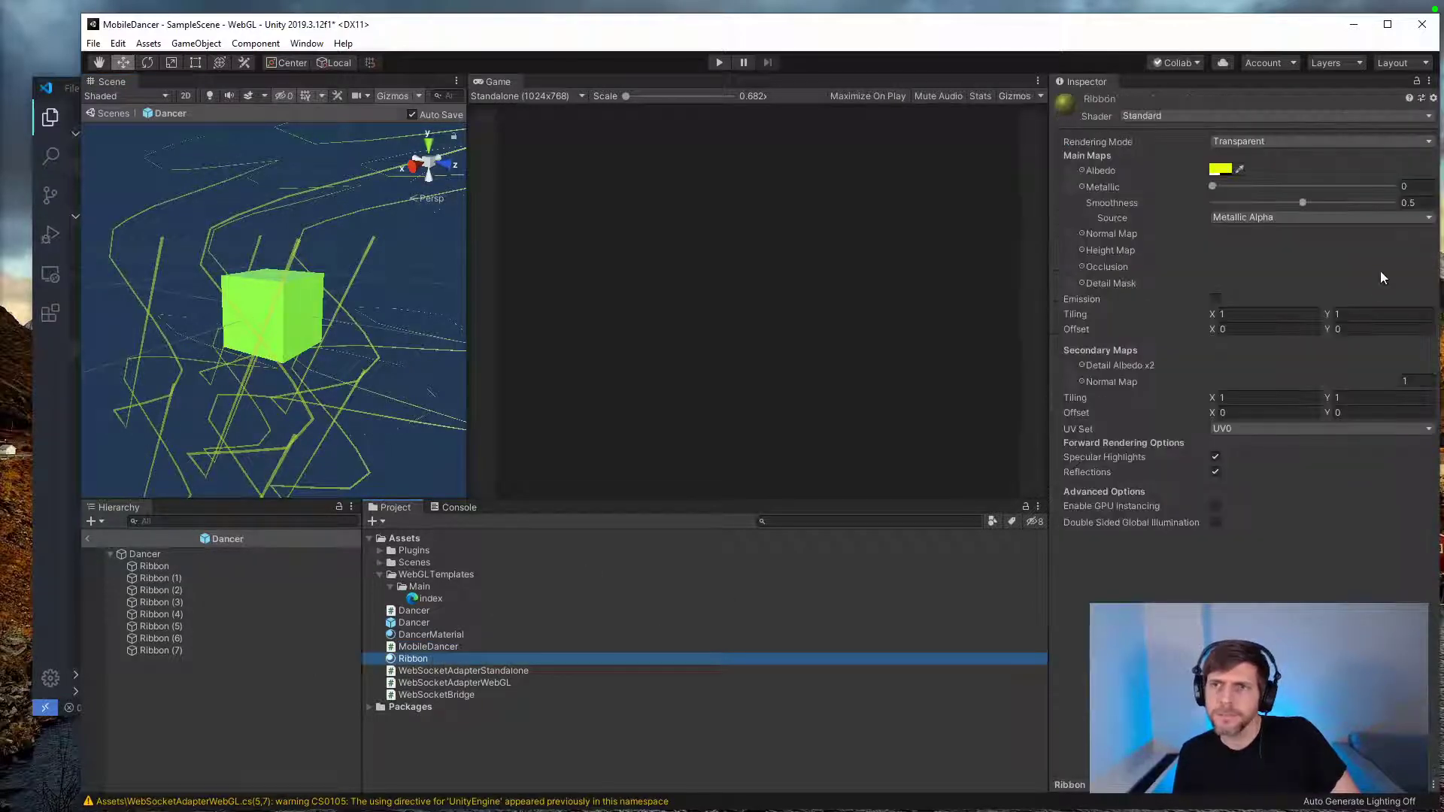
click(1219, 169)
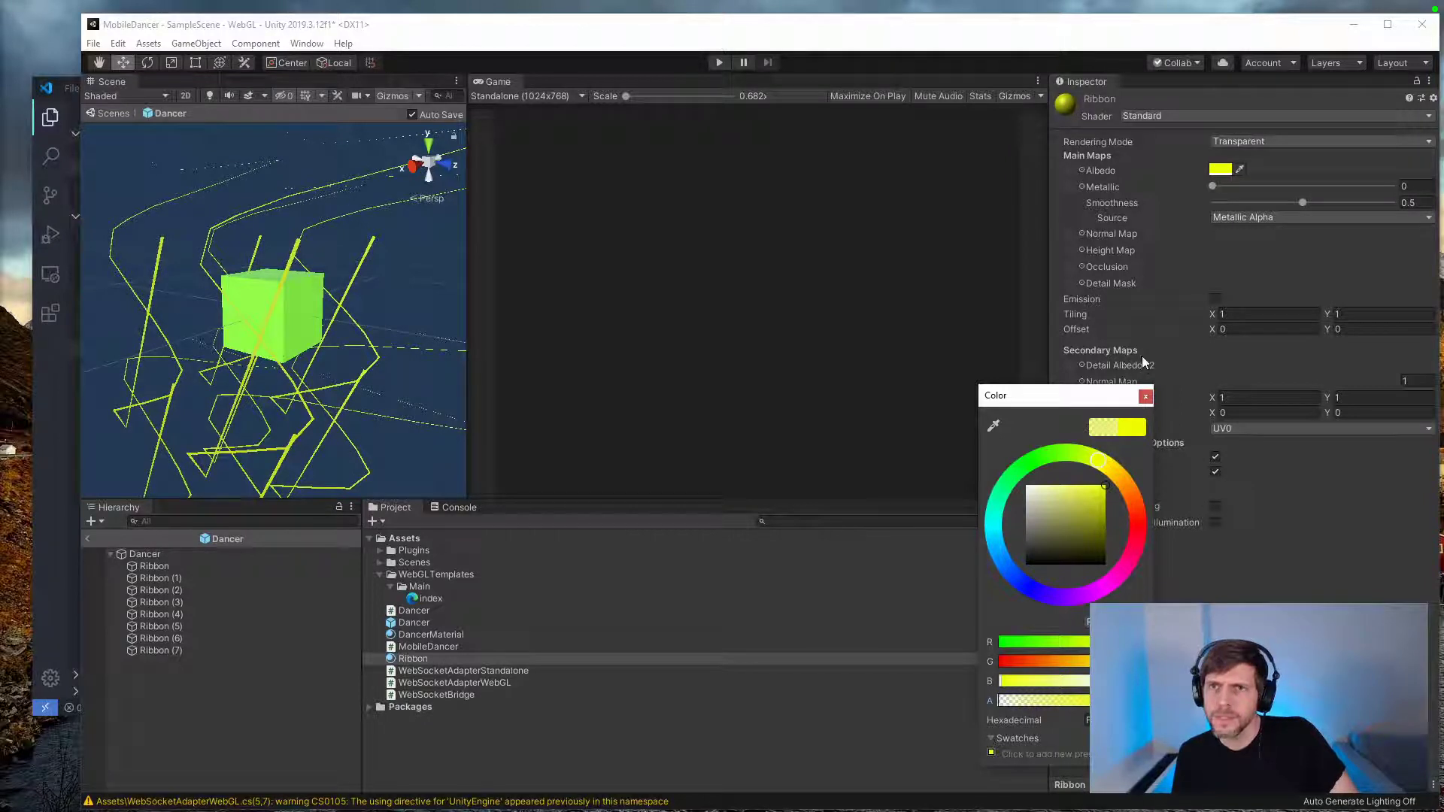
click(1145, 396)
Step: Change the Ribbon material's shader to Particles/Standard Unlit and its color mode to Additive
click(1147, 116)
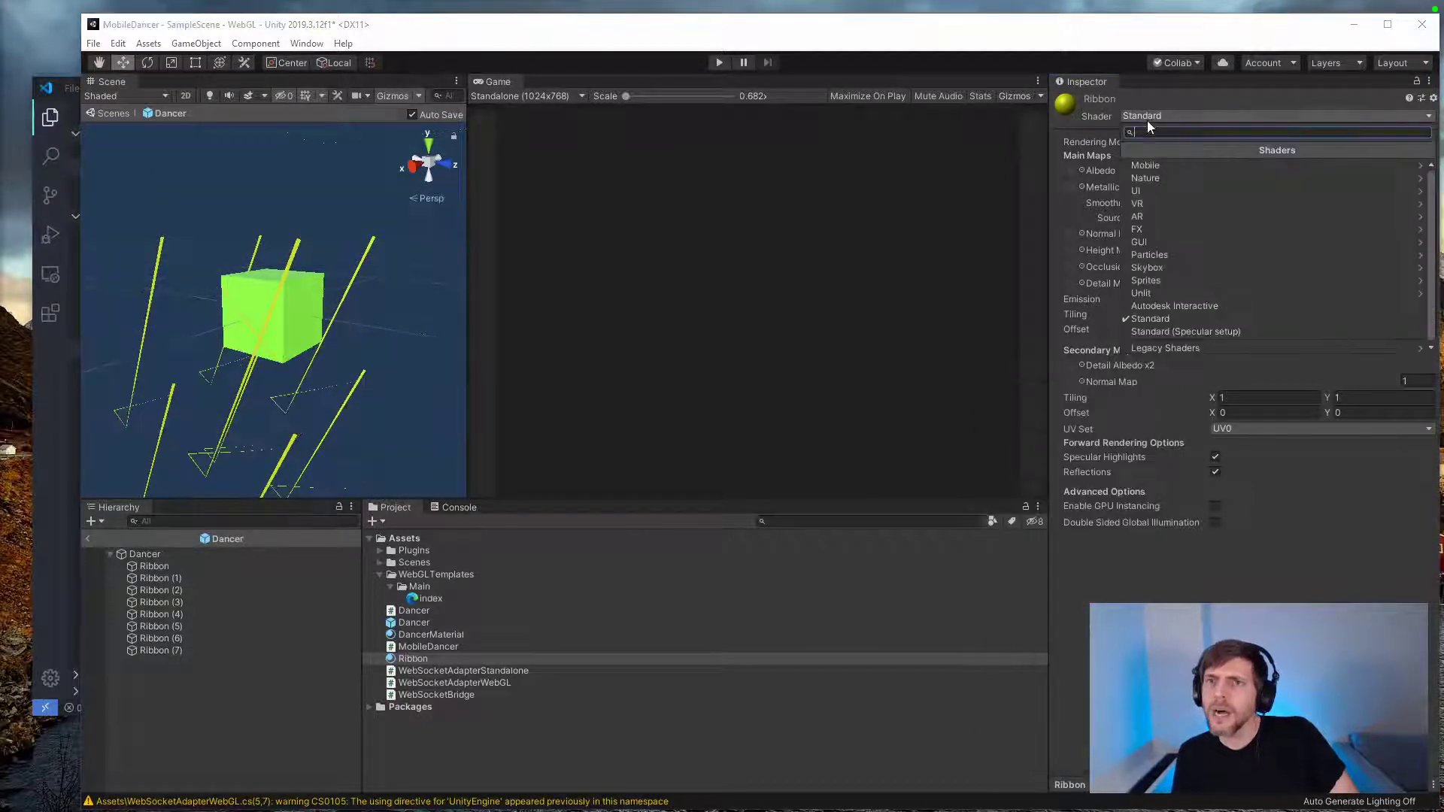
click(1163, 255)
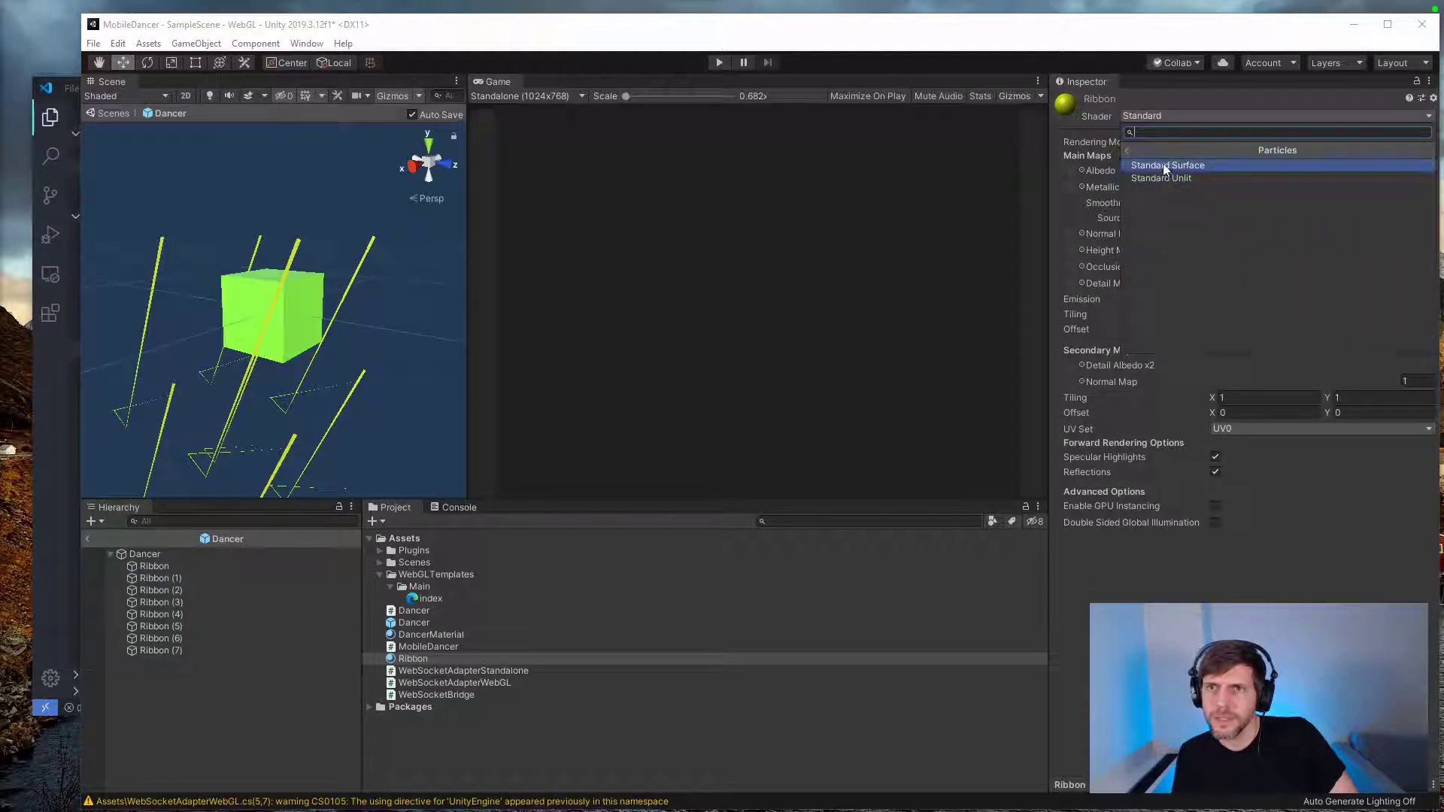
click(1162, 178)
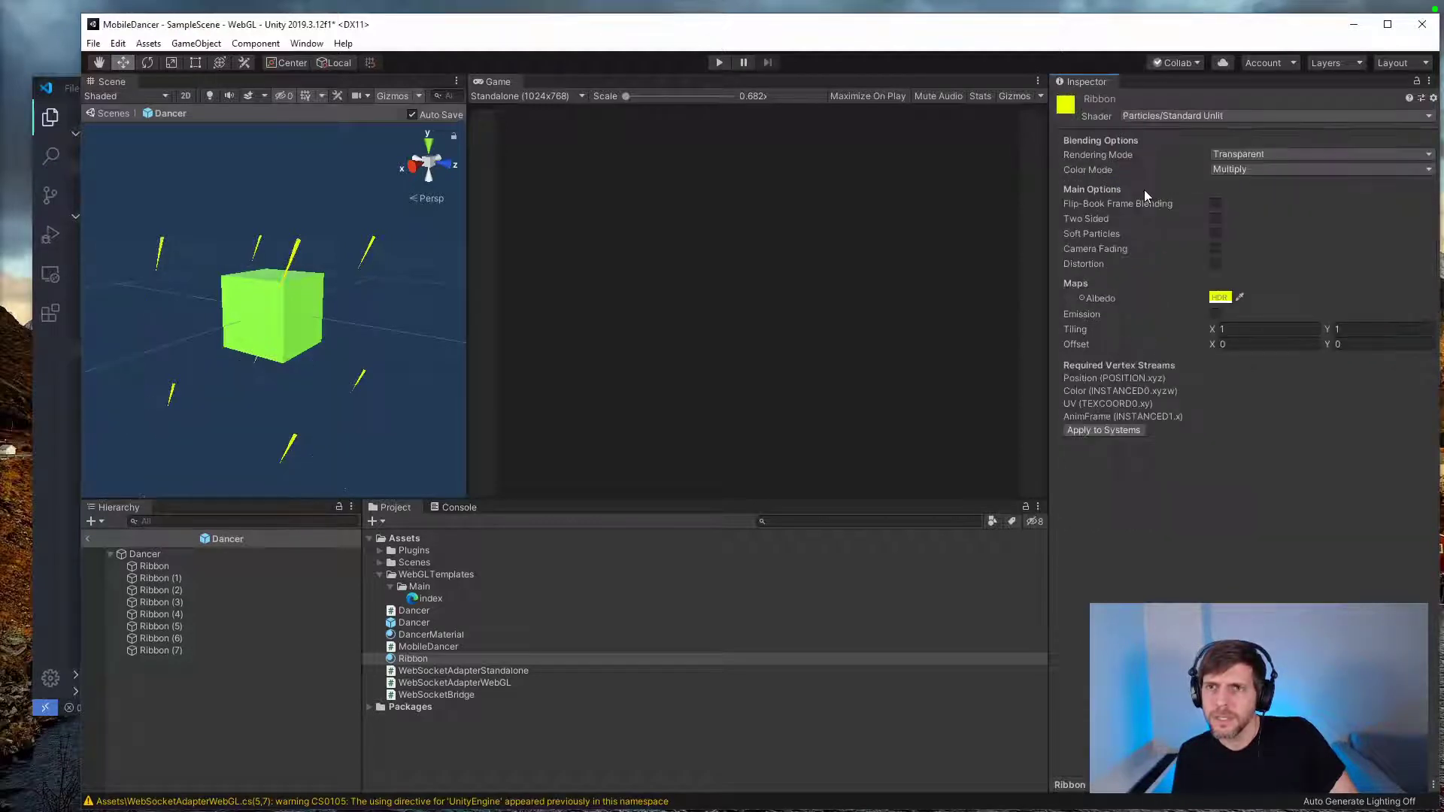
click(1233, 168)
click(1240, 198)
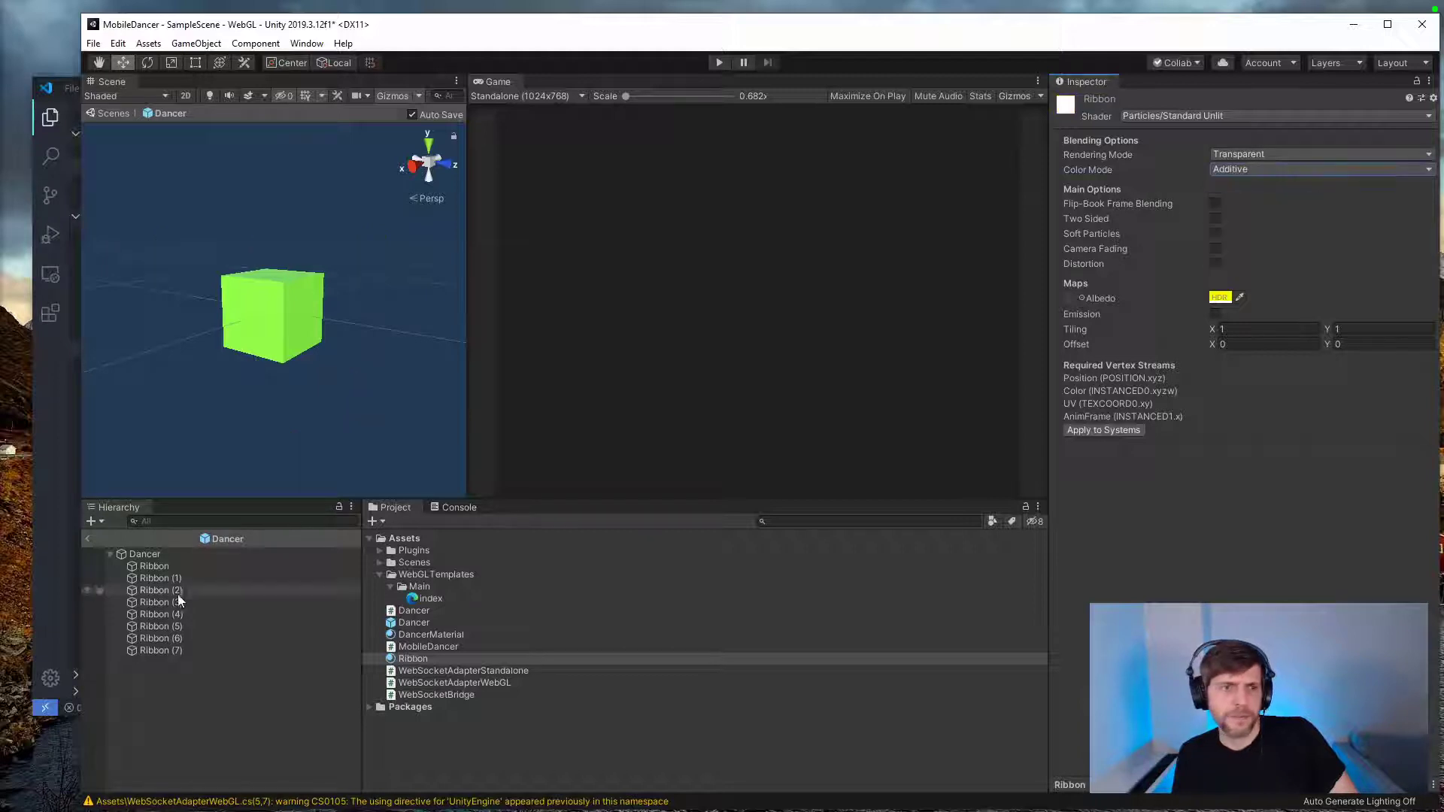
Step: Test the additive trails by moving the Dancer cube, and change the Ribbon material's albedo to a semi-transparent turquoise
click(173, 554)
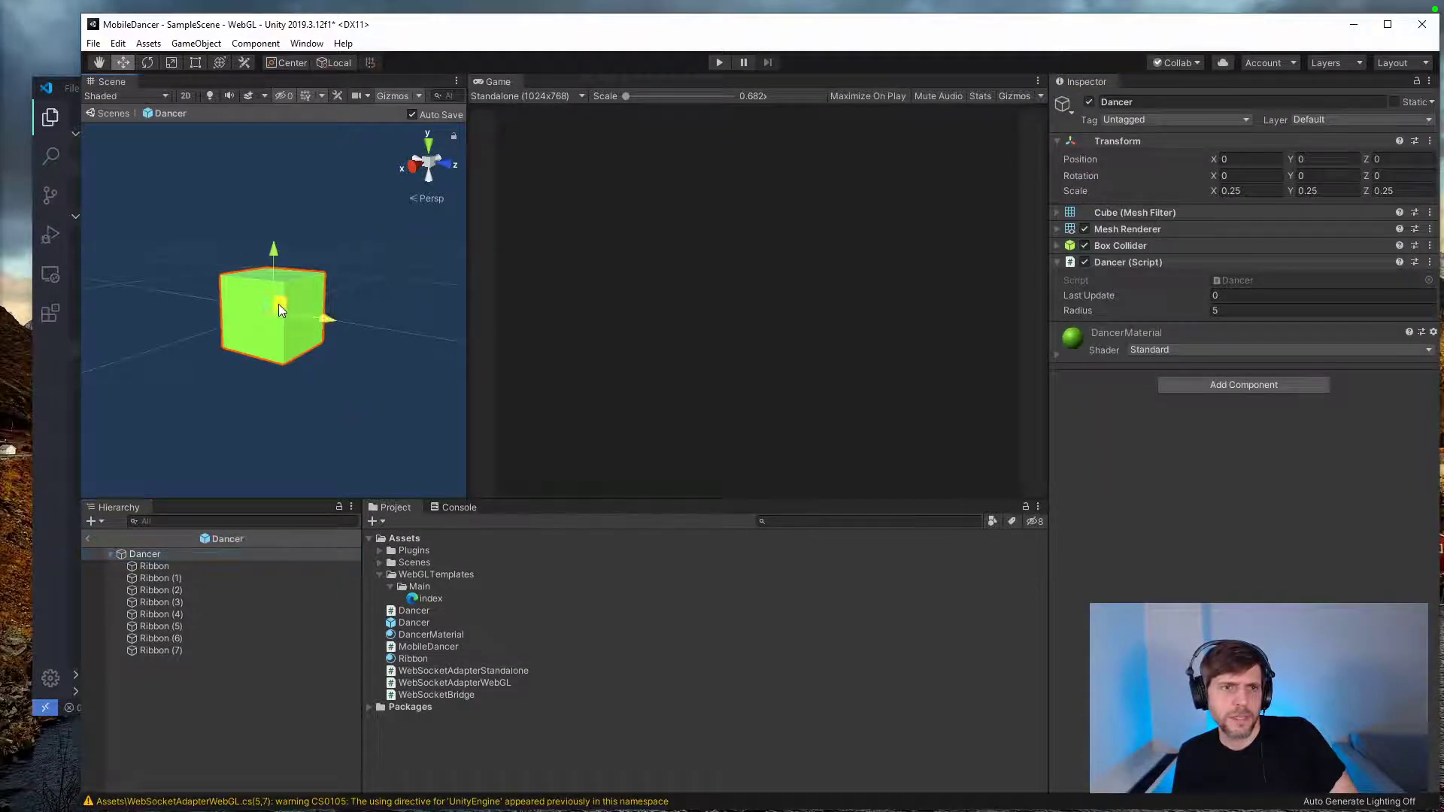
drag(278, 304, 316, 380)
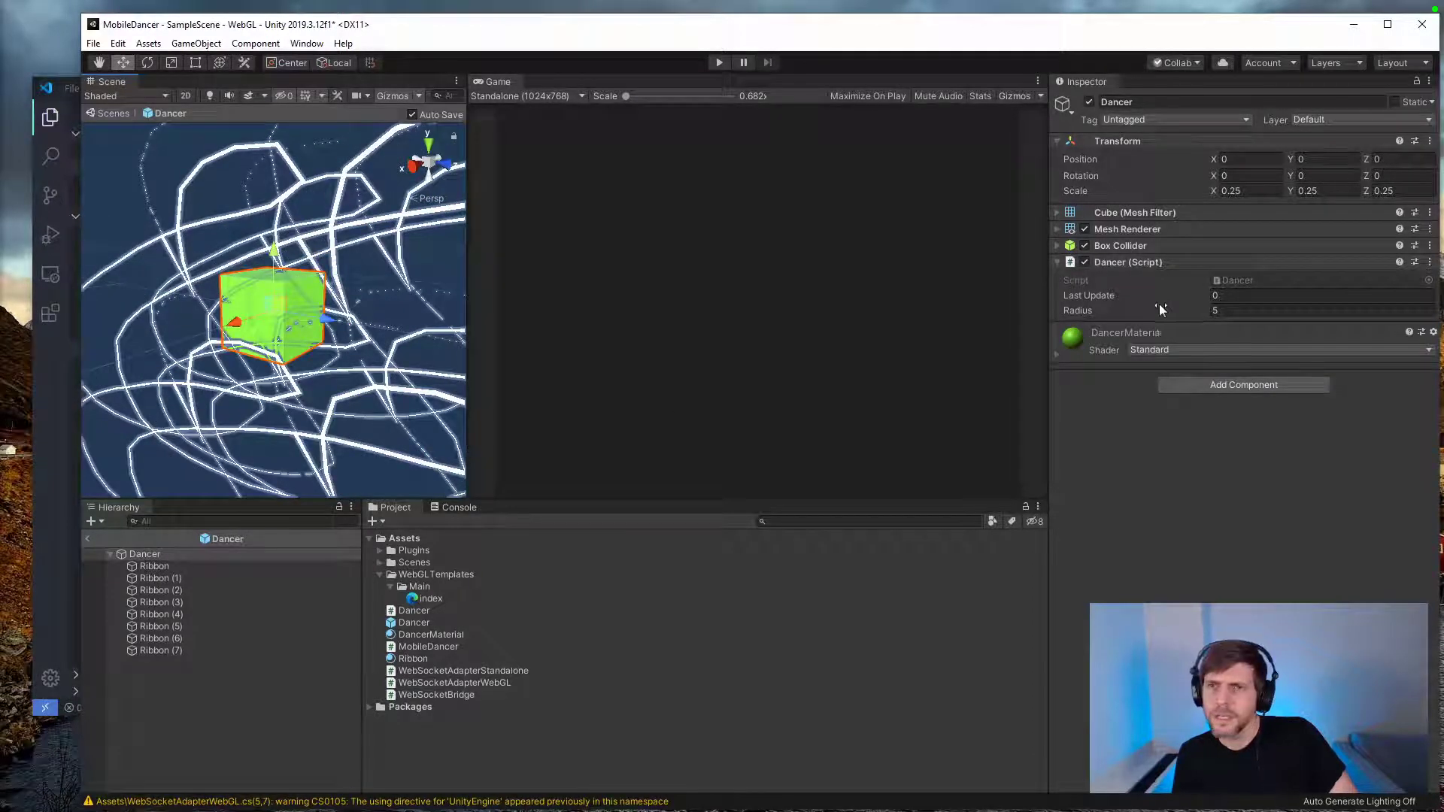
click(436, 659)
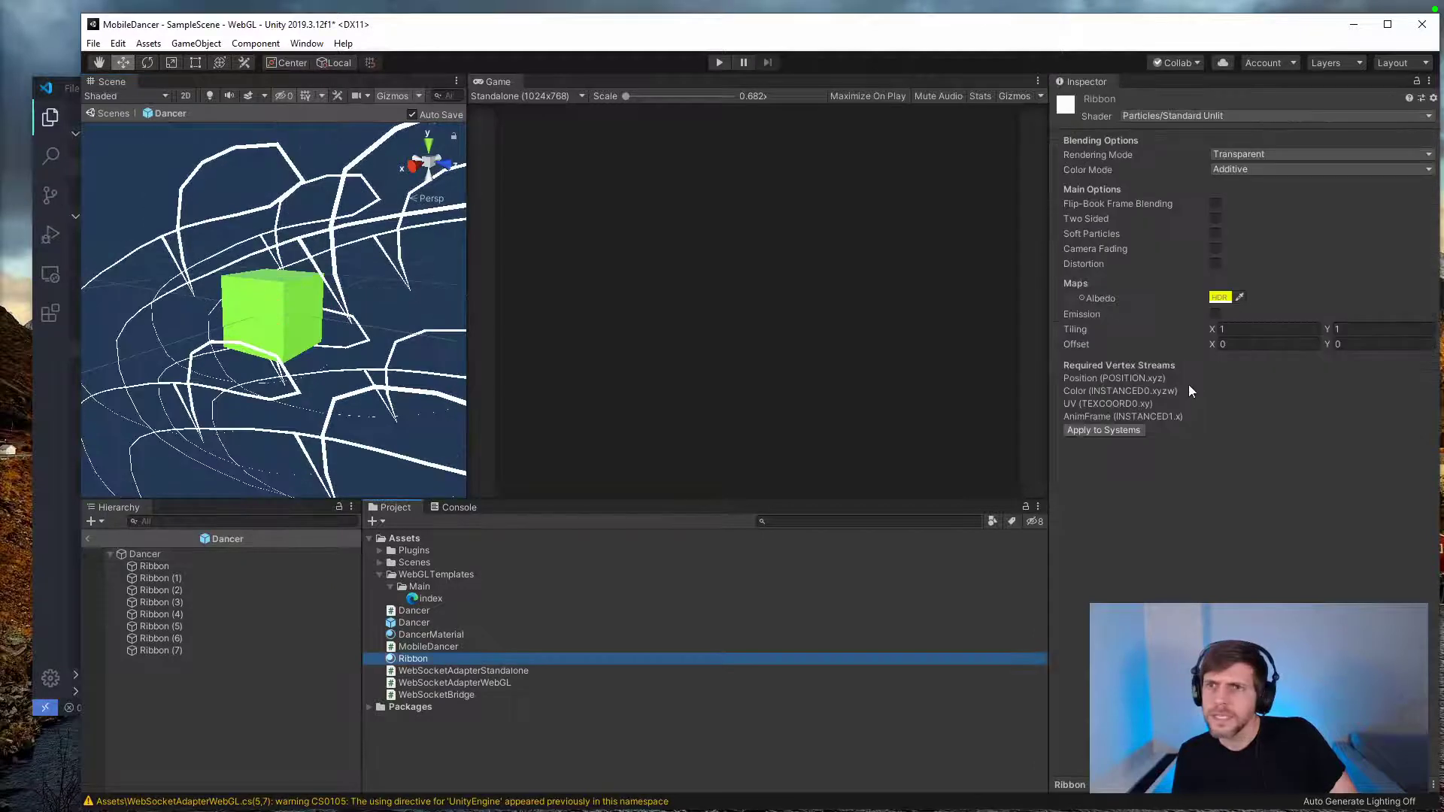
click(1220, 298)
mouse_move(1037, 699)
mouse_down()
mouse_move(1050, 703)
mouse_move(1013, 710)
mouse_up()
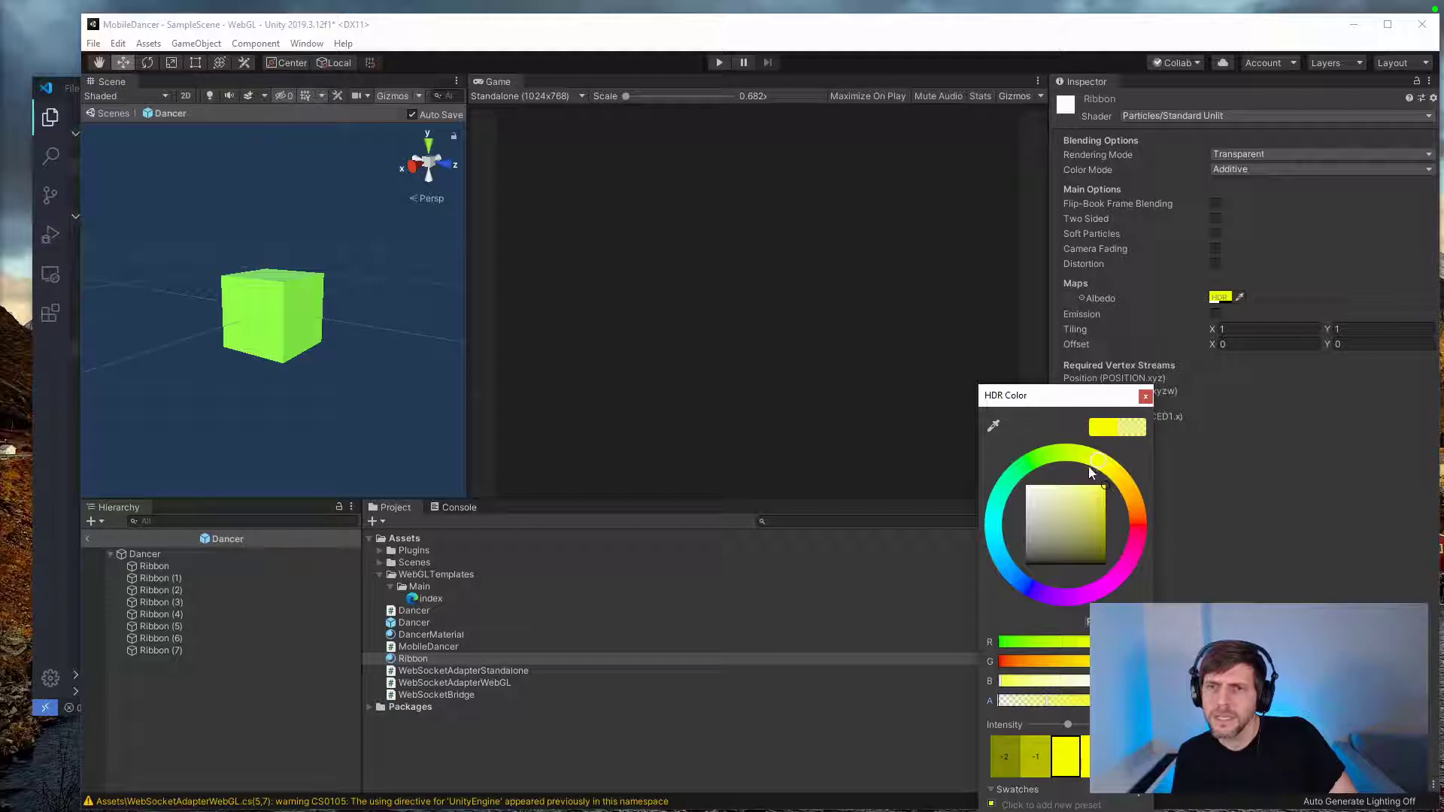
drag(1092, 472, 991, 491)
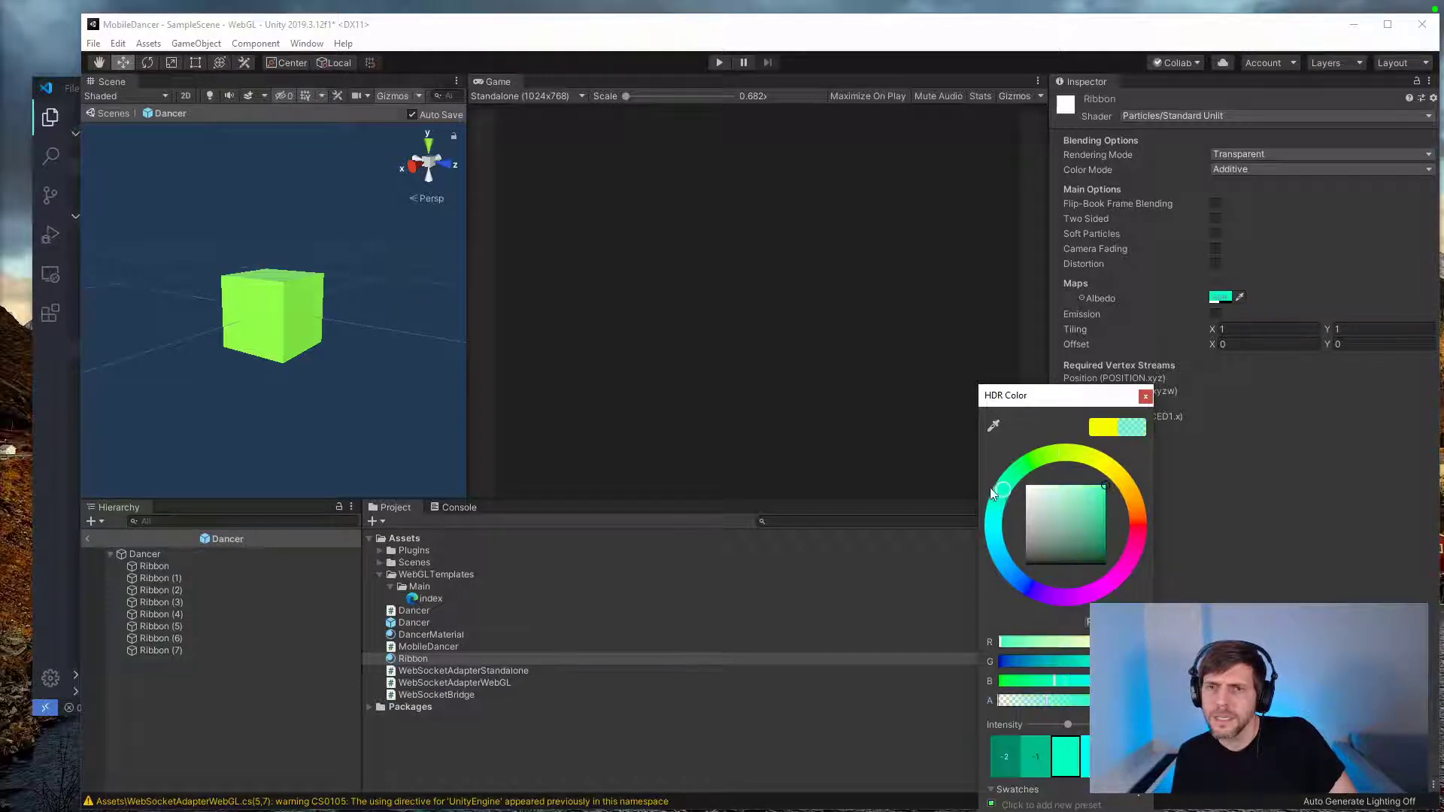
click(1144, 396)
Step: Move the Dancer cube around to test the recolored trails, undo the move, and run the scene in play mode
click(145, 554)
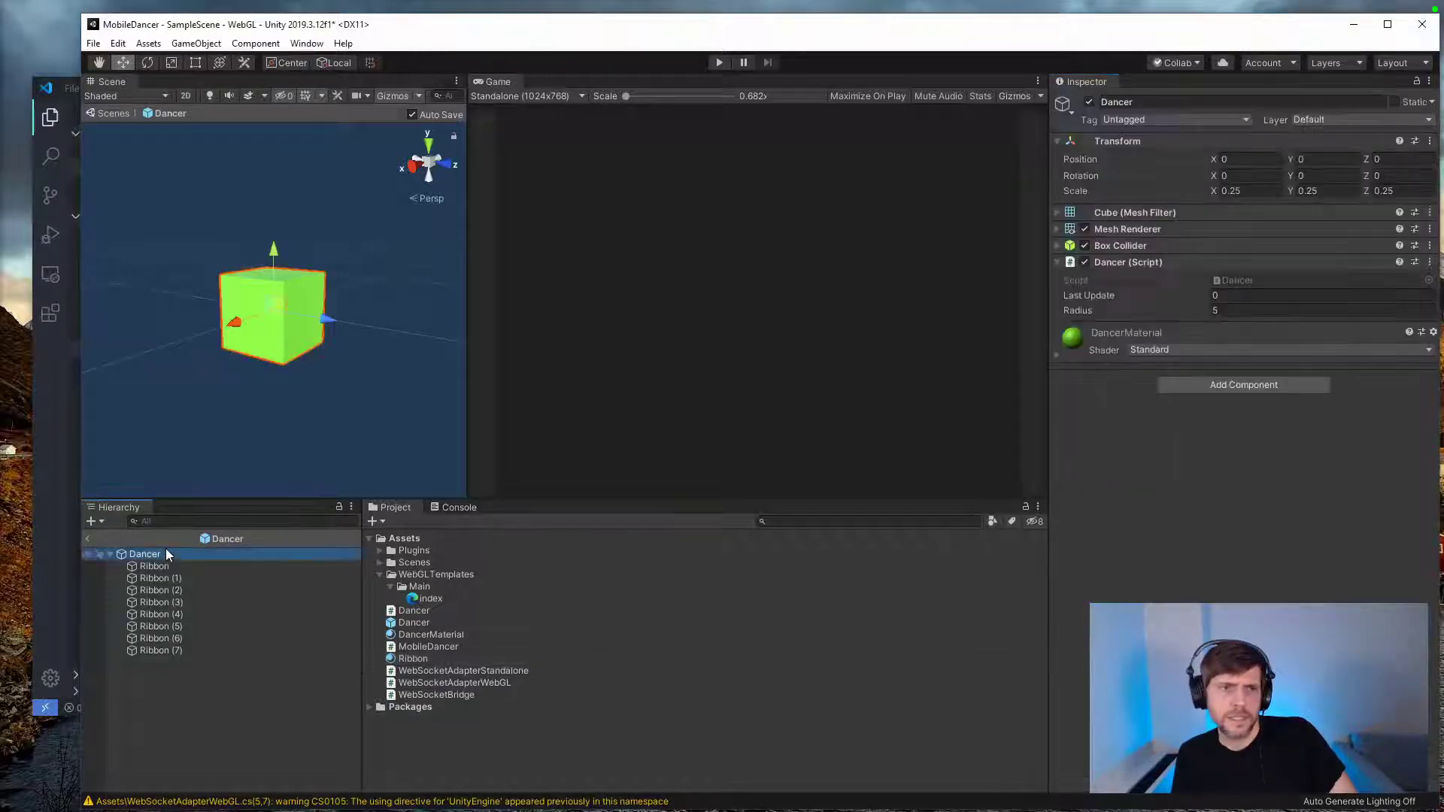
drag(279, 291, 368, 274)
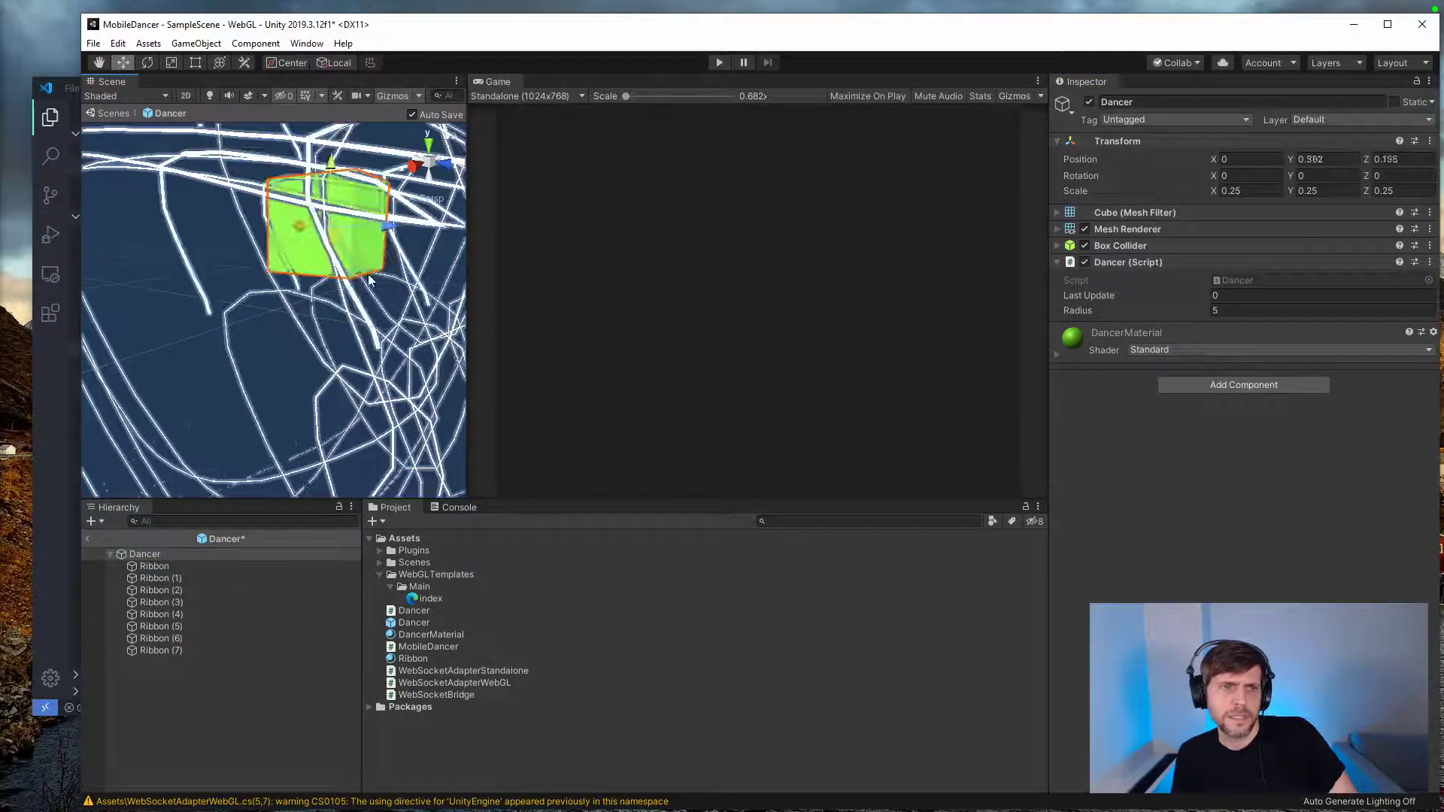
click(719, 63)
click(719, 63)
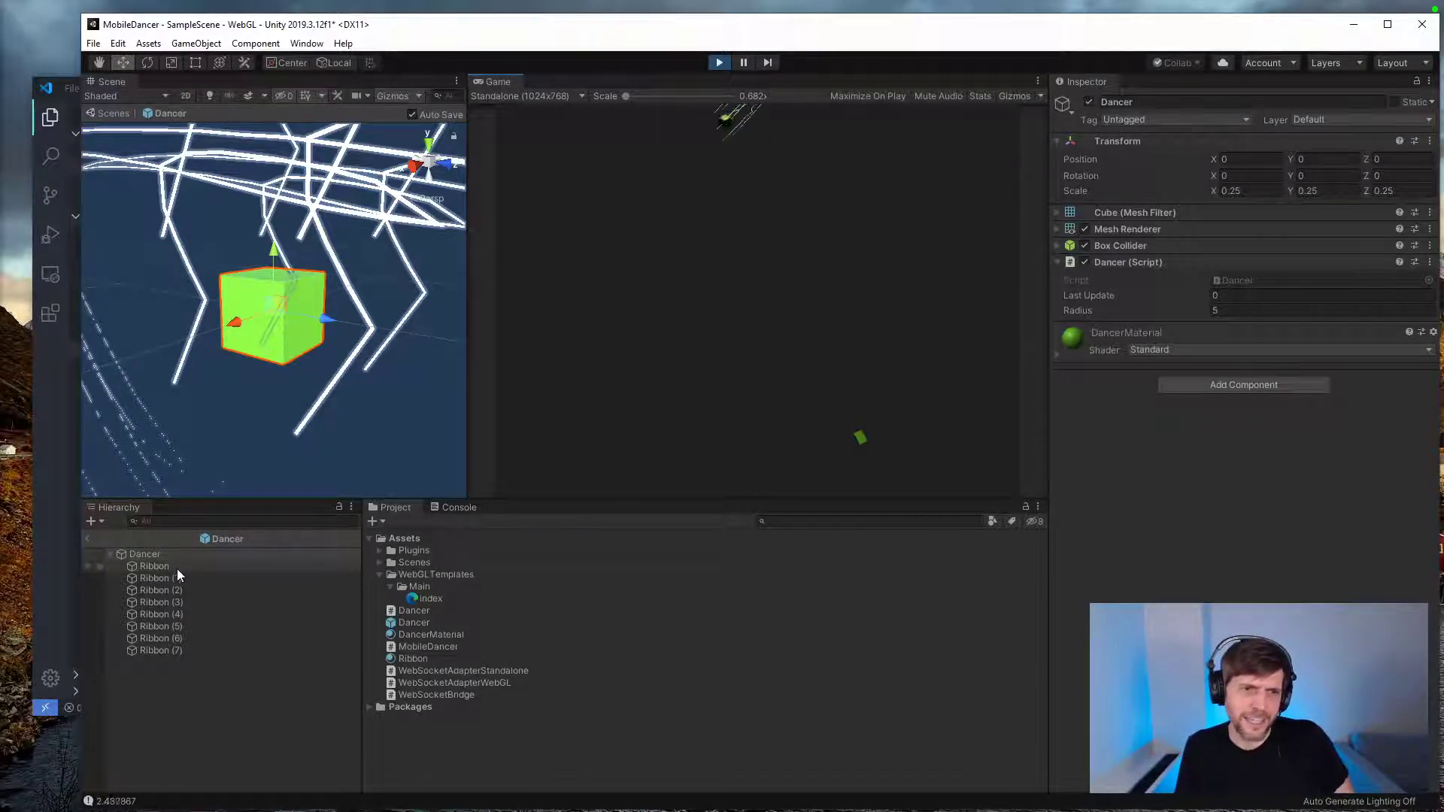
Step: Leave the Dancer prefab and show the running game in a maximized Game view at Free Aspect, with the editor window maximized
click(87, 539)
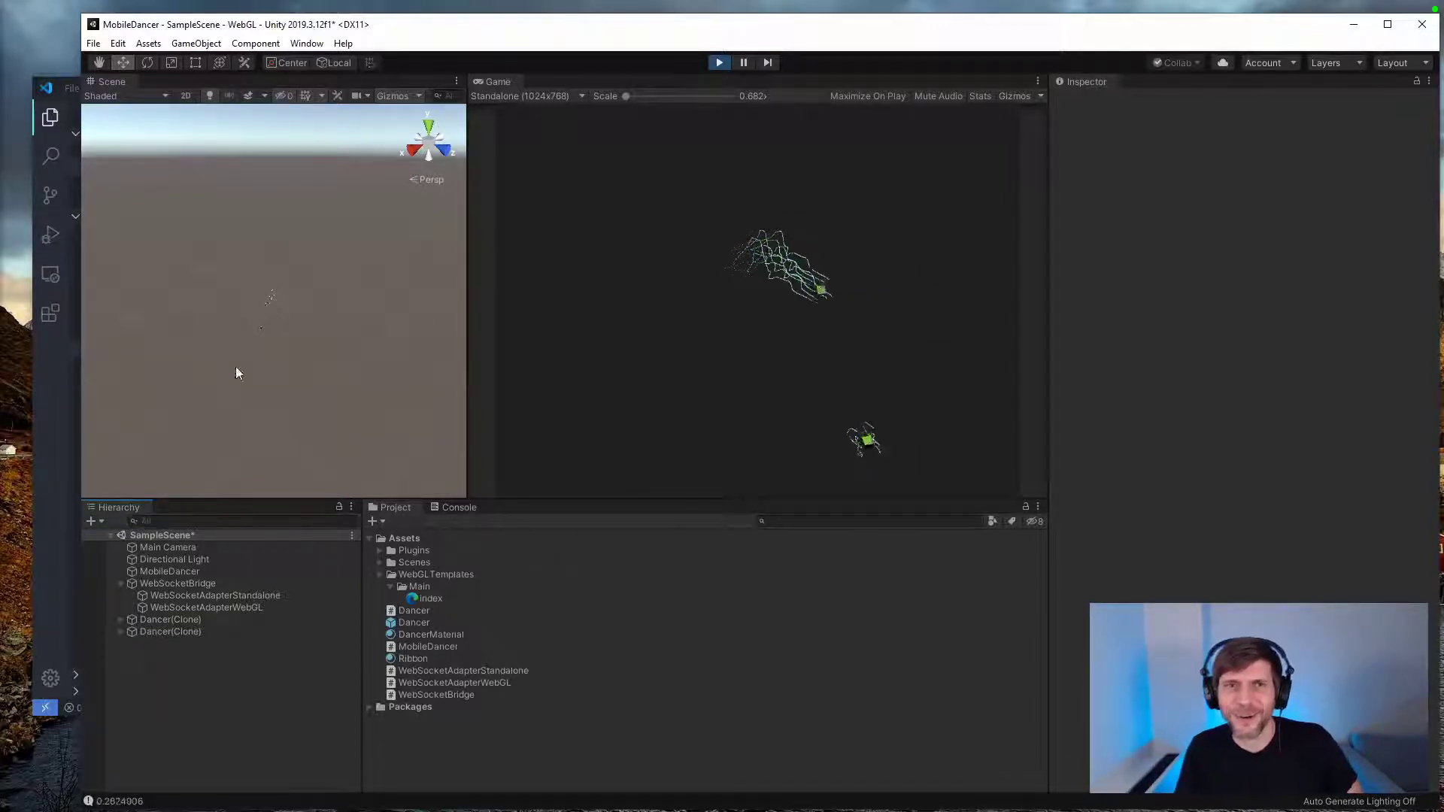
click(1037, 80)
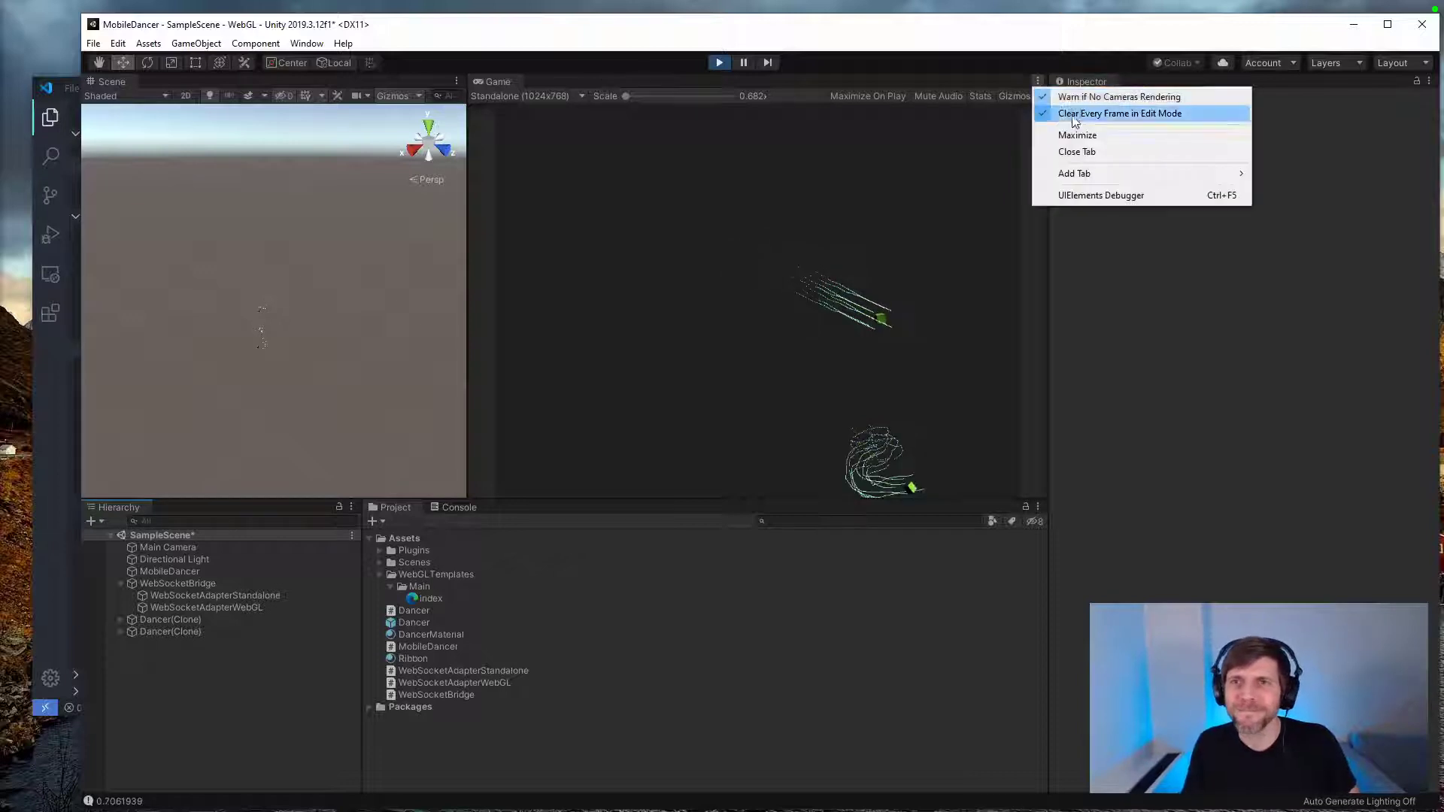
click(1073, 132)
click(155, 94)
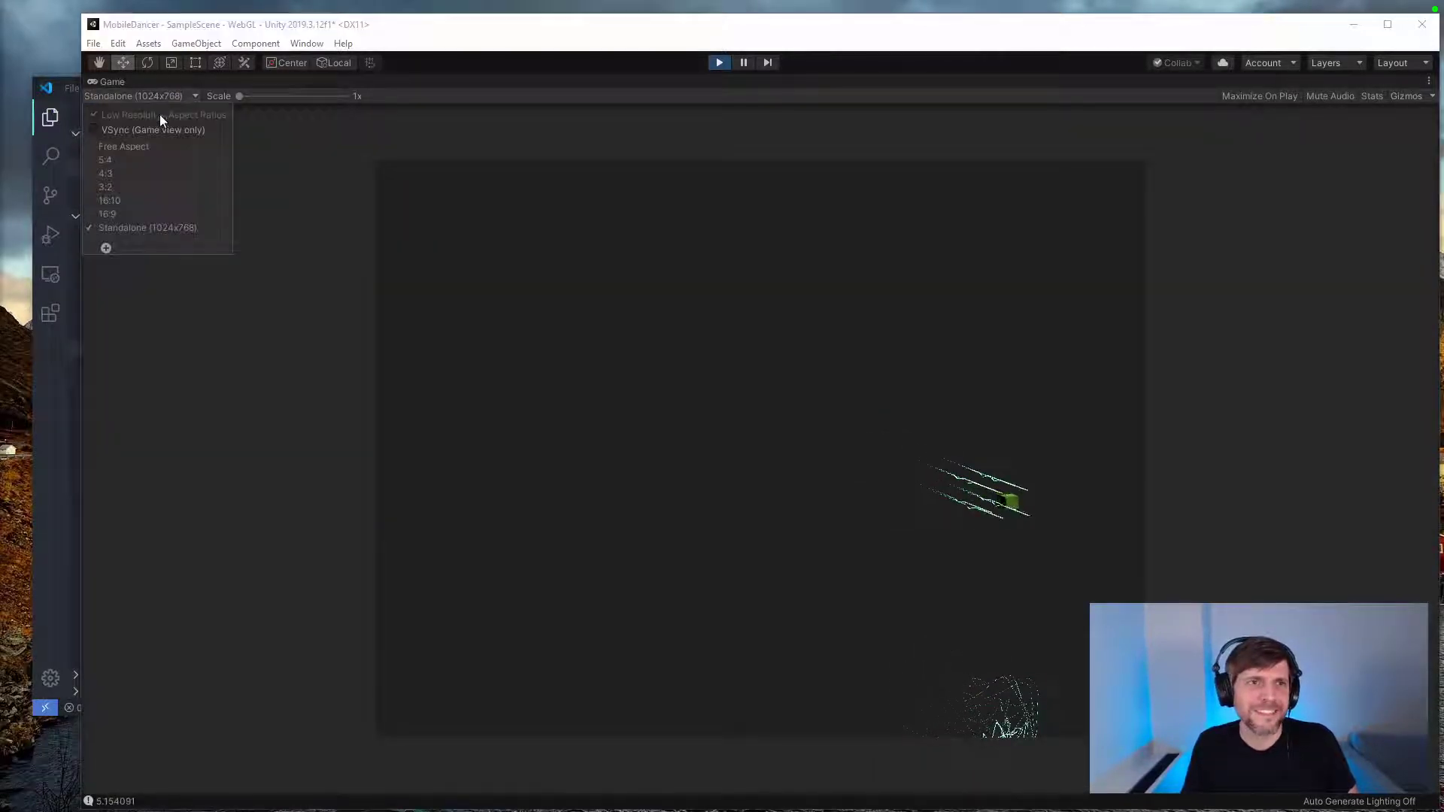
click(126, 145)
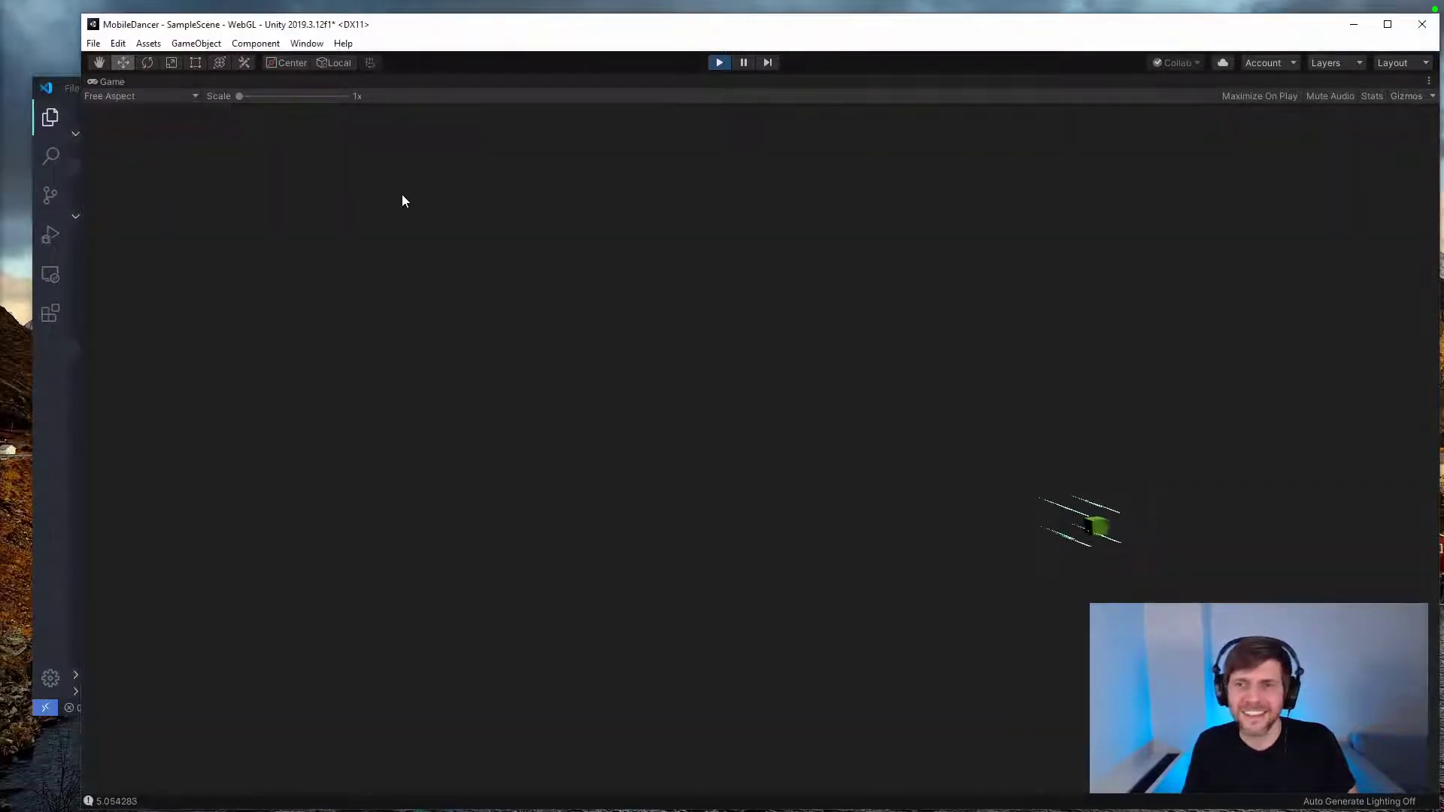
double_click(542, 24)
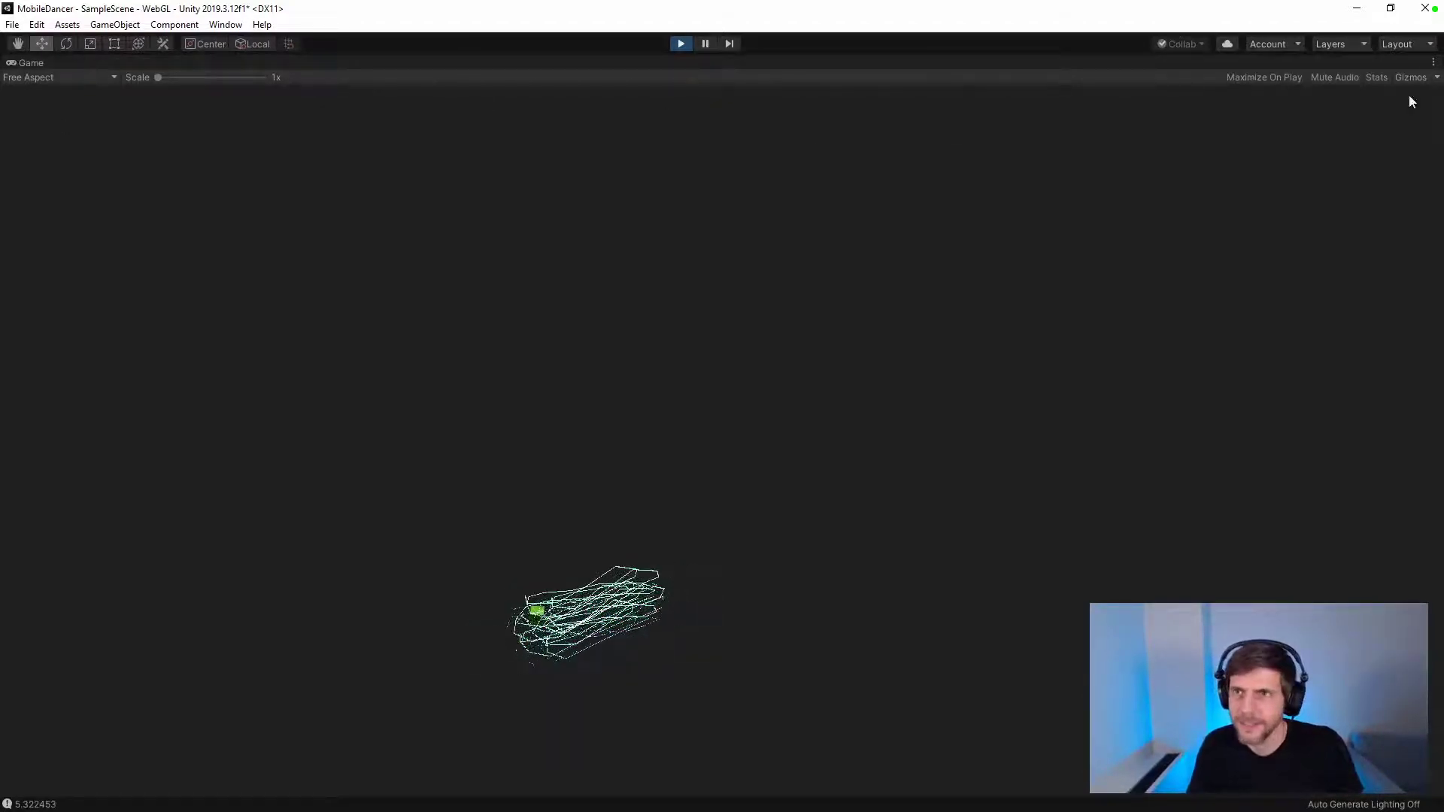
Step: Restore the Game view to the docked layout and enlarge it by shrinking the surrounding Scene, Hierarchy, Project and Inspector areas
click(1432, 62)
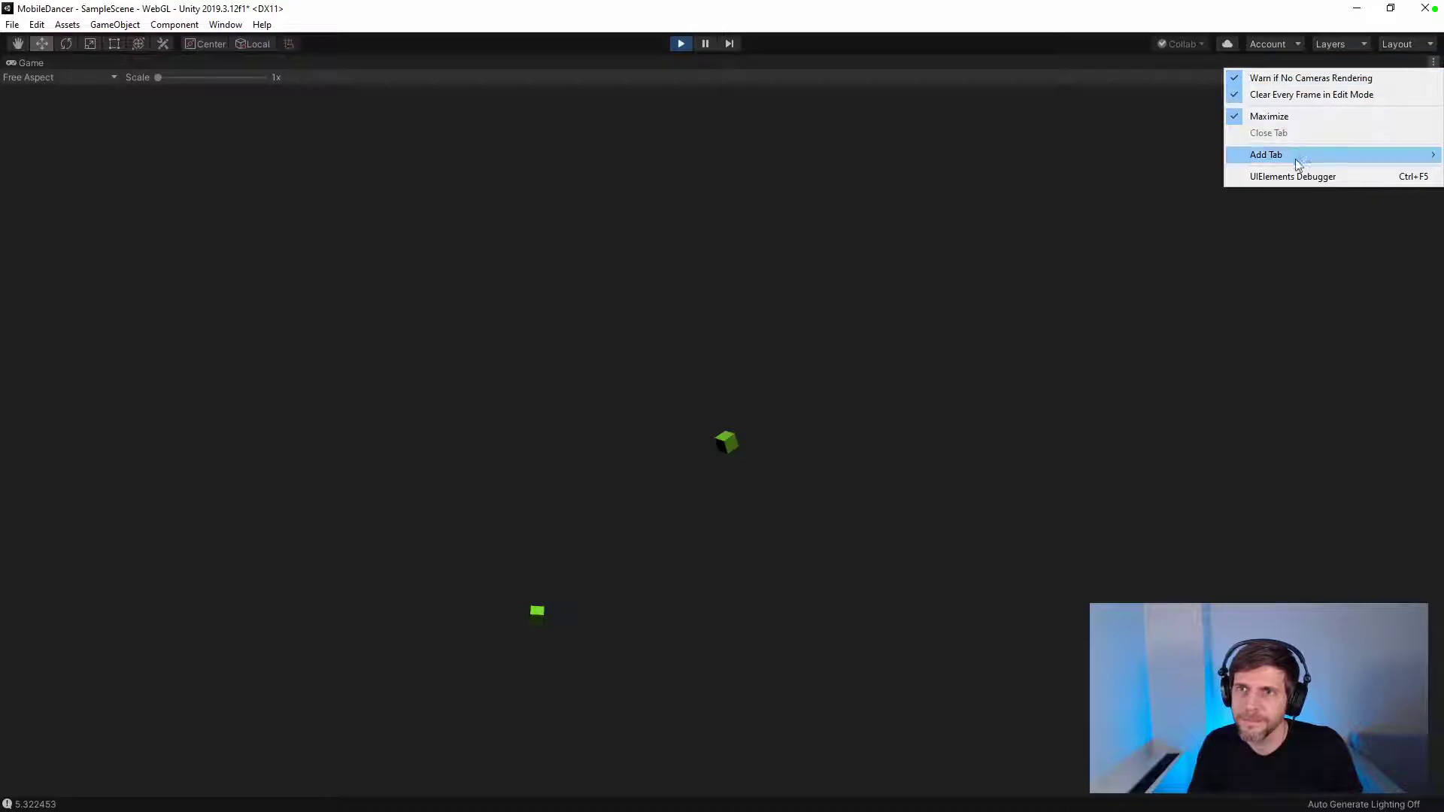
click(1271, 117)
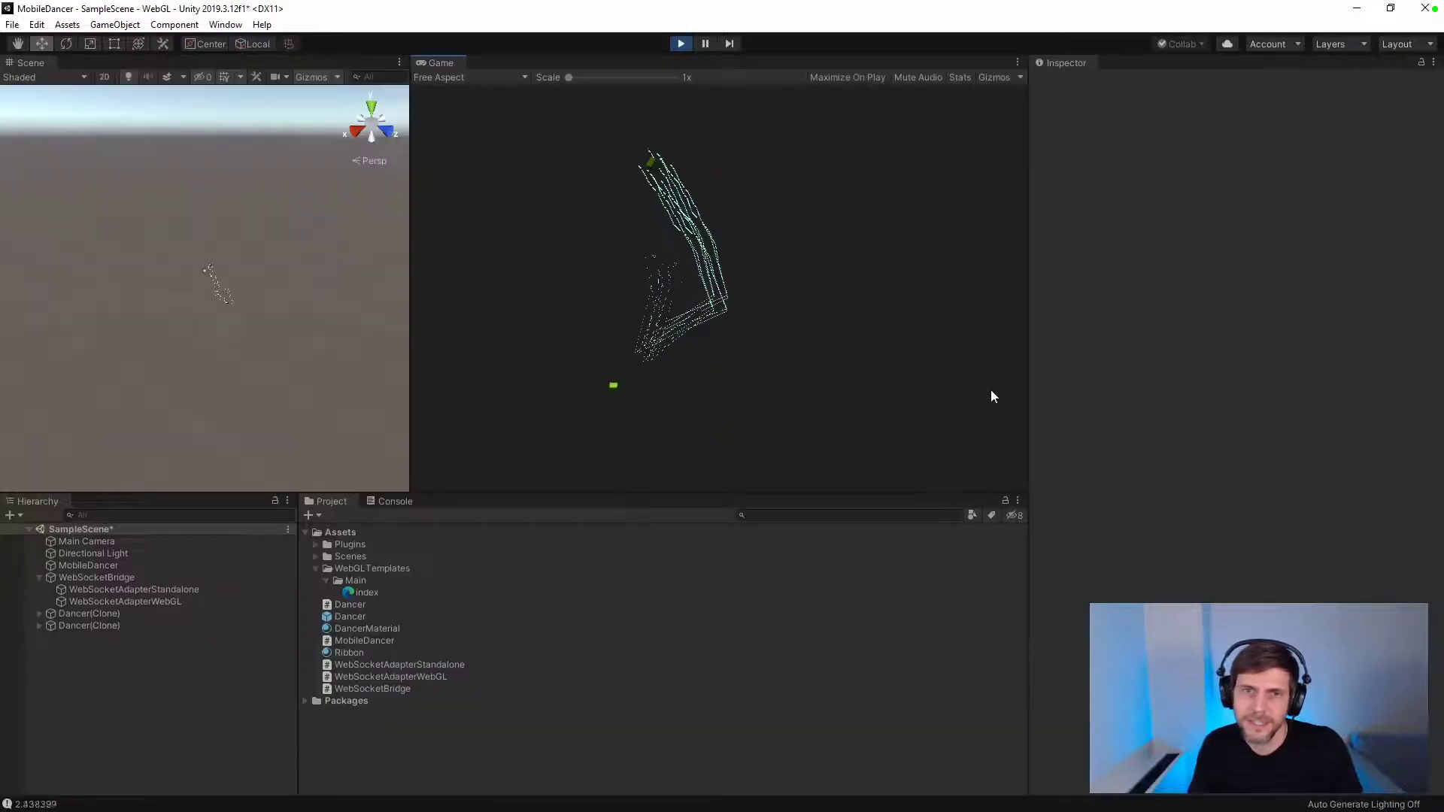
drag(722, 492, 700, 644)
drag(411, 530, 328, 530)
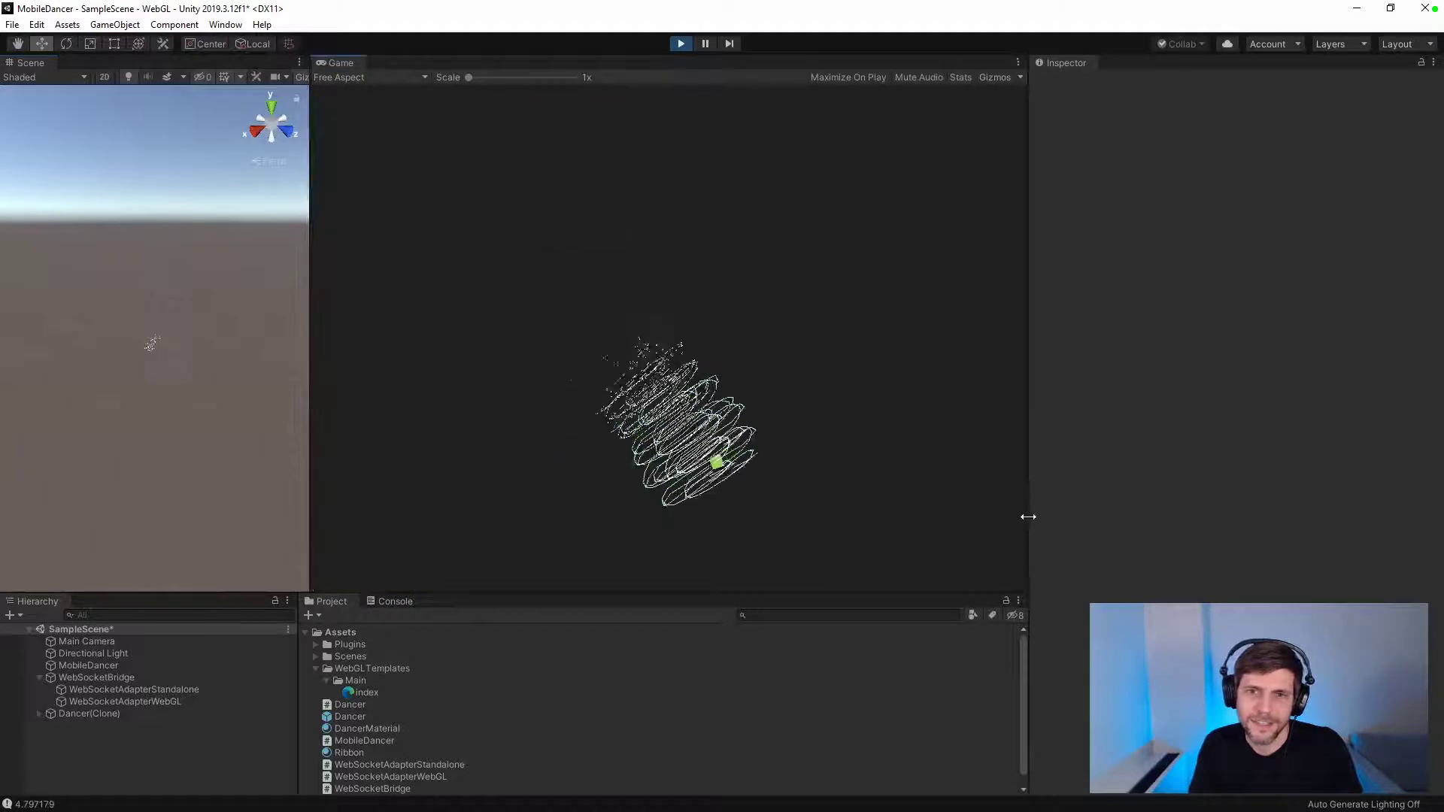
drag(1026, 515, 1099, 513)
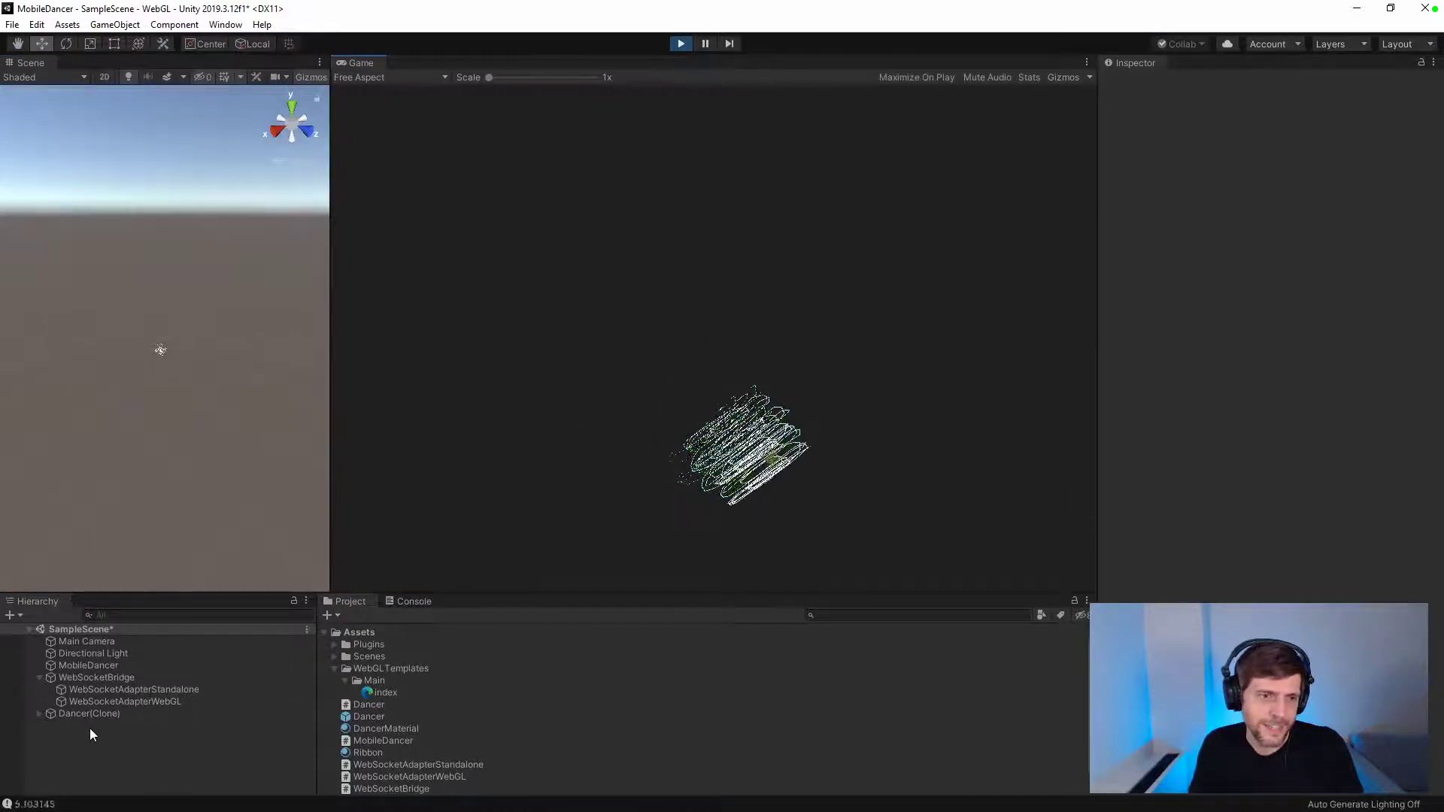
Step: Make the Main Camera a child of Dancer(Clone) and try shifting its Z position to 35.74
drag(95, 641, 106, 713)
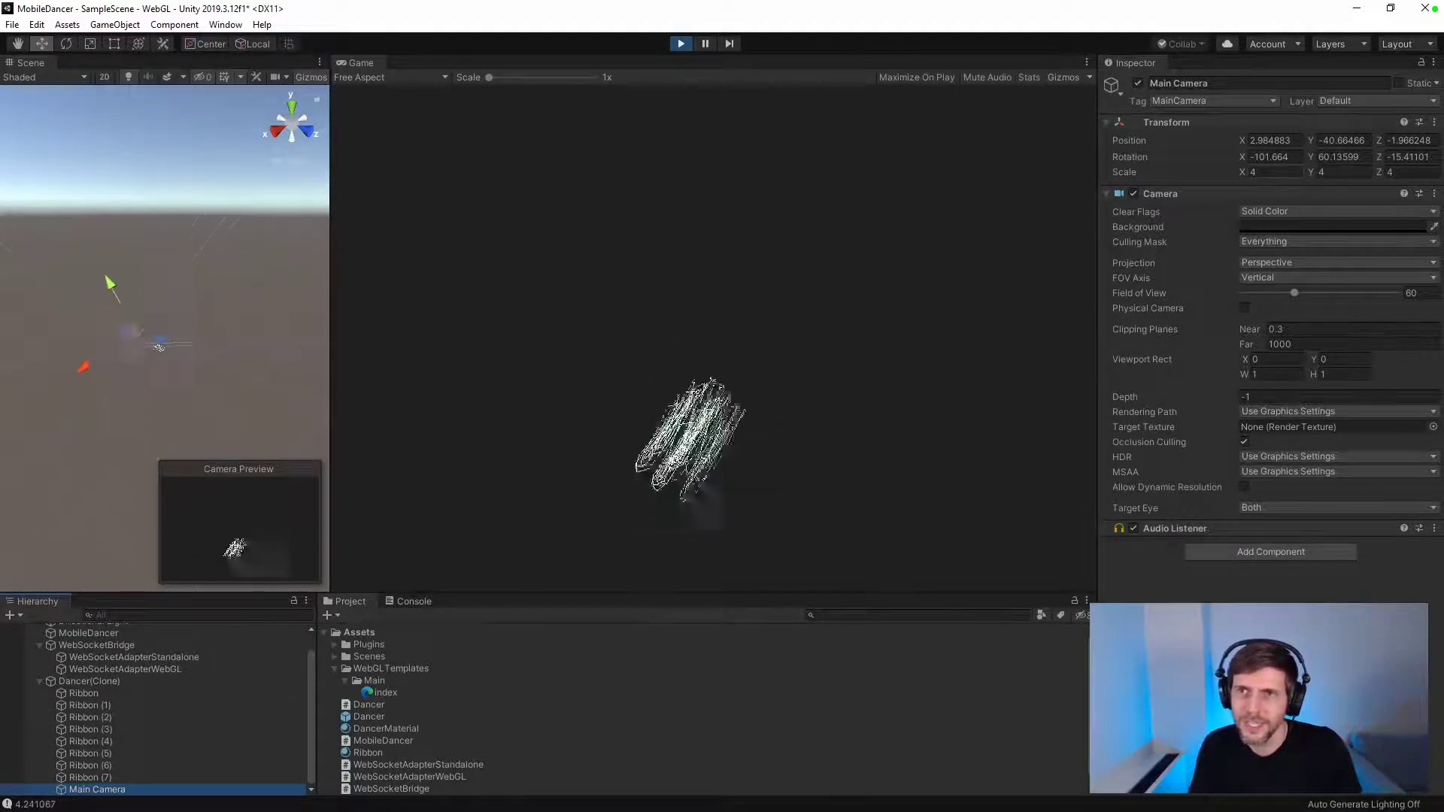
click(1254, 172)
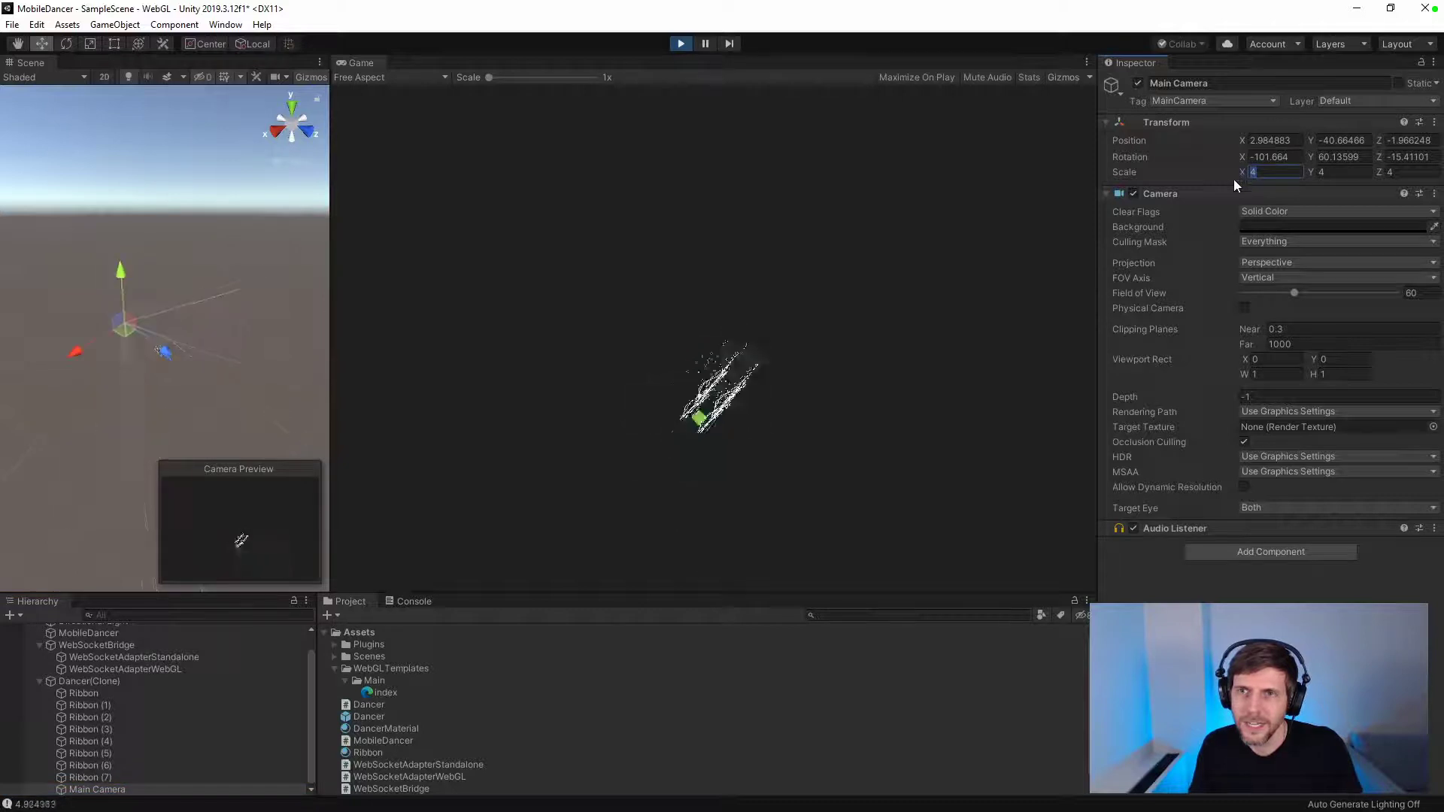
drag(1379, 134, 266, 133)
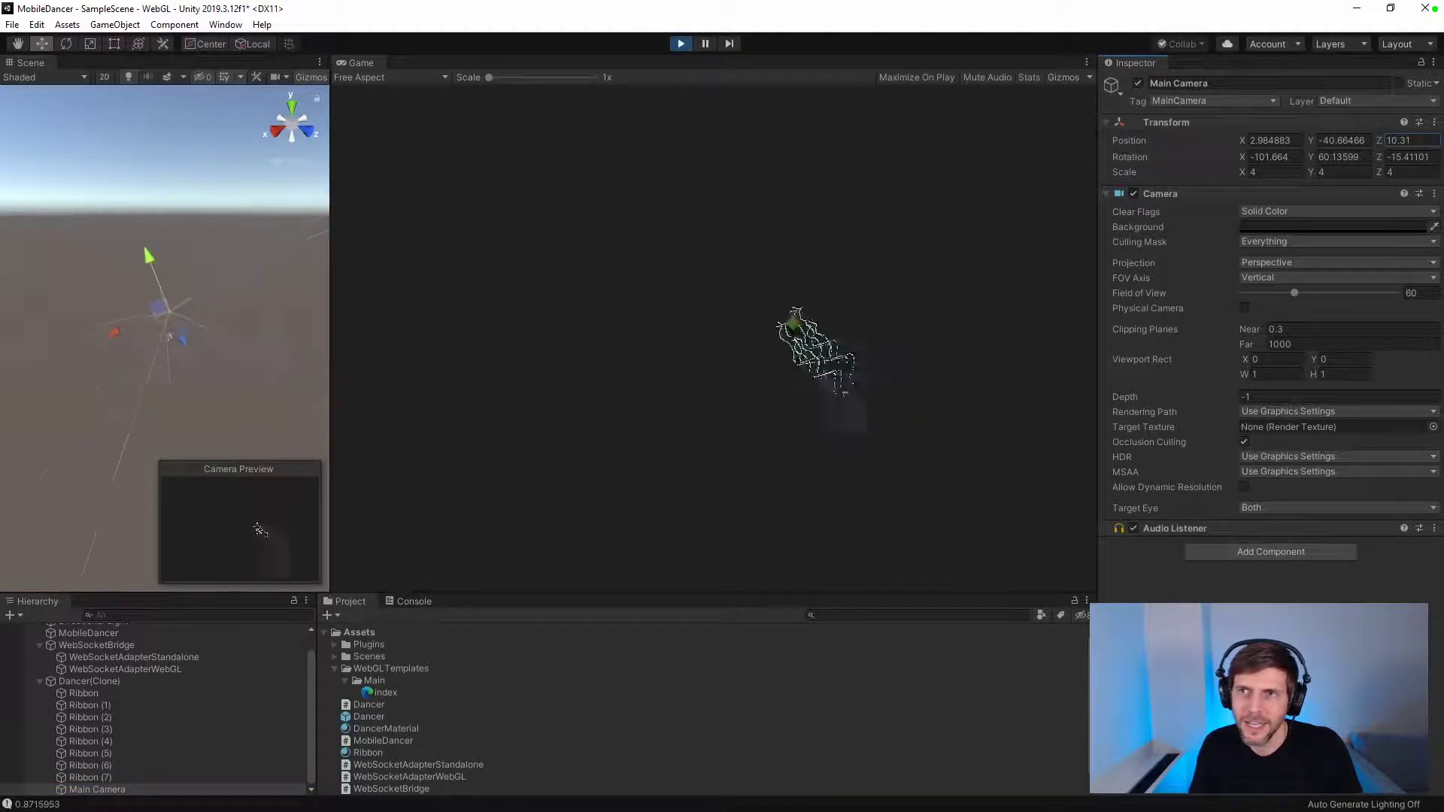
drag(1373, 137, 416, 137)
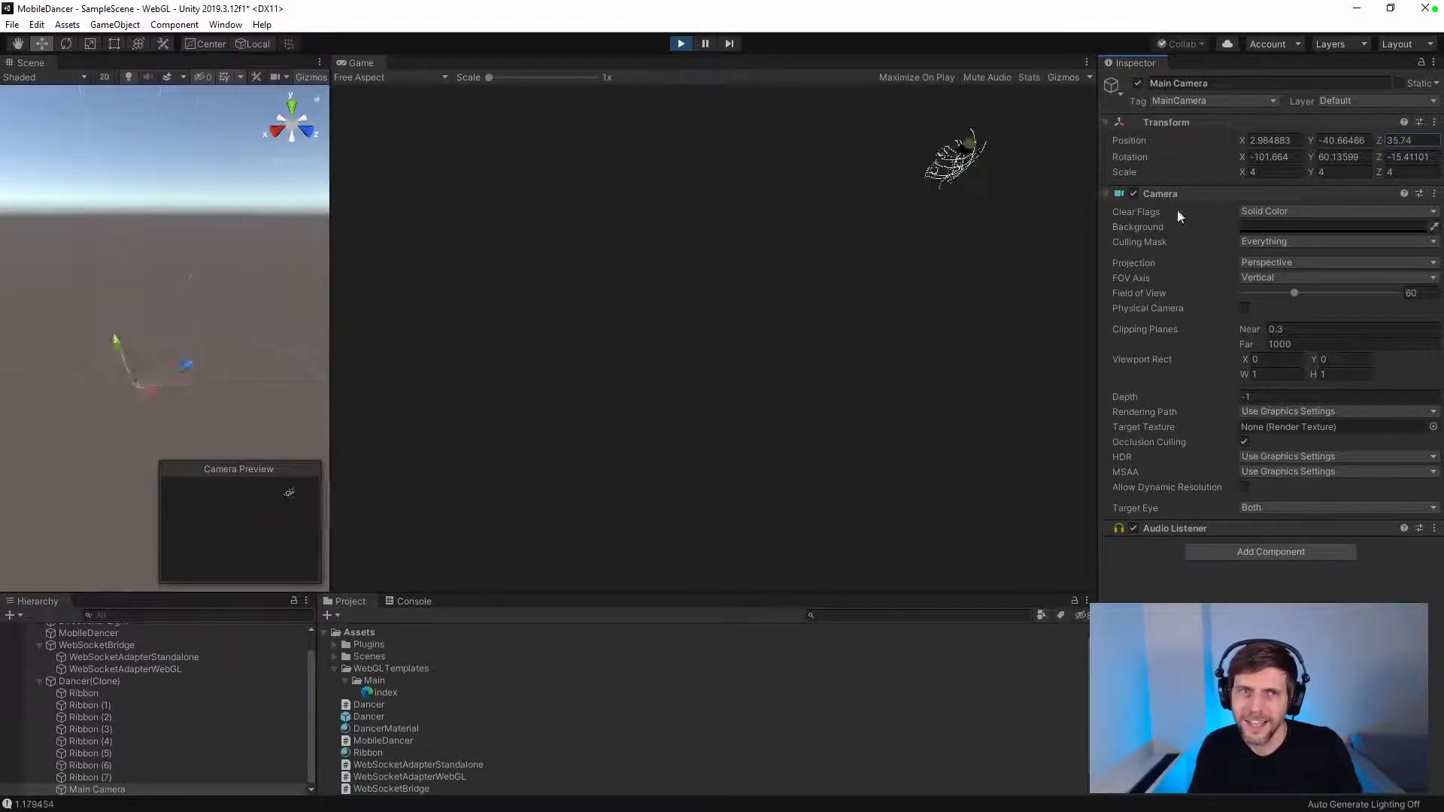
Step: Set the Main Camera's local position to X 0, Y 0, Z -11
click(1291, 140)
text(0)
key(Tab)
text(0)
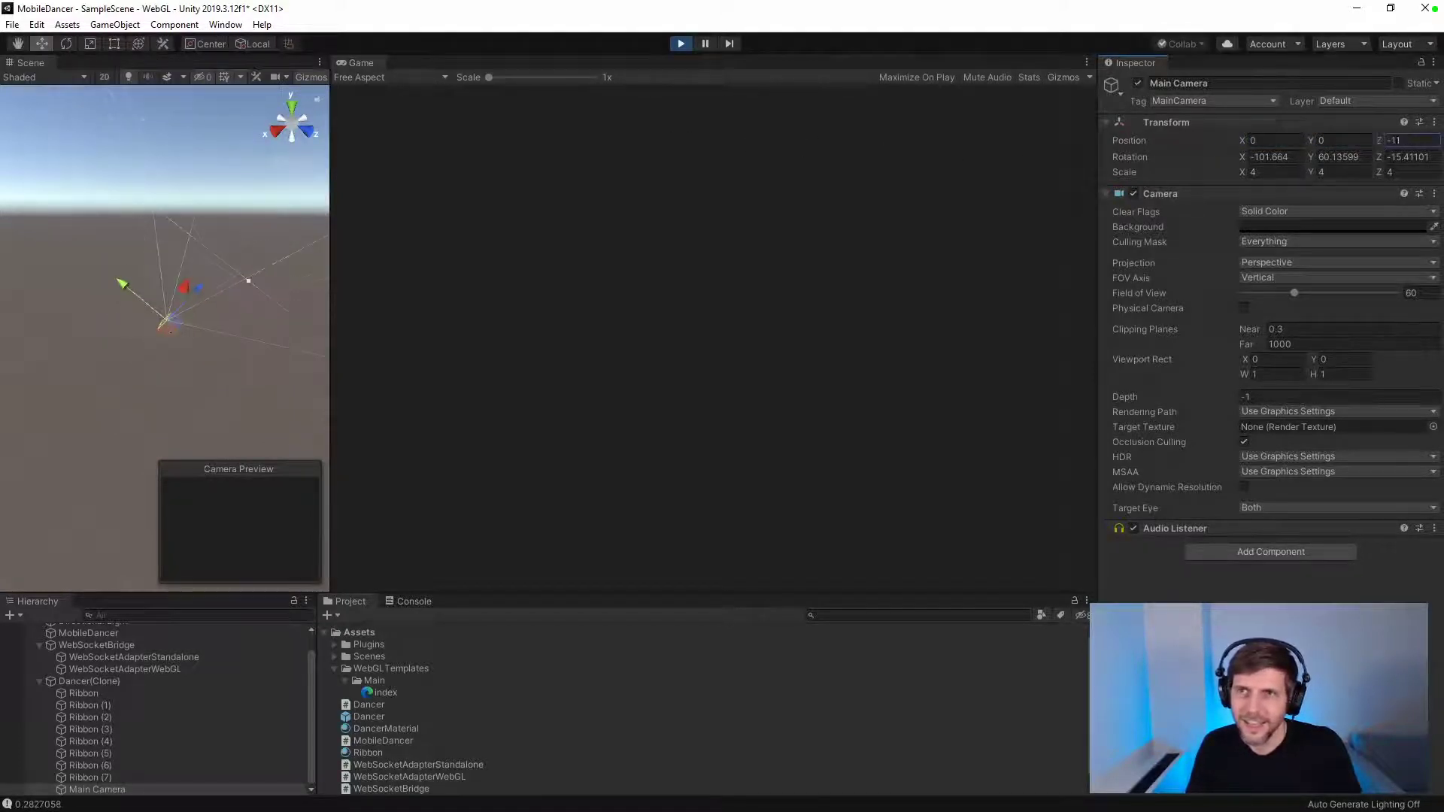
key(Tab)
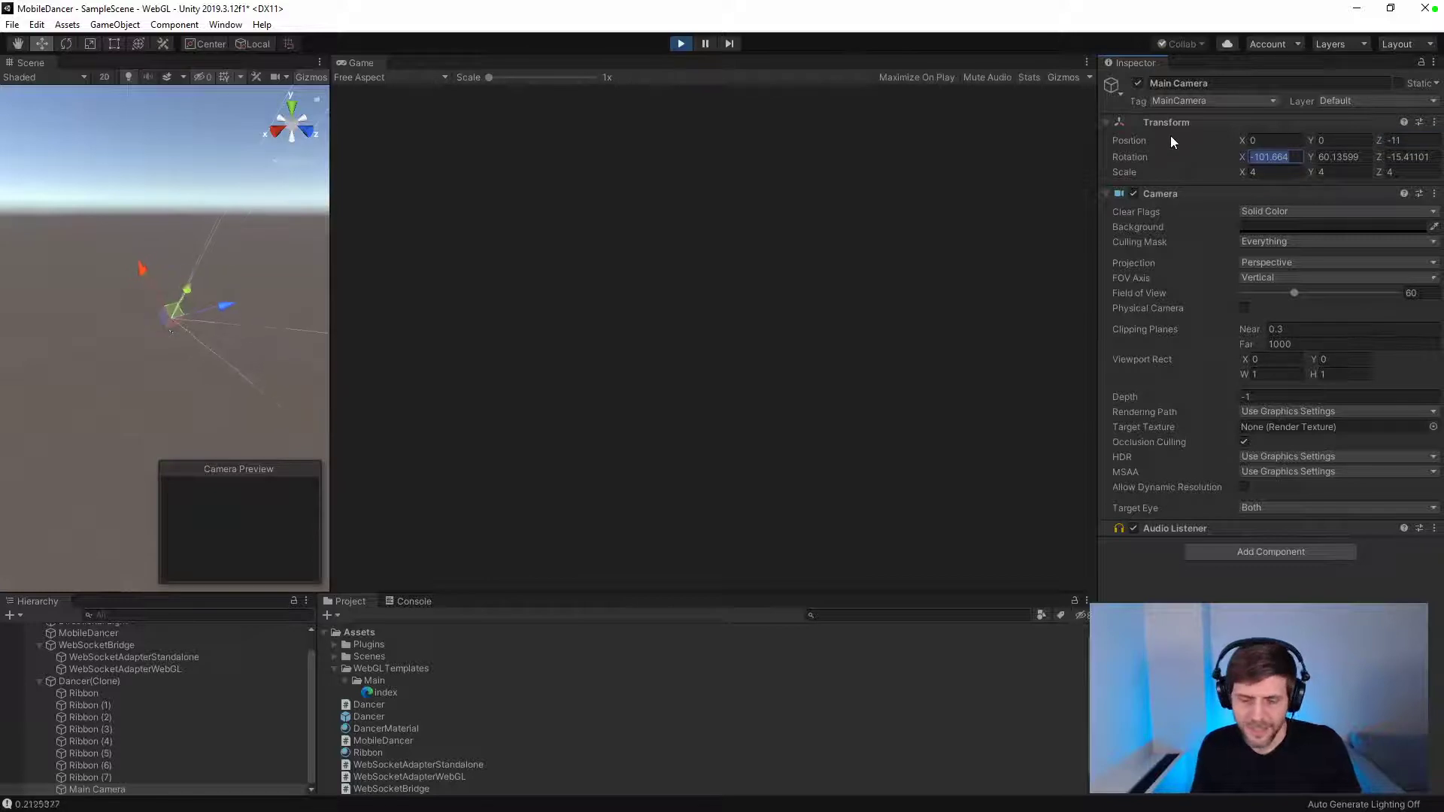
Step: Set the Main Camera's rotation to X 0, Y 180, Z 0
text(0)
key(Tab)
text(180)
key(Tab)
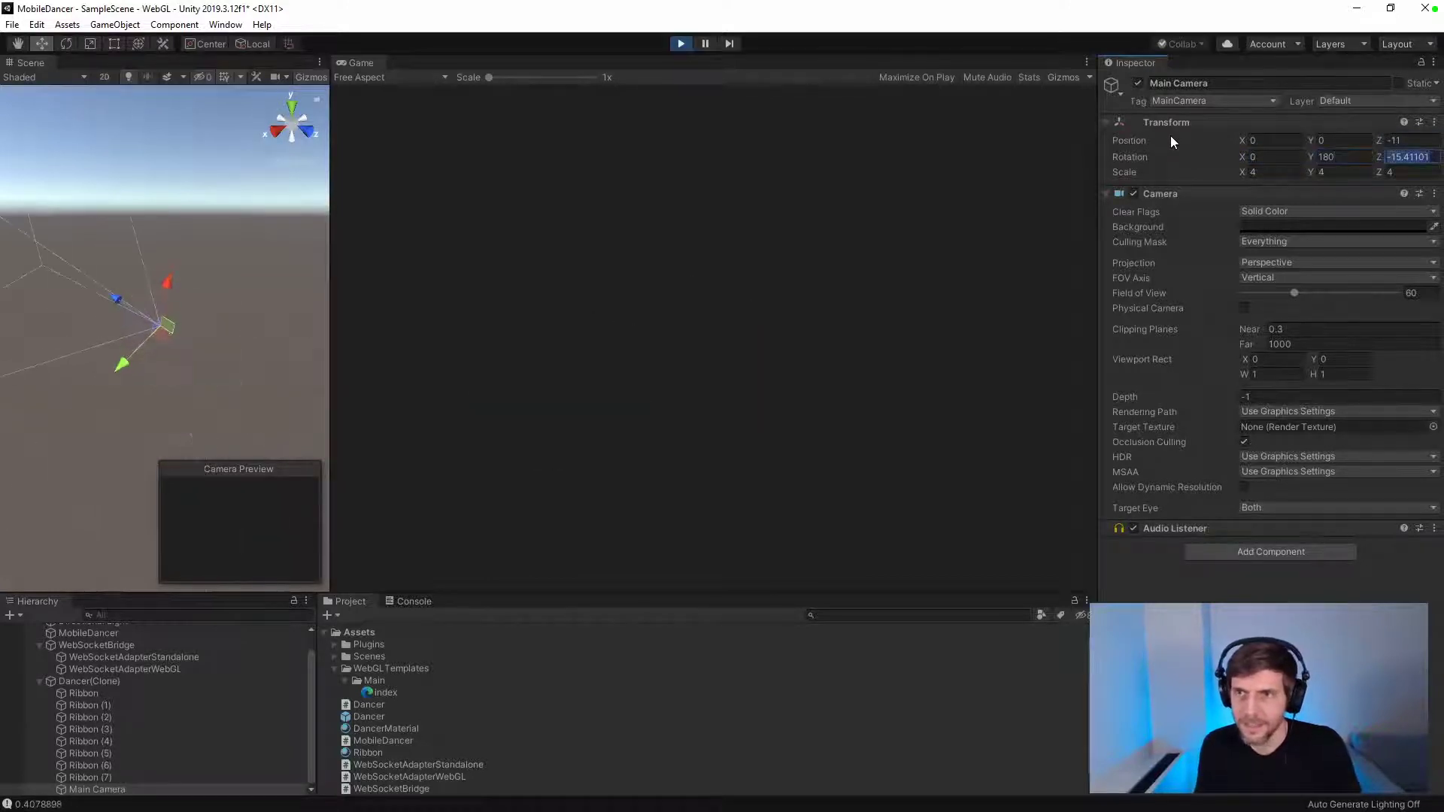
text(0)
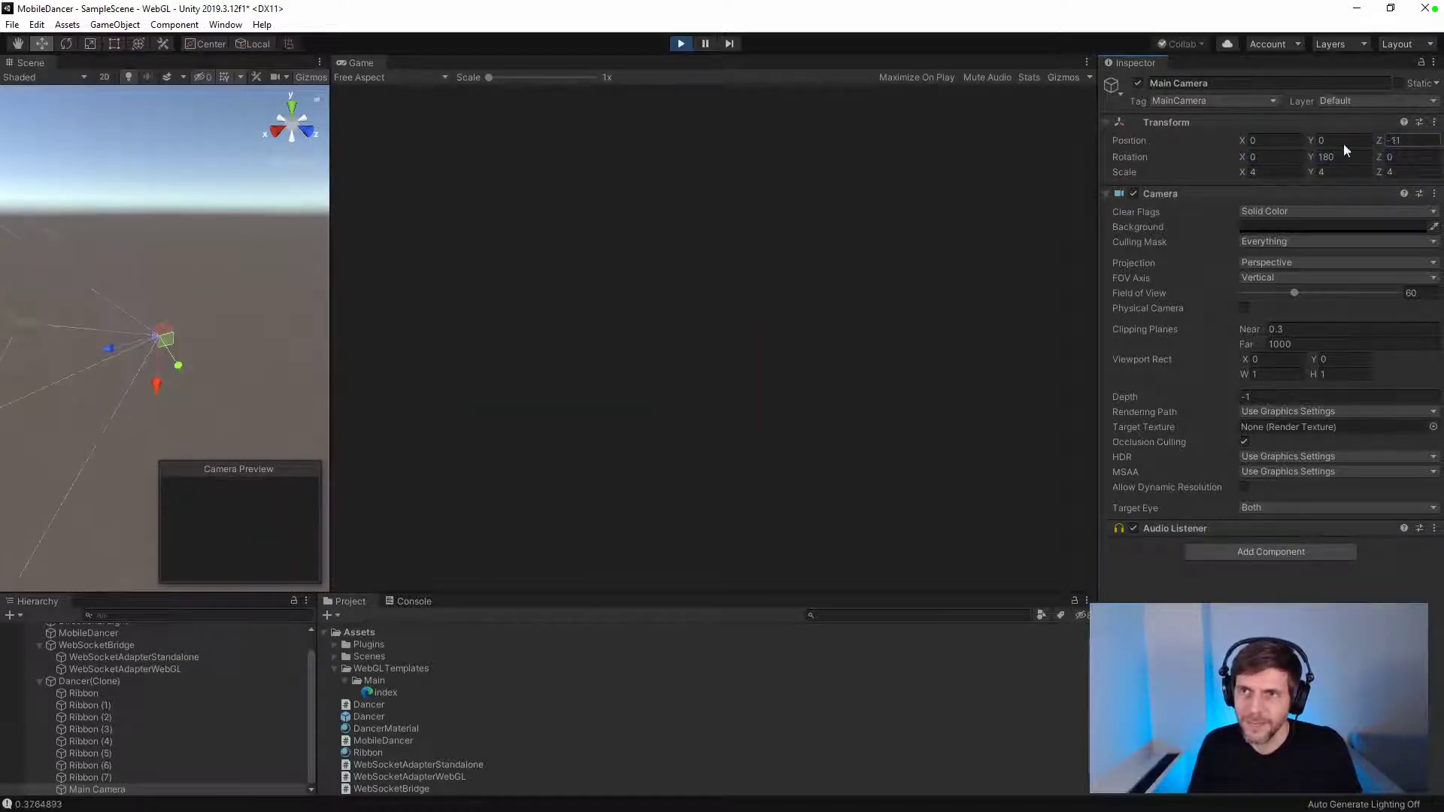
text(8.5)
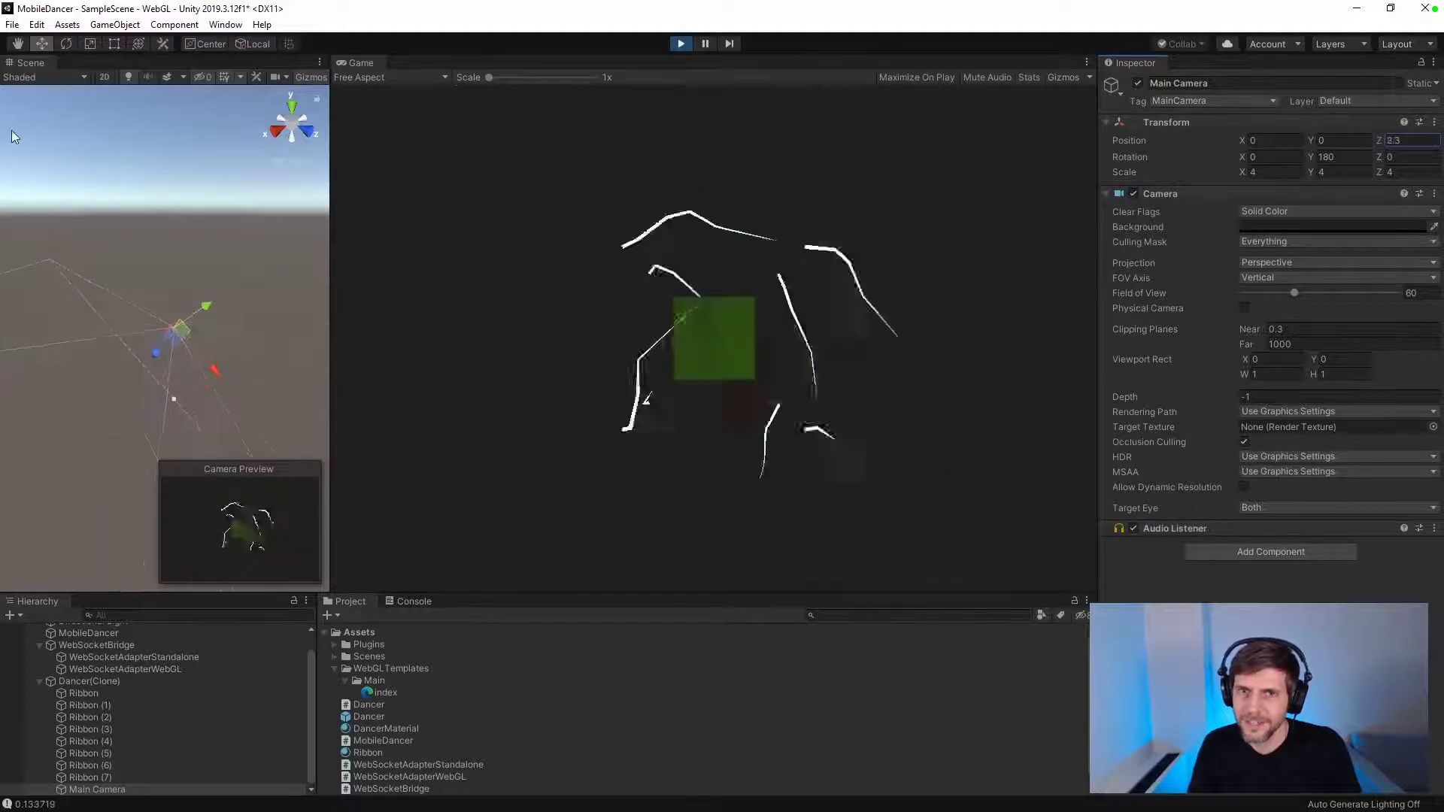
Step: Adjust the Main Camera's Z position to 6.4 so that it views the Dancer cube with its trails
key(BackSpace)
text(4)
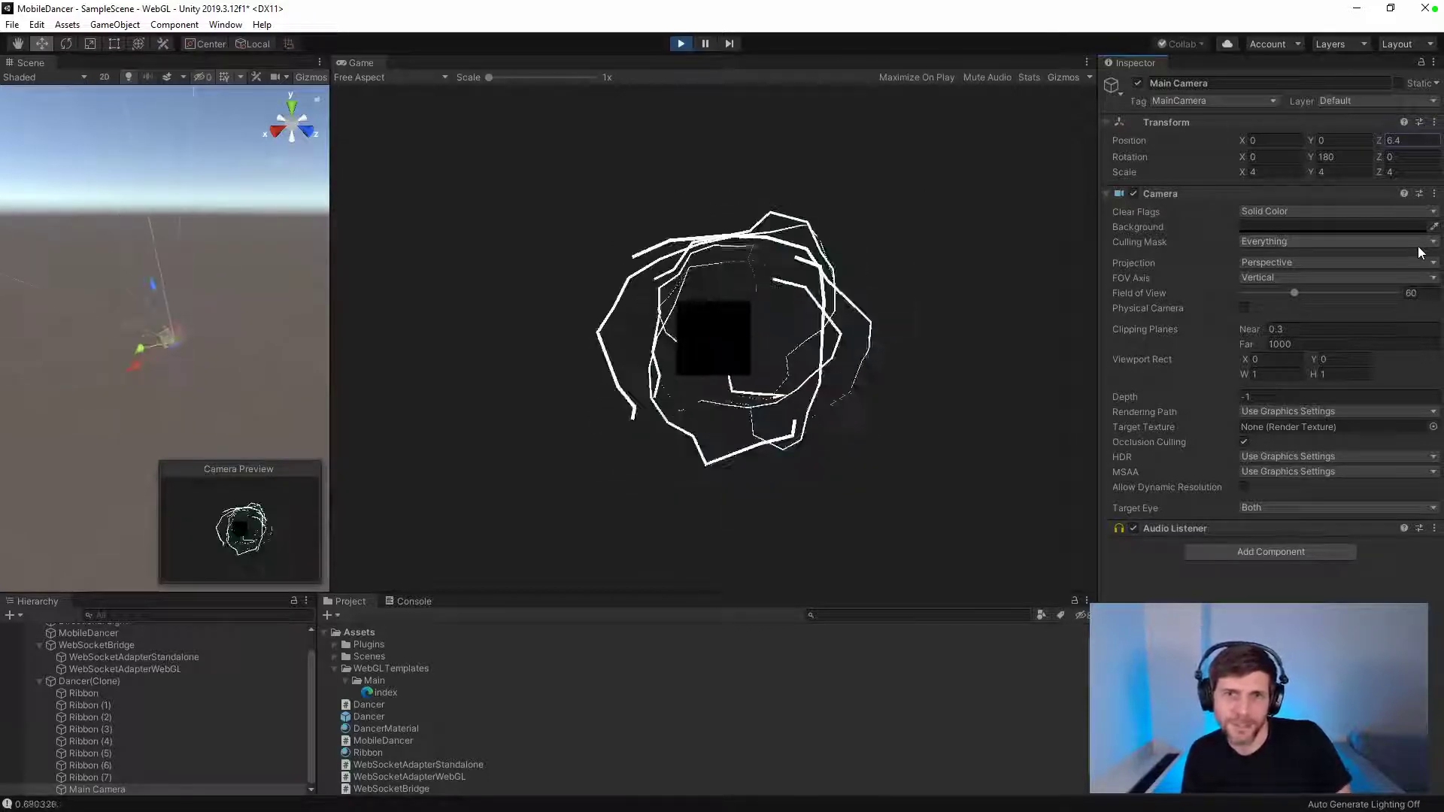
Step: Watch the dancer through the attached camera in a maximized Game view with statistics turned on, and stop play mode
click(1086, 62)
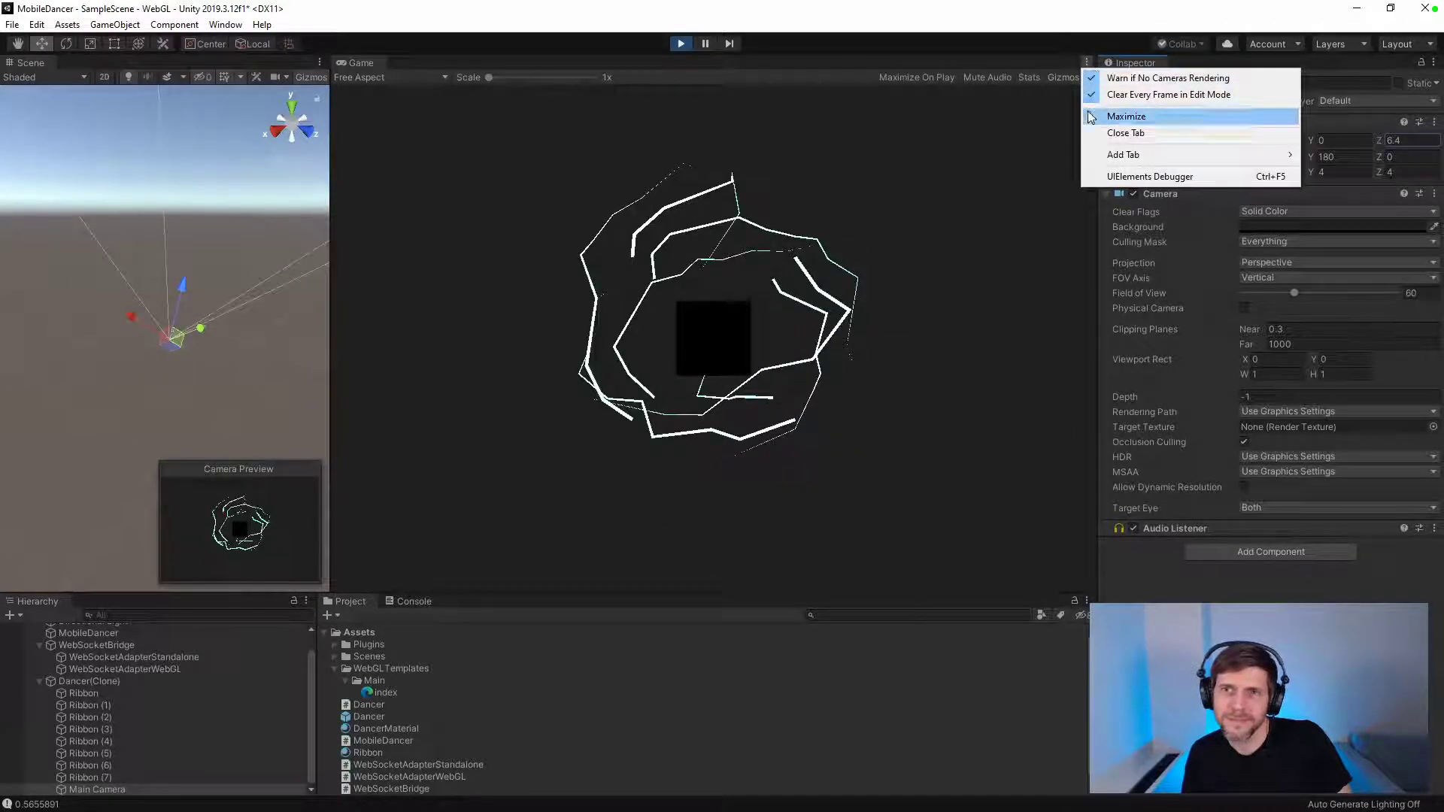
click(1133, 117)
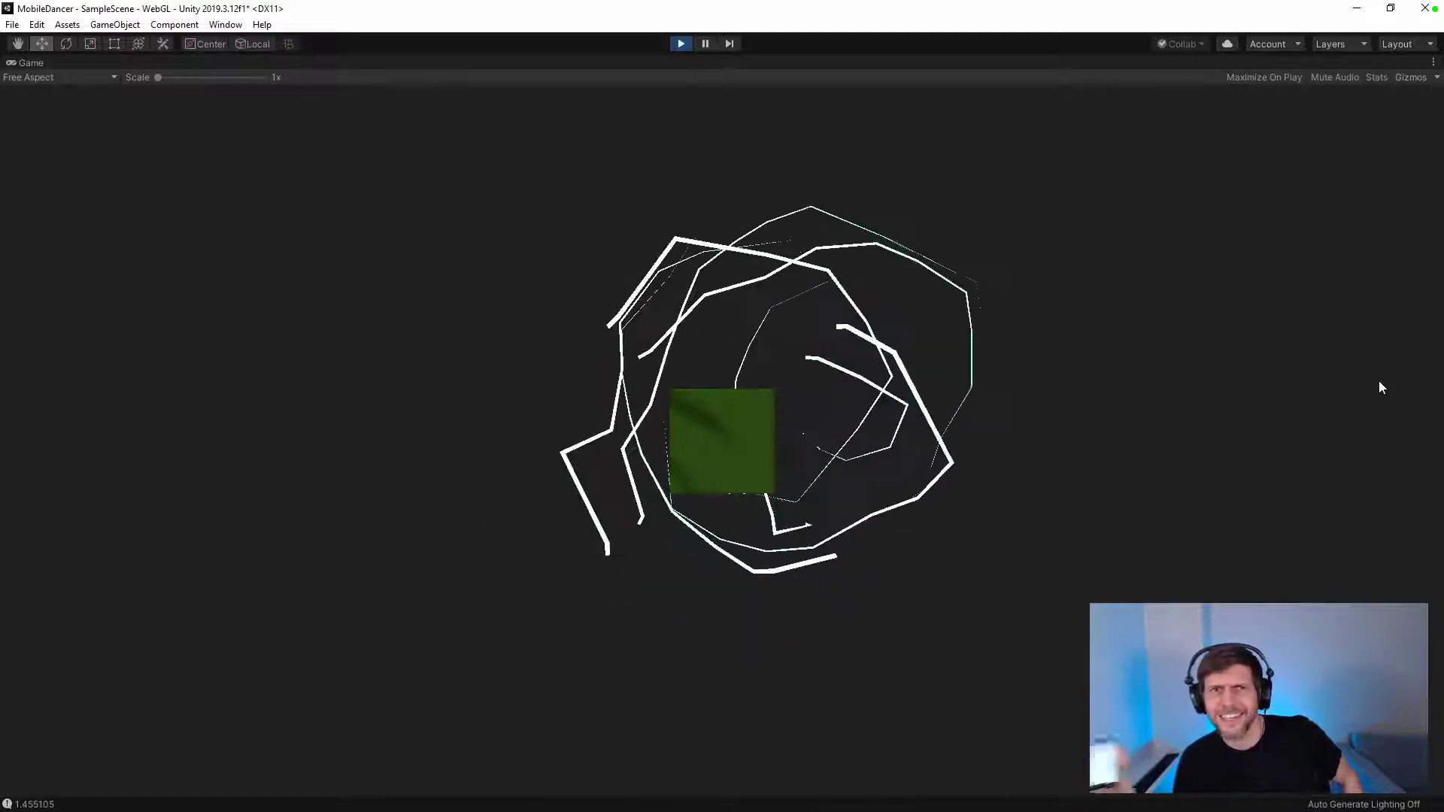
click(1376, 78)
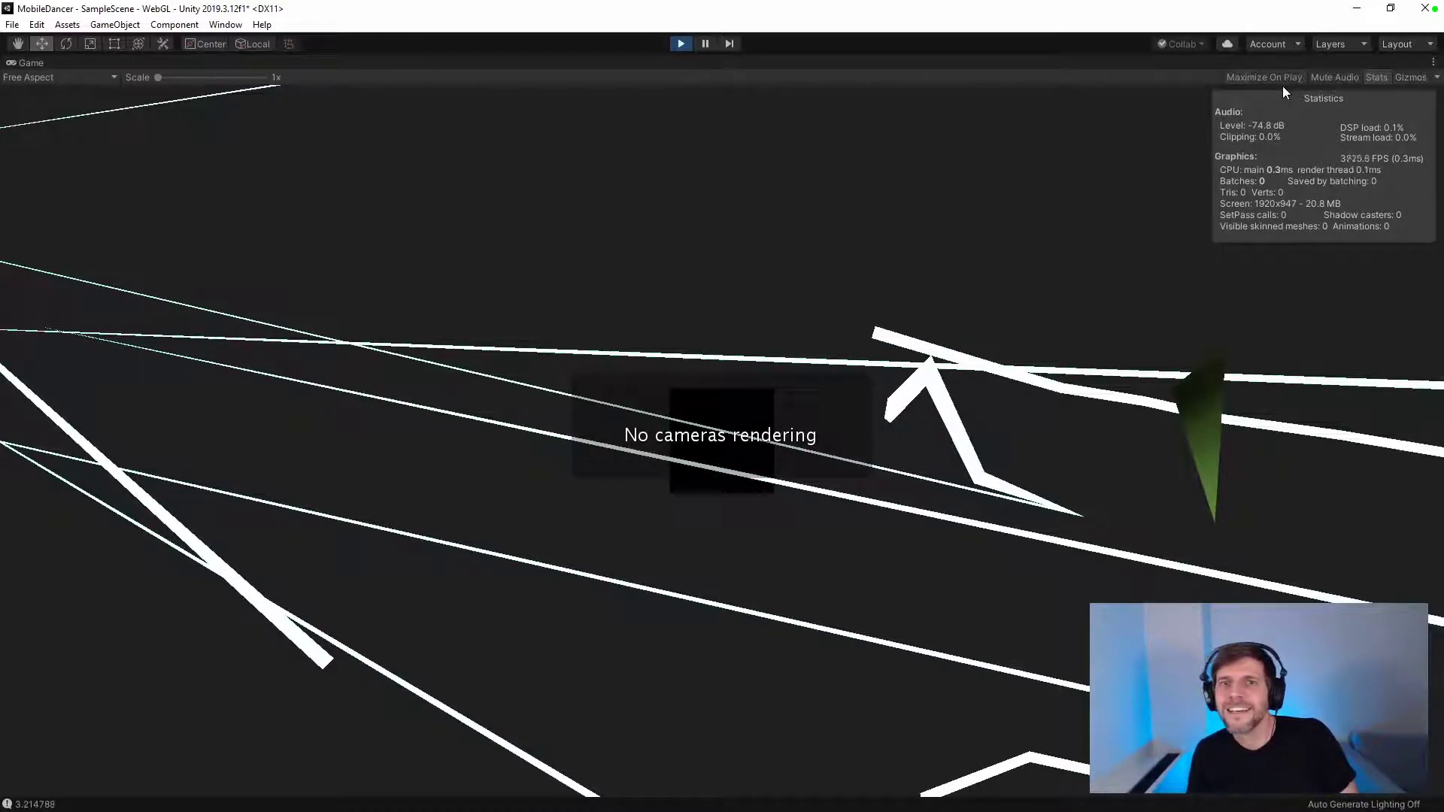
click(684, 42)
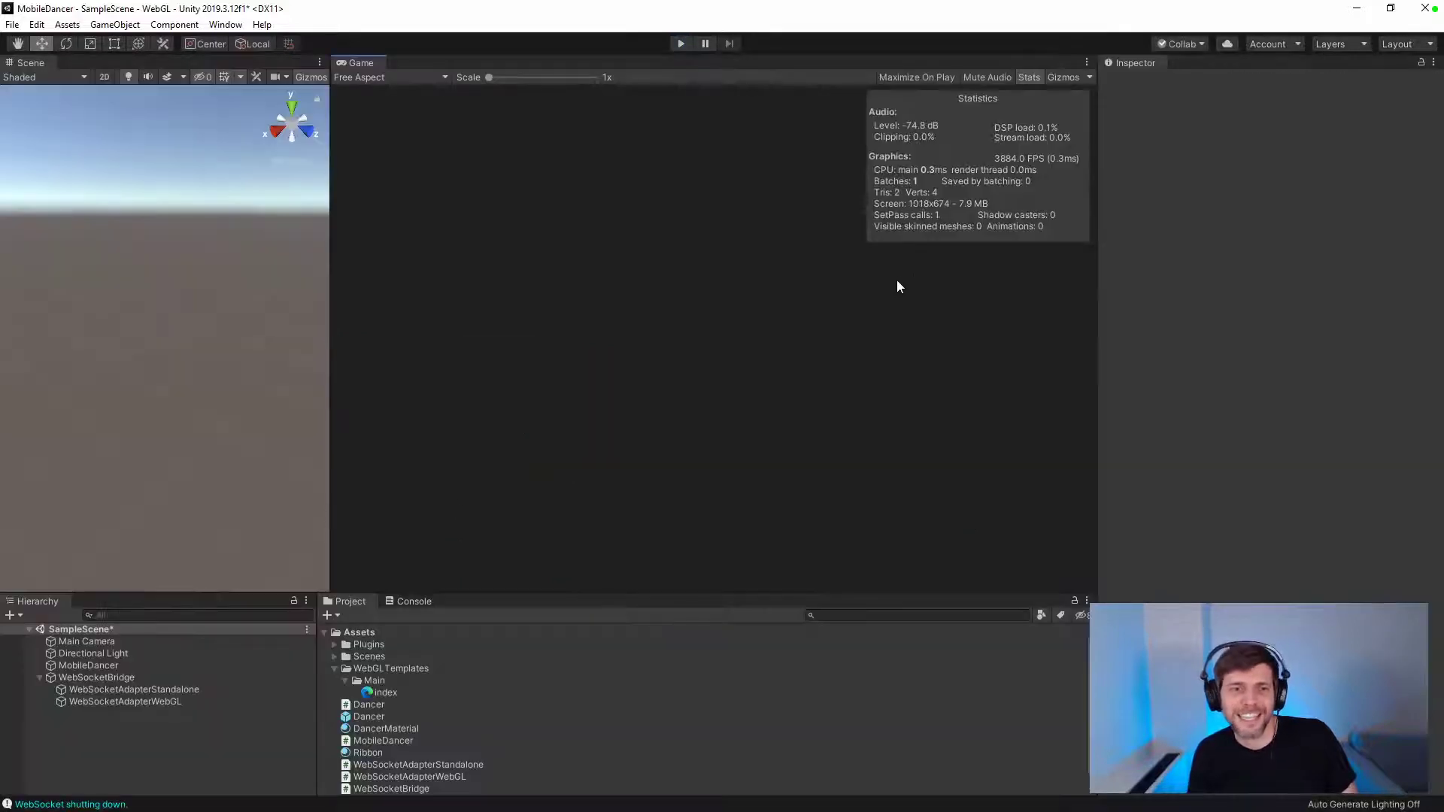